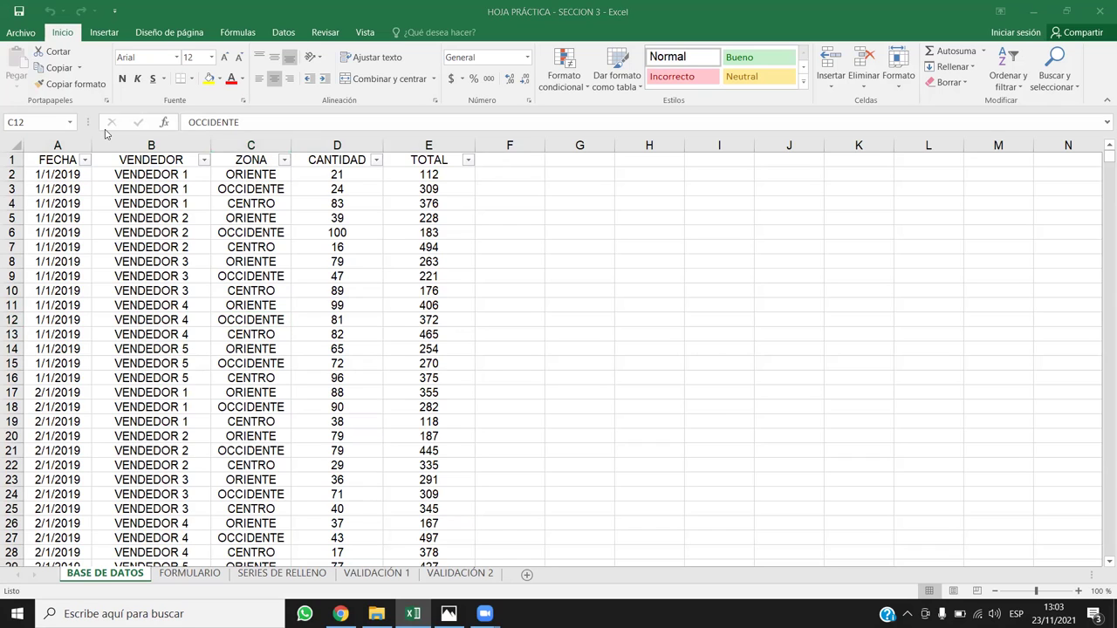
# Examine the filter options of the FECHA and VENDEDOR columns in the header row.
pyautogui.moveTo(58, 156); pyautogui.dragTo(423, 153)
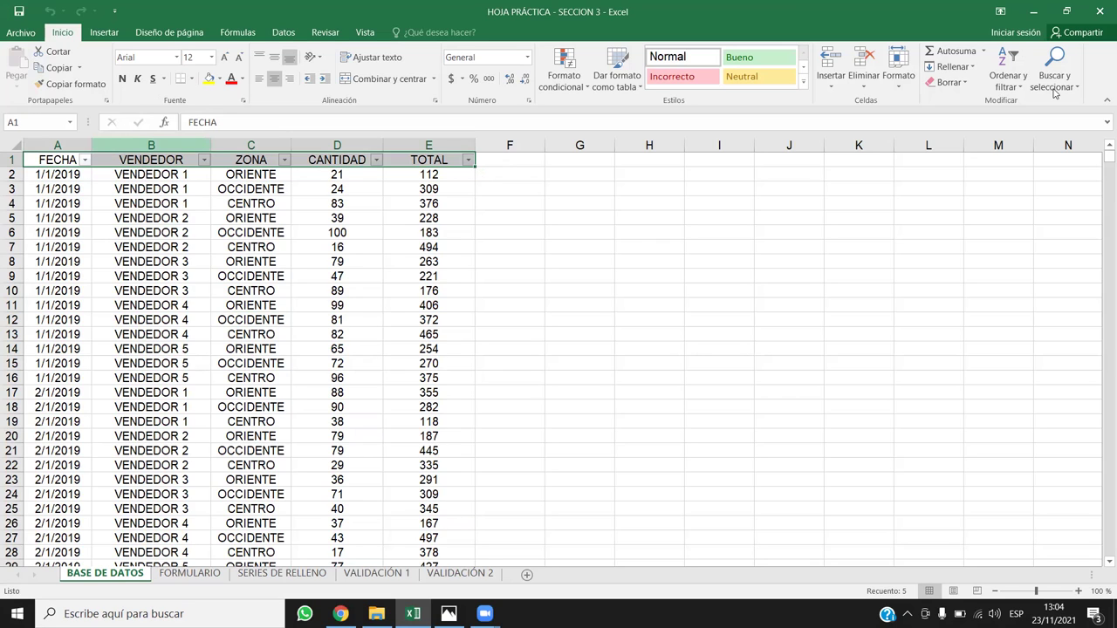
pyautogui.click(85, 160)
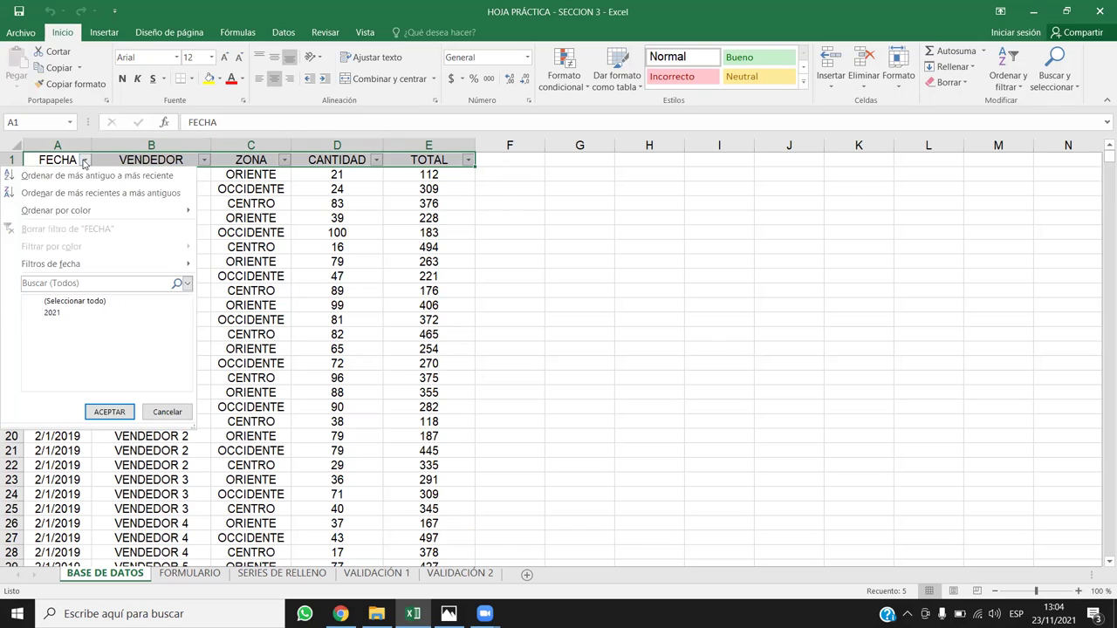
pyautogui.click(107, 409)
pyautogui.click(204, 160)
pyautogui.click(334, 229)
pyautogui.click(213, 303)
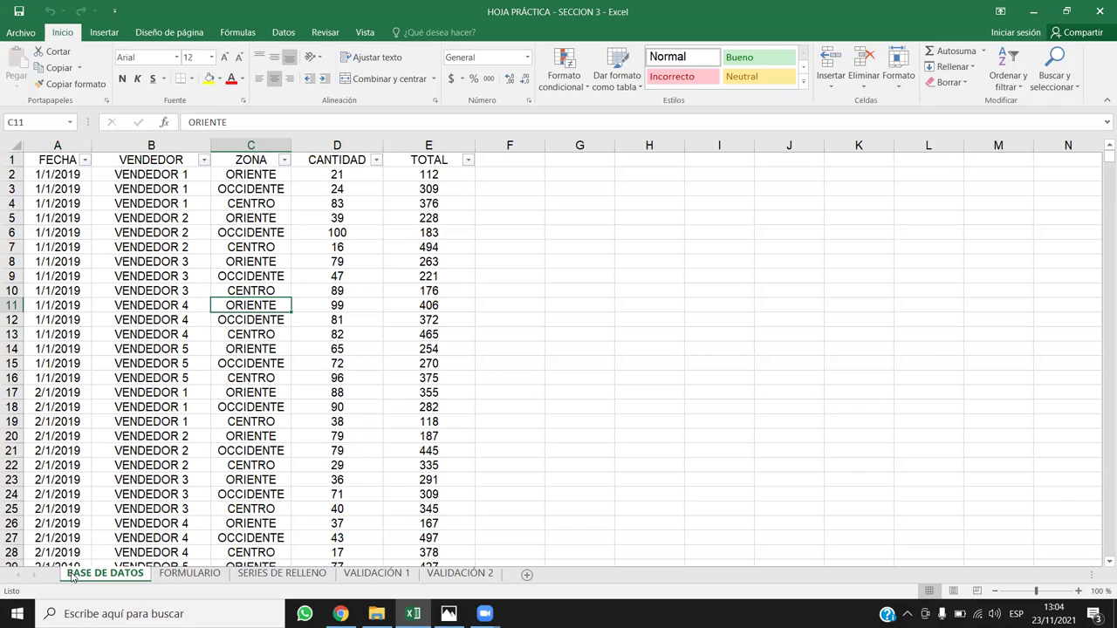
# Switch to Chrome to check the lesson's ways of accessing filters, and return to the Excel workbook.
pyautogui.moveTo(58, 159); pyautogui.dragTo(459, 147)
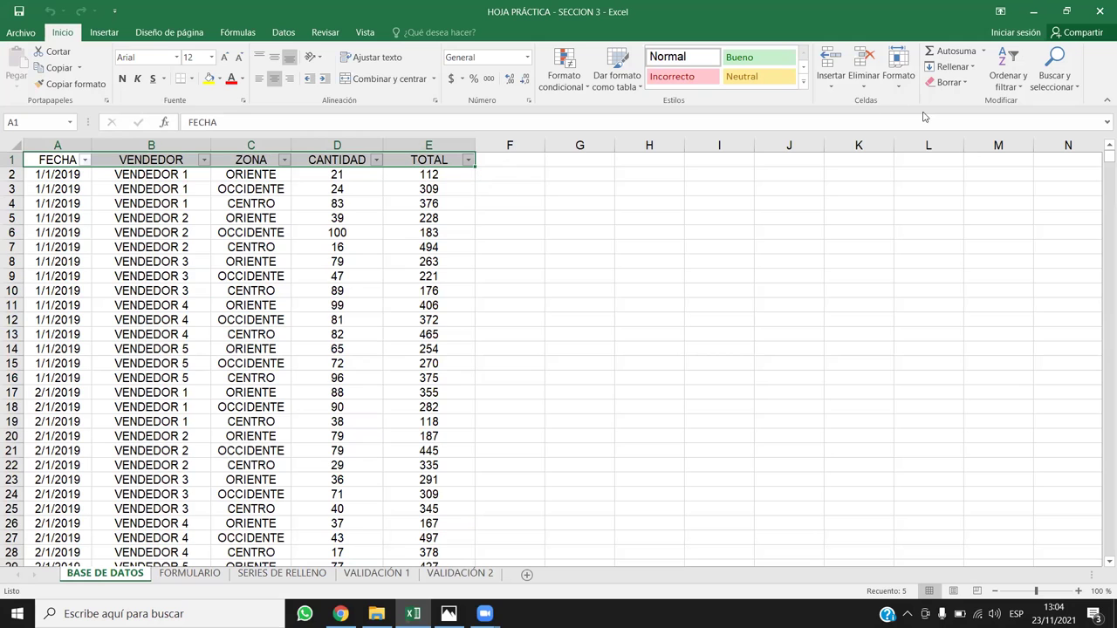
pyautogui.click(258, 274)
pyautogui.hotkey('alt', 'Tab')
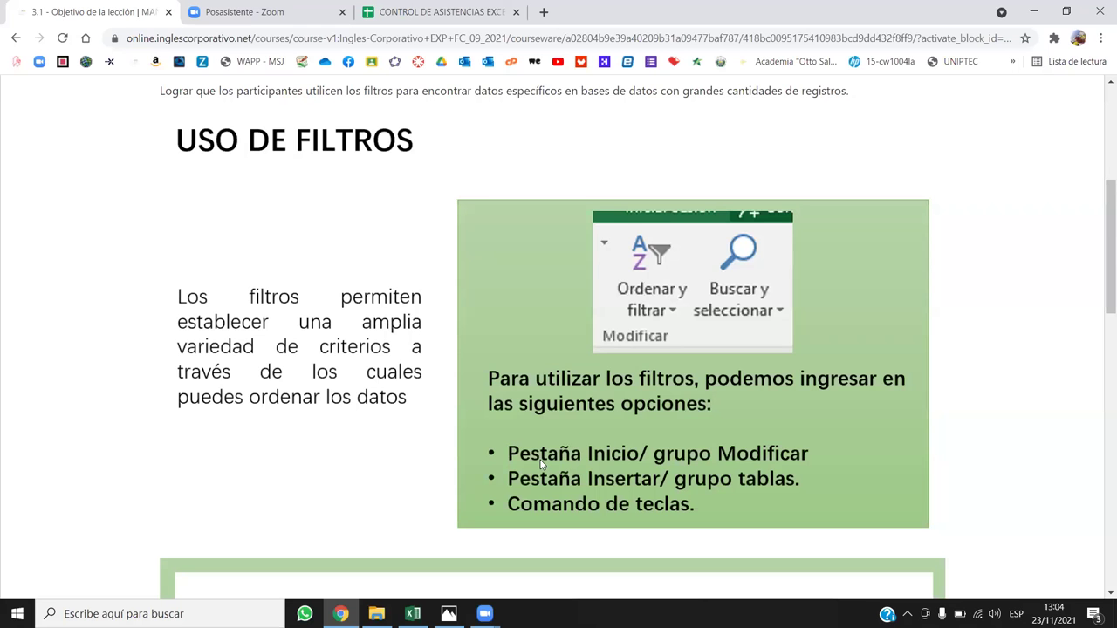
pyautogui.hotkey('alt', 'Tab')
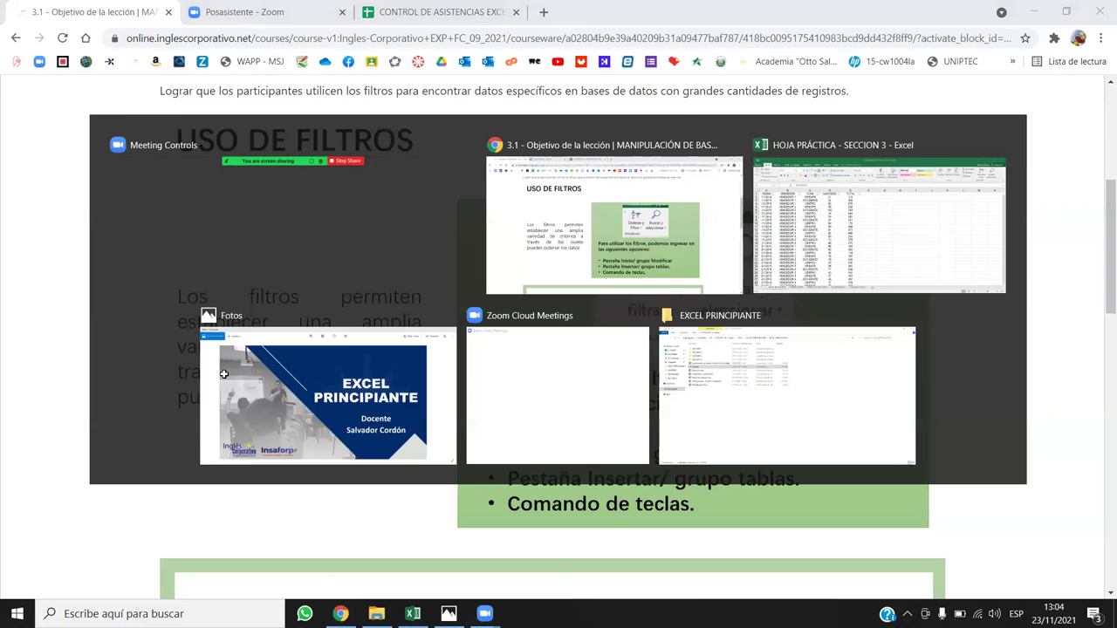
pyautogui.click(197, 264)
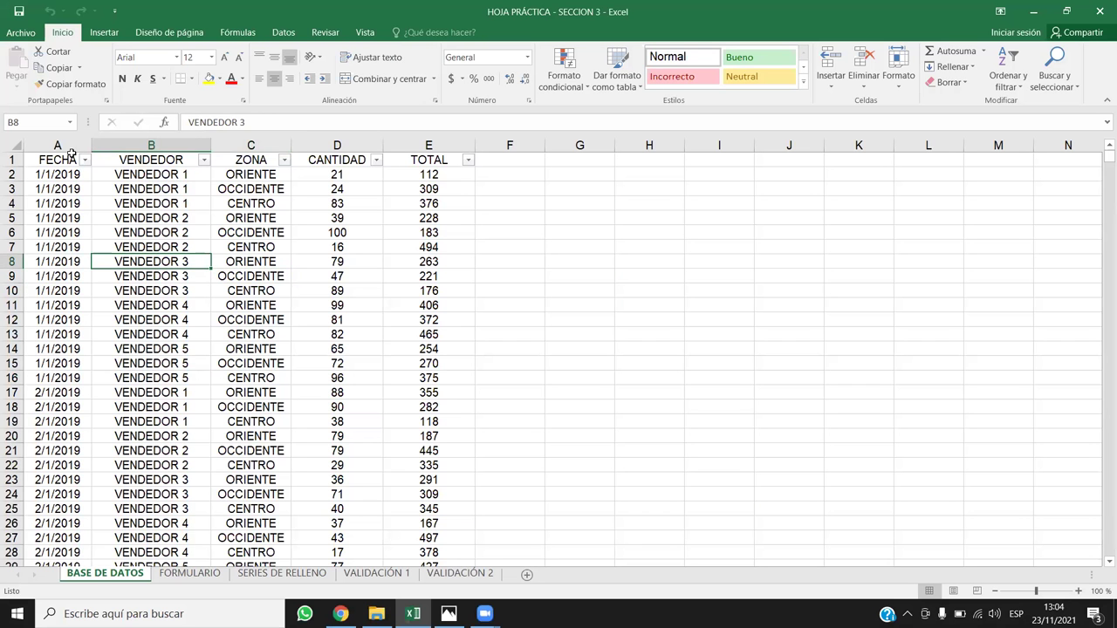
# Remove the filter from the header row A1:E1.
pyautogui.moveTo(69, 160); pyautogui.dragTo(454, 160)
pyautogui.click(385, 307)
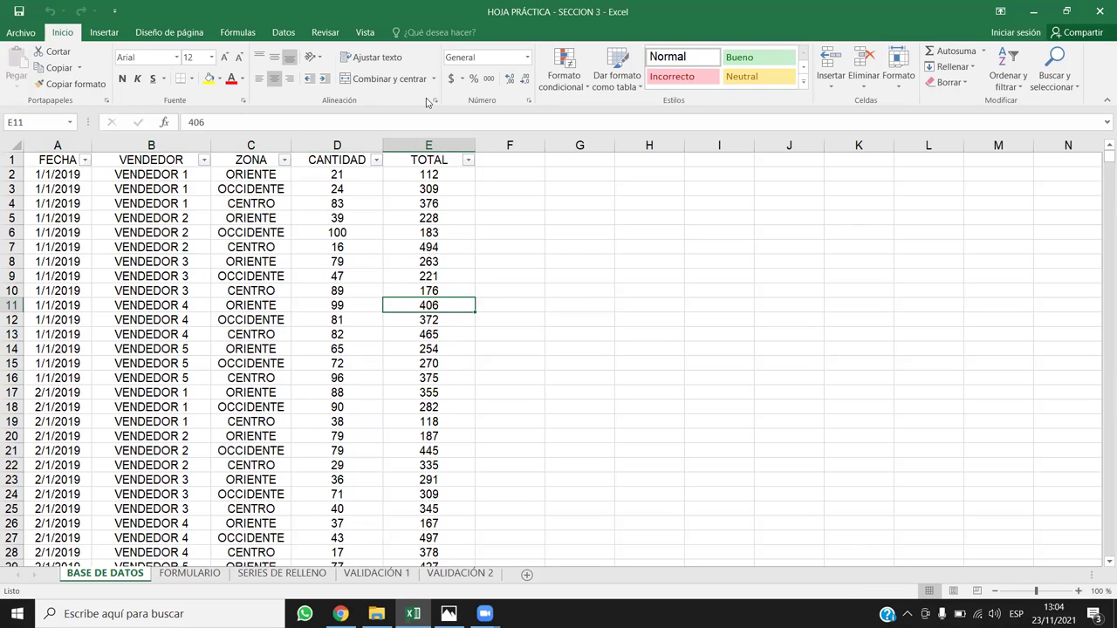
pyautogui.click(288, 305)
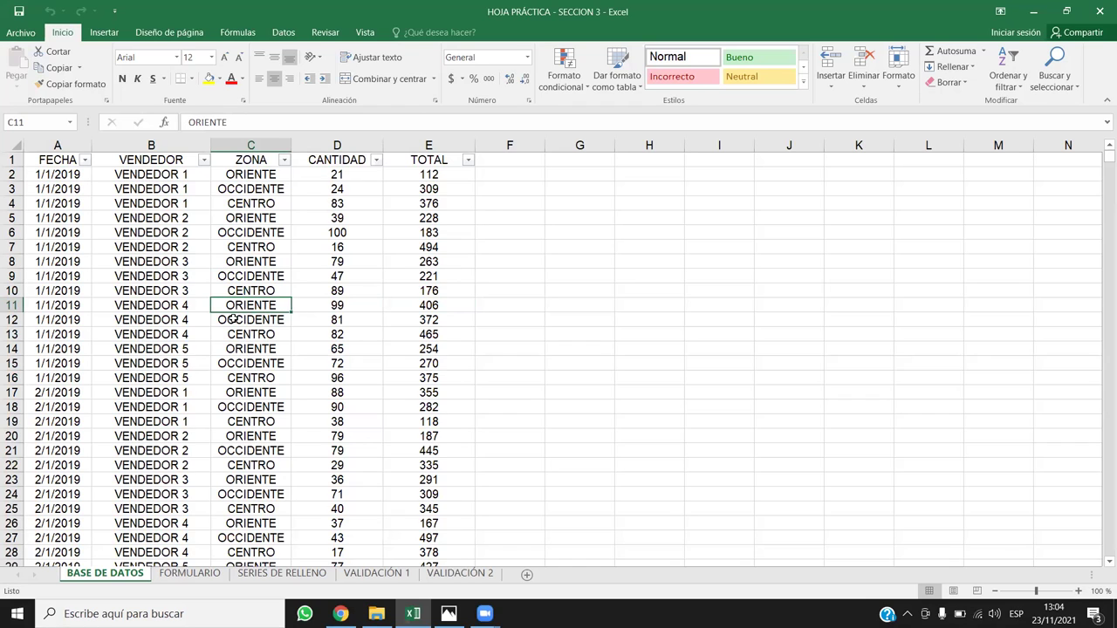
pyautogui.moveTo(53, 160); pyautogui.dragTo(453, 128)
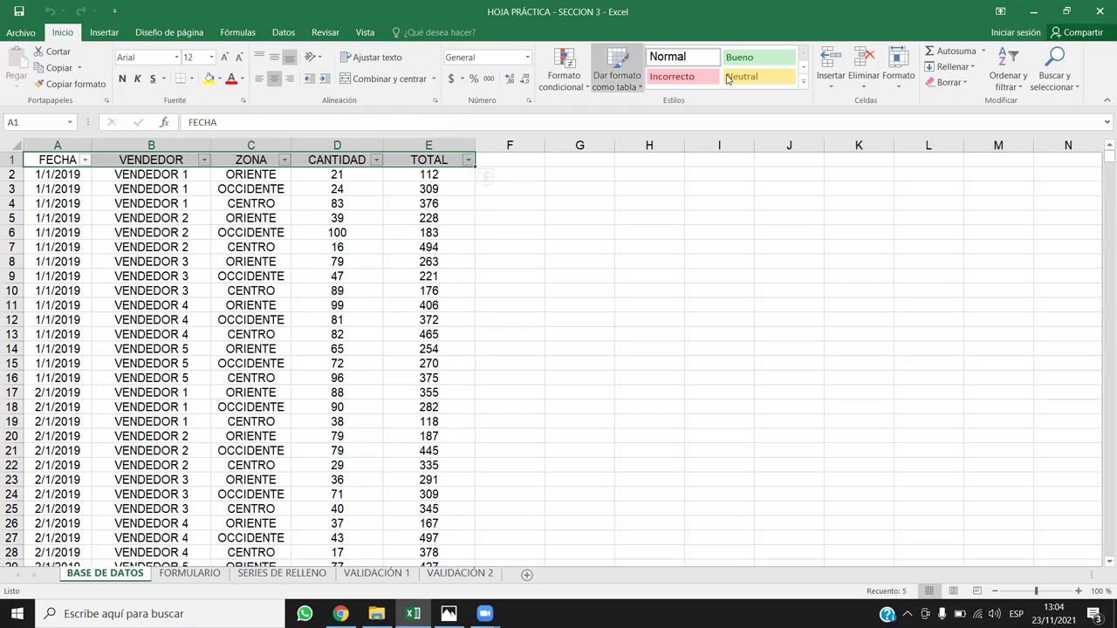
pyautogui.click(1015, 74)
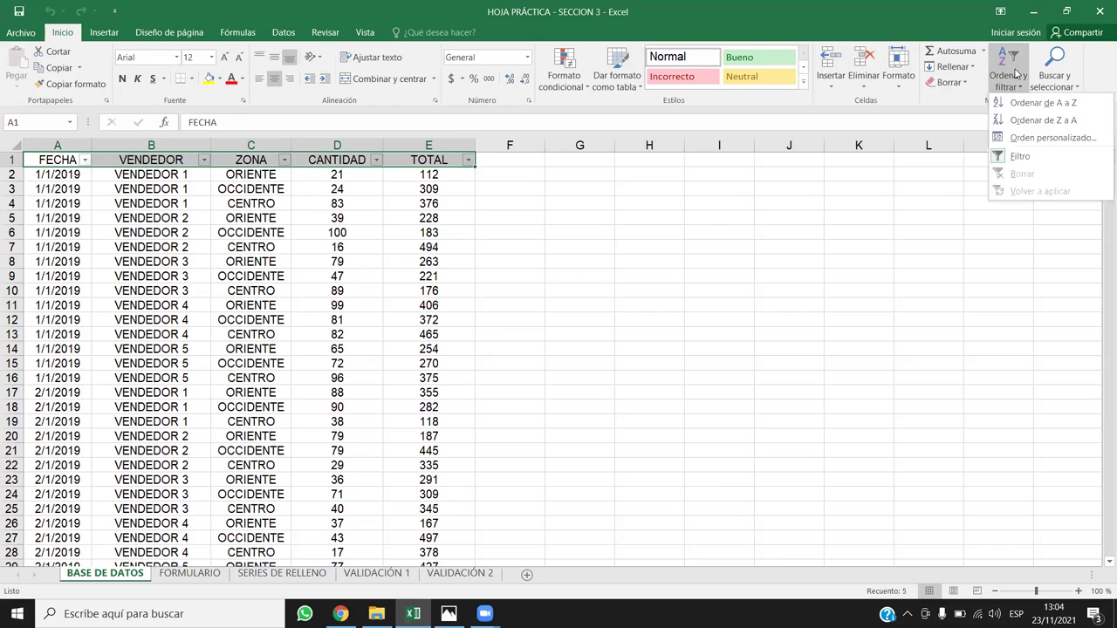
pyautogui.click(1006, 158)
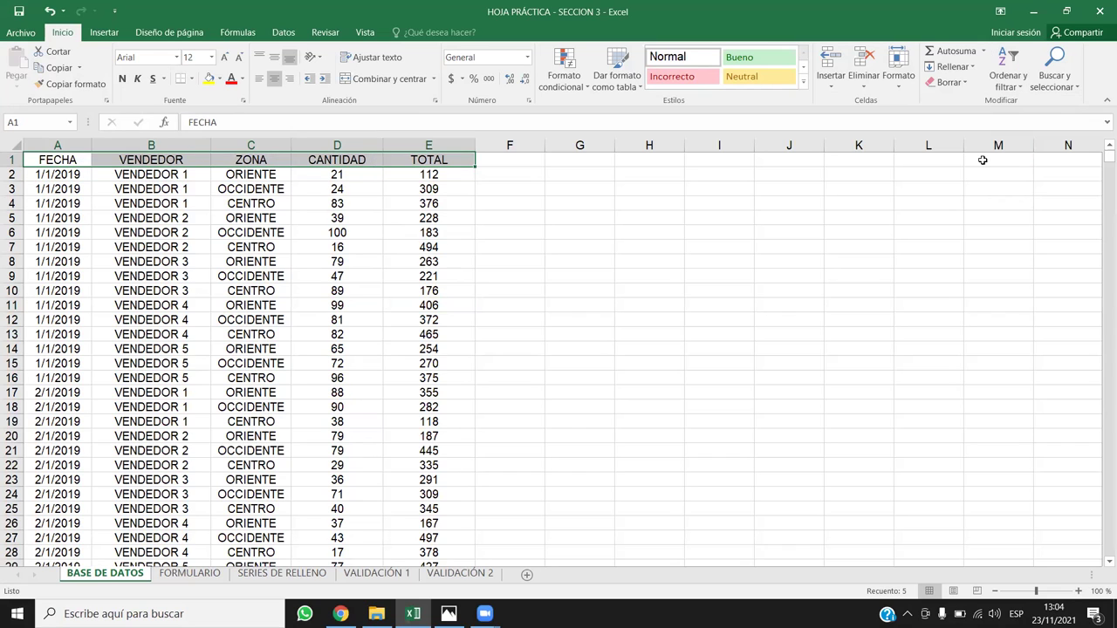
pyautogui.click(561, 305)
pyautogui.click(392, 234)
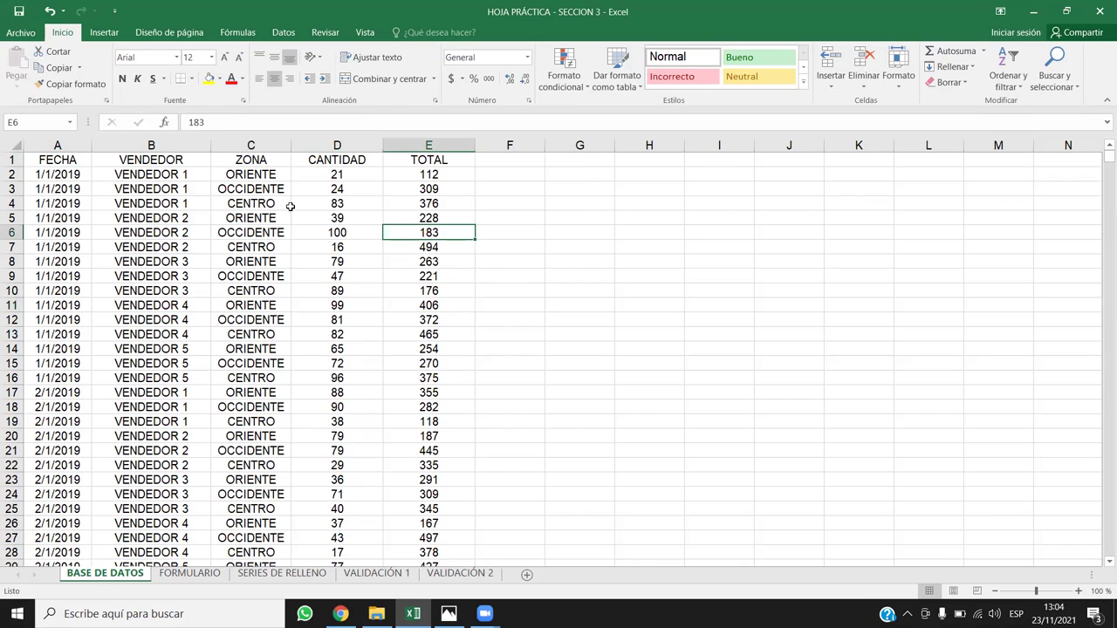
pyautogui.moveTo(430, 162); pyautogui.dragTo(344, 160)
pyautogui.click(250, 290)
pyautogui.click(327, 276)
pyautogui.click(228, 321)
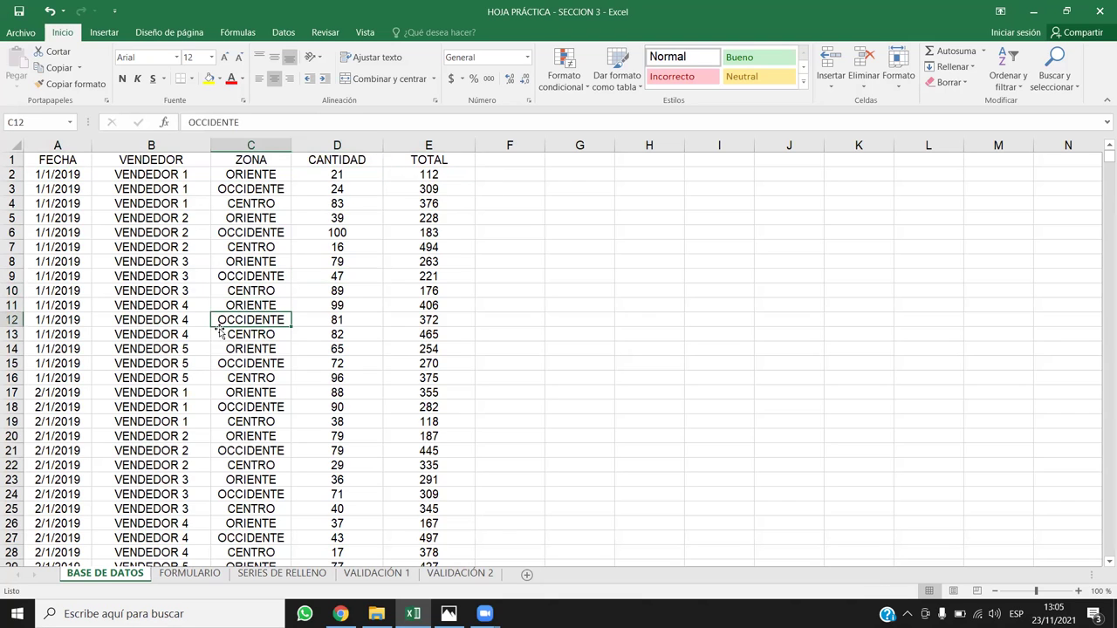
# Apply a filter to the headers FECHA through TOTAL in A1:E1.
pyautogui.moveTo(64, 157); pyautogui.dragTo(469, 161)
pyautogui.click(1007, 77)
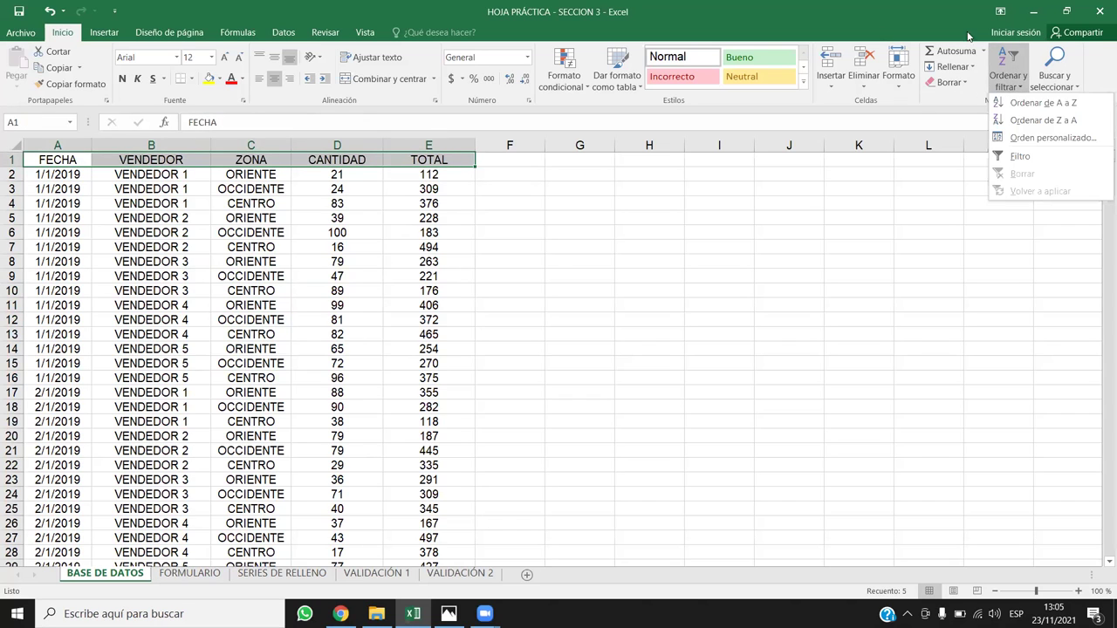
pyautogui.click(1019, 159)
pyautogui.click(151, 305)
# Examine the sorting and filter options of the FECHA, VENDEDOR and CANTIDAD columns.
pyautogui.click(84, 160)
pyautogui.press('Escape')
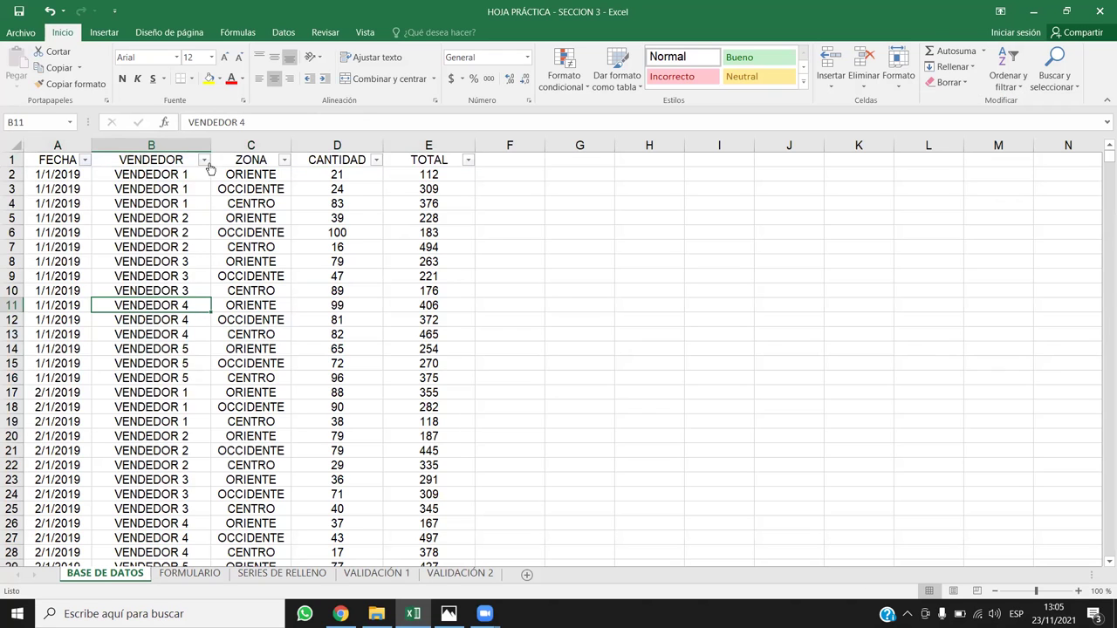
pyautogui.click(203, 159)
pyautogui.click(375, 160)
pyautogui.click(375, 160)
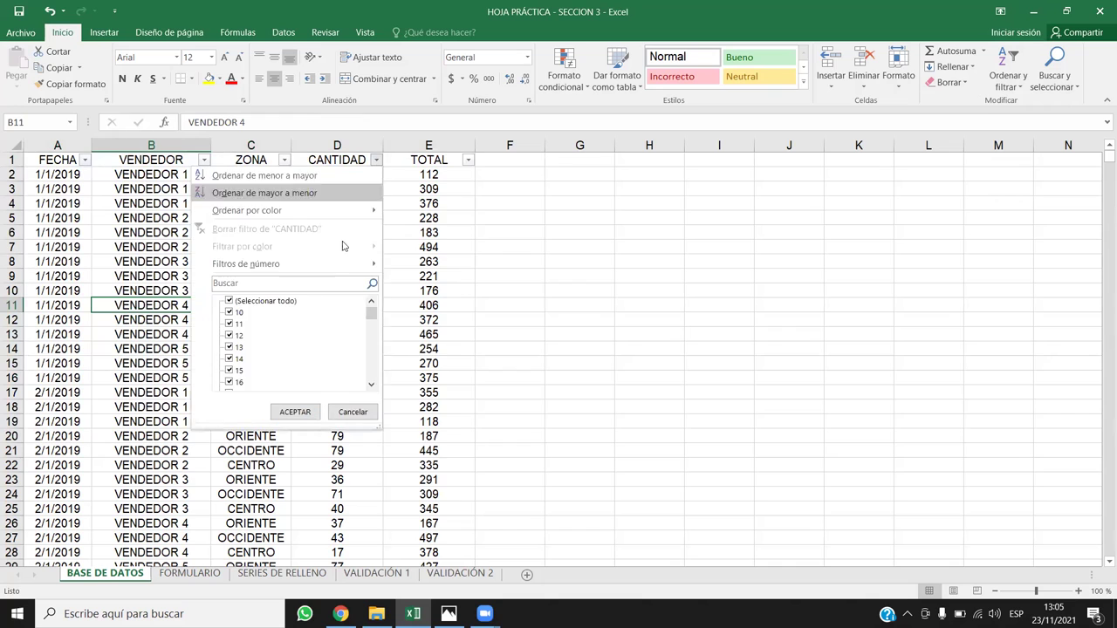
pyautogui.click(443, 205)
pyautogui.click(251, 247)
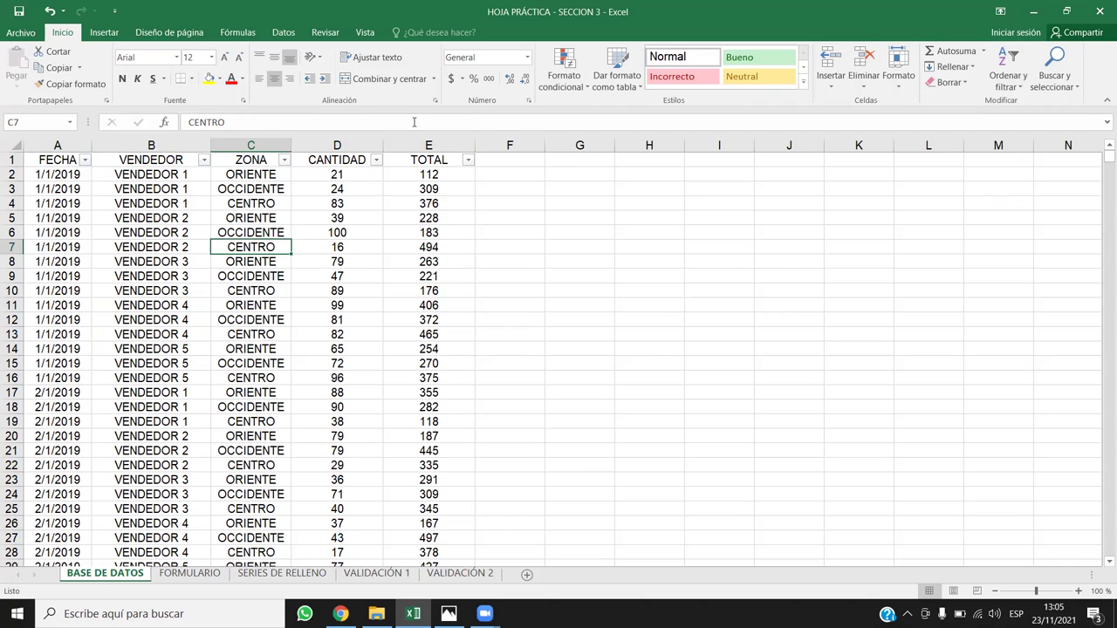
# Look over the commands for inserting tables.
pyautogui.click(203, 274)
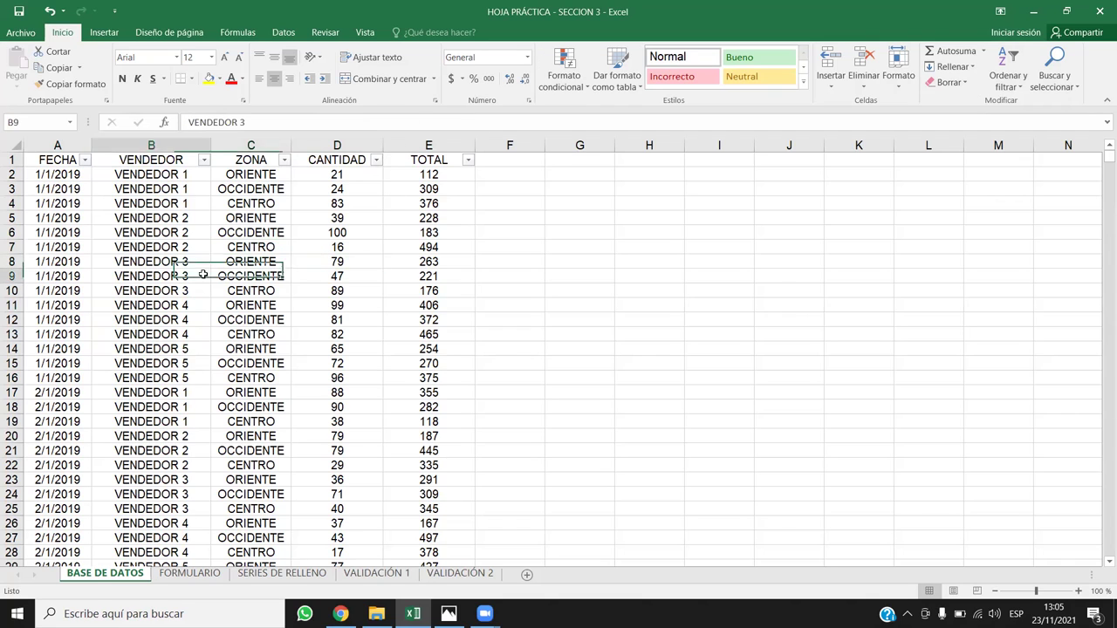
pyautogui.click(106, 33)
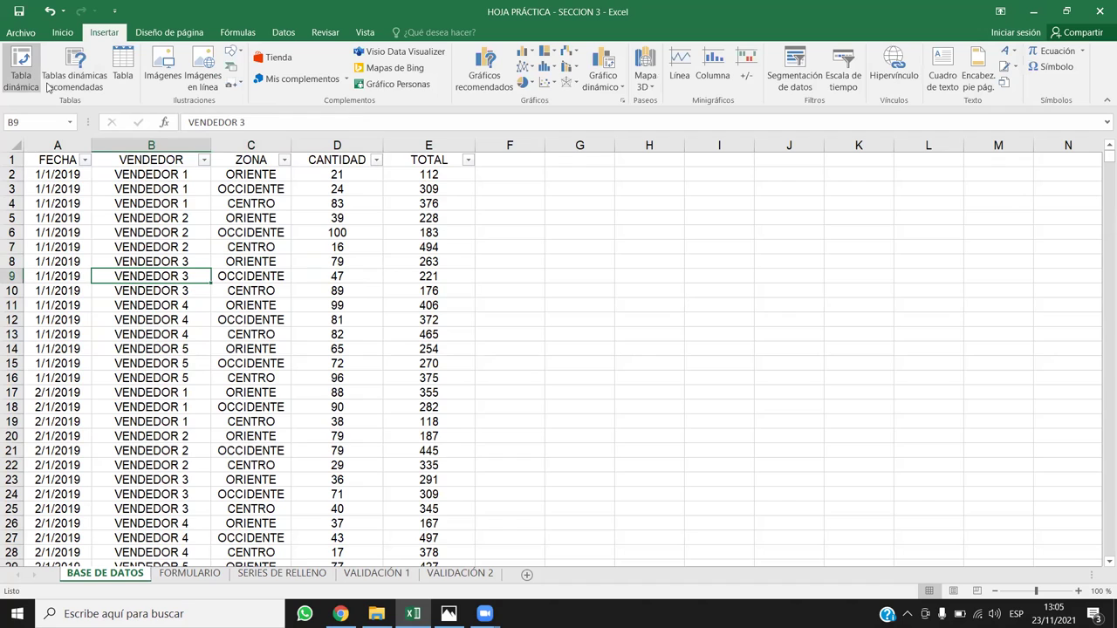
pyautogui.click(337, 262)
pyautogui.click(178, 190)
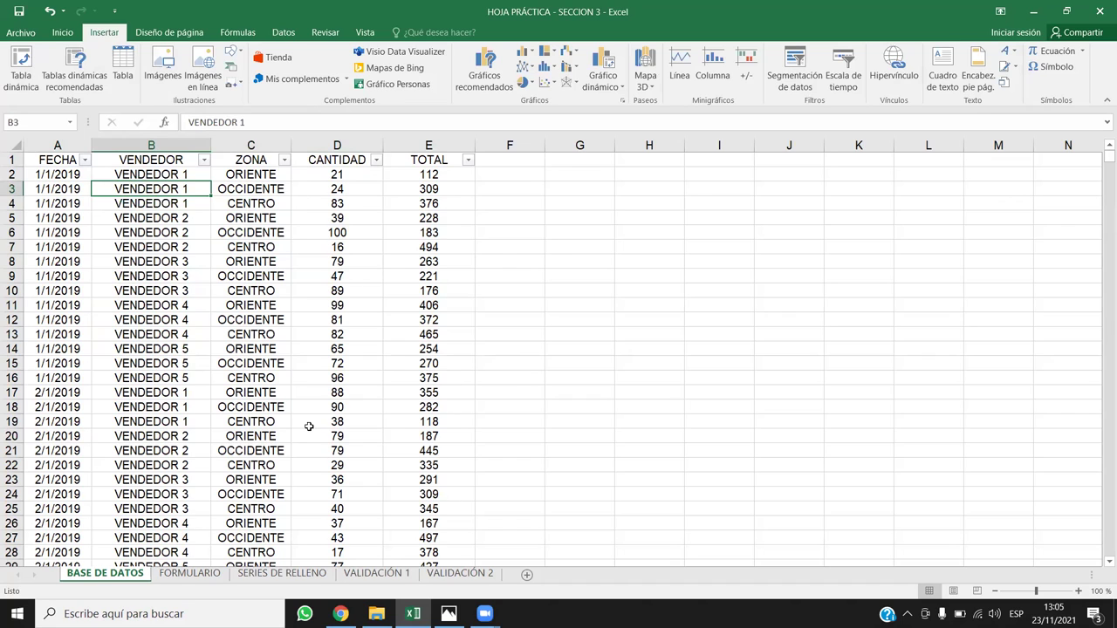
pyautogui.click(130, 348)
pyautogui.click(129, 363)
# Select headers A1:E1 and toggle their filters off, on and off again.
pyautogui.moveTo(58, 160); pyautogui.dragTo(436, 144)
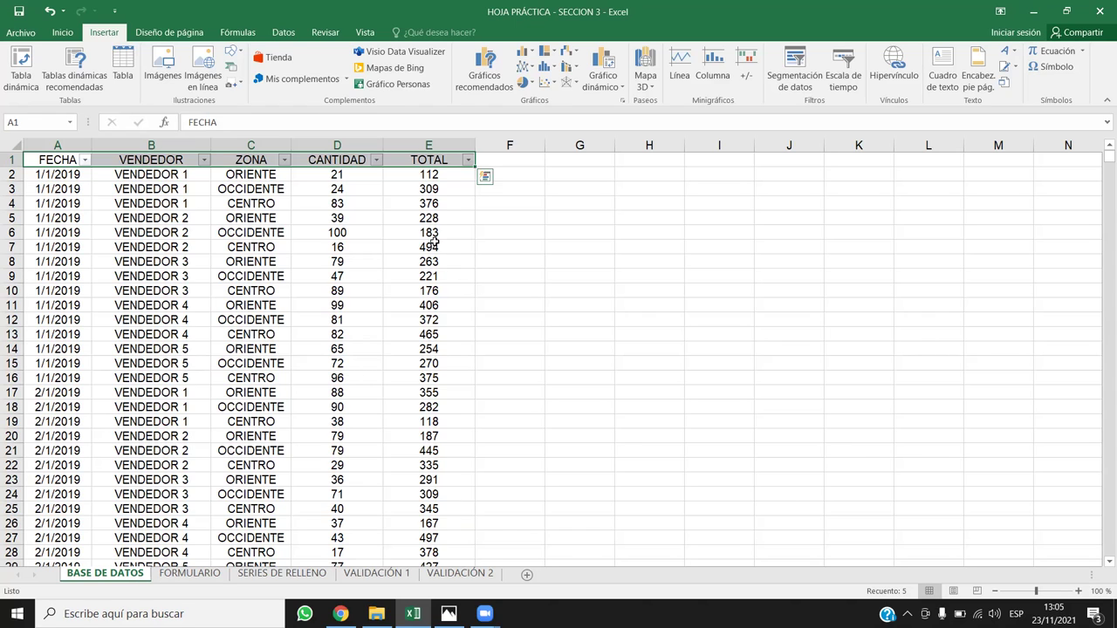
pyautogui.click(434, 246)
pyautogui.moveTo(70, 160); pyautogui.dragTo(462, 157)
pyautogui.hotkey('ctrl', 'shift', 'l')
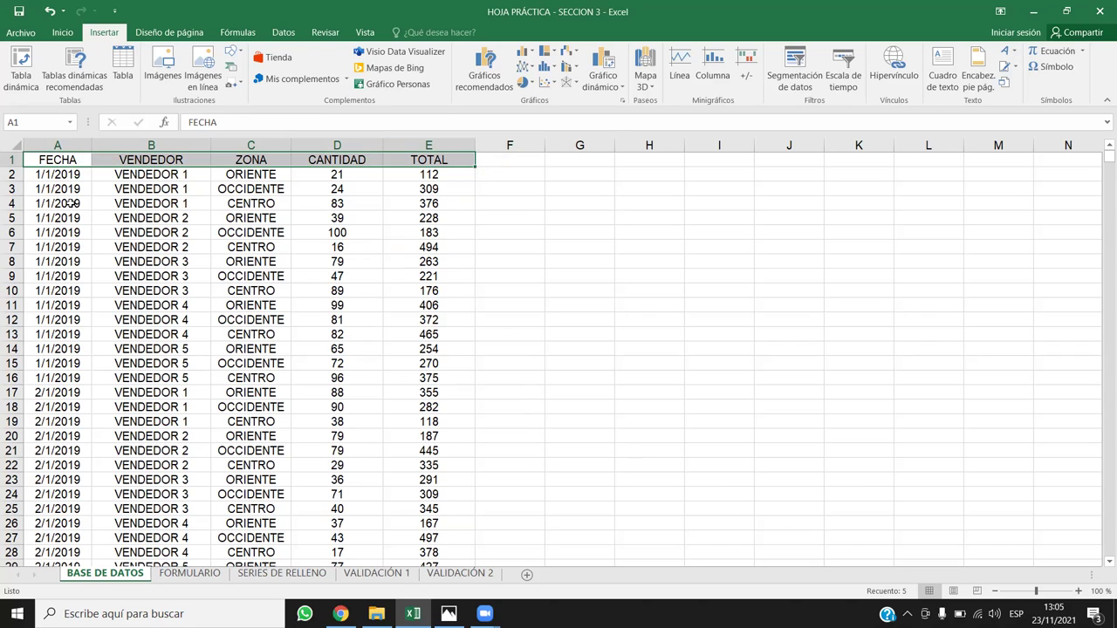
pyautogui.hotkey('ctrl', 'shift', 'l')
pyautogui.hotkey('ctrl', 'shift', 'l')
# Review the available sort and filter commands for the selected headers.
pyautogui.click(61, 34)
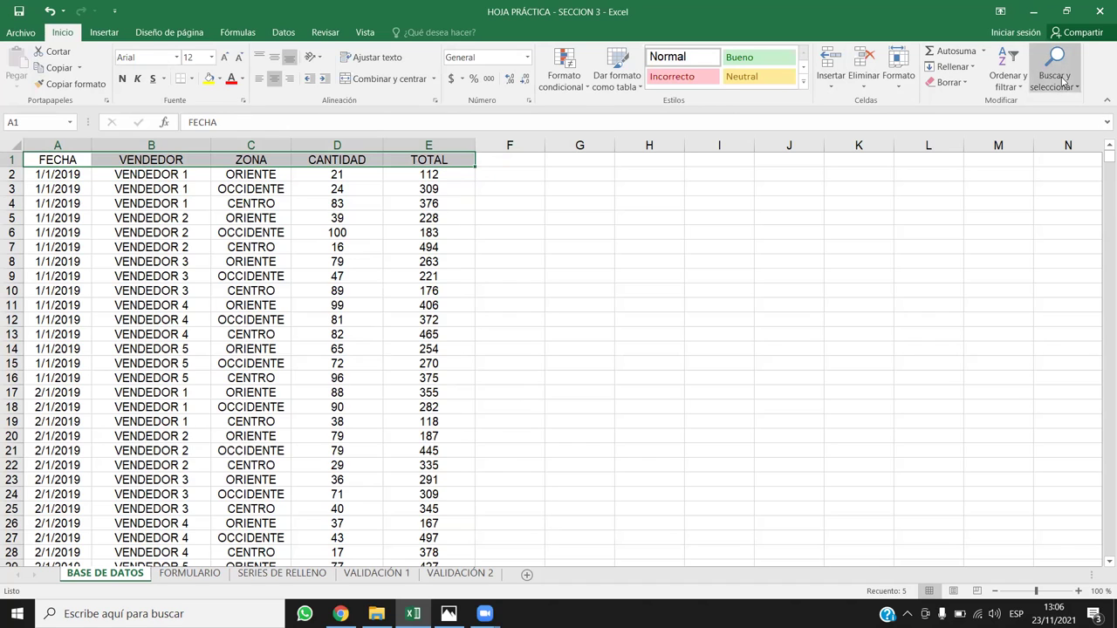
pyautogui.click(1010, 78)
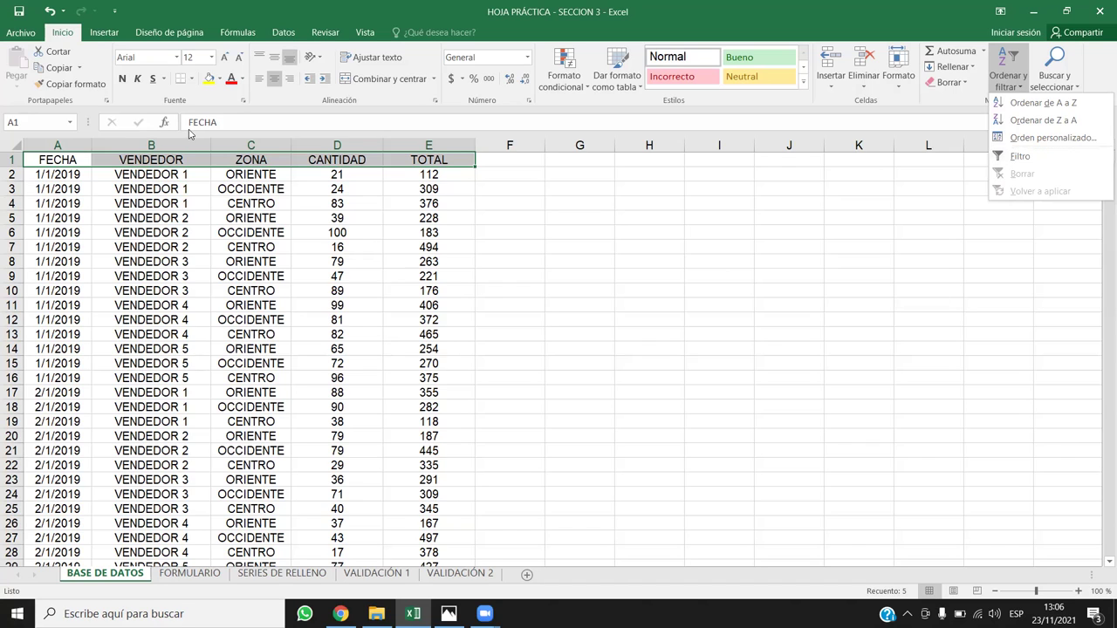
pyautogui.click(120, 160)
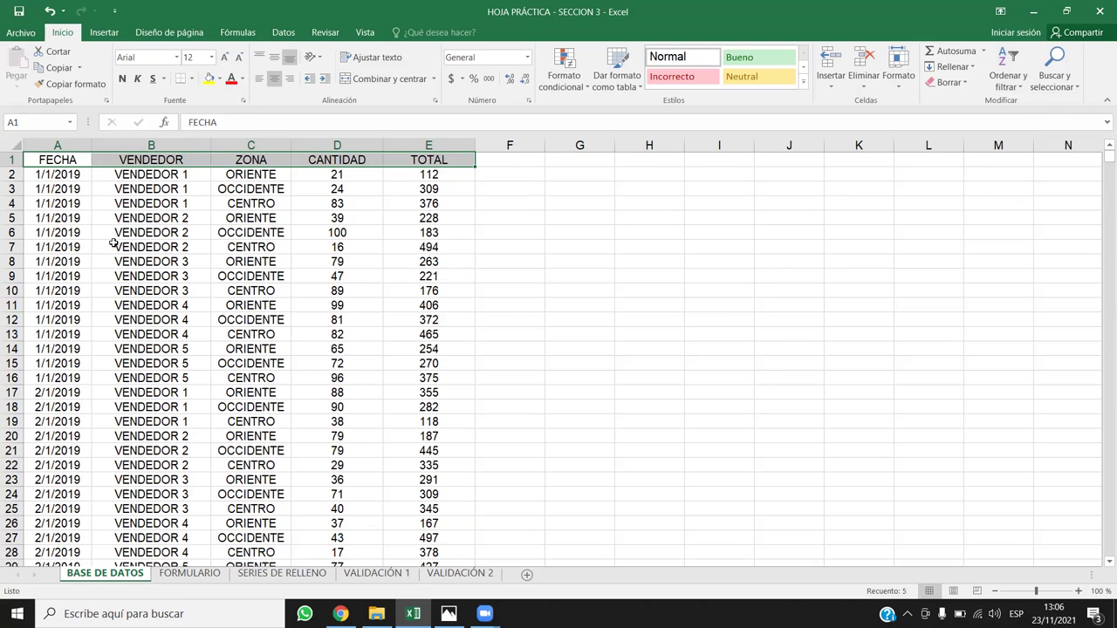
pyautogui.hotkey('ctrl', 'l')
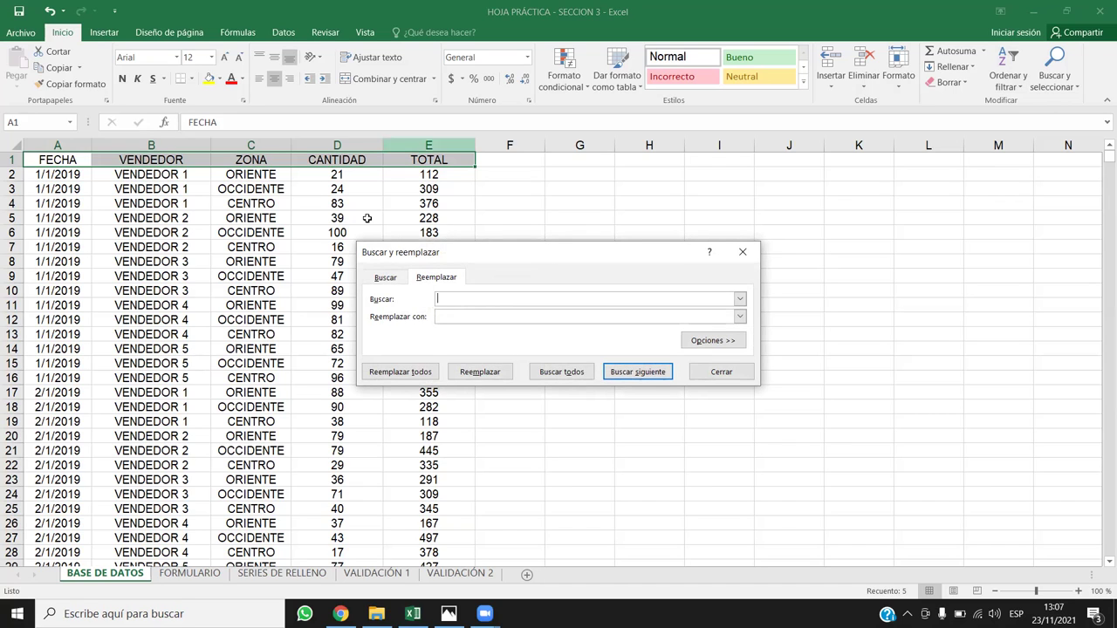
pyautogui.click(742, 252)
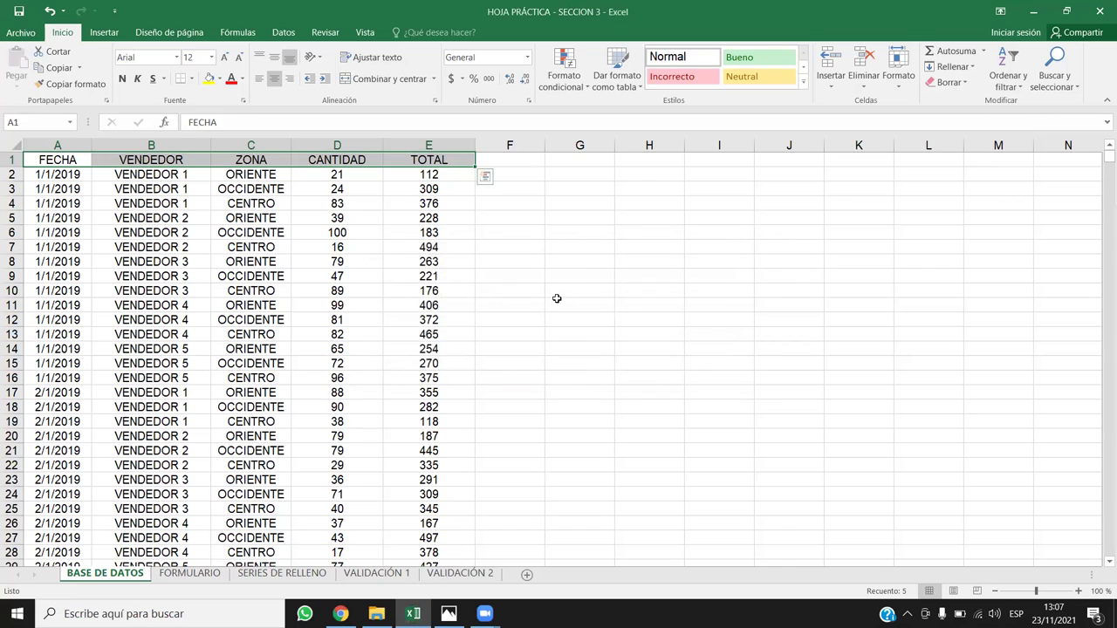
pyautogui.hotkey('ctrl', 'l')
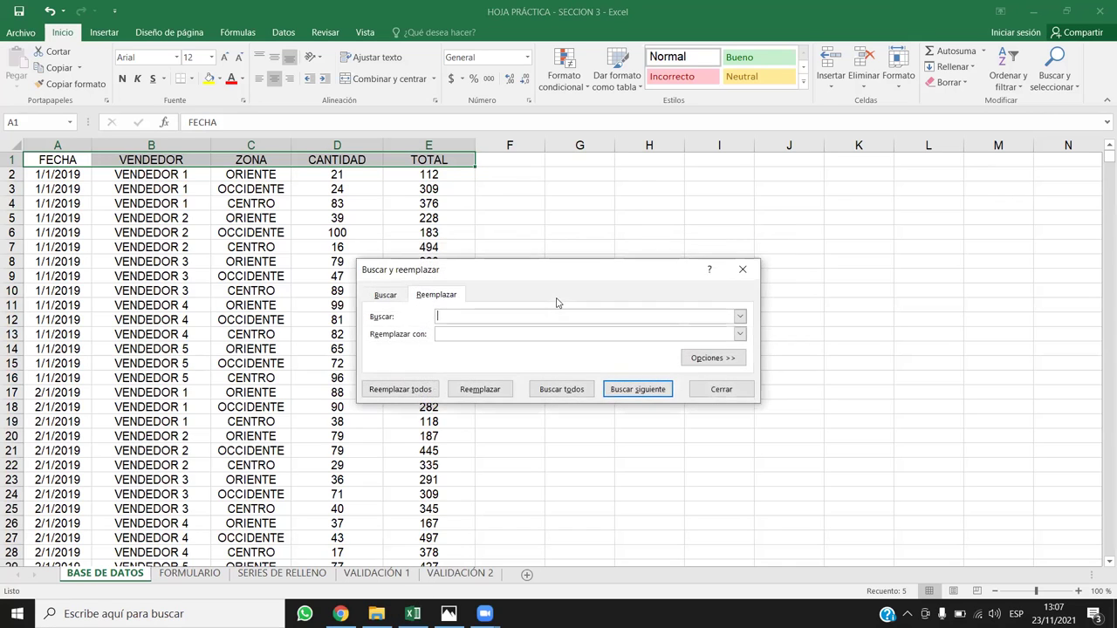
pyautogui.press('Escape')
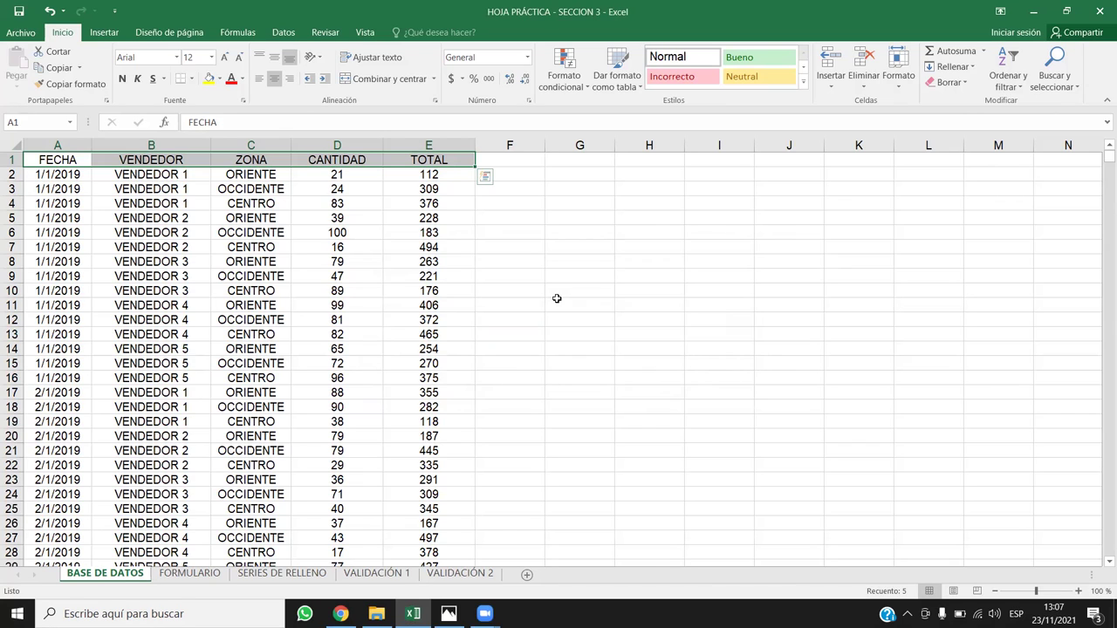
# Toggle the filters on the selected header row on and off twice.
pyautogui.hotkey('ctrl', 'shift', 'l')
pyautogui.hotkey('ctrl', 'shift', 'l')
pyautogui.hotkey('ctrl', 'shift', 'l')
pyautogui.hotkey('ctrl', 'shift', 'l')
# Turn on the filters for the header row A1:E1.
pyautogui.click(1008, 74)
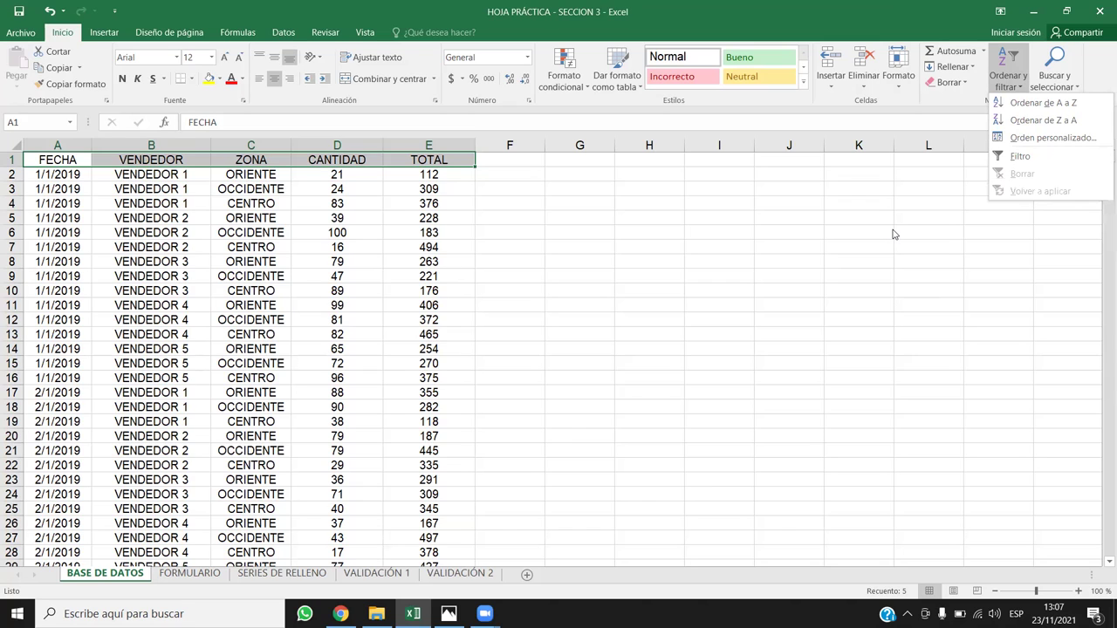
pyautogui.click(1010, 104)
pyautogui.hotkey('ctrl', 'shift', 'l')
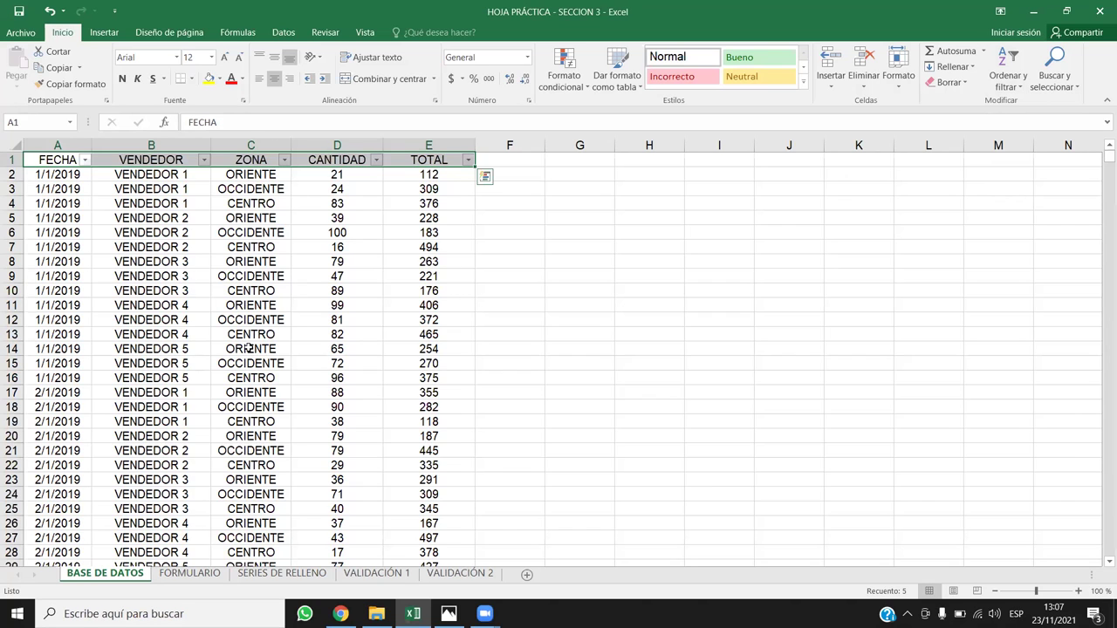
pyautogui.moveTo(250, 232); pyautogui.dragTo(302, 307)
pyautogui.moveTo(77, 188); pyautogui.dragTo(450, 439)
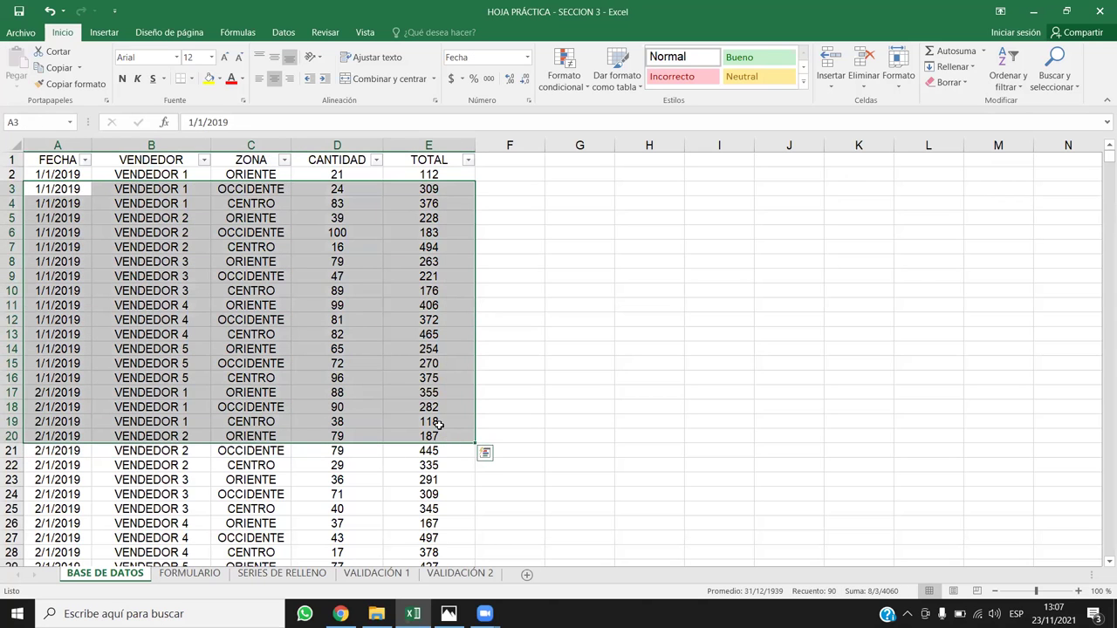
pyautogui.click(139, 347)
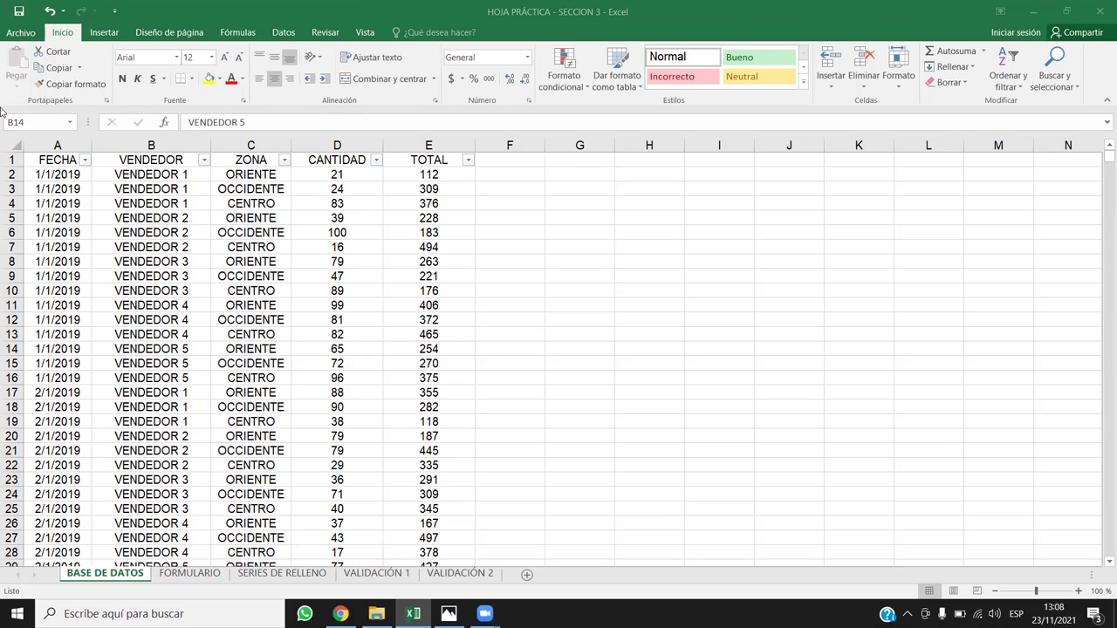
pyautogui.moveTo(63, 175)
pyautogui.mouseDown()
pyautogui.moveTo(510, 423)
pyautogui.moveTo(436, 465)
pyautogui.mouseUp()
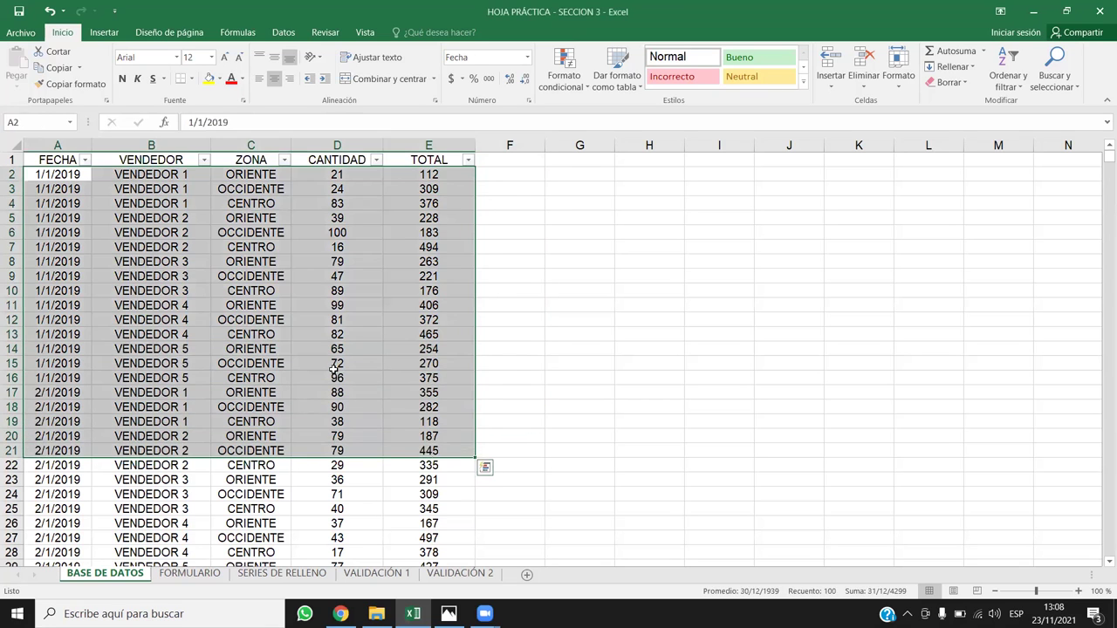
# Create a new blank workbook.
pyautogui.click(307, 343)
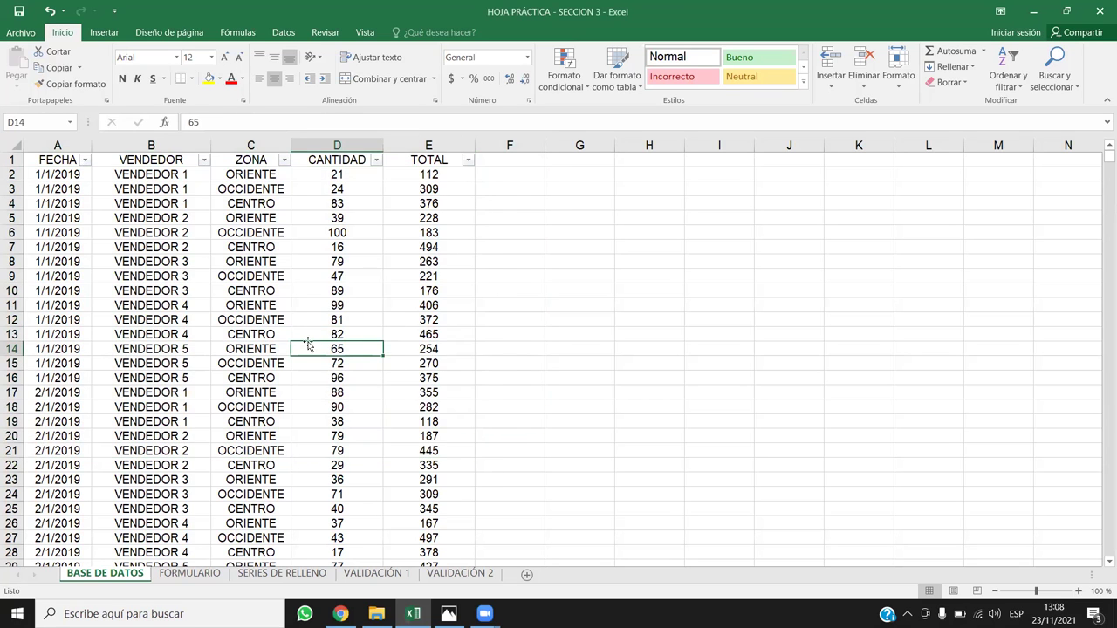
pyautogui.click(19, 33)
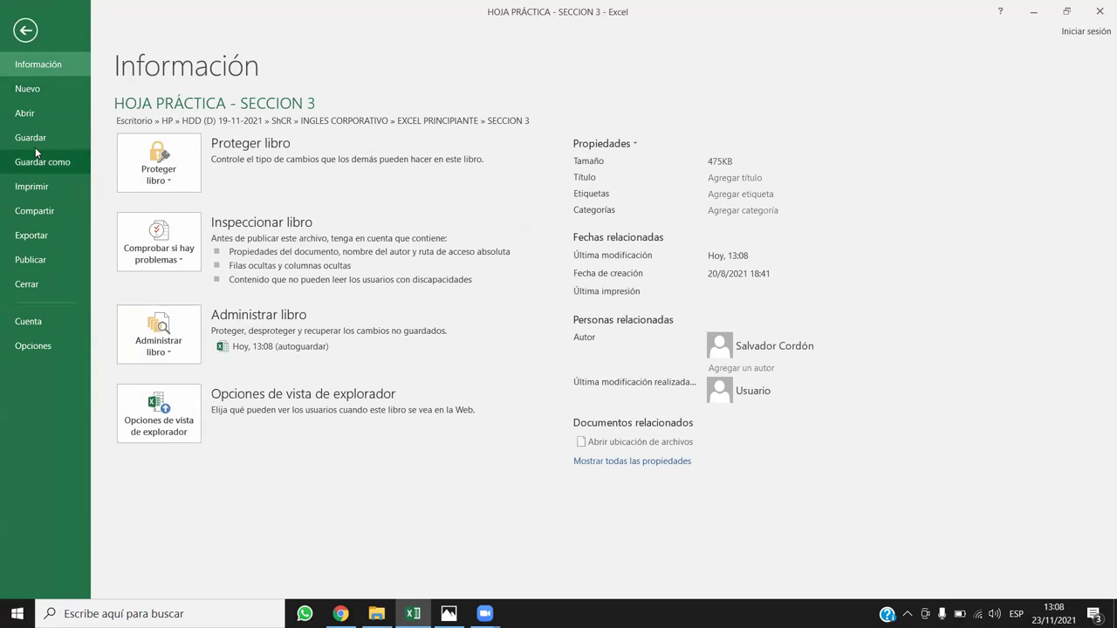
pyautogui.click(32, 93)
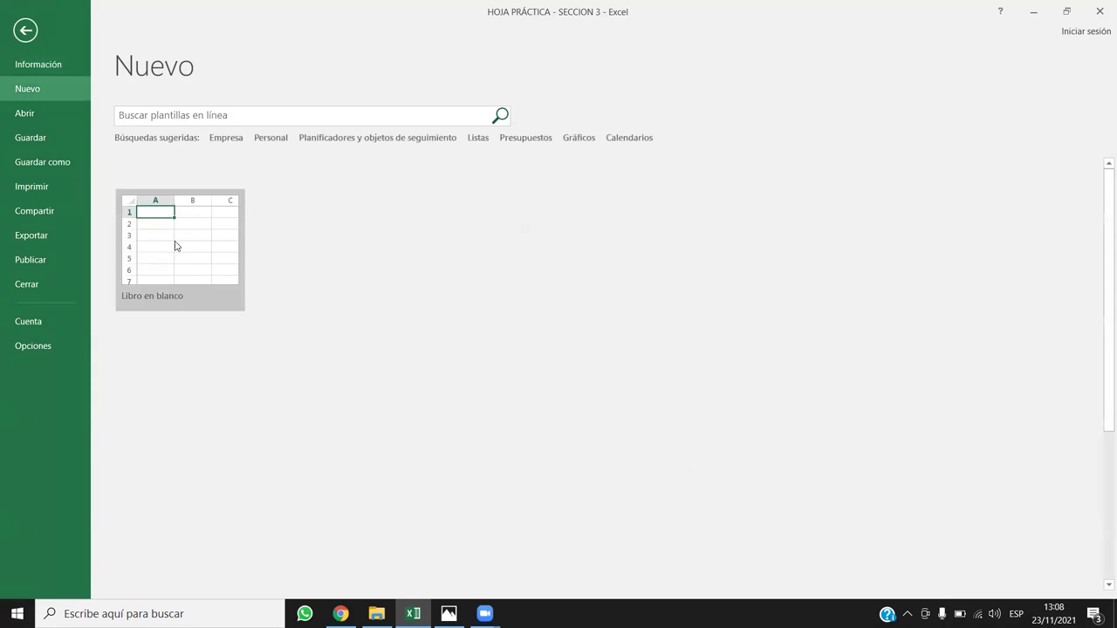
pyautogui.click(174, 248)
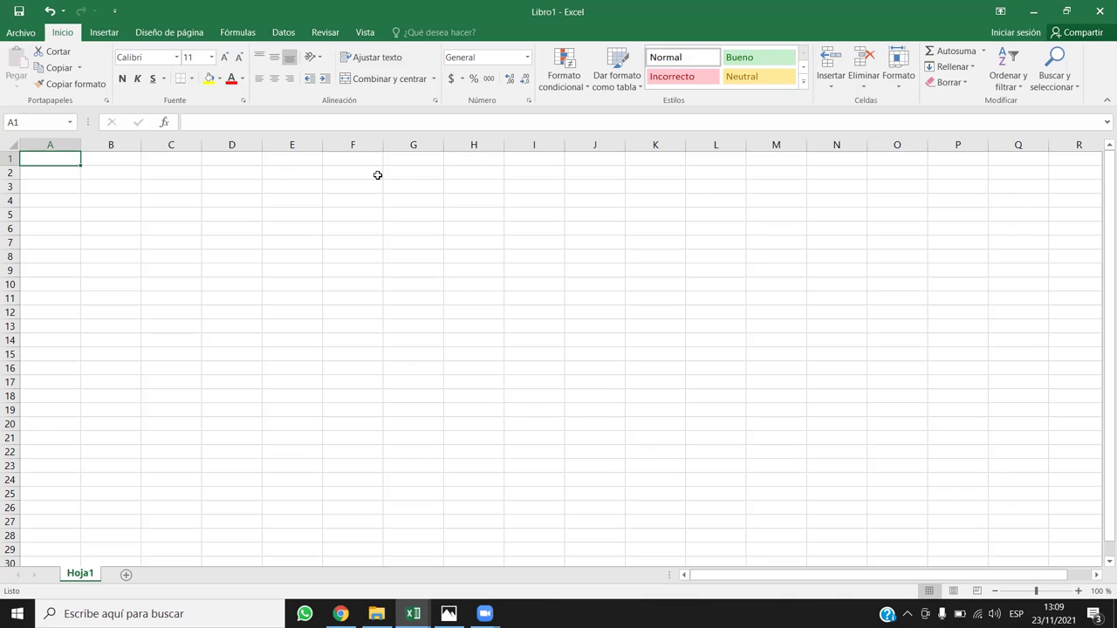
# Enter the header FECHA in cell A1 of the blank sheet.
pyautogui.write('fecha')
pyautogui.press('BackSpace')
pyautogui.press('BackSpace')
pyautogui.press('BackSpace')
pyautogui.press('BackSpace')
pyautogui.press('BackSpace')
pyautogui.write('FECHA')
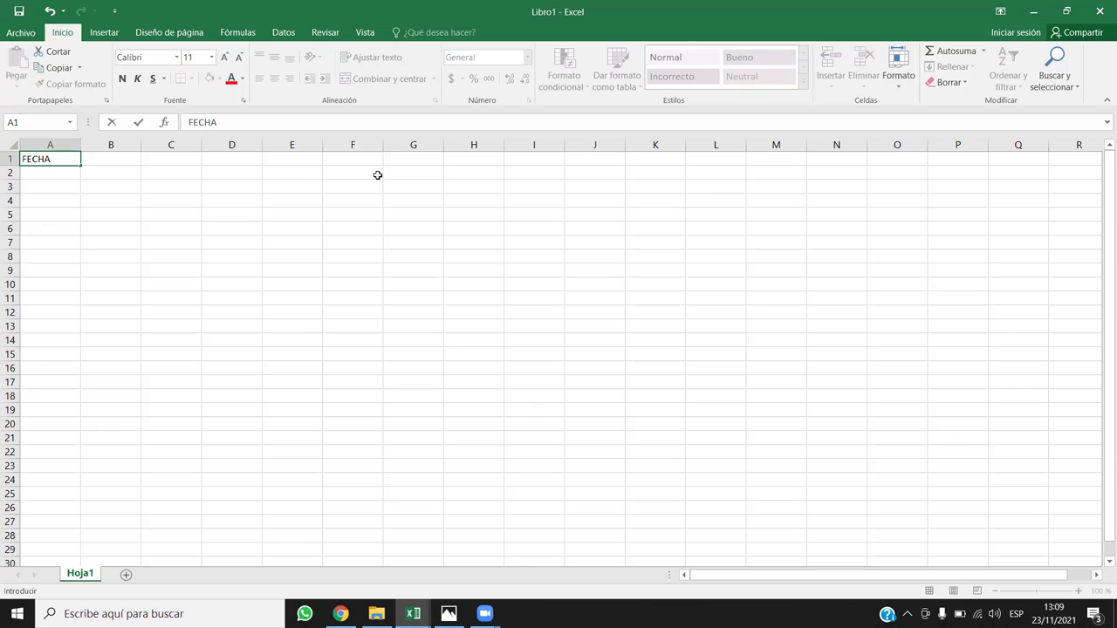
pyautogui.press('Tab')
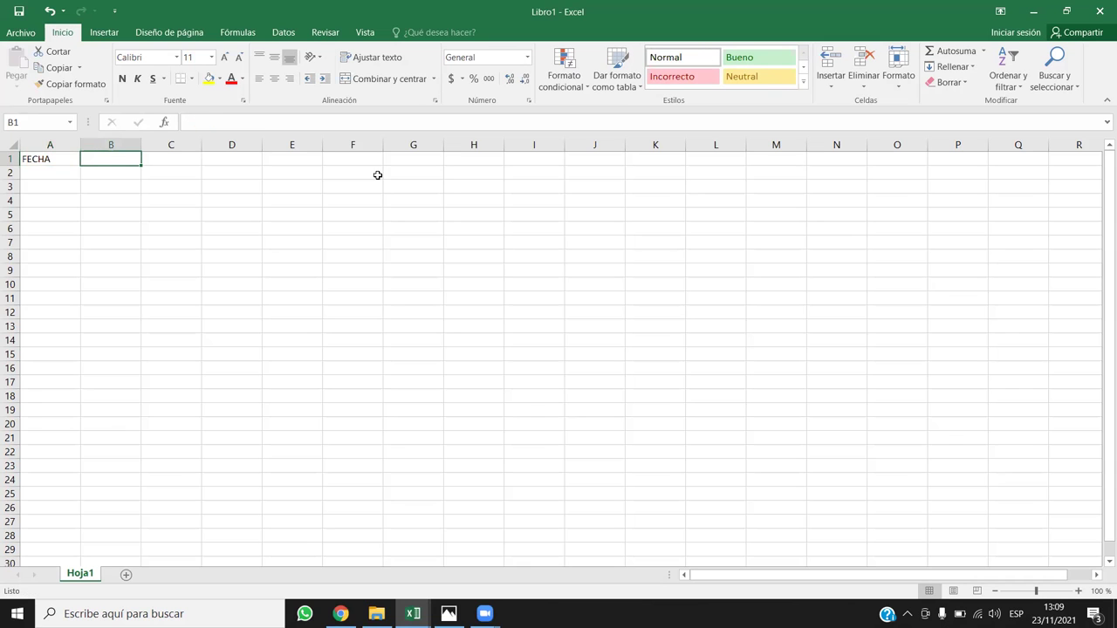
# Enter the header ZONA in cell B1.
pyautogui.write('VEN')
pyautogui.press('BackSpace')
pyautogui.press('BackSpace')
pyautogui.press('BackSpace')
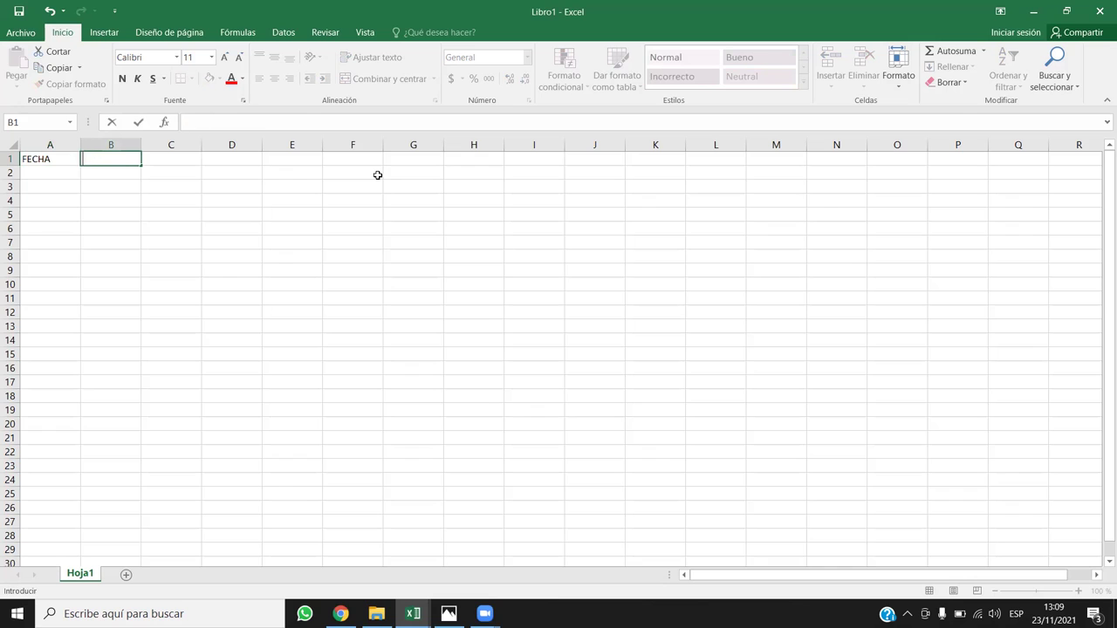
pyautogui.write('ZONA')
pyautogui.press('Tab')
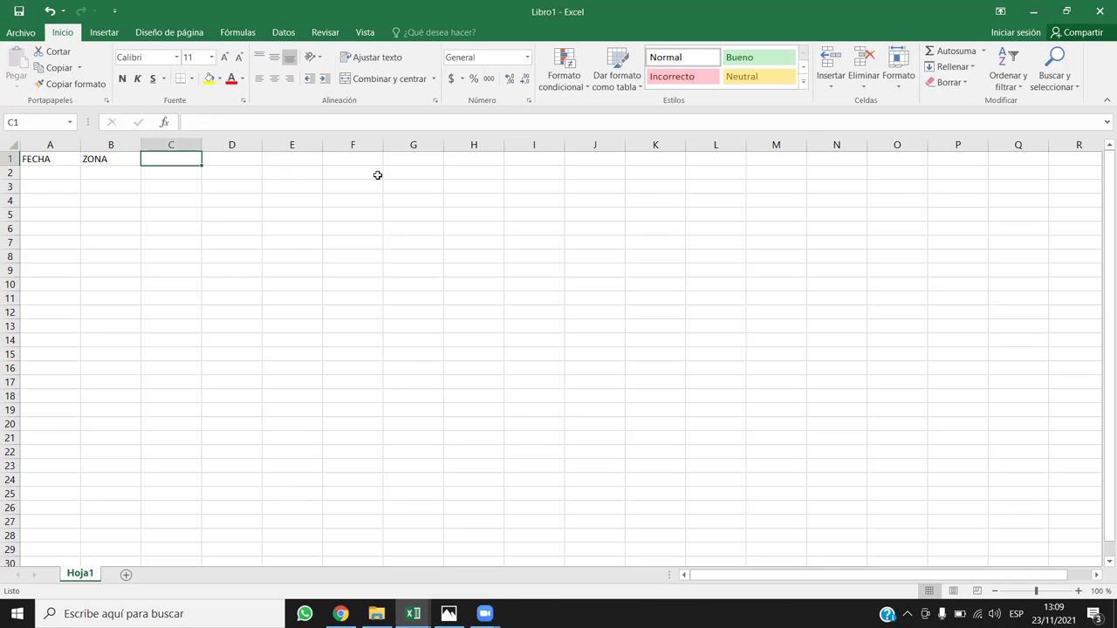
# Enter PRODUCTO in cell C1 and replace it with the header VENDEDOR.
pyautogui.write('PROD')
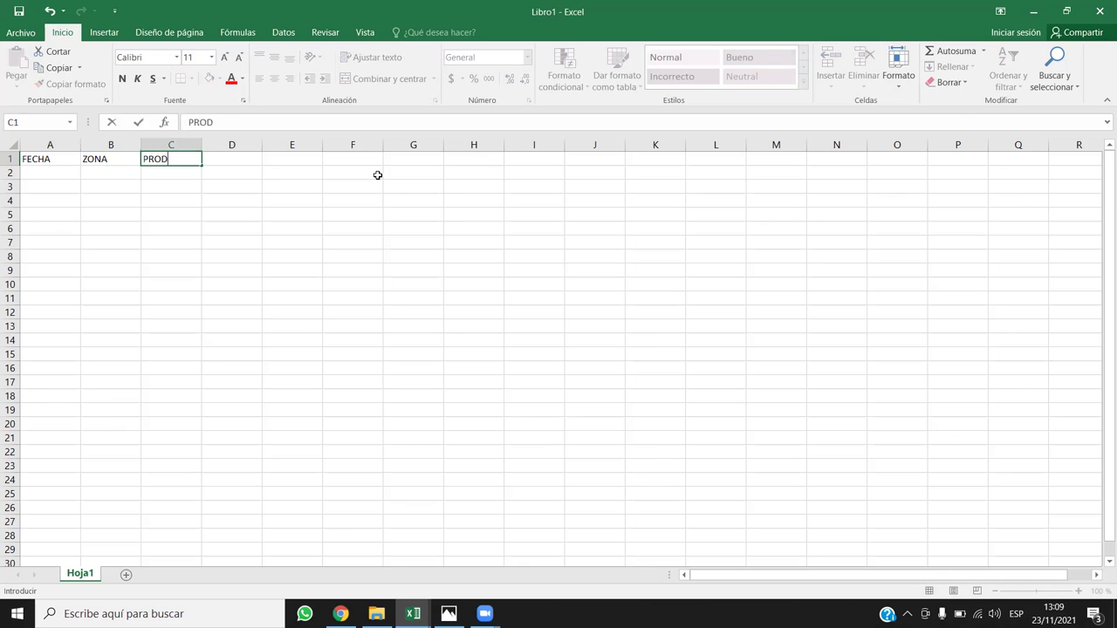
pyautogui.write('UCTO')
pyautogui.press('Left')
pyautogui.press('Left')
pyautogui.press('Right')
pyautogui.press('Right')
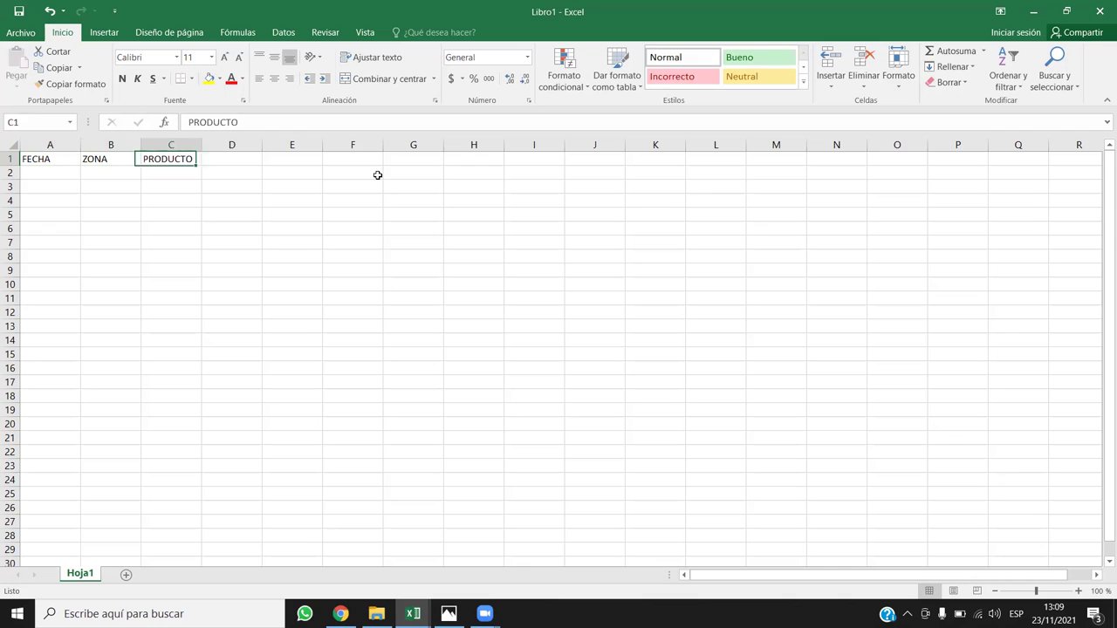
pyautogui.press('BackSpace')
pyautogui.write('VENDEDOR')
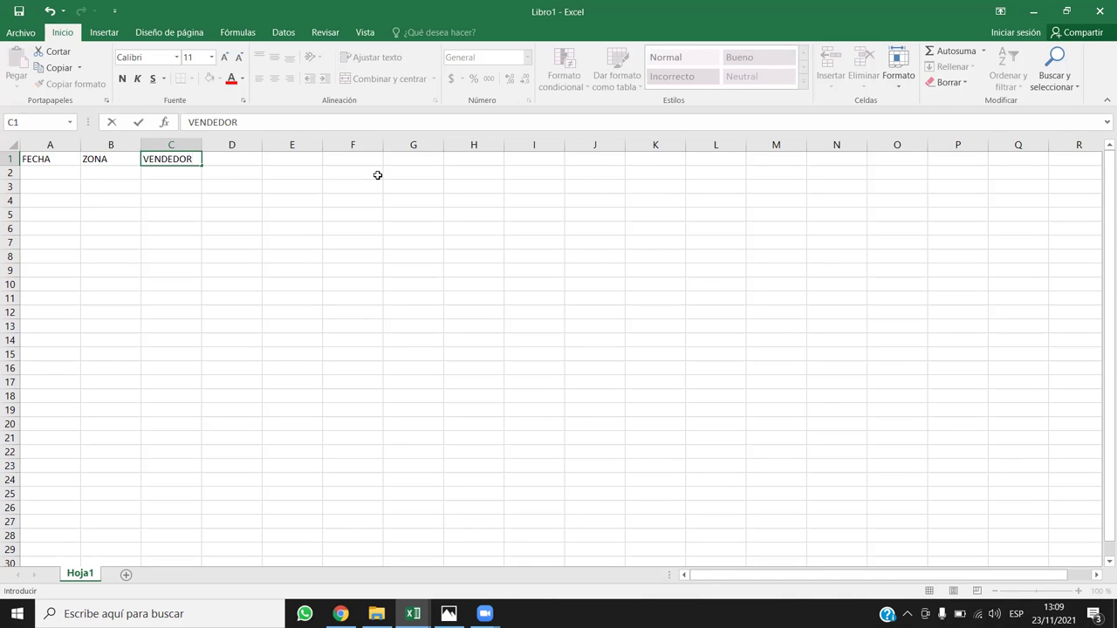
# Enter the headers CANTIDA in cell D1 and TOTAL in cell E1.
pyautogui.press('Tab')
pyautogui.write('CANTIDA')
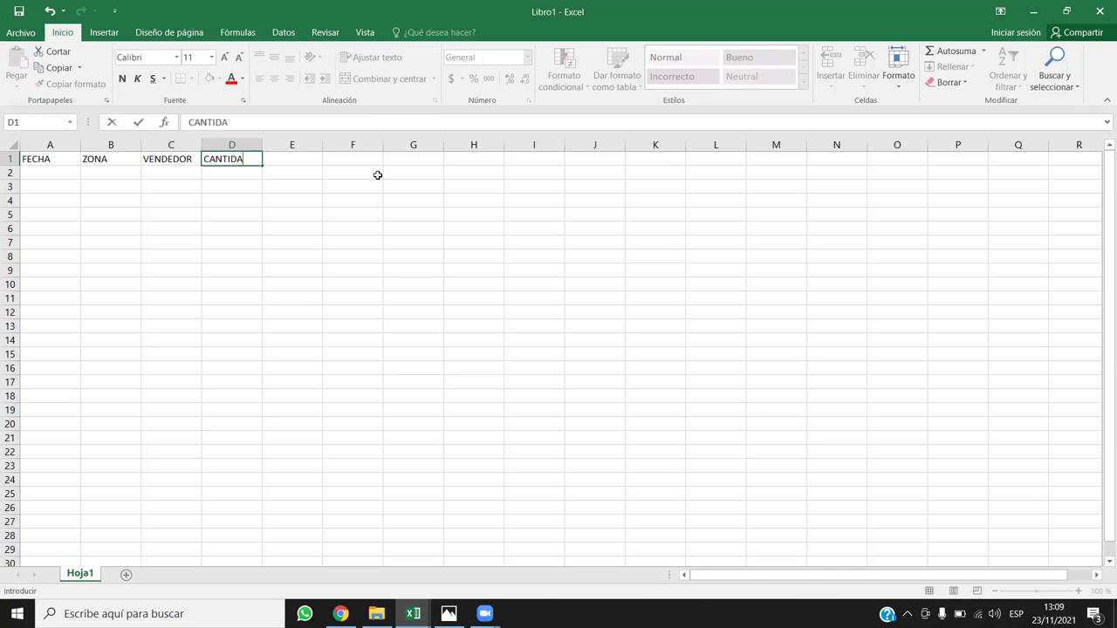
pyautogui.press('Tab')
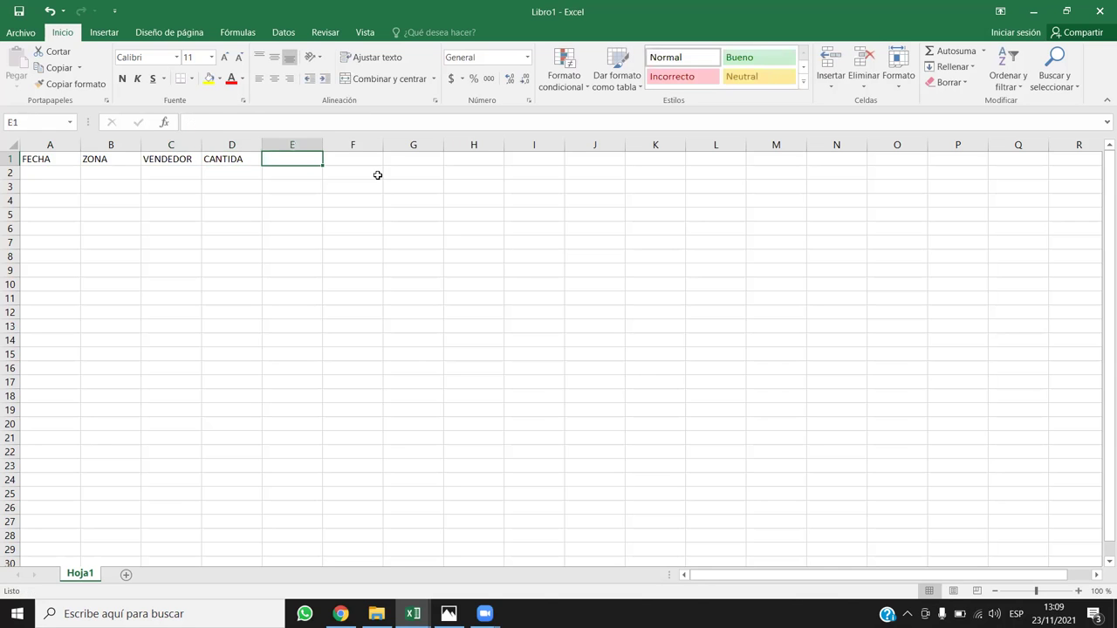
pyautogui.write('TOTAL')
pyautogui.press('Down')
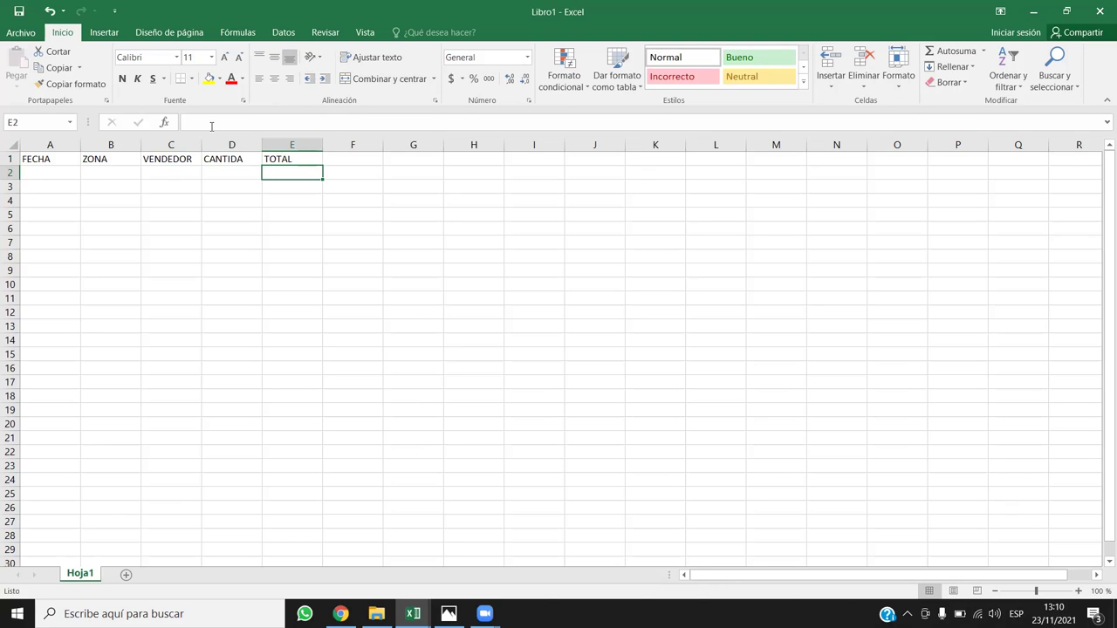
# Widen column C slightly and correct the header in D1 to CANTIDAD.
pyautogui.moveTo(202, 145); pyautogui.dragTo(205, 144)
pyautogui.doubleClick(249, 158)
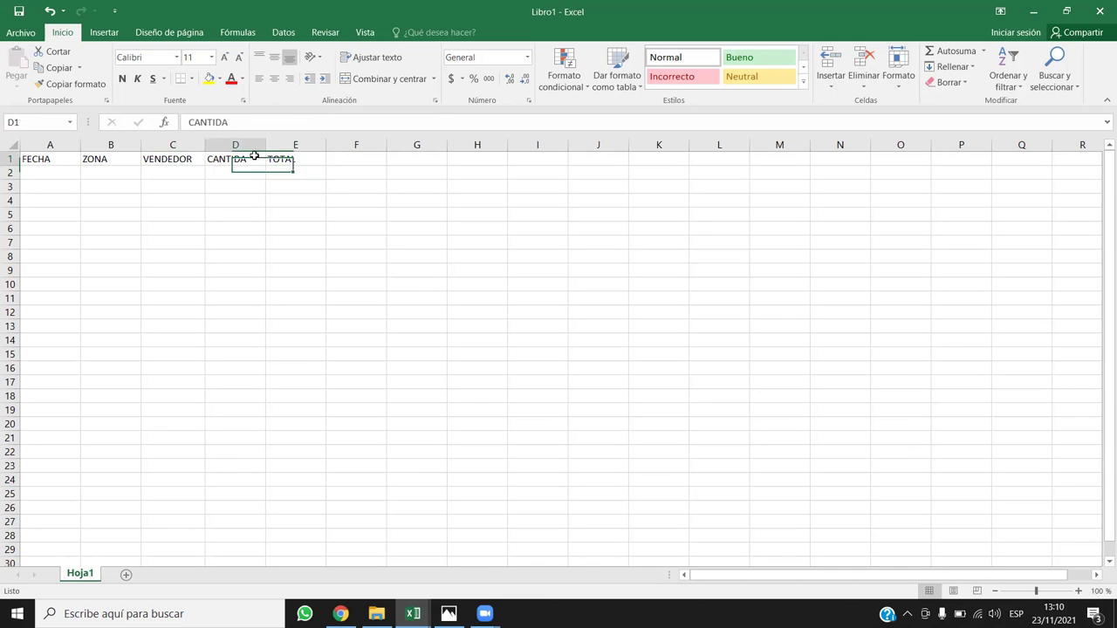
pyautogui.write('D')
pyautogui.click(276, 195)
pyautogui.click(304, 144)
# Center the headers in A1:E1 horizontally.
pyautogui.moveTo(301, 157); pyautogui.dragTo(26, 157)
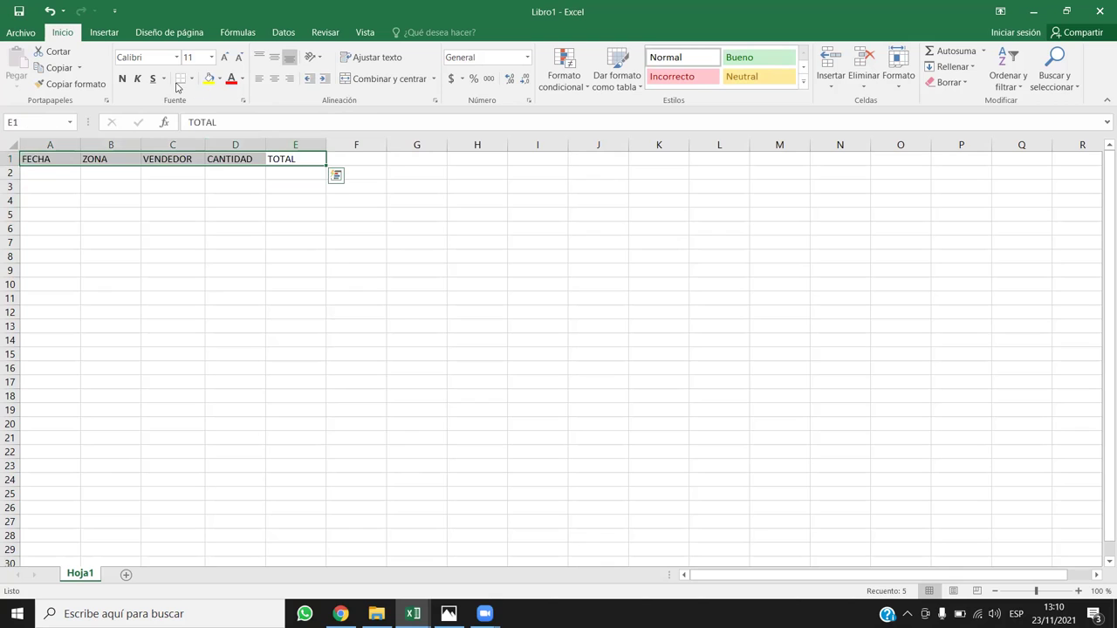
pyautogui.click(274, 78)
pyautogui.click(232, 199)
# Enter the date 1/1/2019 in A2 and fill consecutive daily dates down column A.
pyautogui.click(60, 173)
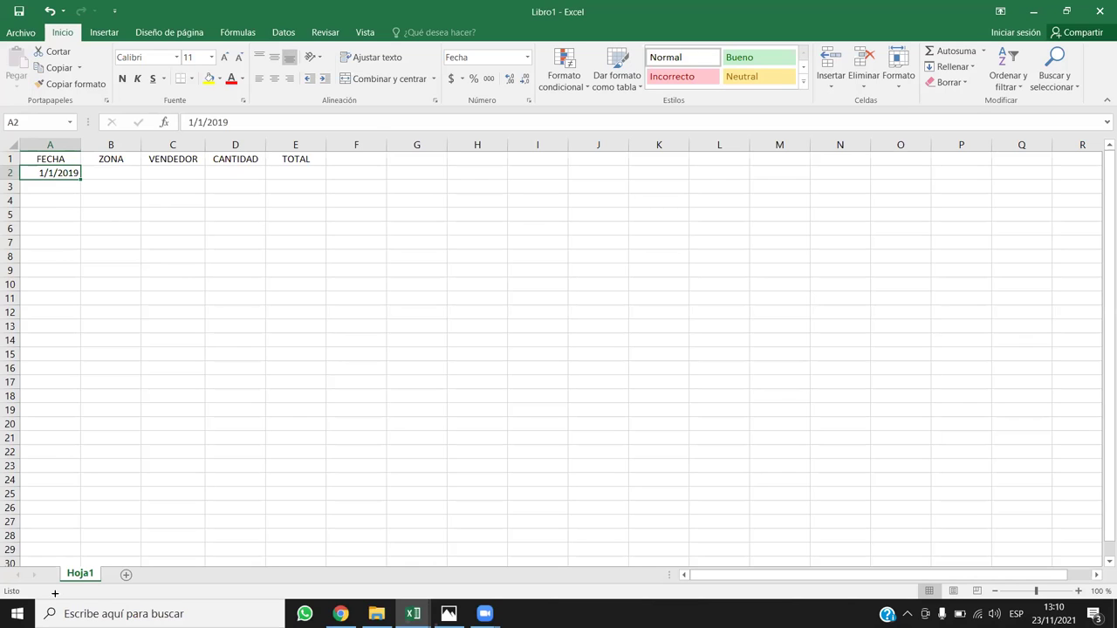
pyautogui.moveTo(81, 179); pyautogui.dragTo(80, 567)
pyautogui.moveTo(71, 451); pyautogui.dragTo(57, 352)
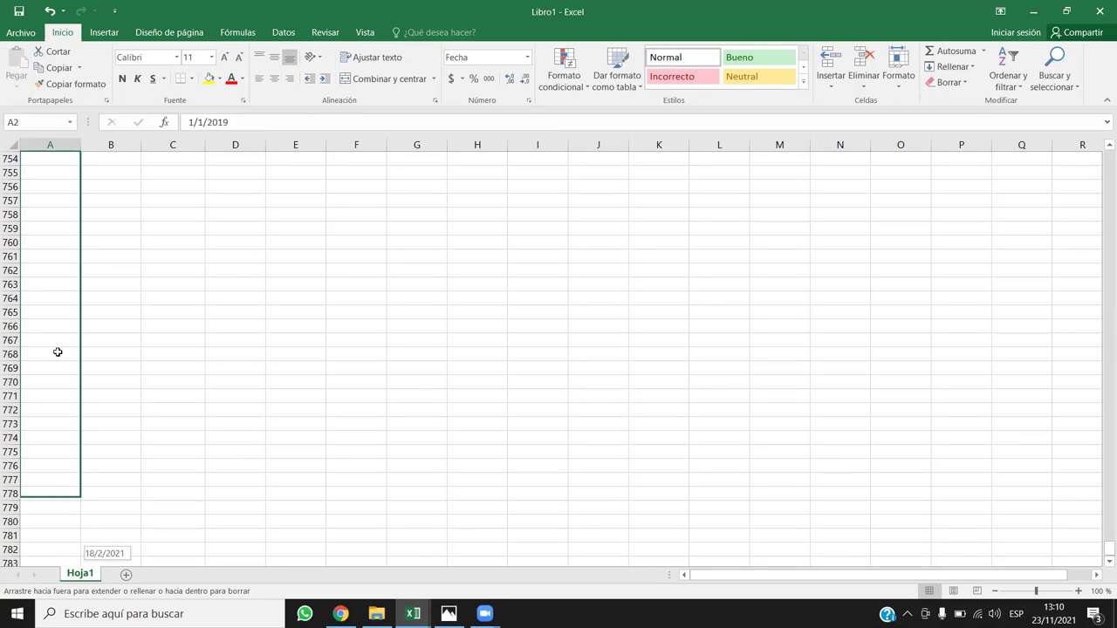
pyautogui.moveTo(58, 352); pyautogui.dragTo(57, 351)
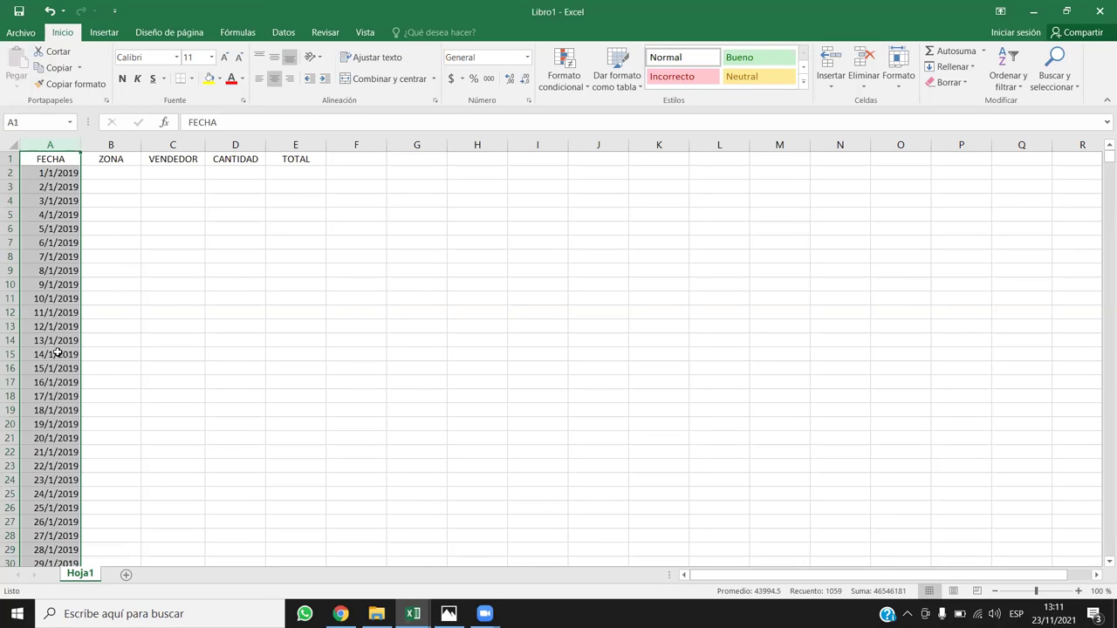
pyautogui.hotkey('shift', 'space')
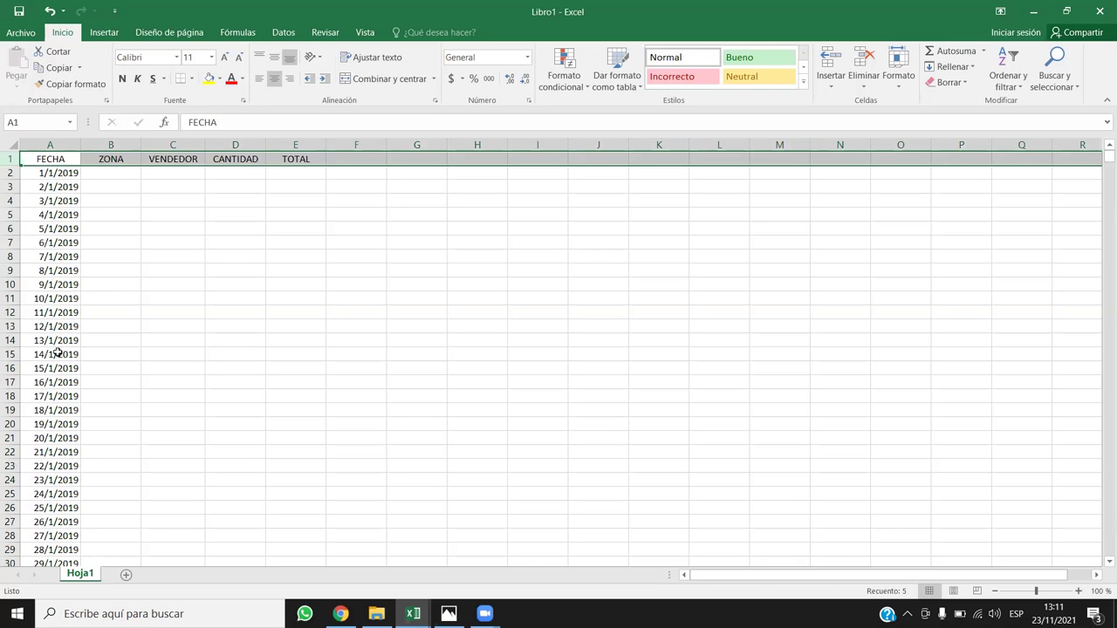
pyautogui.press('Down')
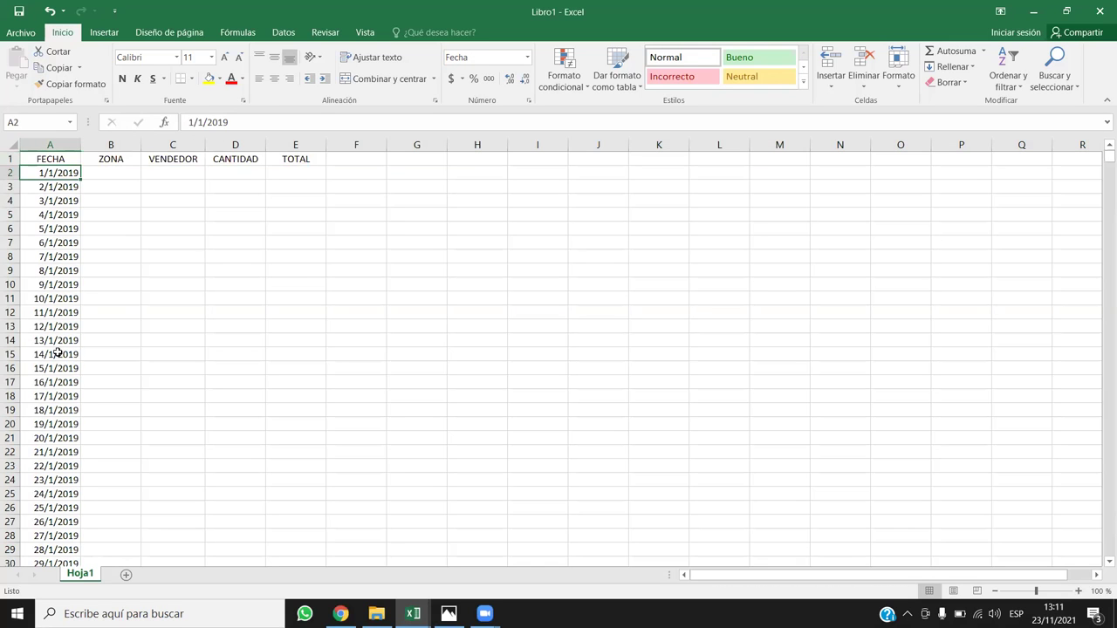
pyautogui.press('Right')
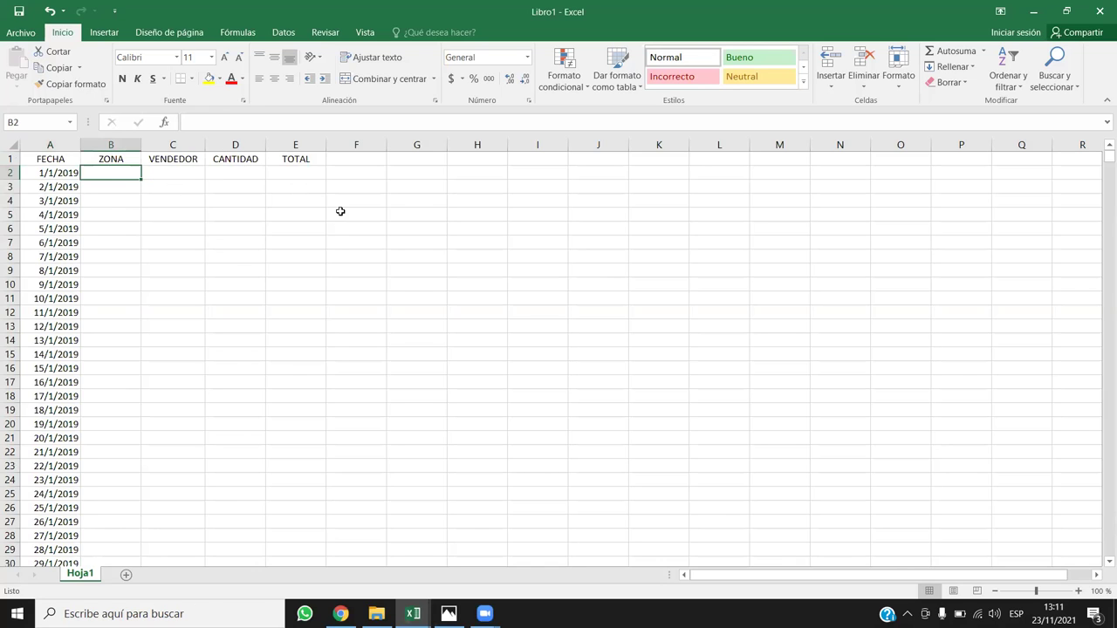
pyautogui.press('Right')
pyautogui.press('Right')
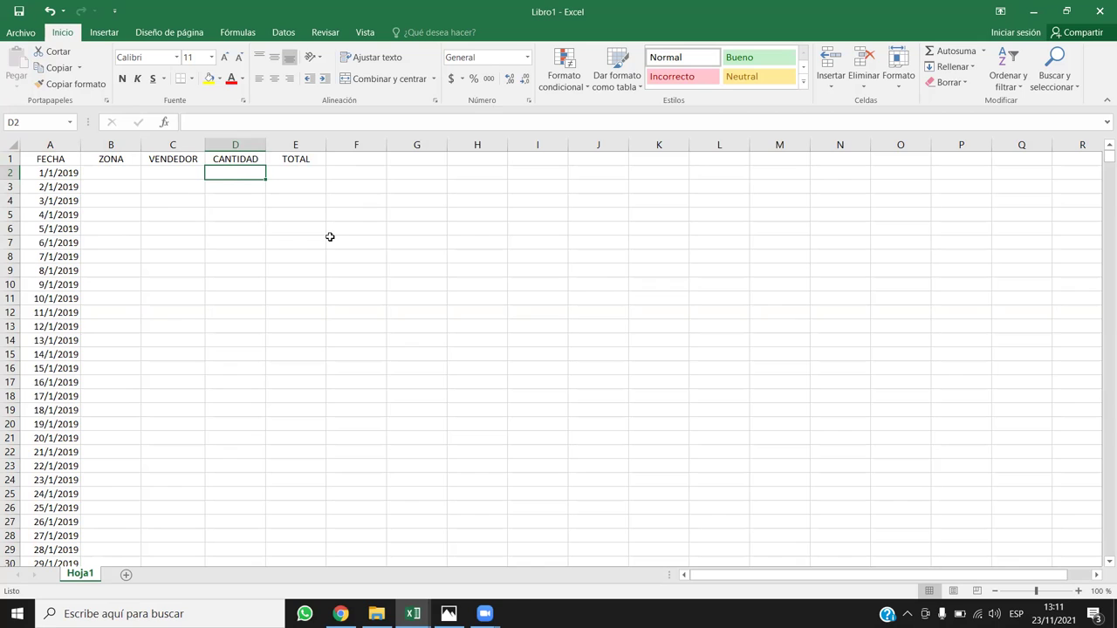
pyautogui.press('XF86AudioLowerVolume')
pyautogui.press('Left')
pyautogui.press('Left')
pyautogui.press('Down')
pyautogui.press('Down')
pyautogui.press('Down')
pyautogui.press('Down')
pyautogui.press('Down')
pyautogui.press('Down')
pyautogui.press('Down')
pyautogui.press('Down')
pyautogui.press('Down')
pyautogui.press('Down')
pyautogui.press('Down')
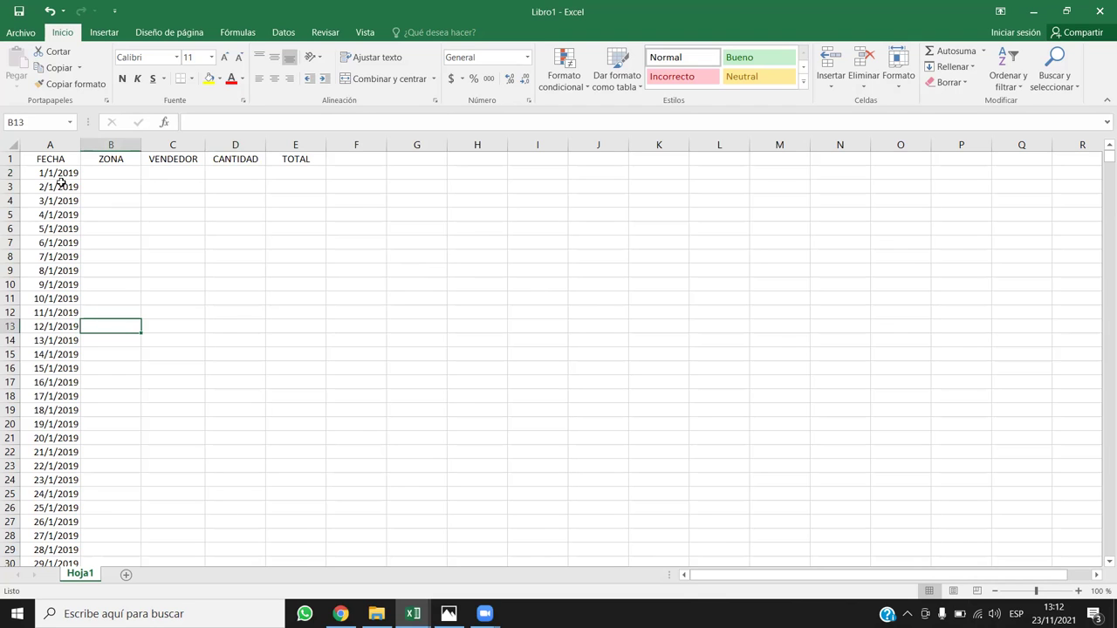
pyautogui.press('Left')
pyautogui.press('Up')
pyautogui.press('Up')
pyautogui.press('Up')
pyautogui.press('Up')
pyautogui.press('Up')
pyautogui.press('Up')
pyautogui.press('Up')
pyautogui.press('Up')
pyautogui.press('Up')
pyautogui.press('Up')
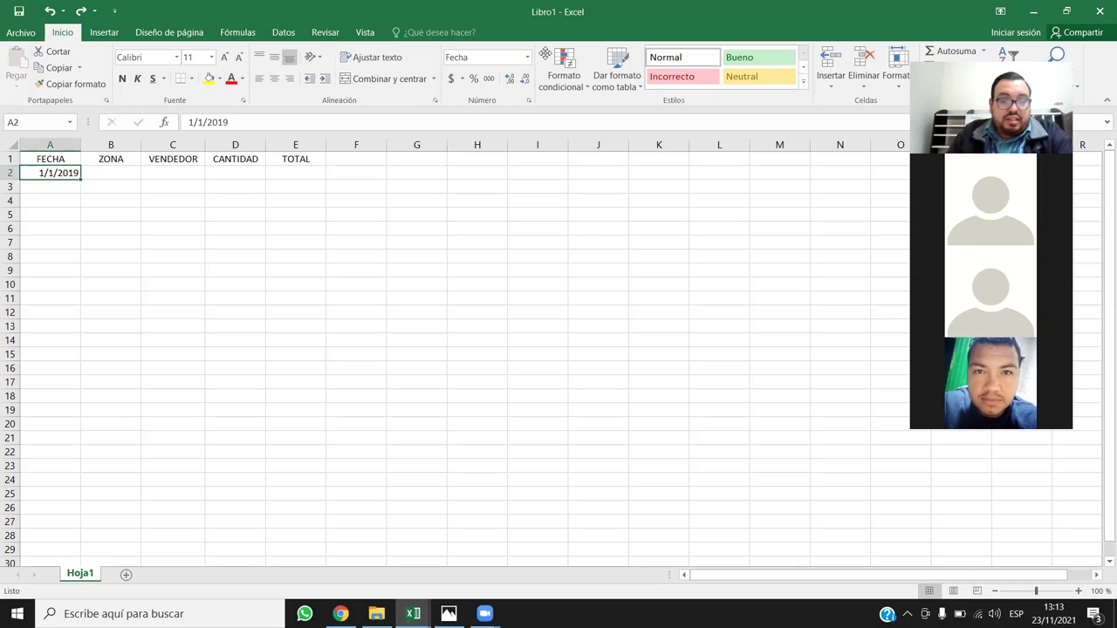
# Clear cell A2 and enter the date 1/1/2019 again.
pyautogui.click(61, 186)
pyautogui.click(70, 175)
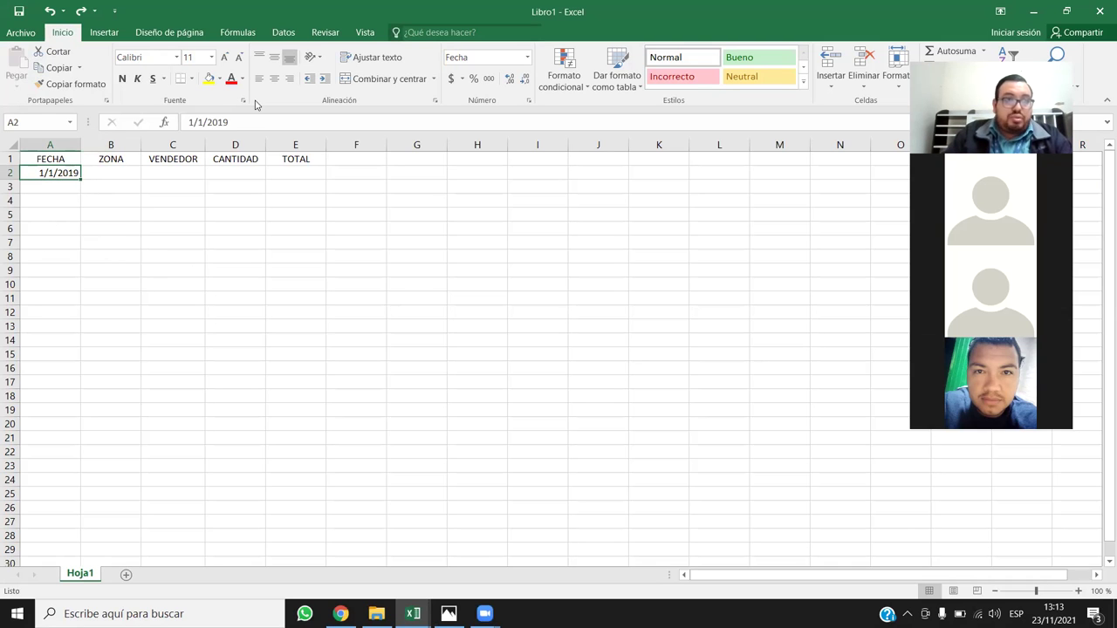
pyautogui.press('Delete')
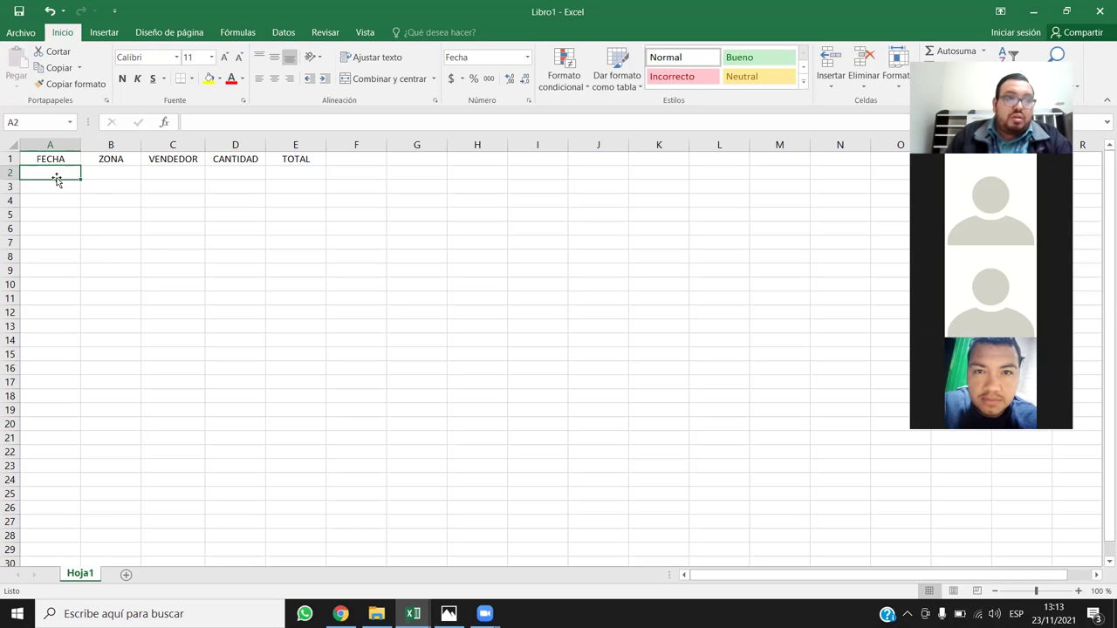
pyautogui.write('1/1')
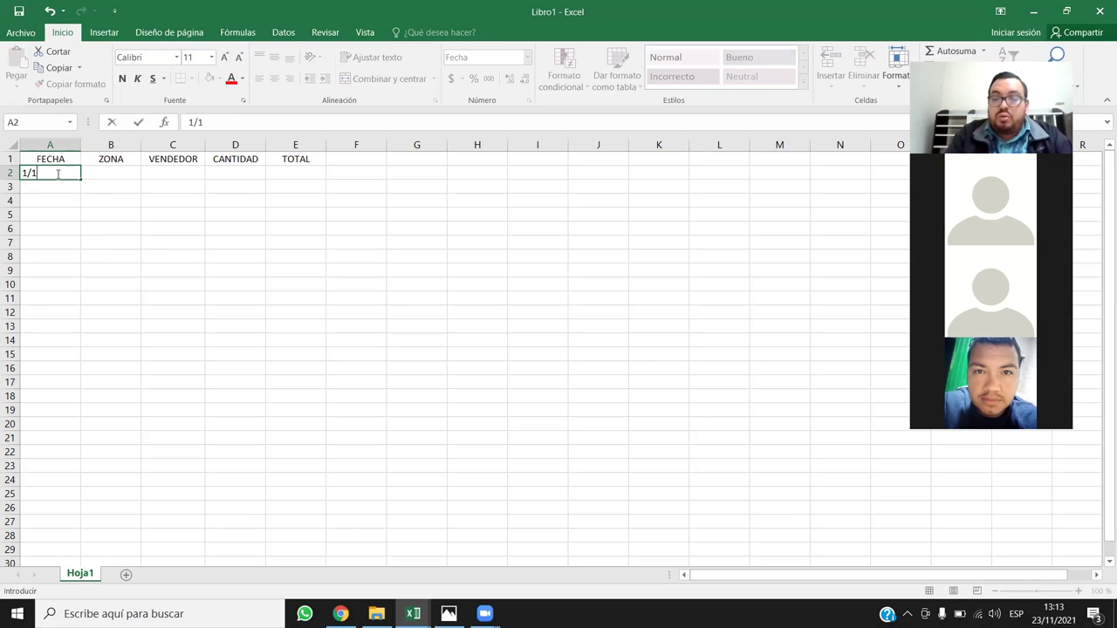
pyautogui.write('/2019')
pyautogui.press('Return')
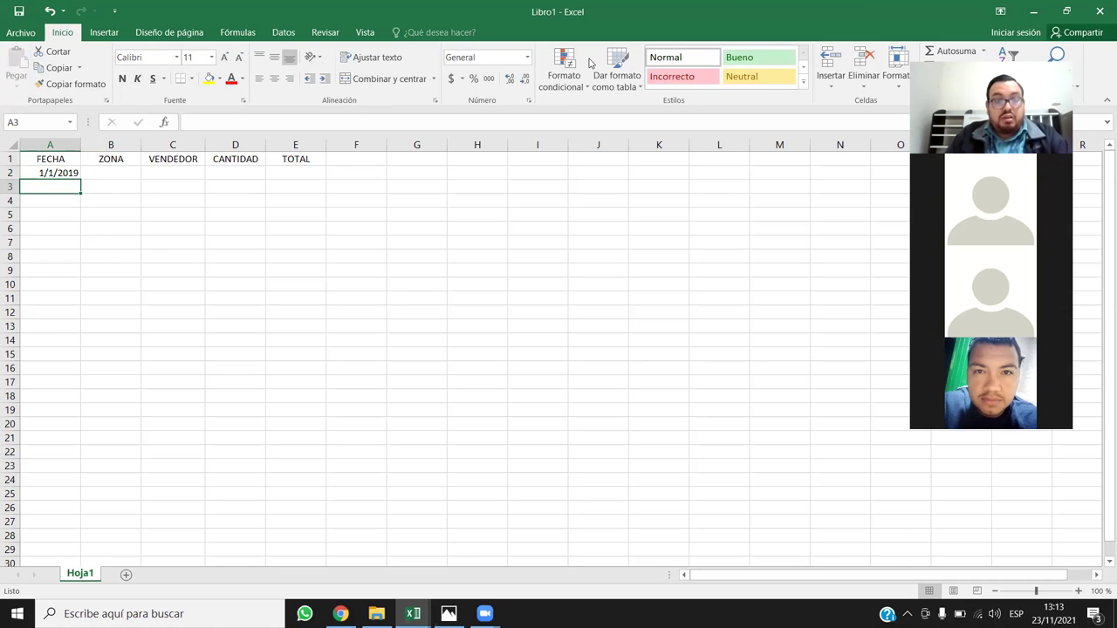
# Fill daily dates down column A from 1/1/2019 in A2 to 23/11/2021 in A1059.
pyautogui.click(54, 173)
pyautogui.moveTo(70, 200); pyautogui.dragTo(70, 513)
pyautogui.click(52, 144)
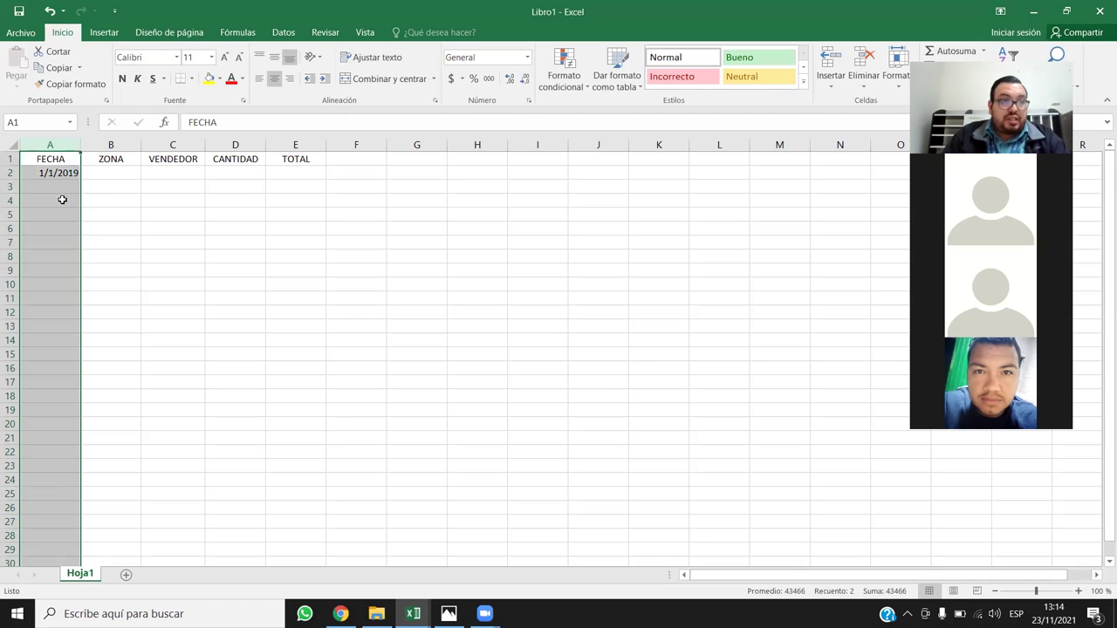
pyautogui.click(63, 173)
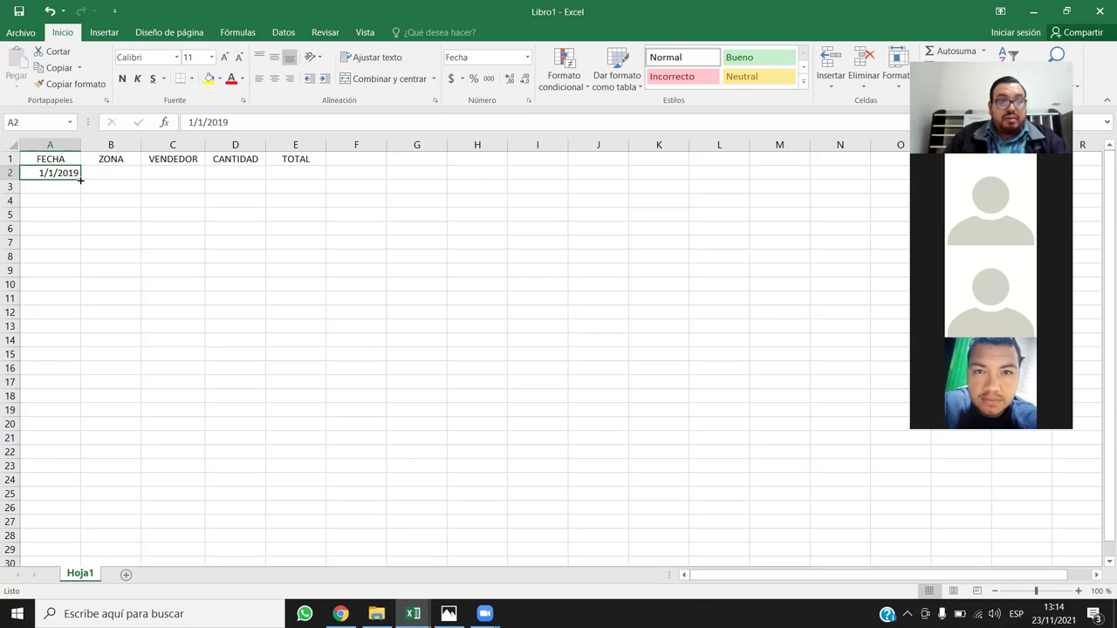
pyautogui.moveTo(80, 179); pyautogui.dragTo(39, 426)
pyautogui.moveTo(43, 409); pyautogui.dragTo(41, 424)
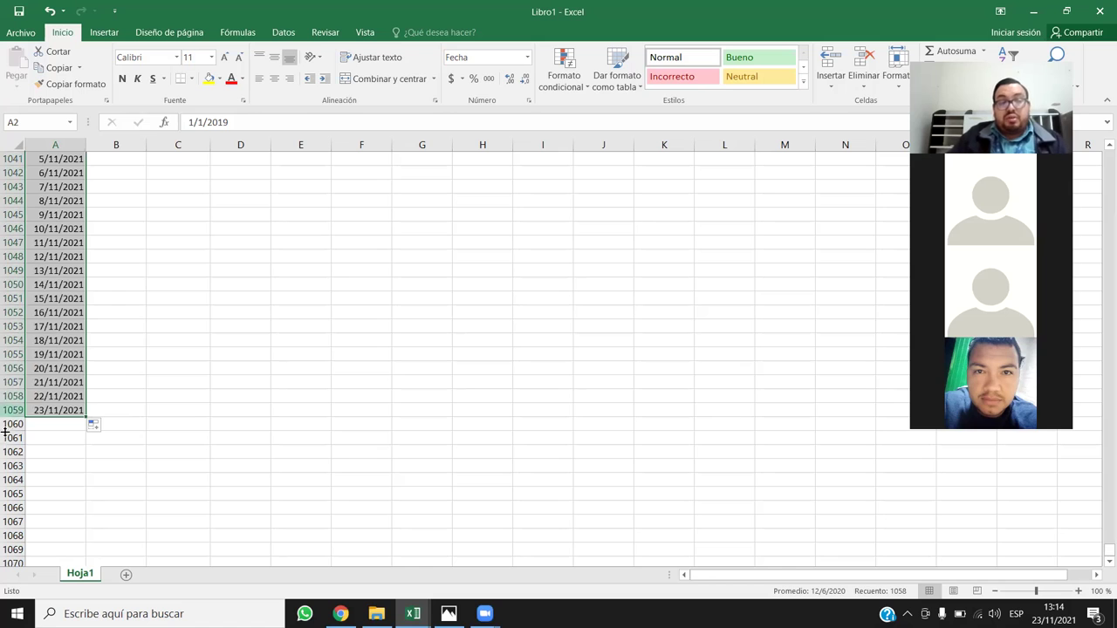
# Jump between the two ends of column A to check the first and last dates of the series.
pyautogui.click(9, 411)
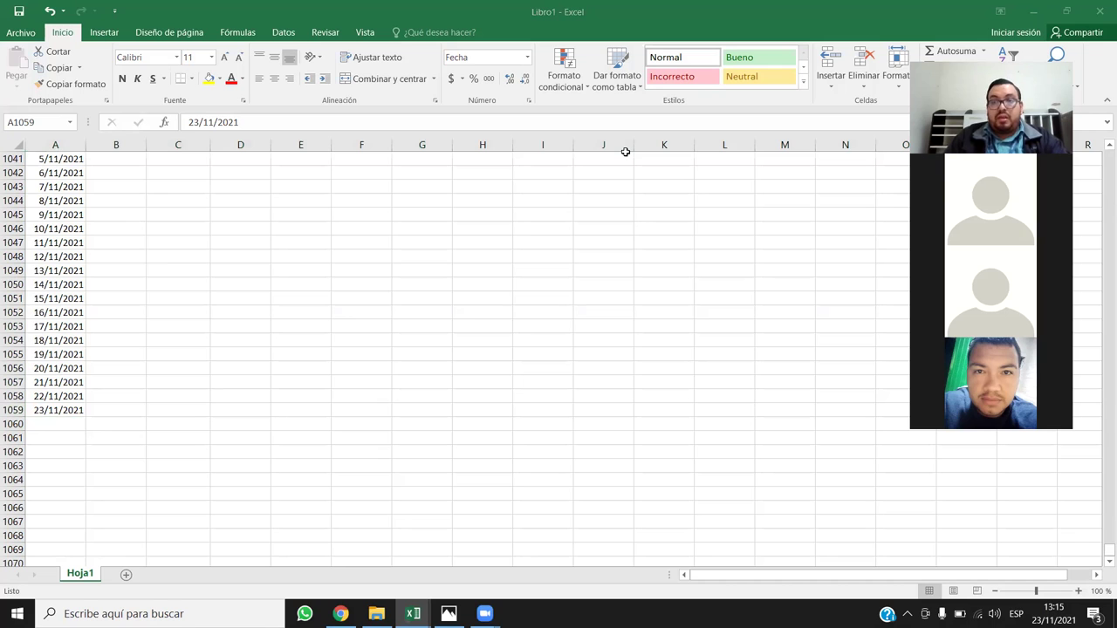
pyautogui.click(49, 281)
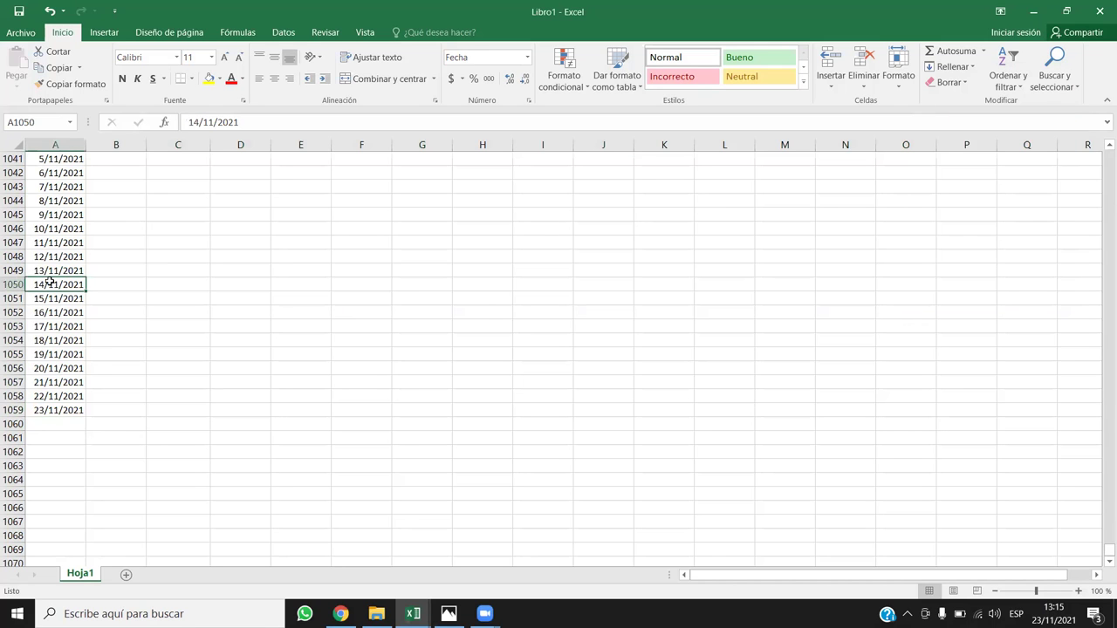
pyautogui.hotkey('ctrl', 'Up')
pyautogui.press('Down')
pyautogui.hotkey('ctrl', 'Down')
pyautogui.press('Down')
pyautogui.press('Down')
pyautogui.press('Down')
pyautogui.press('Down')
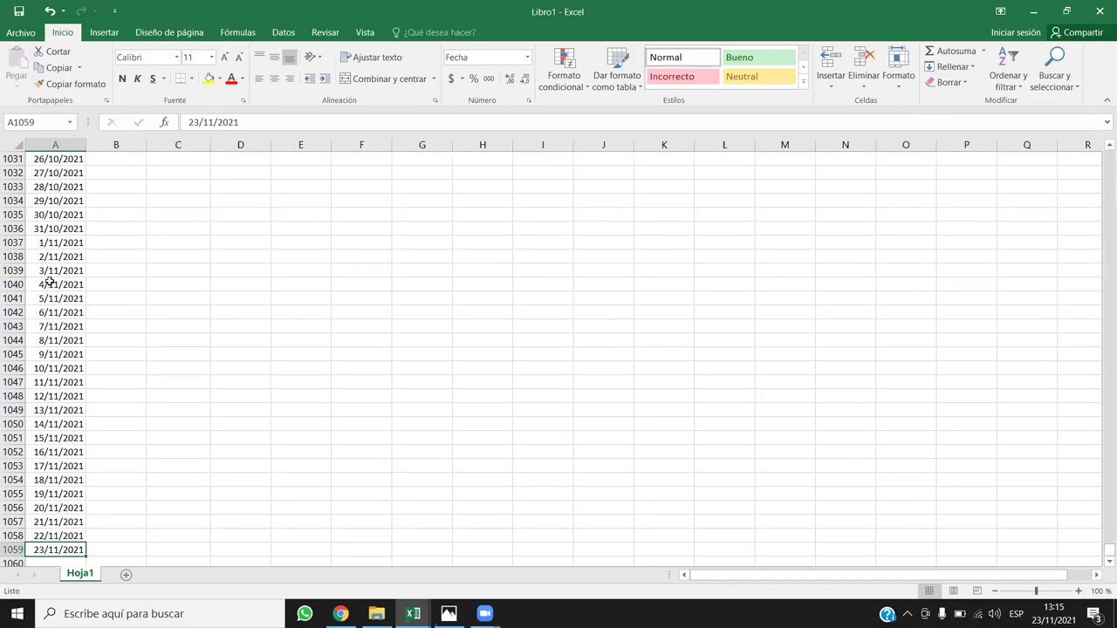
pyautogui.press('Right')
pyautogui.press('Right')
pyautogui.press('Right')
pyautogui.press('Right')
pyautogui.press('Down')
pyautogui.press('Down')
pyautogui.press('Down')
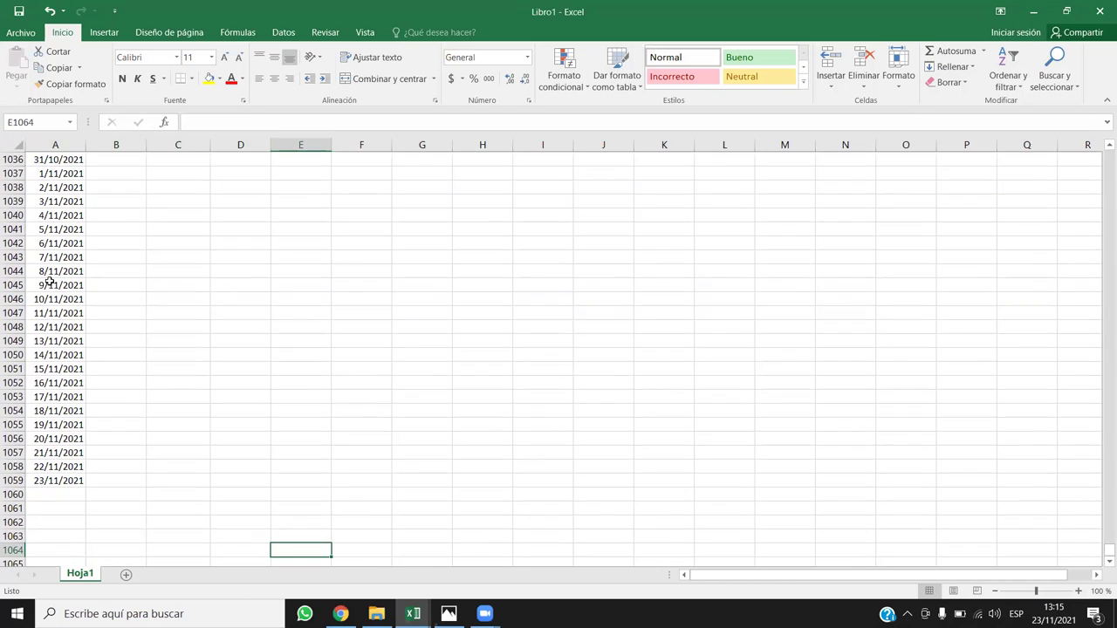
pyautogui.press('Left')
pyautogui.press('Left')
pyautogui.press('Left')
pyautogui.press('Left')
pyautogui.press('Right')
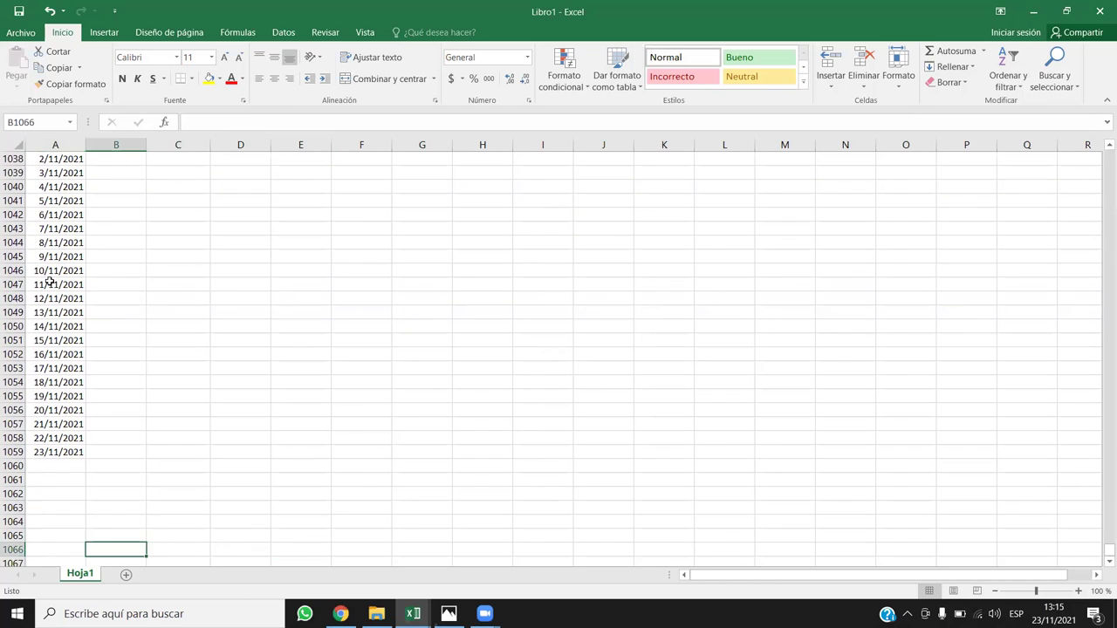
pyautogui.hotkey('ctrl', 'Down')
pyautogui.hotkey('ctrl', 'Up')
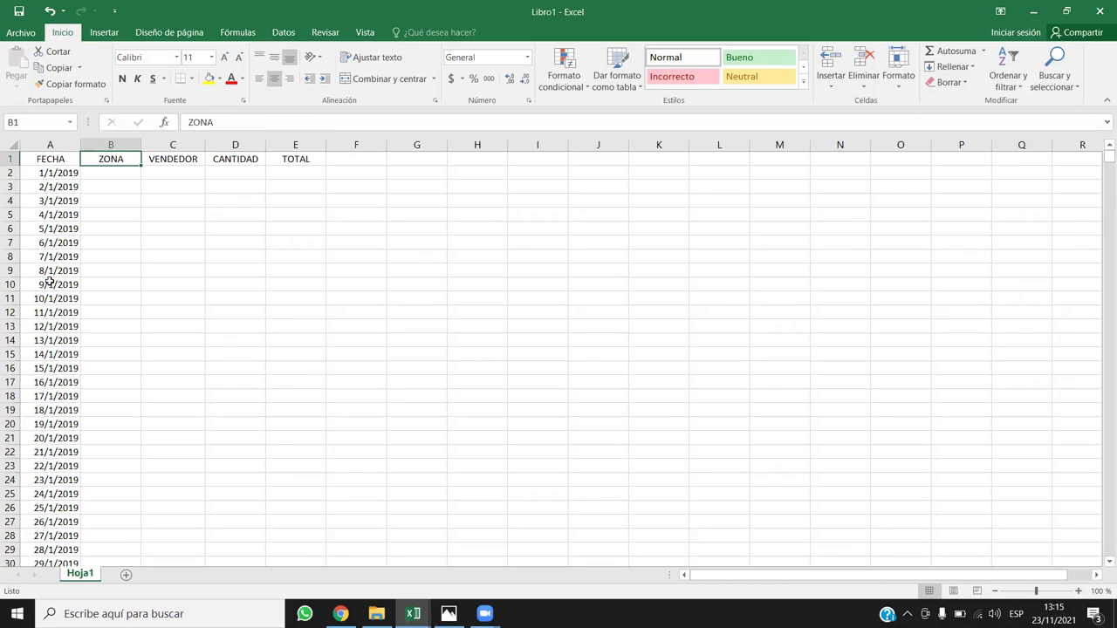
pyautogui.press('Left')
pyautogui.press('Right')
pyautogui.press('Right')
pyautogui.press('Right')
pyautogui.press('Right')
pyautogui.press('Down')
pyautogui.press('Left')
pyautogui.press('Left')
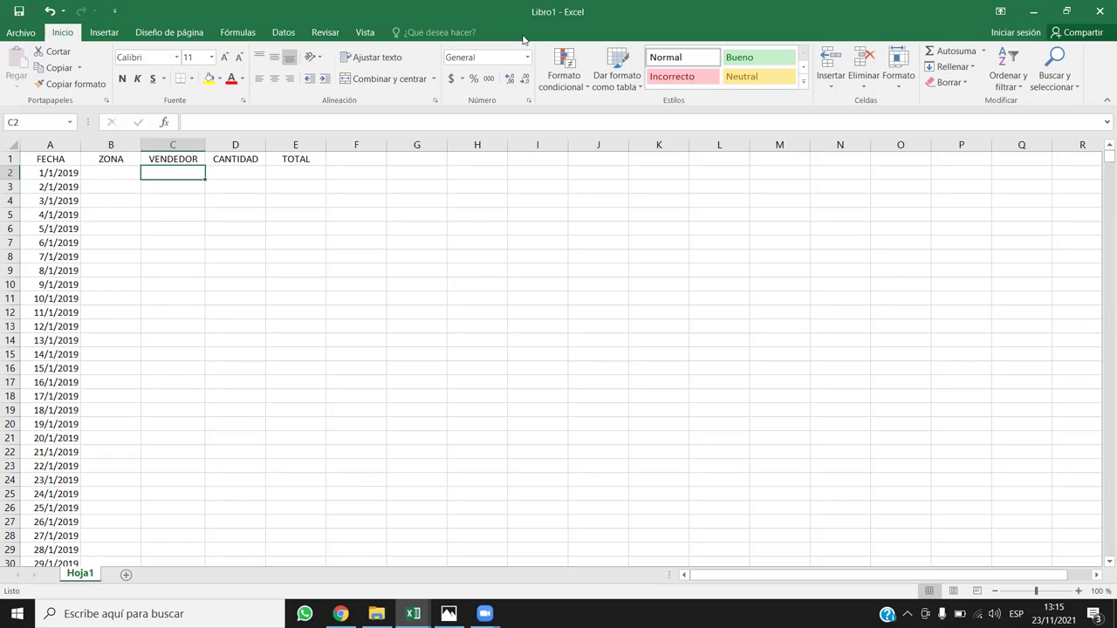
# Enter the formula =ALEATORIO.ENTRE(15;50) in D2 under the CANTIDAD header.
pyautogui.press('Right')
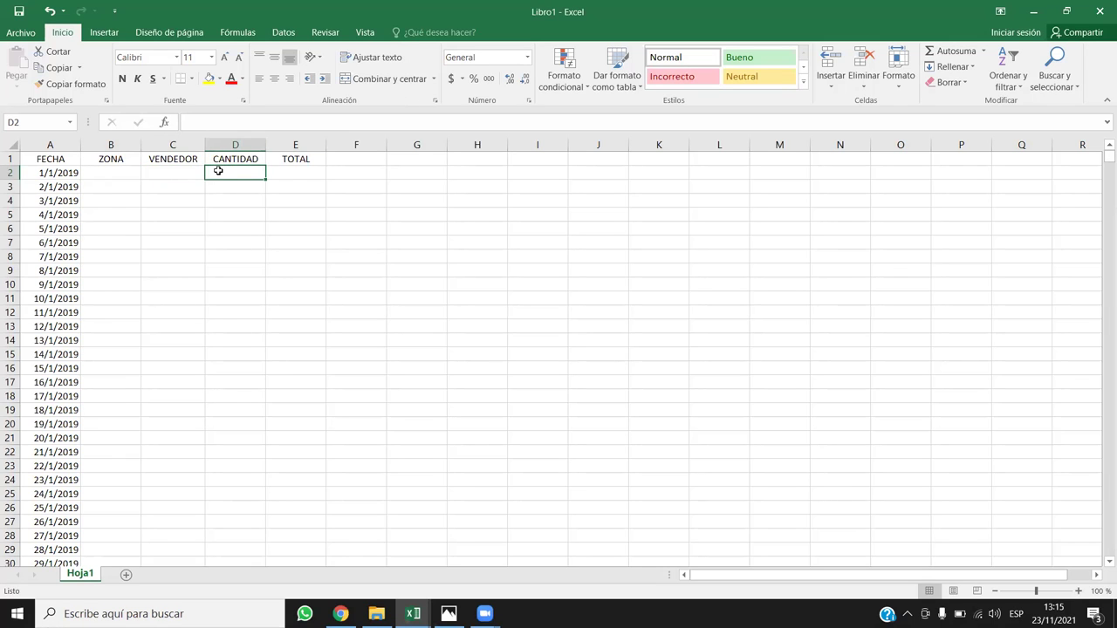
pyautogui.write('=alea')
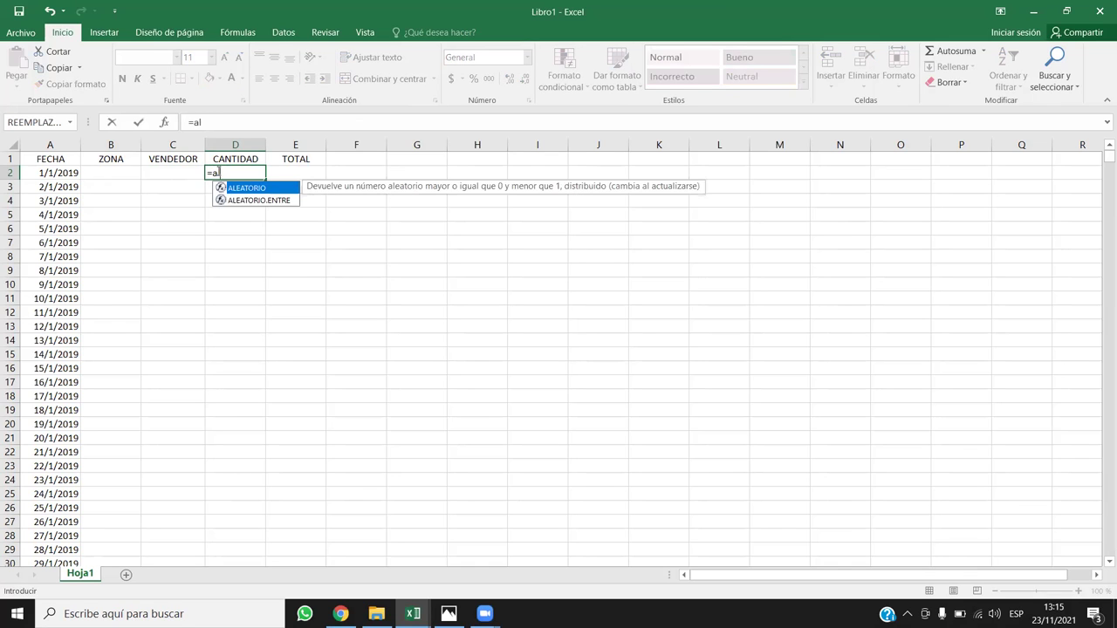
pyautogui.click(259, 201)
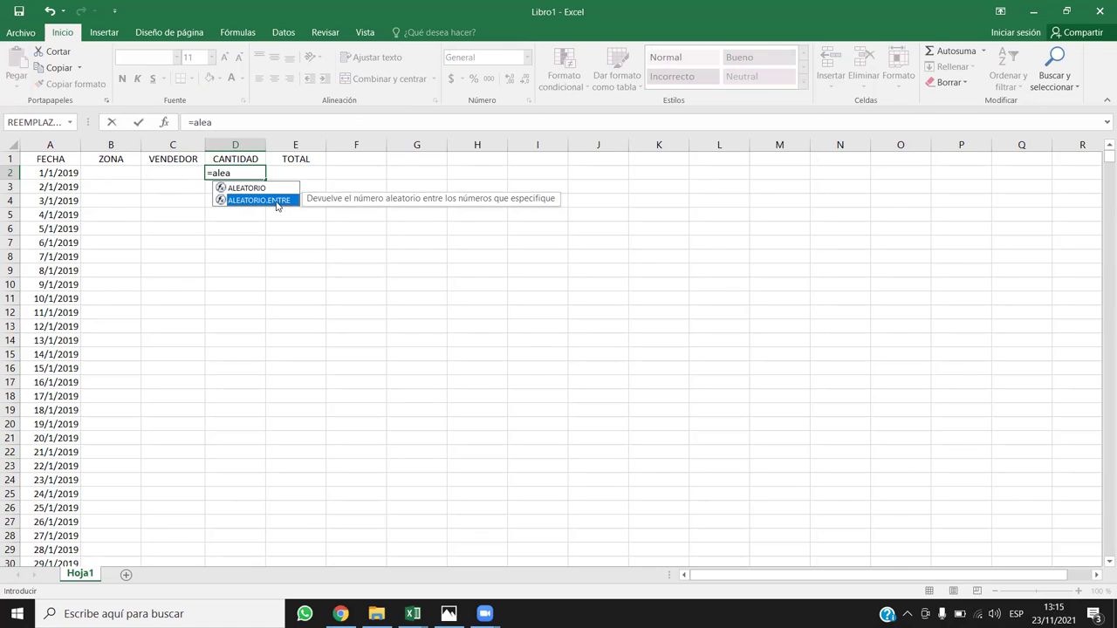
pyautogui.doubleClick(278, 202)
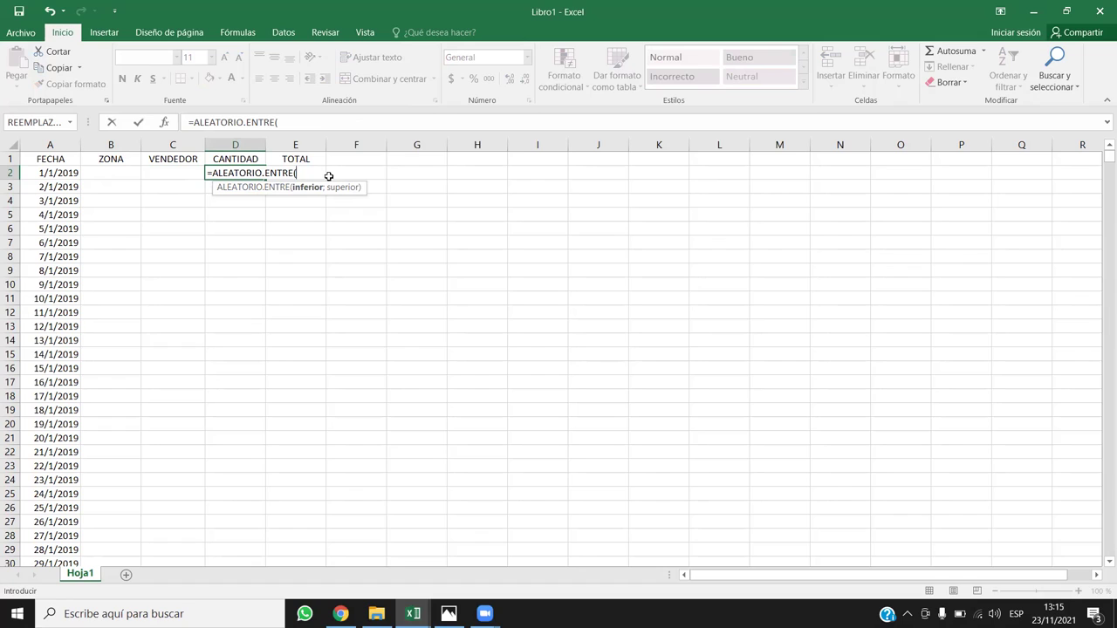
pyautogui.write('15;50')
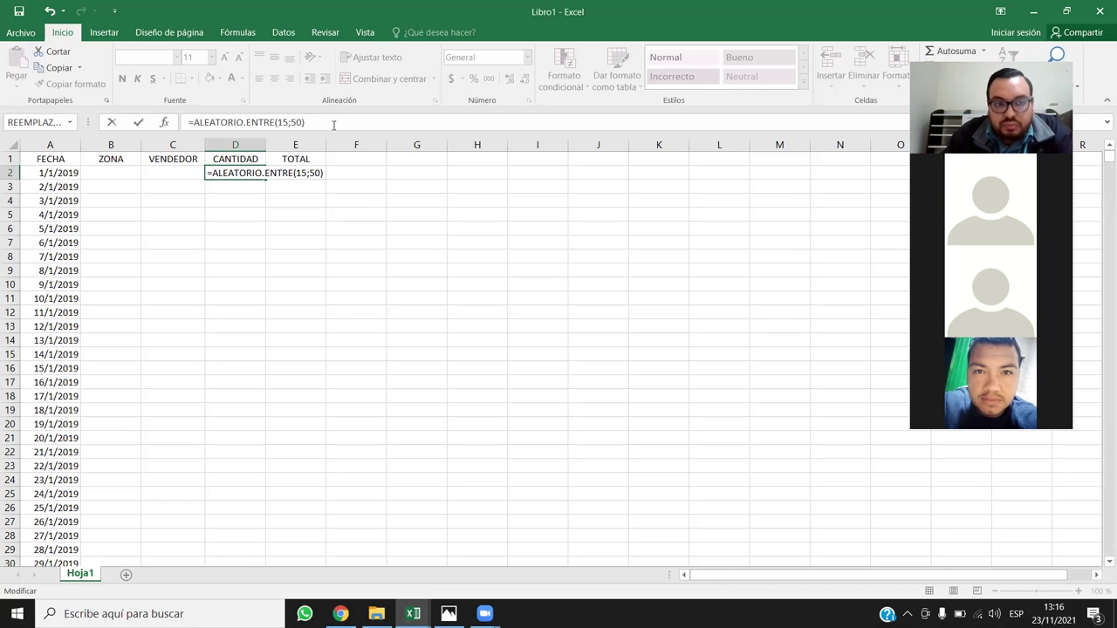
pyautogui.press('Return')
# Fill the random-number formula from D2 down the CANTIDAD column to D1059.
pyautogui.click(254, 175)
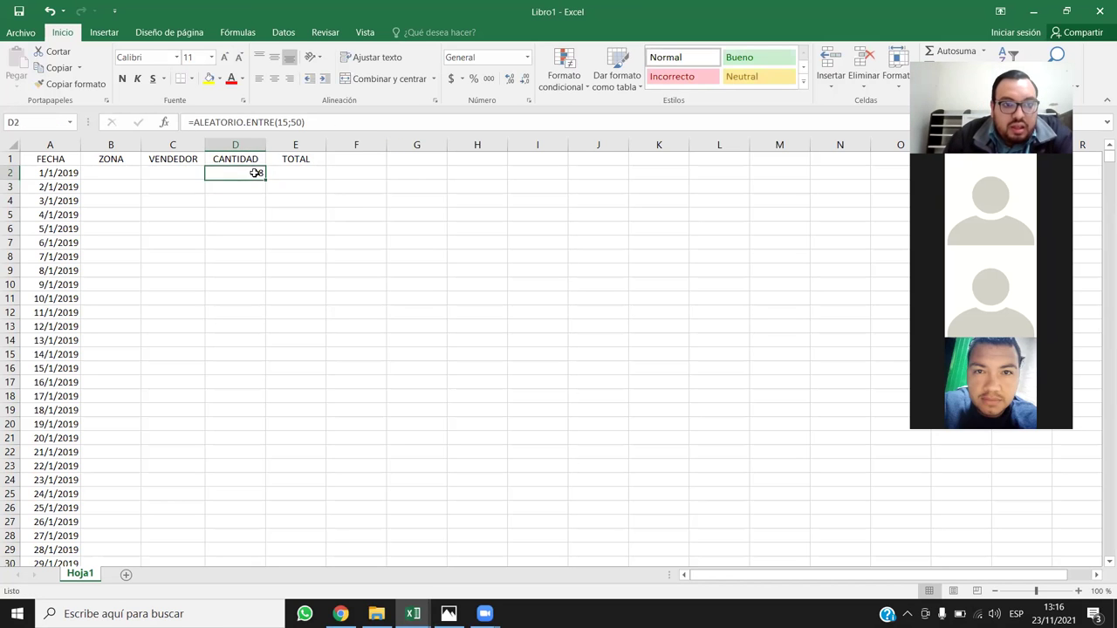
pyautogui.doubleClick(265, 180)
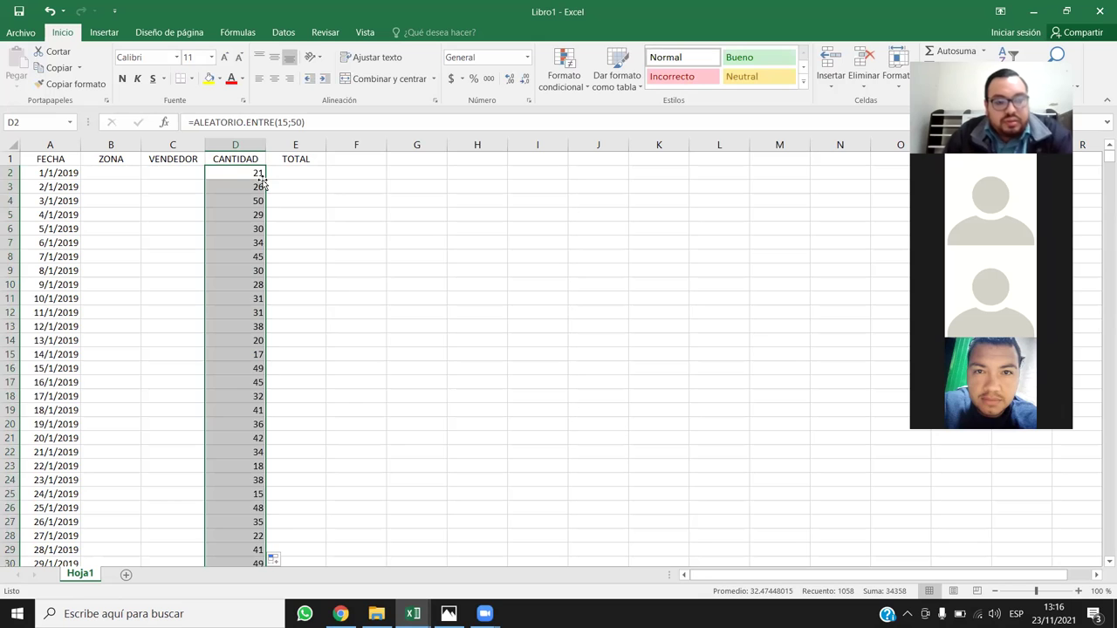
pyautogui.hotkey('ctrl', 'z')
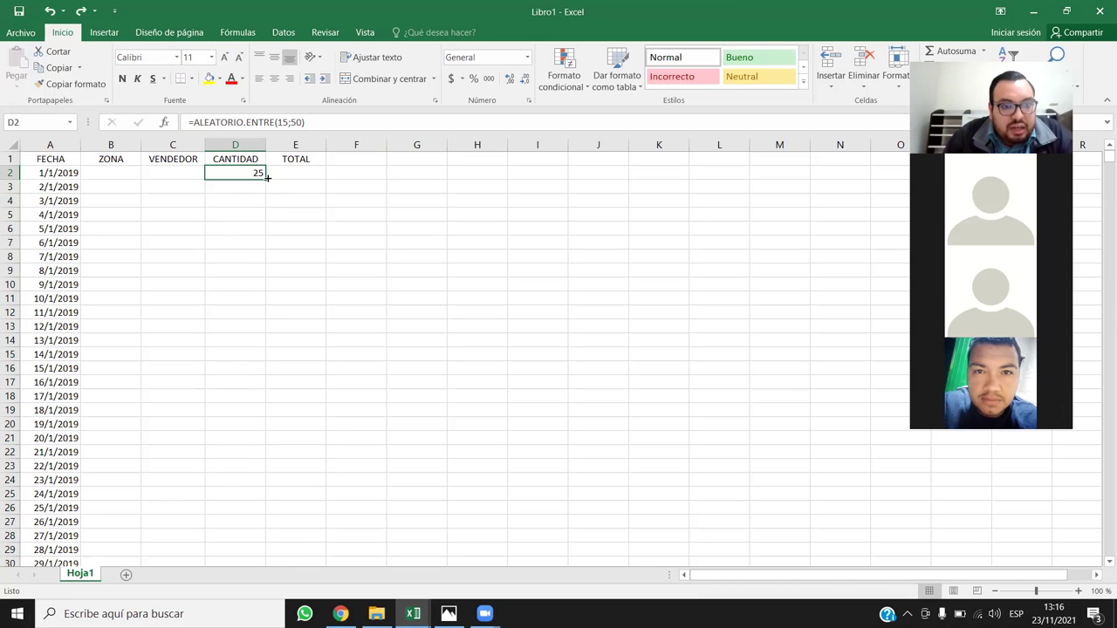
pyautogui.doubleClick(266, 177)
# Examine the end of the CANTIDAD column around row 1059 and return to its header.
pyautogui.click(247, 203)
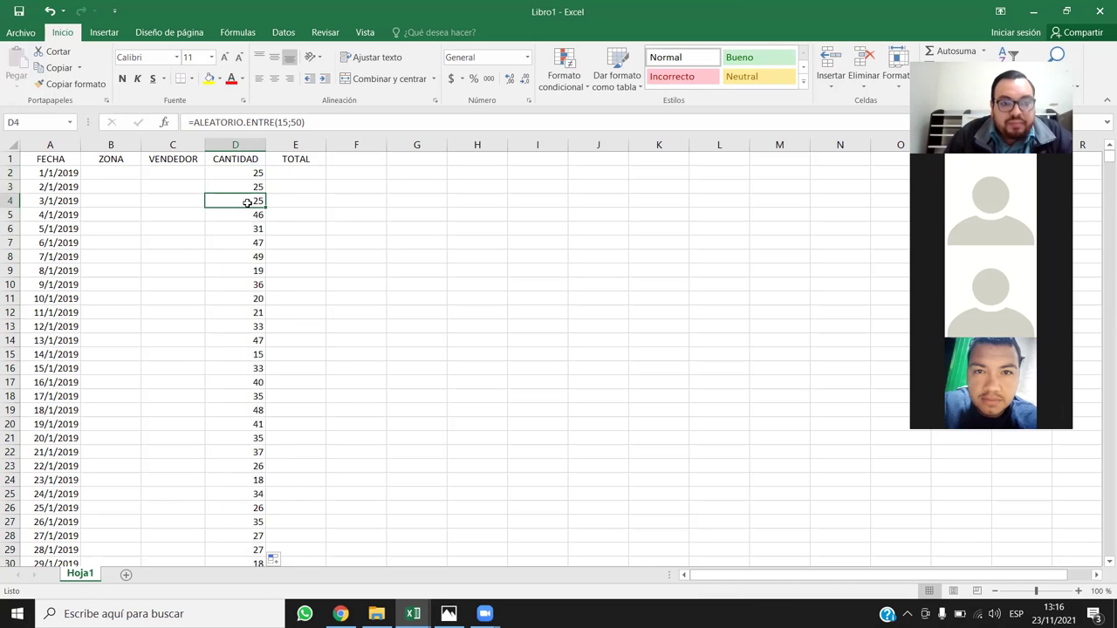
pyautogui.hotkey('ctrl', 'Down')
pyautogui.press('Down')
pyautogui.press('Down')
pyautogui.press('Down')
pyautogui.press('Down')
pyautogui.press('Down')
pyautogui.press('Down')
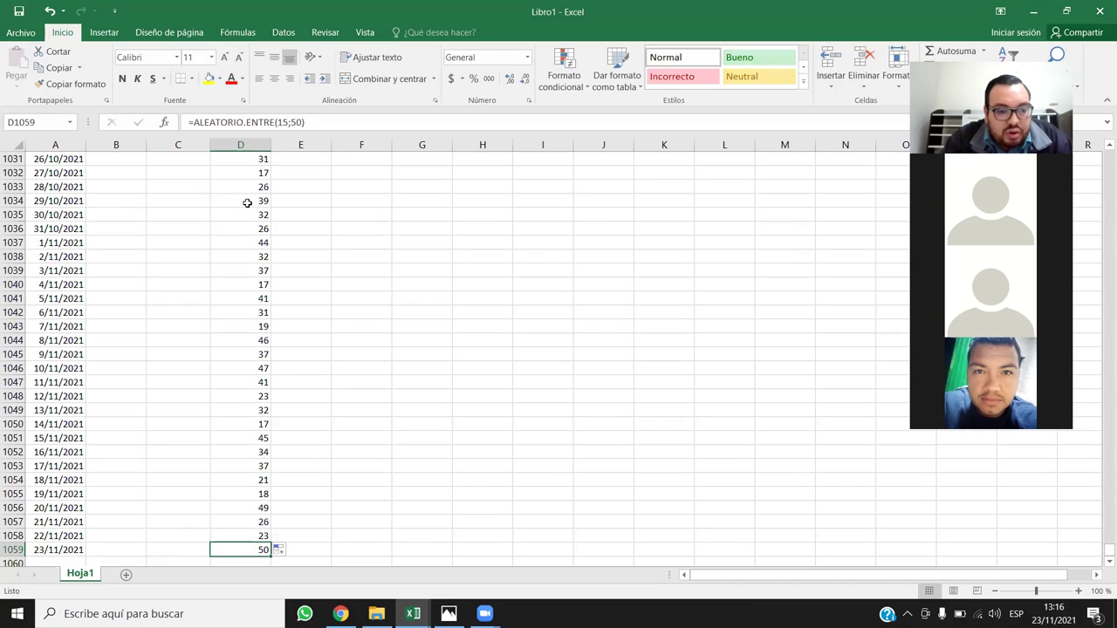
pyautogui.press('Up')
pyautogui.press('Up')
pyautogui.press('Up')
pyautogui.press('Up')
pyautogui.press('Up')
pyautogui.press('Up')
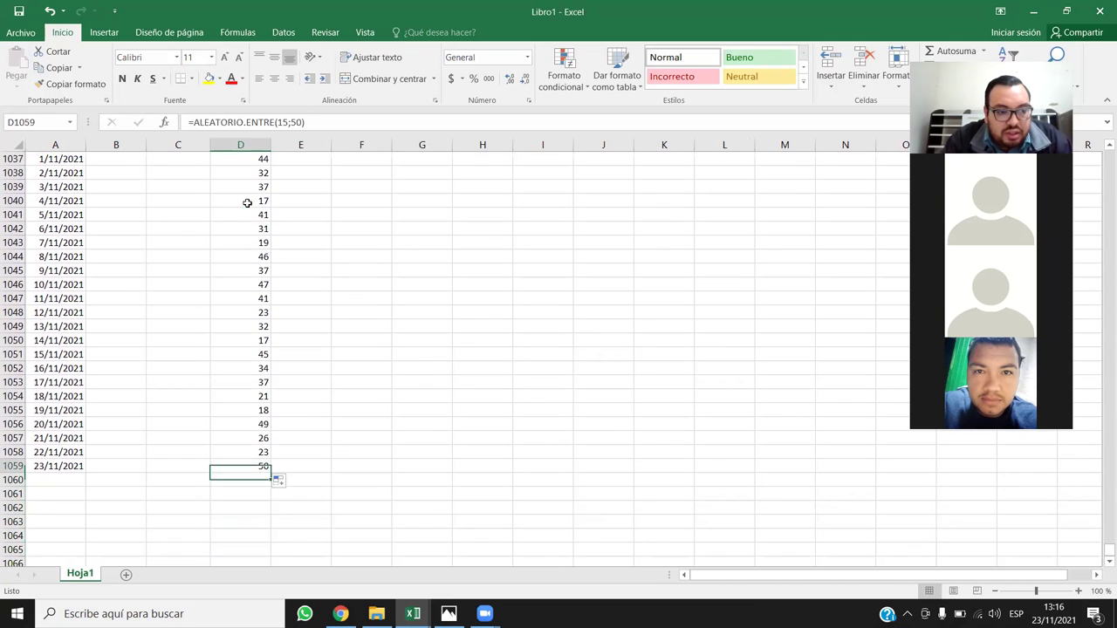
pyautogui.hotkey('shift', 'Left')
pyautogui.hotkey('shift', 'Left')
pyautogui.hotkey('shift', 'Left')
pyautogui.hotkey('shift', 'Right')
pyautogui.hotkey('shift', 'Right')
pyautogui.hotkey('shift', 'Right')
pyautogui.hotkey('ctrl', 'Up')
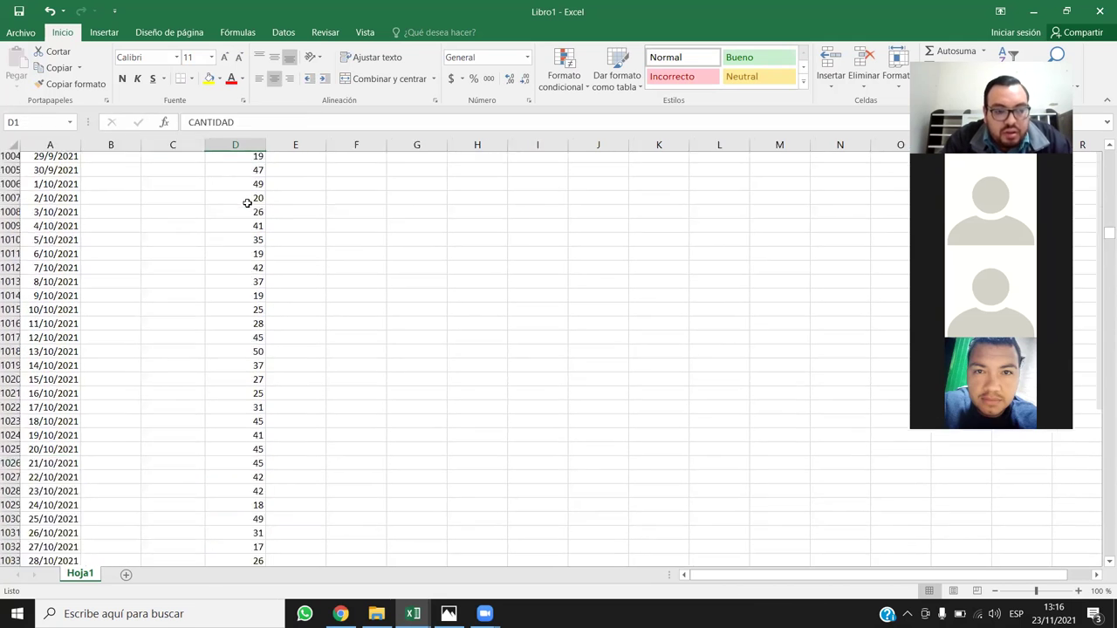
pyautogui.press('Down')
pyautogui.press('Up')
pyautogui.press('Down')
pyautogui.press('Down')
pyautogui.press('Down')
pyautogui.press('Up')
pyautogui.press('Up')
pyautogui.press('Up')
pyautogui.press('Right')
pyautogui.press('Down')
pyautogui.press('Down')
pyautogui.press('Up')
pyautogui.press('Left')
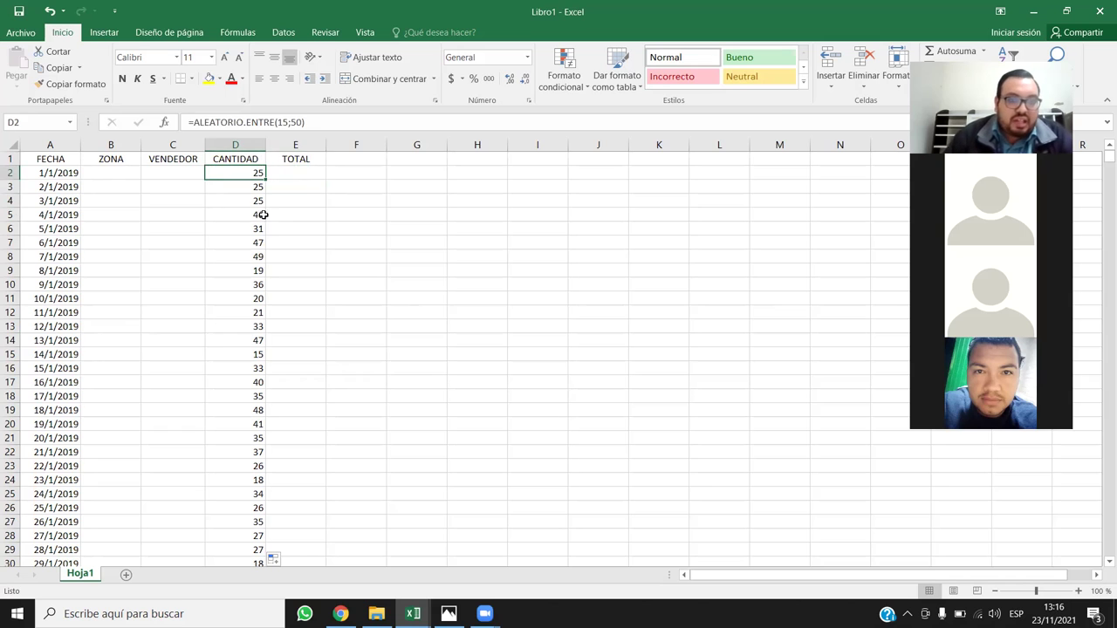
# Copy the D2 formula into E2 under TOTAL and change it to =ALEATORIO.ENTRE(150;500).
pyautogui.moveTo(267, 179); pyautogui.dragTo(334, 177)
pyautogui.click(321, 177)
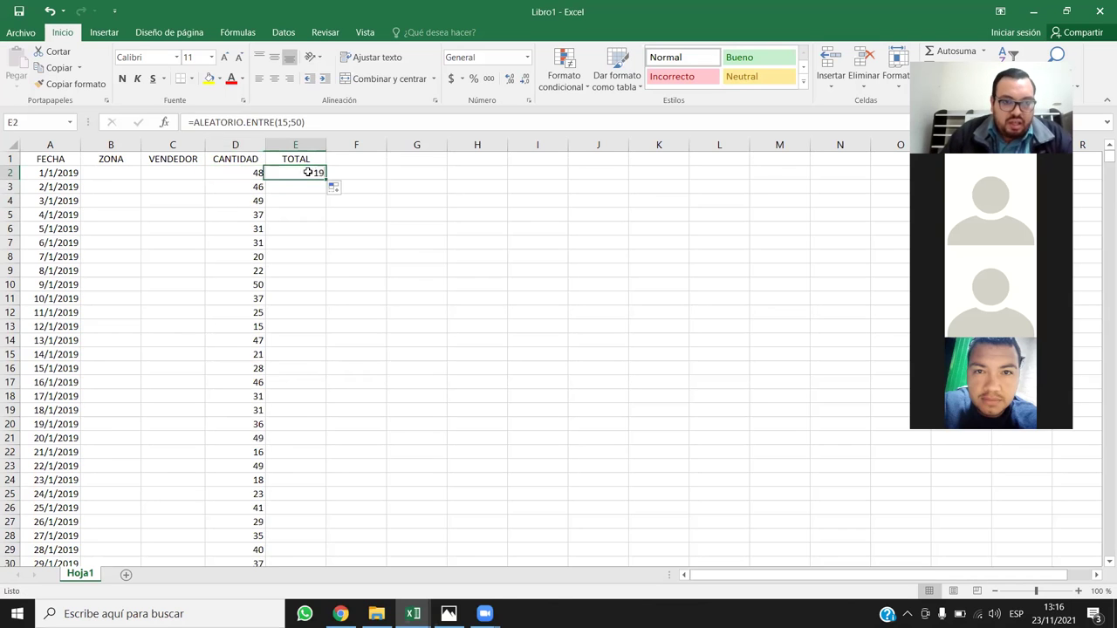
pyautogui.click(288, 122)
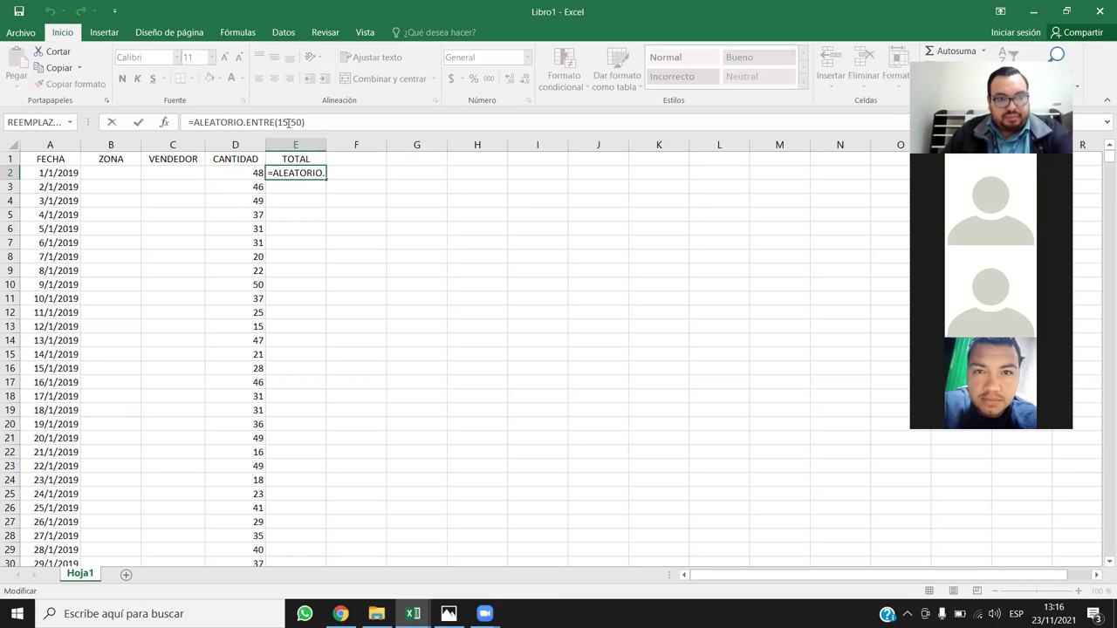
pyautogui.write('0')
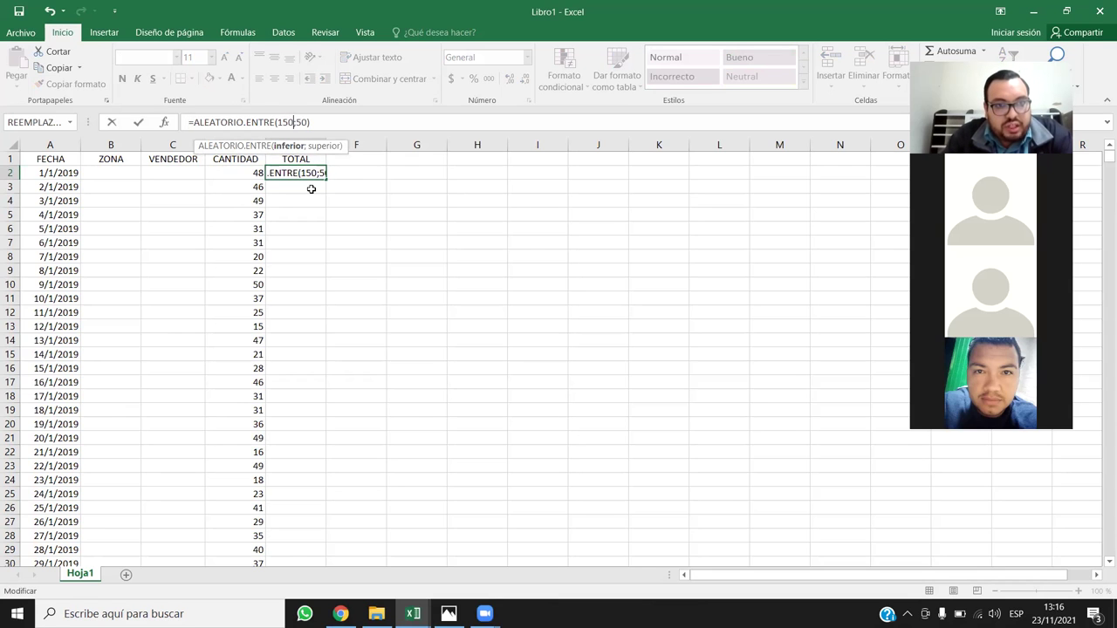
pyautogui.press('Right')
pyautogui.press('Right')
pyautogui.press('Right')
pyautogui.write('0')
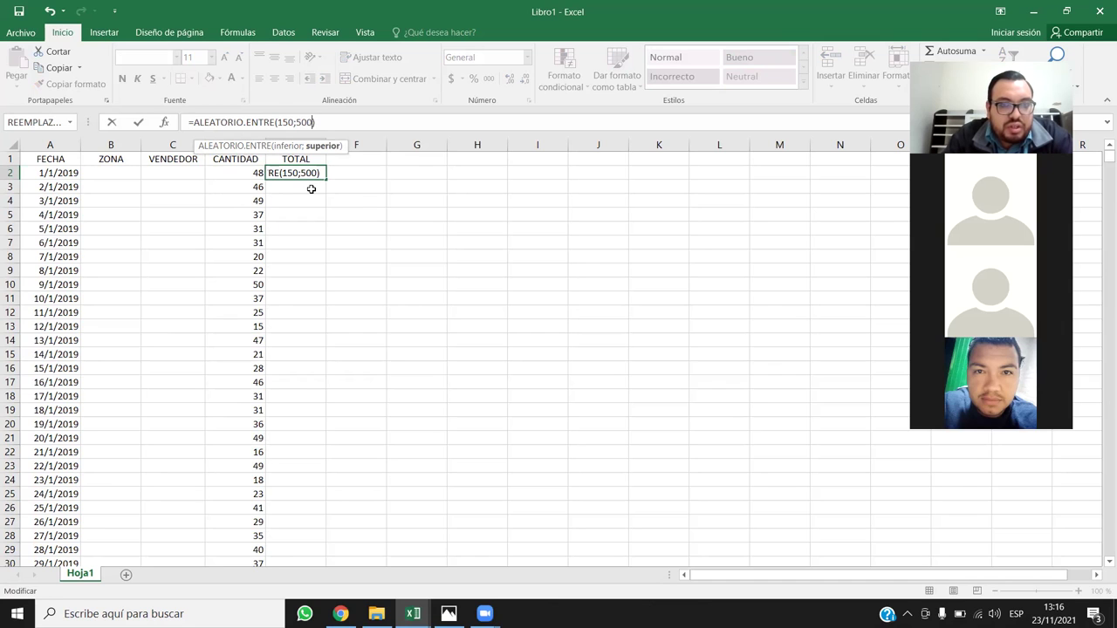
pyautogui.press('Return')
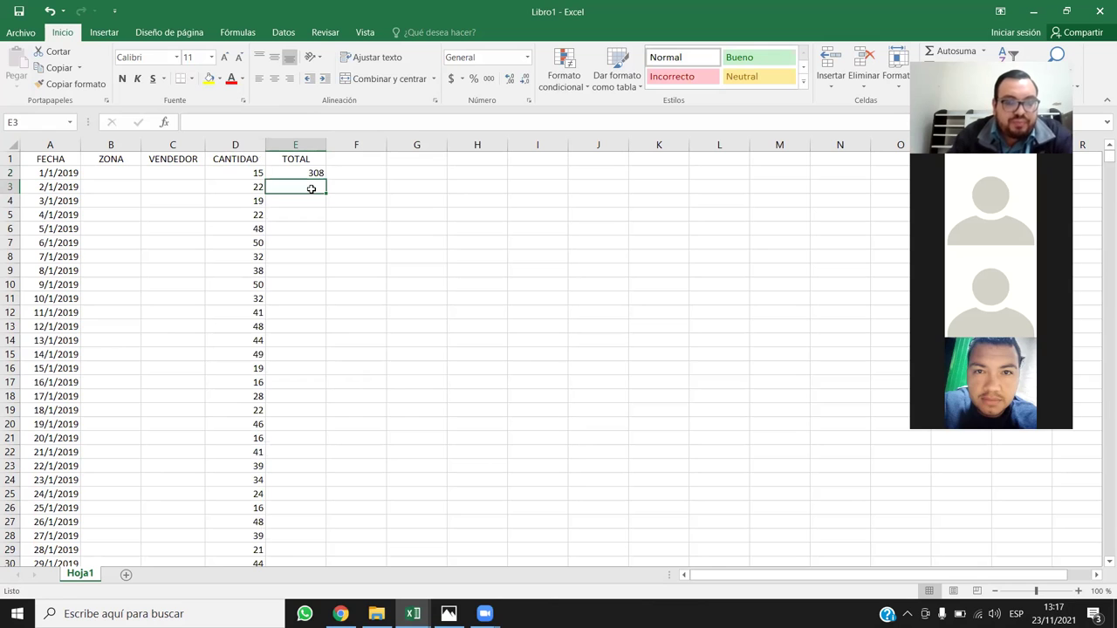
# Fill the E2 formula down the TOTAL column to E1059 and check both ends of the column.
pyautogui.click(314, 172)
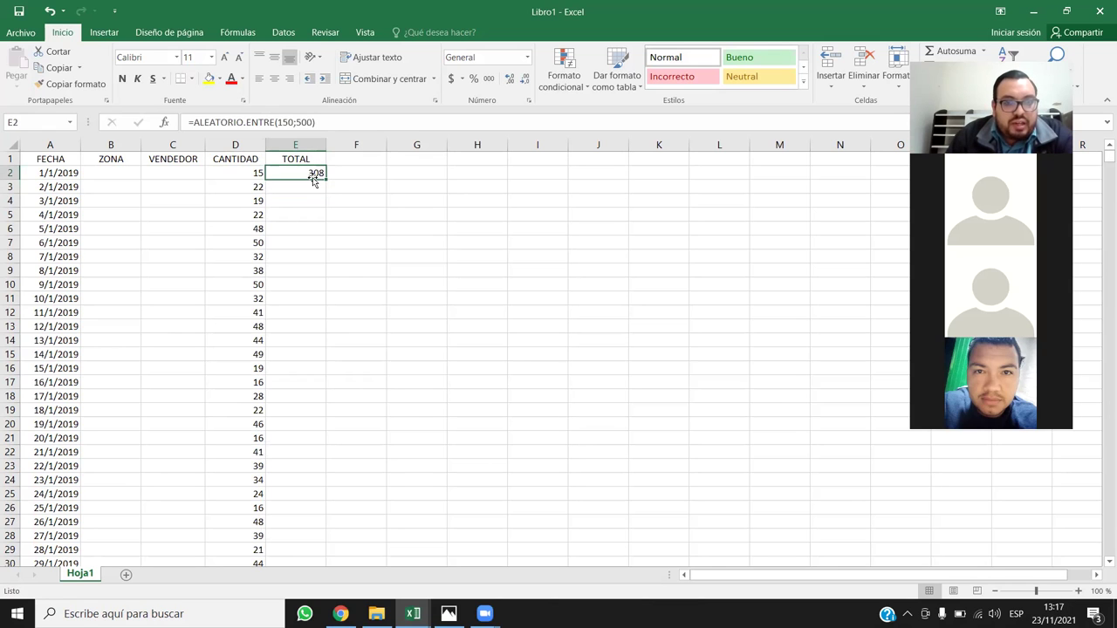
pyautogui.doubleClick(325, 179)
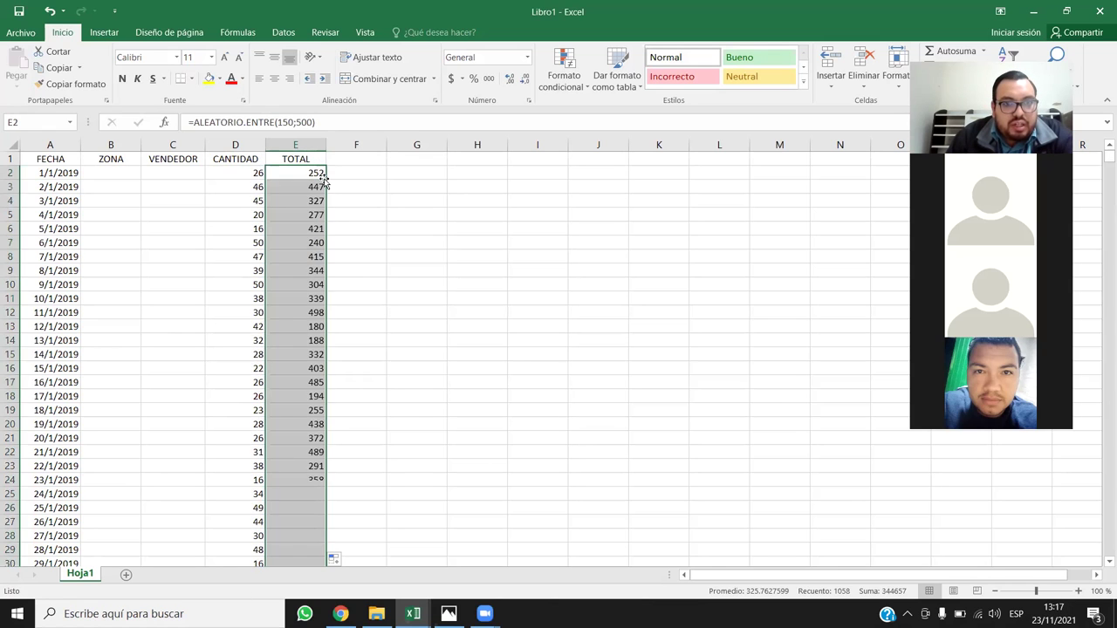
pyautogui.click(301, 212)
pyautogui.hotkey('ctrl', 'Down')
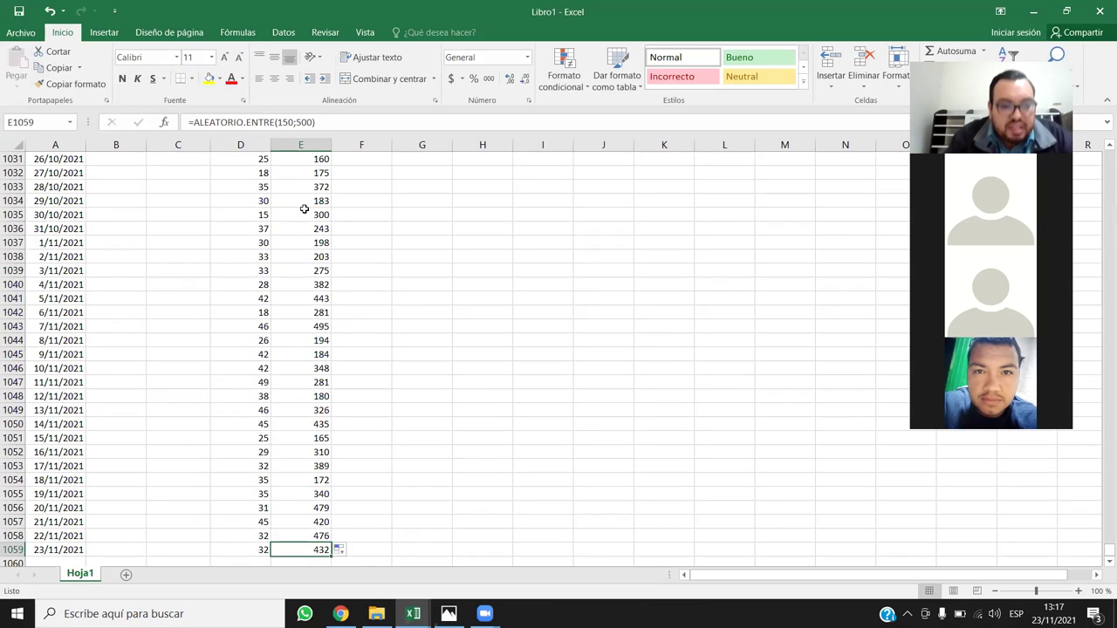
pyautogui.hotkey('ctrl', 'Up')
pyautogui.press('Down')
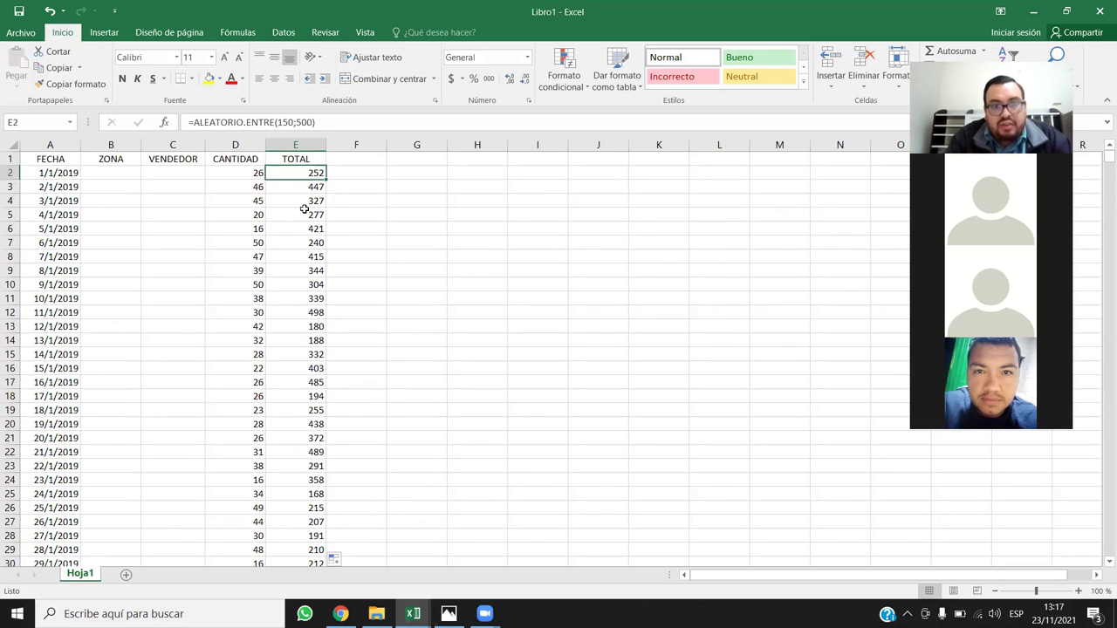
# Recalculate the sheet repeatedly to regenerate the random values in the CANTIDAD and TOTAL columns.
pyautogui.click(436, 171)
pyautogui.press('F9')
pyautogui.press('F9')
pyautogui.press('F9')
pyautogui.press('F9')
pyautogui.press('F9')
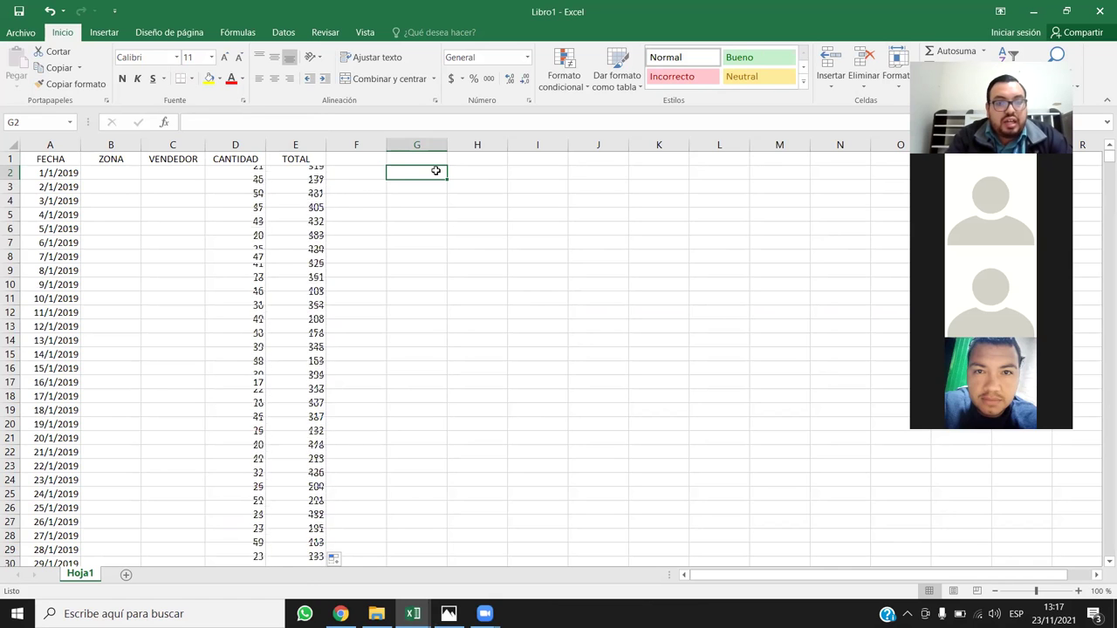
pyautogui.press('F9')
pyautogui.press('F9')
pyautogui.press('F9')
pyautogui.press('F9')
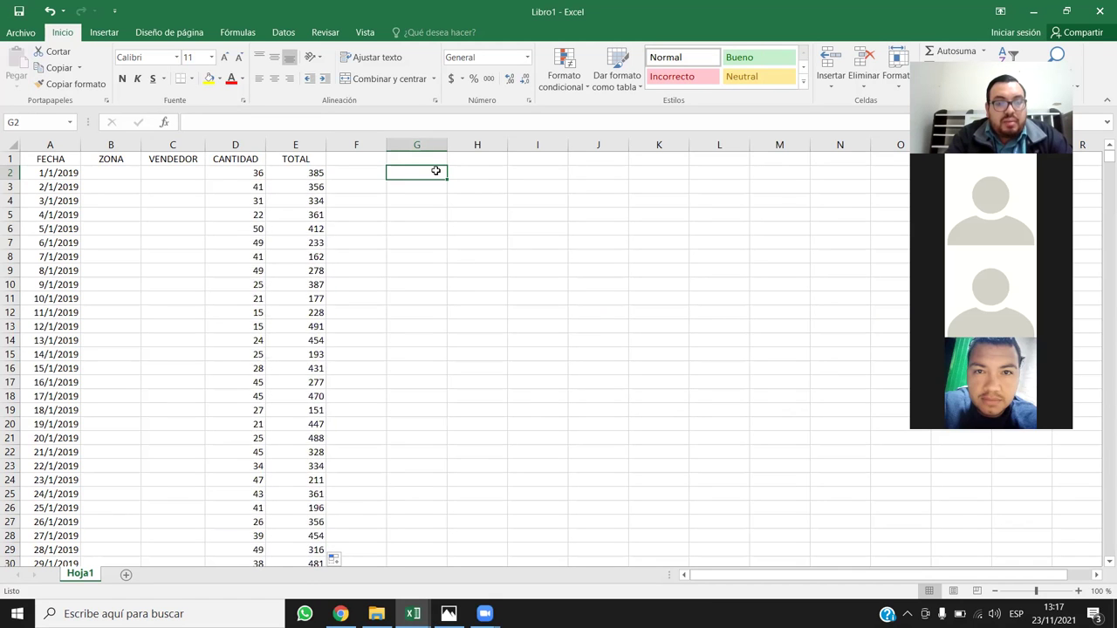
pyautogui.press('F9')
pyautogui.press('F9')
pyautogui.press('F9')
pyautogui.press('F9')
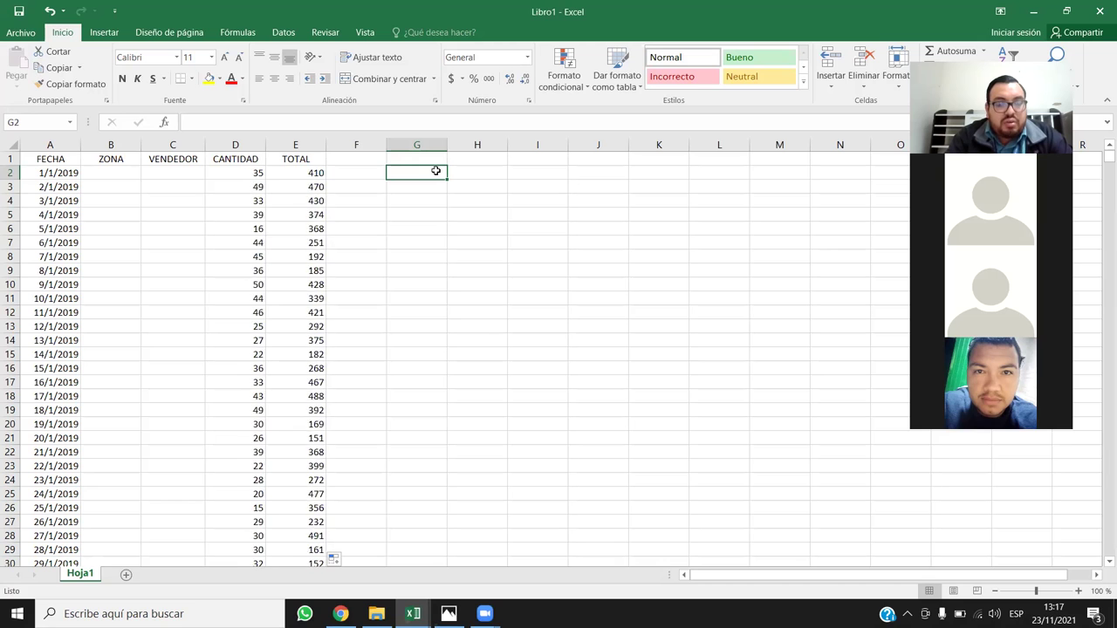
pyautogui.press('F9')
pyautogui.press('F9')
pyautogui.press('F9')
pyautogui.press('F9')
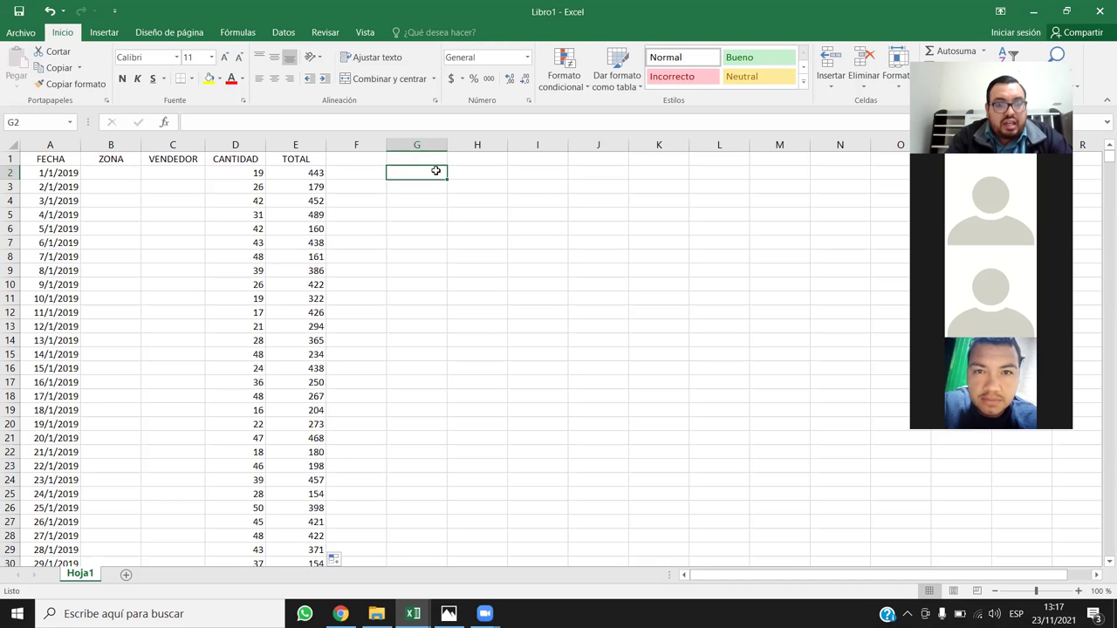
pyautogui.press('F9')
pyautogui.press('F9')
pyautogui.press('F9')
pyautogui.press('F9')
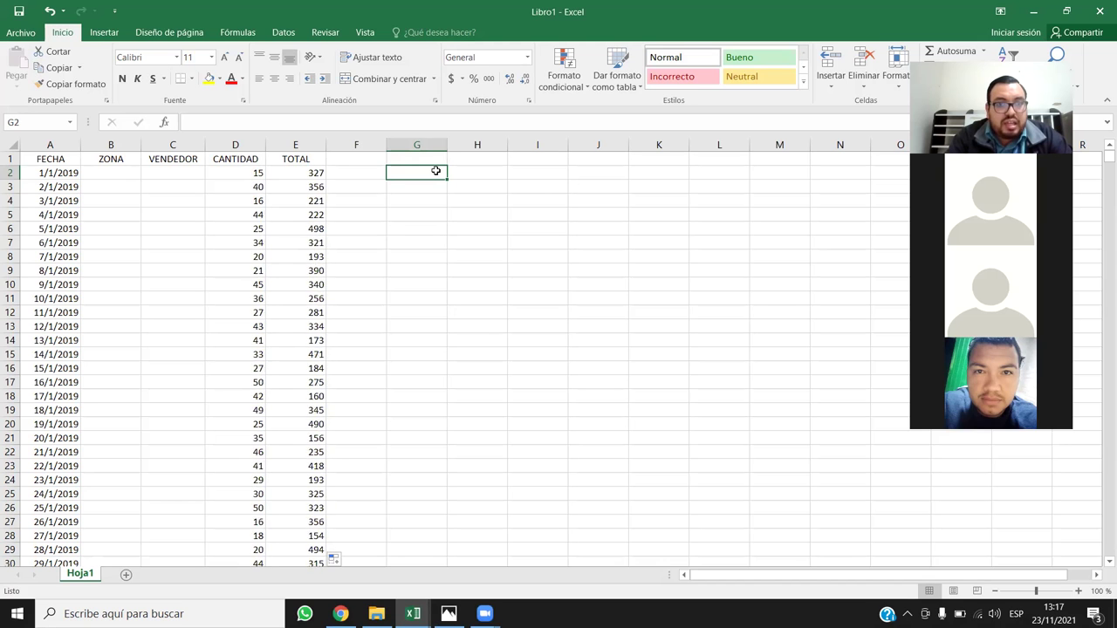
pyautogui.press('F9')
pyautogui.press('F9')
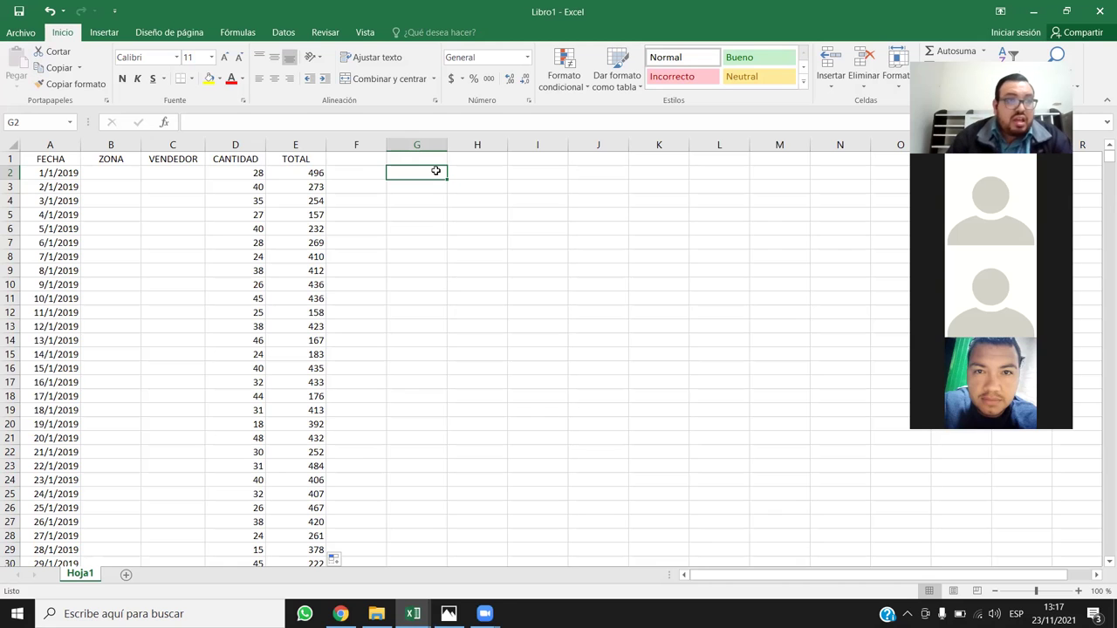
pyautogui.click(118, 161)
pyautogui.click(170, 160)
pyautogui.hotkey('ctrl', 'shift', 'Down')
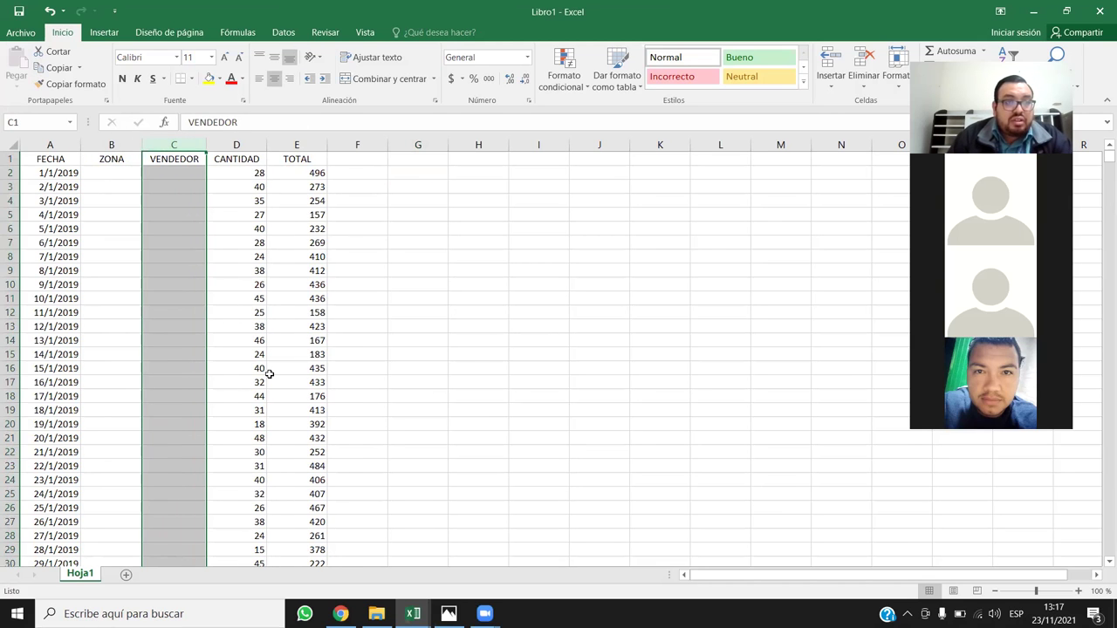
pyautogui.click(124, 186)
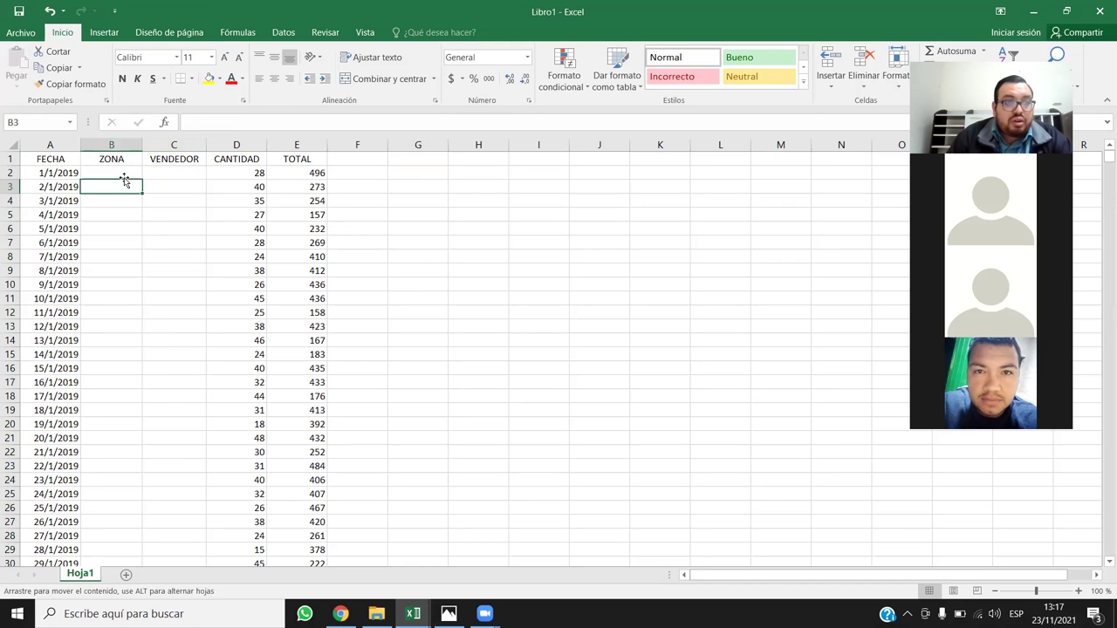
pyautogui.click(125, 171)
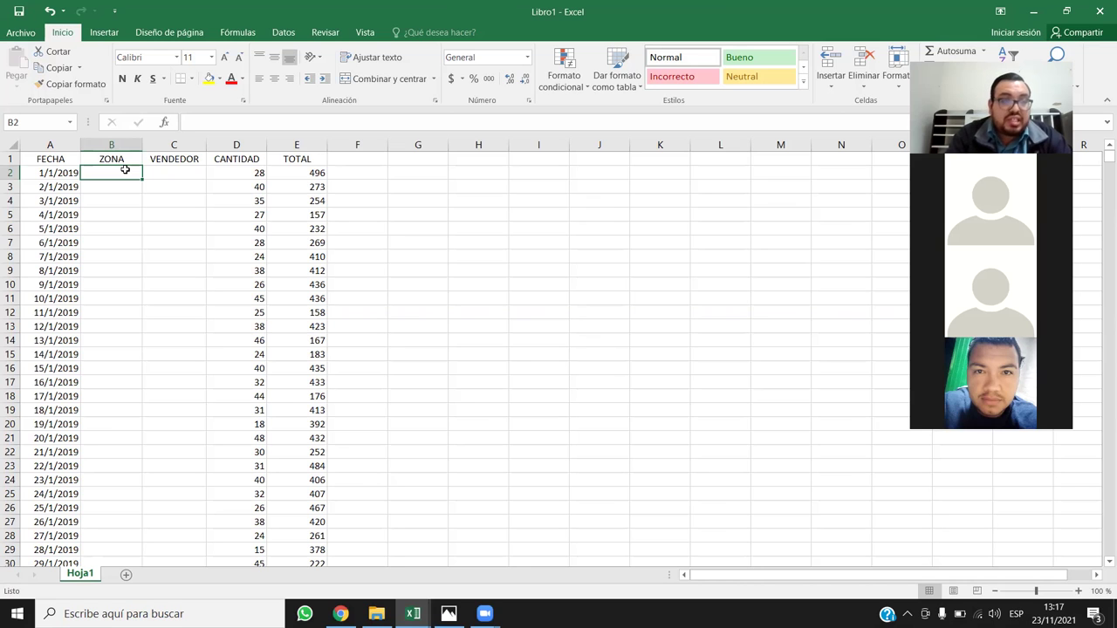
pyautogui.click(166, 156)
pyautogui.click(179, 144)
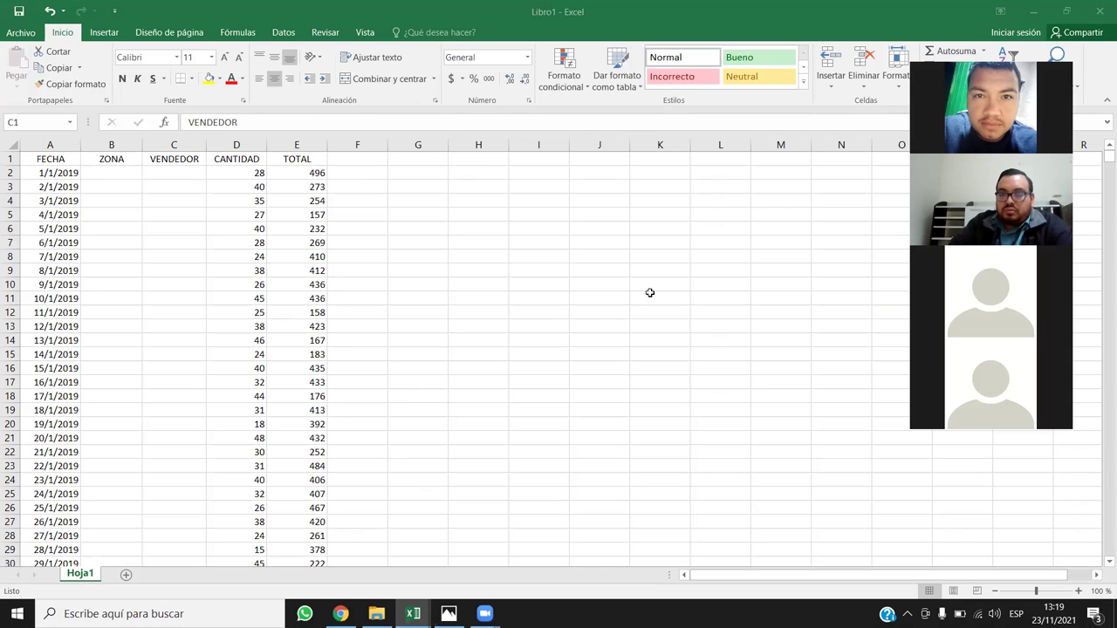
pyautogui.click(599, 327)
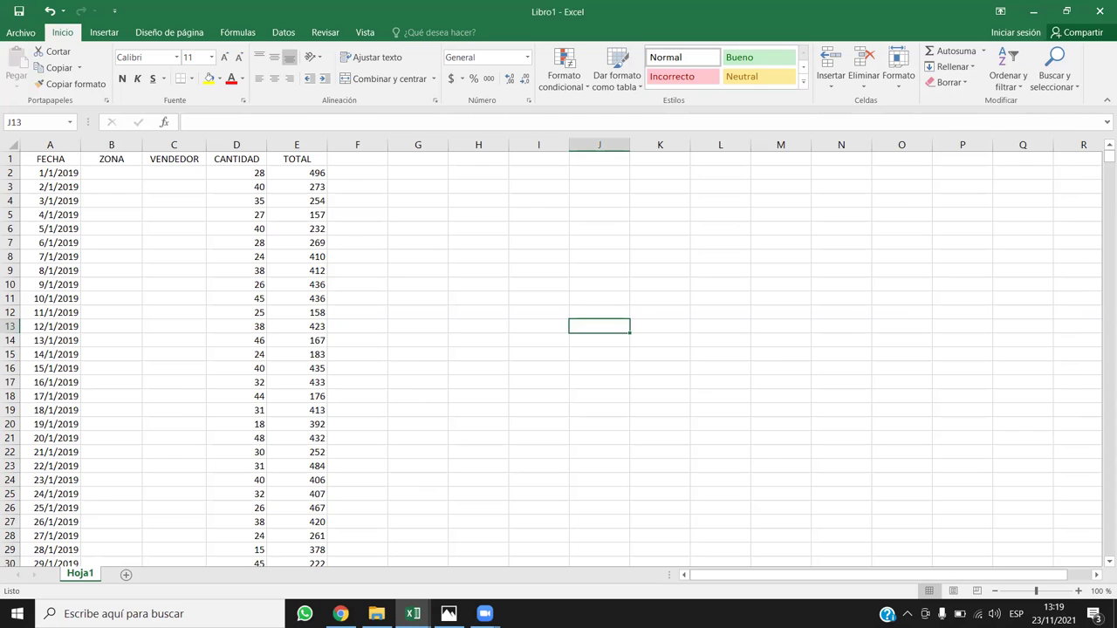
# Switch to the browser and read the lesson 3.1 page on the use of filters.
pyautogui.hotkey('alt', 'Tab')
pyautogui.scroll(3, 498, 315)
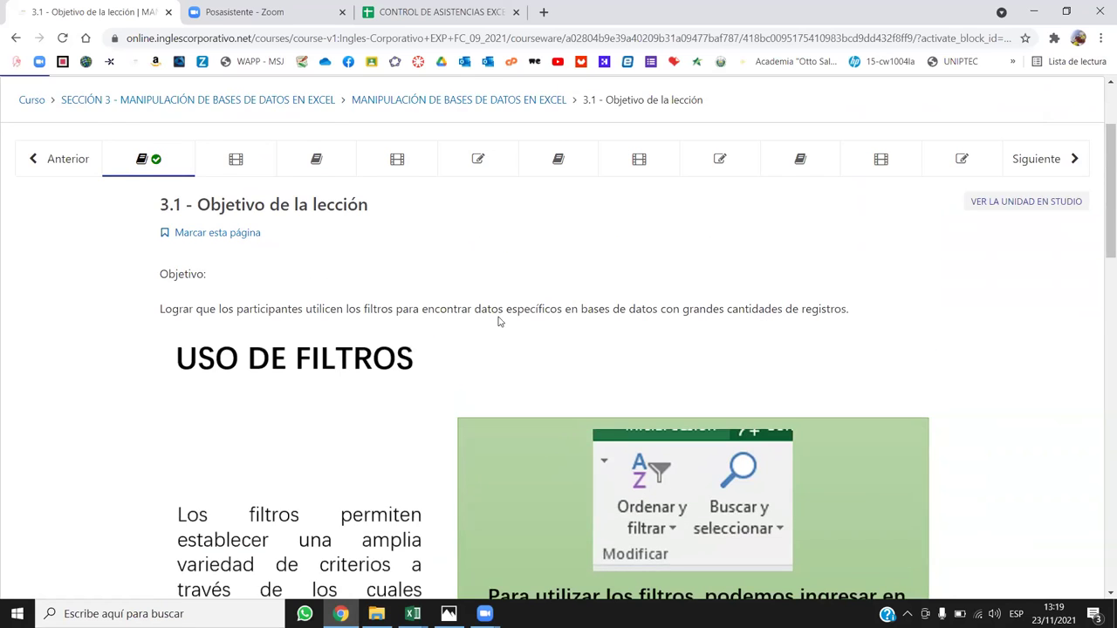
pyautogui.scroll(-1, 505, 343)
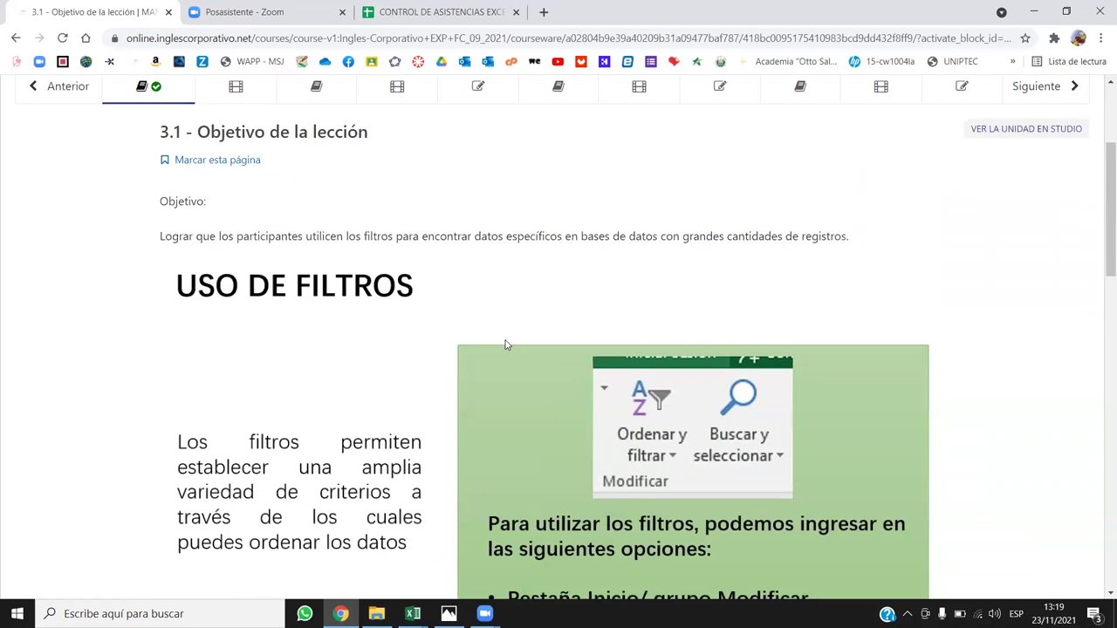
# Look through the SECCION 3 folder in File Explorer, minimize it and return to the Libro1 workbook in Excel.
pyautogui.click(377, 614)
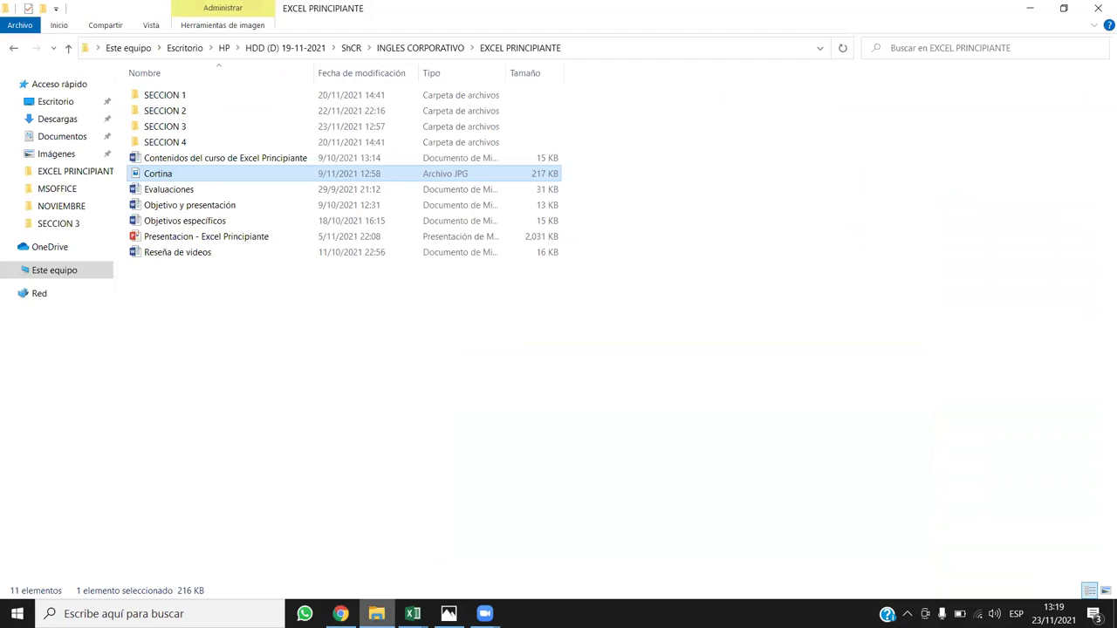
pyautogui.doubleClick(162, 127)
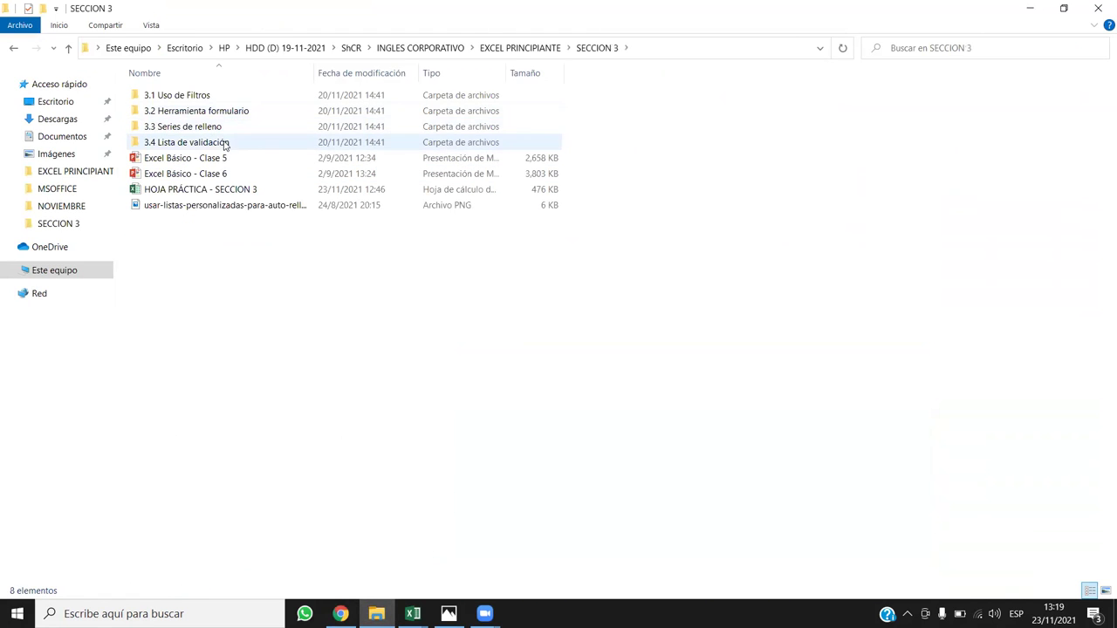
pyautogui.click(216, 127)
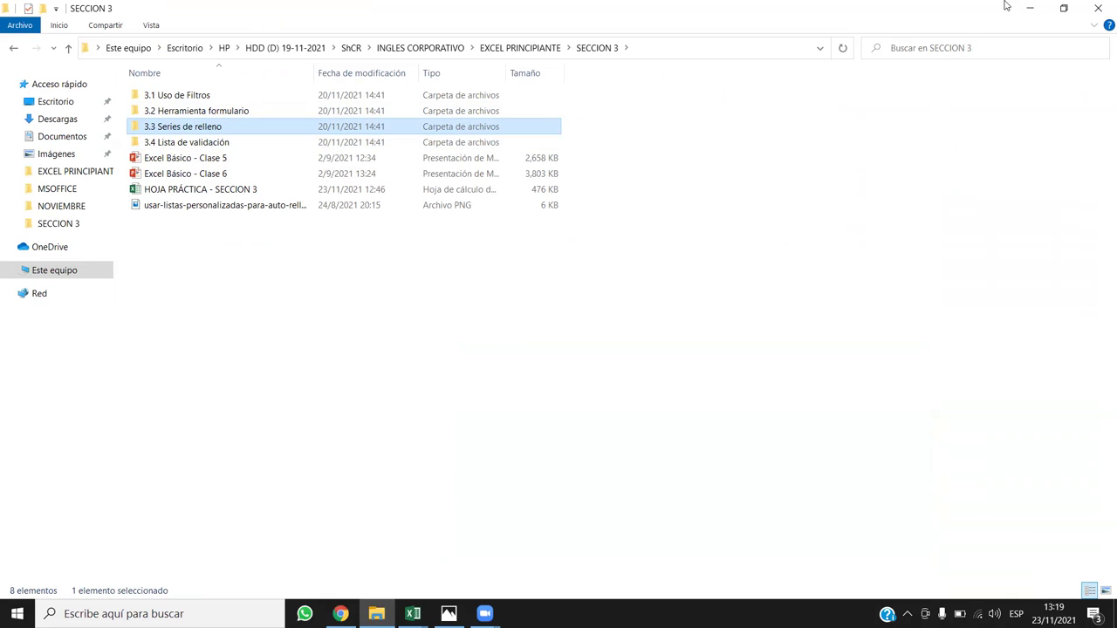
pyautogui.click(1031, 10)
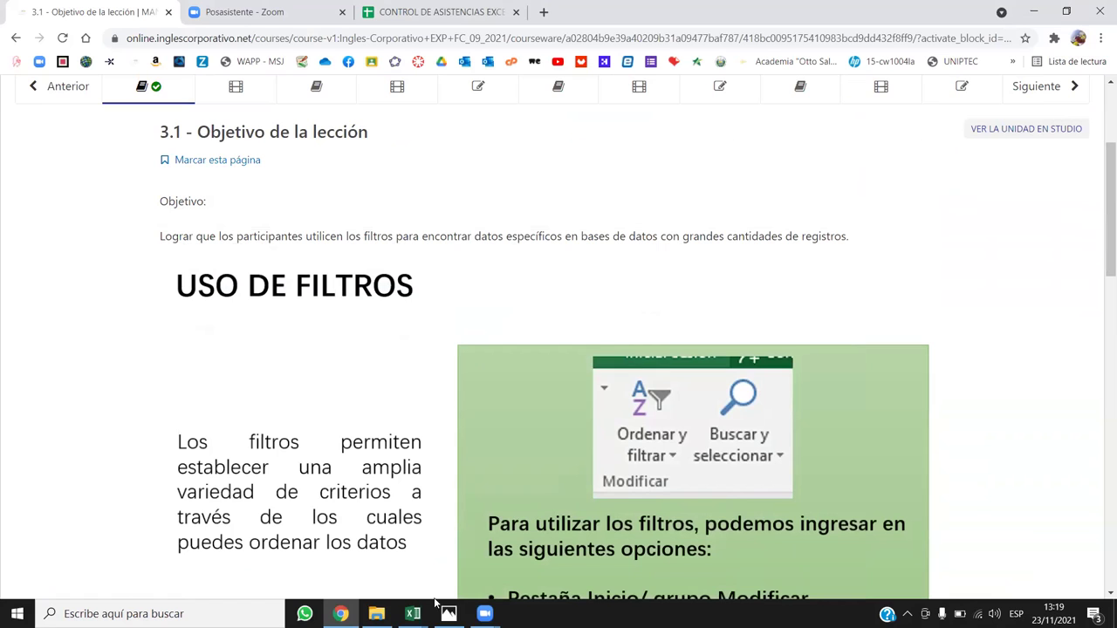
pyautogui.moveTo(415, 613)
pyautogui.click(460, 534)
pyautogui.click(301, 228)
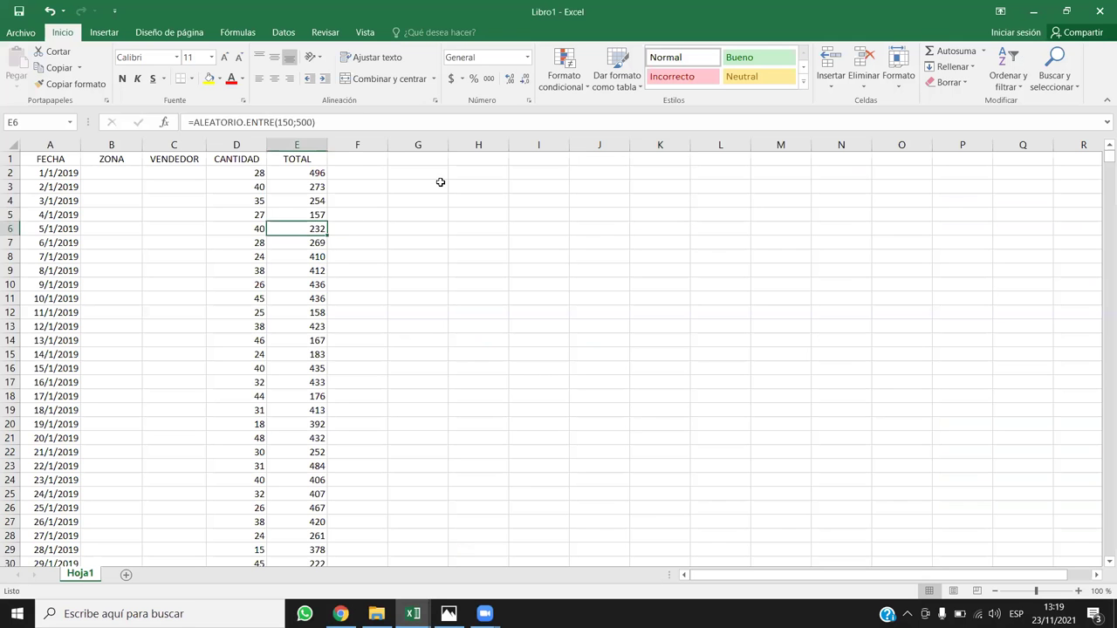
pyautogui.click(441, 182)
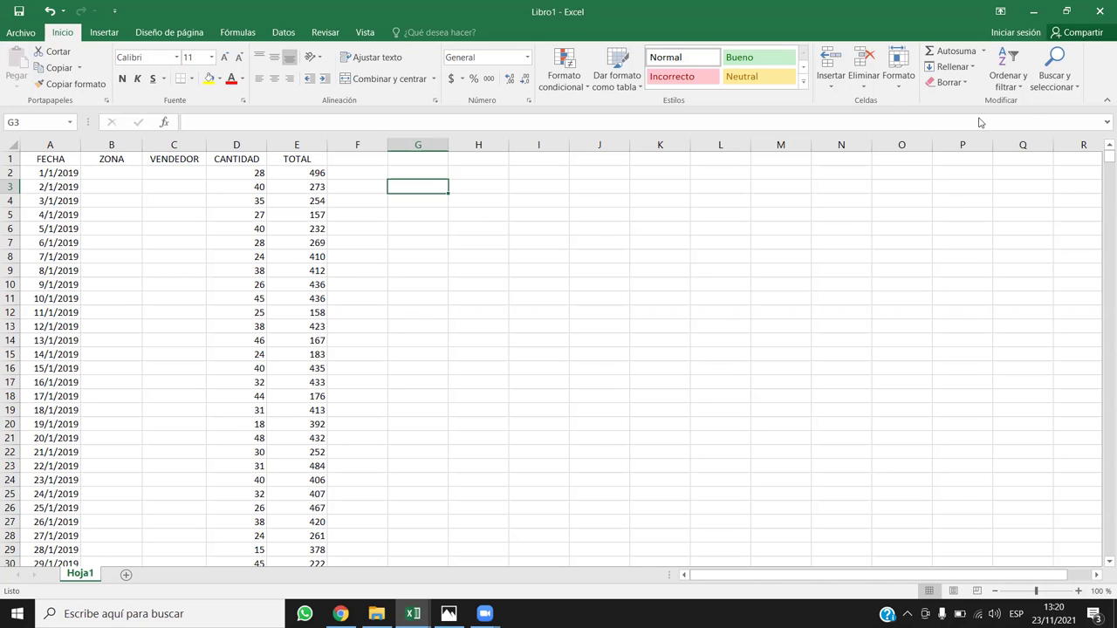
pyautogui.click(510, 257)
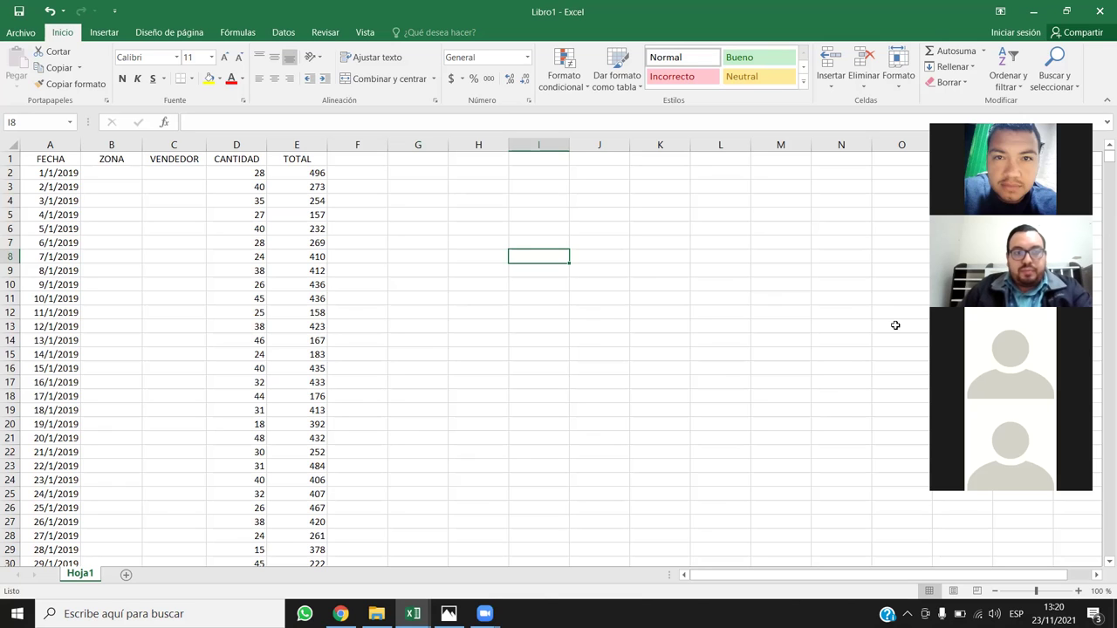
pyautogui.moveTo(1034, 122); pyautogui.dragTo(1000, 80)
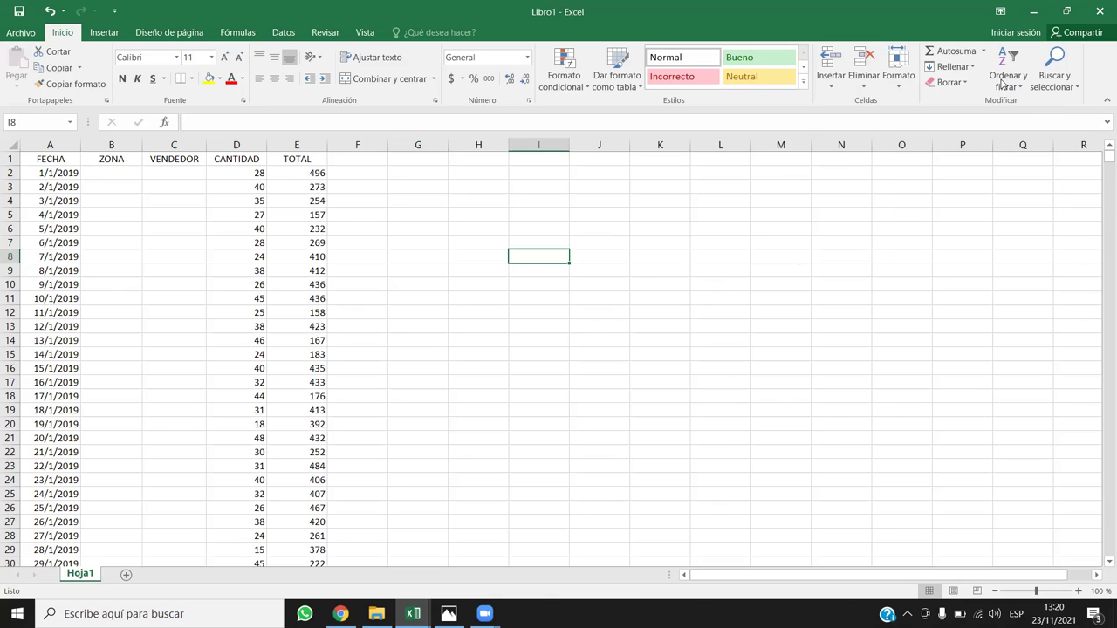
pyautogui.click(497, 225)
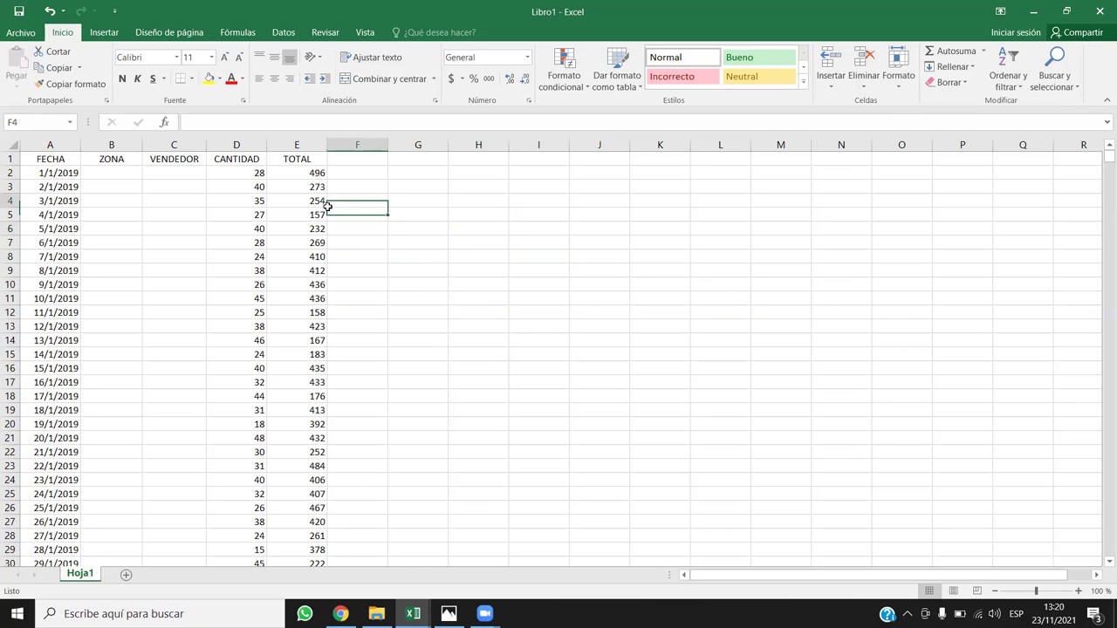
pyautogui.moveTo(361, 207); pyautogui.dragTo(306, 290)
# Examine the end of the TOTAL column around row 1059.
pyautogui.click(302, 271)
pyautogui.hotkey('ctrl', 'Down')
pyautogui.press('Up')
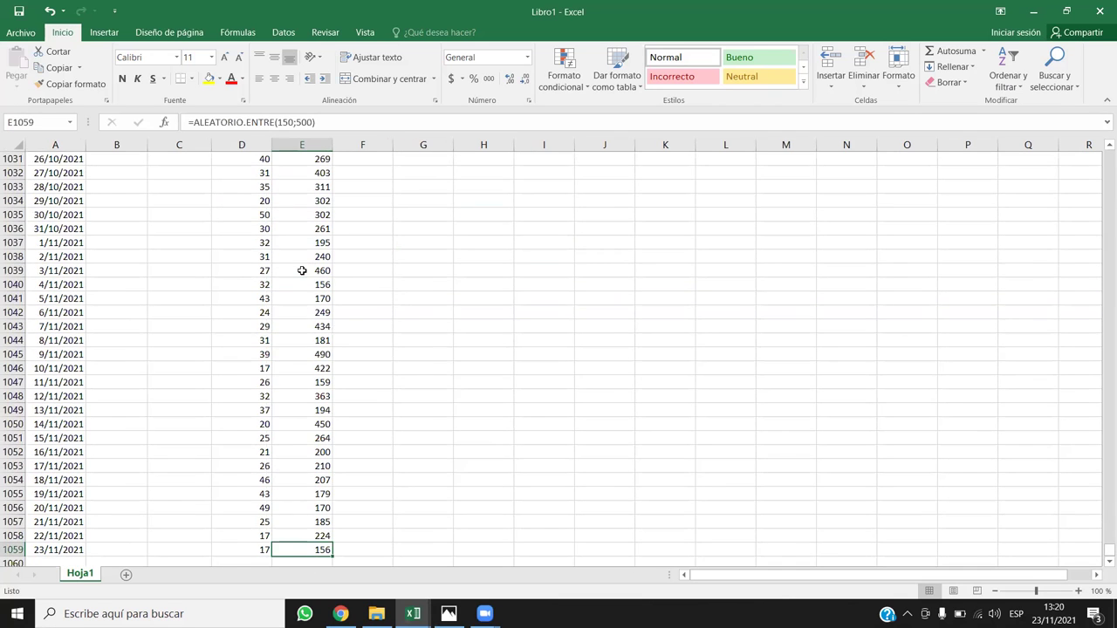
pyautogui.press('Down')
pyautogui.hotkey('ctrl', 'shift', 'Up')
# Examine both ends of the FECHA column, from the first date to the last record, and return to its header.
pyautogui.press('Left')
pyautogui.press('Left')
pyautogui.press('Left')
pyautogui.press('Left')
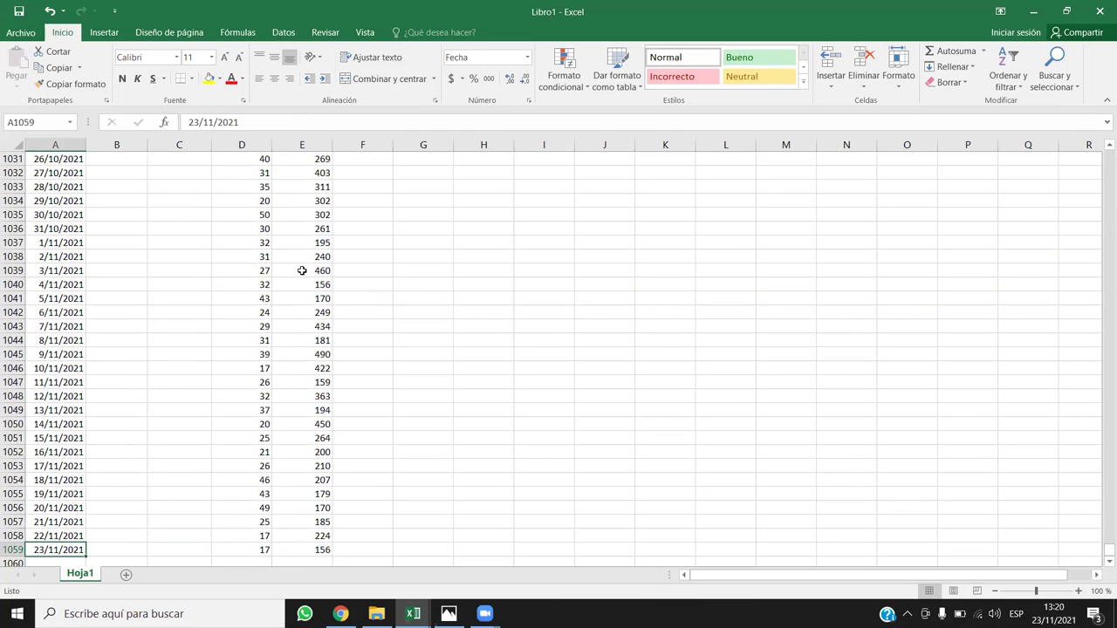
pyautogui.hotkey('ctrl', 'Up')
pyautogui.hotkey('ctrl', 'Down')
pyautogui.hotkey('ctrl', 'Up')
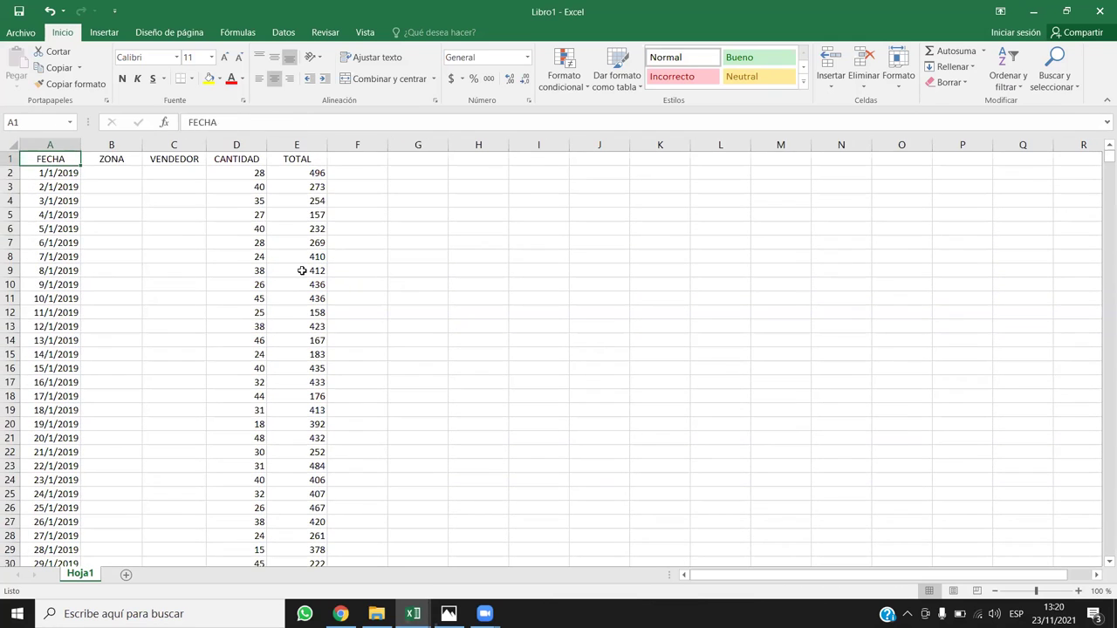
pyautogui.press('Down')
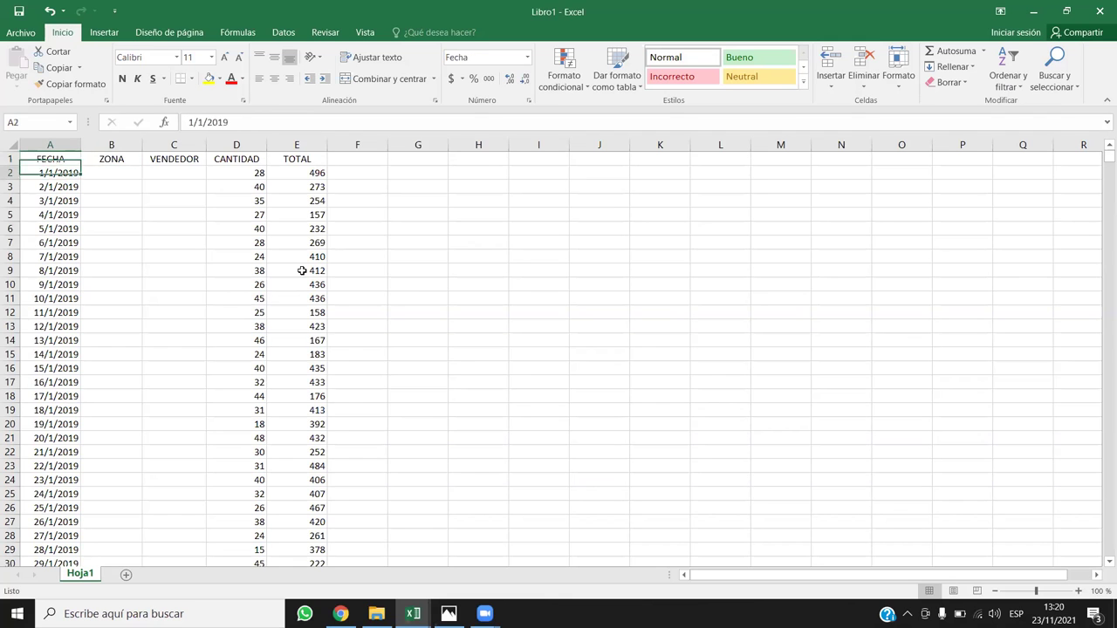
pyautogui.hotkey('ctrl', 'Down')
pyautogui.press('Down')
pyautogui.press('Down')
pyautogui.press('Down')
pyautogui.press('Down')
pyautogui.press('Down')
pyautogui.press('Down')
pyautogui.press('Down')
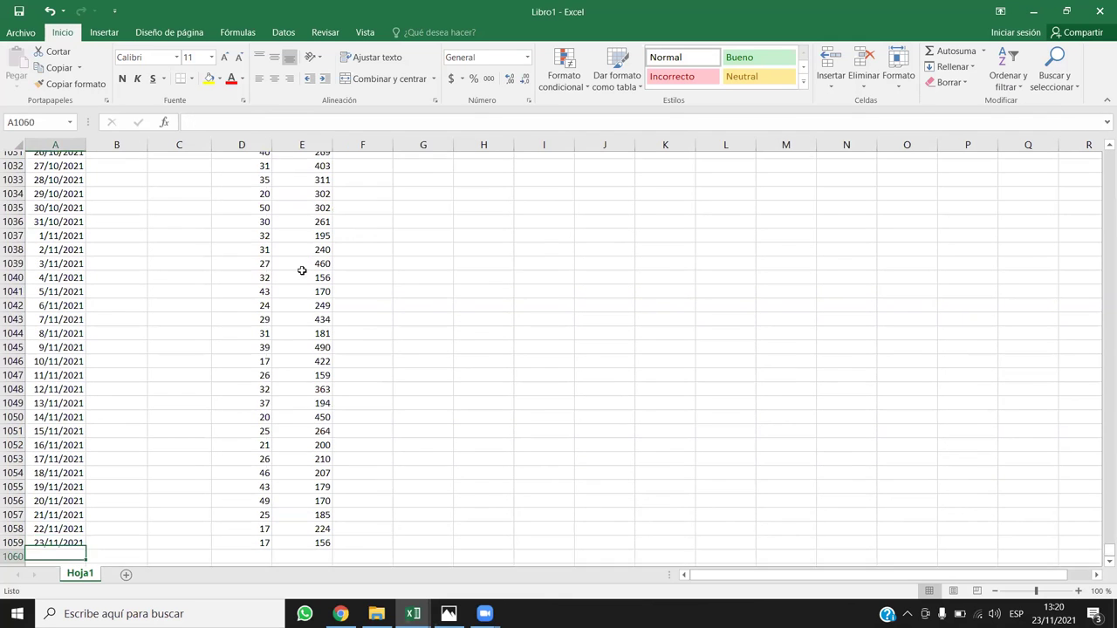
pyautogui.press('Down')
pyautogui.press('Up')
pyautogui.hotkey('ctrl', 'Up')
pyautogui.hotkey('ctrl', 'Up')
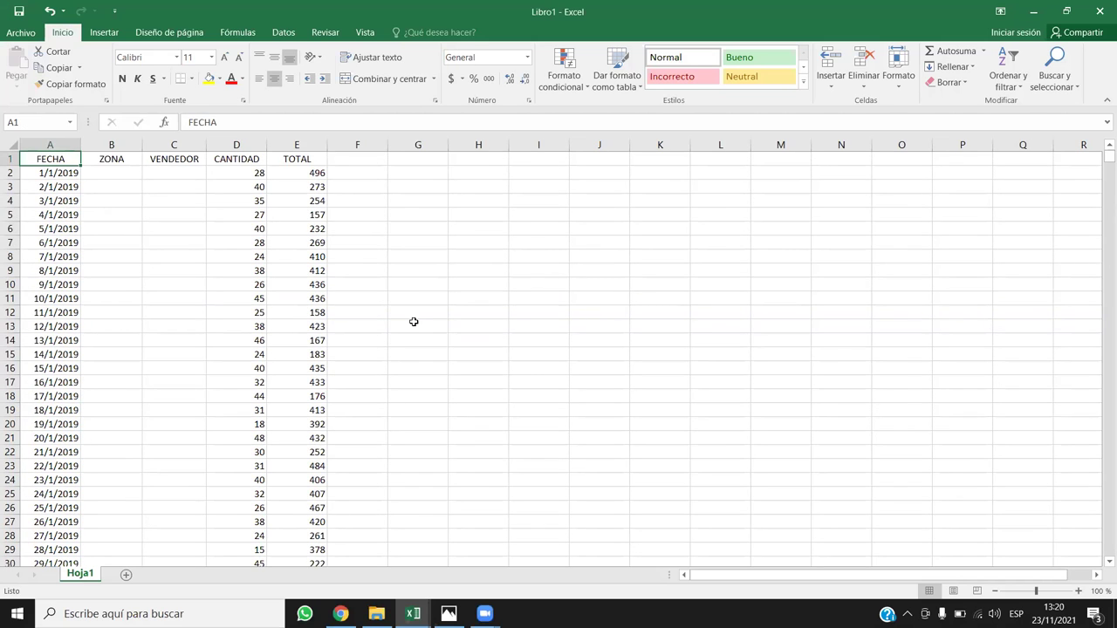
# Select the CANTIDAD and TOTAL values from row 2 down to the last record.
pyautogui.click(404, 296)
pyautogui.click(406, 340)
pyautogui.click(258, 171)
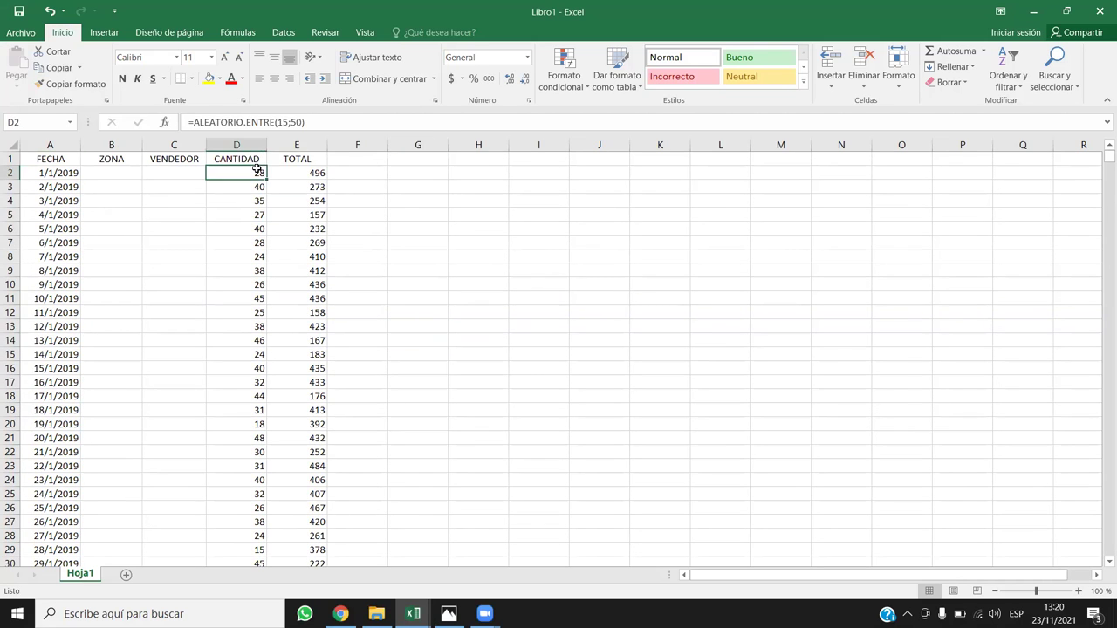
pyautogui.hotkey('shift', 'Right')
pyautogui.hotkey('ctrl', 'shift', 'Down')
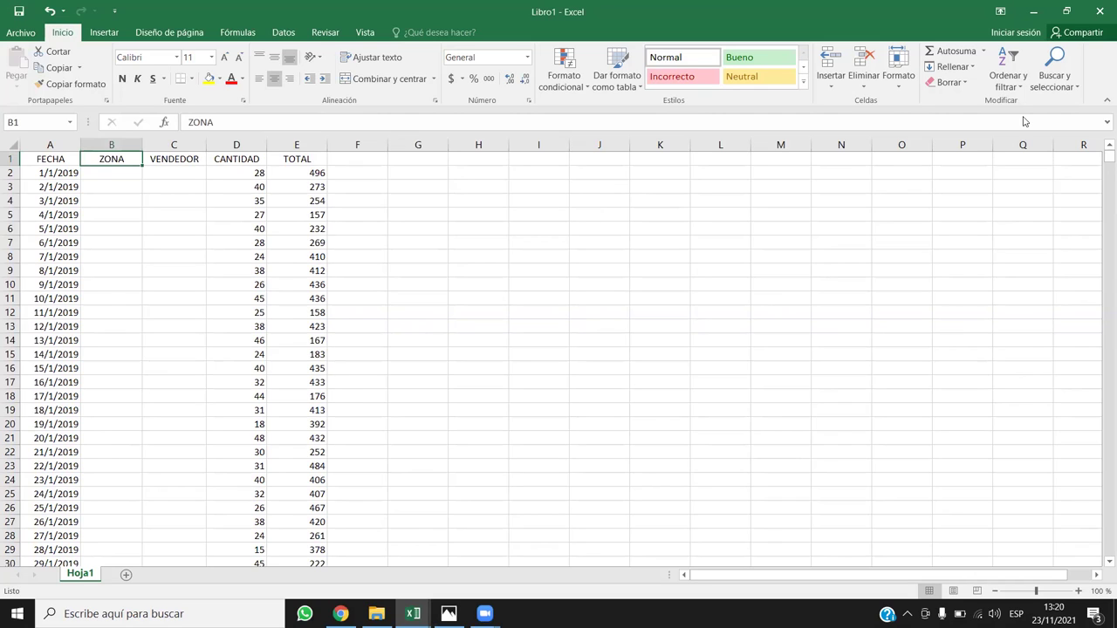
# Examine the Series fill options for empty cell G2 and close them without applying anything.
pyautogui.click(422, 175)
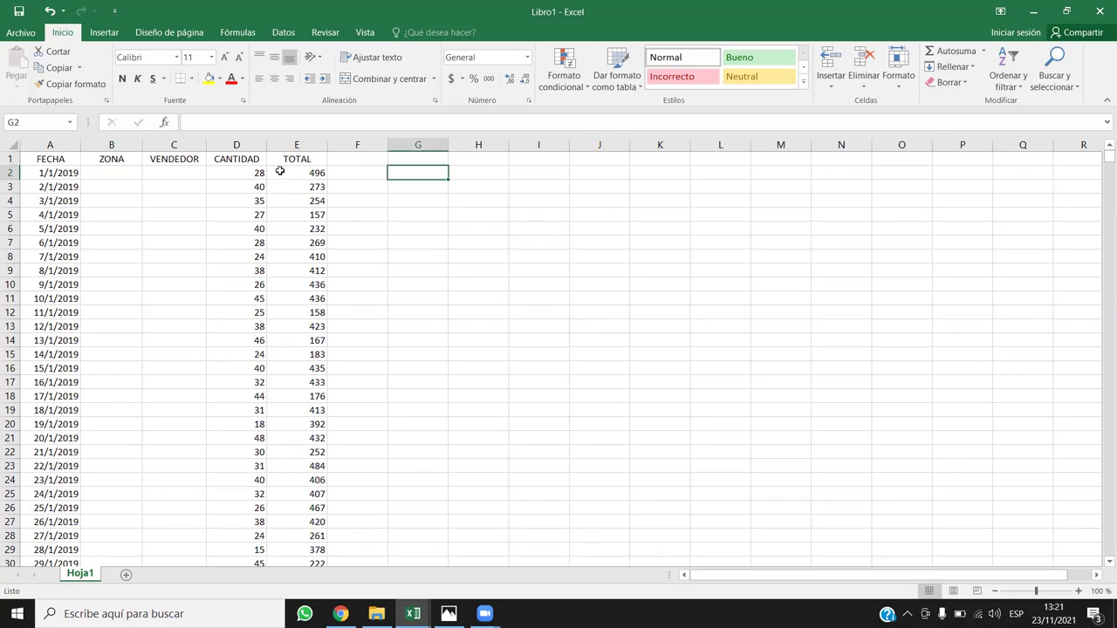
pyautogui.click(348, 170)
pyautogui.click(420, 172)
pyautogui.click(959, 69)
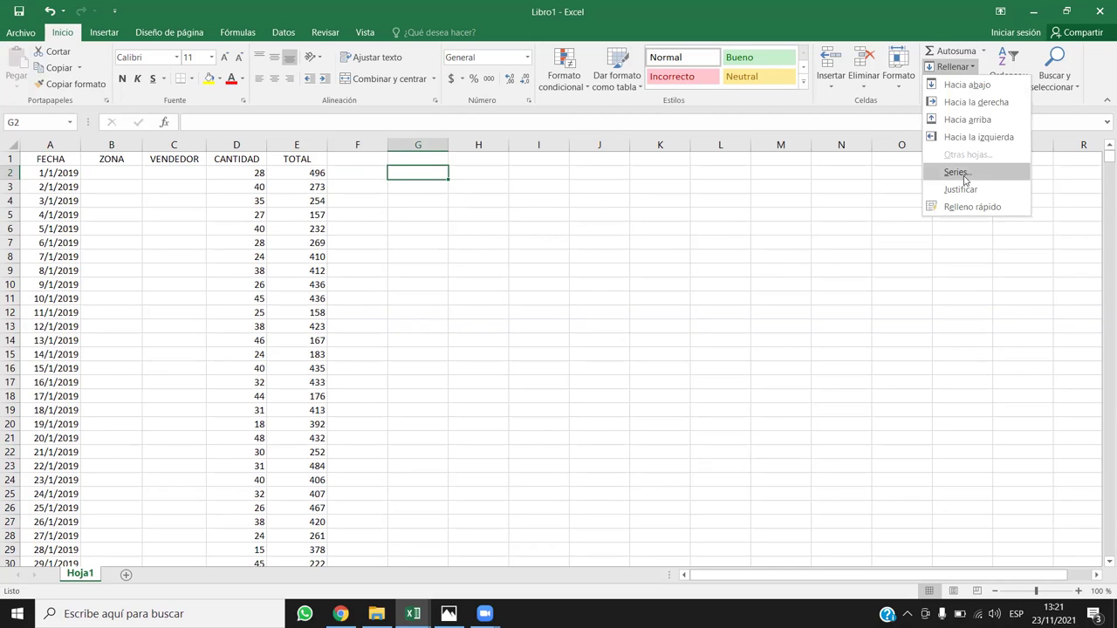
pyautogui.click(961, 176)
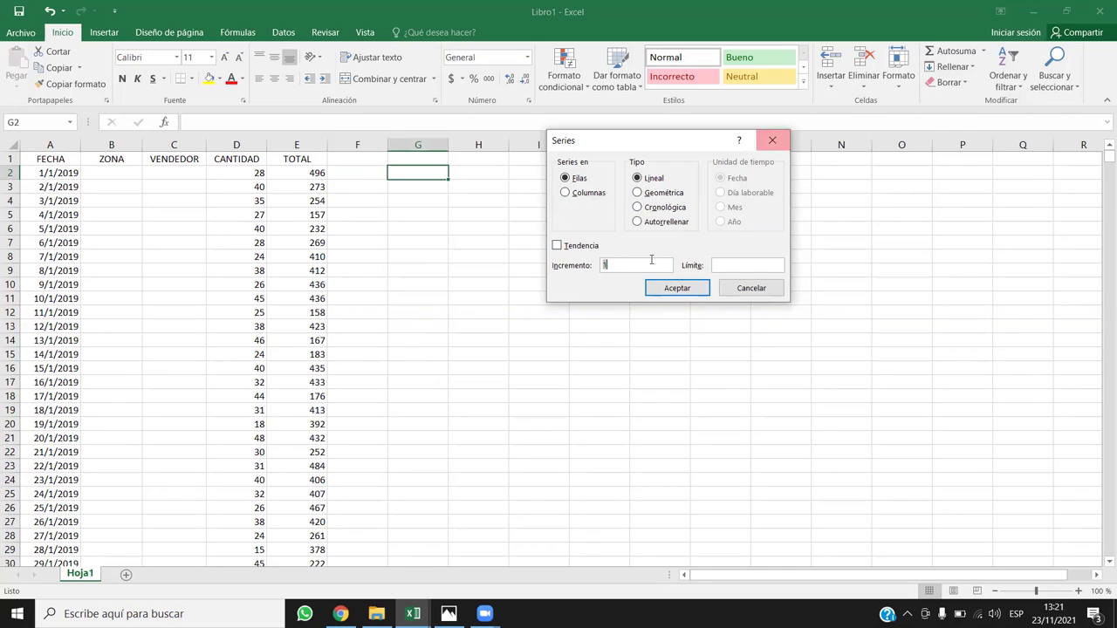
pyautogui.click(780, 137)
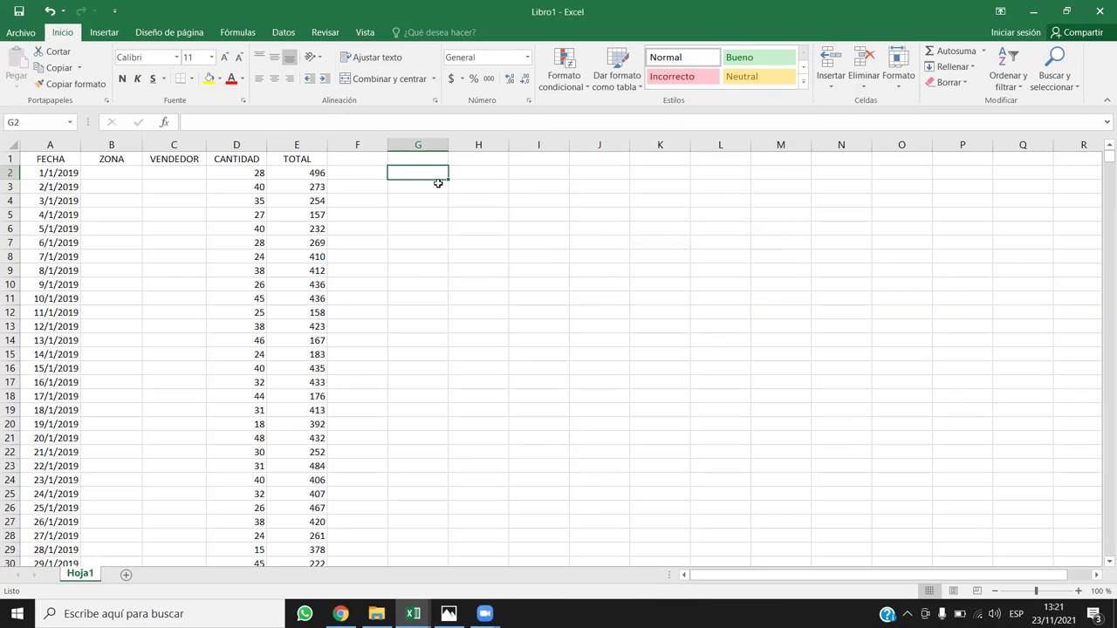
# Enter 1 in G2 and 2 in G3, and select both cells.
pyautogui.write('1')
pyautogui.press('Return')
pyautogui.write('2')
pyautogui.press('Return')
pyautogui.moveTo(428, 172); pyautogui.dragTo(435, 187)
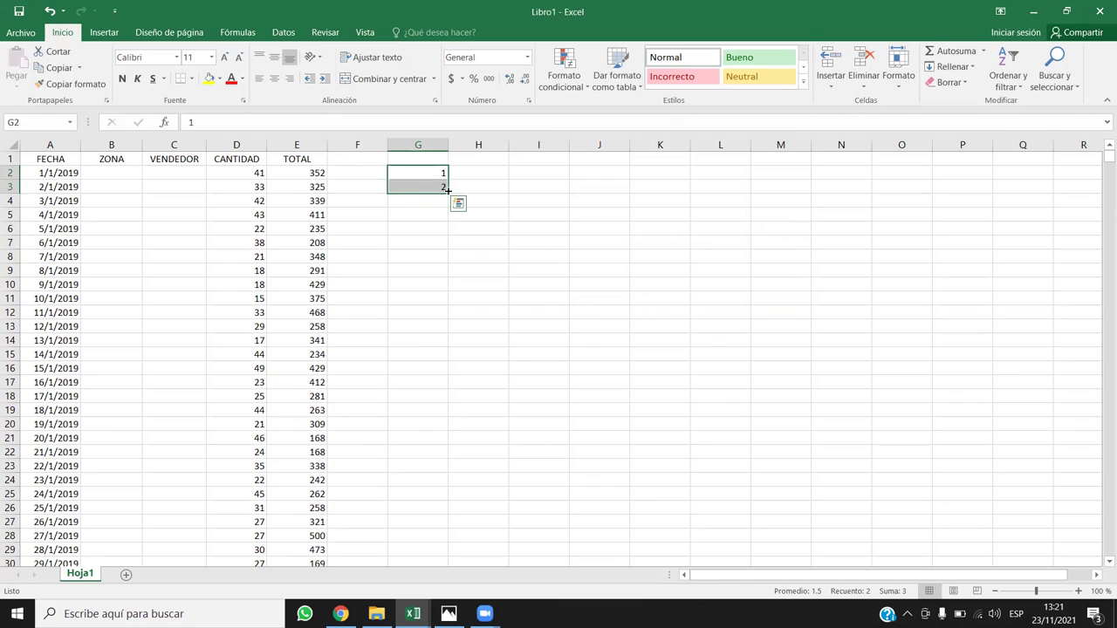
# Try filling G2:G3 as a linear column series with an increment of 200, and undo it.
pyautogui.click(965, 70)
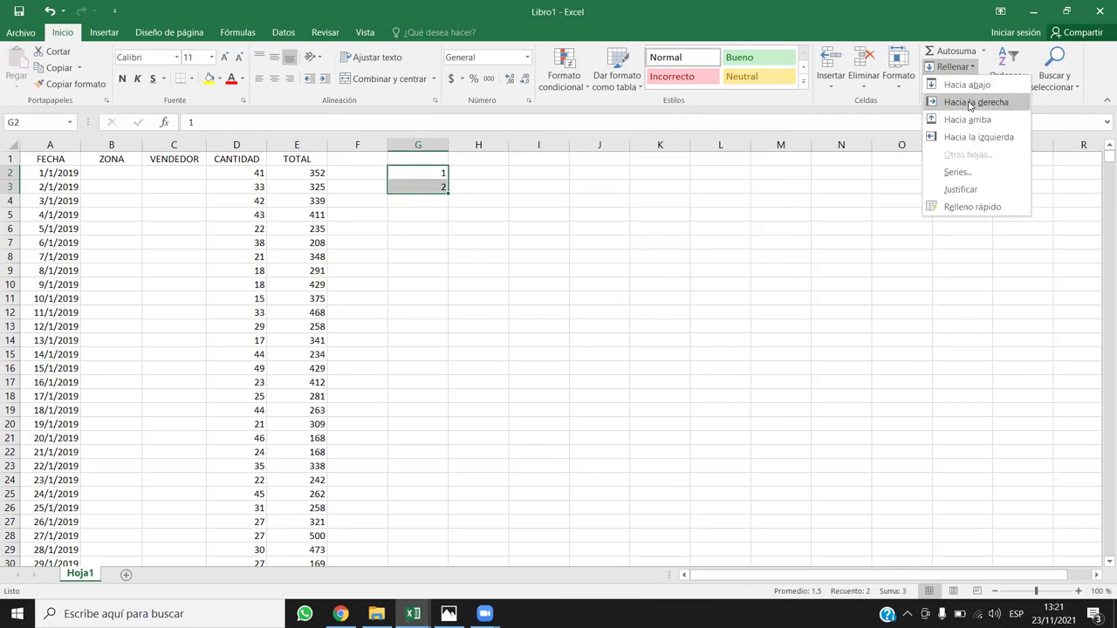
pyautogui.click(956, 172)
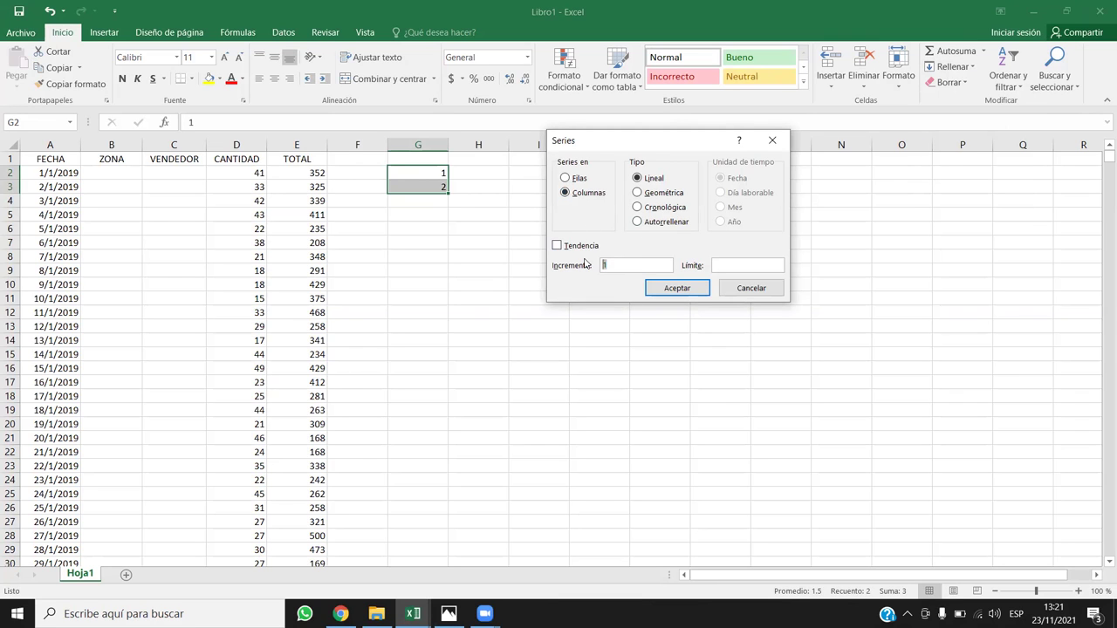
pyautogui.write('200')
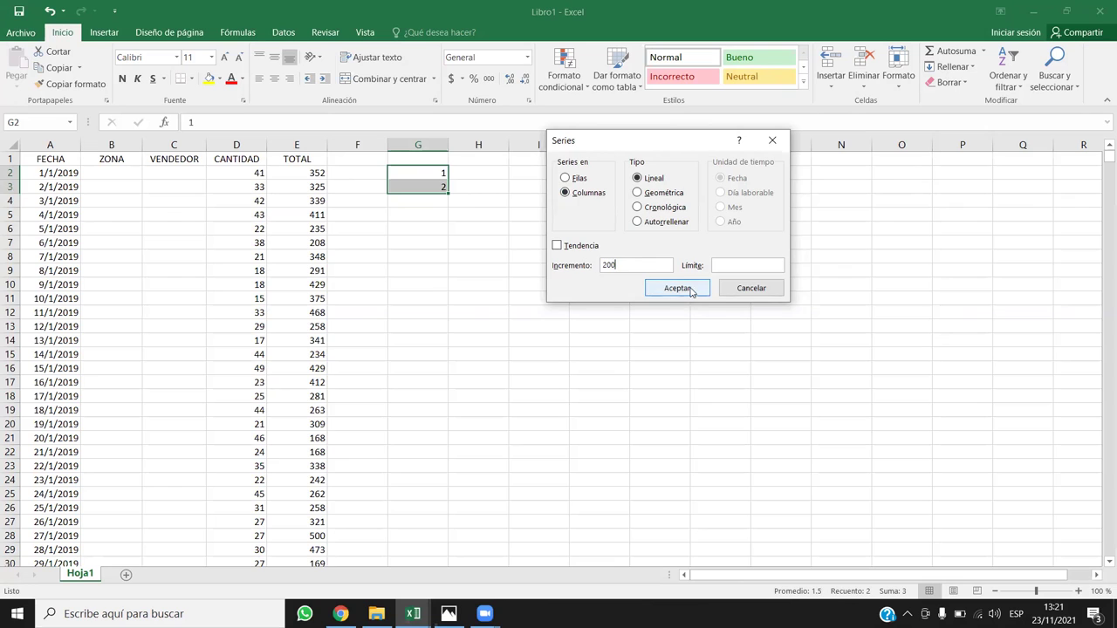
pyautogui.click(677, 288)
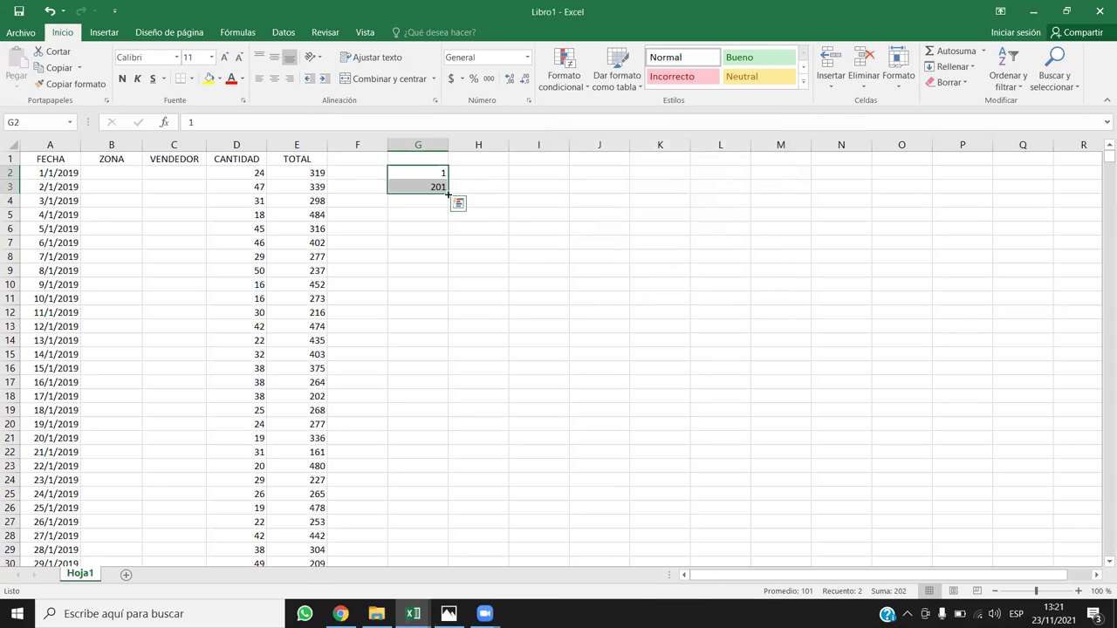
pyautogui.hotkey('ctrl', 'z')
# Extend the G2:G3 number series down to G28 and apply a linear column series with increment 1 and limit 200.
pyautogui.moveTo(448, 193); pyautogui.dragTo(448, 536)
pyautogui.click(952, 66)
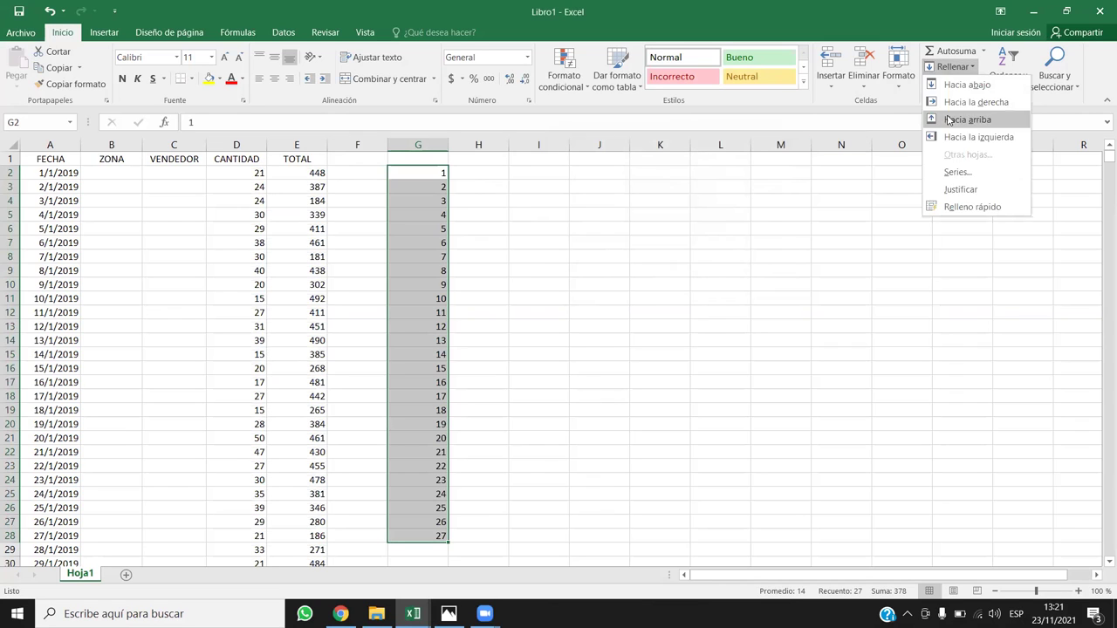
pyautogui.click(956, 172)
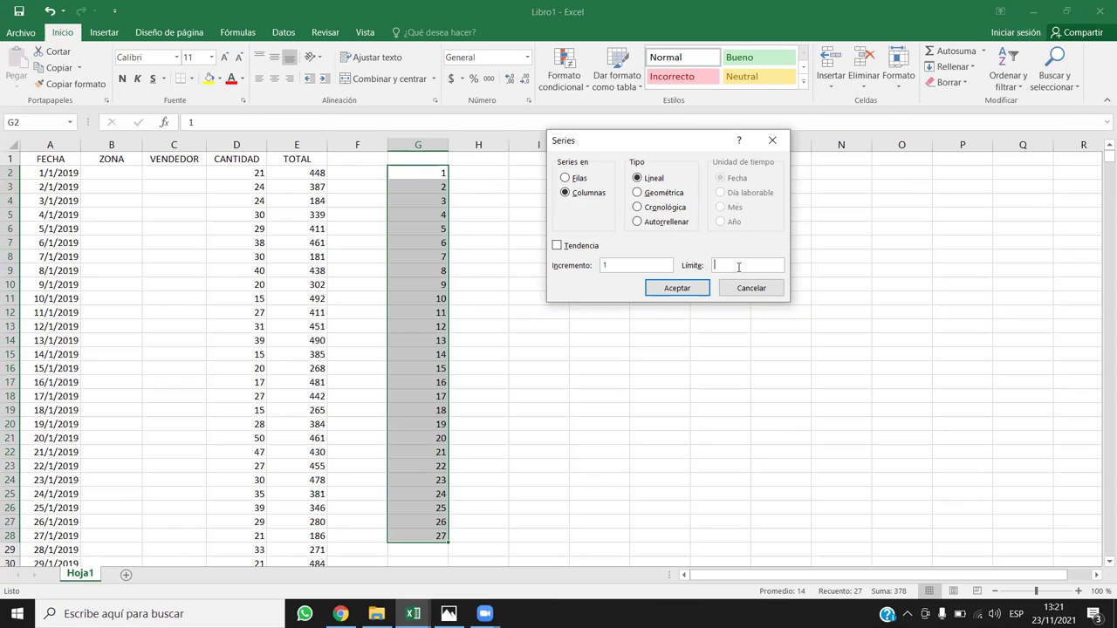
pyautogui.click(679, 290)
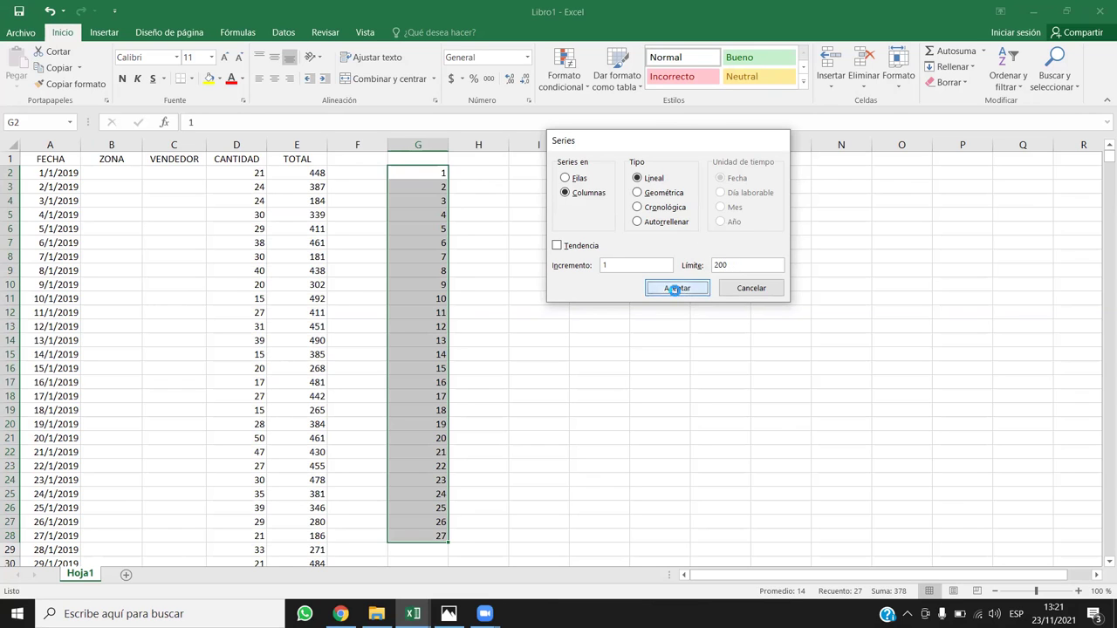
pyautogui.scroll(-1, 529, 316)
pyautogui.scroll(1, 529, 316)
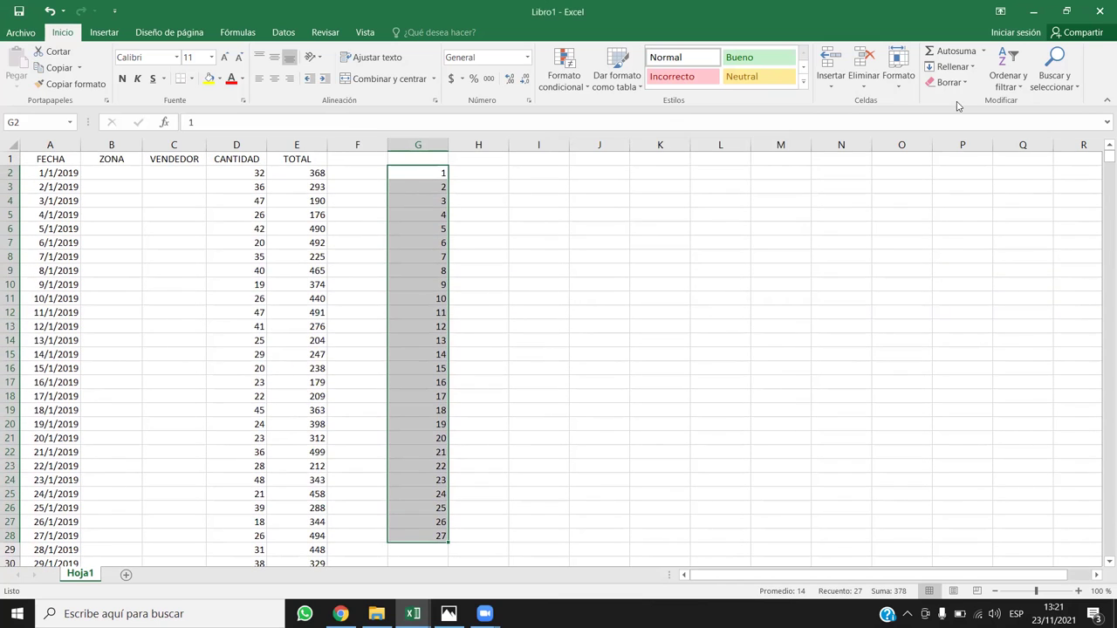
# Close the Series fill options without applying them and clear the number series from G2:G28.
pyautogui.click(964, 73)
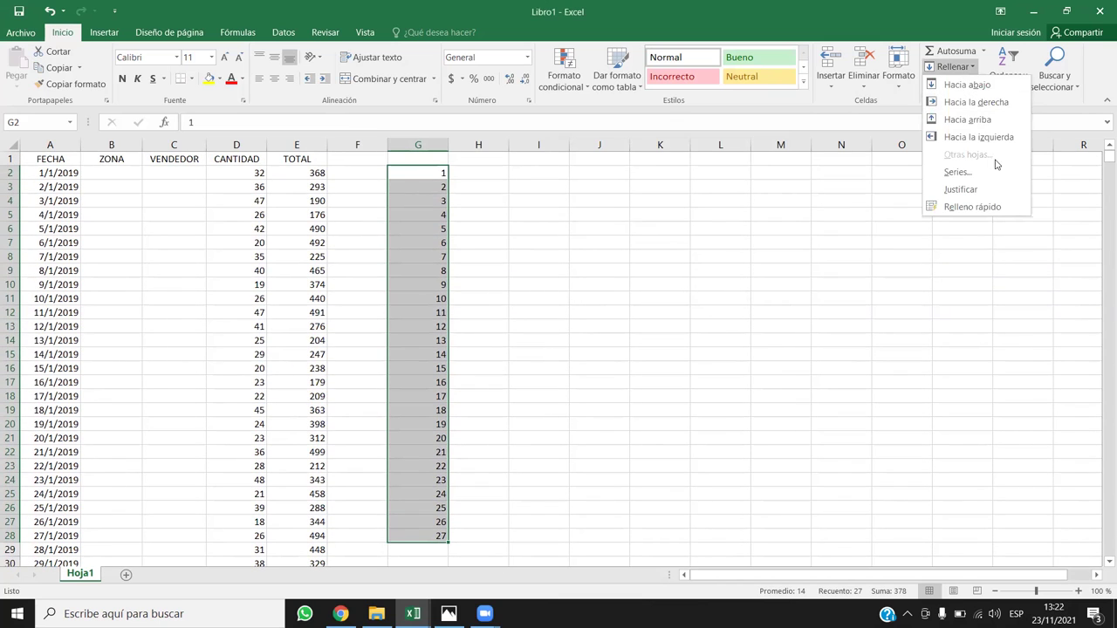
pyautogui.click(969, 176)
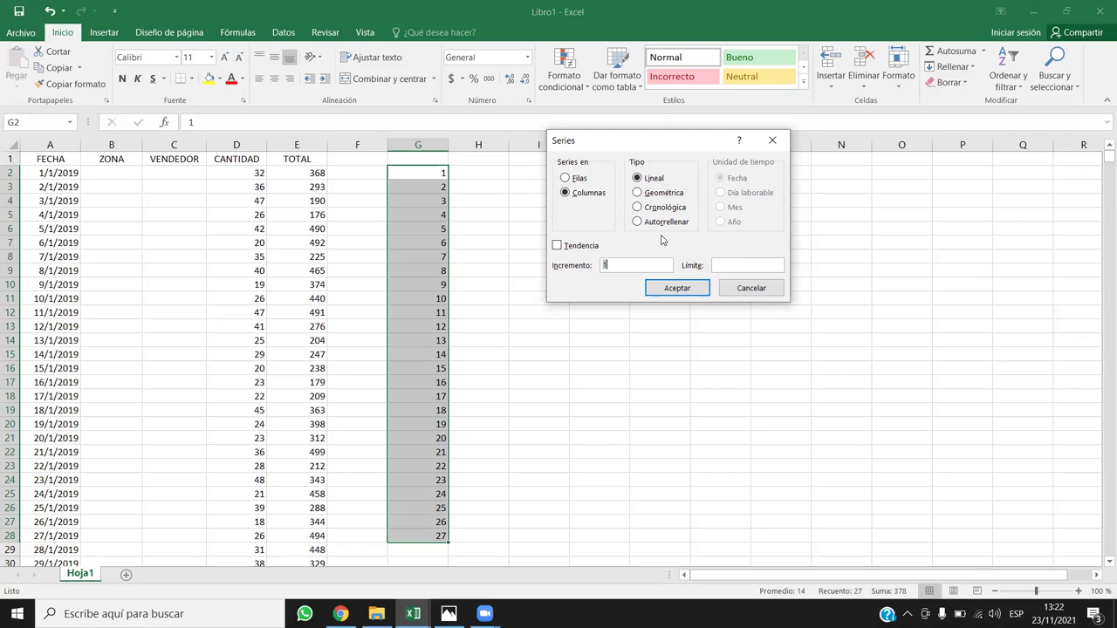
pyautogui.click(771, 140)
pyautogui.click(410, 213)
pyautogui.moveTo(428, 166); pyautogui.dragTo(423, 539)
pyautogui.press('Delete')
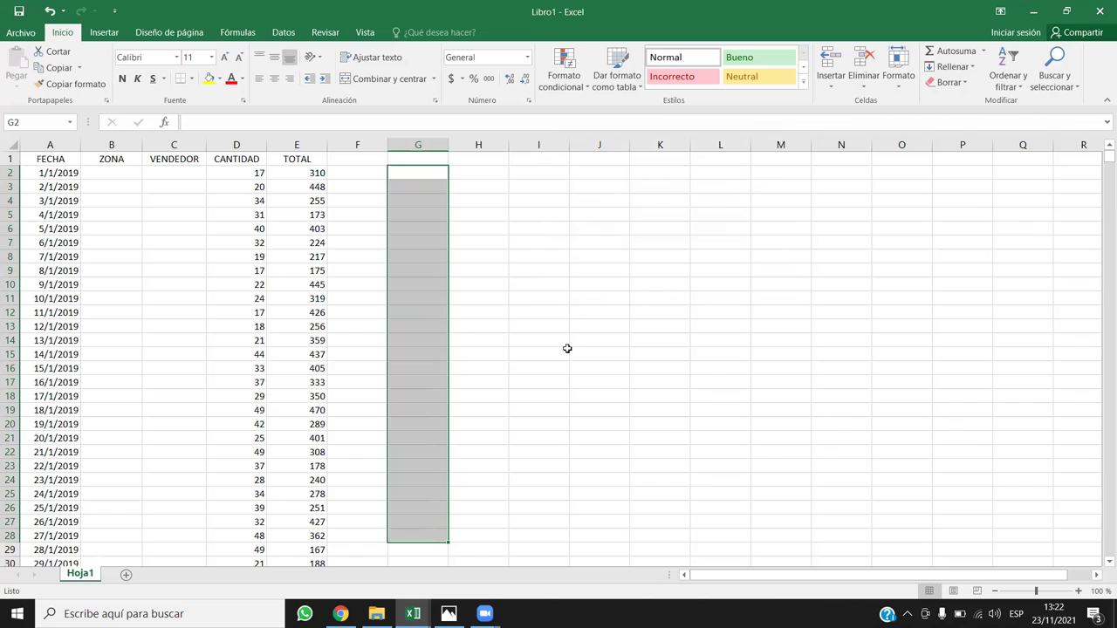
pyautogui.click(952, 66)
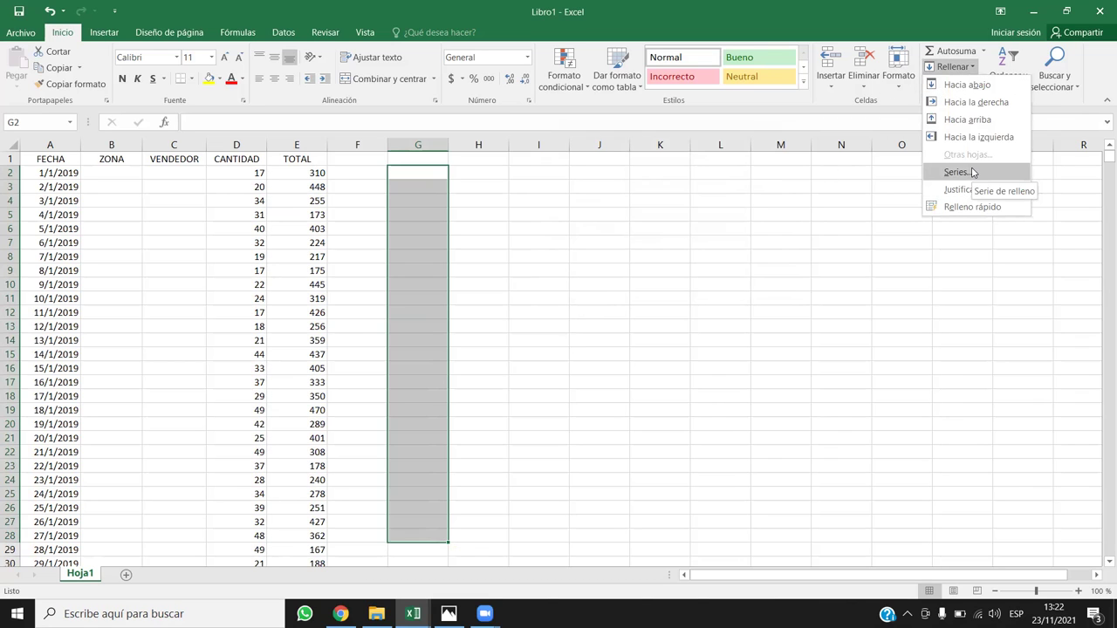
pyautogui.click(473, 201)
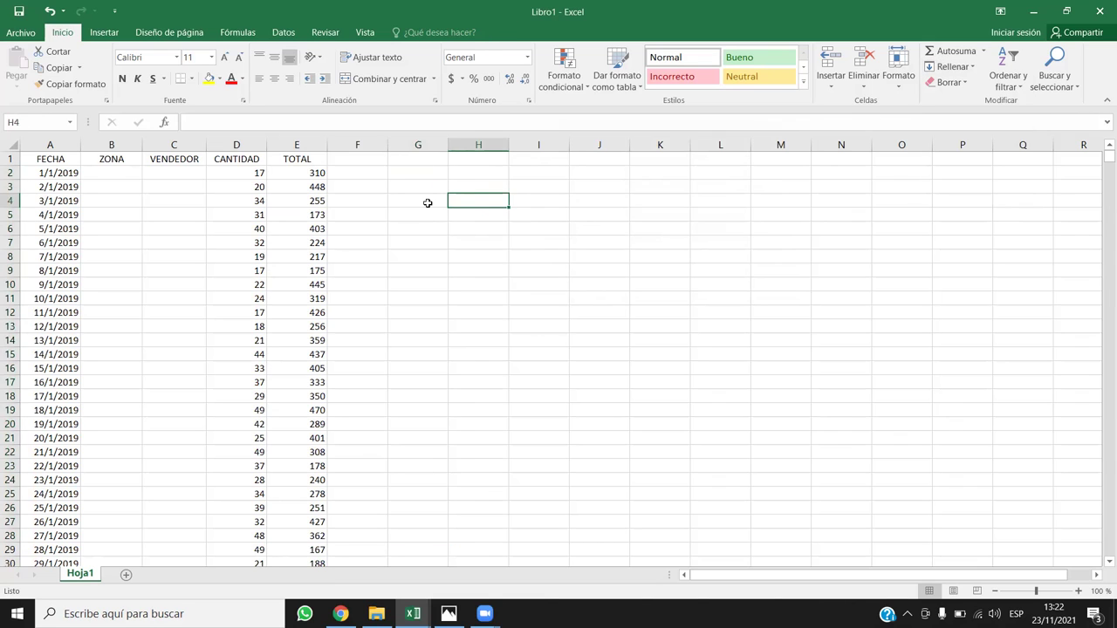
pyautogui.moveTo(425, 170); pyautogui.dragTo(418, 272)
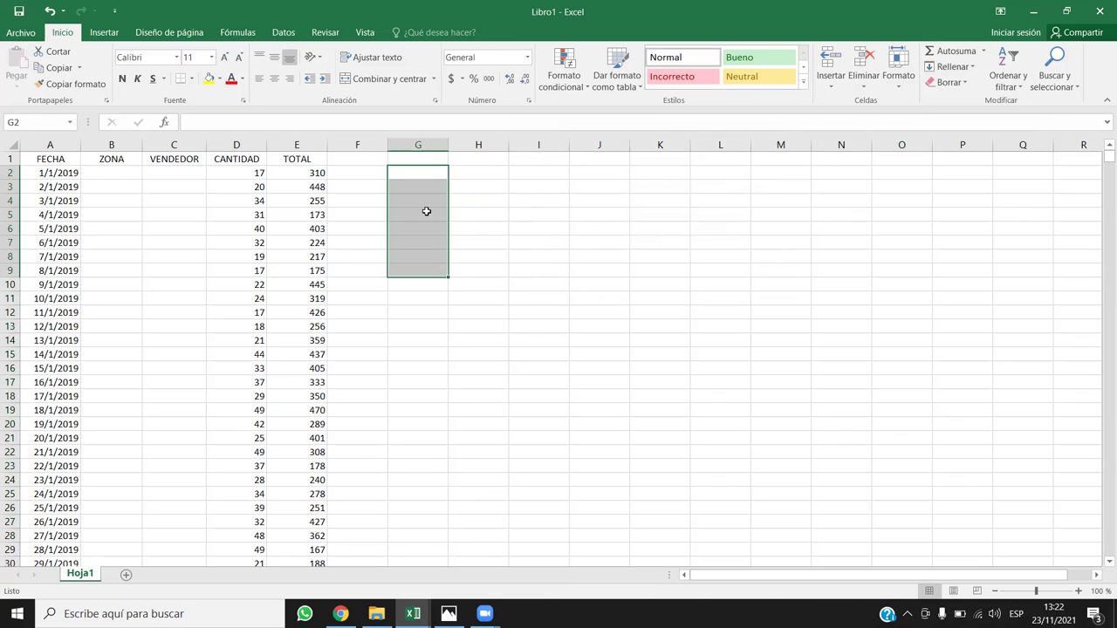
pyautogui.click(480, 235)
pyautogui.moveTo(418, 173); pyautogui.dragTo(419, 272)
pyautogui.click(543, 207)
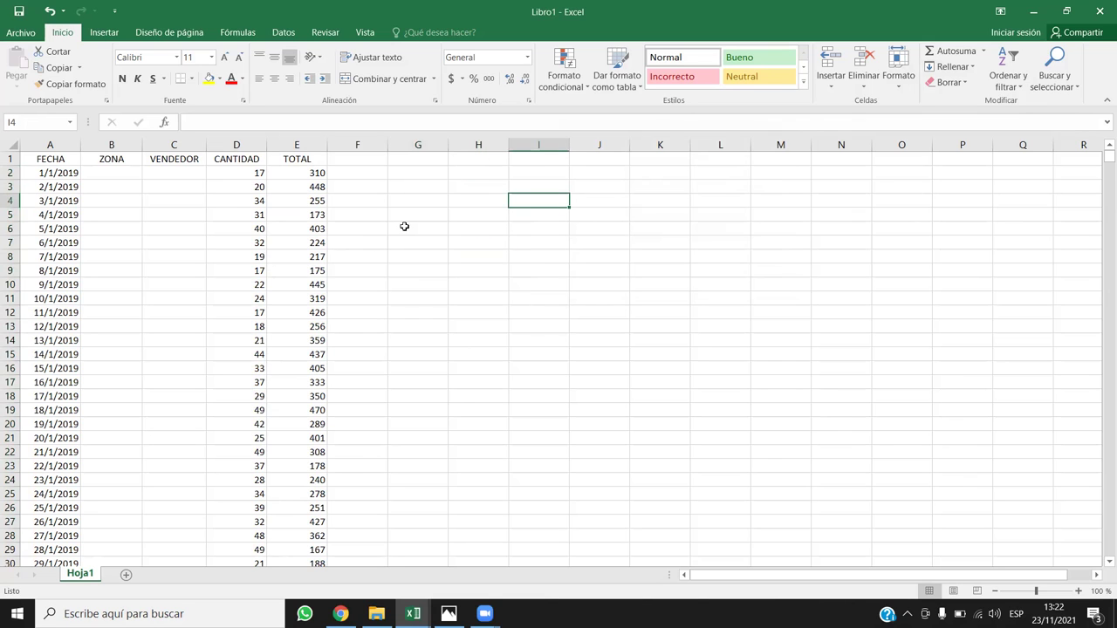
pyautogui.click(178, 173)
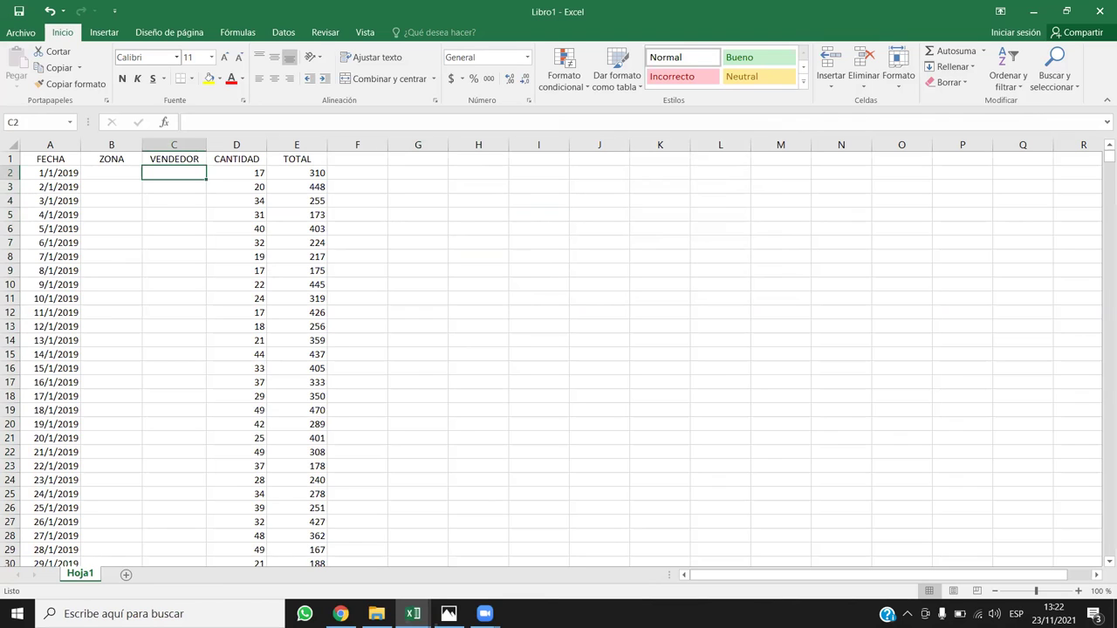
# Create a copy of sheet Hoja1 within Libro1, placed before Hoja1.
pyautogui.rightClick(77, 578)
pyautogui.click(76, 577)
pyautogui.rightClick(79, 580)
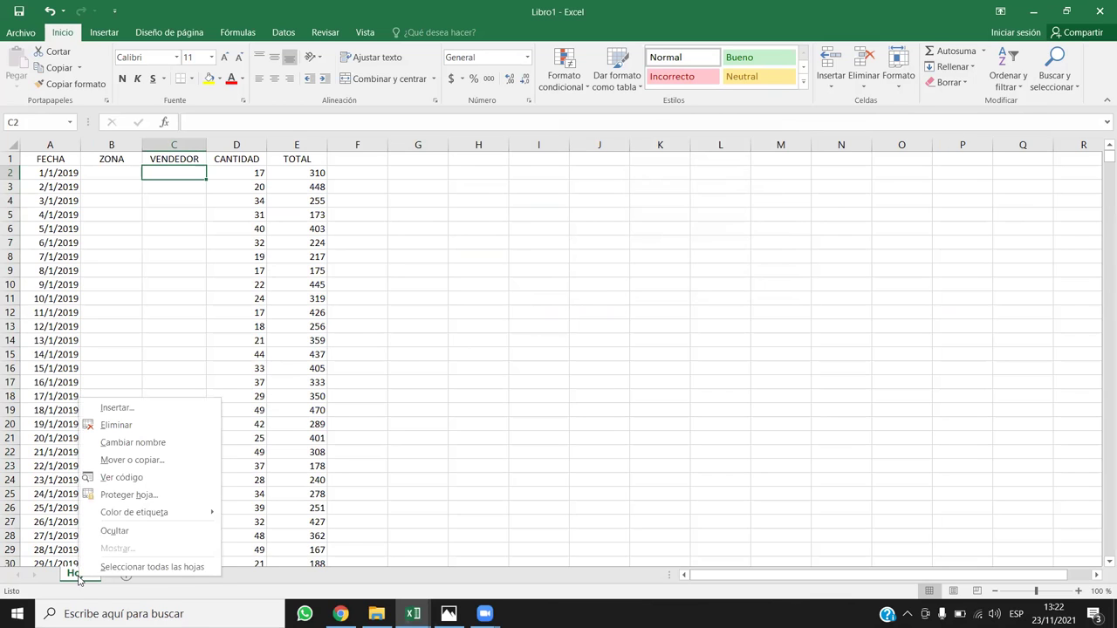
pyautogui.click(135, 462)
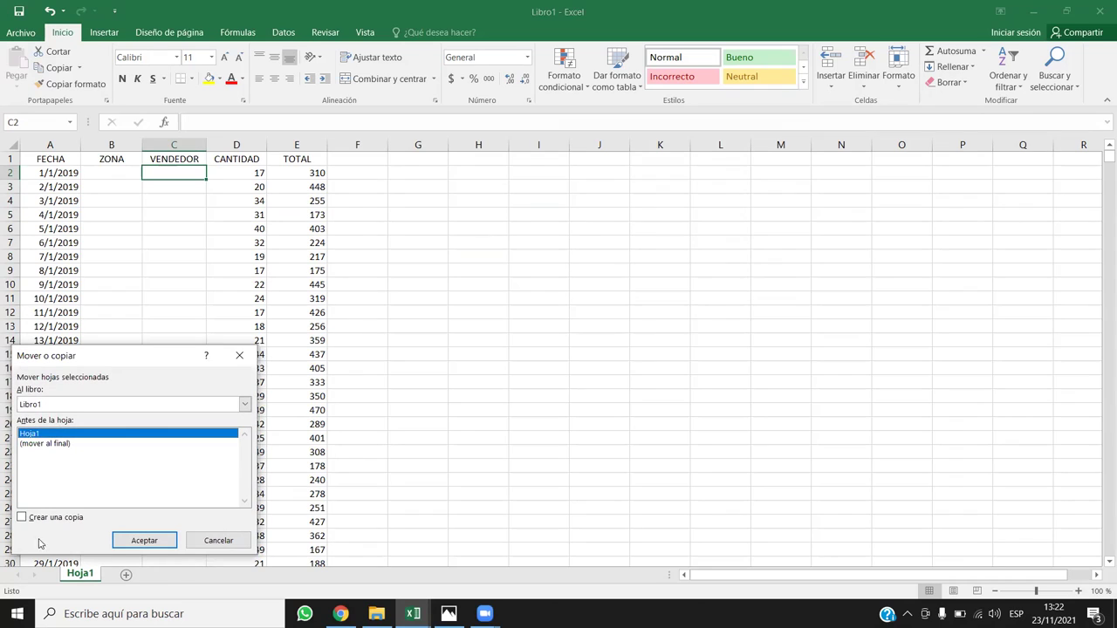
pyautogui.click(23, 518)
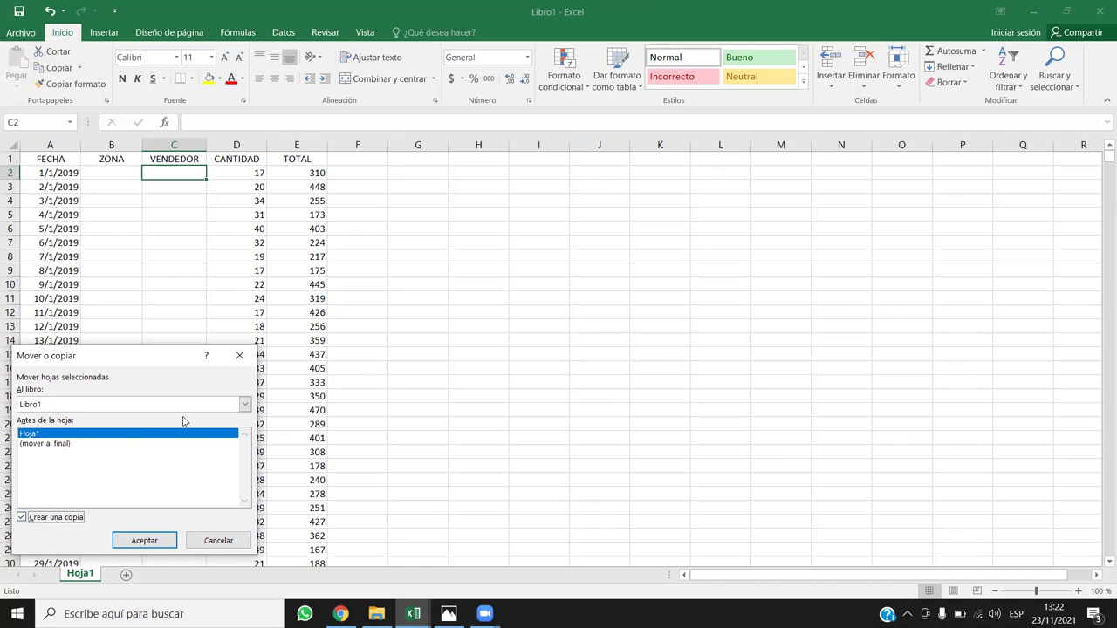
pyautogui.click(246, 405)
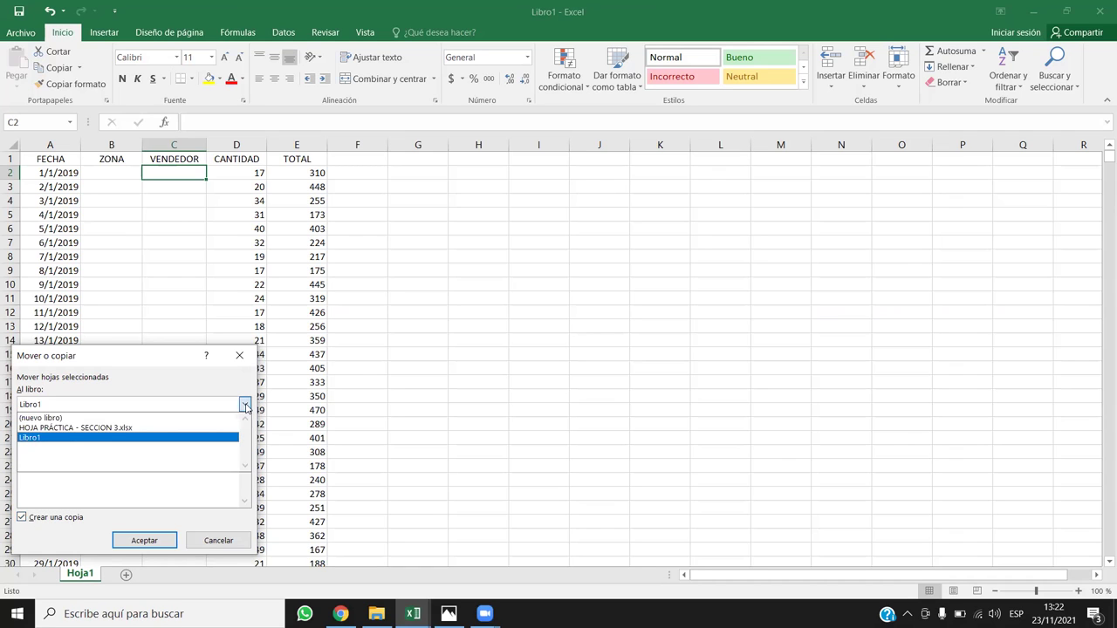
pyautogui.click(245, 405)
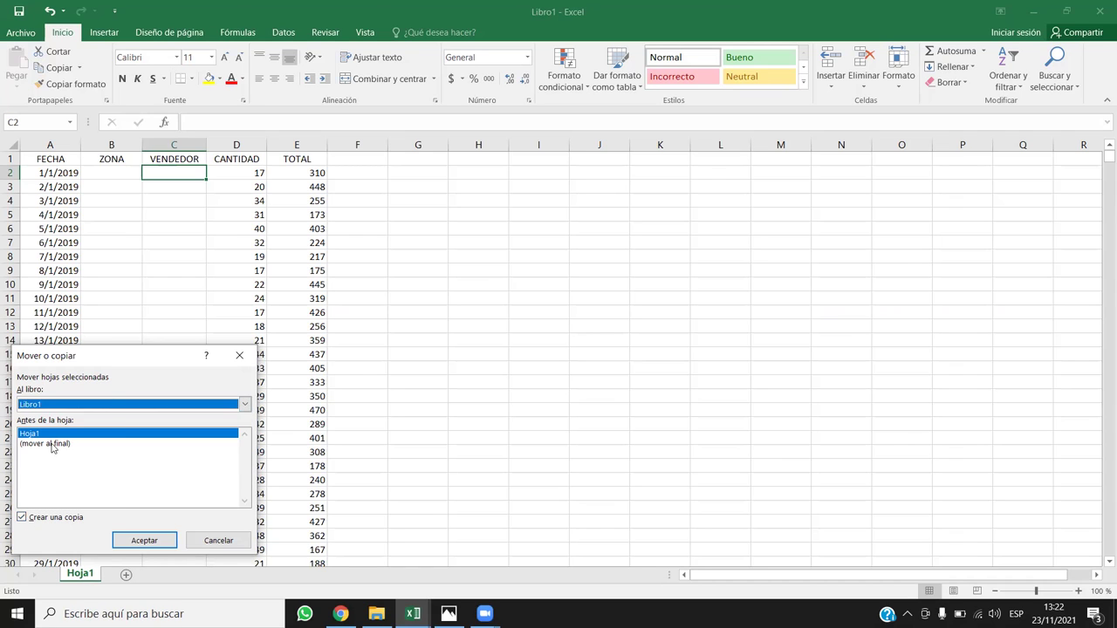
pyautogui.click(158, 543)
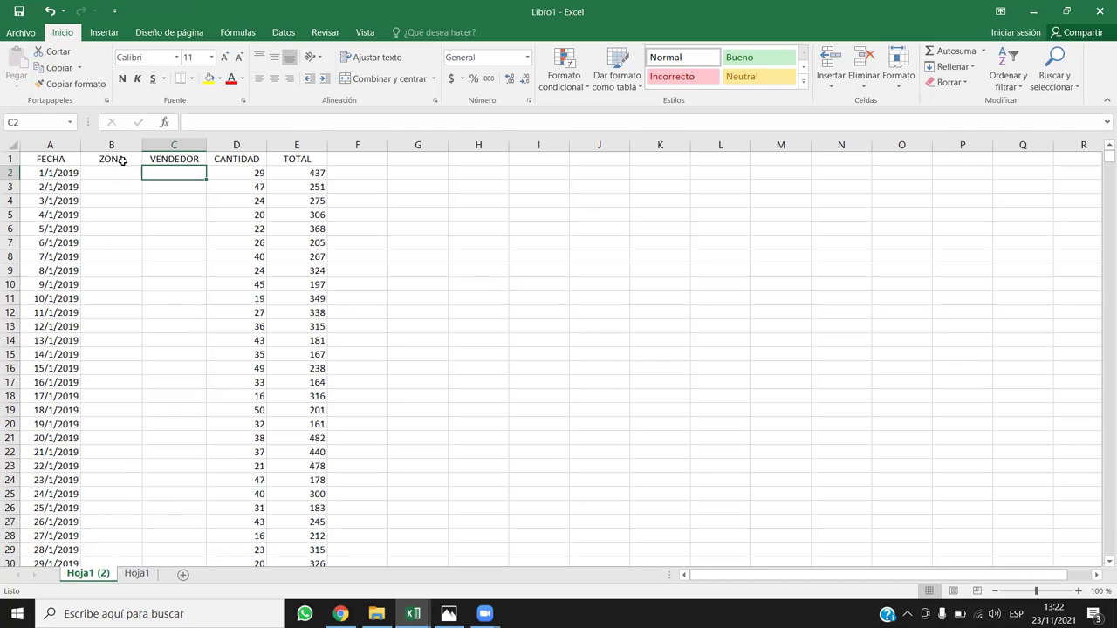
# Examine the random number formula behind the CANTIDAD and TOTAL columns on sheet Hoja1 (2), leaving it unedited.
pyautogui.moveTo(117, 172); pyautogui.dragTo(105, 352)
pyautogui.click(126, 339)
pyautogui.moveTo(245, 175); pyautogui.dragTo(327, 455)
pyautogui.moveTo(194, 122); pyautogui.dragTo(378, 131)
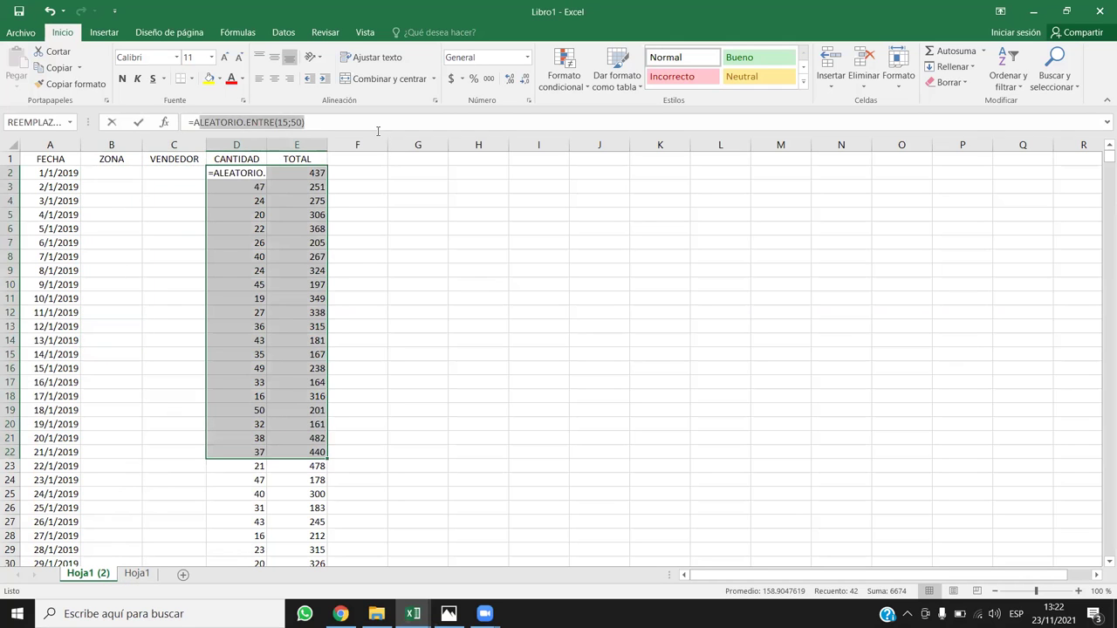
pyautogui.press('Escape')
pyautogui.click(231, 203)
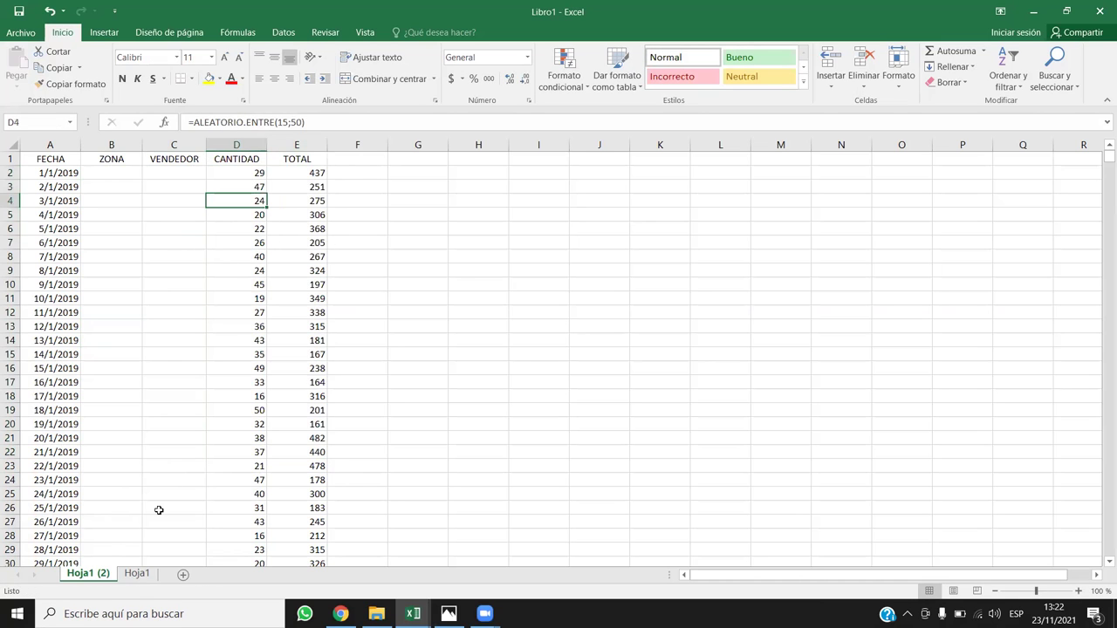
# Compare the random CANTIDAD and TOTAL values on sheets Hoja1 and Hoja1 (2).
pyautogui.click(136, 576)
pyautogui.click(90, 574)
pyautogui.click(136, 576)
pyautogui.click(103, 578)
pyautogui.click(136, 576)
pyautogui.click(96, 574)
pyautogui.click(137, 576)
pyautogui.click(102, 574)
pyautogui.click(91, 574)
pyautogui.click(136, 576)
pyautogui.click(103, 574)
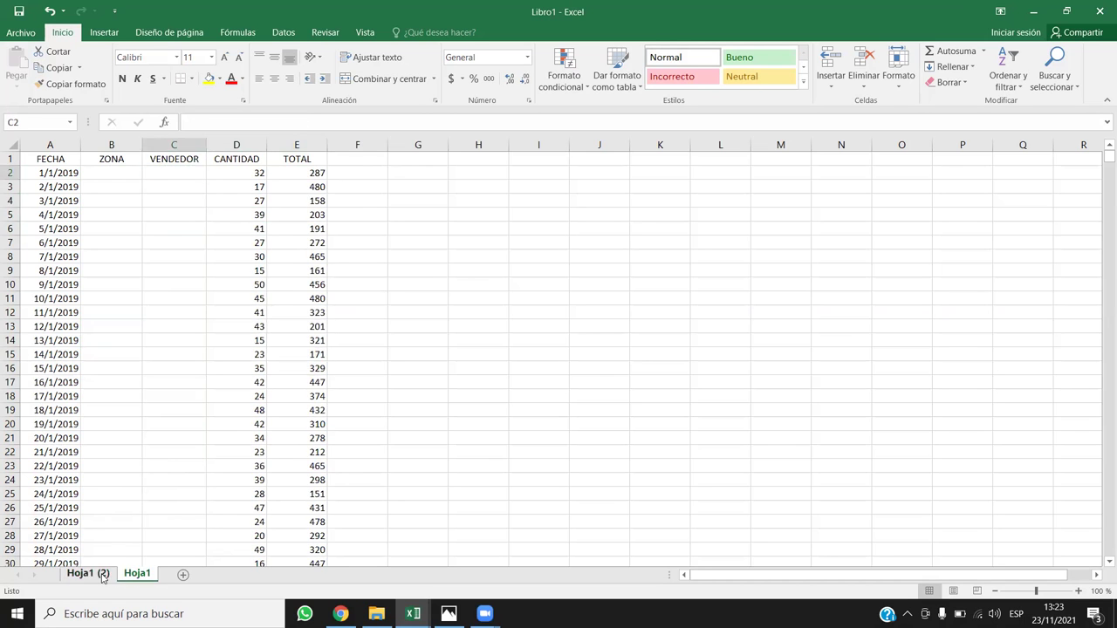
pyautogui.click(96, 575)
pyautogui.click(470, 384)
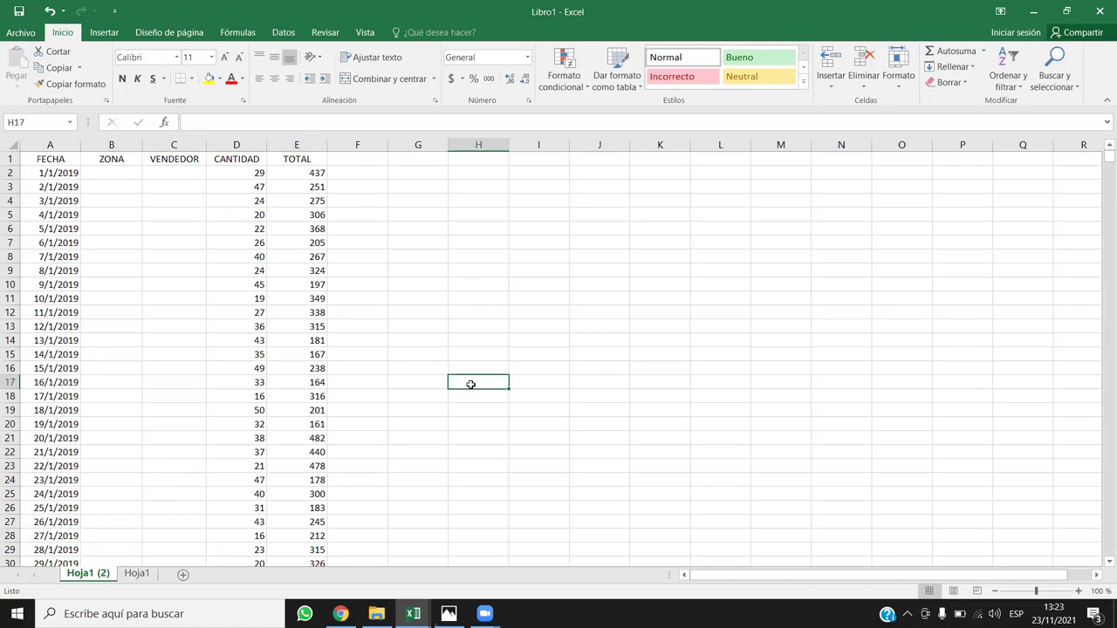
# Recalculate the random values on Hoja1 (2), enter HOLA in J12 as a test, and delete it.
pyautogui.click(576, 311)
pyautogui.press('F9')
pyautogui.press('F9')
pyautogui.write('HOLA')
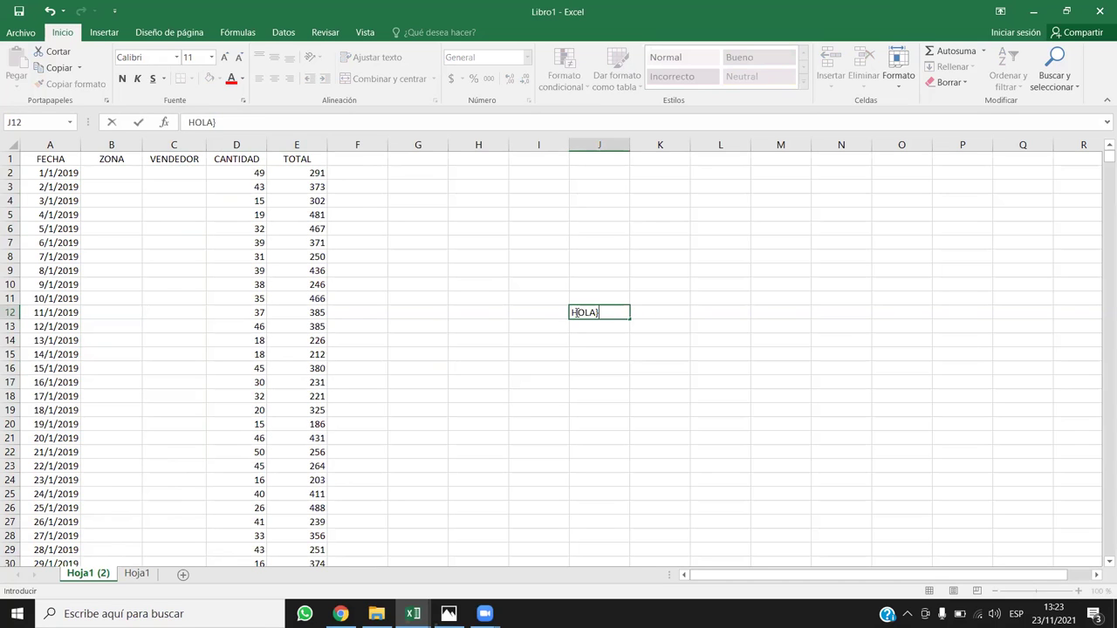
pyautogui.press('Return')
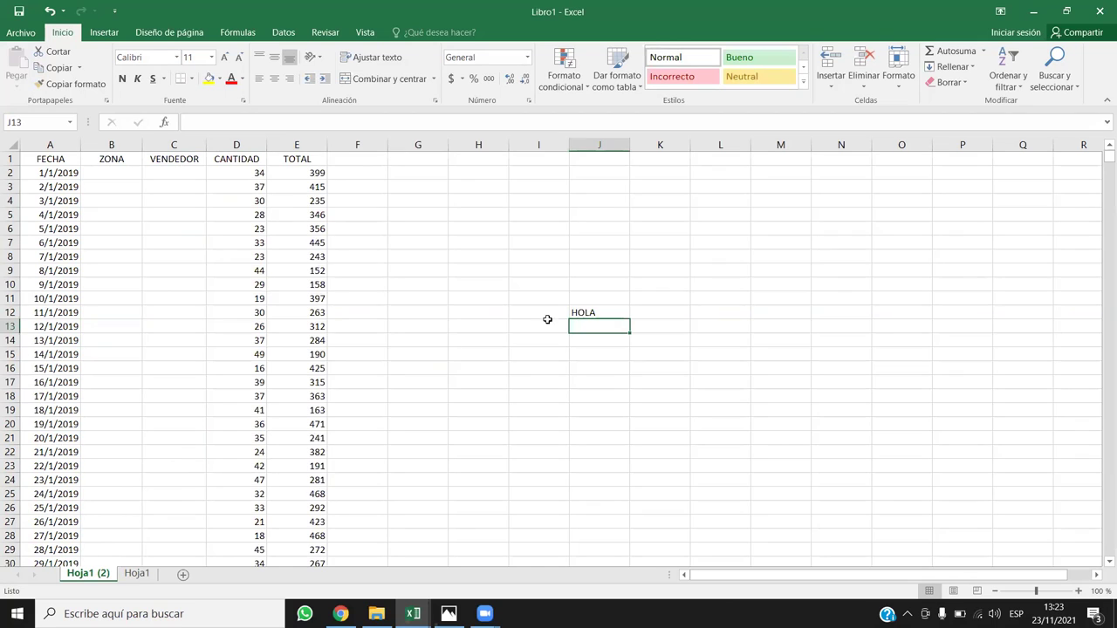
pyautogui.moveTo(262, 199); pyautogui.dragTo(313, 556)
pyautogui.click(588, 316)
pyautogui.press('Delete')
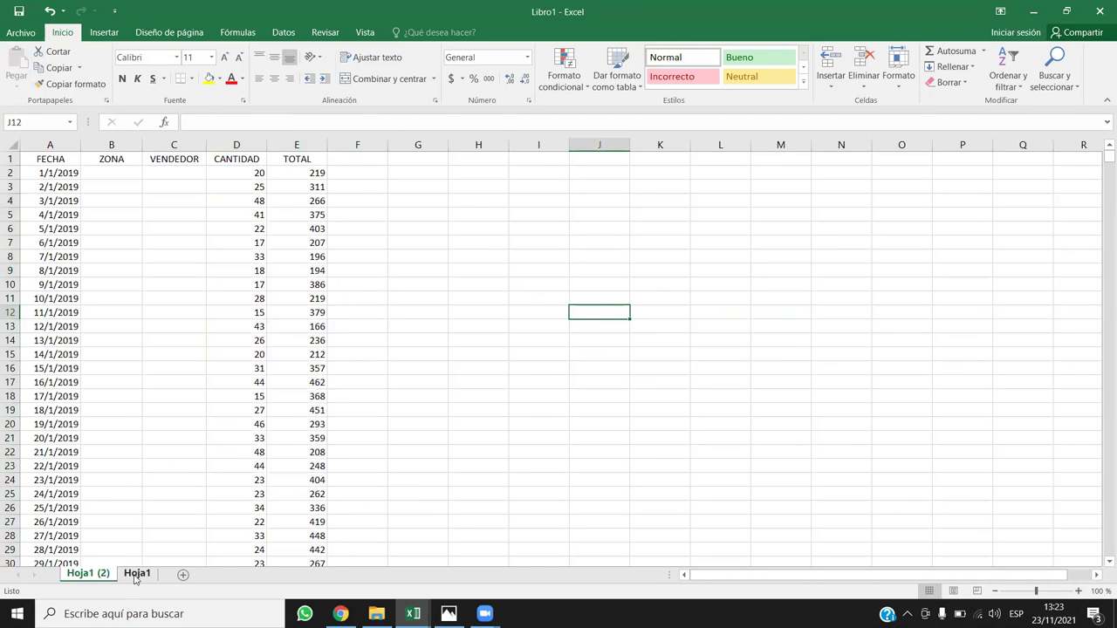
# Create another copy of the sales sheet from Hoja1 (2), placed as the first sheet.
pyautogui.rightClick(86, 576)
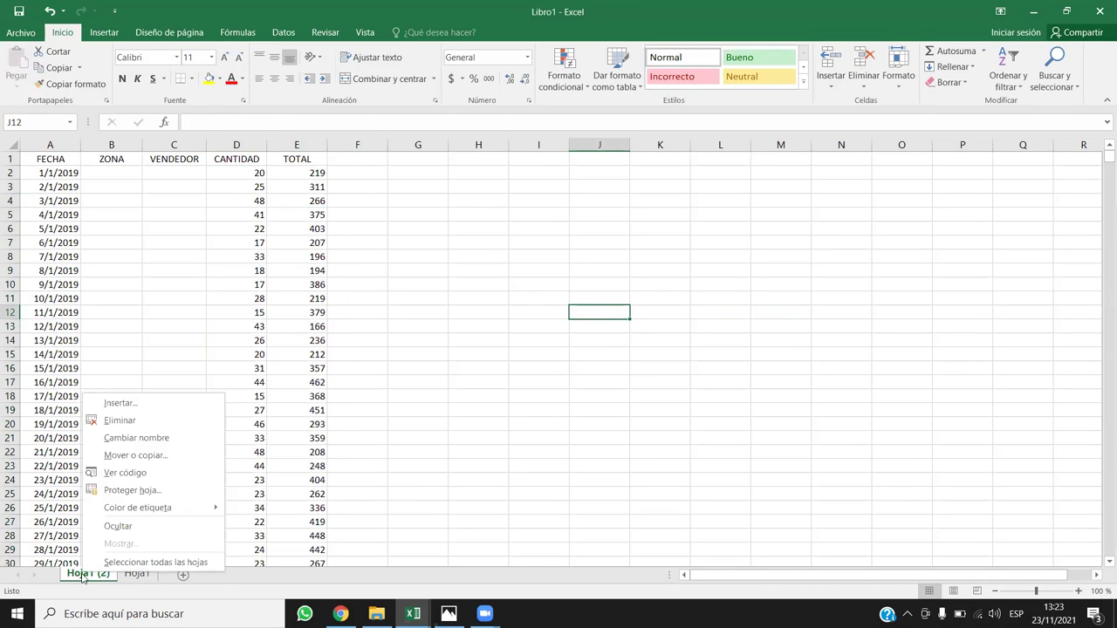
pyautogui.click(142, 455)
pyautogui.click(63, 510)
pyautogui.click(153, 532)
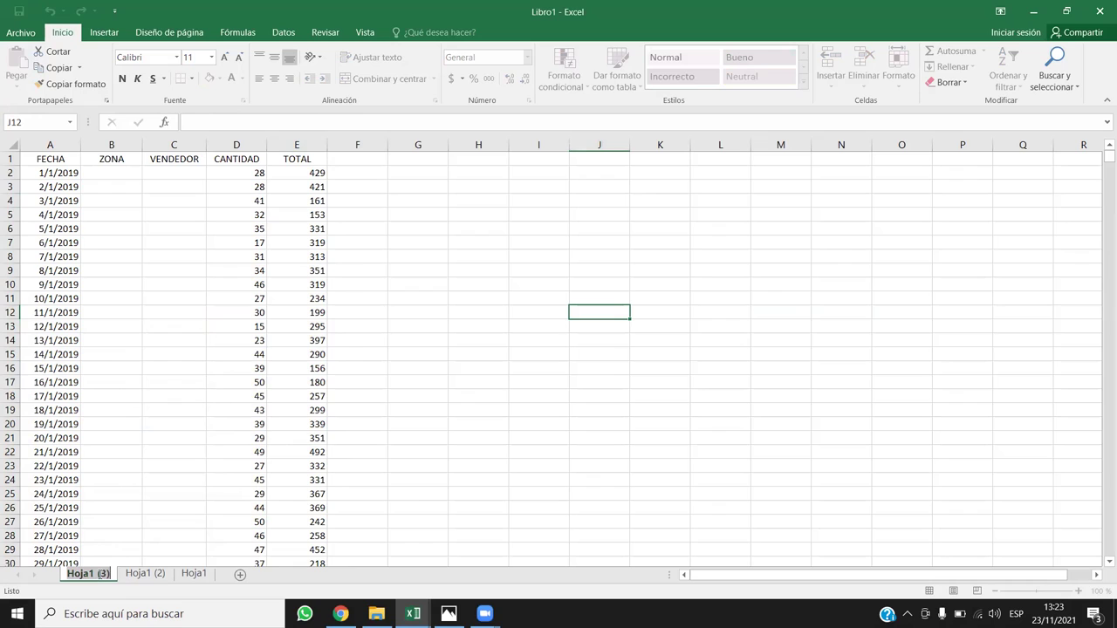
# Rename sheet Hoja1 (3) as Z CENTRAL.
pyautogui.doubleClick(96, 574)
pyautogui.write('Z CEN')
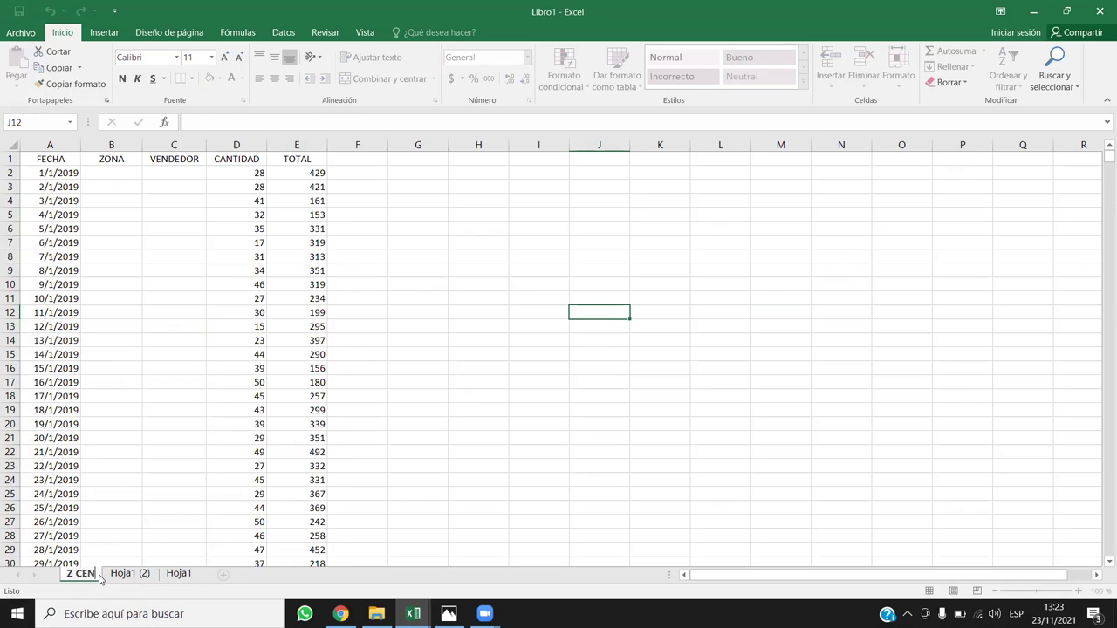
pyautogui.write('TRO')
pyautogui.press('Return')
pyautogui.press('BackSpace')
pyautogui.write('AL')
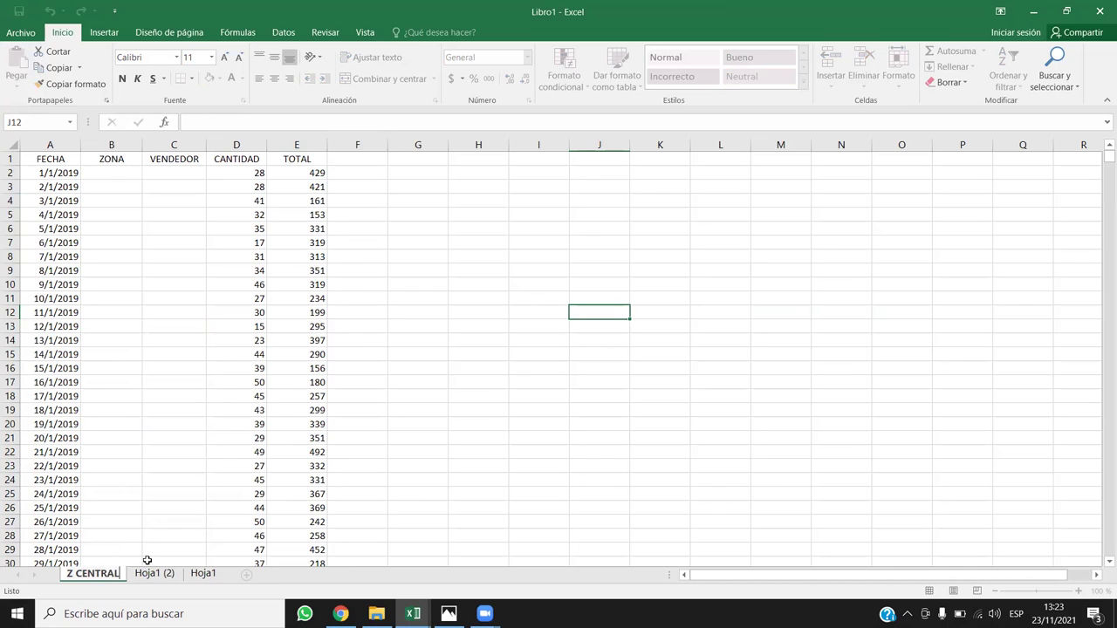
# Rename sheet Hoja1 (2) as Z ORIENTAL.
pyautogui.click(160, 573)
pyautogui.doubleClick(166, 575)
pyautogui.write('Z')
pyautogui.write(' ORIENTA')
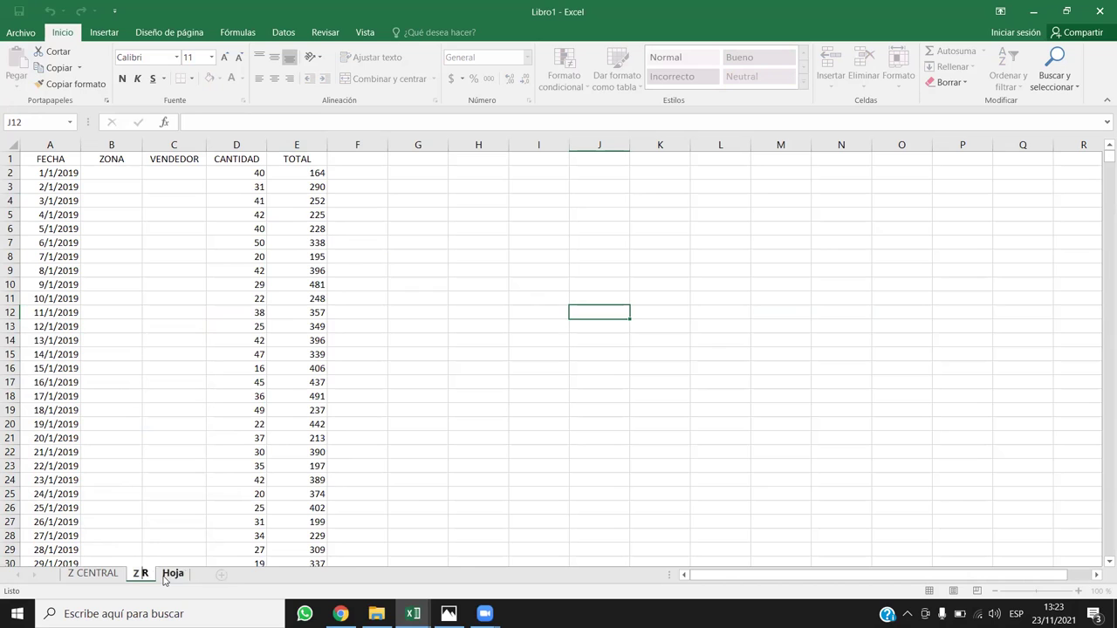
pyautogui.write('L')
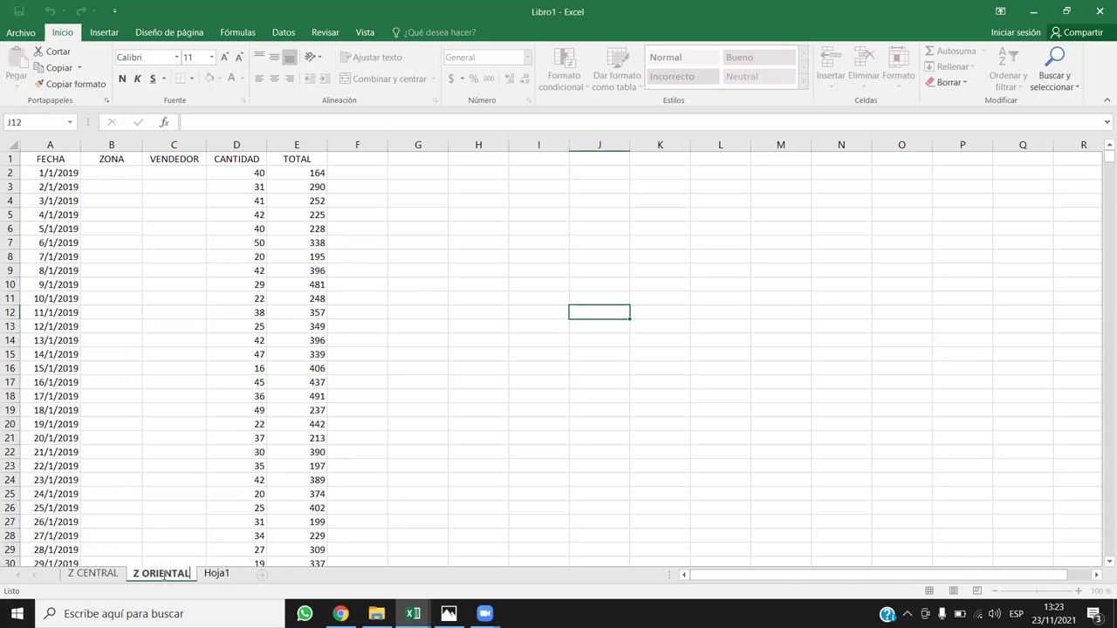
# Rename sheet Hoja1 as Z OCCIDENTAL.
pyautogui.doubleClick(214, 575)
pyautogui.write('Z')
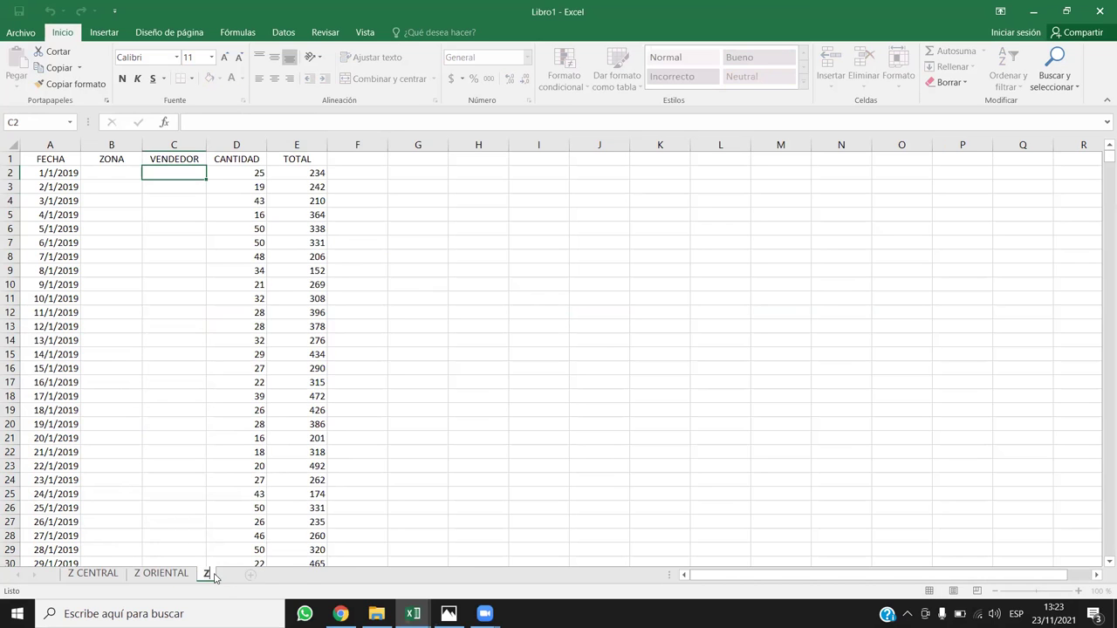
pyautogui.write(' OCCIDENTAR')
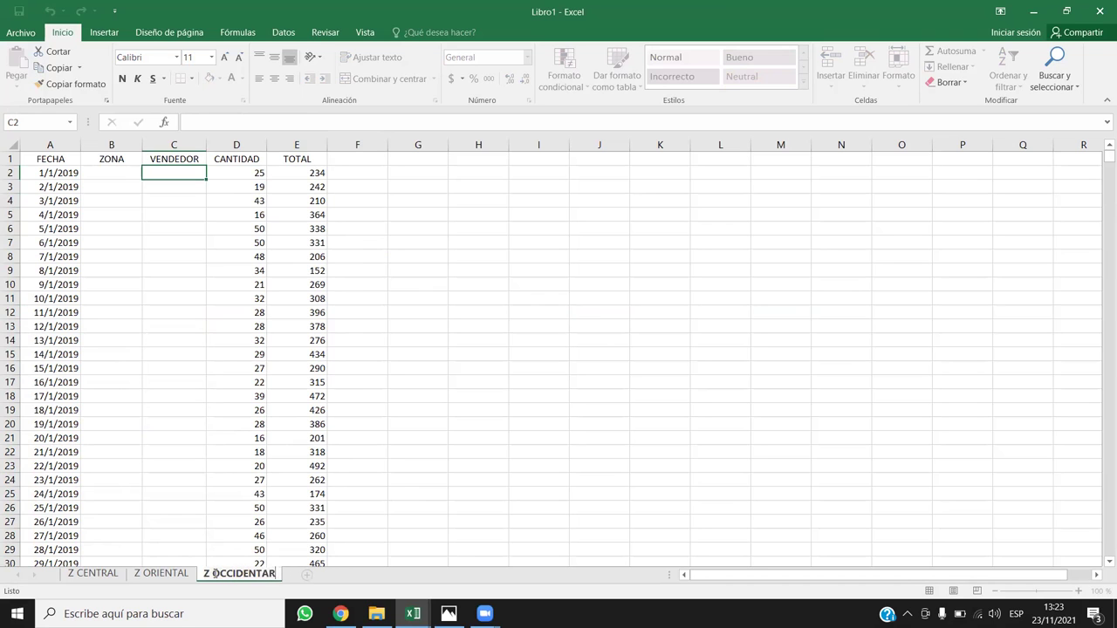
pyautogui.press('BackSpace')
pyautogui.write('L')
pyautogui.press('Return')
pyautogui.click(539, 452)
pyautogui.click(103, 573)
pyautogui.click(238, 573)
pyautogui.click(93, 573)
pyautogui.click(160, 573)
pyautogui.click(229, 577)
# Copy the word CENTRAL from the Z CENTRAL sheet's name into cell B2 under ZONA.
pyautogui.click(103, 576)
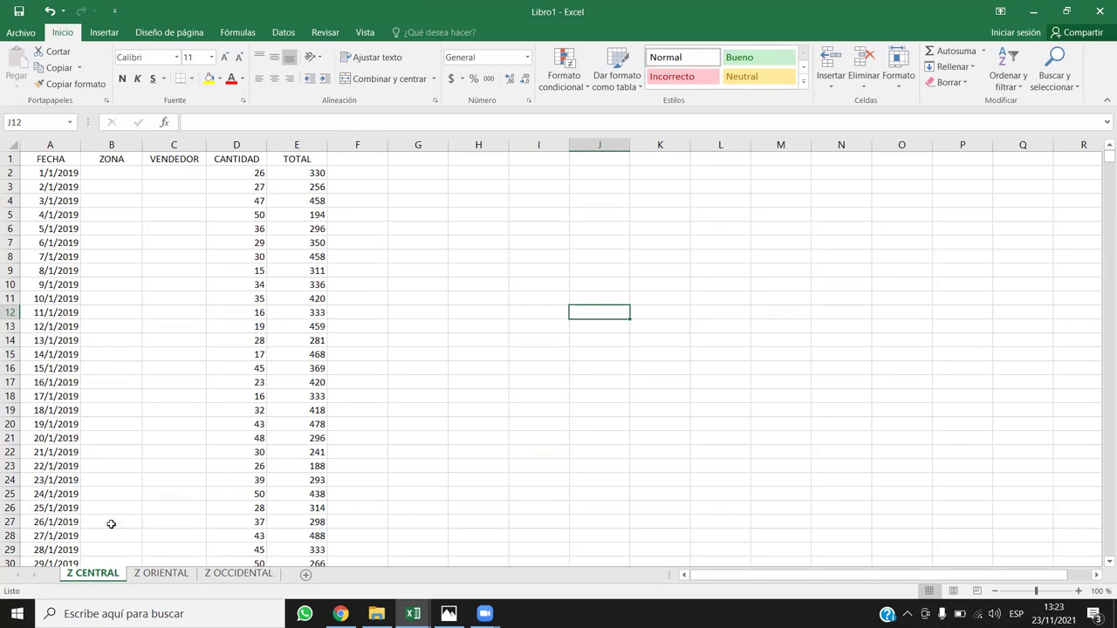
pyautogui.doubleClick(93, 574)
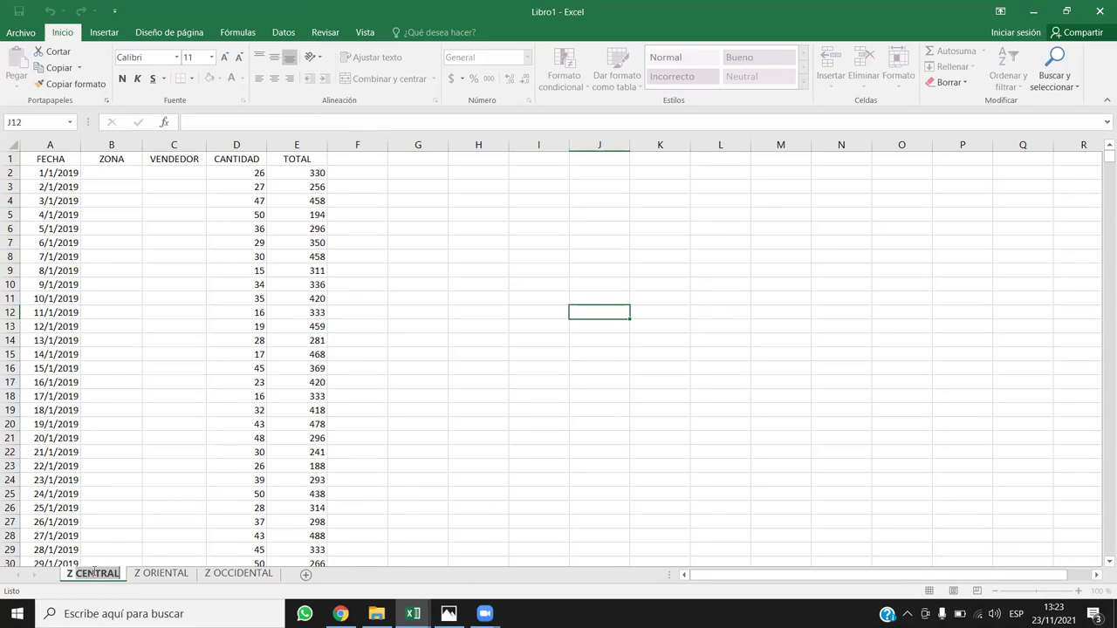
pyautogui.click(161, 283)
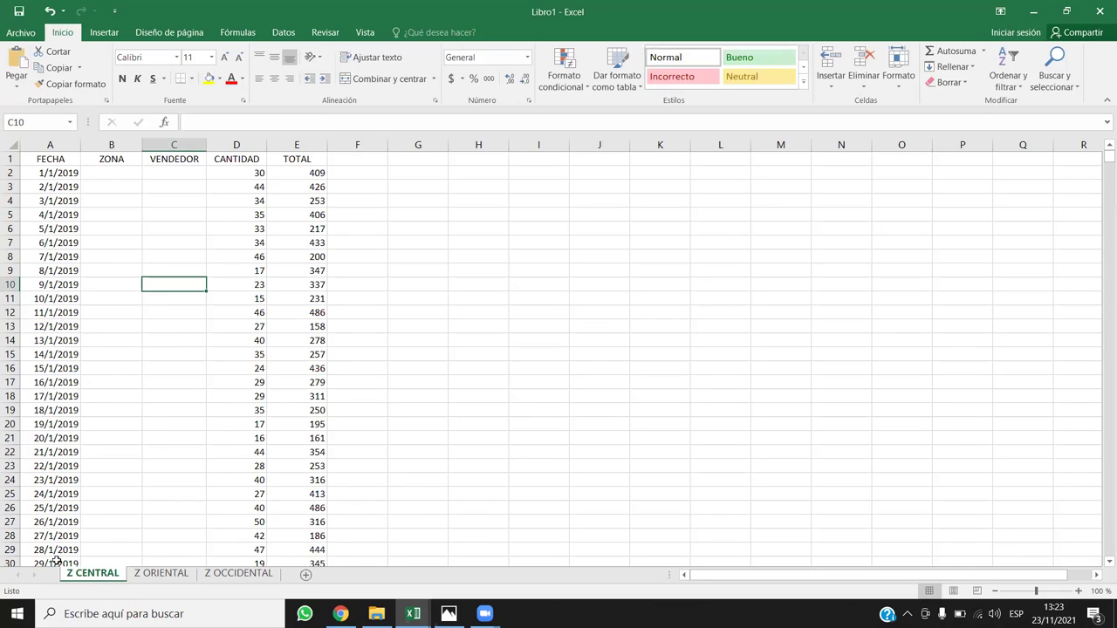
pyautogui.click(127, 177)
pyautogui.write('CENTRAL')
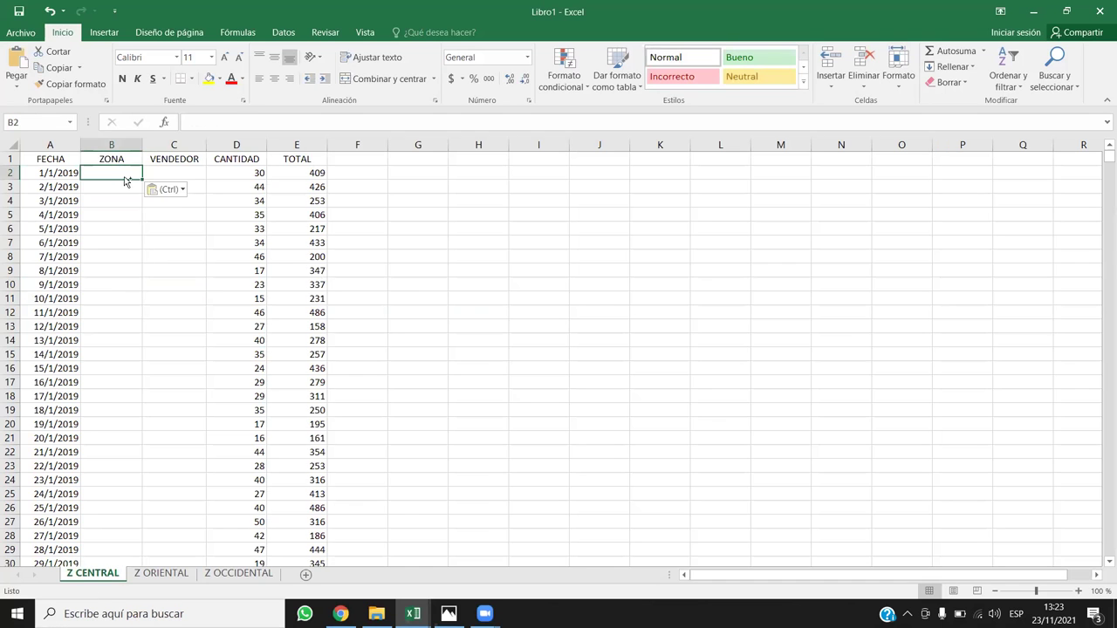
# Try filling CENTRAL from B2 down the ZONA column, undo the fill, and reselect B2.
pyautogui.doubleClick(143, 179)
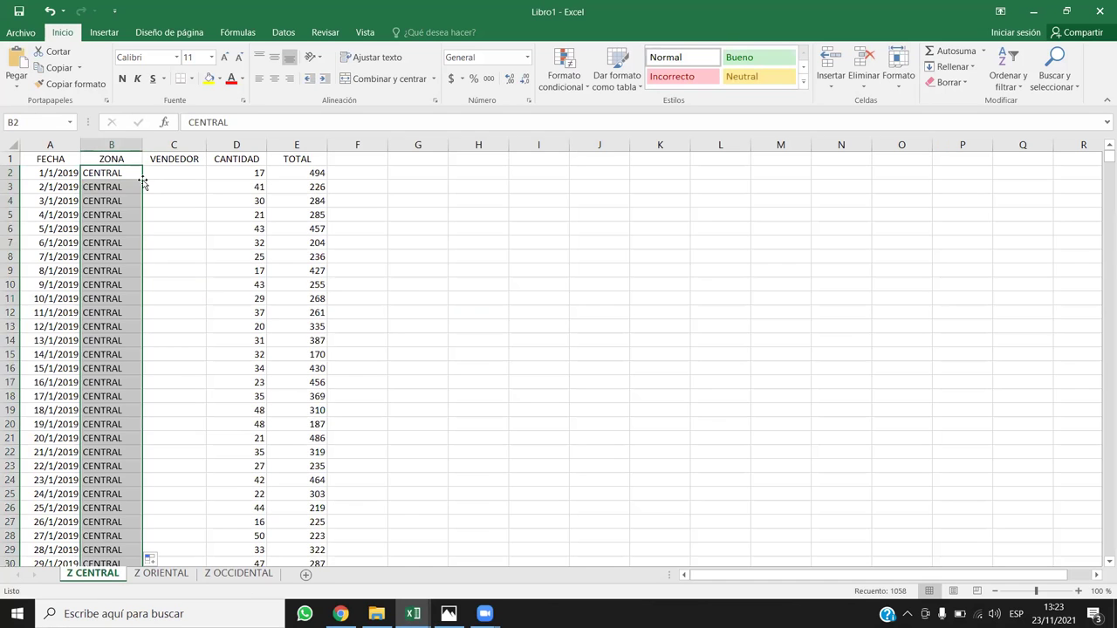
pyautogui.hotkey('ctrl', 'z')
pyautogui.click(122, 200)
pyautogui.click(120, 172)
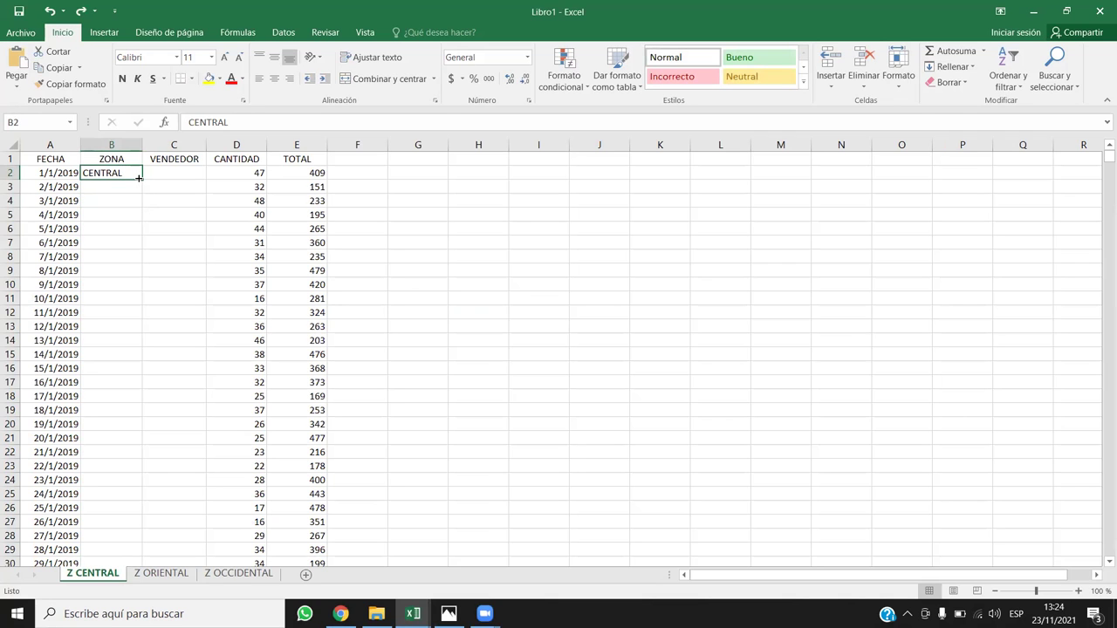
# Fill CENTRAL from B2 down the ZONA column of the Z CENTRAL sheet and check how far the fill reaches.
pyautogui.doubleClick(139, 178)
pyautogui.click(130, 214)
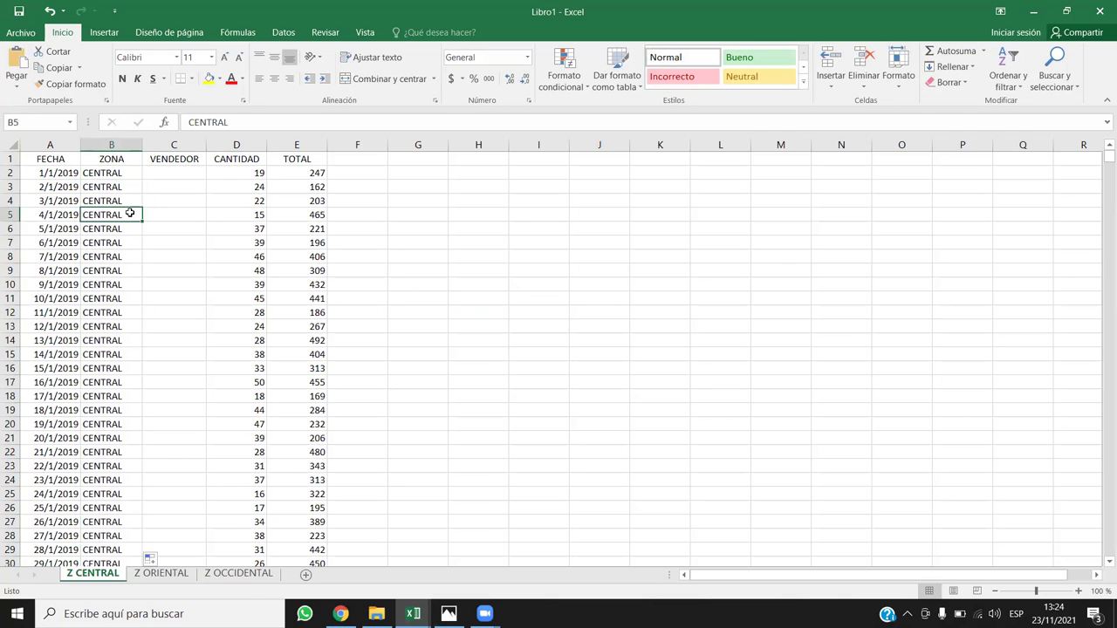
pyautogui.hotkey('ctrl', 'Down')
pyautogui.hotkey('ctrl', 'Up')
pyautogui.press('Down')
pyautogui.press('Down')
pyautogui.press('Right')
pyautogui.press('Up')
pyautogui.press('Left')
pyautogui.press('Right')
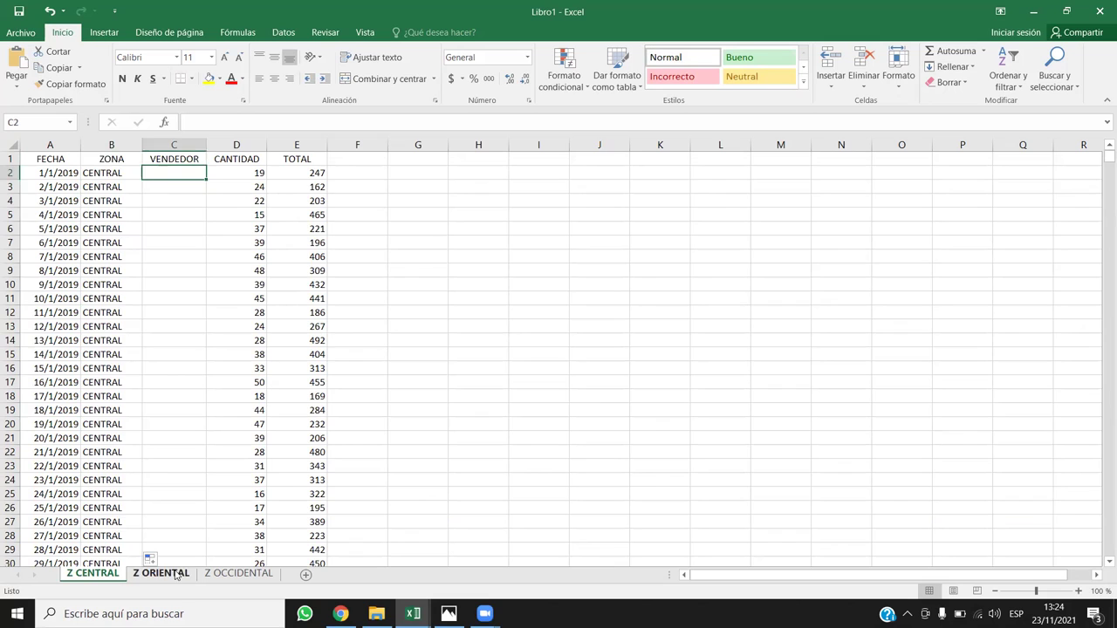
# Copy the word ORIENTAL from the Z ORIENTAL sheet's name into its cell B2 and fill it down the ZONA column.
pyautogui.click(174, 574)
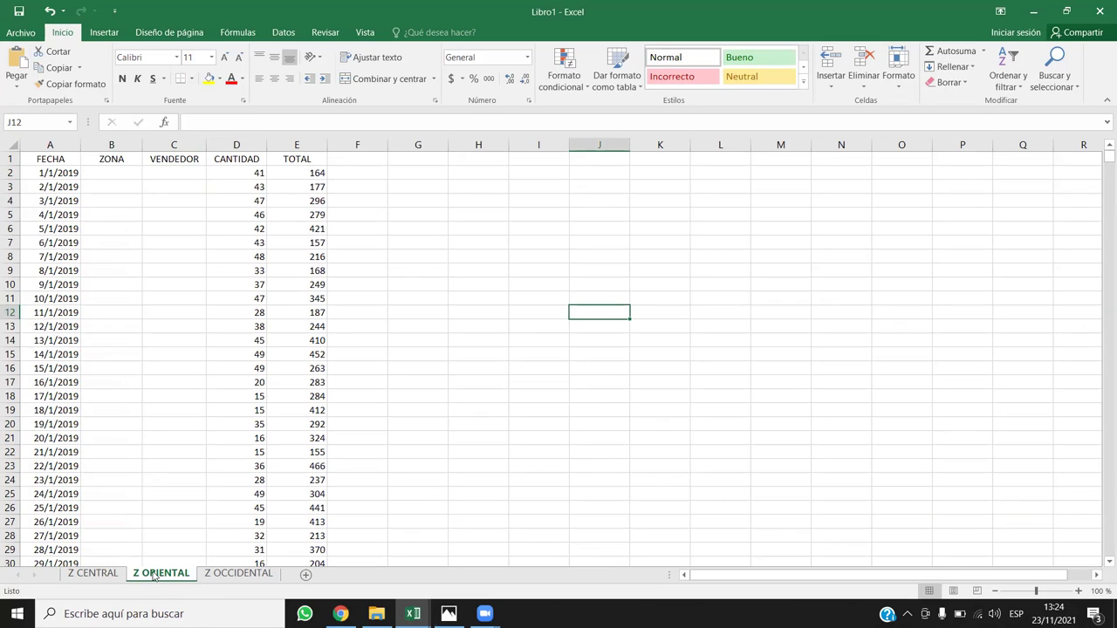
pyautogui.doubleClick(154, 575)
pyautogui.hotkey('ctrl', 'c')
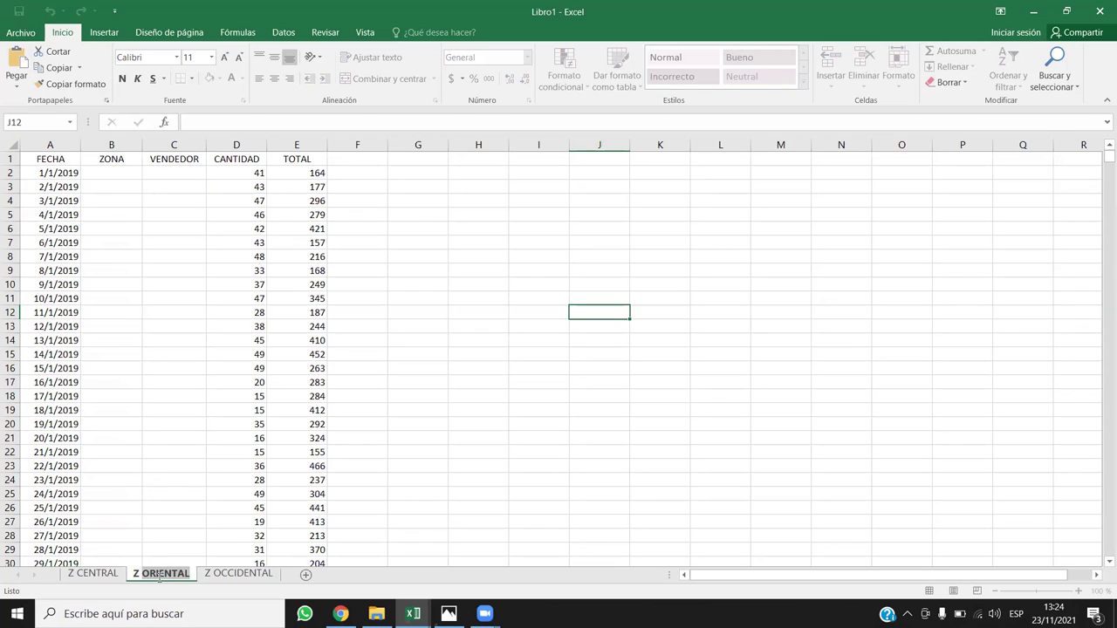
pyautogui.click(121, 171)
pyautogui.hotkey('ctrl', 'v')
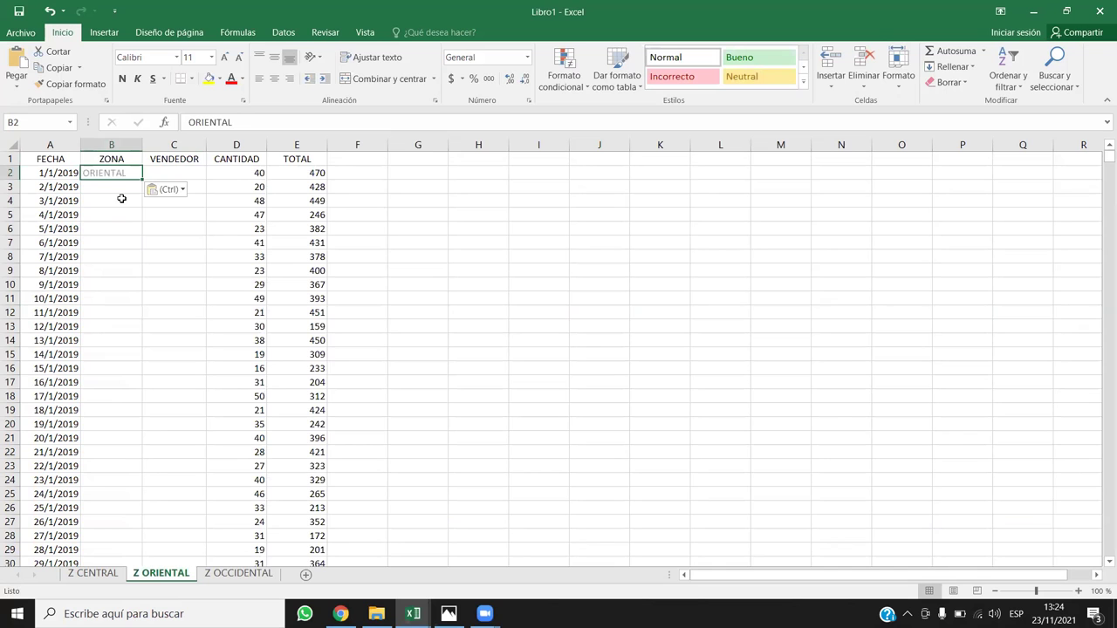
pyautogui.doubleClick(140, 176)
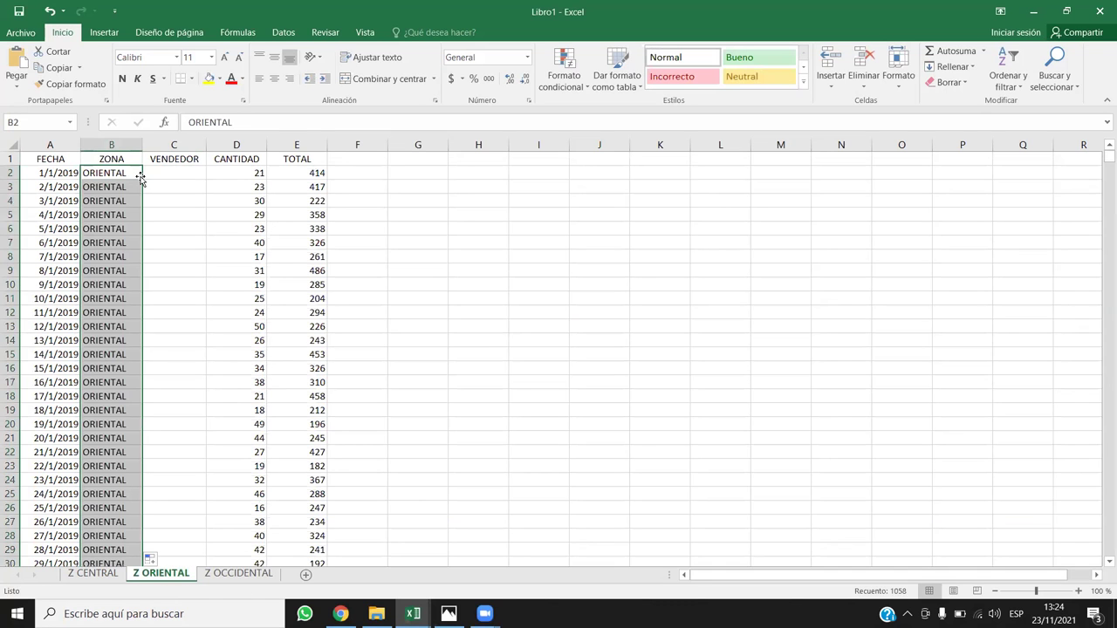
# Enter OCCIDENTAL in cell B2 of the Z OCCIDENTAL sheet and fill it down the ZONA column.
pyautogui.click(238, 573)
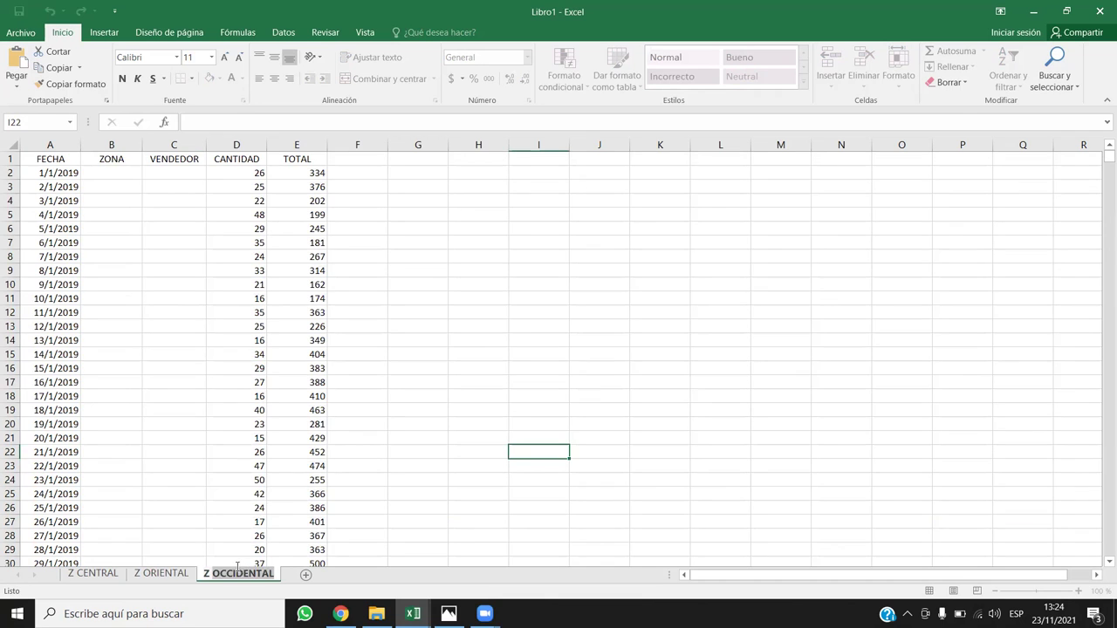
pyautogui.click(110, 171)
pyautogui.write('OCCIDENTAL')
pyautogui.doubleClick(141, 179)
pyautogui.click(124, 329)
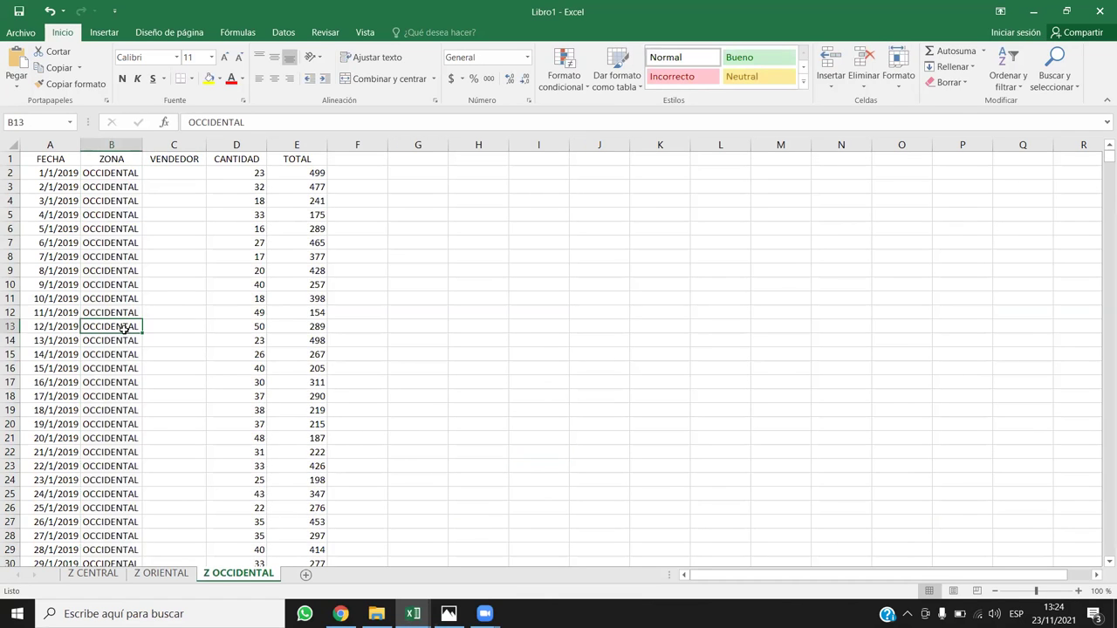
pyautogui.hotkey('ctrl', 'Down')
pyautogui.hotkey('ctrl', 'Up')
pyautogui.press('Right')
pyautogui.press('Down')
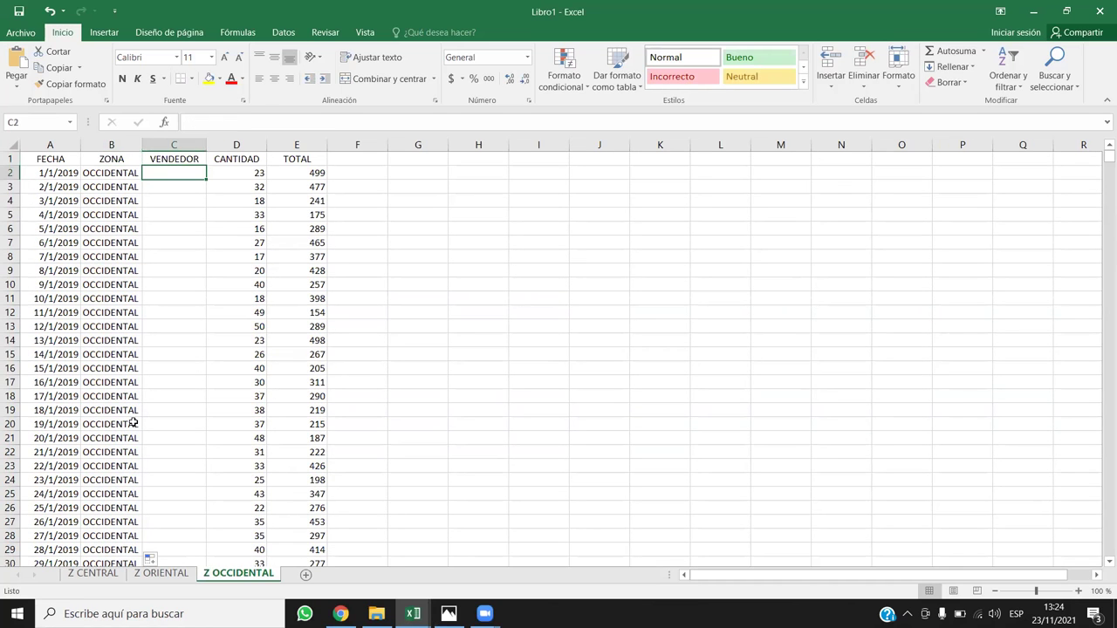
# Review the data on the Z CENTRAL, Z ORIENTAL and Z OCCIDENTAL sheets, comparing their ZONA columns.
pyautogui.click(95, 573)
pyautogui.click(157, 573)
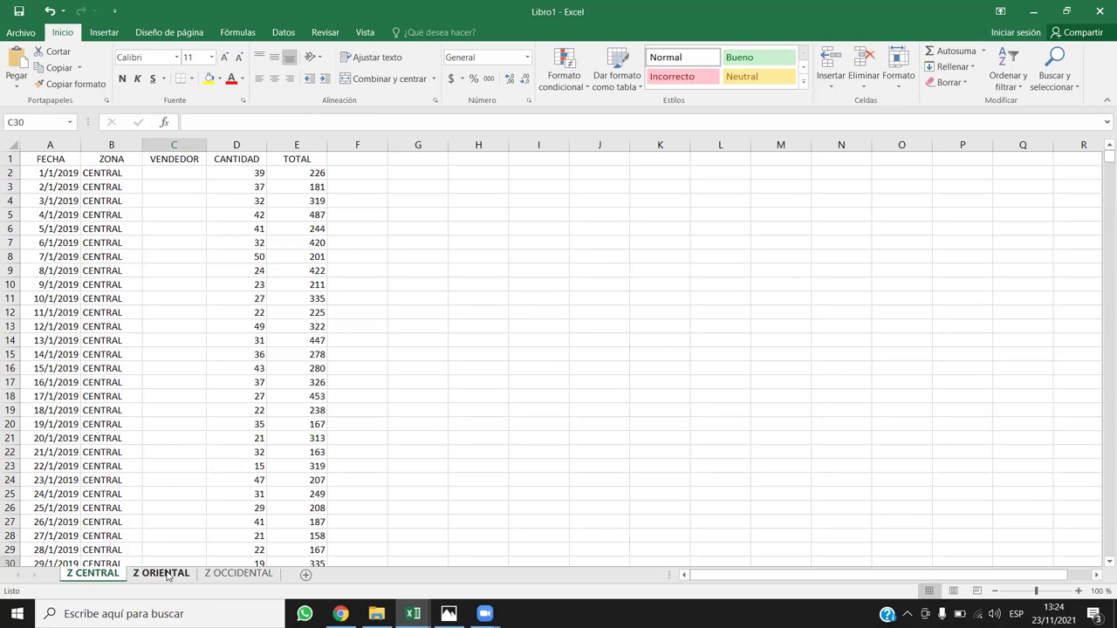
pyautogui.hotkey('ctrl', 'pagedown')
pyautogui.click(113, 576)
pyautogui.hotkey('ctrl', 'pagedown')
pyautogui.hotkey('ctrl', 'pagedown')
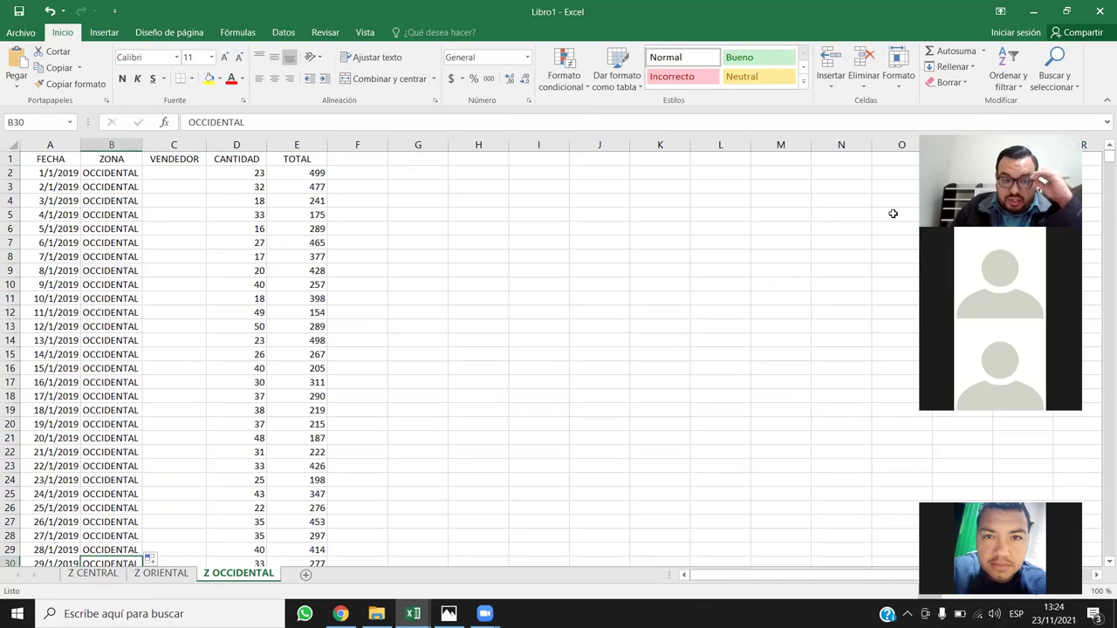
pyautogui.rightClick(161, 574)
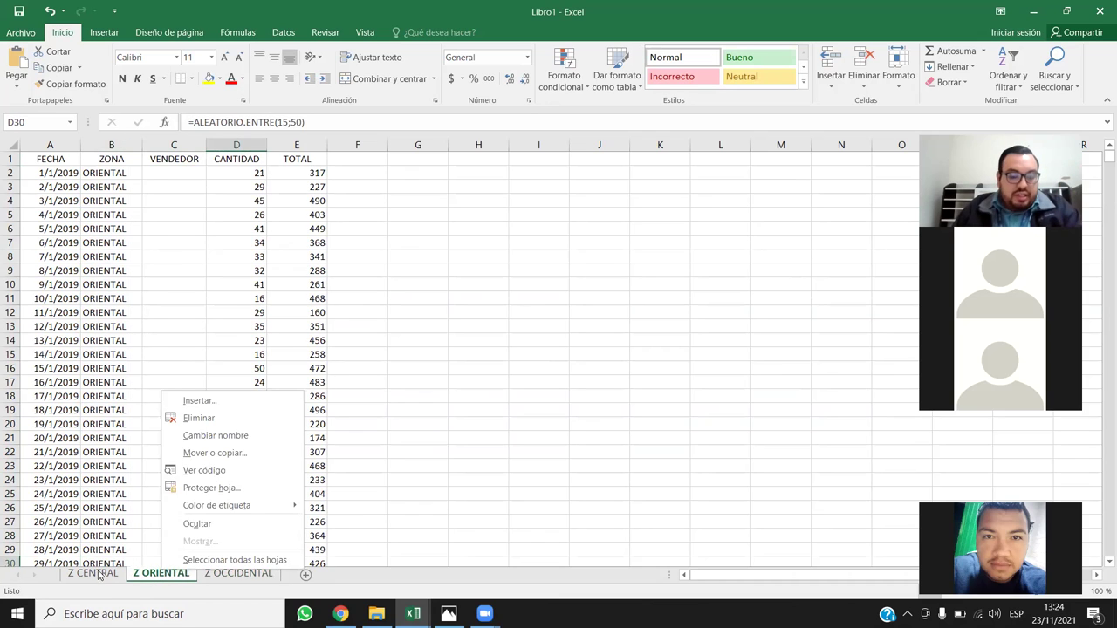
pyautogui.click(338, 455)
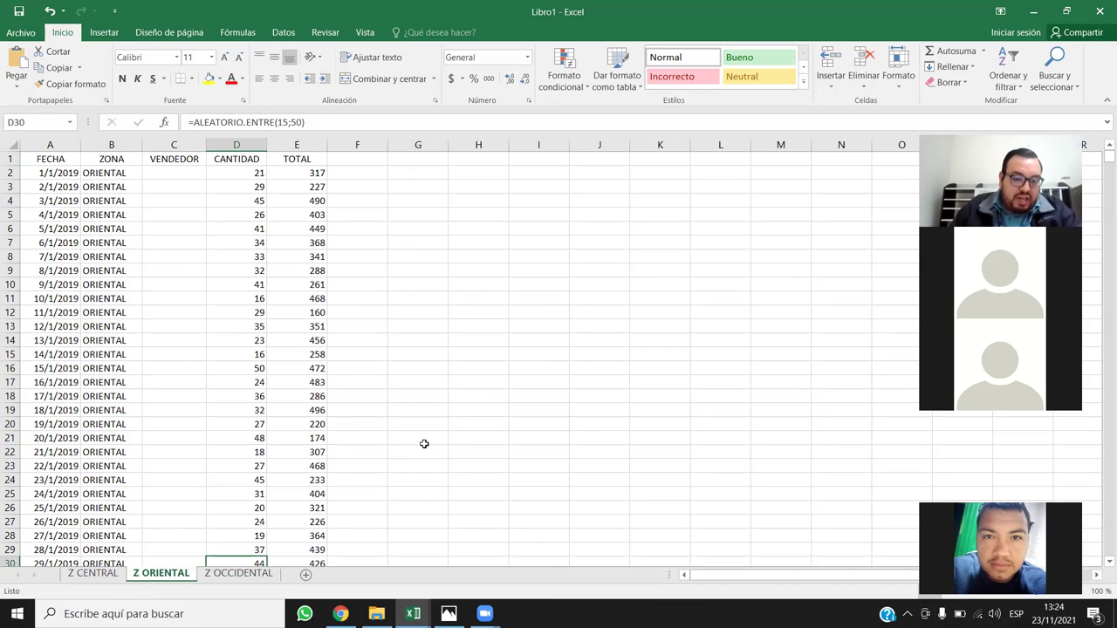
pyautogui.click(91, 573)
pyautogui.click(239, 574)
pyautogui.click(654, 254)
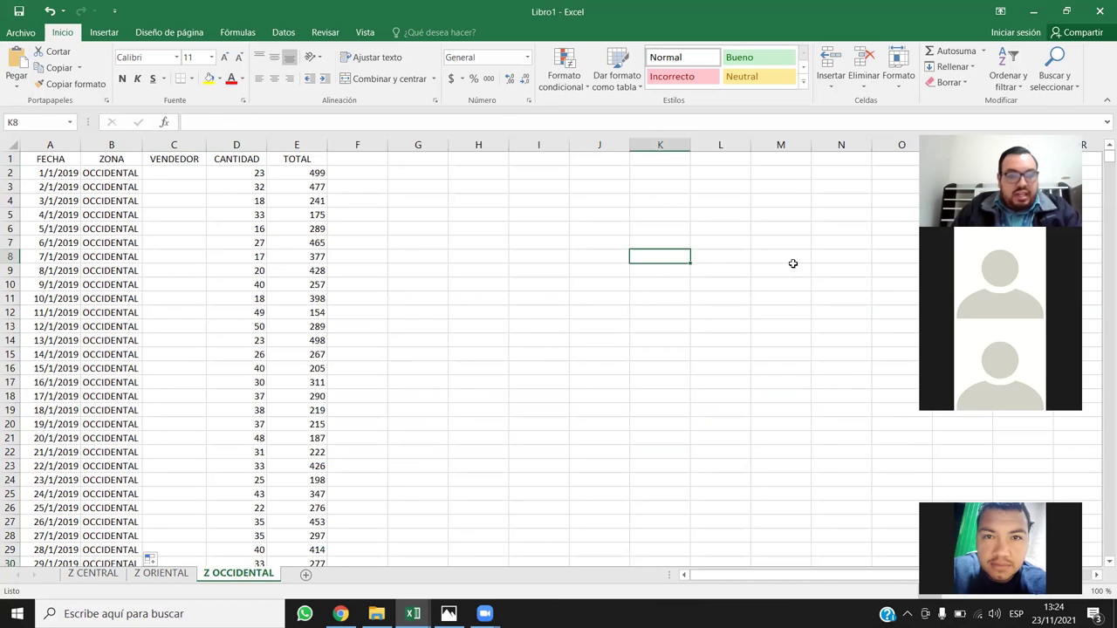
# Group the Z CENTRAL, Z ORIENTAL and Z OCCIDENTAL sheets and create copies of them before Z CENTRAL.
pyautogui.click(82, 574)
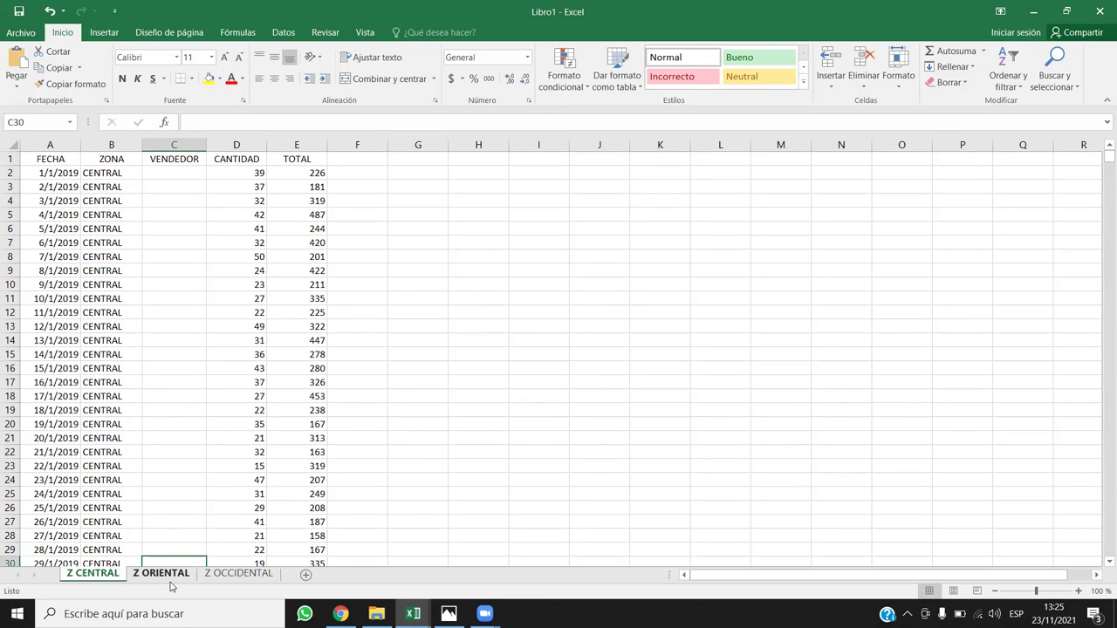
pyautogui.click(149, 522)
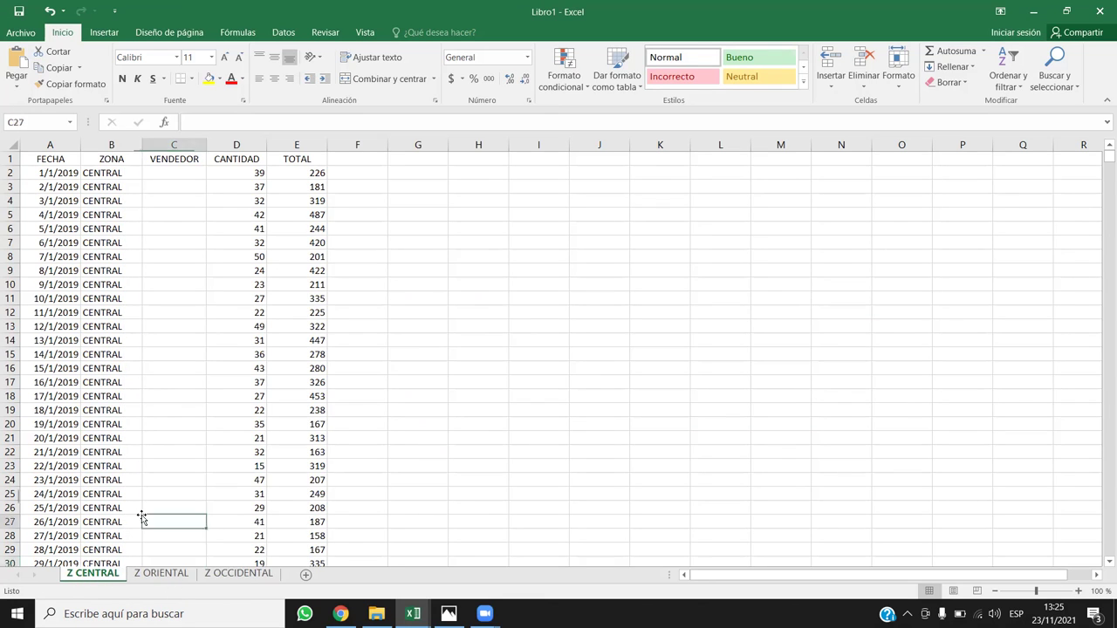
pyautogui.keyDown('ctrl'); pyautogui.click(161, 574); pyautogui.keyUp('ctrl')
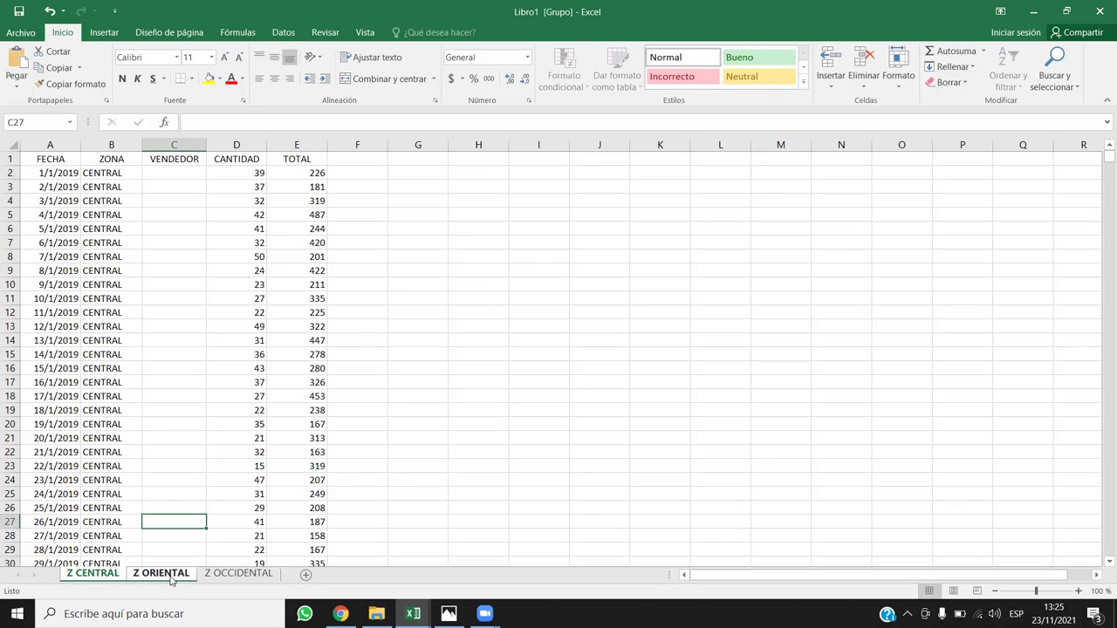
pyautogui.keyDown('ctrl'); pyautogui.click(240, 575); pyautogui.keyUp('ctrl')
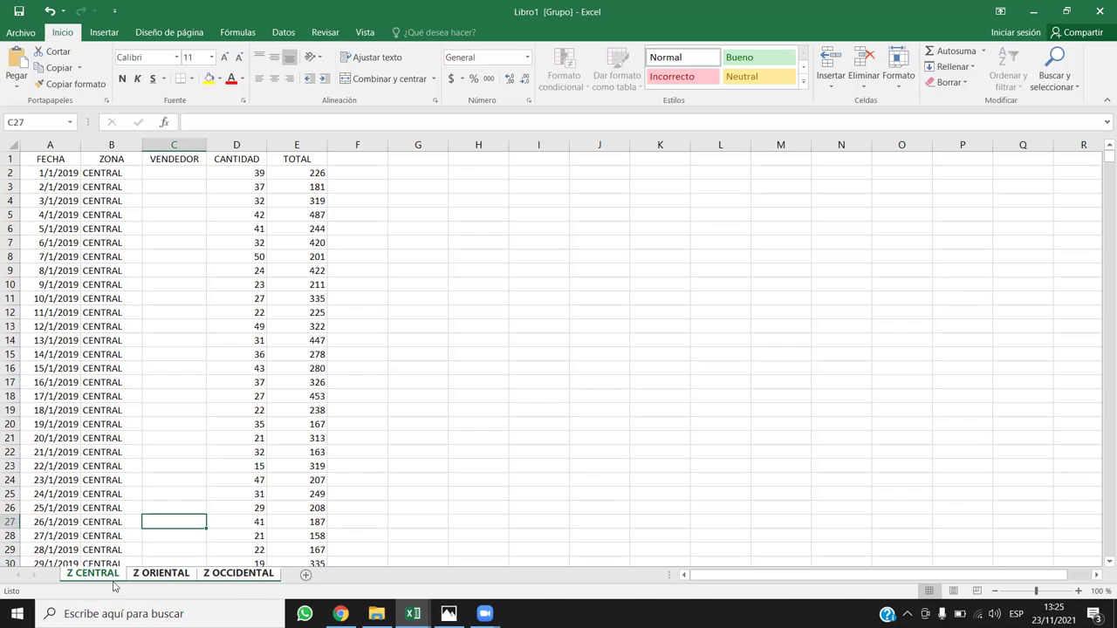
pyautogui.rightClick(172, 572)
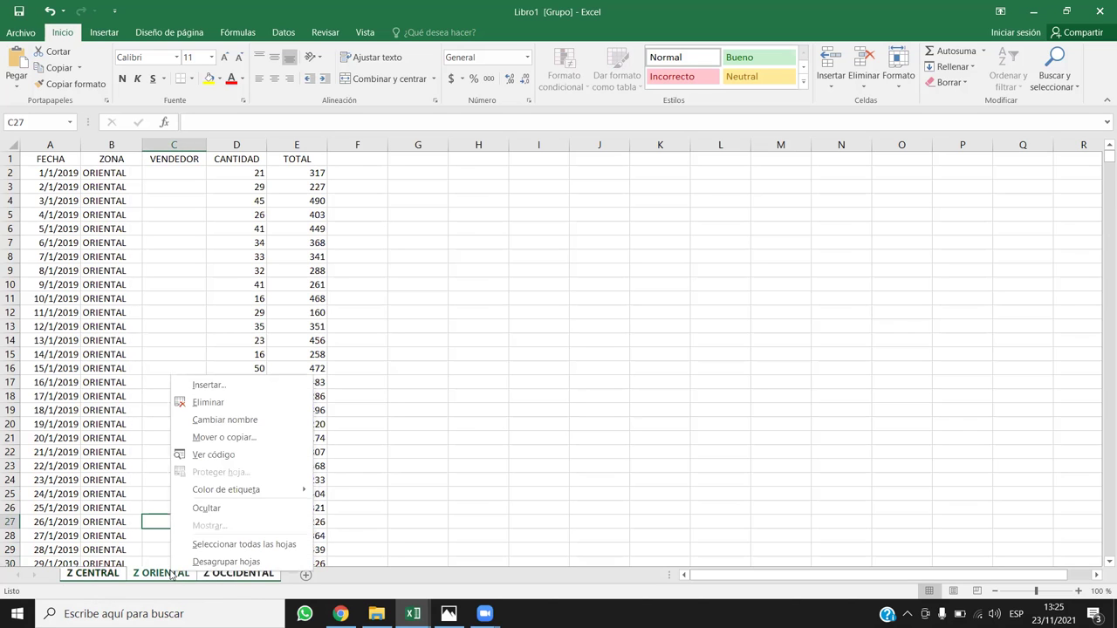
pyautogui.click(237, 439)
pyautogui.click(126, 495)
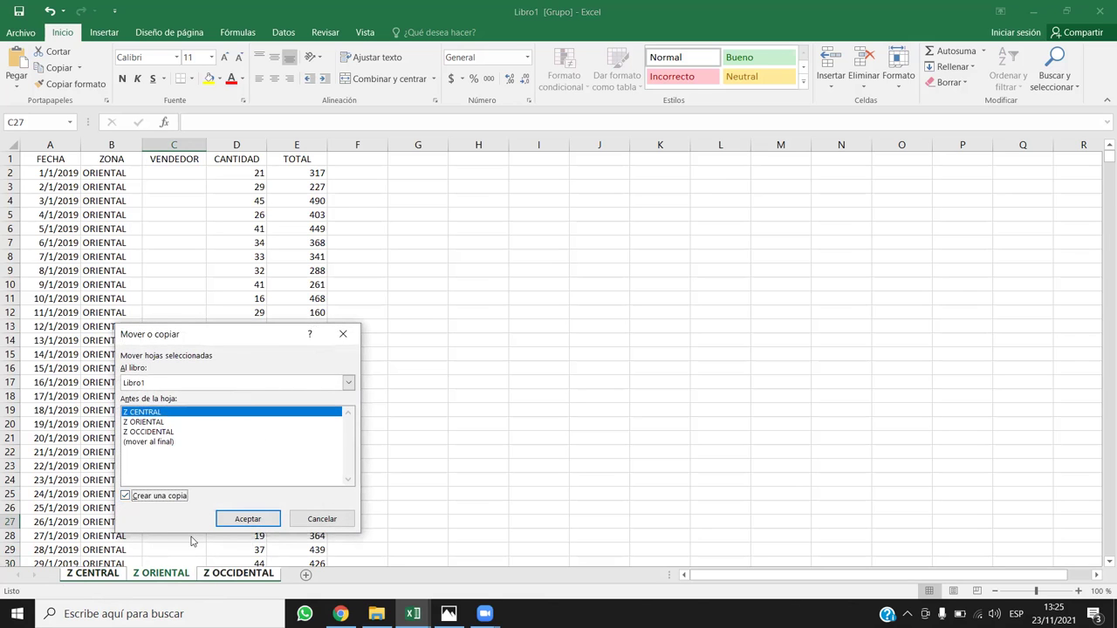
pyautogui.click(251, 518)
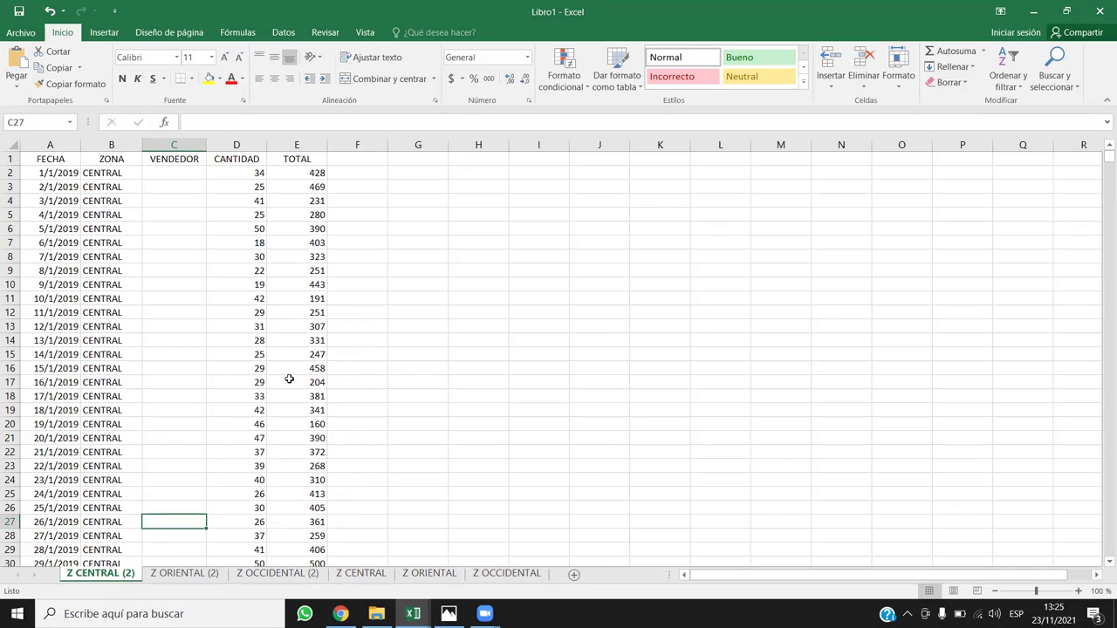
# Group the original Z CENTRAL, Z ORIENTAL and Z OCCIDENTAL sheets and create another set of copies before Z CENTRAL (2).
pyautogui.click(359, 576)
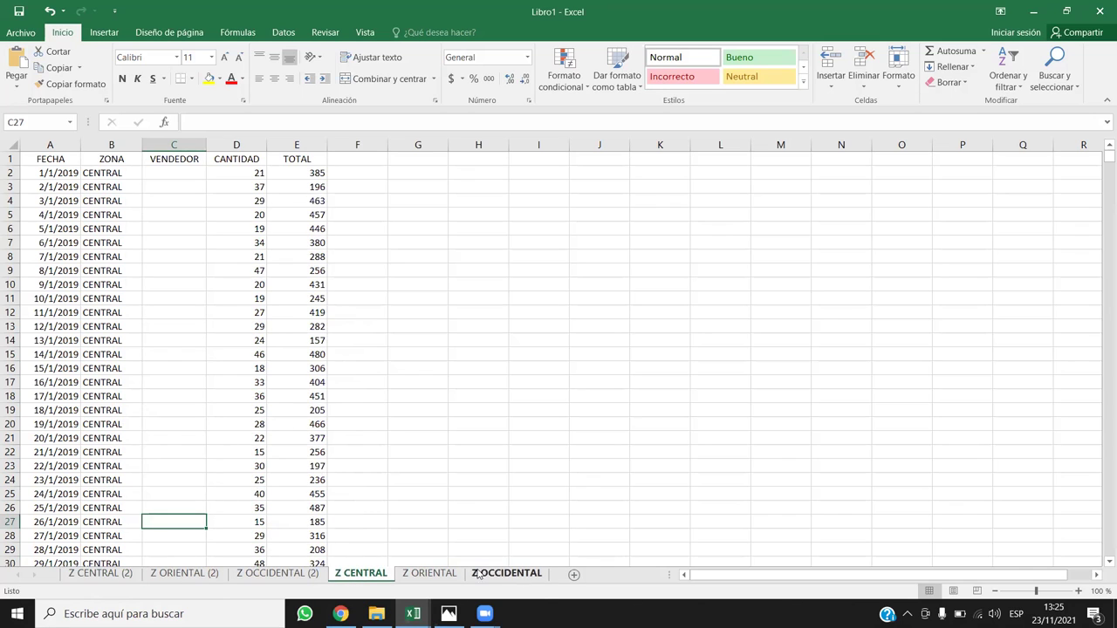
pyautogui.keyDown('shift'); pyautogui.click(505, 577); pyautogui.keyUp('shift')
pyautogui.rightClick(416, 575)
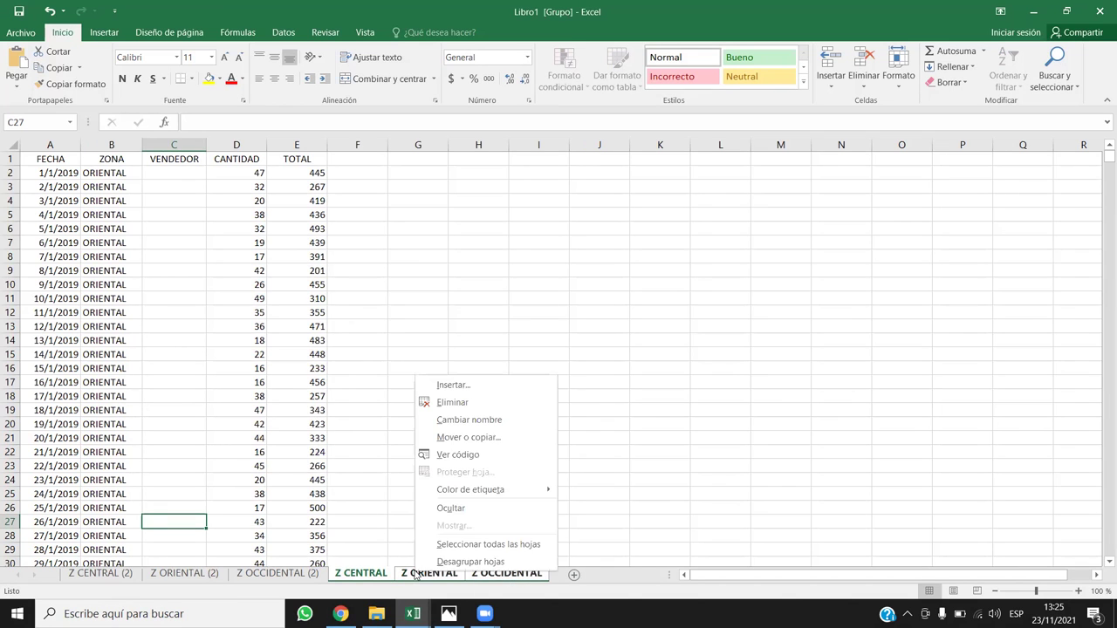
pyautogui.click(456, 437)
pyautogui.click(371, 488)
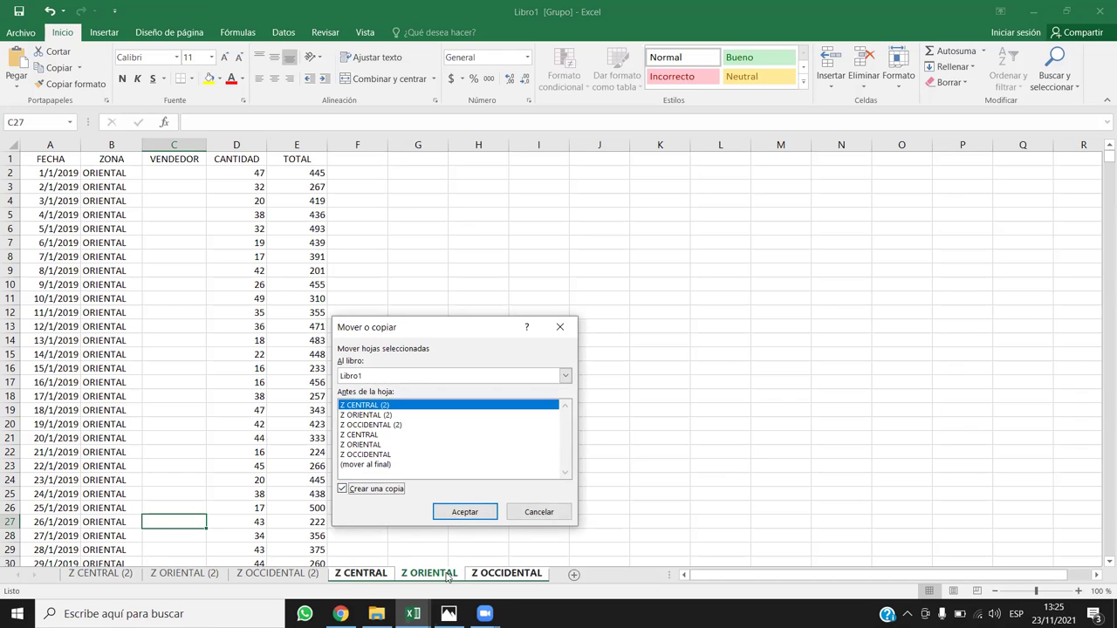
pyautogui.click(457, 507)
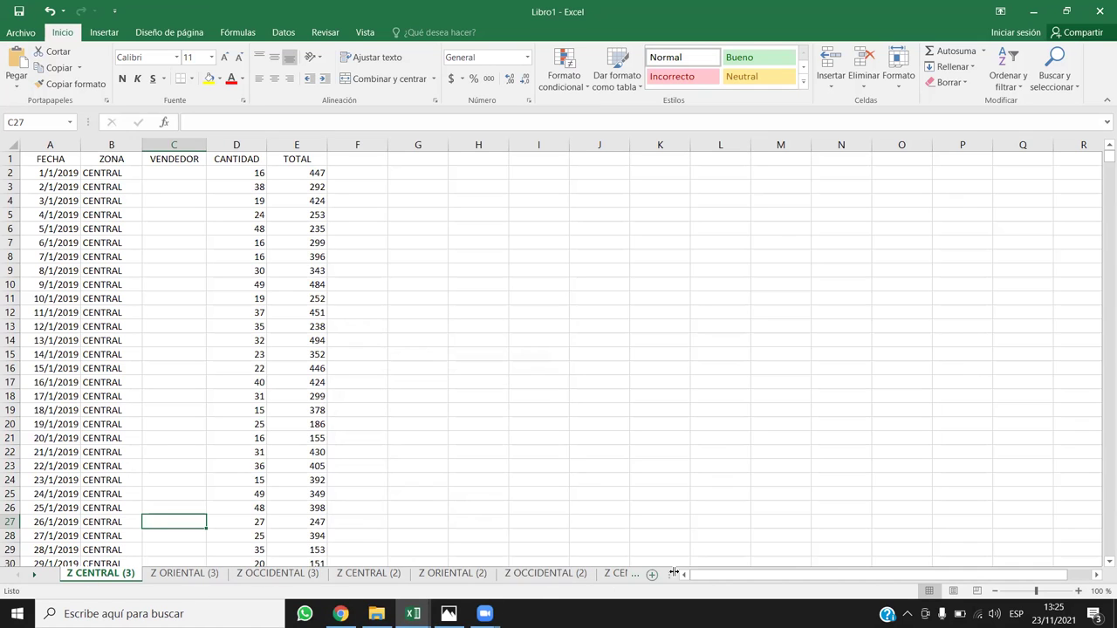
# Widen the sheet tab area, group the original Z CENTRAL, Z ORIENTAL and Z OCCIDENTAL sheets, and release the group.
pyautogui.moveTo(673, 573); pyautogui.dragTo(853, 574)
pyautogui.click(628, 574)
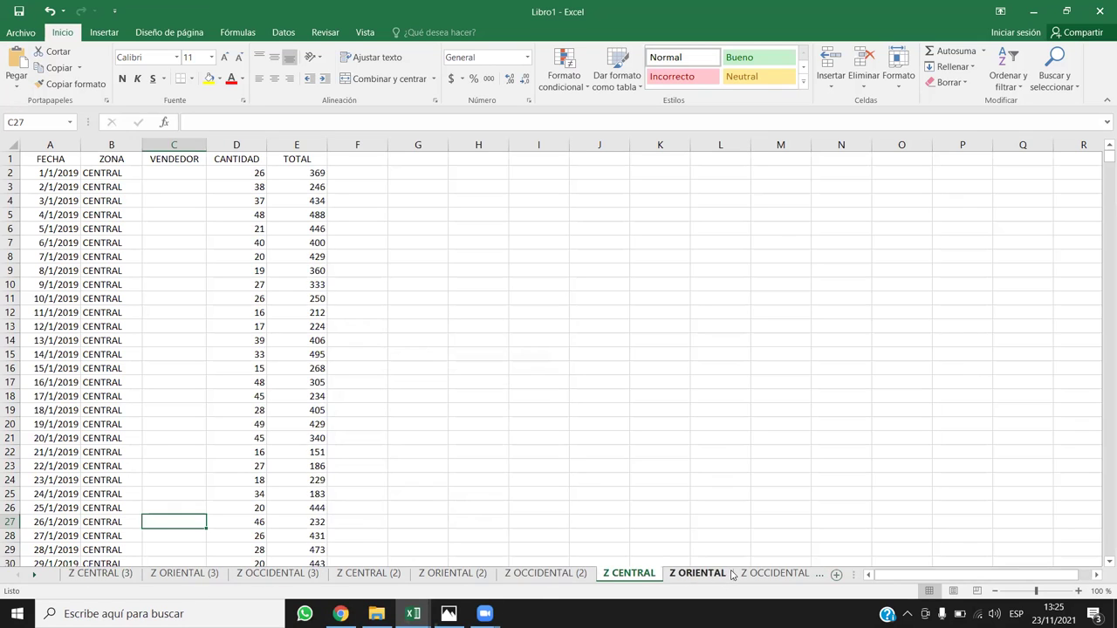
pyautogui.keyDown('shift'); pyautogui.click(770, 574); pyautogui.keyUp('shift')
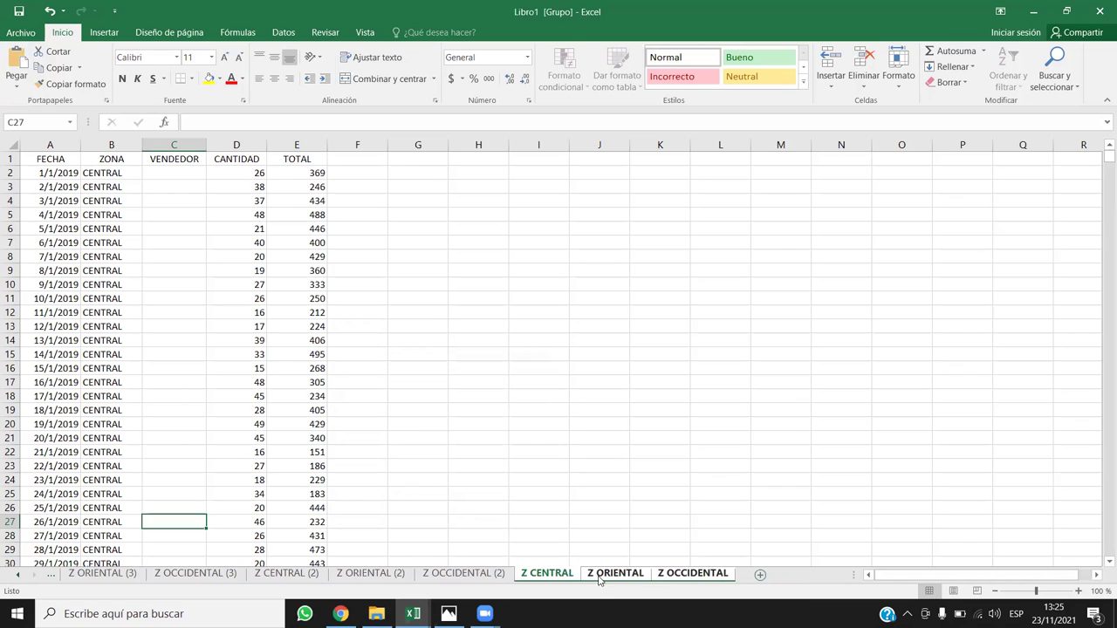
pyautogui.click(521, 476)
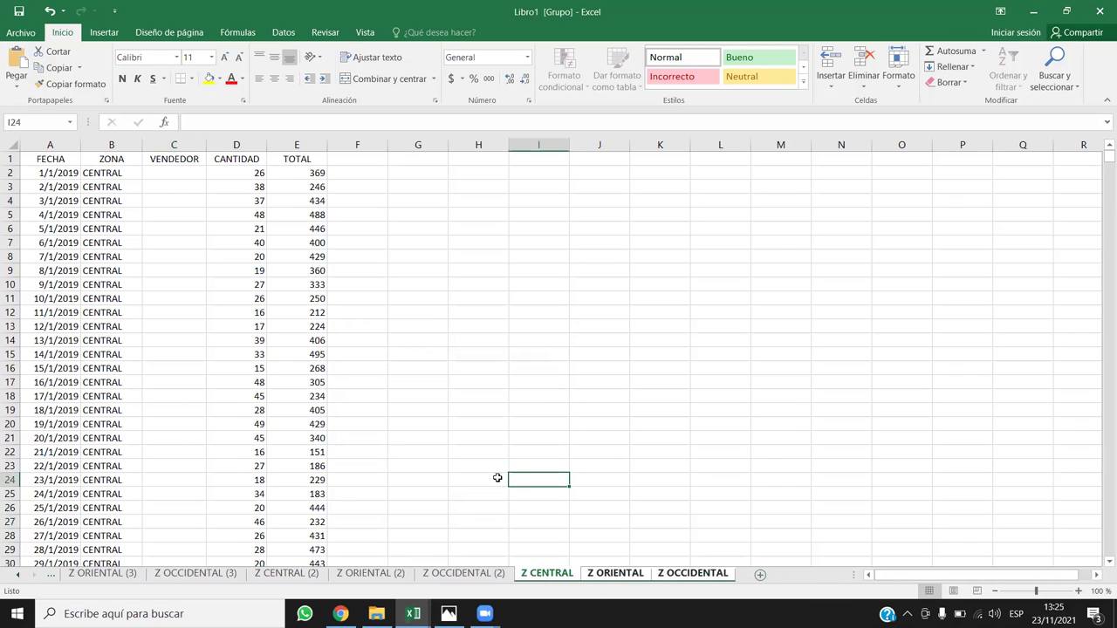
pyautogui.click(499, 496)
pyautogui.click(484, 384)
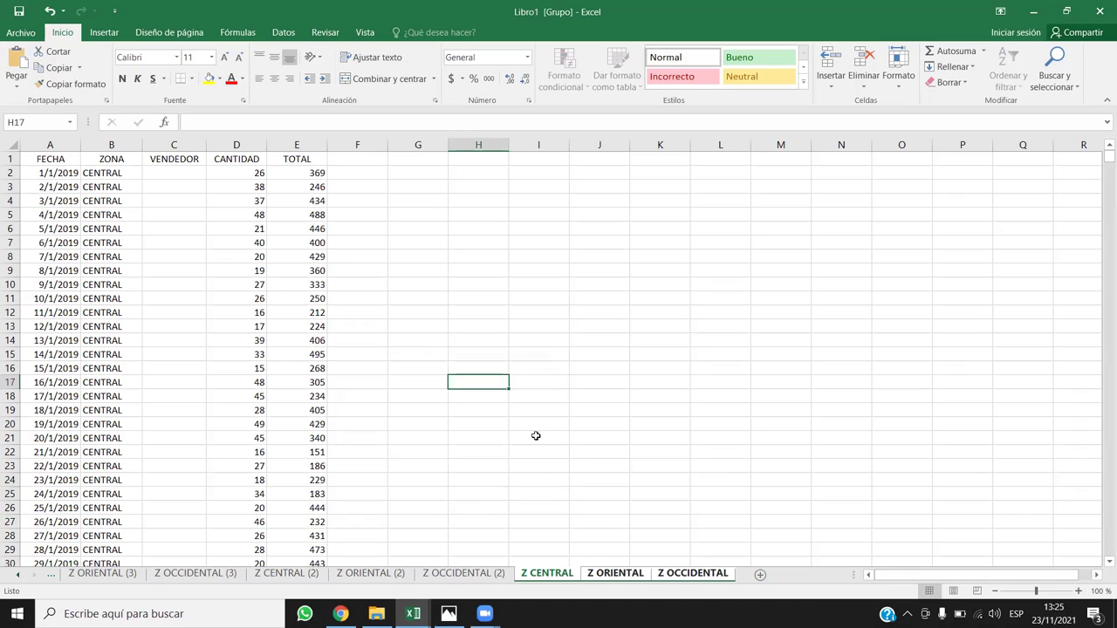
pyautogui.click(548, 480)
pyautogui.click(460, 574)
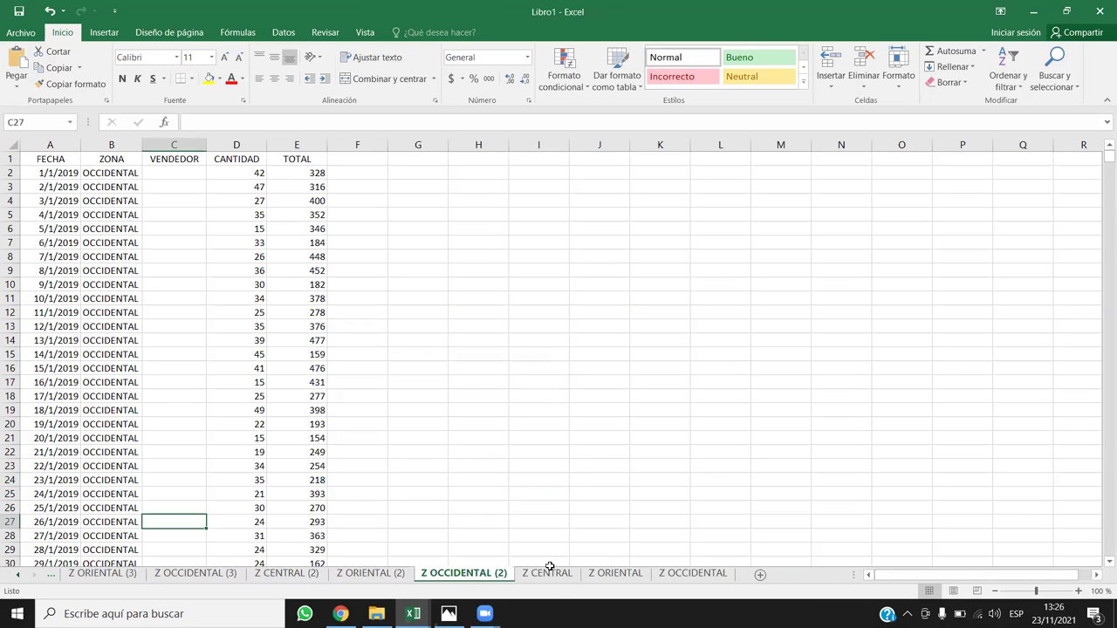
# Enter VENDEDOR 1 in cell C2 under VENDEDOR on the original Z CENTRAL sheet.
pyautogui.click(548, 574)
pyautogui.click(168, 172)
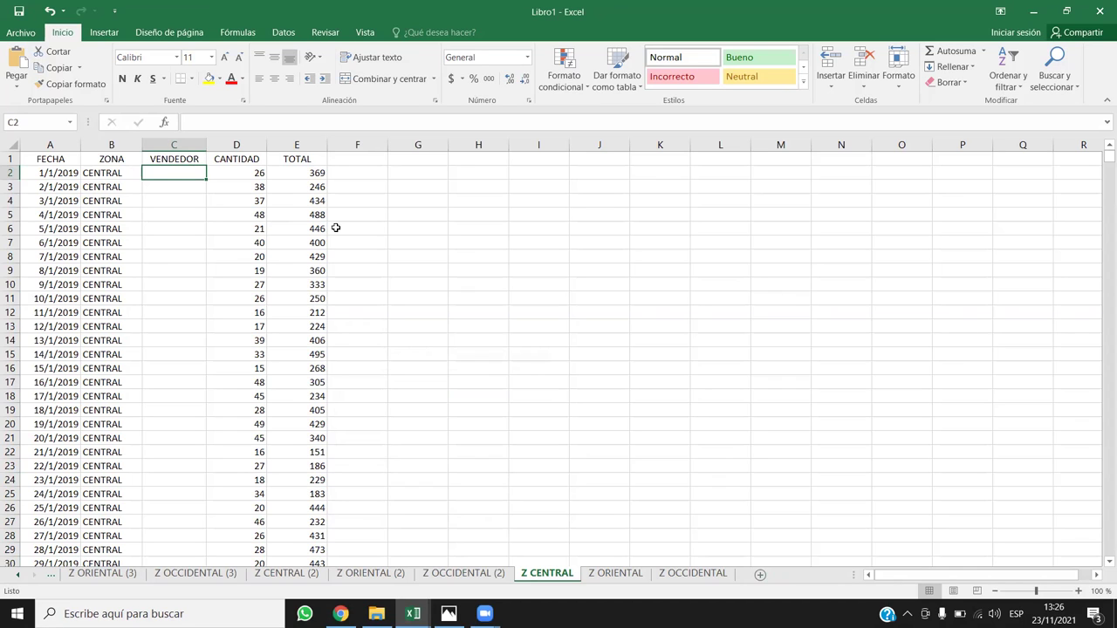
pyautogui.write('VENDE')
pyautogui.press('BackSpace')
pyautogui.press('BackSpace')
pyautogui.press('BackSpace')
pyautogui.press('BackSpace')
pyautogui.press('BackSpace')
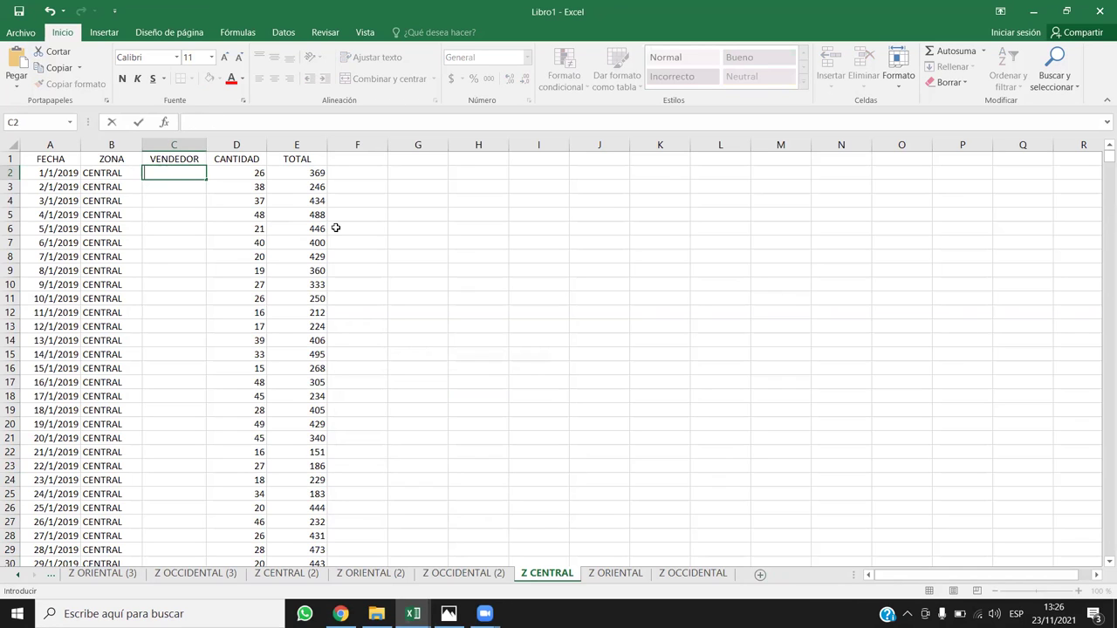
pyautogui.write('VENDEDOR 1')
pyautogui.press('Return')
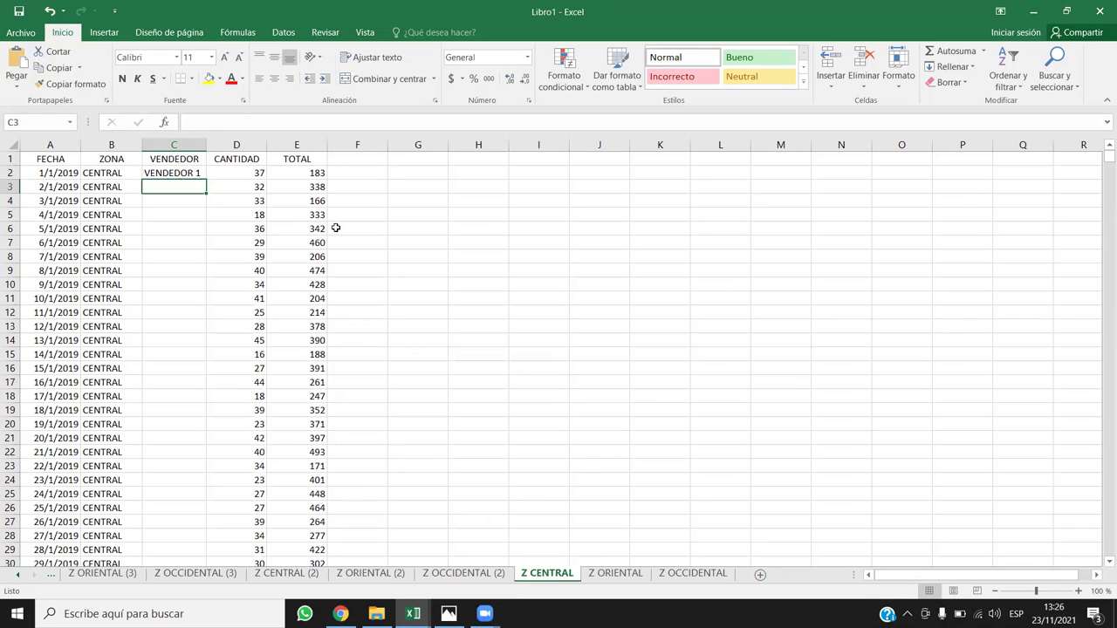
# Copy VENDEDOR 1 into C3, fill both cells down the VENDEDOR column, and check the column's last row.
pyautogui.click(193, 174)
pyautogui.hotkey('ctrl', 'c')
pyautogui.click(197, 182)
pyautogui.hotkey('ctrl', 'v')
pyautogui.moveTo(193, 175); pyautogui.dragTo(197, 188)
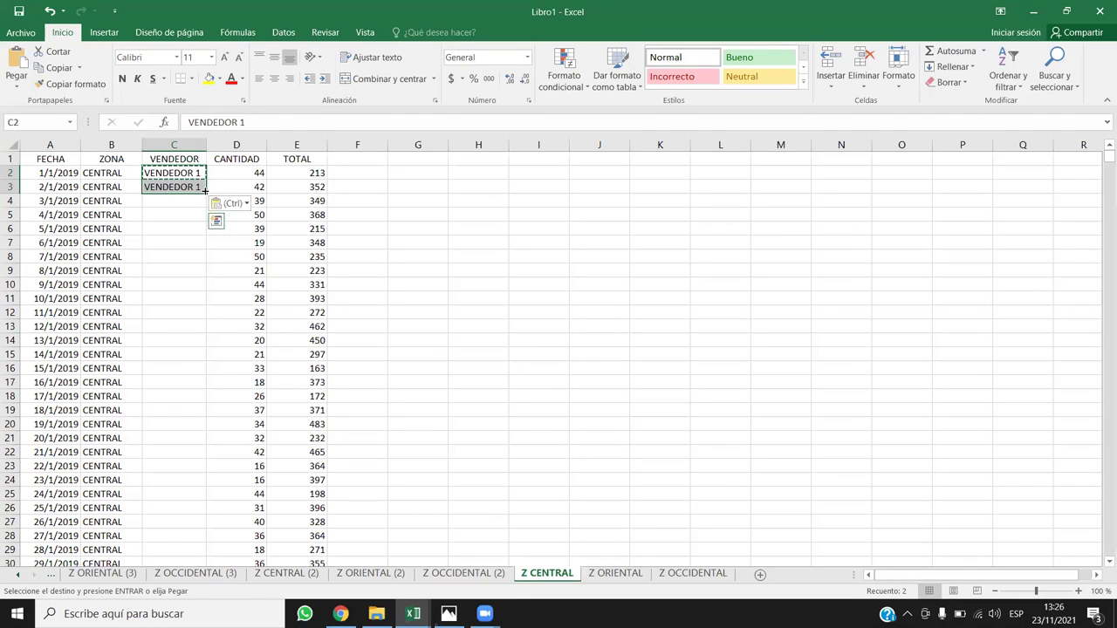
pyautogui.doubleClick(206, 193)
pyautogui.click(199, 189)
pyautogui.hotkey('ctrl', 'Down')
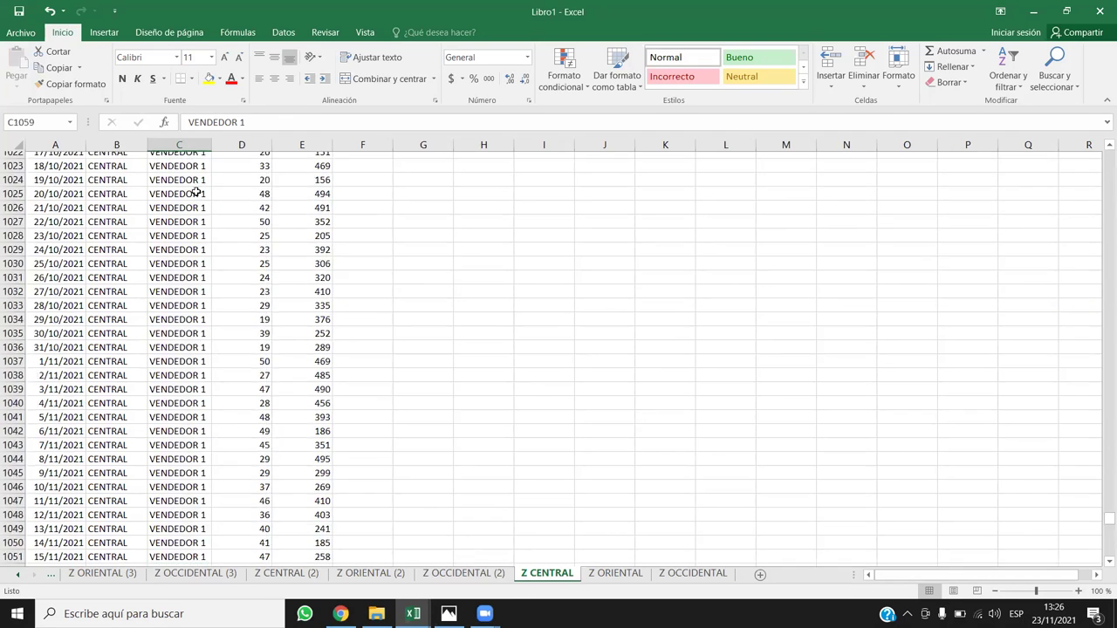
# Enter VENDEDOR 2 in cell C2 under VENDEDOR on the Z CENTRAL (2) sheet.
pyautogui.hotkey('ctrl', 'Up')
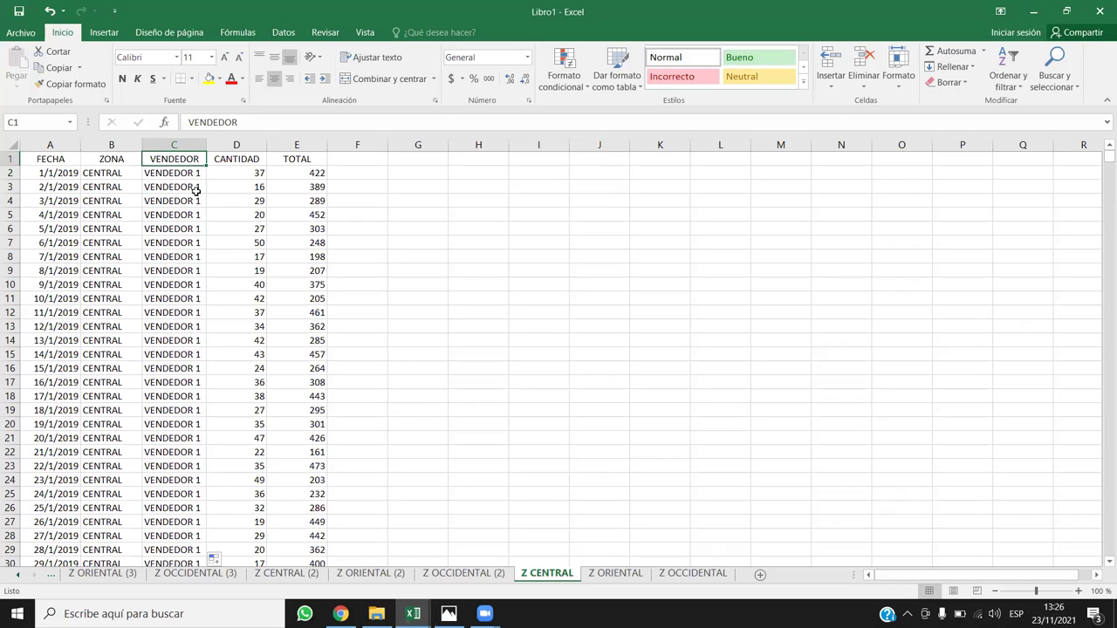
pyautogui.click(634, 579)
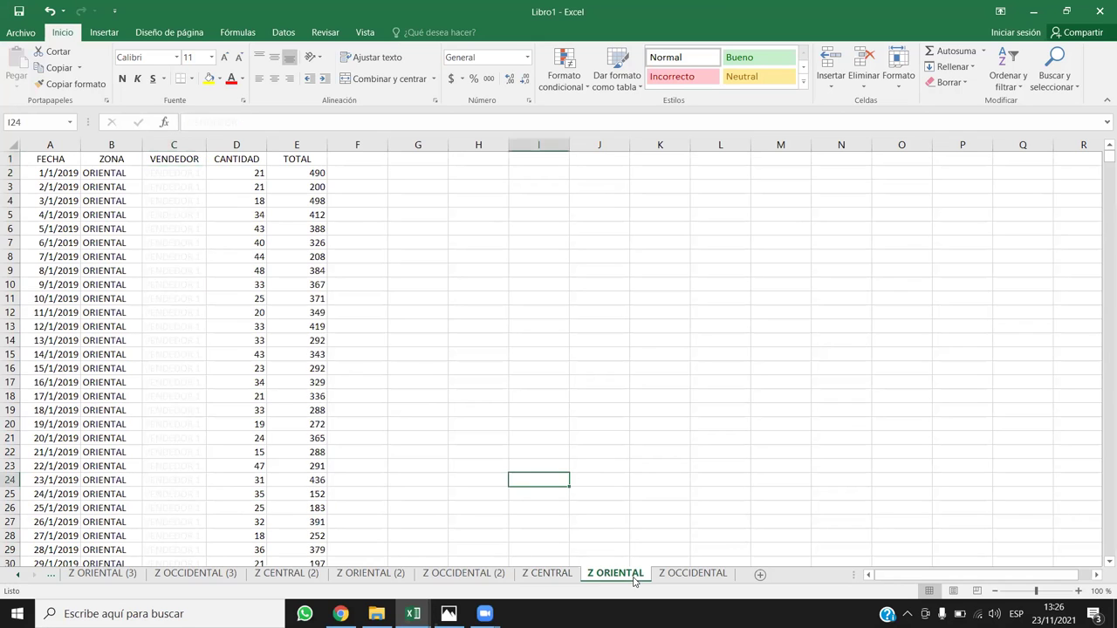
pyautogui.click(563, 576)
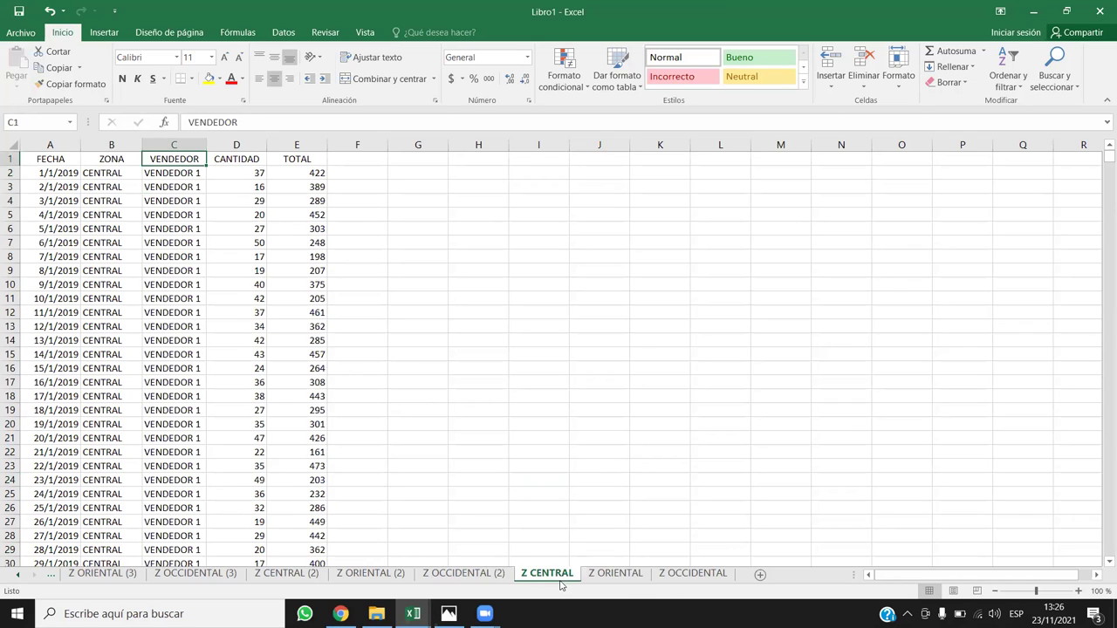
pyautogui.click(280, 576)
pyautogui.click(168, 171)
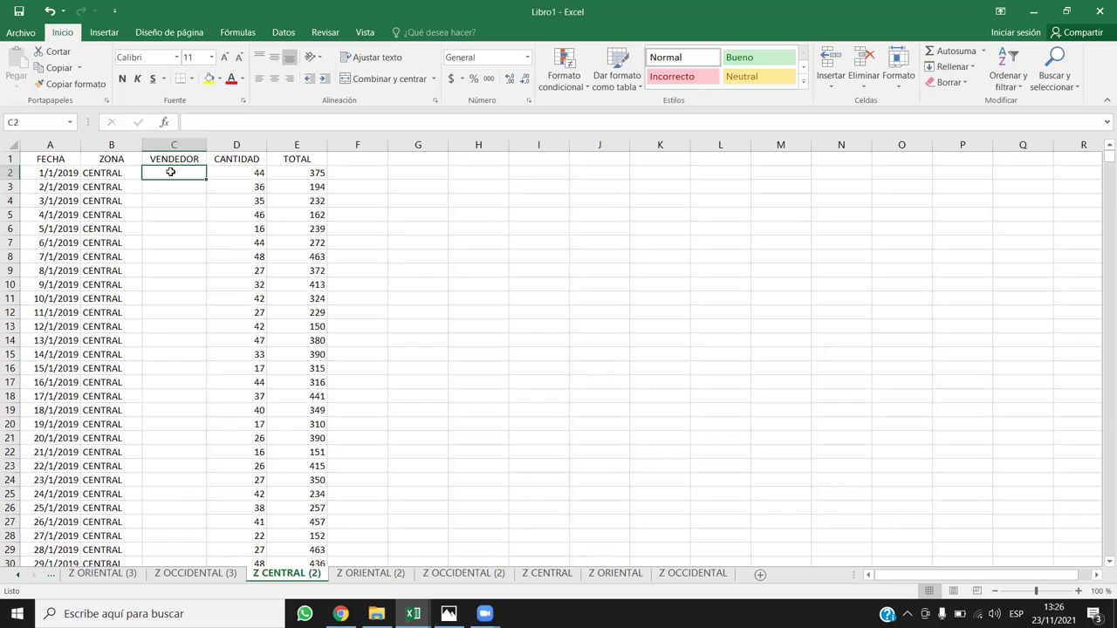
pyautogui.write('VENDEDOR')
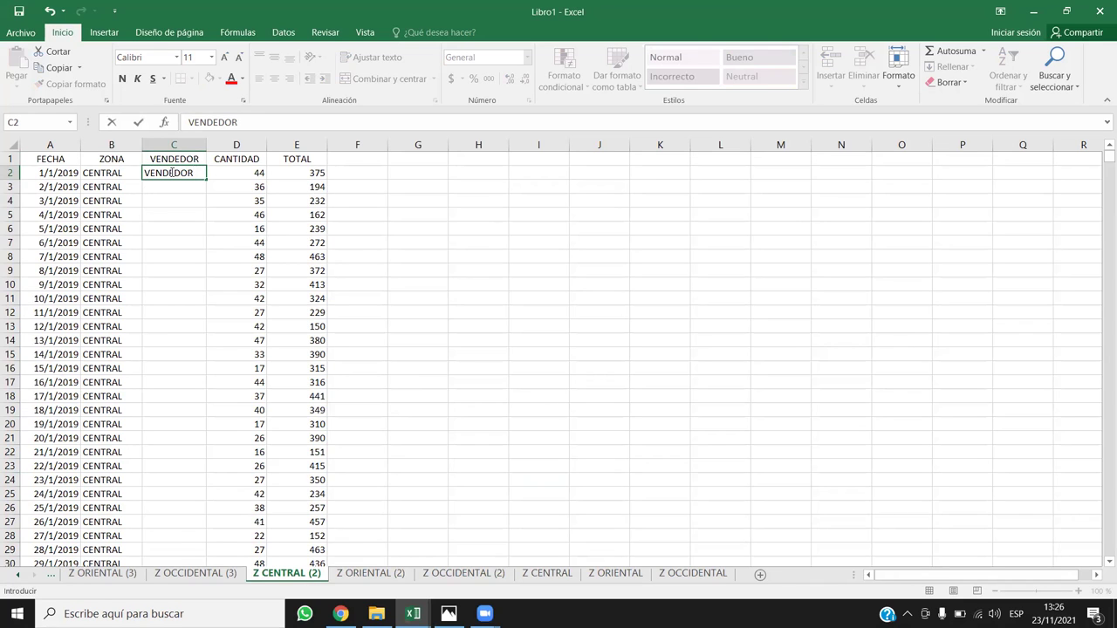
pyautogui.write('2')
pyautogui.press('Return')
# Copy VENDEDOR 2 into C3 and fill both cells down the VENDEDOR column of Z CENTRAL (2).
pyautogui.click(192, 175)
pyautogui.hotkey('ctrl', 'c')
pyautogui.click(190, 185)
pyautogui.hotkey('ctrl', 'v')
pyautogui.moveTo(188, 172); pyautogui.dragTo(189, 186)
pyautogui.doubleClick(206, 193)
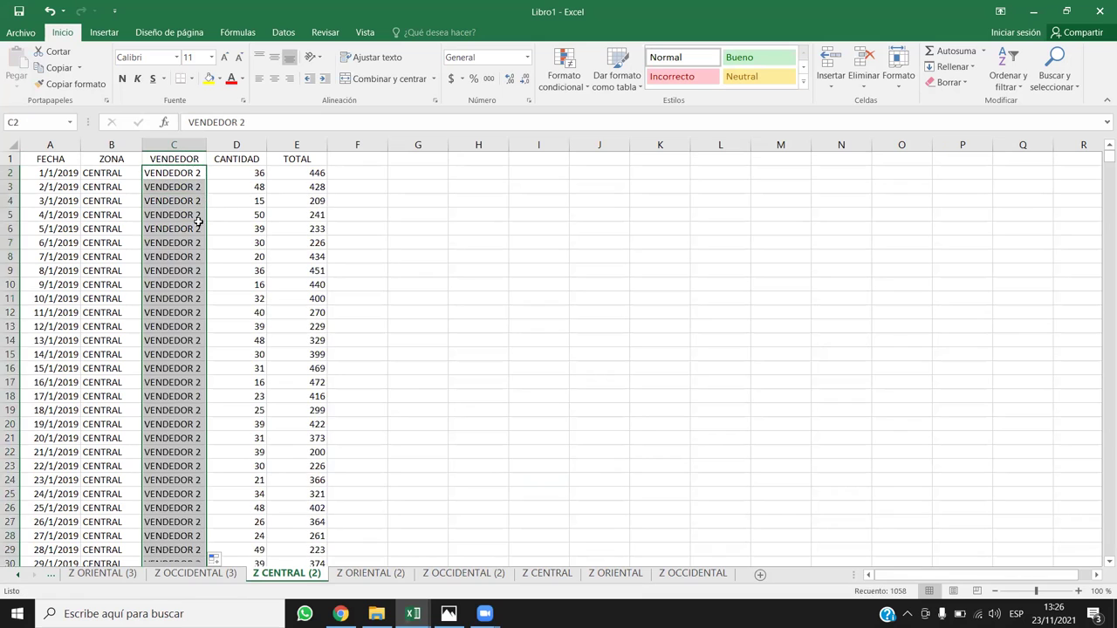
pyautogui.click(194, 230)
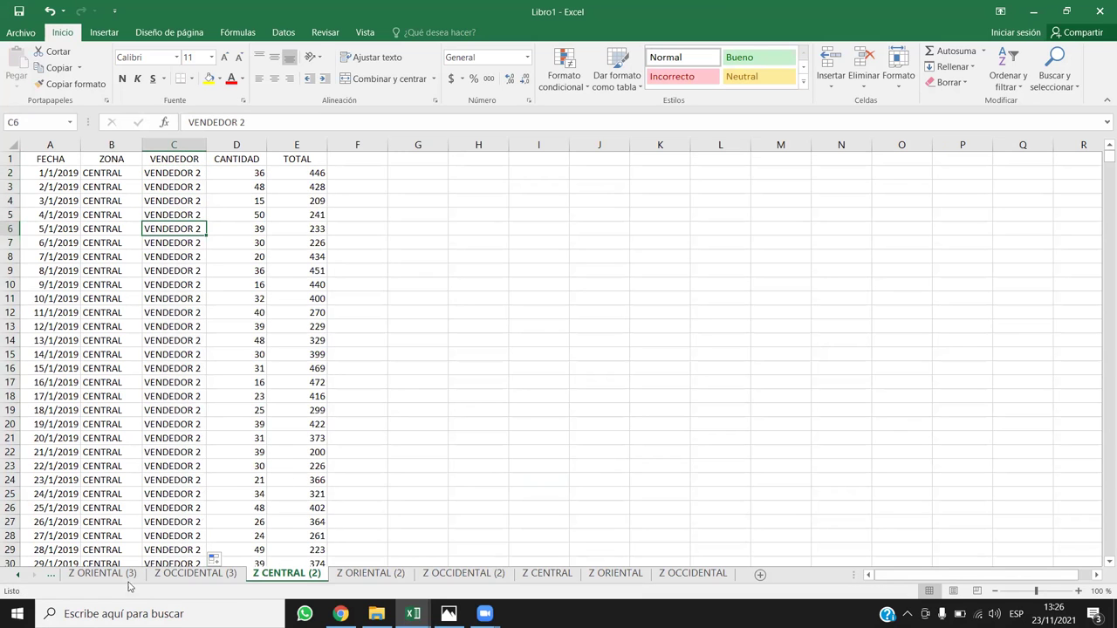
# Try entering VENDEDOR 3 in cell C2 on the Z ORIENTAL (3) sheet.
pyautogui.click(122, 574)
pyautogui.click(192, 177)
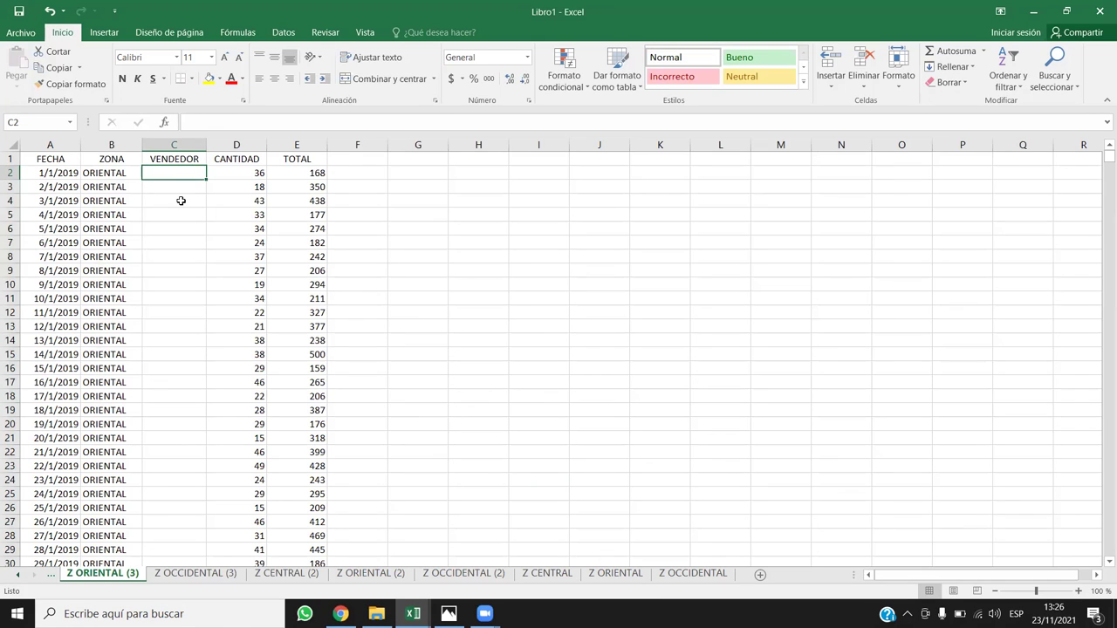
pyautogui.write('v')
pyautogui.write('VENDDEDOR 3')
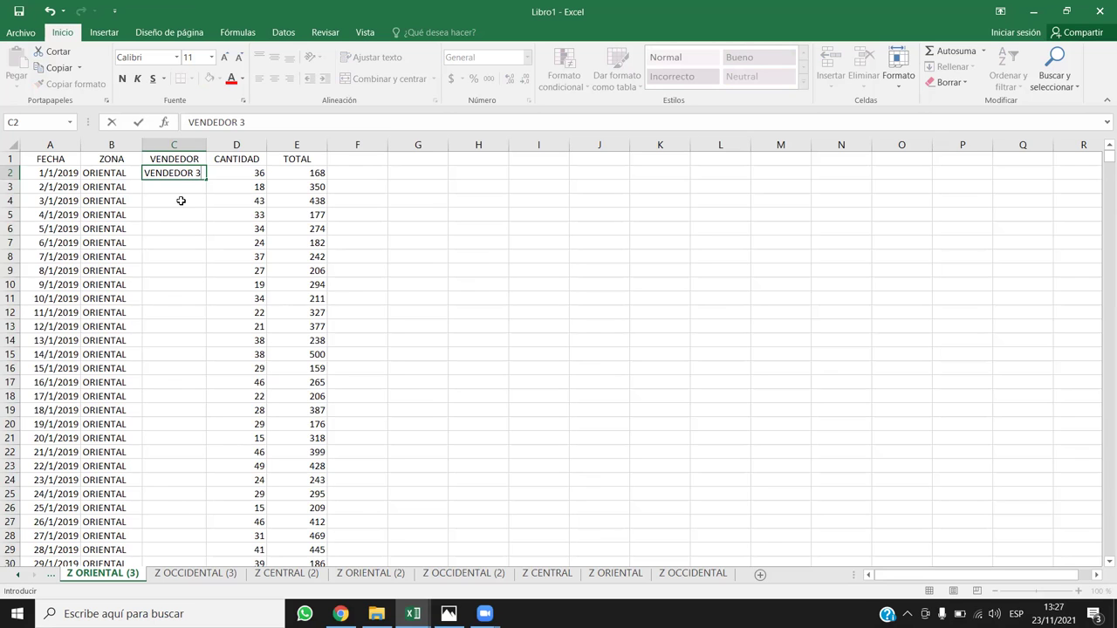
pyautogui.press('Return')
# Copy VENDEDOR 3 into C3 on Z ORIENTAL (3), fill both cells down the column, and check its last row.
pyautogui.press('Up')
pyautogui.hotkey('ctrl', 'c')
pyautogui.press('Down')
pyautogui.hotkey('ctrl', 'v')
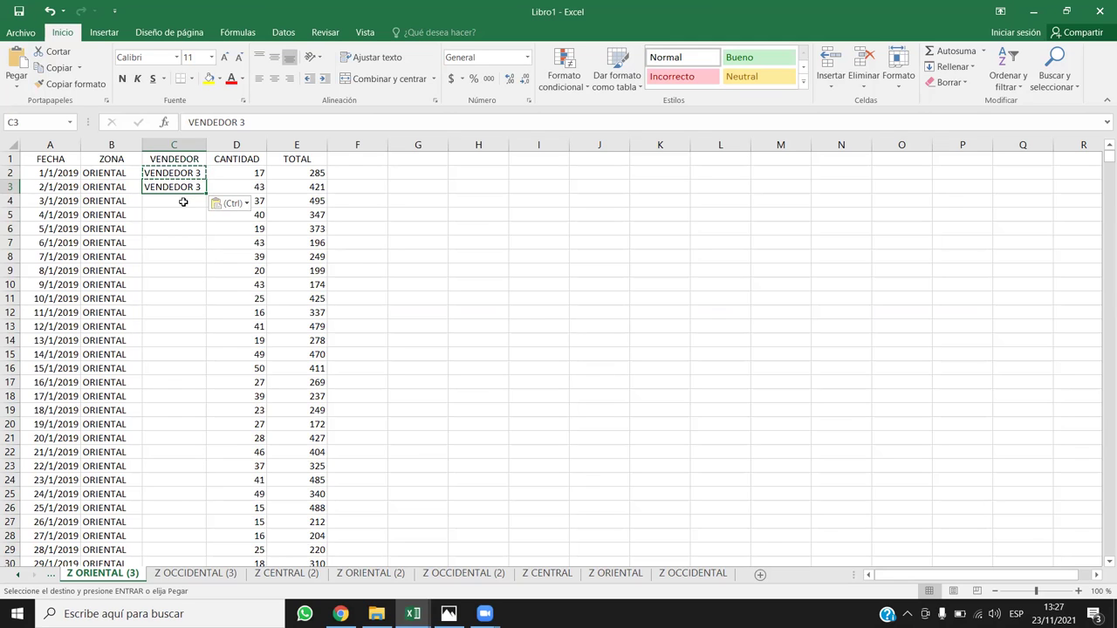
pyautogui.moveTo(188, 173); pyautogui.dragTo(201, 189)
pyautogui.doubleClick(207, 194)
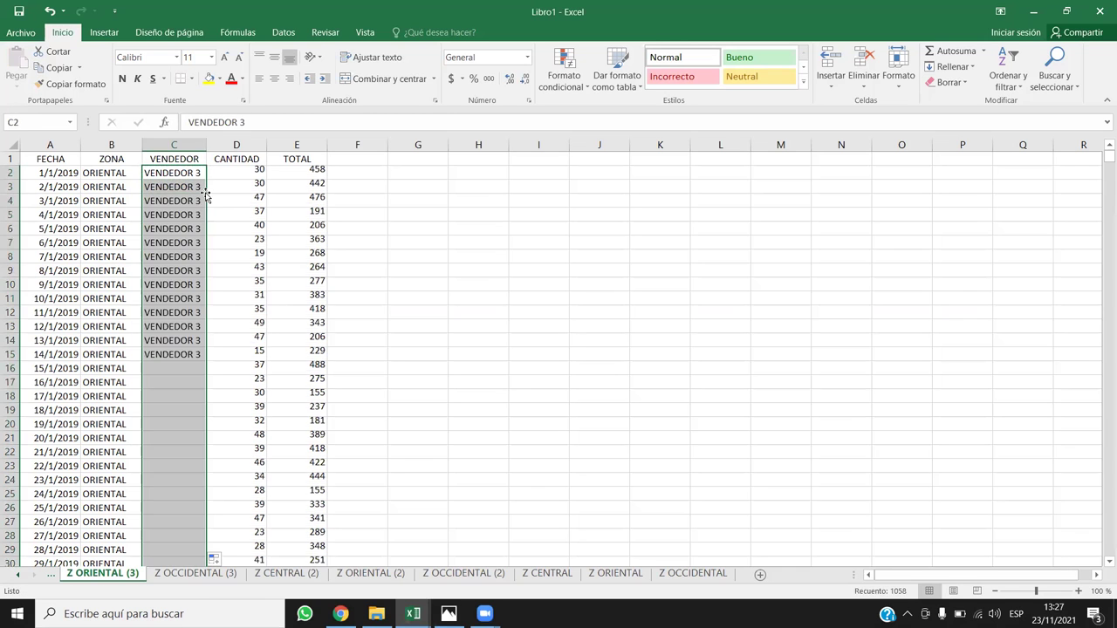
pyautogui.click(160, 326)
pyautogui.hotkey('ctrl', 'Down')
pyautogui.hotkey('ctrl', 'Up')
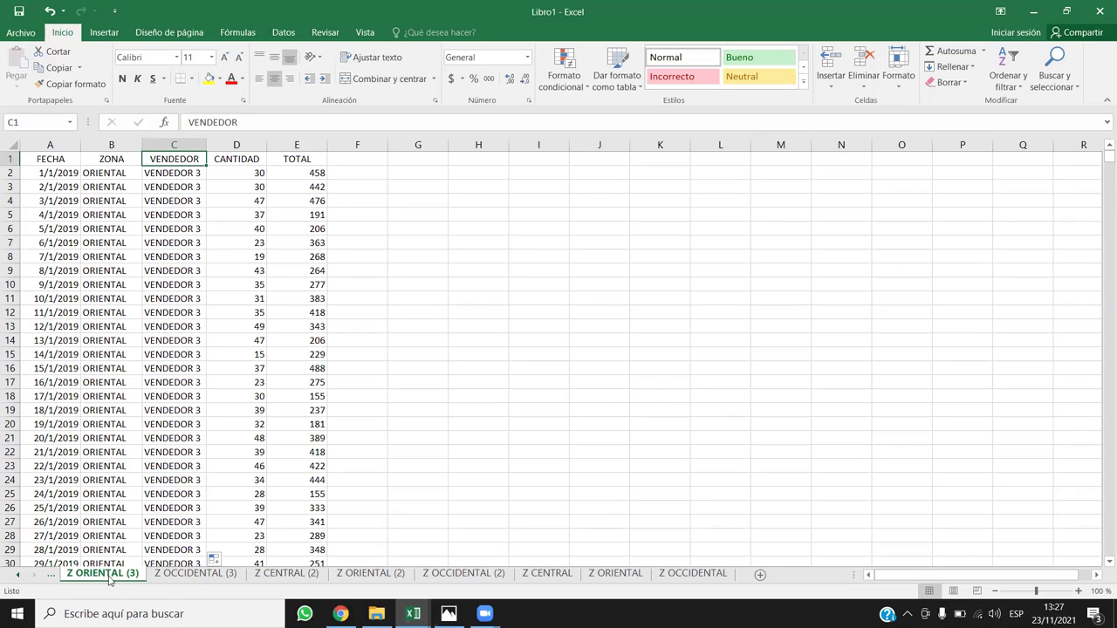
# Compare the sheets already filled with sellers, and undo the VENDEDOR 3 entry, copy and fill on Z ORIENTAL (3).
pyautogui.click(547, 574)
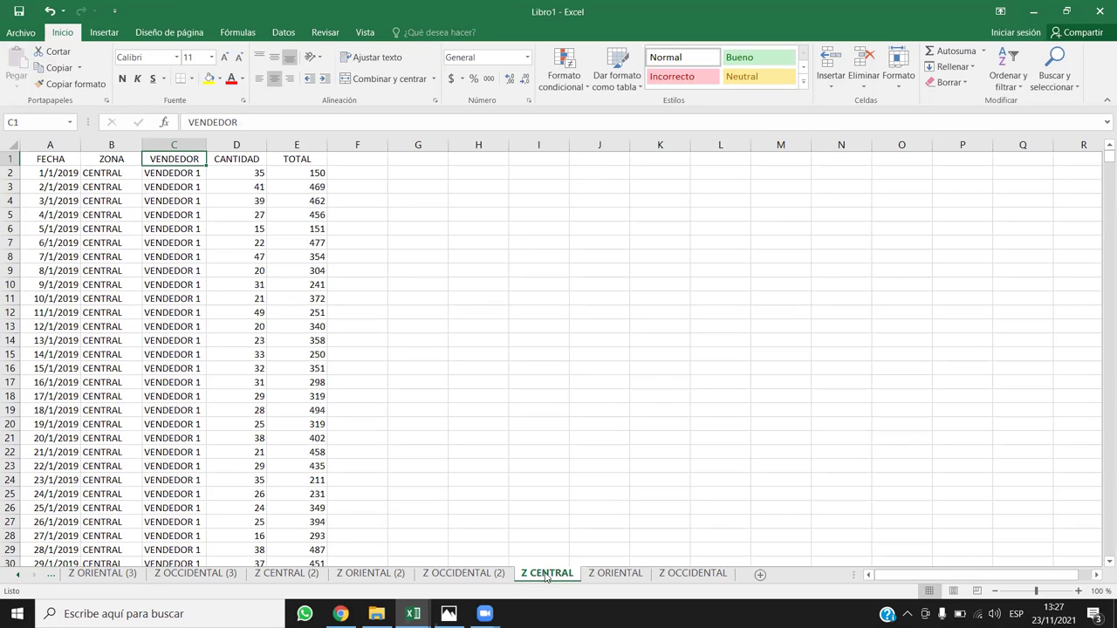
pyautogui.click(309, 579)
pyautogui.click(102, 577)
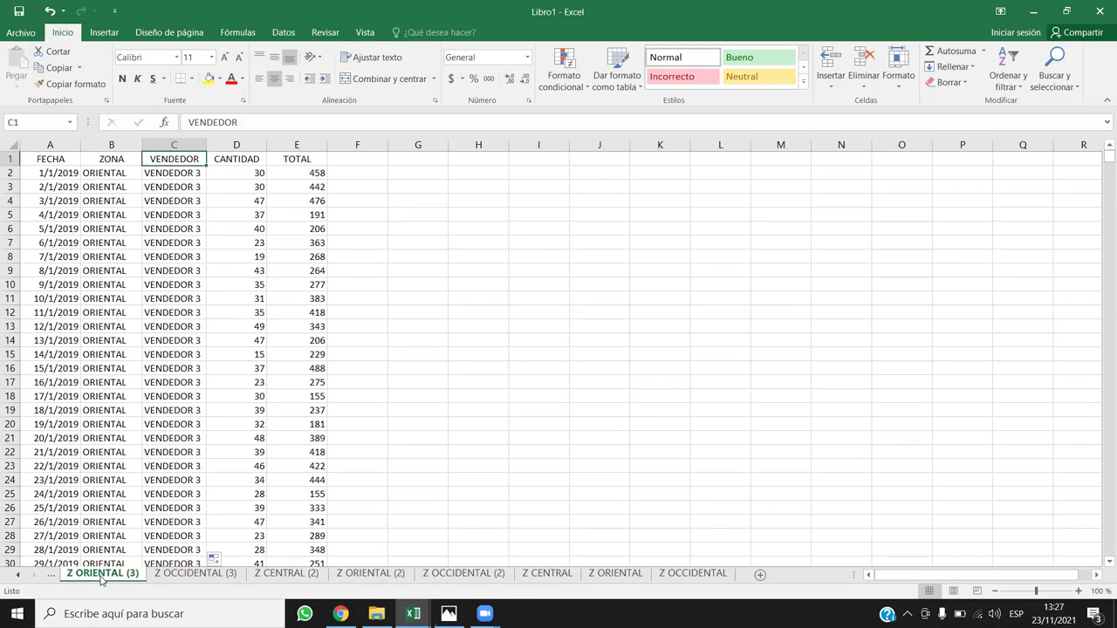
pyautogui.click(187, 369)
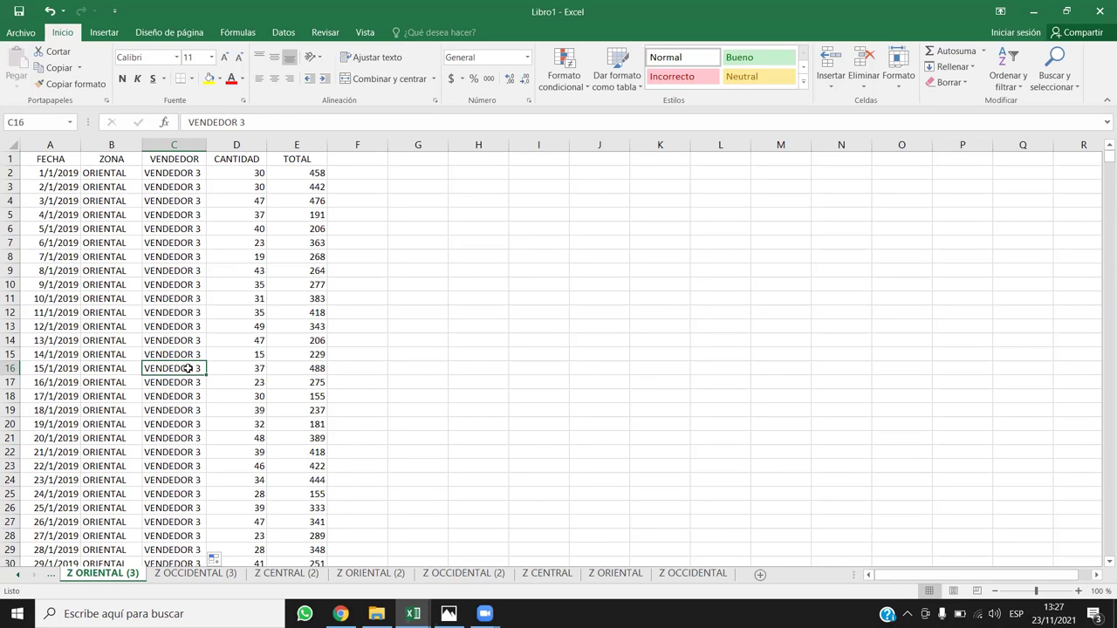
pyautogui.hotkey('ctrl', 'Up')
pyautogui.press('Down')
pyautogui.hotkey('ctrl', 'shift', 'Down')
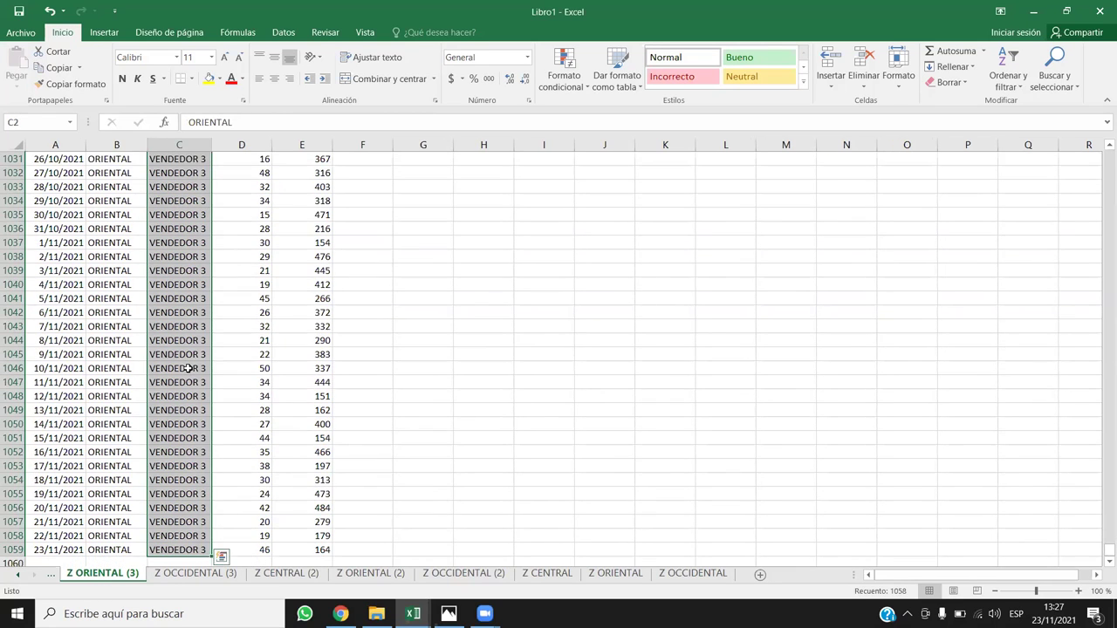
pyautogui.hotkey('shift', 'BackSpace')
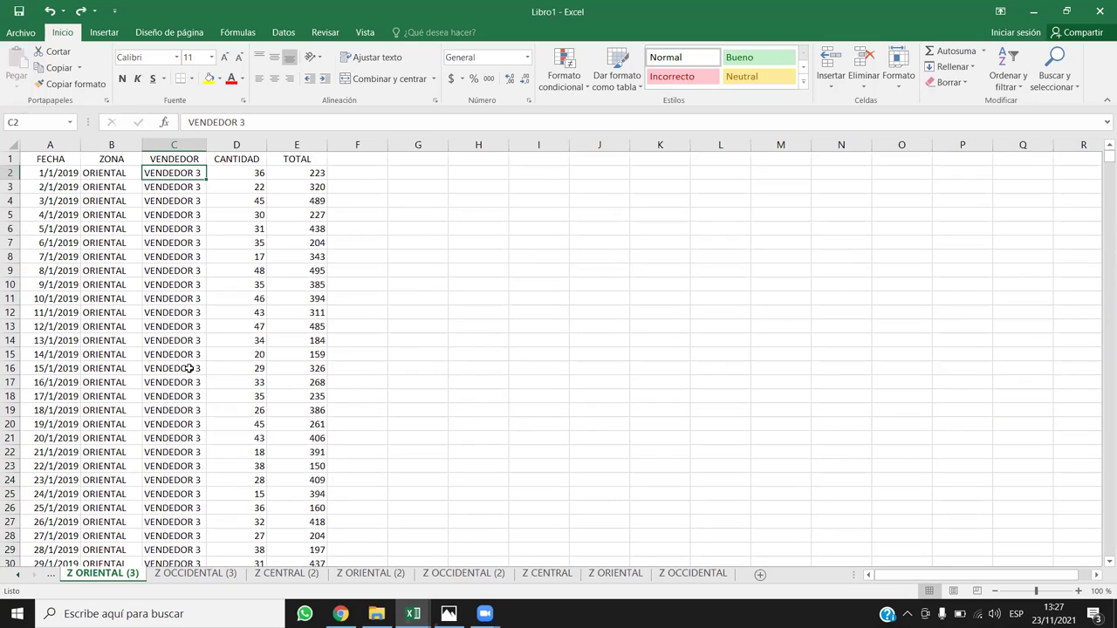
pyautogui.hotkey('ctrl', 'z')
pyautogui.hotkey('ctrl', 'z')
pyautogui.hotkey('ctrl', 'z')
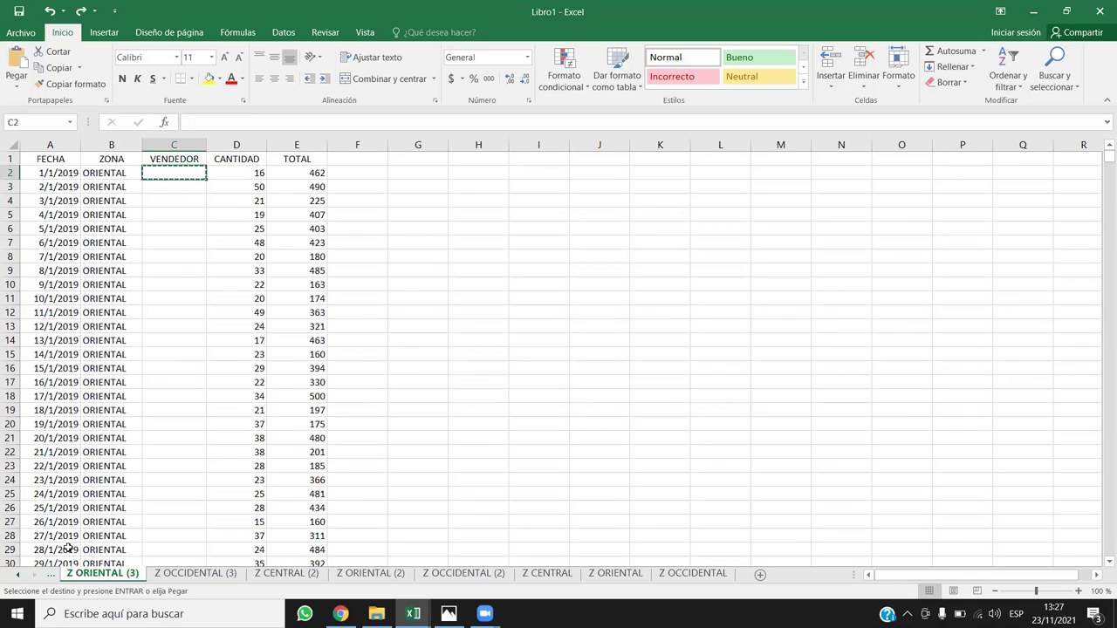
# Enter VENDEDOR 3 in cell C2 under VENDEDOR on the Z CENTRAL (3) sheet.
pyautogui.moveTo(52, 582); pyautogui.dragTo(57, 576)
pyautogui.click(167, 170)
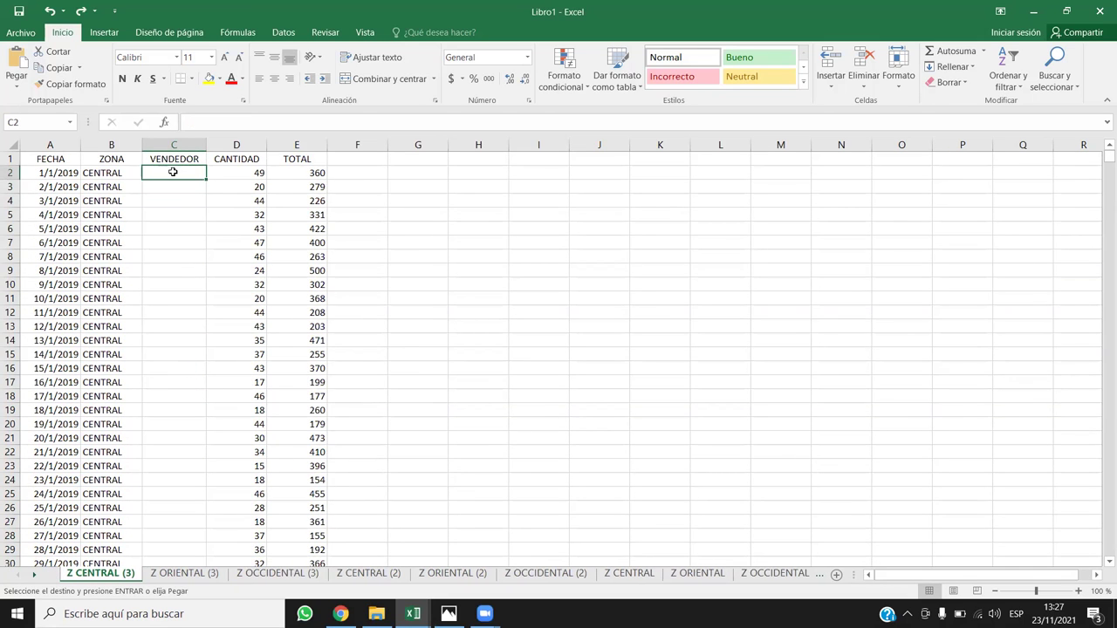
pyautogui.write('Lui')
pyautogui.press('BackSpace')
pyautogui.press('BackSpace')
pyautogui.press('BackSpace')
pyautogui.write('VEN')
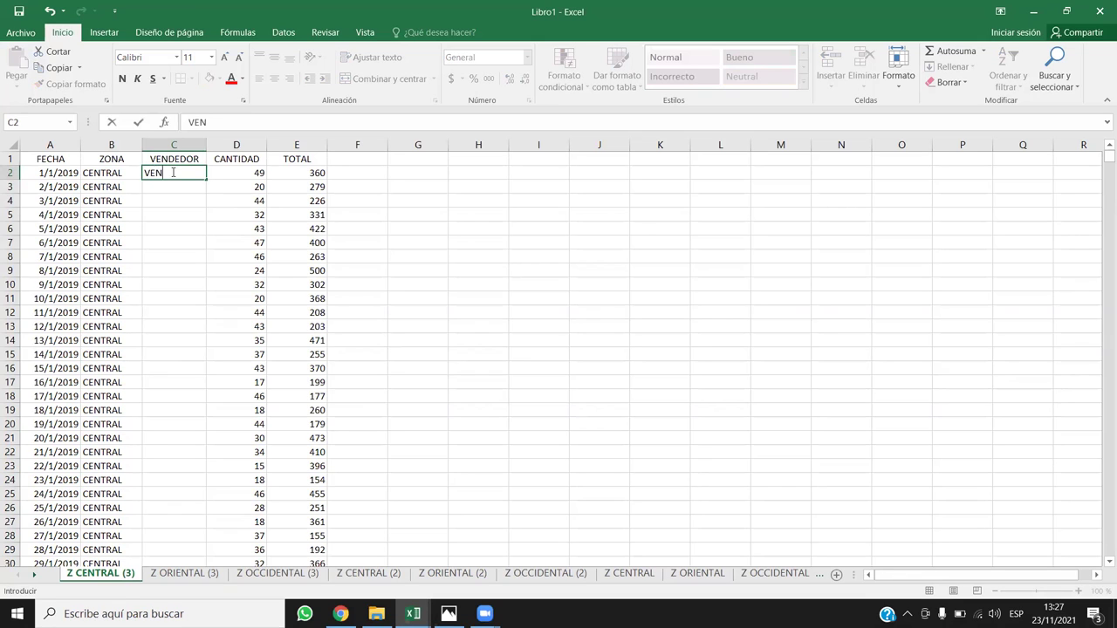
pyautogui.write('DEDOR 3')
pyautogui.hotkey('ctrl', 'Return')
# Copy VENDEDOR 3 into C3, fill both cells down the VENDEDOR column of Z CENTRAL (3), and check its last row.
pyautogui.hotkey('ctrl', 'c')
pyautogui.moveTo(173, 171); pyautogui.dragTo(187, 187)
pyautogui.hotkey('ctrl', 'v')
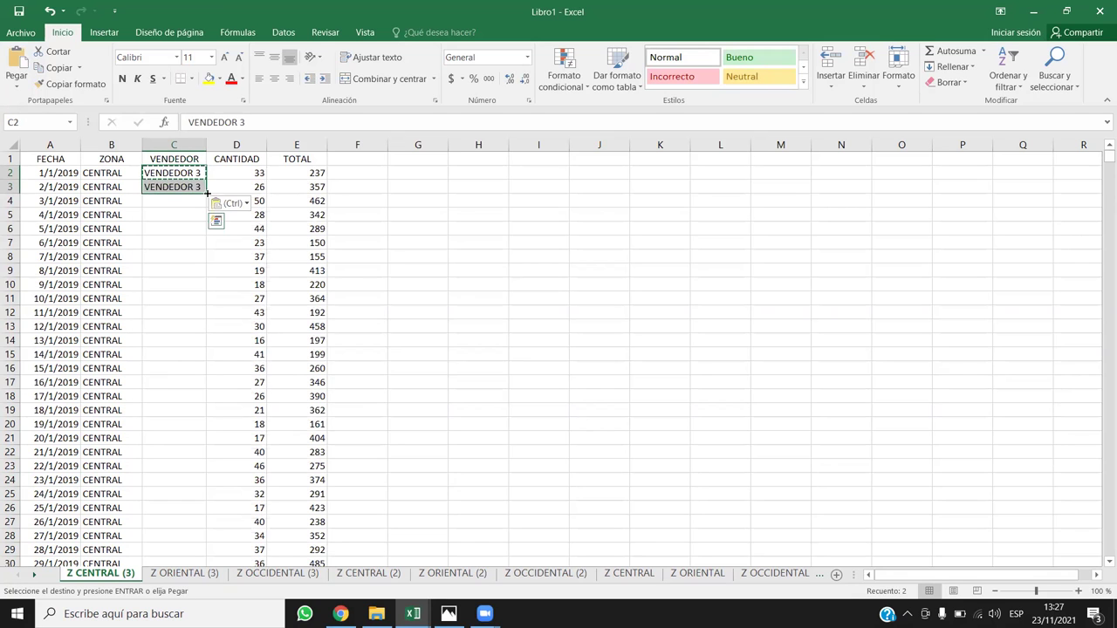
pyautogui.doubleClick(208, 194)
pyautogui.click(170, 324)
pyautogui.hotkey('ctrl', 'Down')
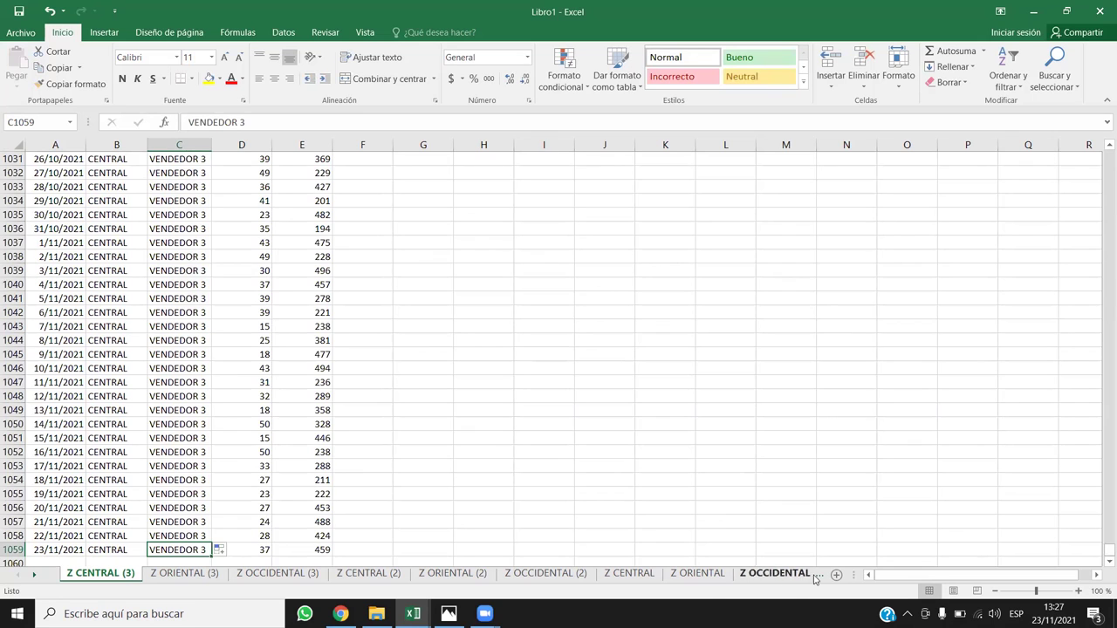
# Compare Z CENTRAL with Z CENTRAL (3), and copy all data rows of Z CENTRAL (3) from A2 to E1059 without the headers.
pyautogui.click(630, 574)
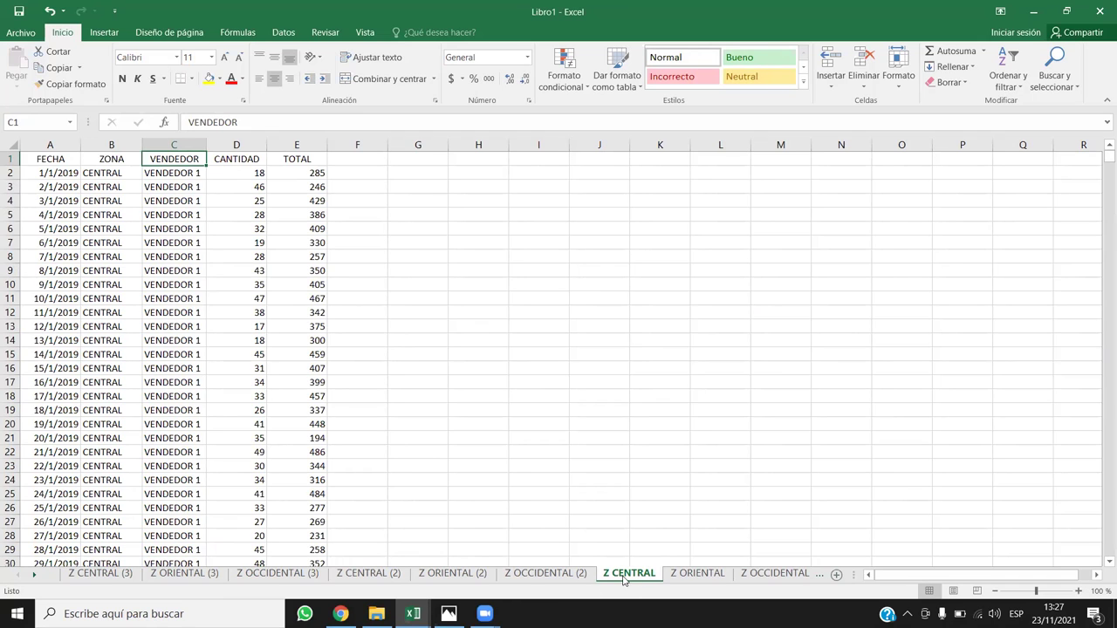
pyautogui.click(120, 576)
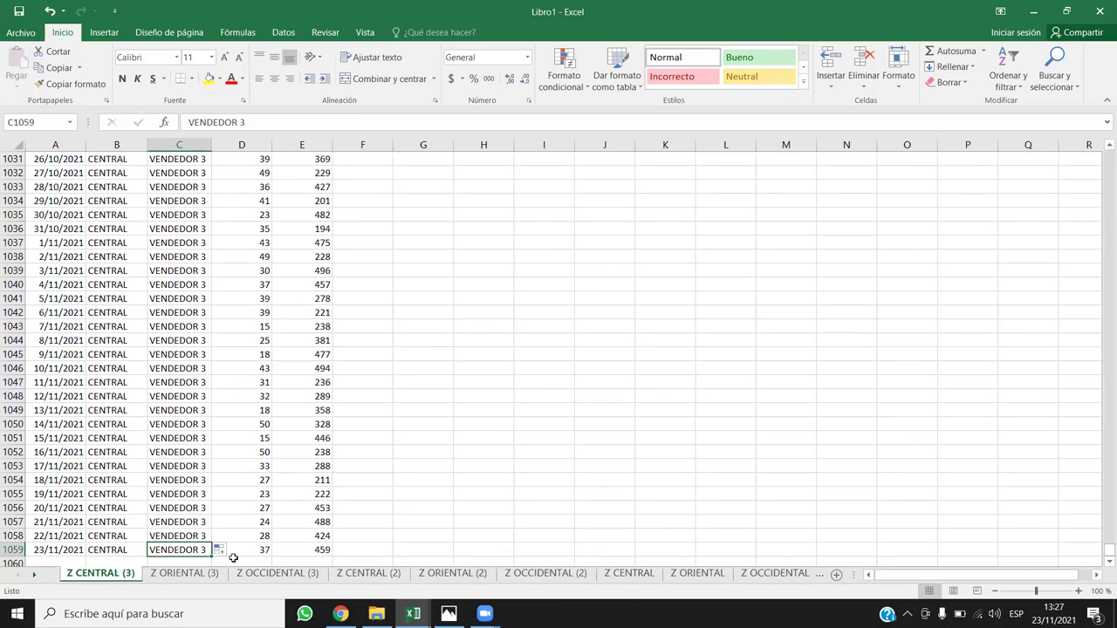
pyautogui.click(621, 574)
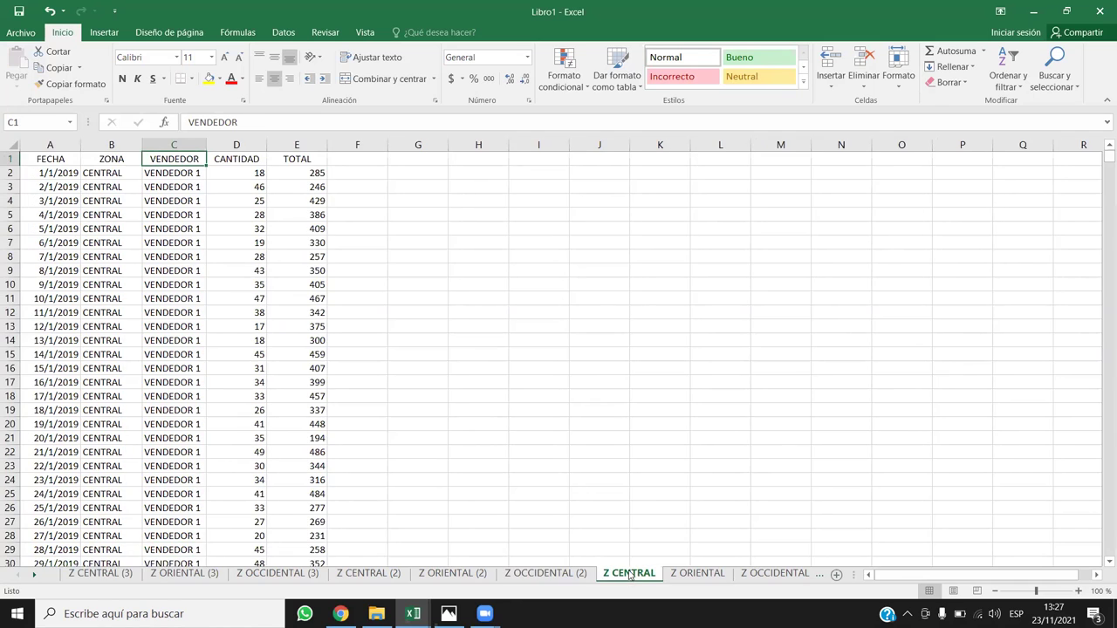
pyautogui.click(122, 576)
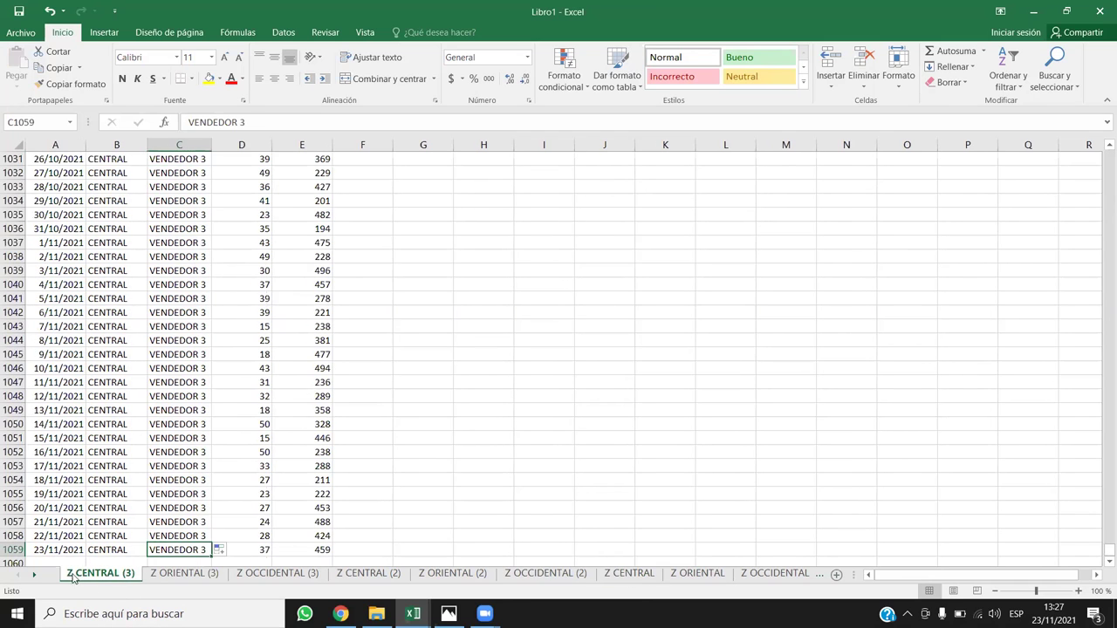
pyautogui.click(120, 342)
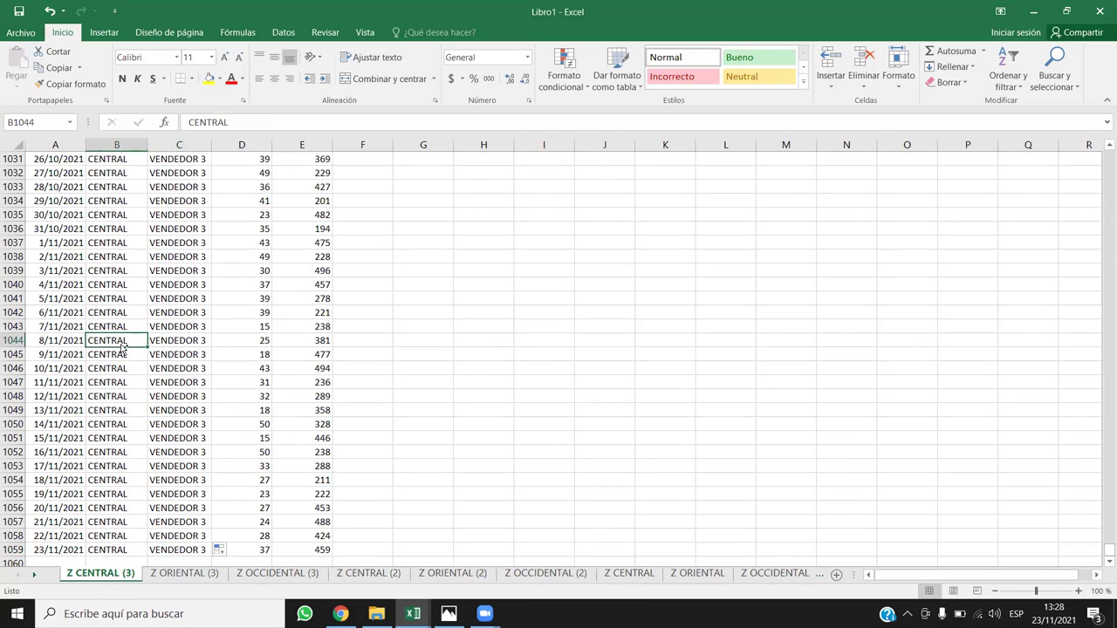
pyautogui.hotkey('ctrl', 'Up')
pyautogui.press('Down')
pyautogui.press('Left')
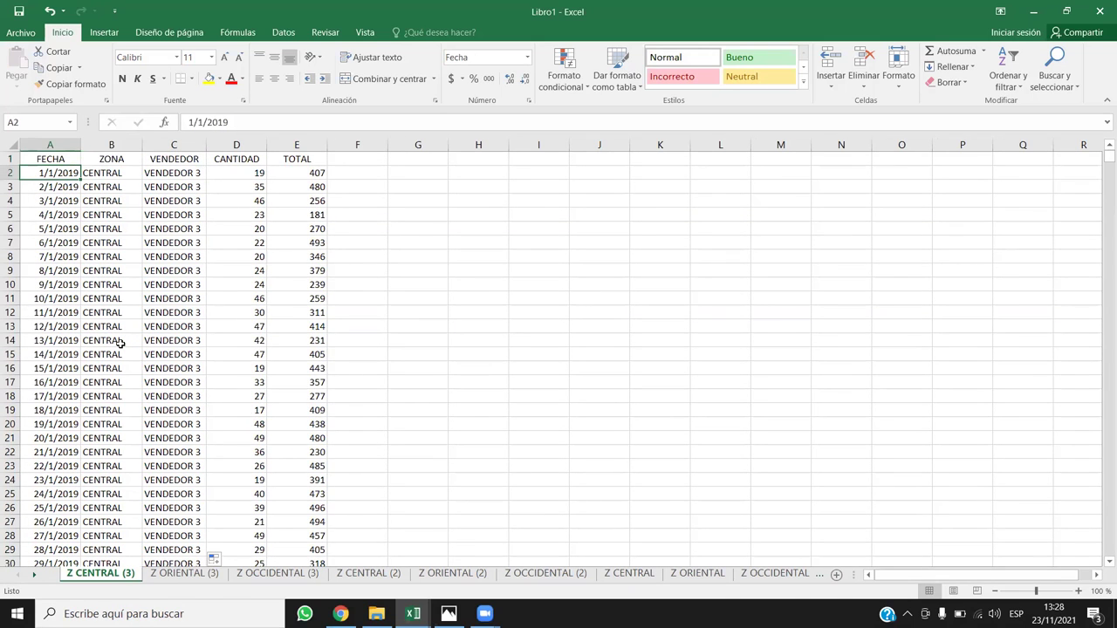
pyautogui.hotkey('ctrl', 'shift', 'Right')
pyautogui.hotkey('ctrl', 'shift', 'Down')
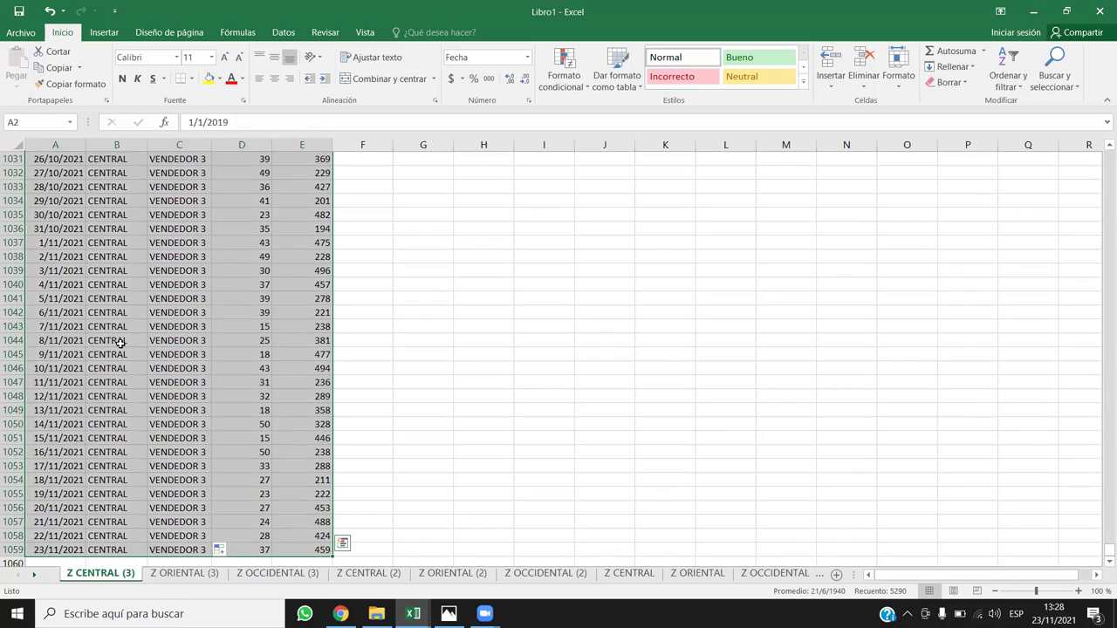
pyautogui.hotkey('ctrl', 'c')
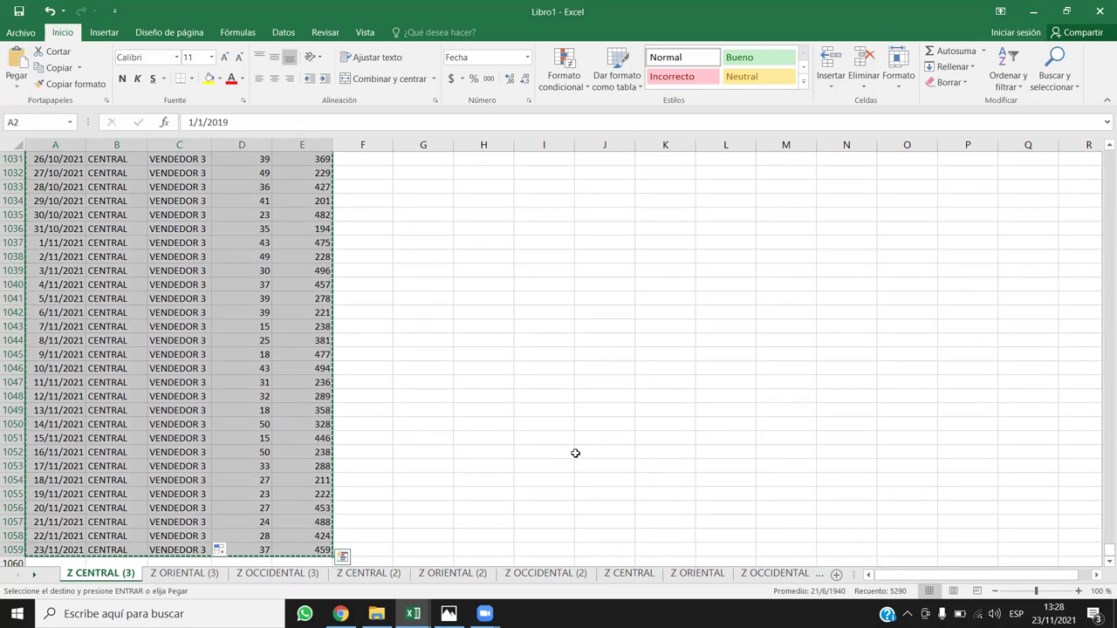
# Paste the copied VENDEDOR 3 rows below the last record of the original Z CENTRAL sheet, starting at A1060.
pyautogui.click(633, 577)
pyautogui.click(42, 341)
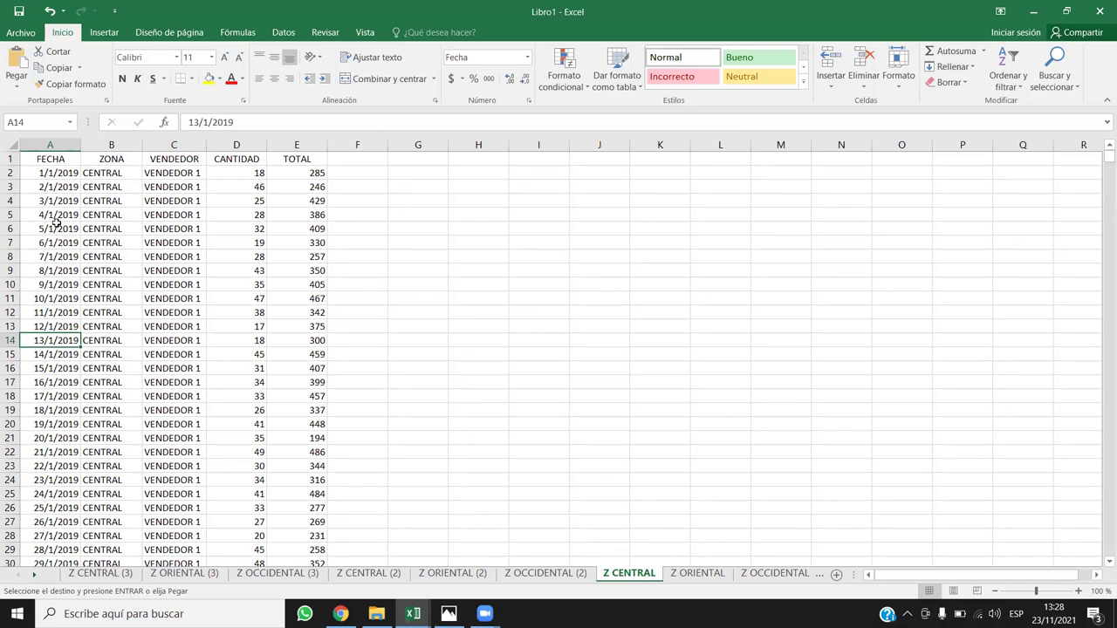
pyautogui.hotkey('ctrl', 'Down')
pyautogui.press('Down')
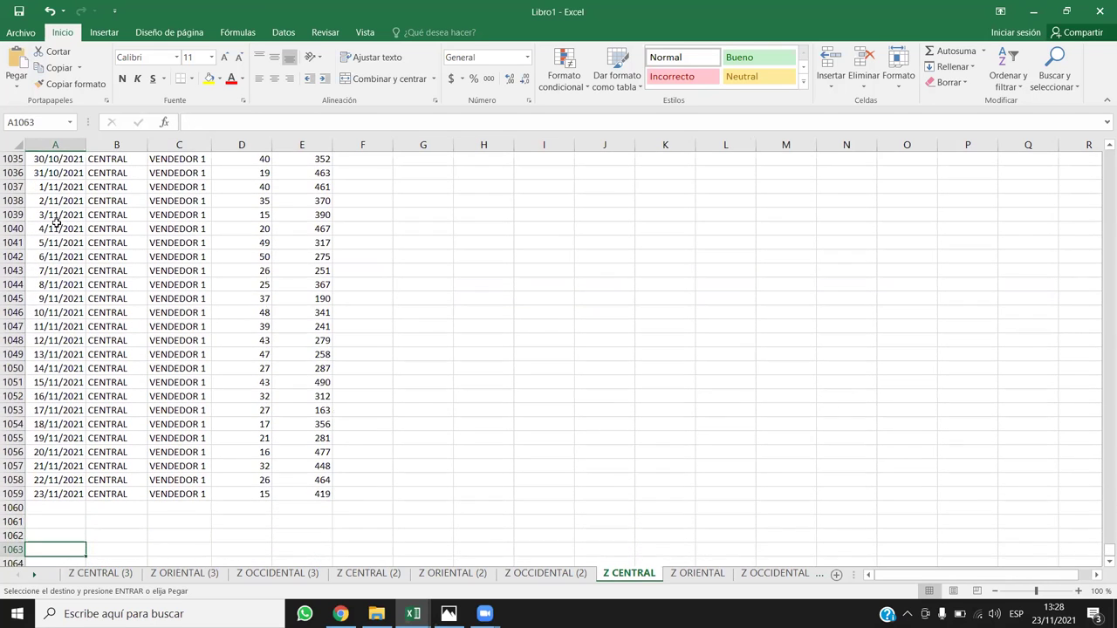
pyautogui.hotkey('ctrl', 'v')
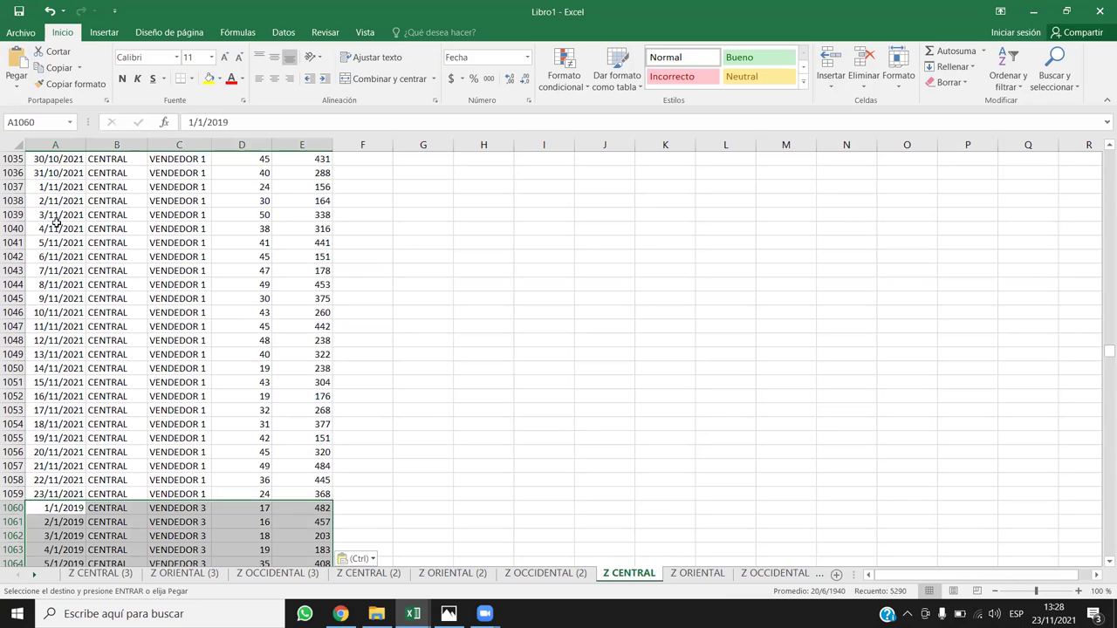
# Examine the dates, sellers, quantities and totals where the VENDEDOR 1 rows meet the pasted VENDEDOR 3 rows on Z CENTRAL.
pyautogui.click(241, 354)
pyautogui.scroll(-2, 86, 431)
pyautogui.moveTo(54, 425); pyautogui.dragTo(288, 536)
pyautogui.click(105, 432)
pyautogui.moveTo(174, 409); pyautogui.dragTo(183, 229)
pyautogui.click(185, 429)
pyautogui.moveTo(185, 428); pyautogui.dragTo(186, 550)
pyautogui.moveTo(54, 242); pyautogui.dragTo(57, 493)
pyautogui.moveTo(262, 242); pyautogui.dragTo(324, 463)
pyautogui.click(140, 451)
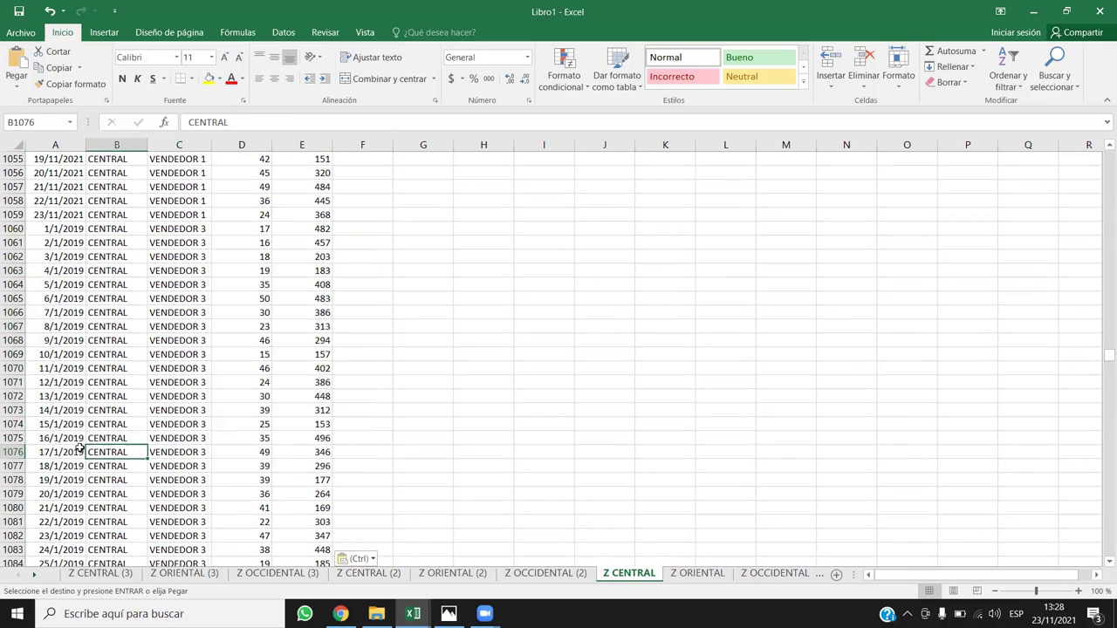
pyautogui.click(78, 382)
pyautogui.scroll(3, 162, 397)
pyautogui.scroll(2, 162, 397)
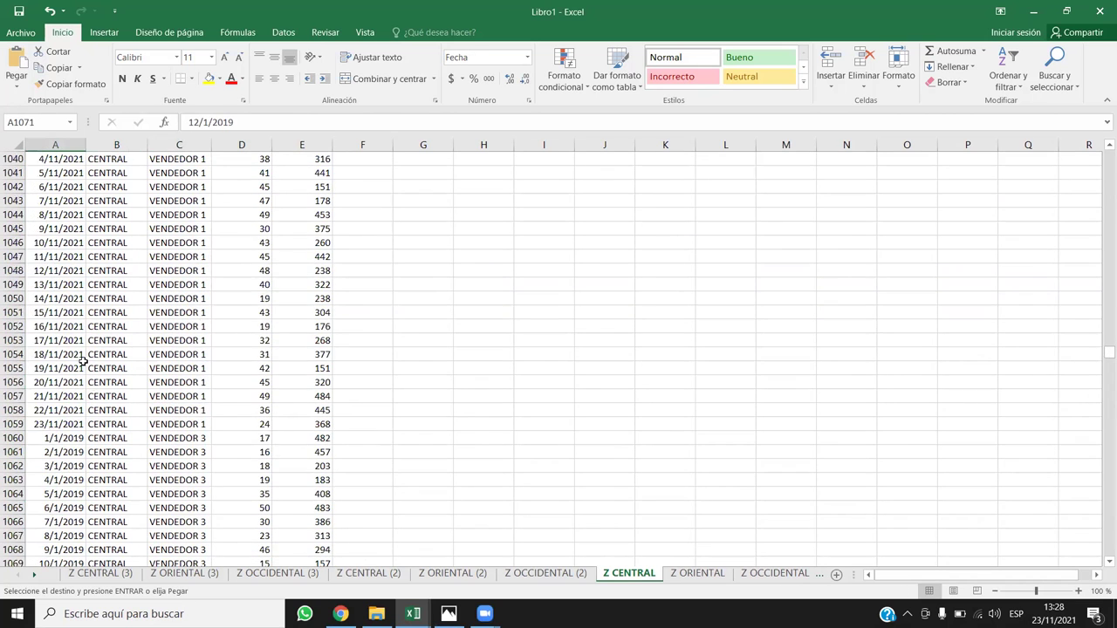
# Delete the Z CENTRAL (3) sheet permanently from the workbook.
pyautogui.click(101, 574)
pyautogui.rightClick(103, 578)
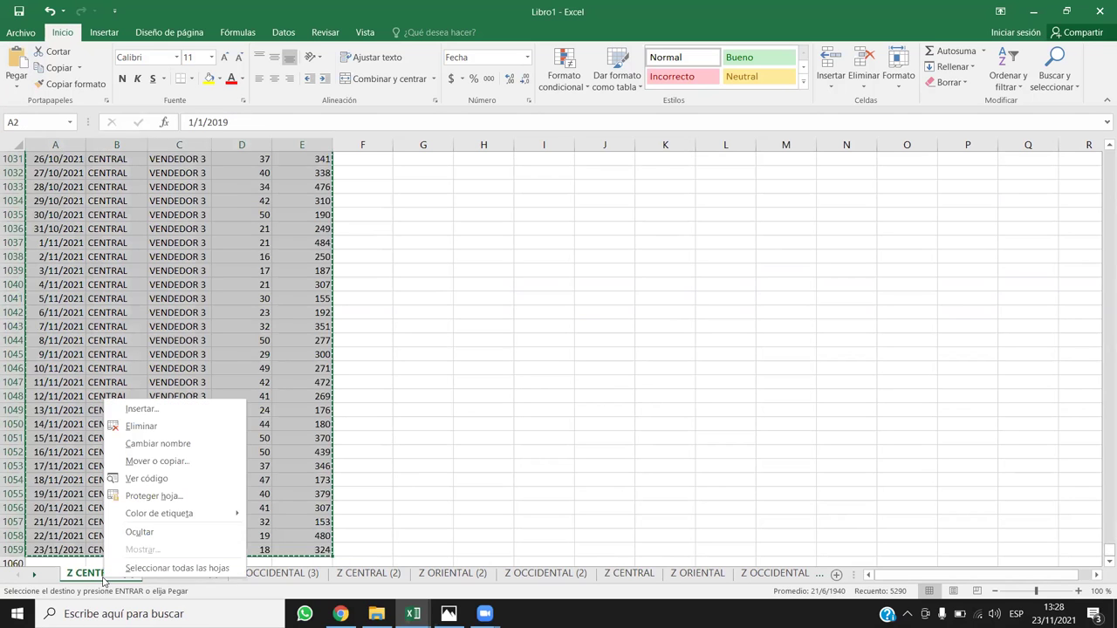
pyautogui.click(146, 426)
pyautogui.click(530, 348)
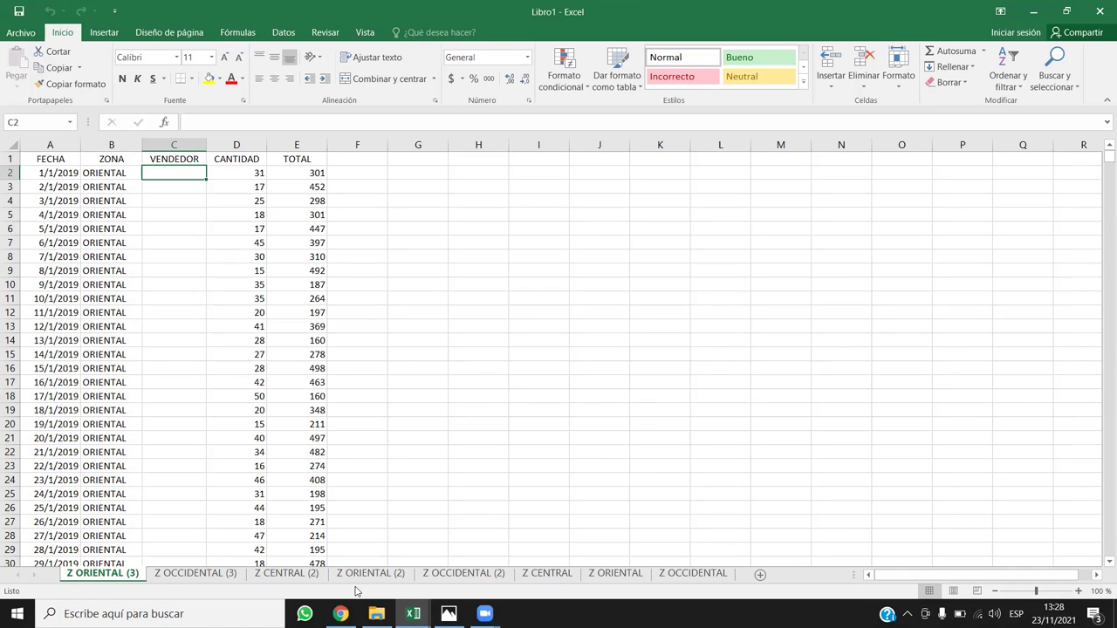
# Copy all VENDEDOR 2 data rows of Z CENTRAL (2), from A2 to E1059, without the headers.
pyautogui.click(296, 574)
pyautogui.click(85, 244)
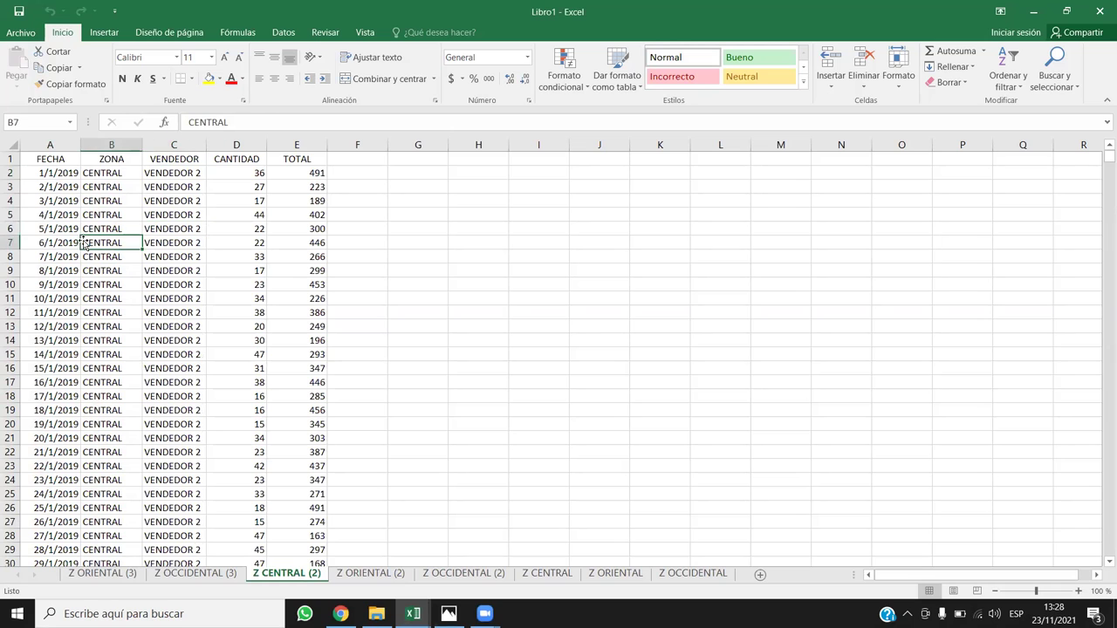
pyautogui.press('Left')
pyautogui.hotkey('ctrl', 'Up')
pyautogui.press('Down')
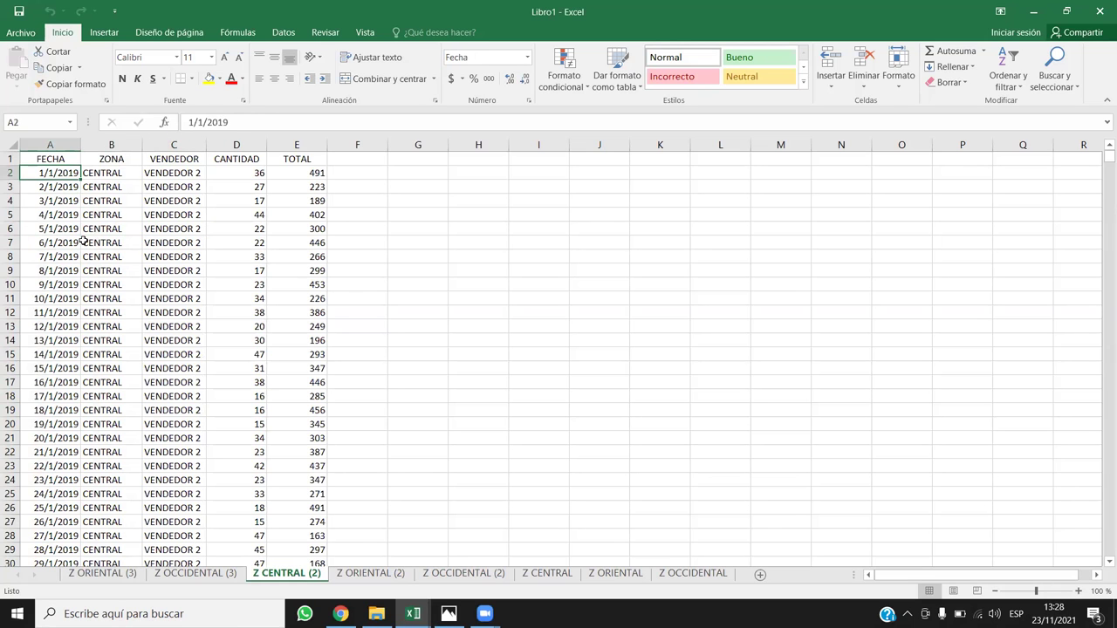
pyautogui.hotkey('ctrl', 'shift', 'Right')
pyautogui.hotkey('ctrl', 'shift', 'Down')
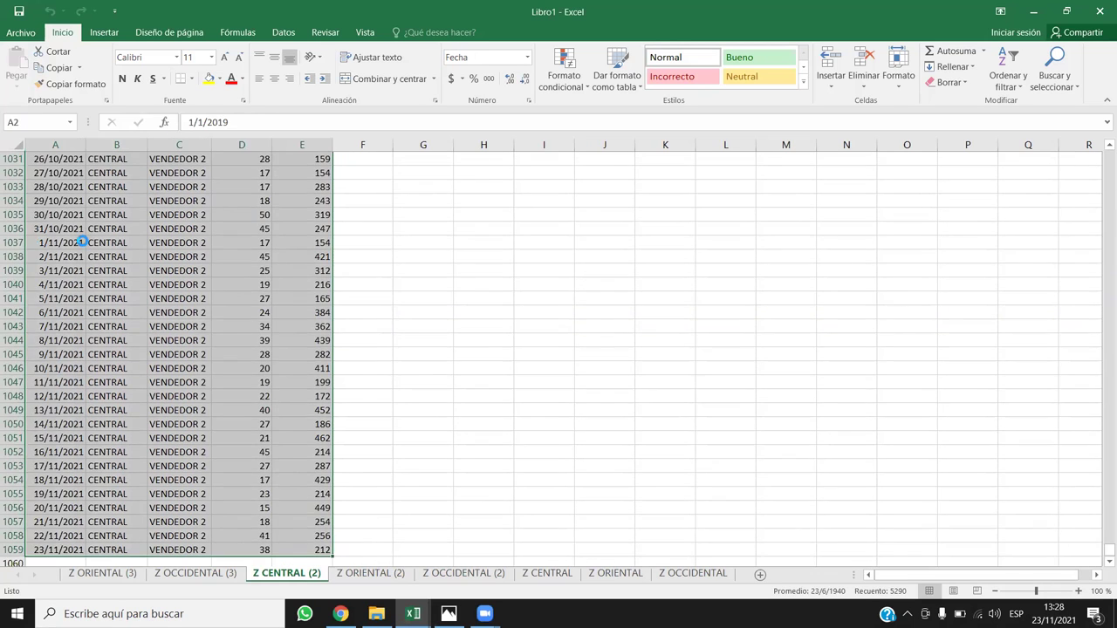
pyautogui.hotkey('ctrl', 'c')
pyautogui.hotkey('ctrl', 'BackSpace')
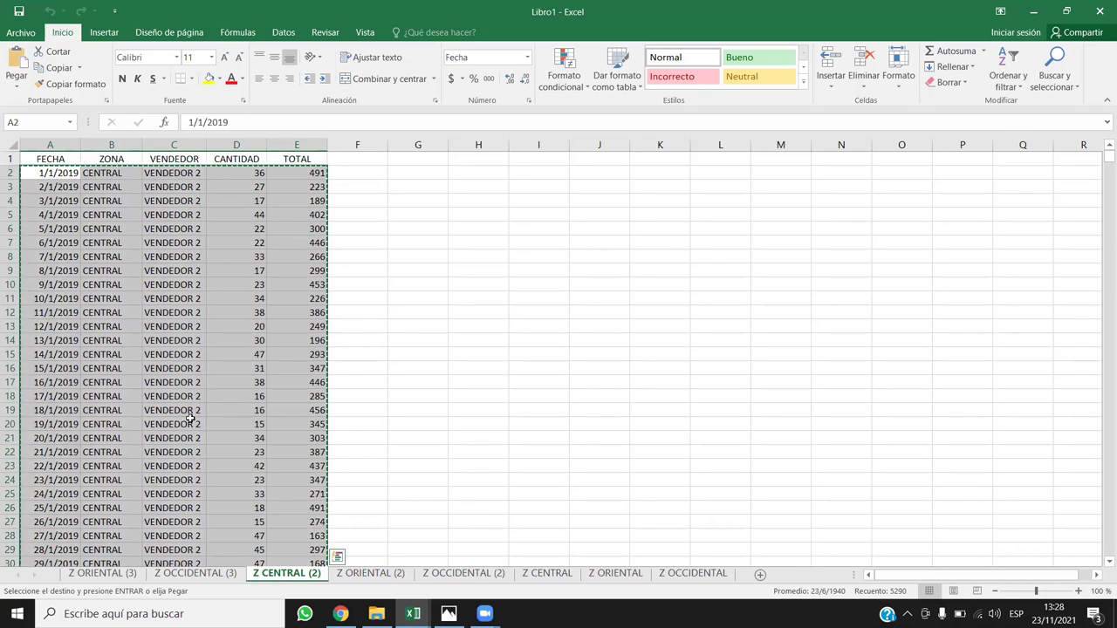
# Paste the copied VENDEDOR 2 rows below the last record of Z CENTRAL, starting at A2118, and check the last row.
pyautogui.click(547, 573)
pyautogui.click(70, 412)
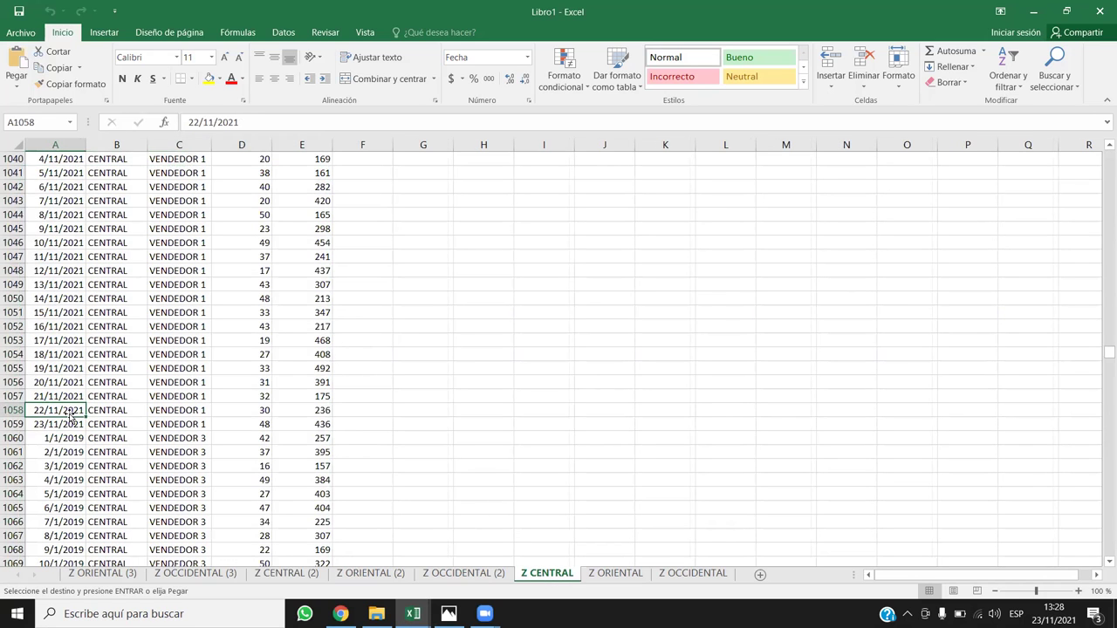
pyautogui.hotkey('ctrl', 'Down')
pyautogui.press('Down')
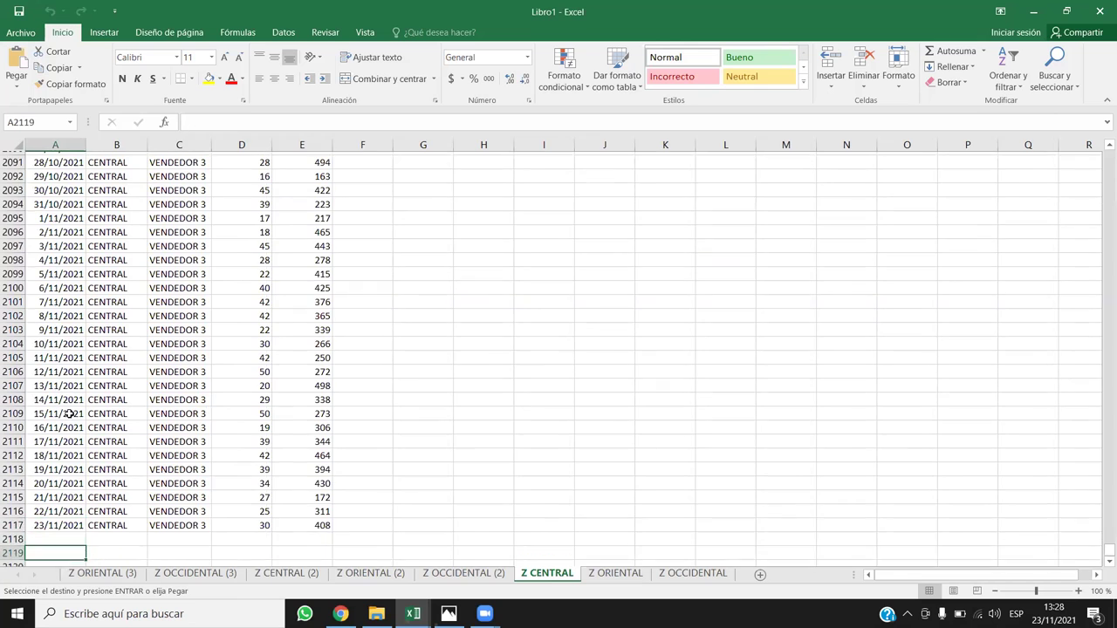
pyautogui.press('Up')
pyautogui.press('Down')
pyautogui.hotkey('ctrl', 'v')
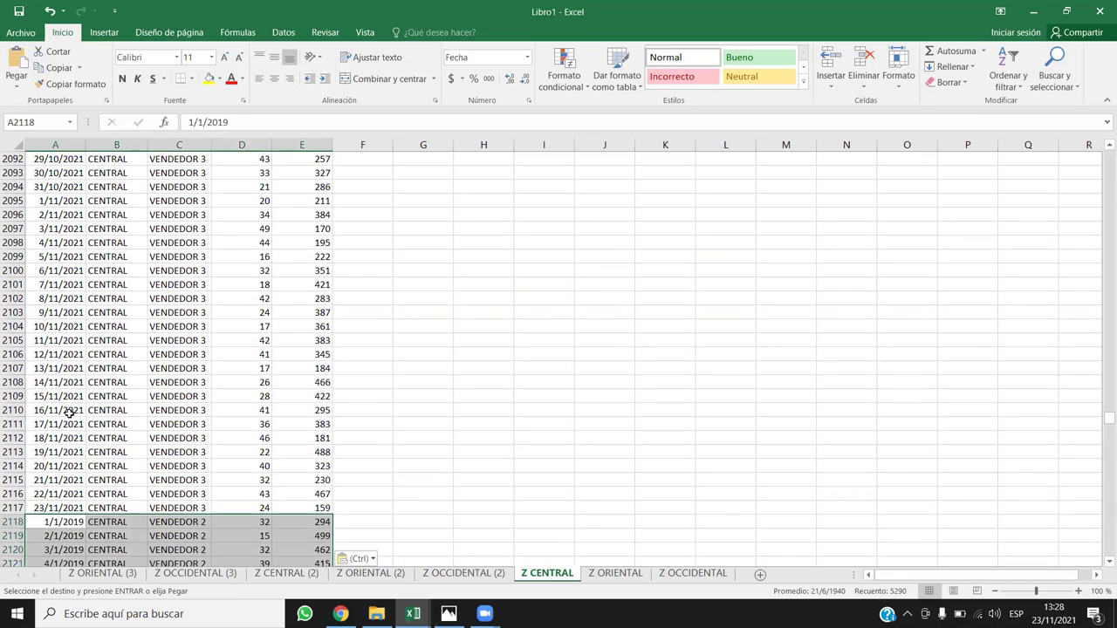
pyautogui.click(153, 395)
pyautogui.hotkey('ctrl', 'Down')
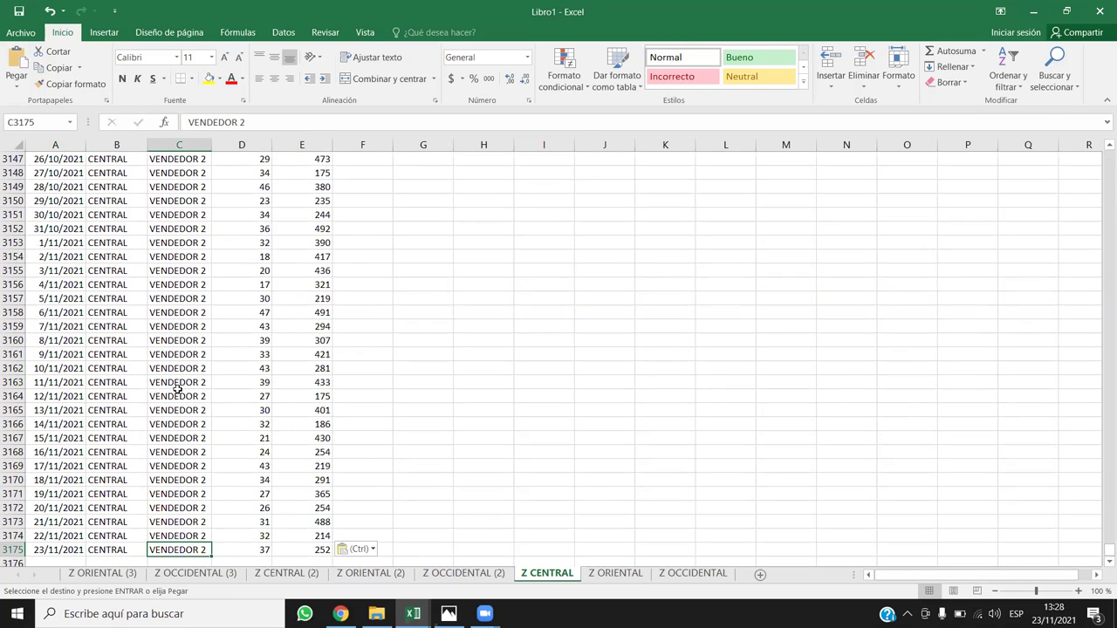
pyautogui.click(177, 391)
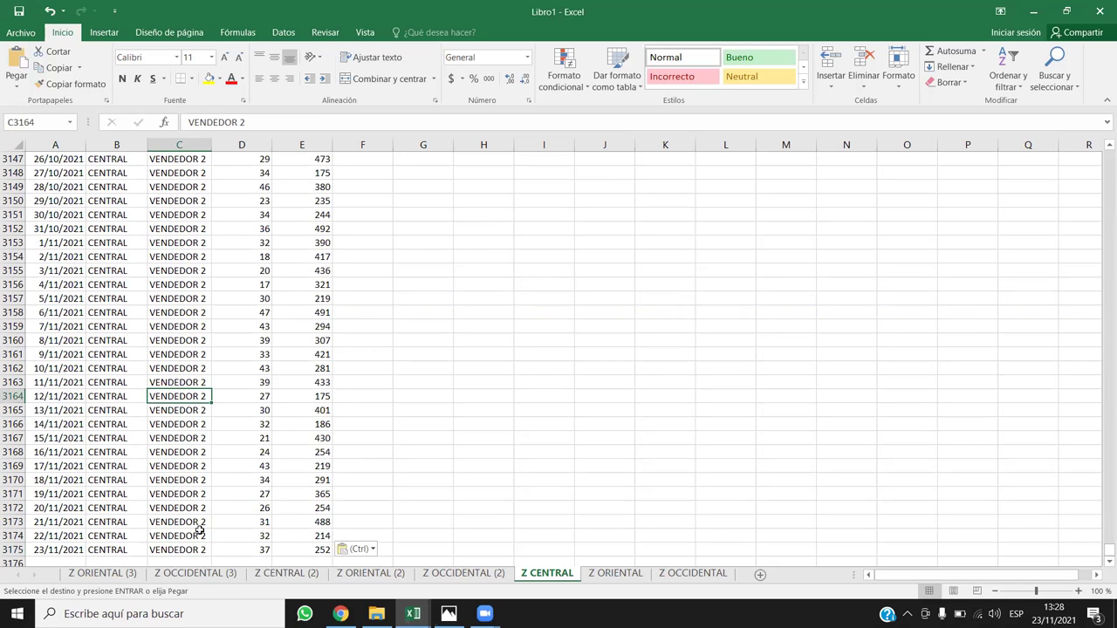
# Delete the Z CENTRAL (2) sheet permanently and return to the Z CENTRAL sheet.
pyautogui.click(288, 573)
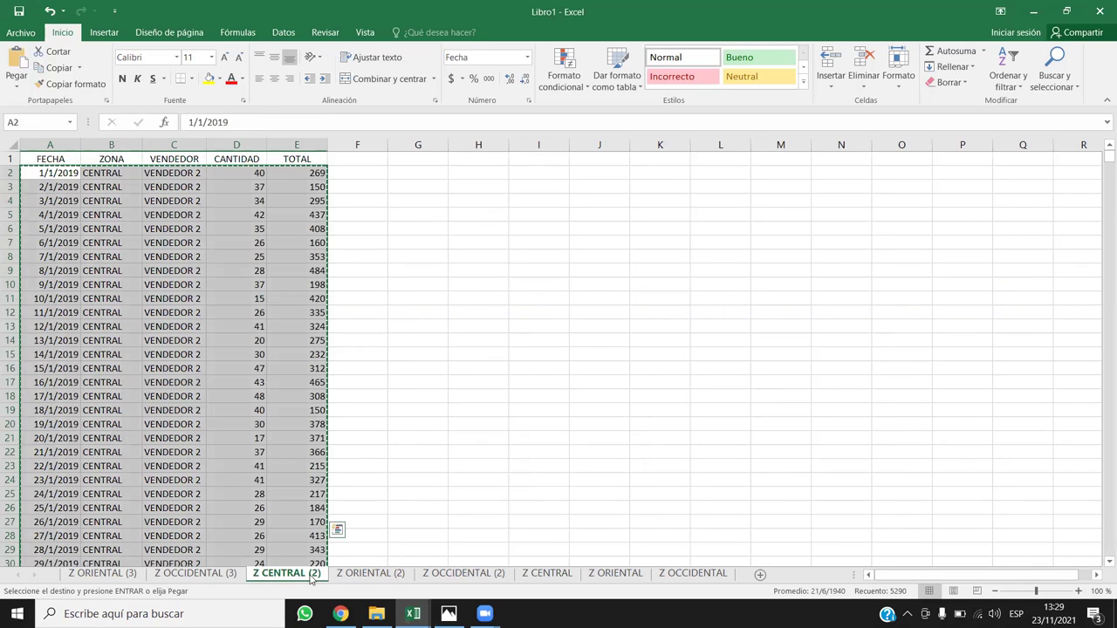
pyautogui.rightClick(275, 574)
pyautogui.click(310, 420)
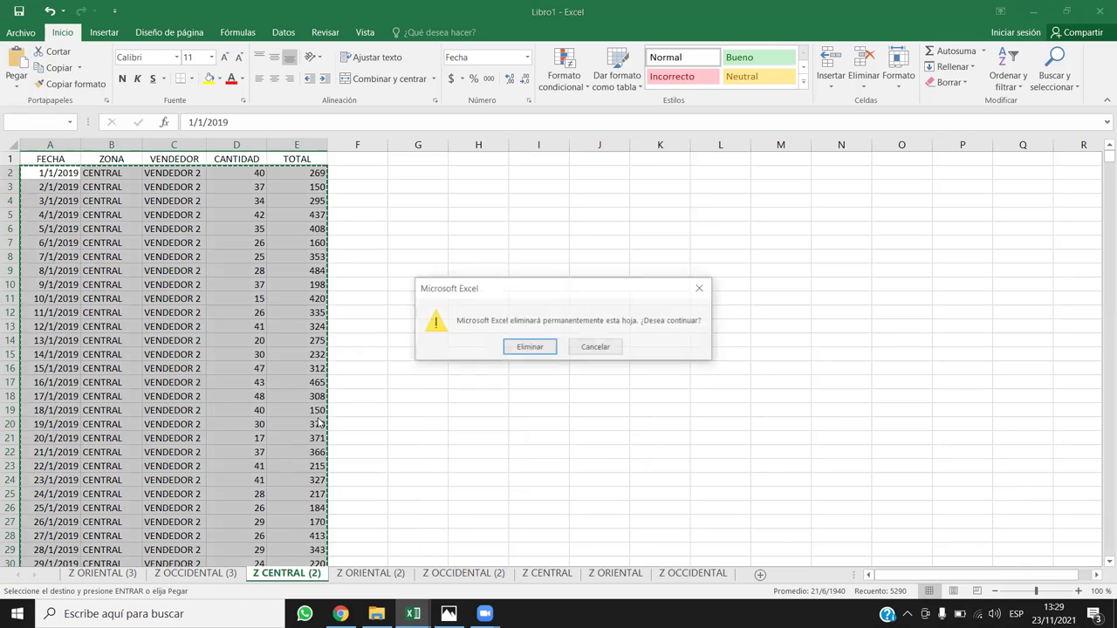
pyautogui.click(530, 347)
pyautogui.click(465, 574)
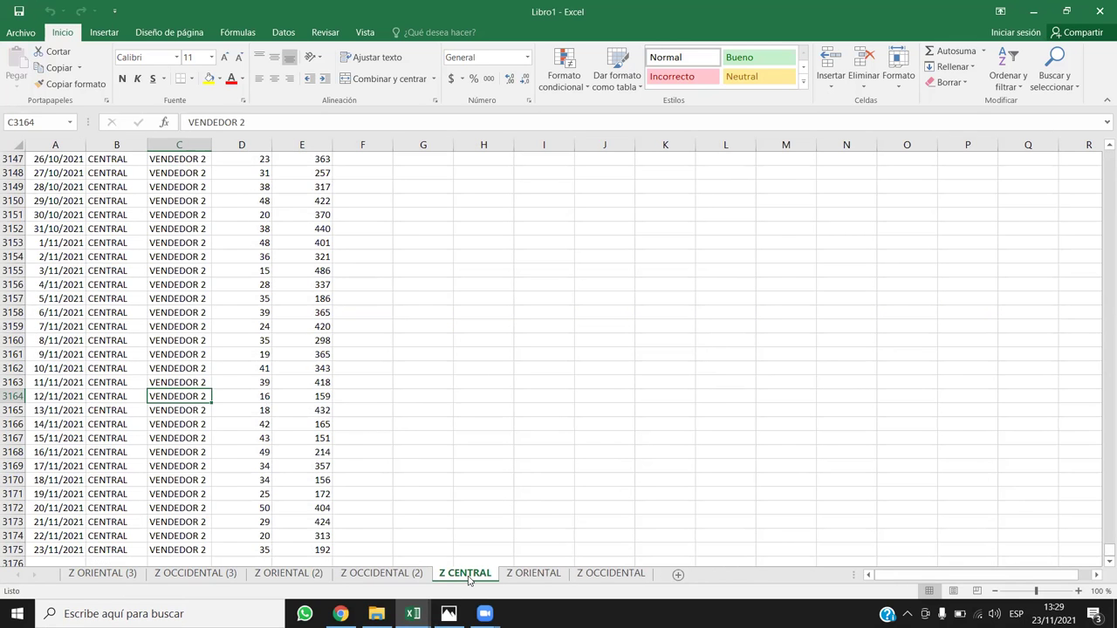
# Enter VENDEDOR 4 in C2 of Z ORIENTAL, copy it to C3, and fill both cells down the VENDEDOR column.
pyautogui.click(554, 574)
pyautogui.click(157, 187)
pyautogui.click(178, 176)
pyautogui.write('VENDEDOR 4')
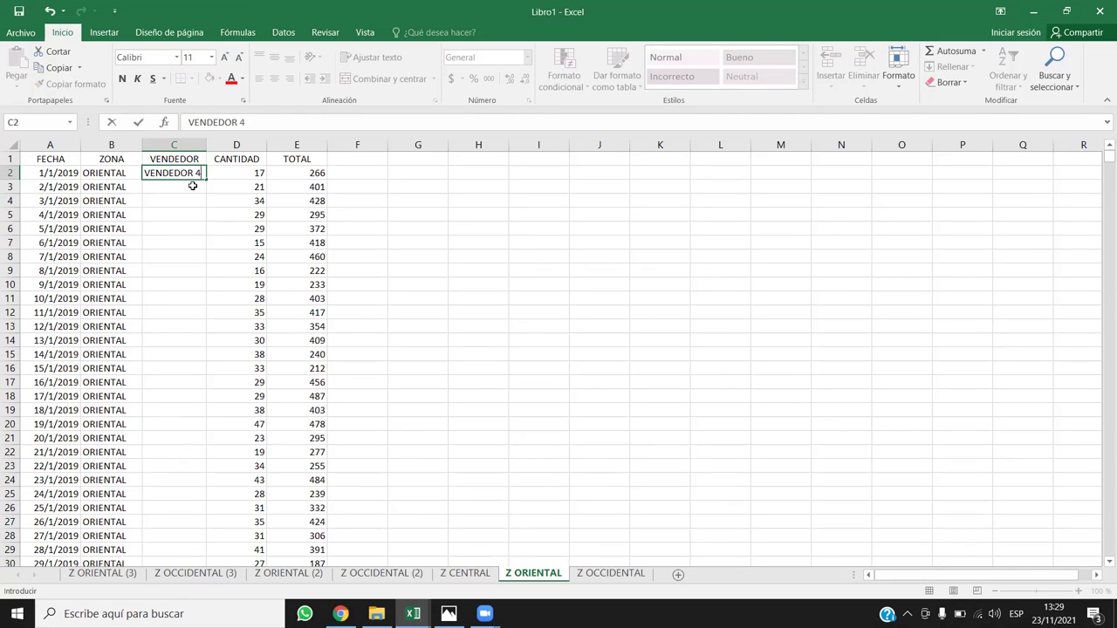
pyautogui.press('Return')
pyautogui.click(198, 174)
pyautogui.hotkey('ctrl', 'c')
pyautogui.click(197, 185)
pyautogui.hotkey('ctrl', 'v')
pyautogui.moveTo(203, 186); pyautogui.dragTo(184, 174)
pyautogui.doubleClick(207, 192)
pyautogui.click(163, 253)
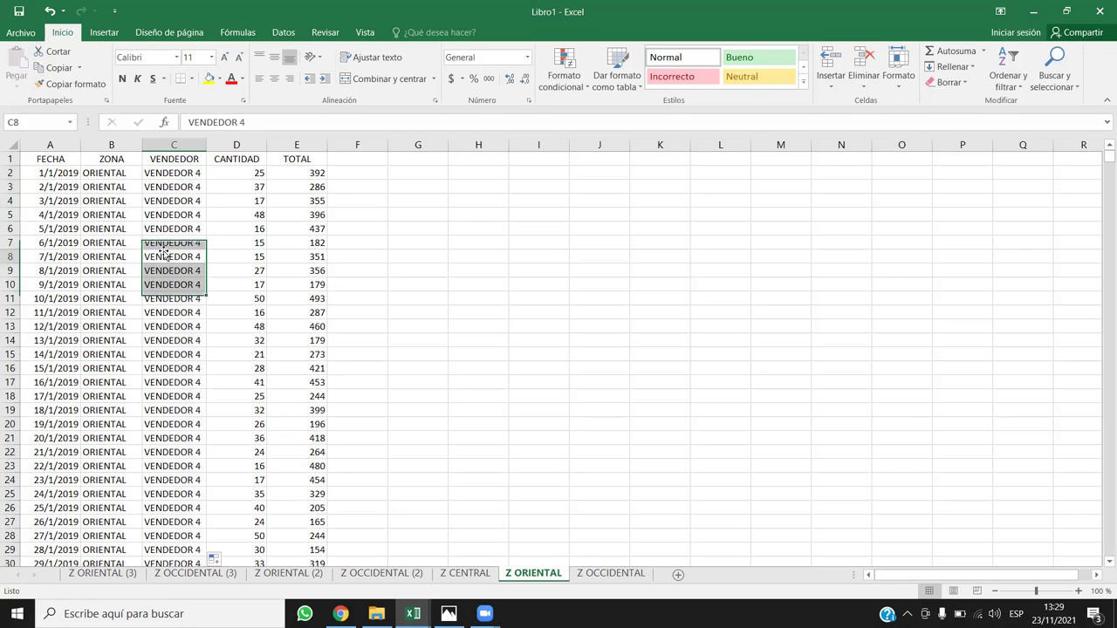
# Copy VENDEDOR 4 into C2 and C3 of Z ORIENTAL (2) and fill both cells down the VENDEDOR column.
pyautogui.click(187, 173)
pyautogui.hotkey('ctrl', 'c')
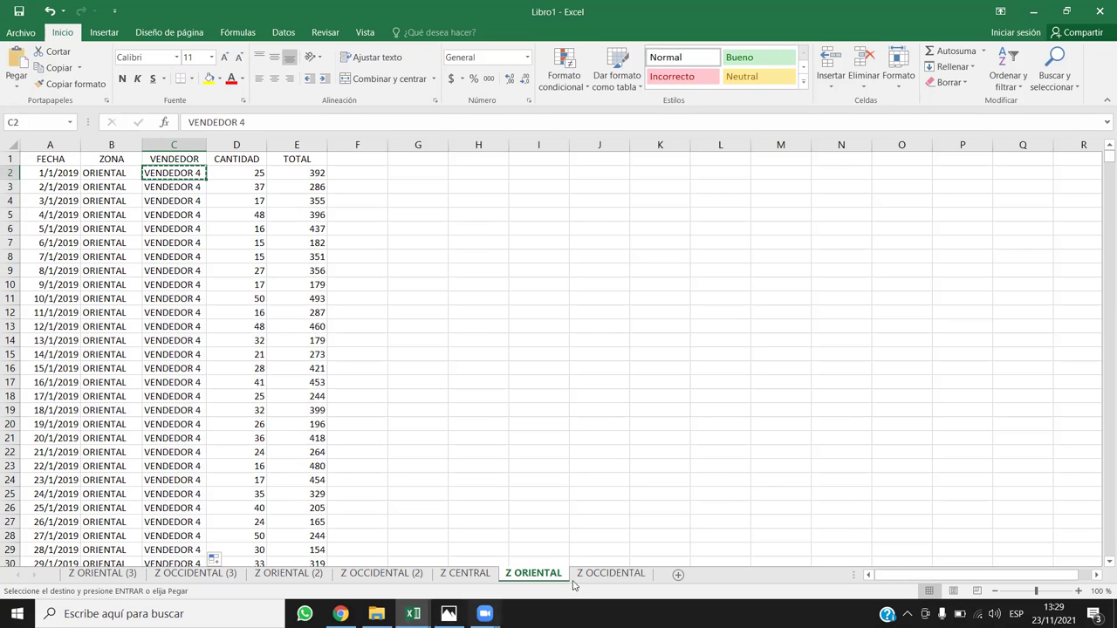
pyautogui.click(293, 579)
pyautogui.click(184, 174)
pyautogui.hotkey('ctrl', 'v')
pyautogui.click(187, 187)
pyautogui.hotkey('ctrl', 'v')
pyautogui.moveTo(184, 174); pyautogui.dragTo(187, 186)
pyautogui.doubleClick(207, 192)
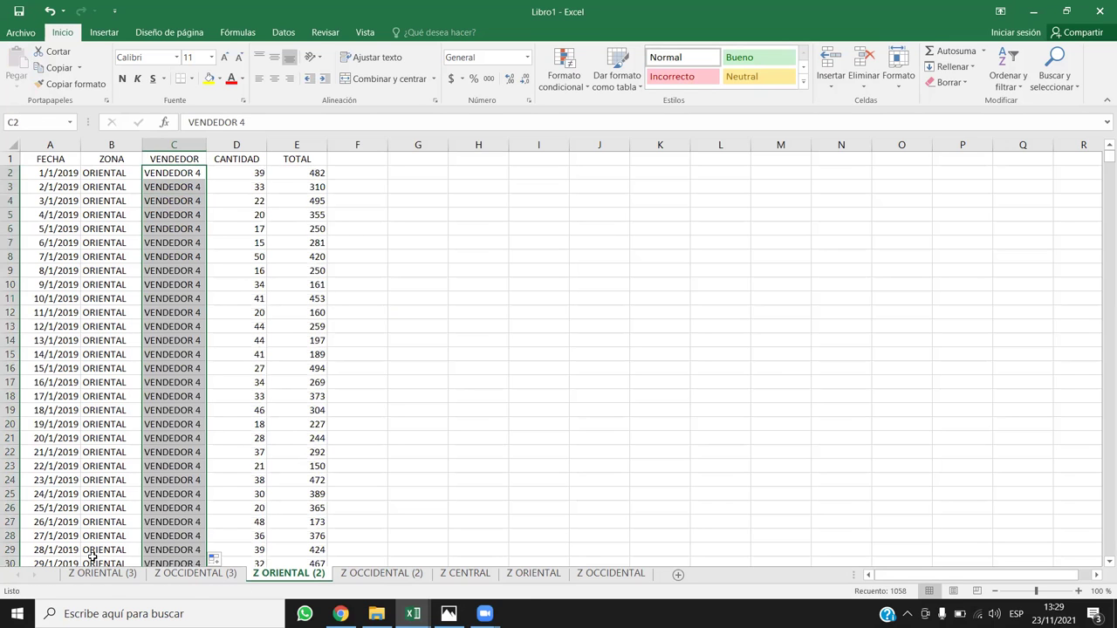
# Copy VENDEDOR 4 from Z ORIENTAL (2) into C2 and C3 of Z ORIENTAL (3) and fill them down the VENDEDOR column.
pyautogui.click(109, 578)
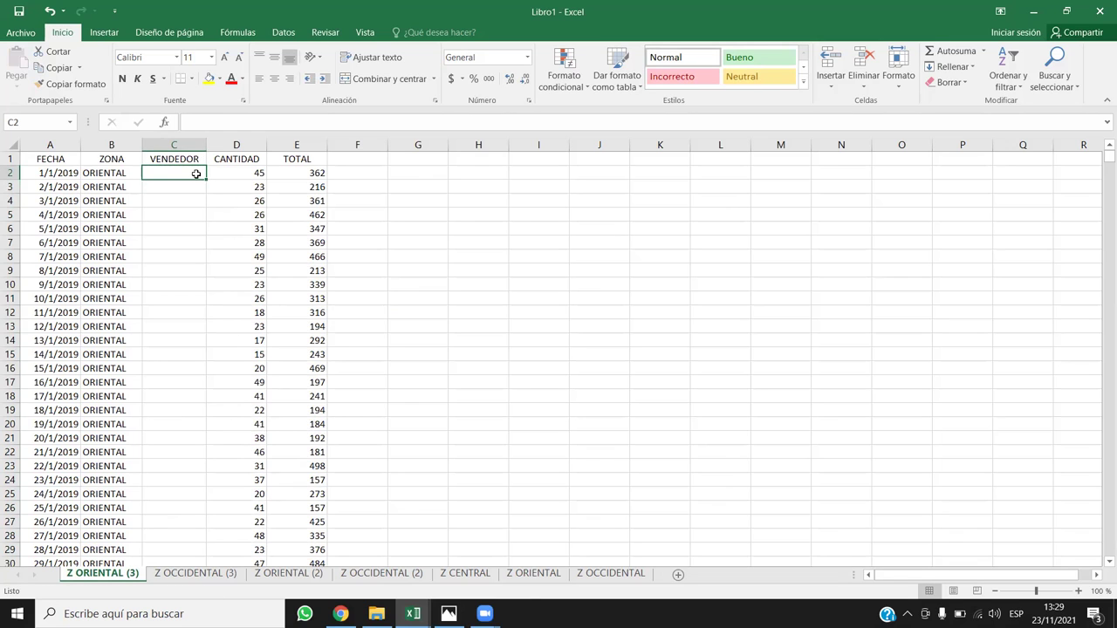
pyautogui.click(283, 573)
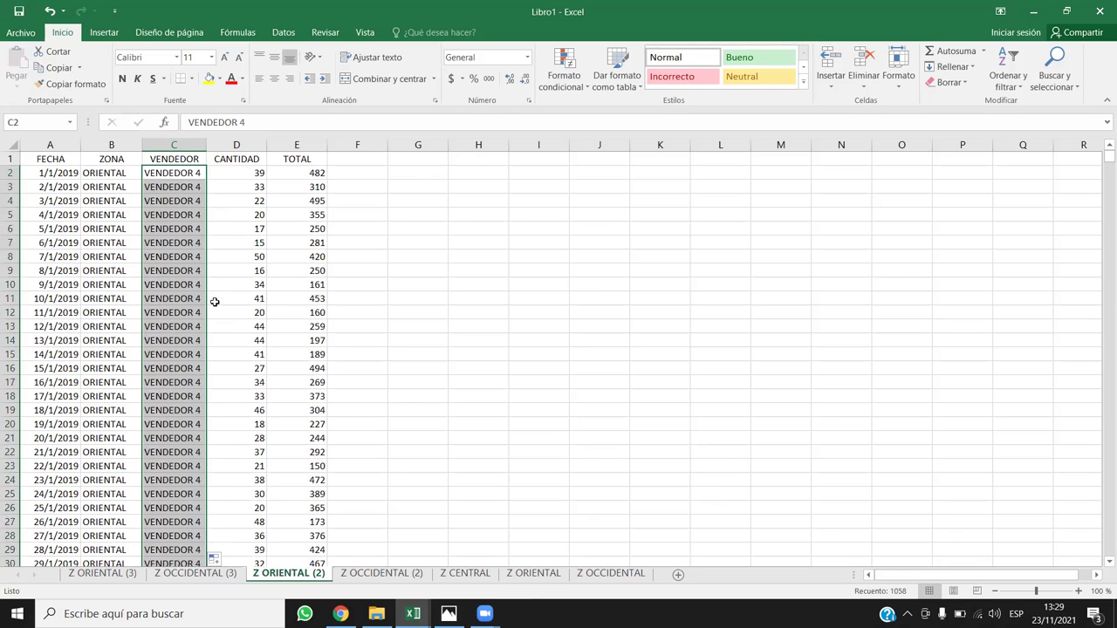
pyautogui.click(185, 187)
pyautogui.hotkey('ctrl', 'c')
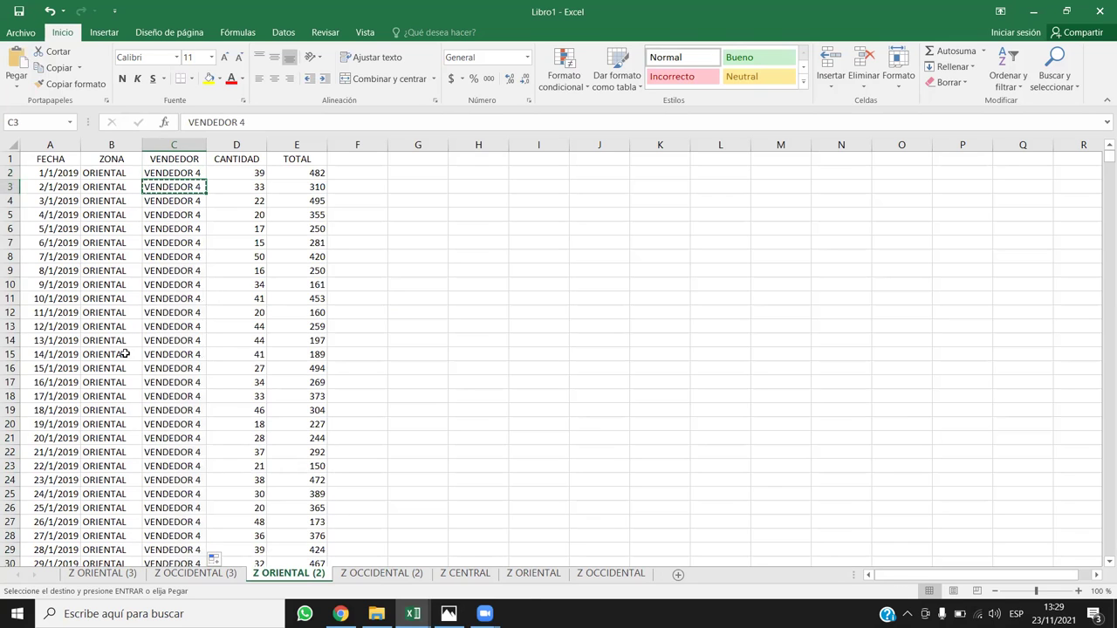
pyautogui.click(75, 578)
pyautogui.hotkey('ctrl', 'v')
pyautogui.click(185, 186)
pyautogui.hotkey('ctrl', 'v')
pyautogui.moveTo(184, 173); pyautogui.dragTo(199, 189)
pyautogui.doubleClick(203, 193)
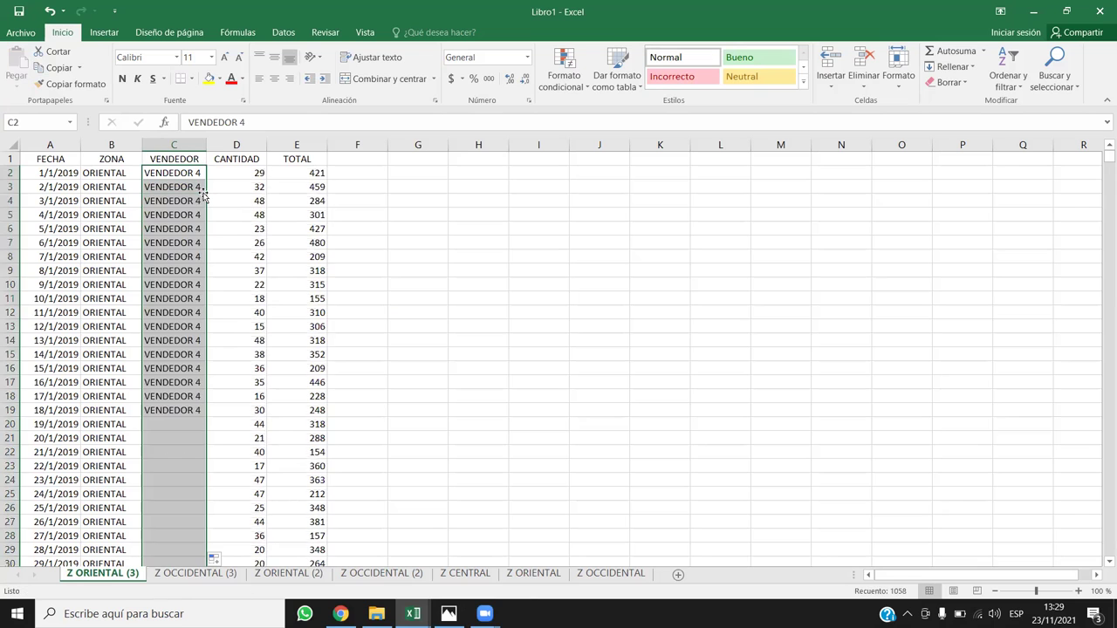
# Copy all data rows of Z ORIENTAL (3), from A2 to E1059, leaving out the header row.
pyautogui.click(85, 329)
pyautogui.hotkey('ctrl', 'Up')
pyautogui.press('Left')
pyautogui.press('Up')
pyautogui.press('Down')
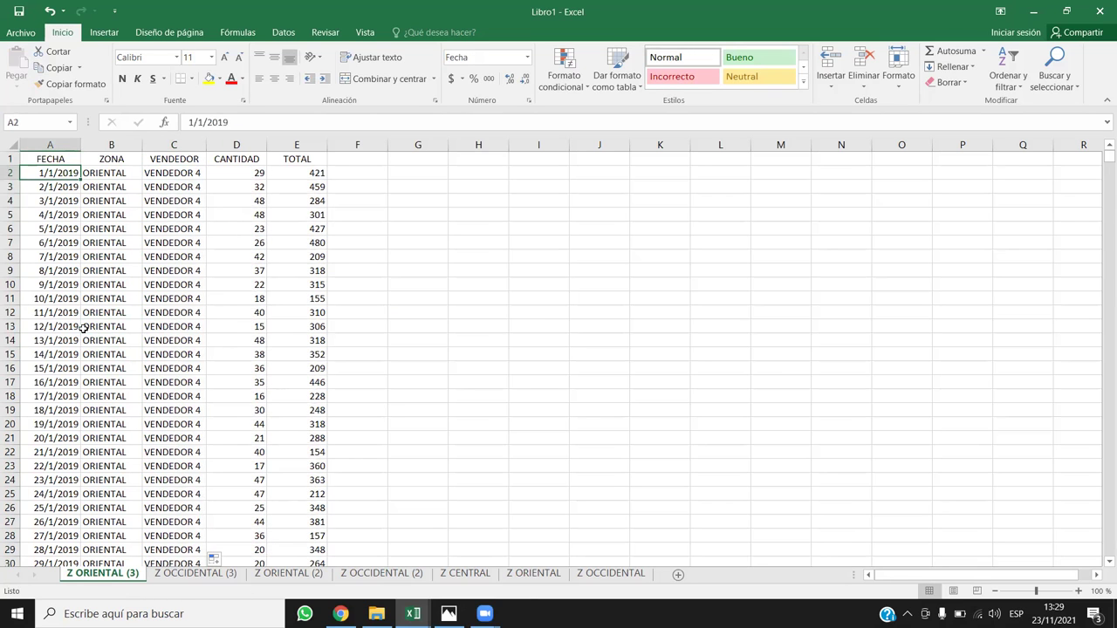
pyautogui.hotkey('ctrl', 'shift', 'Right')
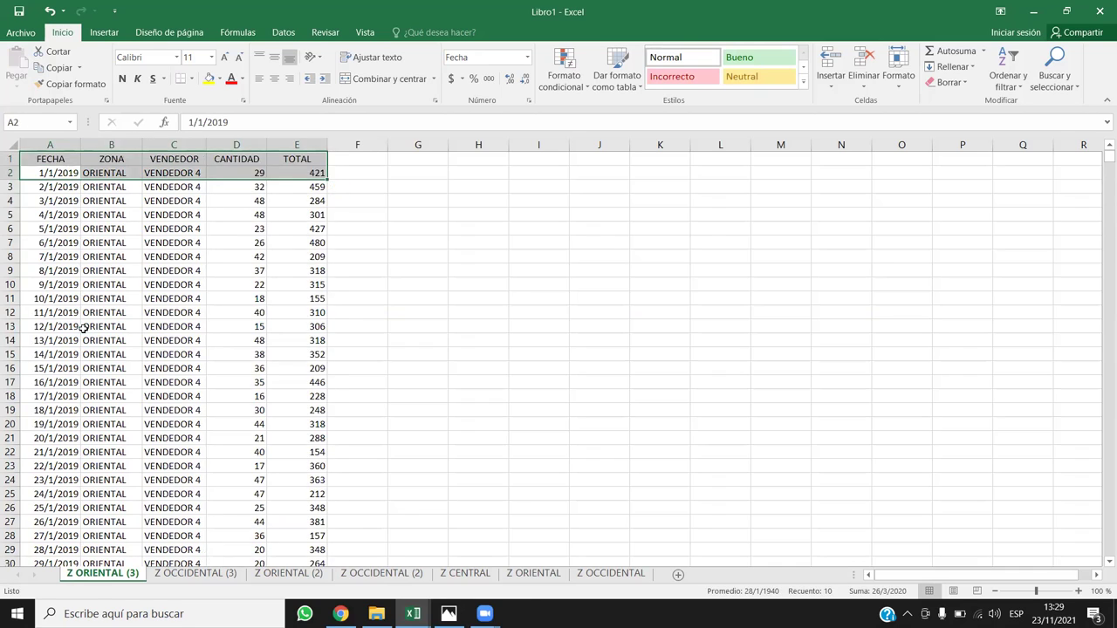
pyautogui.hotkey('ctrl', 'shift', 'Down')
pyautogui.press('Up')
pyautogui.press('Down')
pyautogui.hotkey('ctrl', 'shift', 'Right')
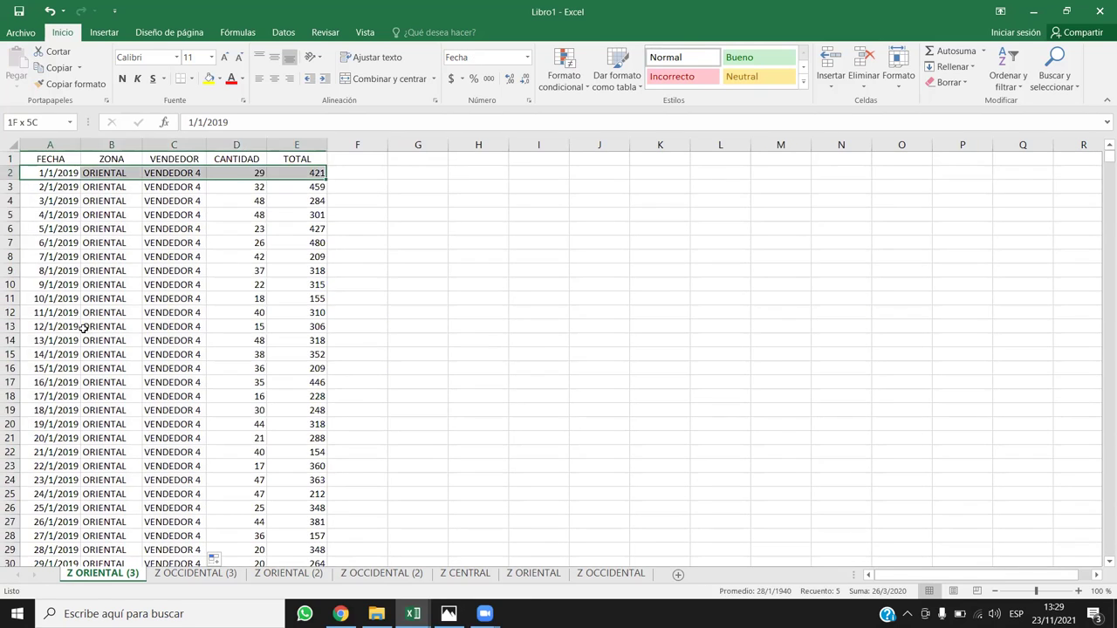
pyautogui.hotkey('ctrl', 'shift', 'Down')
pyautogui.hotkey('ctrl', 'c')
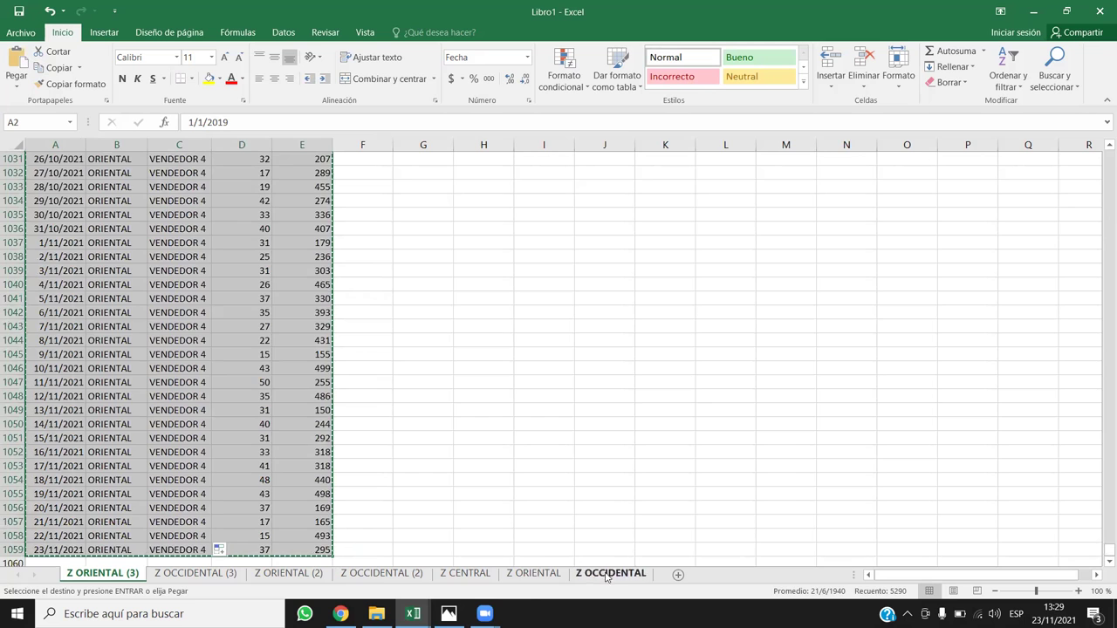
# Paste the Z ORIENTAL (3) rows below the last record of Z ORIENTAL at A1060, and go to the first empty row after them.
pyautogui.click(534, 573)
pyautogui.click(79, 455)
pyautogui.hotkey('ctrl', 'Down')
pyautogui.press('Down')
pyautogui.hotkey('shift', 'Right')
pyautogui.hotkey('shift', 'Right')
pyautogui.hotkey('shift', 'Right')
pyautogui.hotkey('shift', 'Right')
pyautogui.hotkey('ctrl', 'v')
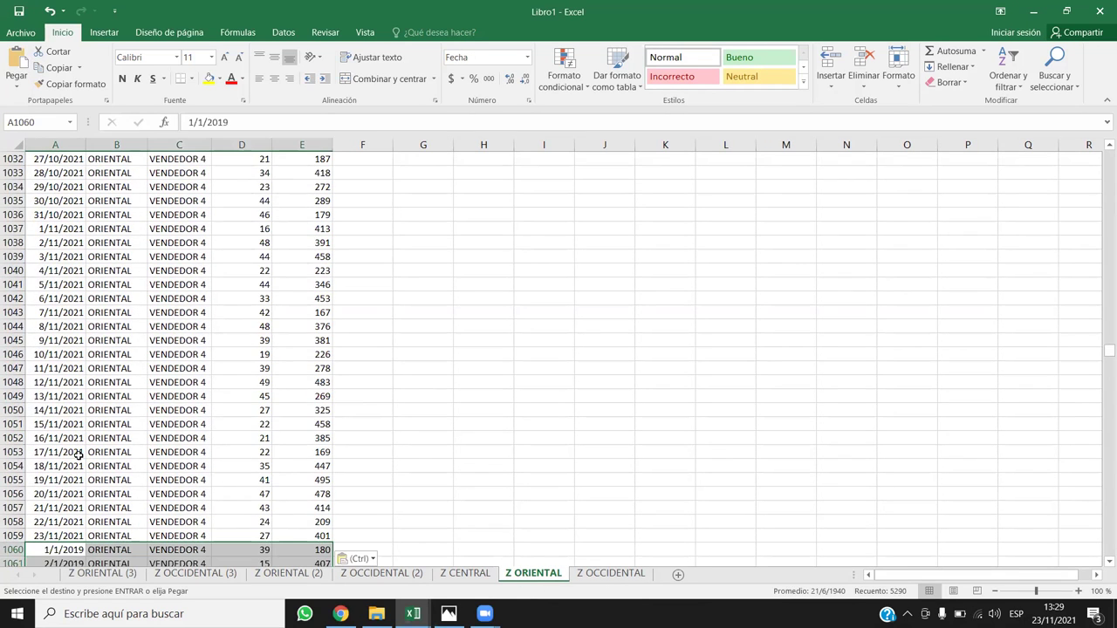
pyautogui.hotkey('ctrl', 'Down')
pyautogui.press('Down')
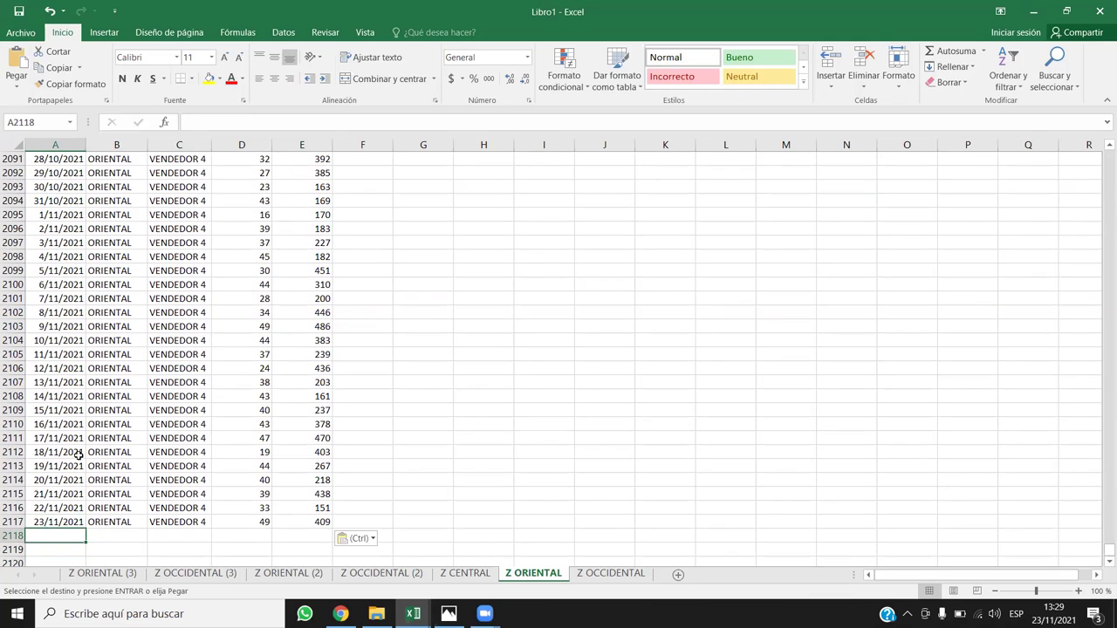
# Copy all data rows of Z ORIENTAL (2), from A2 to E1059, leaving out the header row.
pyautogui.click(288, 573)
pyautogui.click(52, 495)
pyautogui.hotkey('ctrl', 'Up')
pyautogui.press('Down')
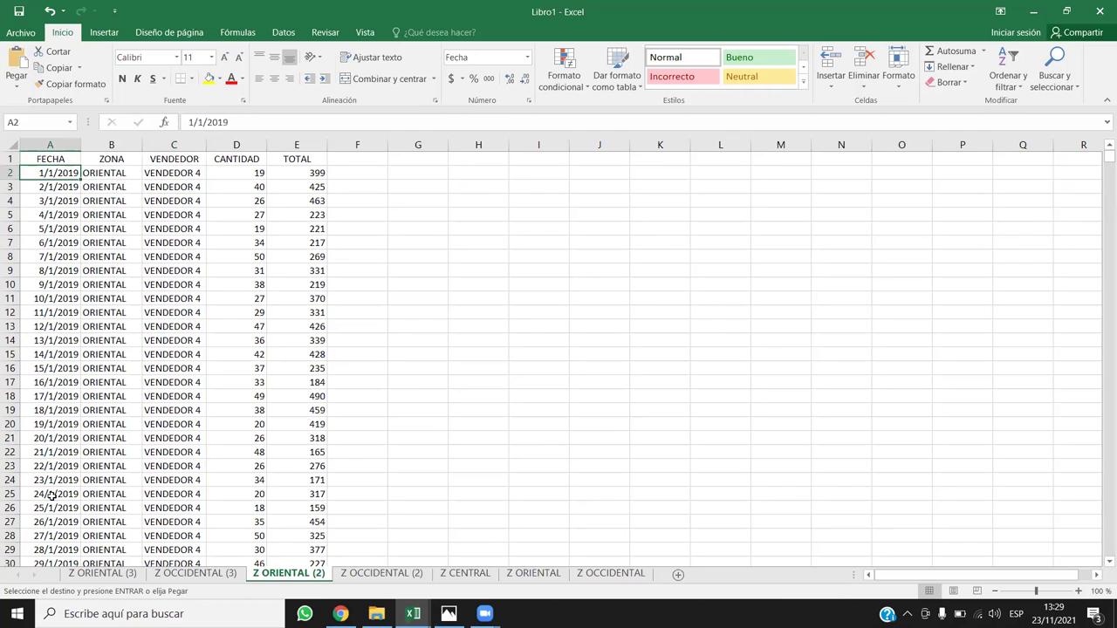
pyautogui.hotkey('ctrl', 'shift', 'Right')
pyautogui.hotkey('ctrl', 'shift', 'Down')
pyautogui.hotkey('ctrl', 'c')
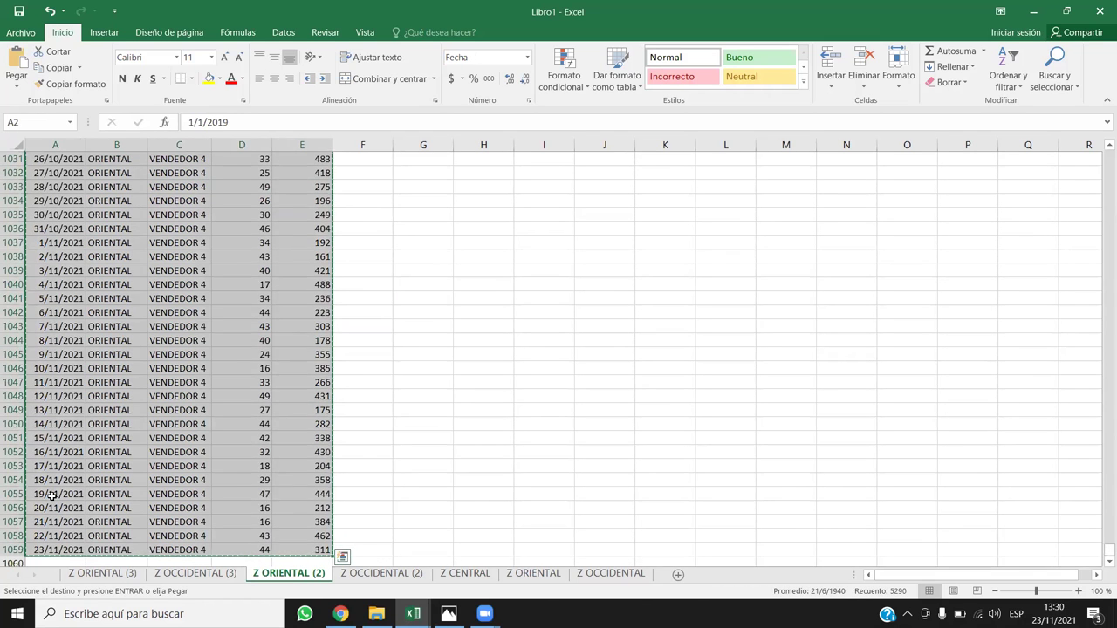
# Paste the Z ORIENTAL (2) rows at A2118 of Z ORIENTAL and check the last pasted row.
pyautogui.hotkey('ctrl', 'pageup')
pyautogui.hotkey('ctrl', 'pagedown')
pyautogui.hotkey('ctrl', 'pageup')
pyautogui.hotkey('ctrl', 'pagedown')
pyautogui.hotkey('ctrl', 'pagedown')
pyautogui.hotkey('ctrl', 'pagedown')
pyautogui.hotkey('ctrl', 'pagedown')
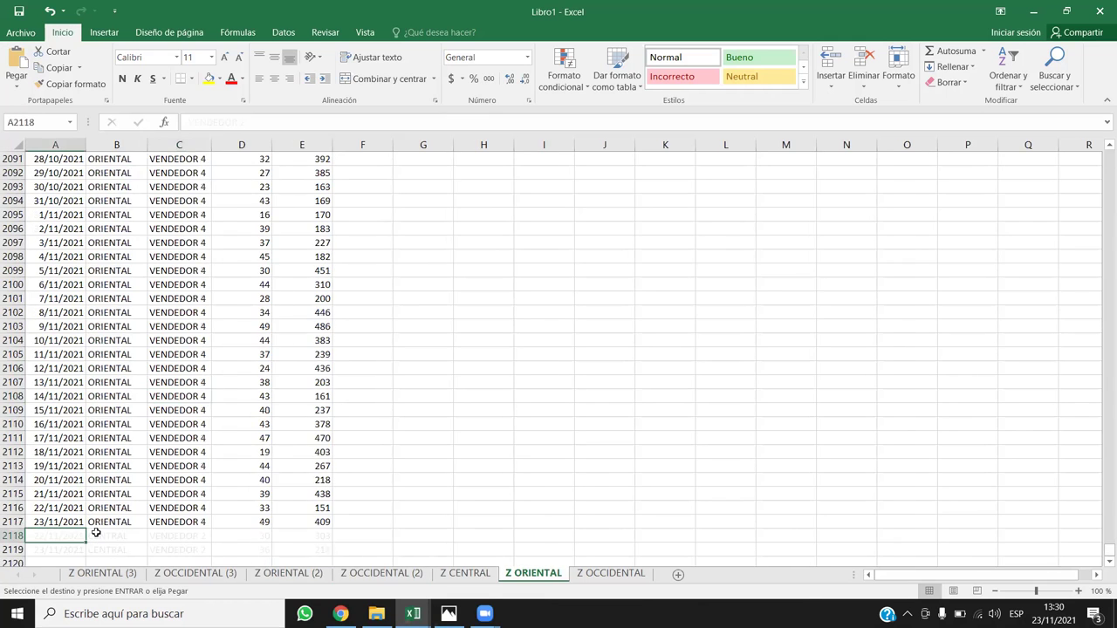
pyautogui.hotkey('ctrl', 'v')
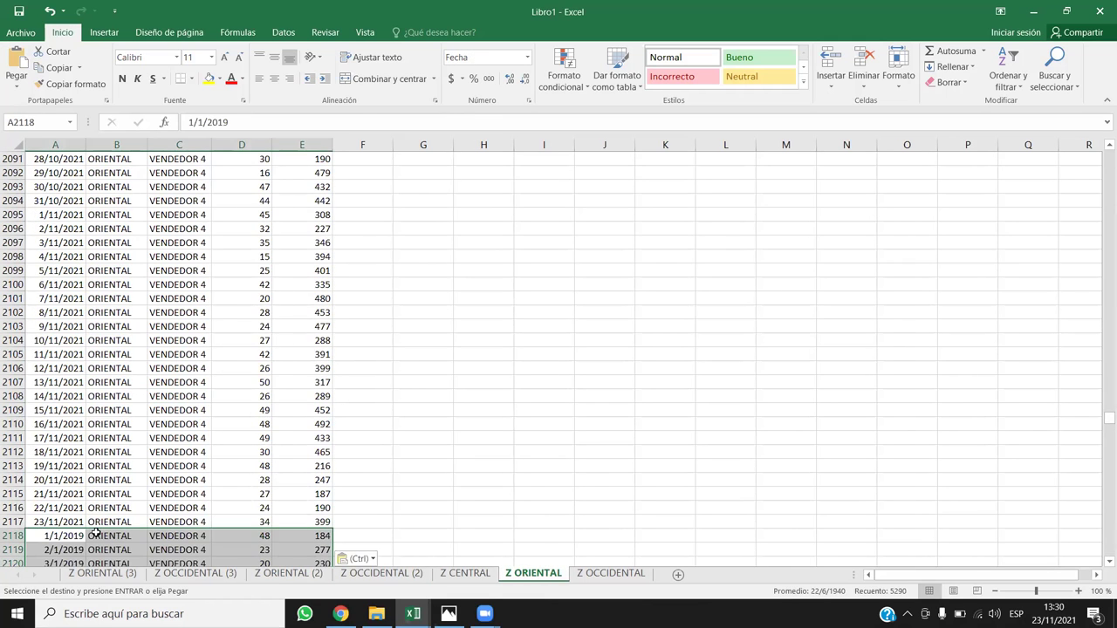
pyautogui.hotkey('ctrl', 'Down')
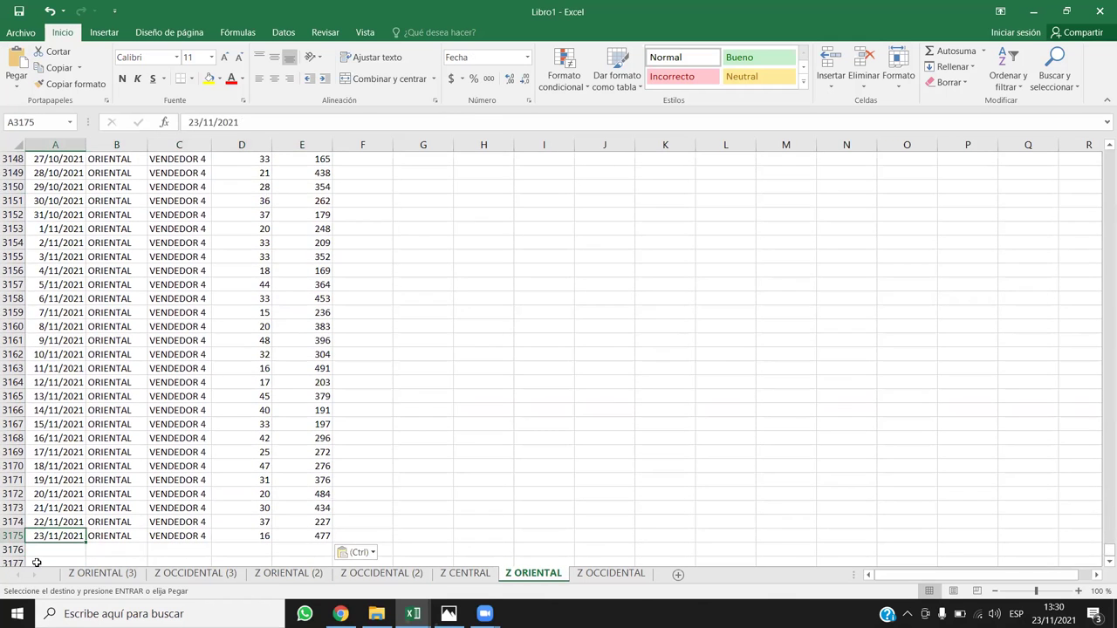
# Delete the merged sheets Z ORIENTAL (3) and Z ORIENTAL (2) together and confirm their permanent removal.
pyautogui.click(103, 573)
pyautogui.click(360, 452)
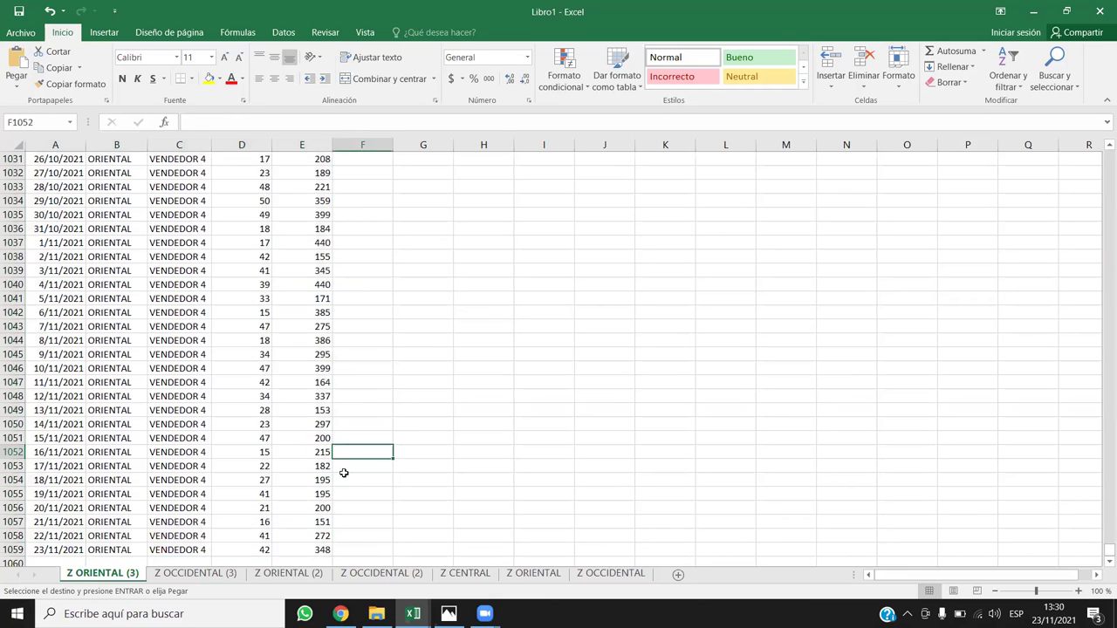
pyautogui.click(272, 574)
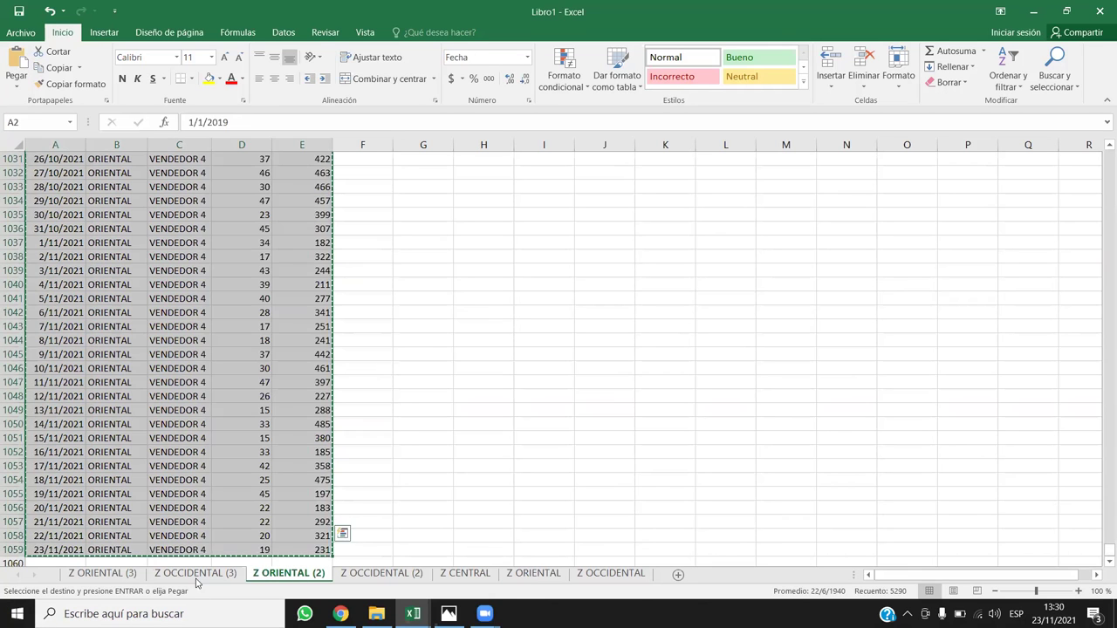
pyautogui.click(106, 576)
pyautogui.keyDown('ctrl'); pyautogui.click(288, 576); pyautogui.keyUp('ctrl')
pyautogui.rightClick(301, 576)
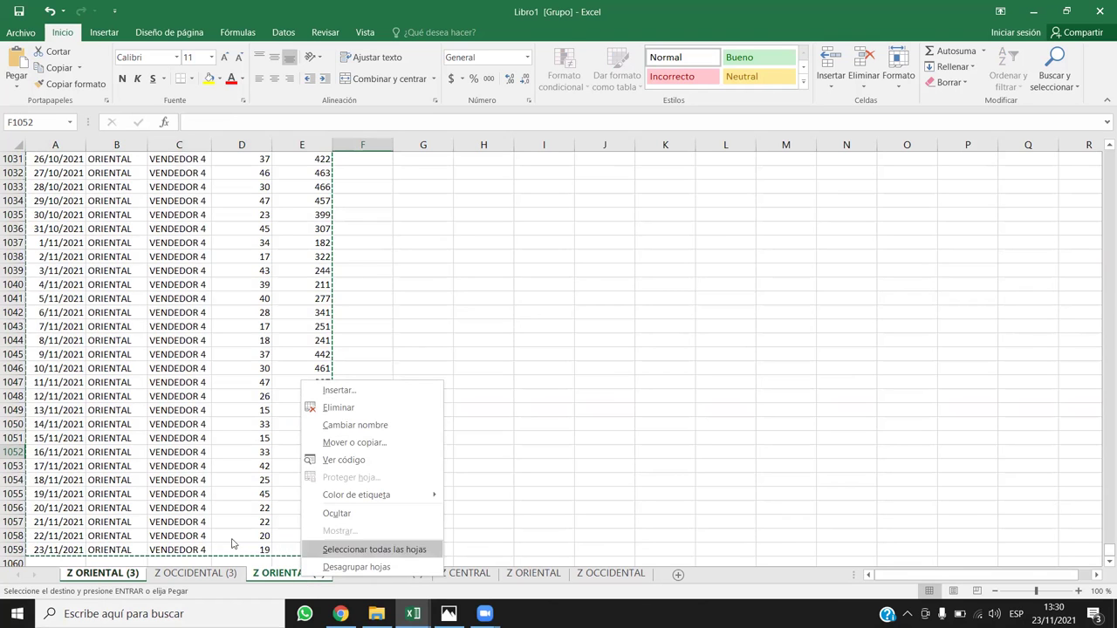
pyautogui.click(349, 409)
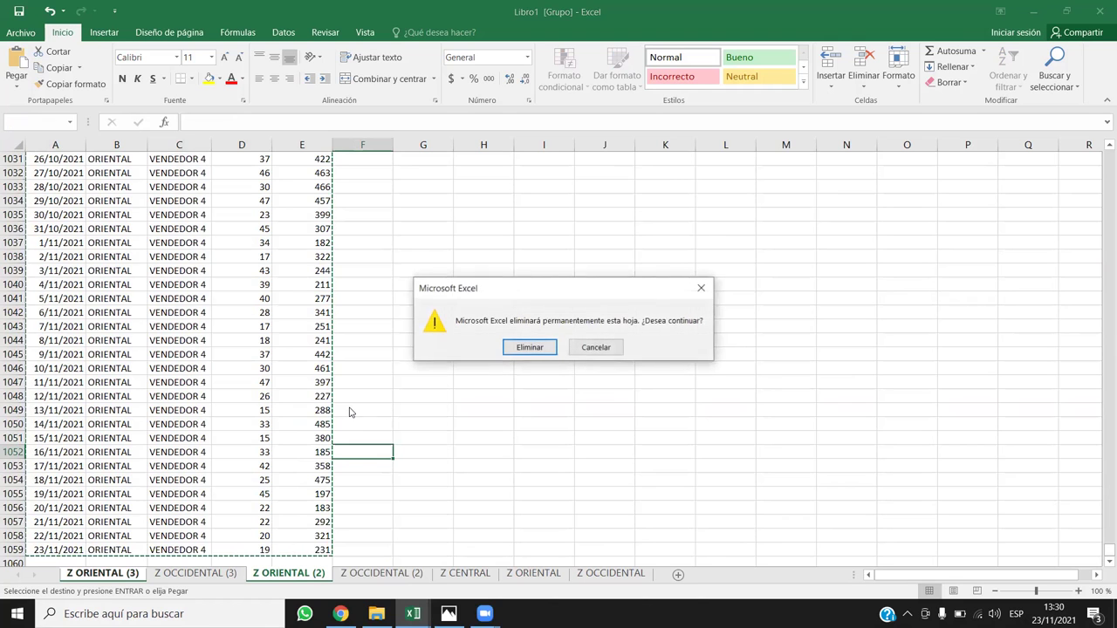
pyautogui.click(534, 345)
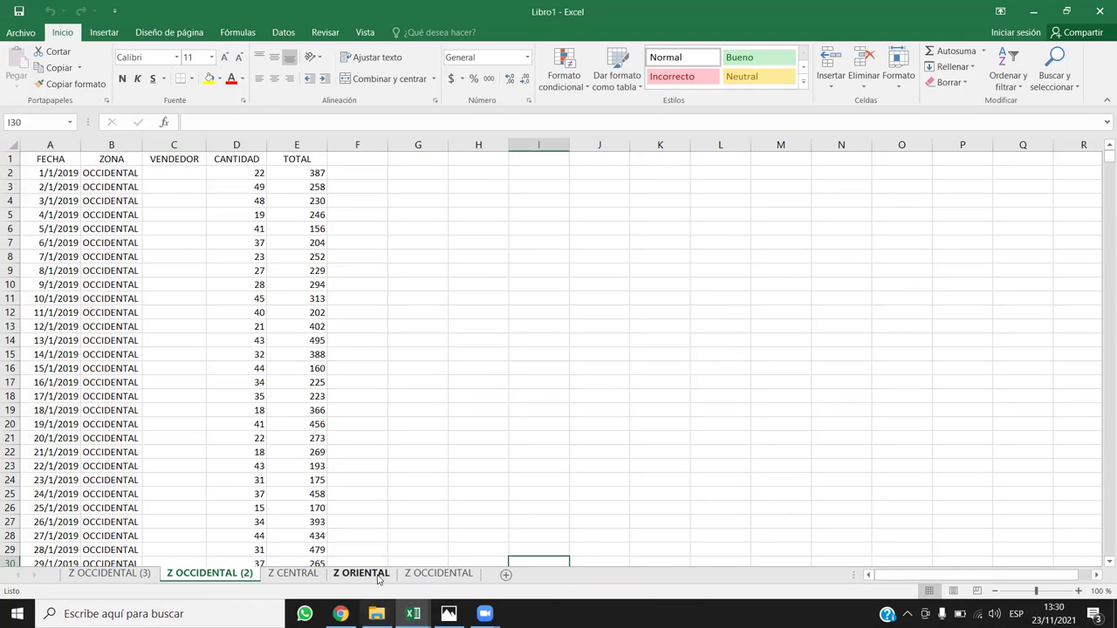
# Copy the zone name OCCIDENTAL from the ZONA column of Z OCCIDENTAL into C2 of Z OCCIDENTAL (2).
pyautogui.click(437, 575)
pyautogui.click(106, 424)
pyautogui.hotkey('ctrl', 'c')
pyautogui.click(210, 573)
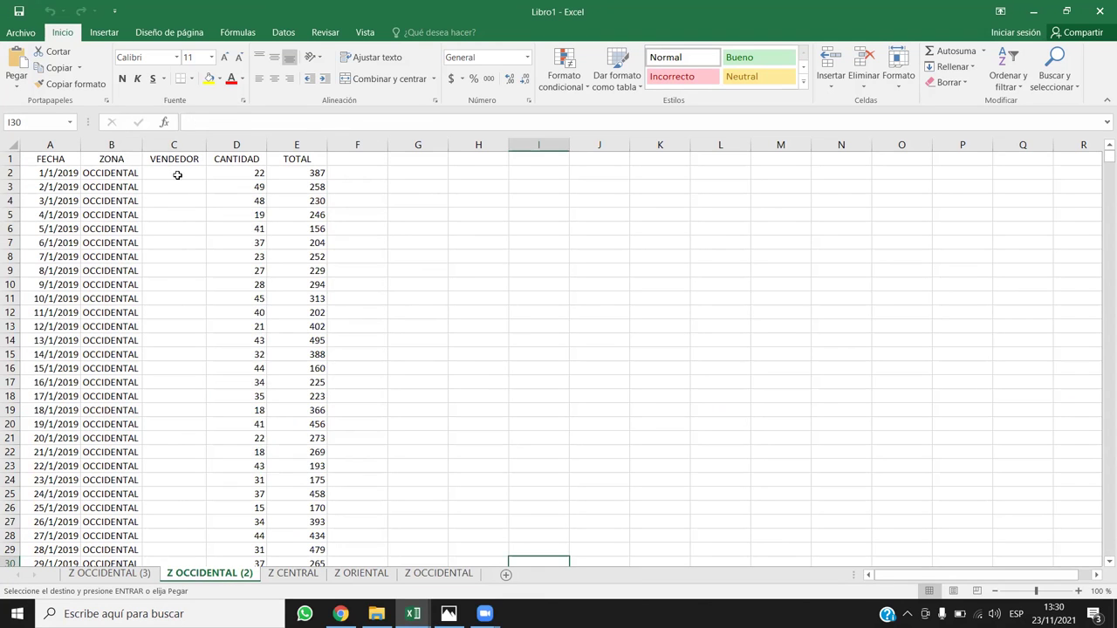
pyautogui.click(177, 176)
pyautogui.hotkey('ctrl', 'v')
# Check the VENDEDOR column of Z ORIENTAL between its header and its last record.
pyautogui.click(356, 574)
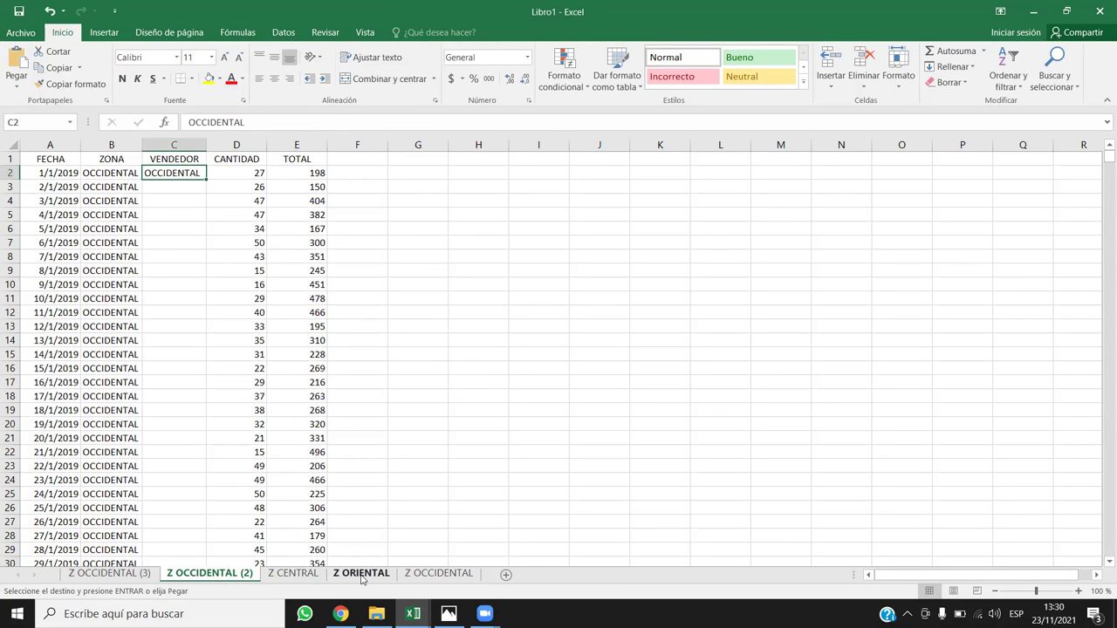
pyautogui.scroll(-2, 192, 463)
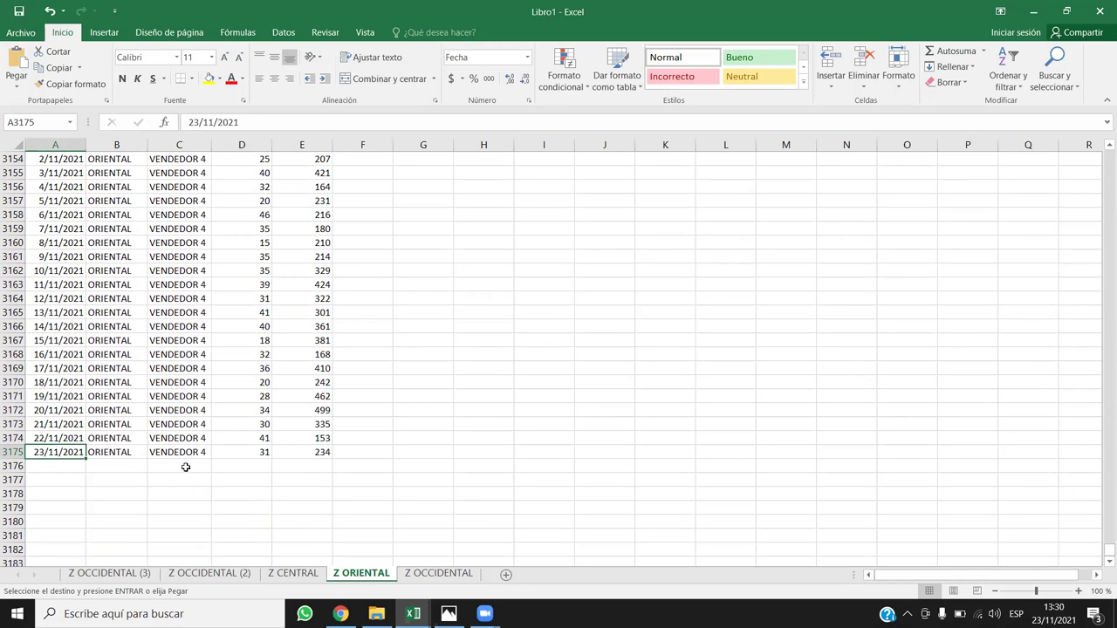
pyautogui.click(177, 410)
pyautogui.hotkey('ctrl', 'Up')
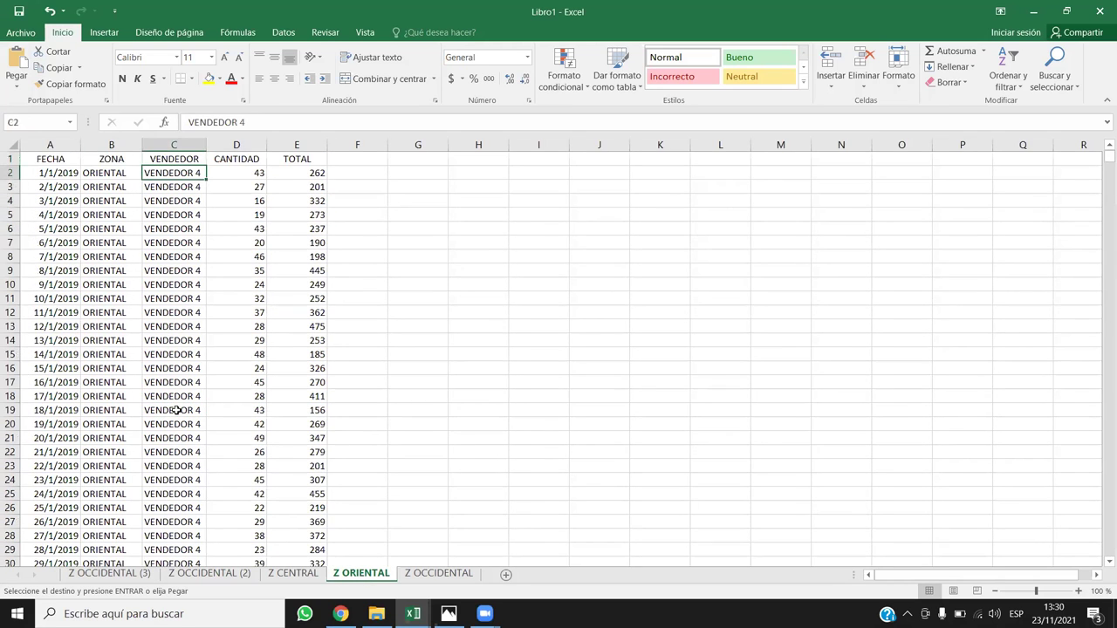
pyautogui.hotkey('ctrl', 'Down')
pyautogui.hotkey('ctrl', 'Up')
pyautogui.hotkey('ctrl', 'Down')
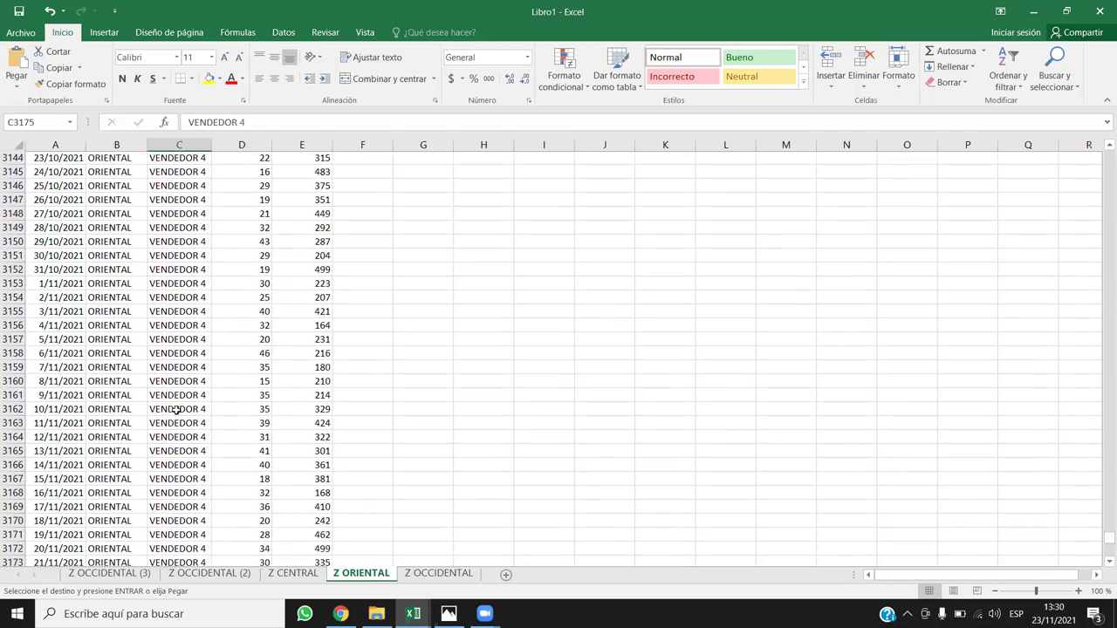
pyautogui.hotkey('ctrl', 'Up')
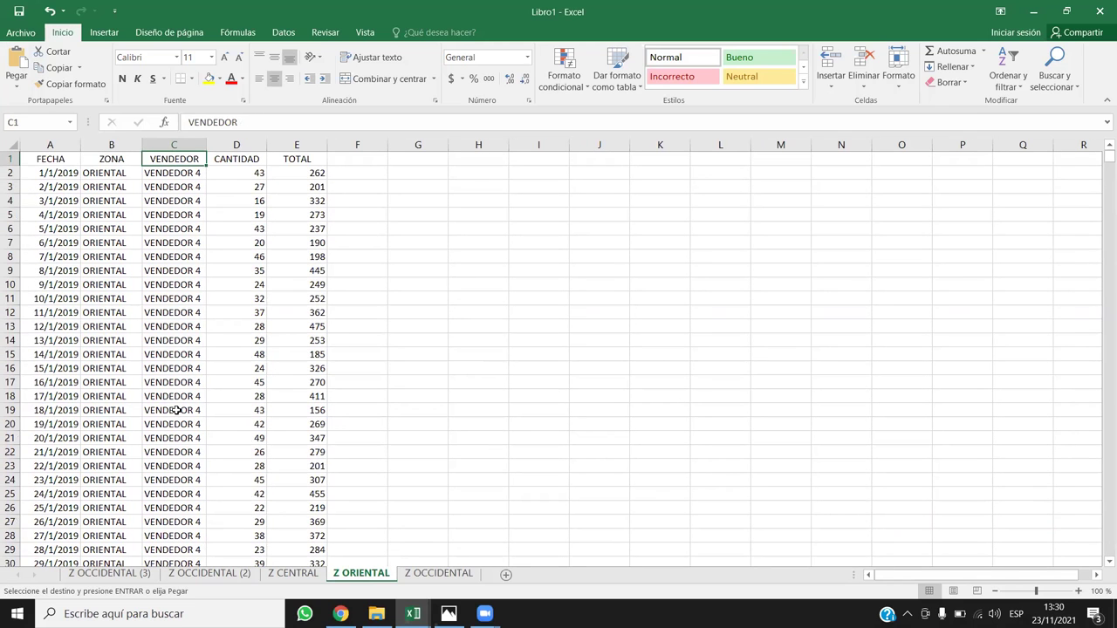
# Examine the first dates in the FECHA column of Z ORIENTAL and return to the header row.
pyautogui.click(54, 173)
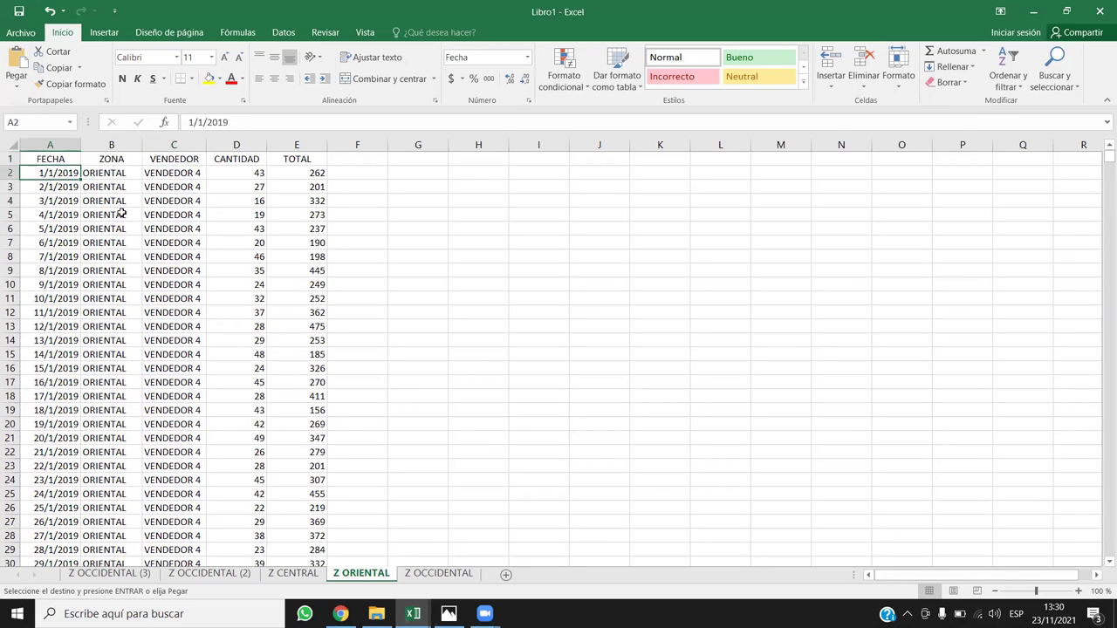
pyautogui.scroll(-16, 59, 288)
pyautogui.scroll(-20, 64, 310)
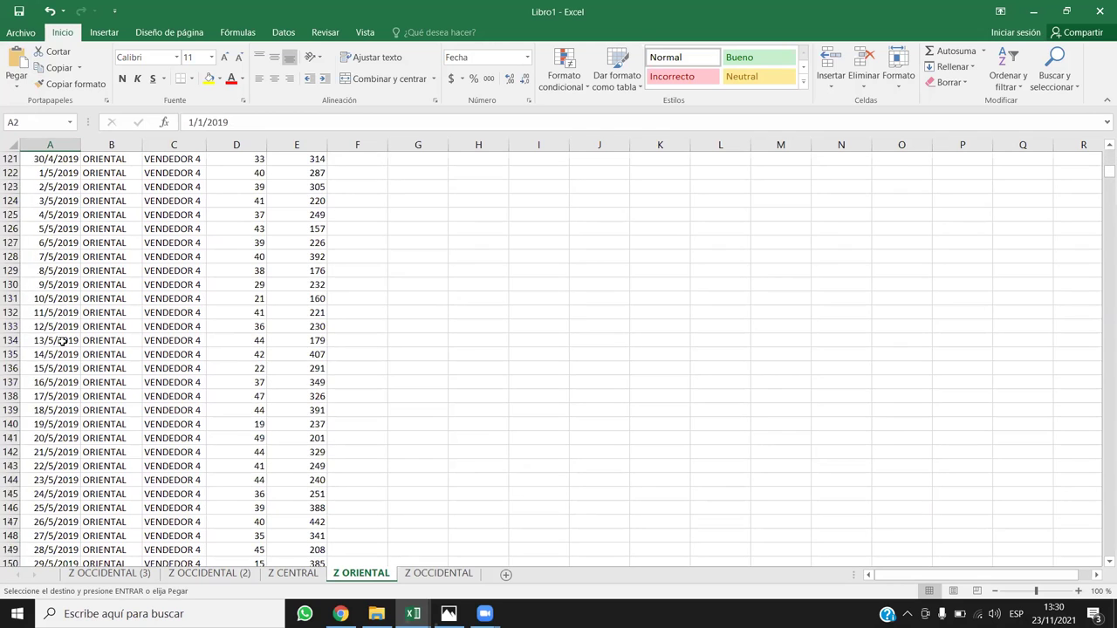
pyautogui.scroll(-13, 61, 351)
pyautogui.scroll(15, 57, 297)
pyautogui.click(53, 299)
pyautogui.scroll(6, 52, 301)
pyautogui.scroll(11, 52, 303)
pyautogui.moveTo(1100, 178); pyautogui.dragTo(1100, 128)
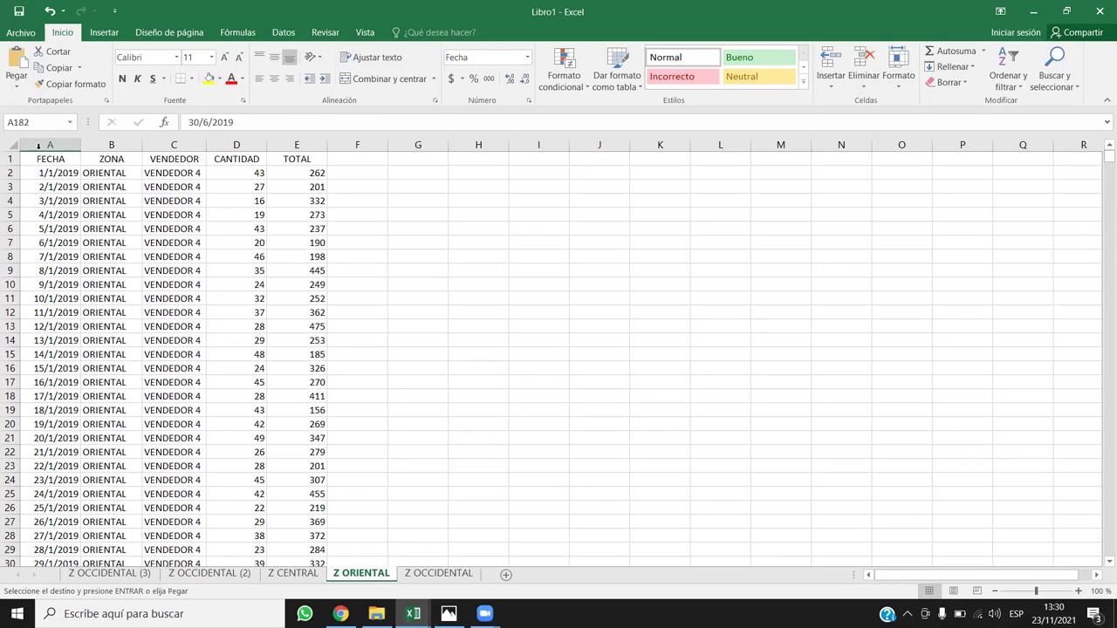
# Add filters to the headers A1:E1 of Z ORIENTAL and check the FECHA filter, keeping all years selected.
pyautogui.moveTo(44, 159); pyautogui.dragTo(306, 159)
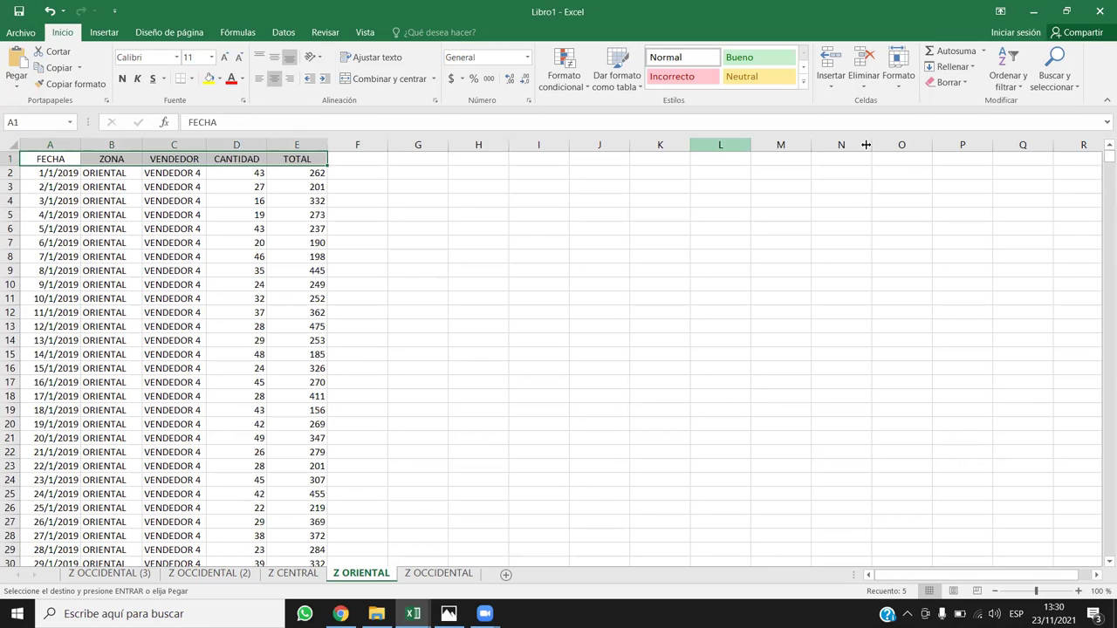
pyautogui.click(1017, 77)
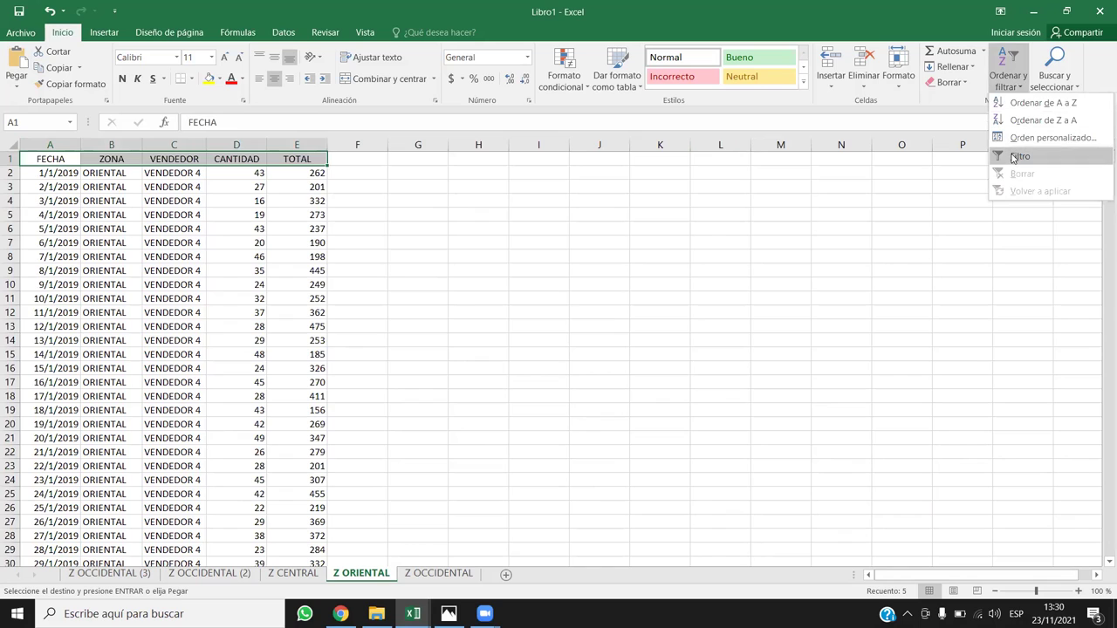
pyautogui.click(77, 188)
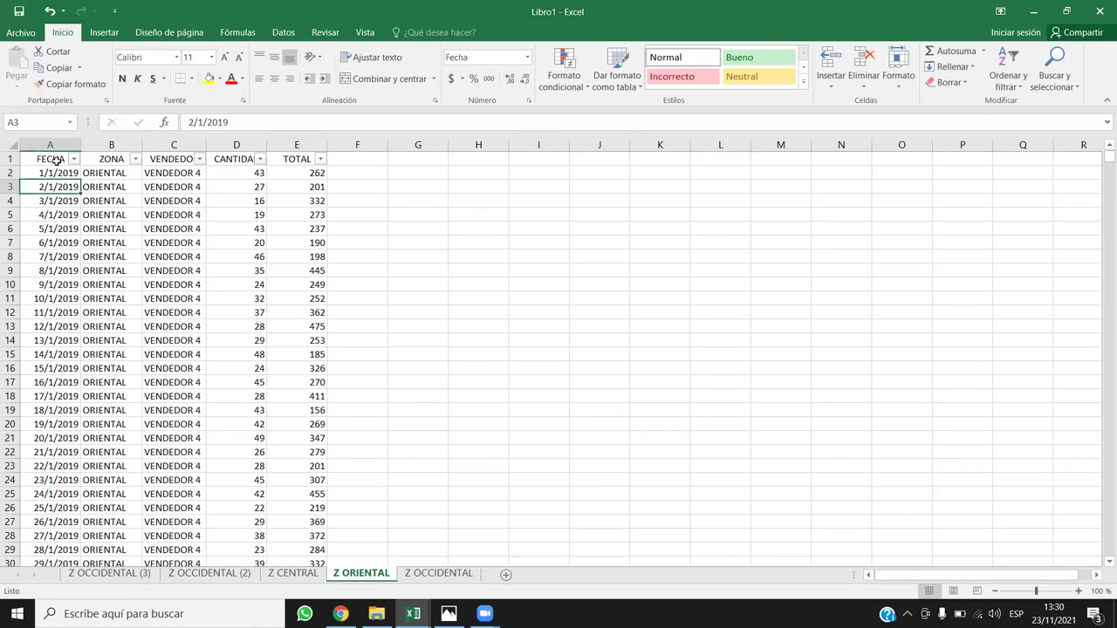
pyautogui.moveTo(55, 160); pyautogui.dragTo(310, 159)
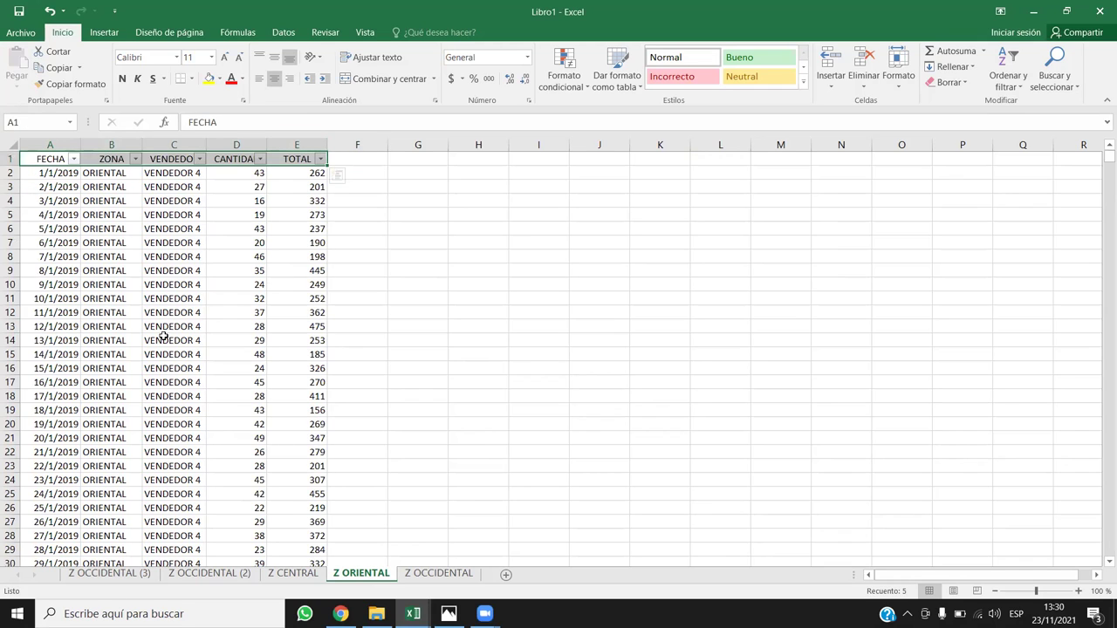
pyautogui.click(73, 160)
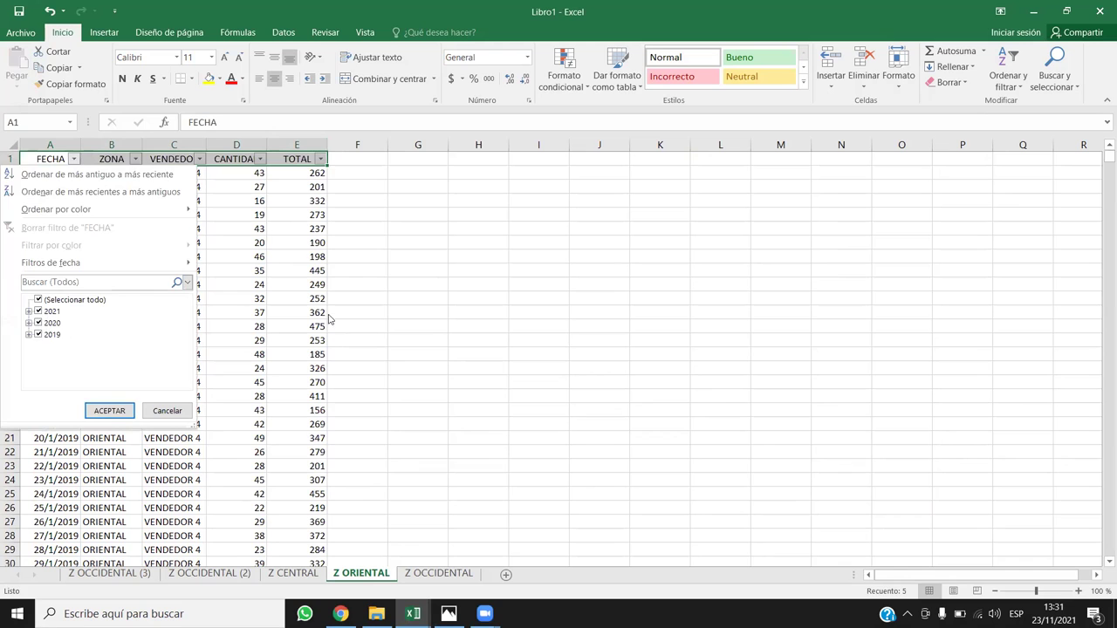
pyautogui.click(109, 410)
# Find where the dates restart at 1/1/2019 in Z ORIENTAL and set the seller in C1060 to VENDEDOR 5.
pyautogui.click(87, 284)
pyautogui.scroll(-4, 79, 349)
pyautogui.scroll(4, 79, 351)
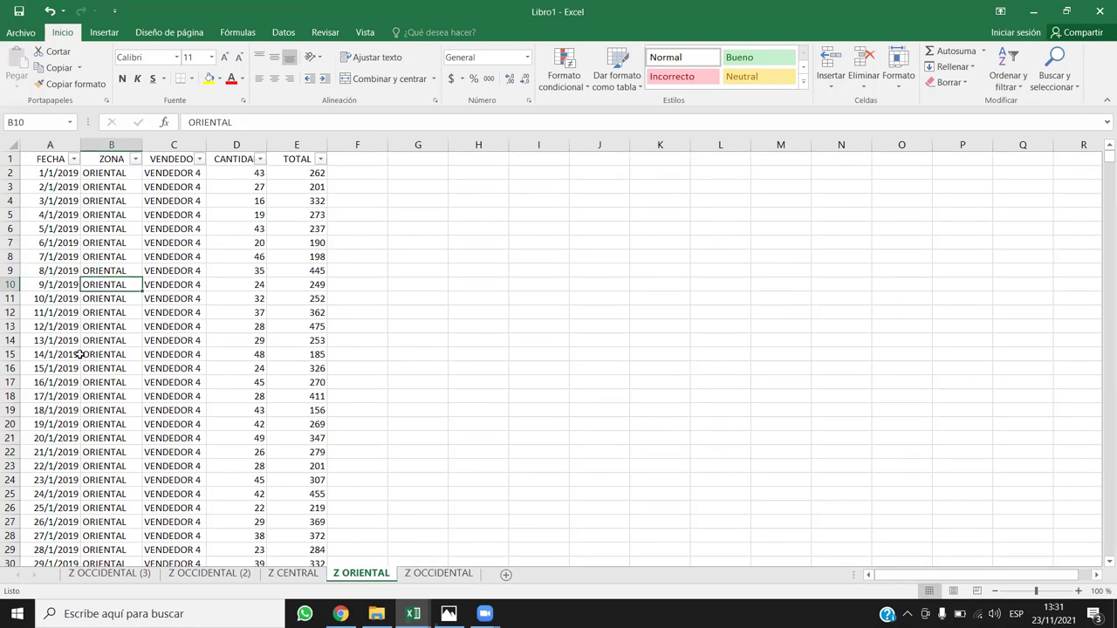
pyautogui.scroll(-20, 129, 320)
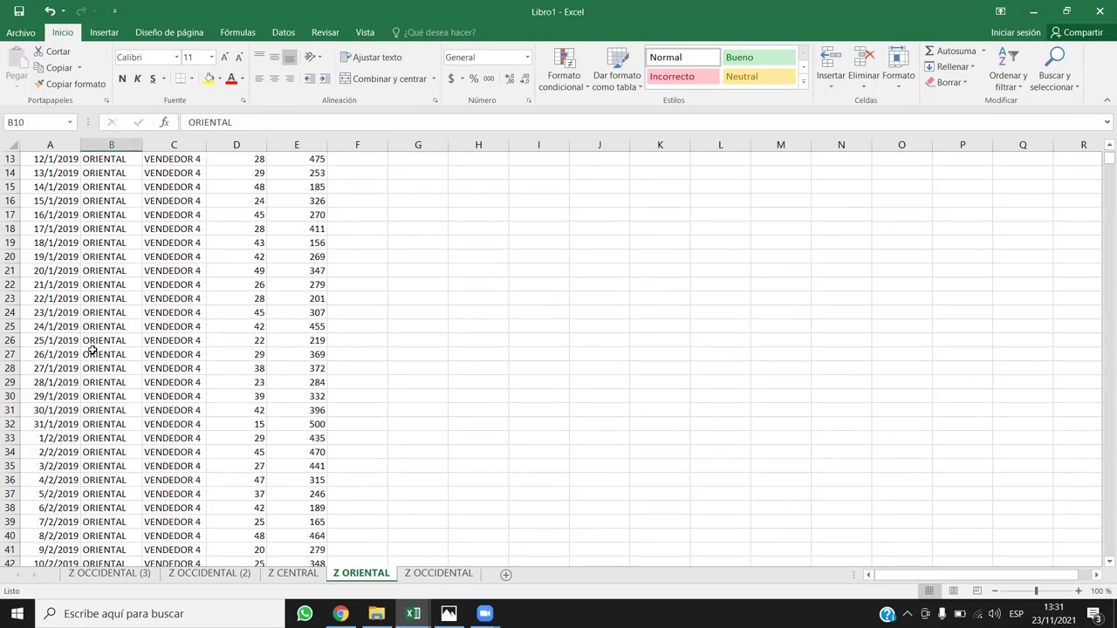
pyautogui.scroll(-20, 57, 444)
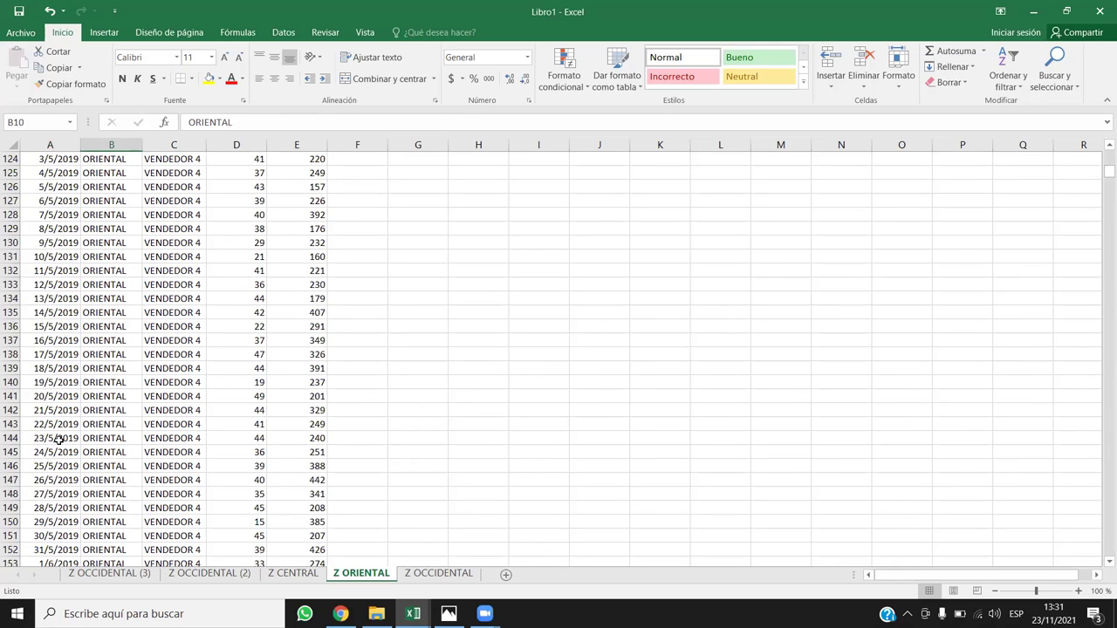
pyautogui.scroll(-17, 55, 442)
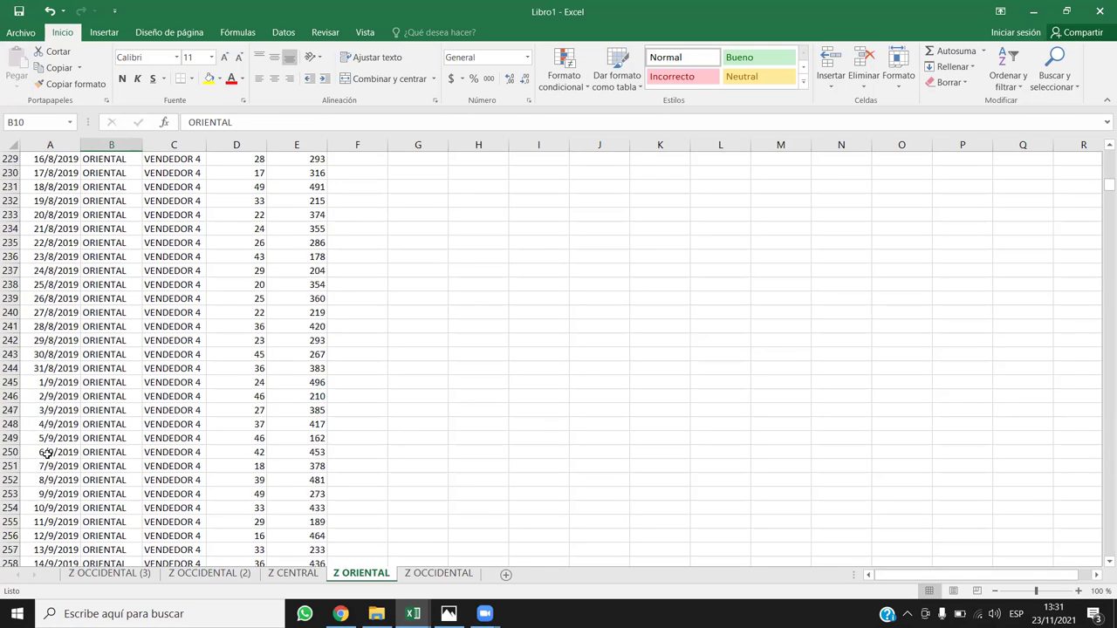
pyautogui.scroll(-6, 48, 452)
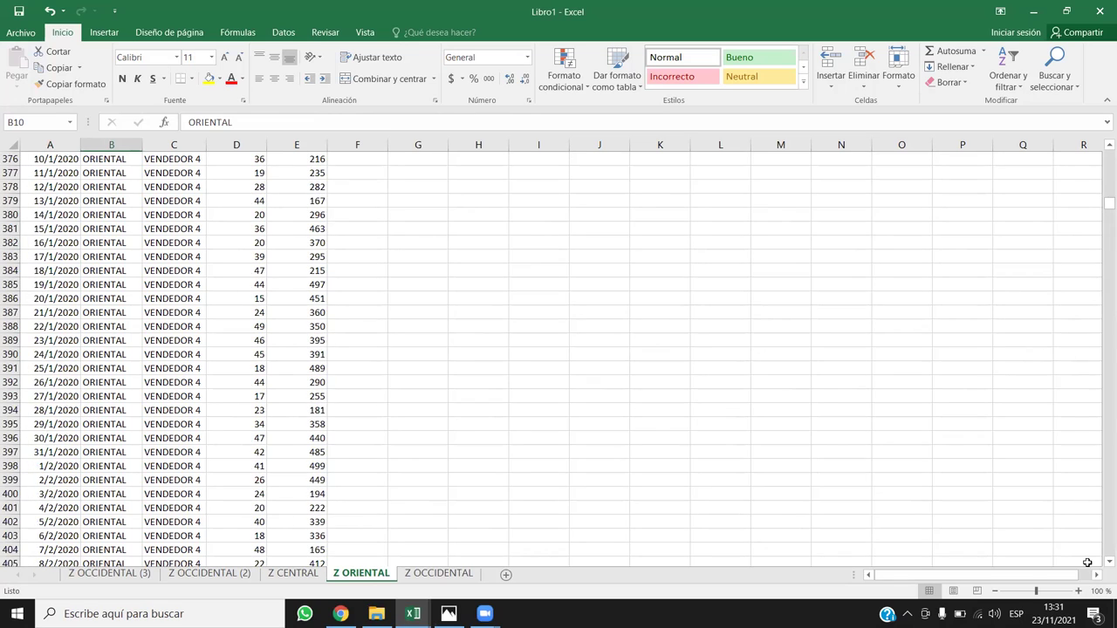
pyautogui.scroll(-20, 1099, 543)
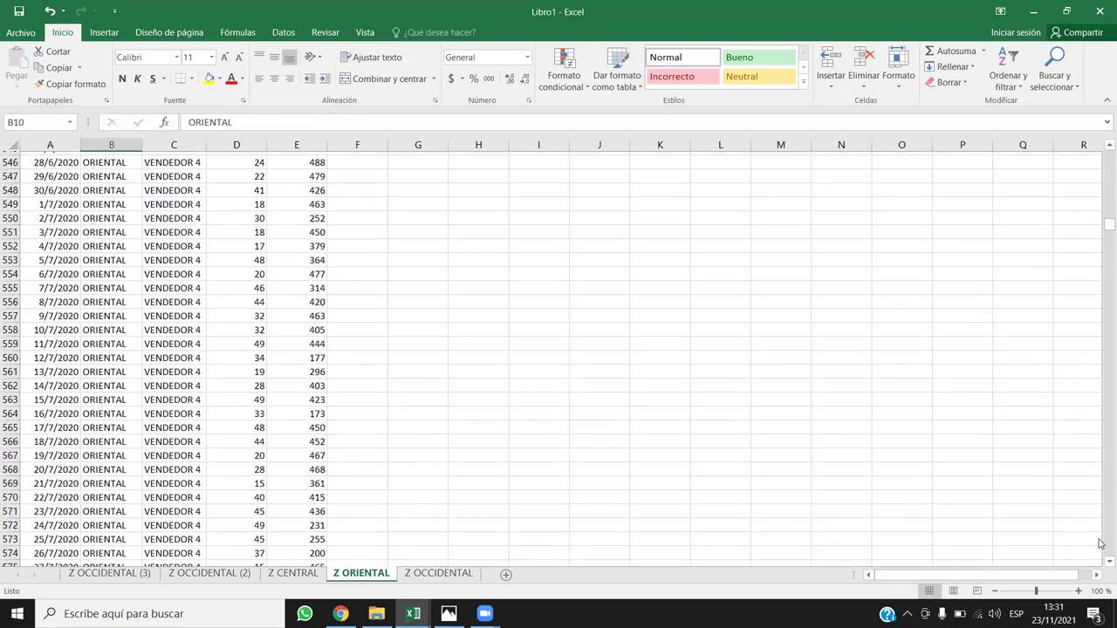
pyautogui.scroll(-20, 1099, 543)
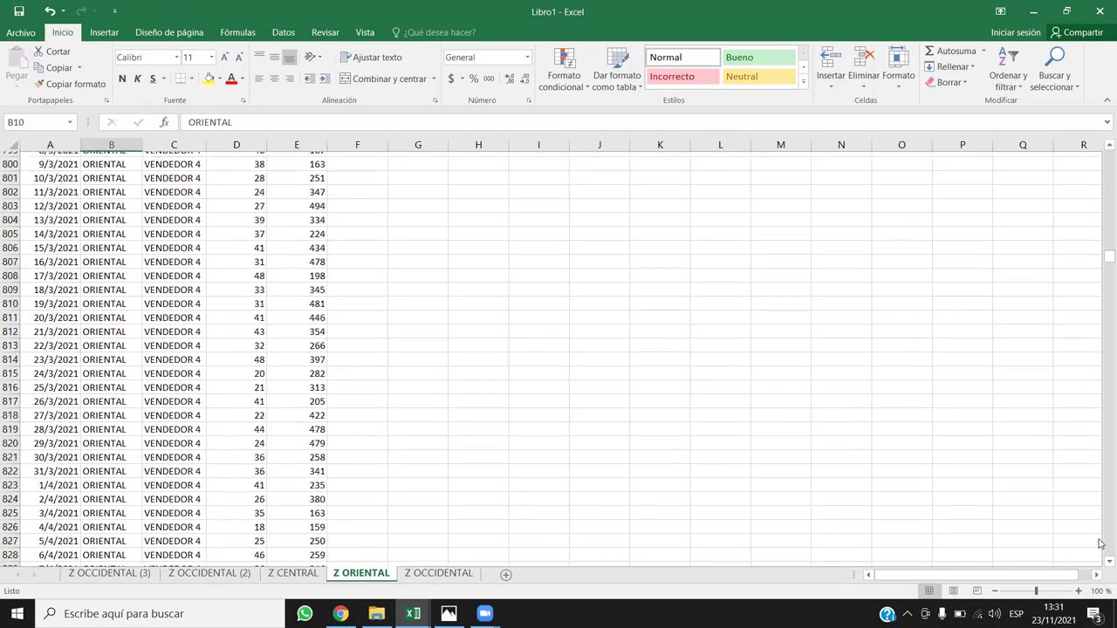
pyautogui.scroll(-20, 1099, 543)
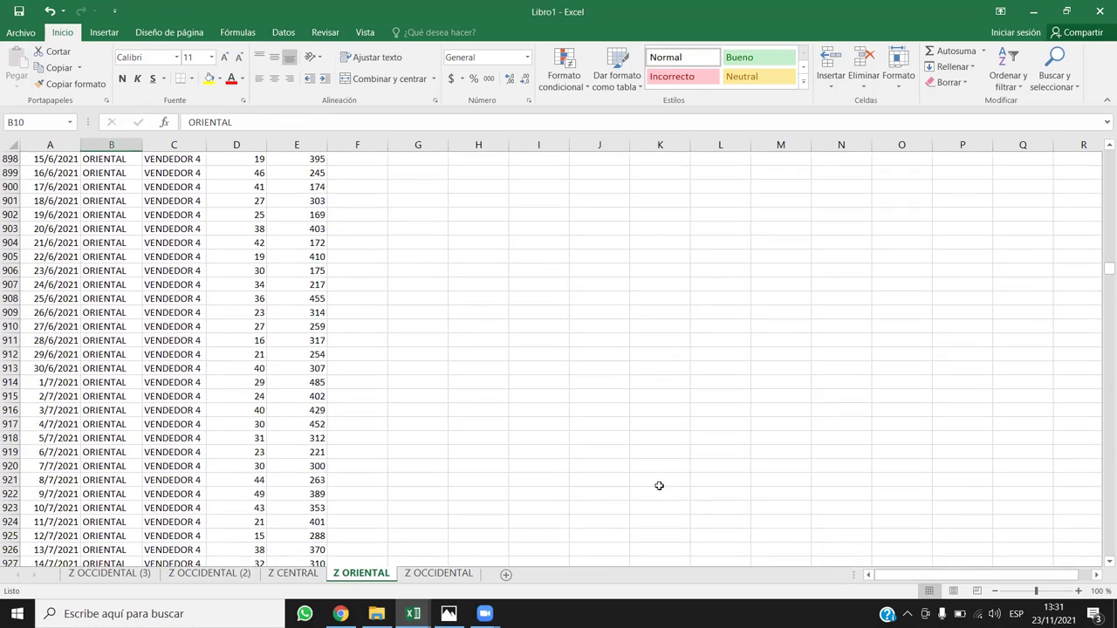
pyautogui.scroll(-20, 58, 407)
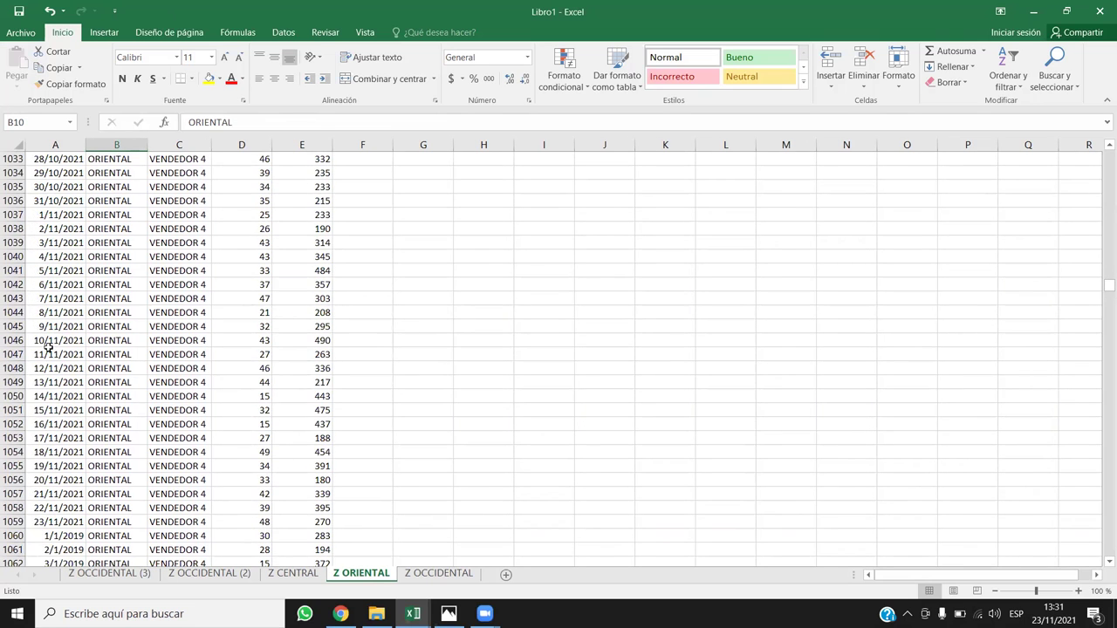
pyautogui.scroll(1, 77, 449)
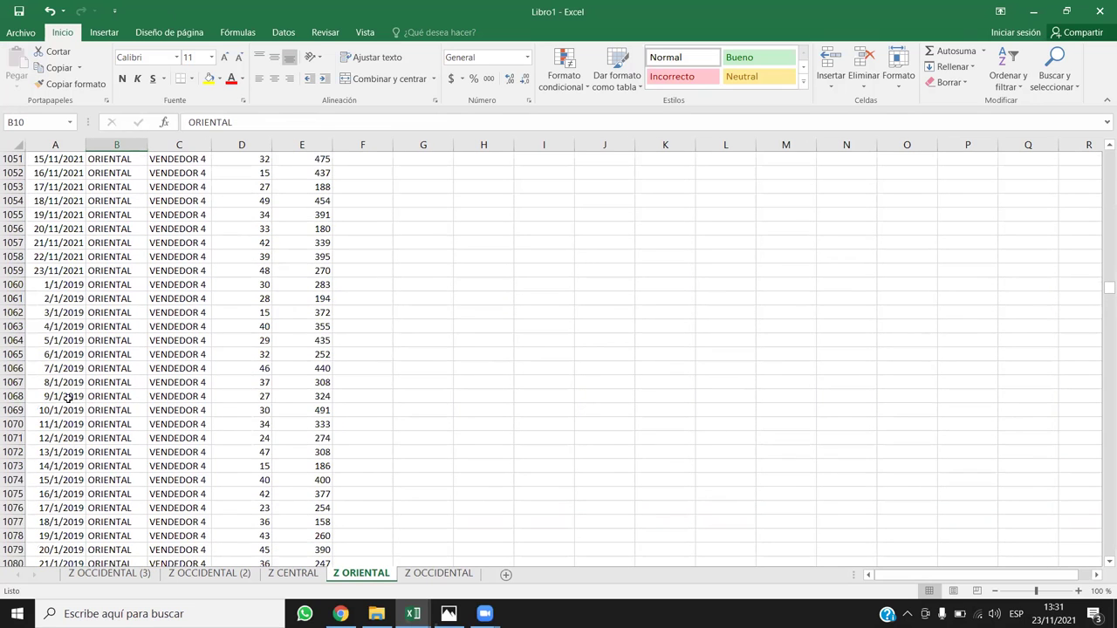
pyautogui.click(63, 286)
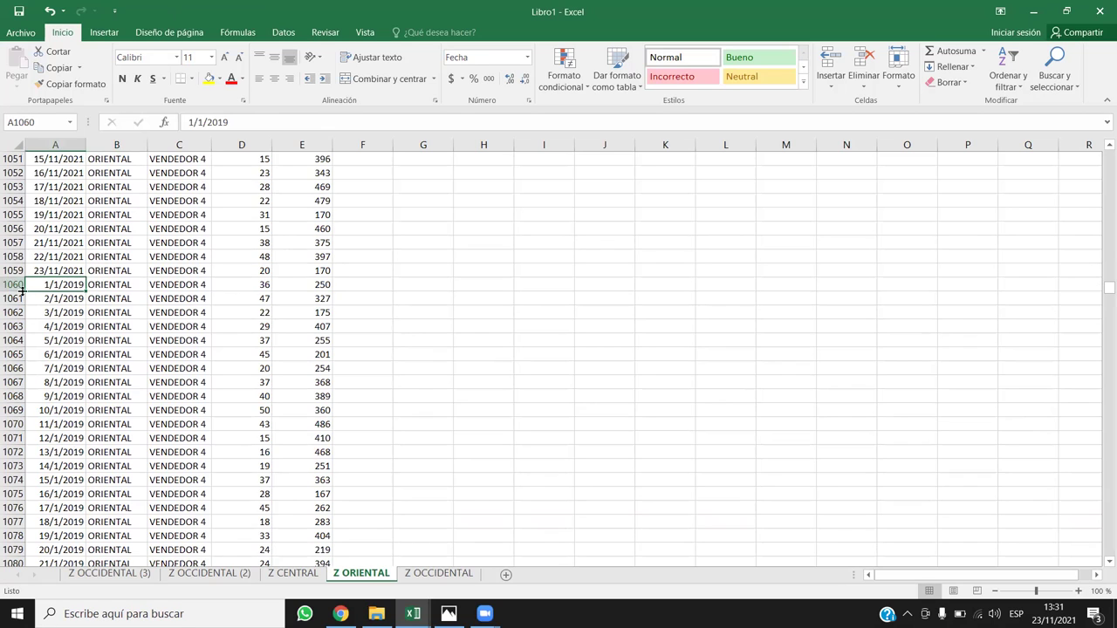
pyautogui.doubleClick(208, 284)
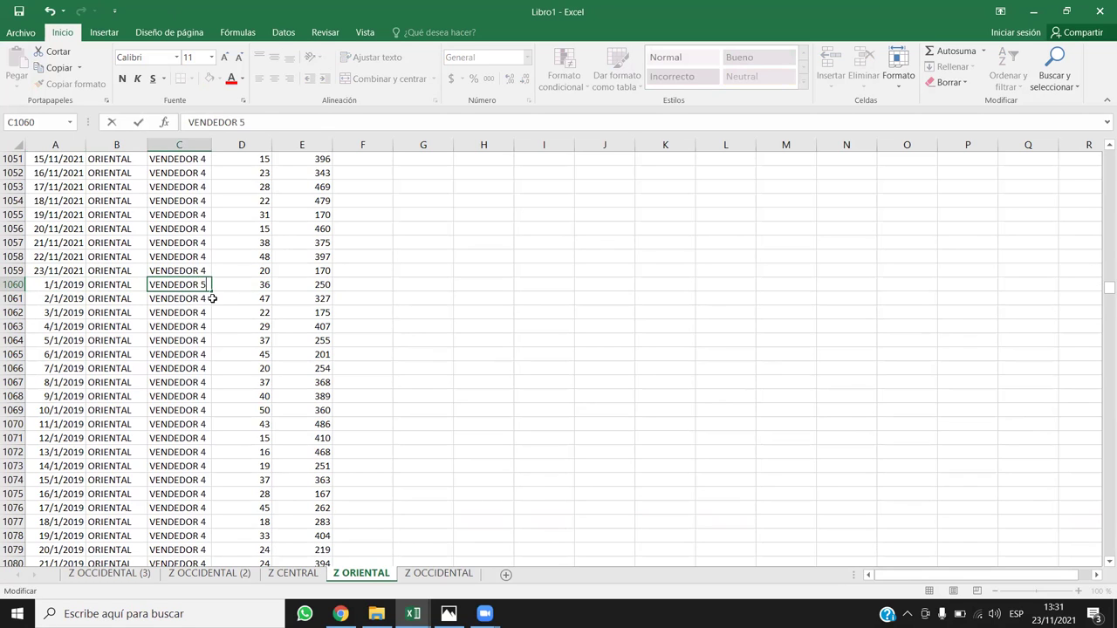
pyautogui.click(221, 302)
# Copy VENDEDOR 5 from C1060 to C1061 and fill it down the rest of the VENDEDOR column.
pyautogui.click(200, 282)
pyautogui.hotkey('ctrl', 'c')
pyautogui.click(203, 299)
pyautogui.hotkey('ctrl', 'v')
pyautogui.click(200, 284)
pyautogui.moveTo(211, 292); pyautogui.dragTo(214, 304)
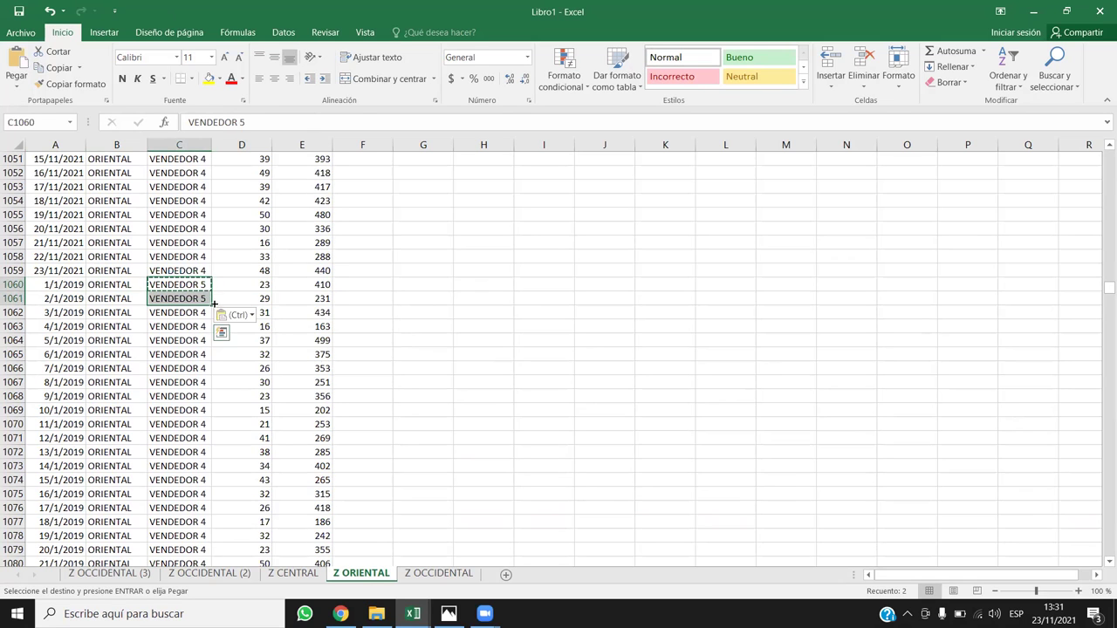
pyautogui.doubleClick(211, 304)
pyautogui.click(158, 429)
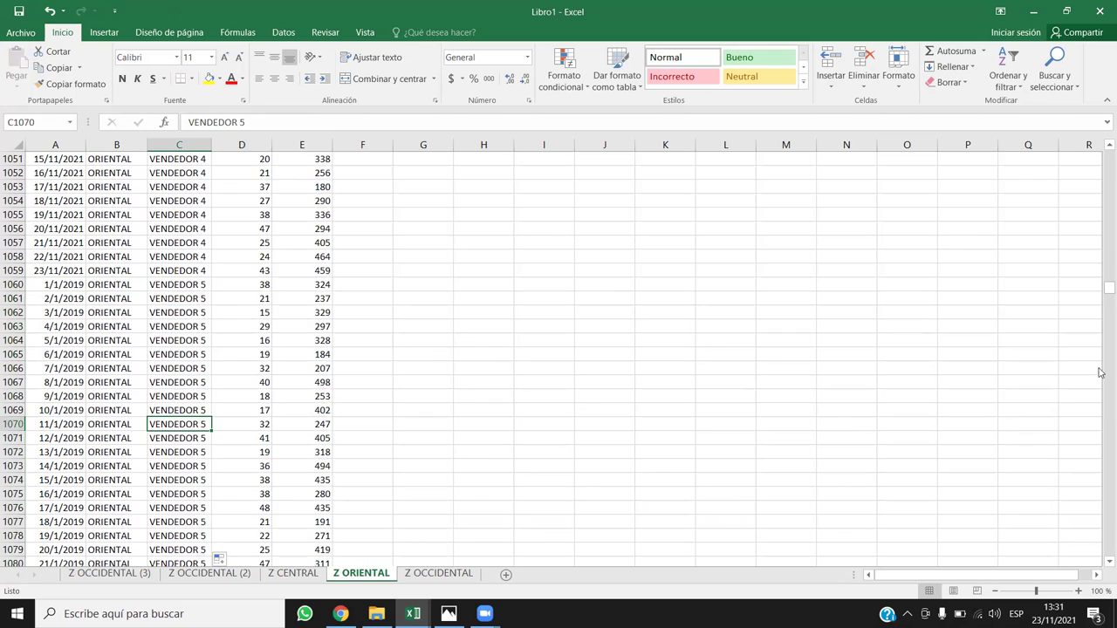
# Find where 2021 begins in the second block of dates in Z ORIENTAL and set the seller in C1791 to VENDEDOR 6.
pyautogui.scroll(-20, 1099, 451)
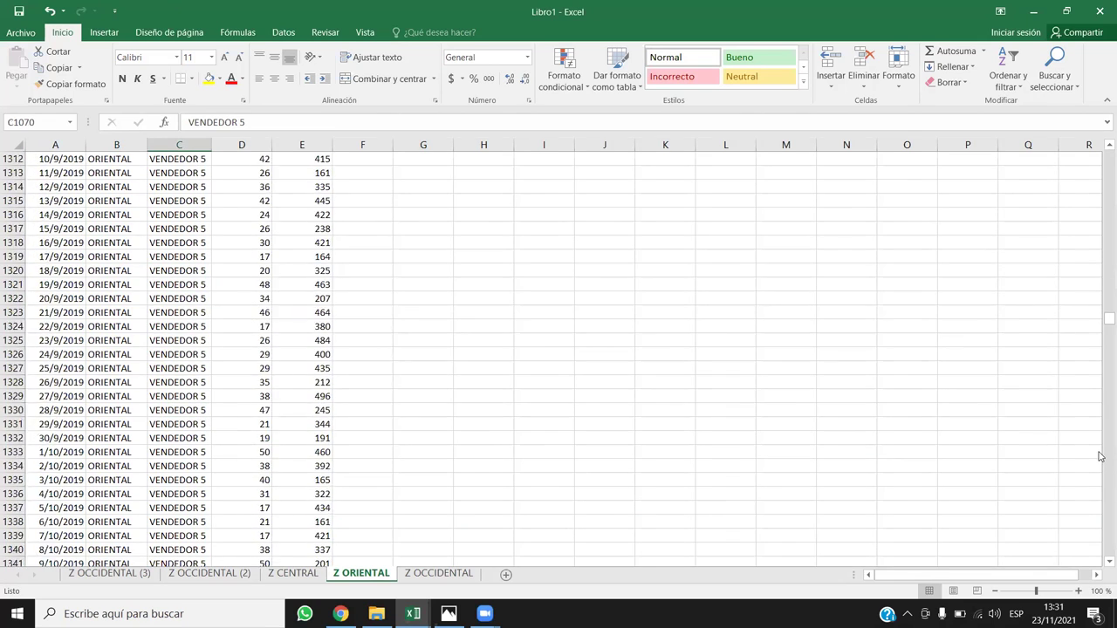
pyautogui.scroll(-20, 1099, 456)
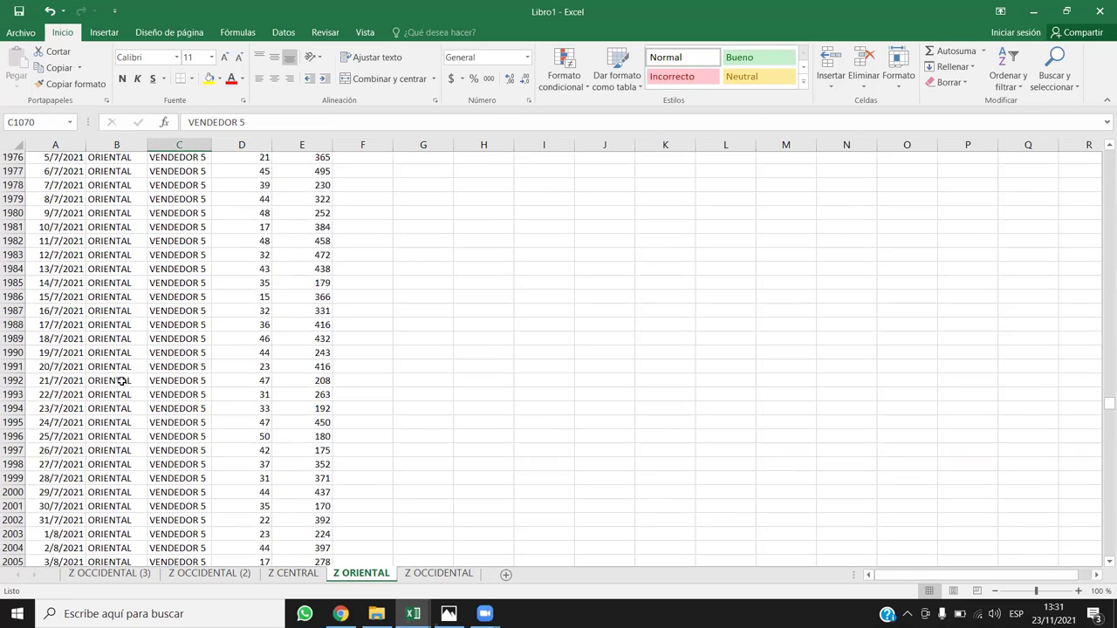
pyautogui.scroll(1, 96, 392)
pyautogui.scroll(-1, 79, 388)
pyautogui.scroll(-4, 77, 388)
pyautogui.scroll(12, 77, 391)
pyautogui.scroll(20, 77, 391)
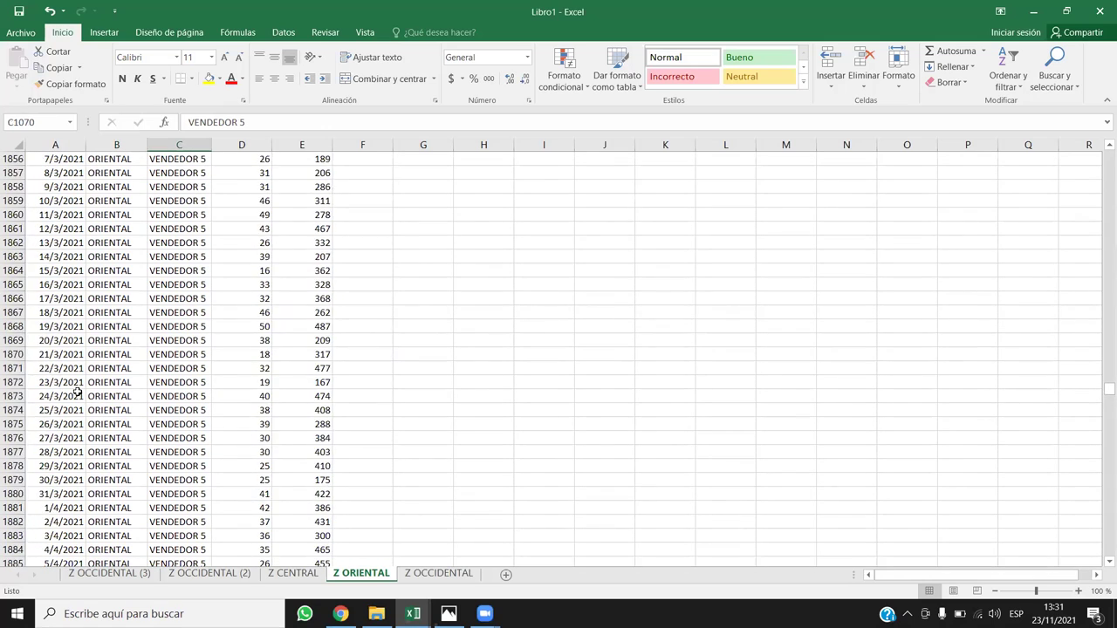
pyautogui.scroll(10, 77, 392)
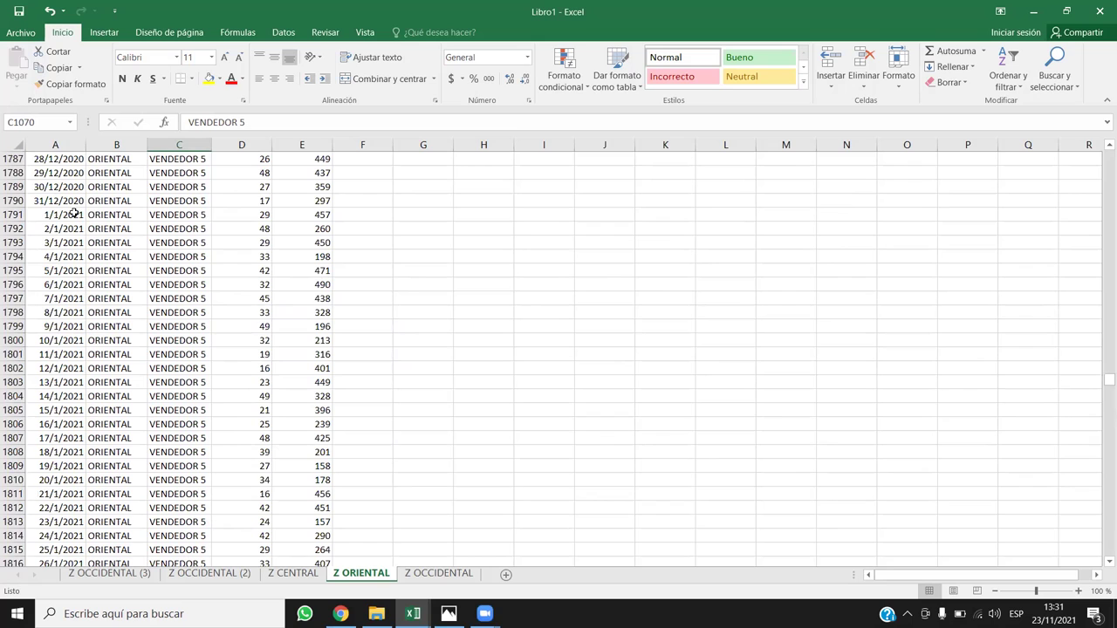
pyautogui.click(75, 214)
pyautogui.click(199, 213)
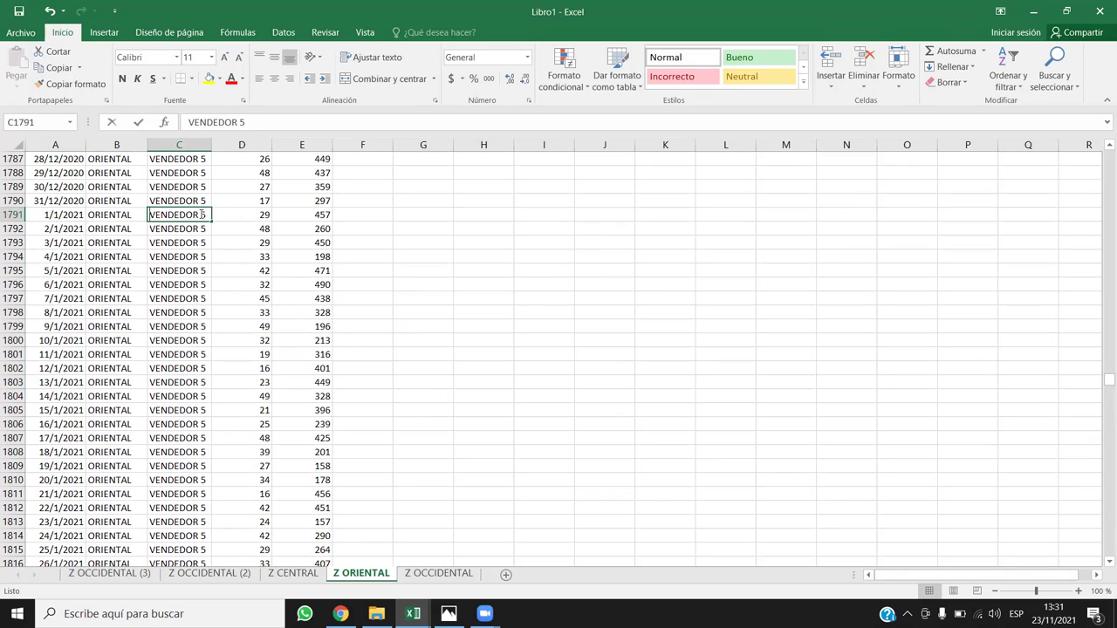
pyautogui.doubleClick(201, 214)
pyautogui.write('6')
pyautogui.press('Return')
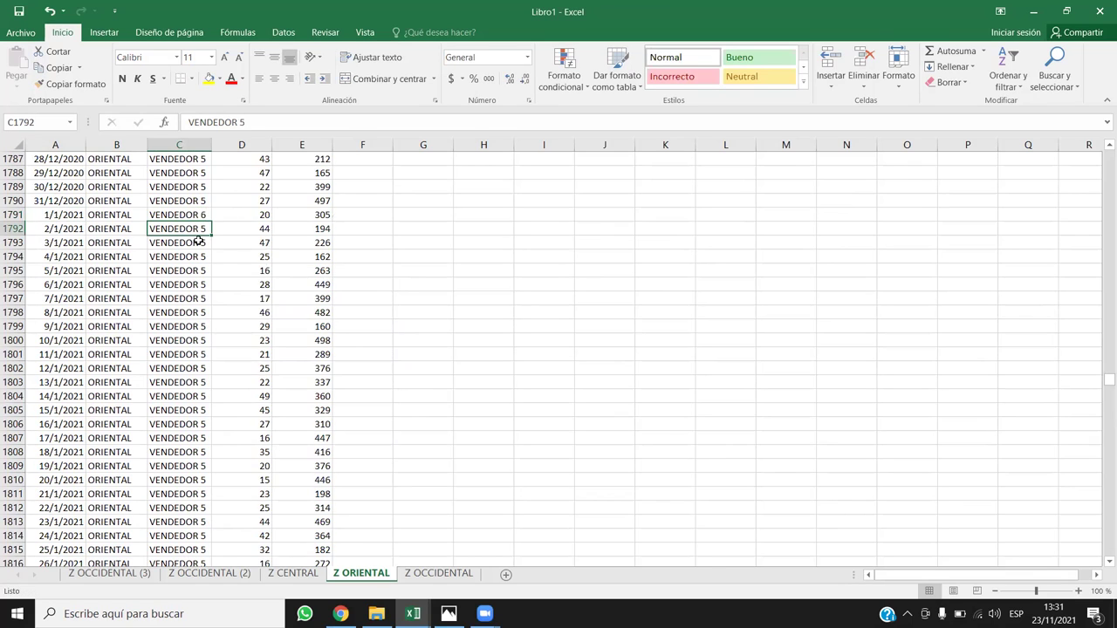
# Copy VENDEDOR 6 from C1791 to C1792, fill it down the rest of the VENDEDOR column and check the column's end.
pyautogui.click(193, 214)
pyautogui.hotkey('ctrl', 'c')
pyautogui.click(194, 229)
pyautogui.hotkey('ctrl', 'v')
pyautogui.moveTo(199, 214); pyautogui.dragTo(199, 228)
pyautogui.doubleClick(211, 235)
pyautogui.click(168, 298)
pyautogui.hotkey('ctrl', 'Down')
pyautogui.scroll(-5, 226, 439)
pyautogui.scroll(5, 208, 417)
pyautogui.scroll(3, 150, 363)
pyautogui.scroll(-4, 150, 363)
pyautogui.scroll(1, 119, 340)
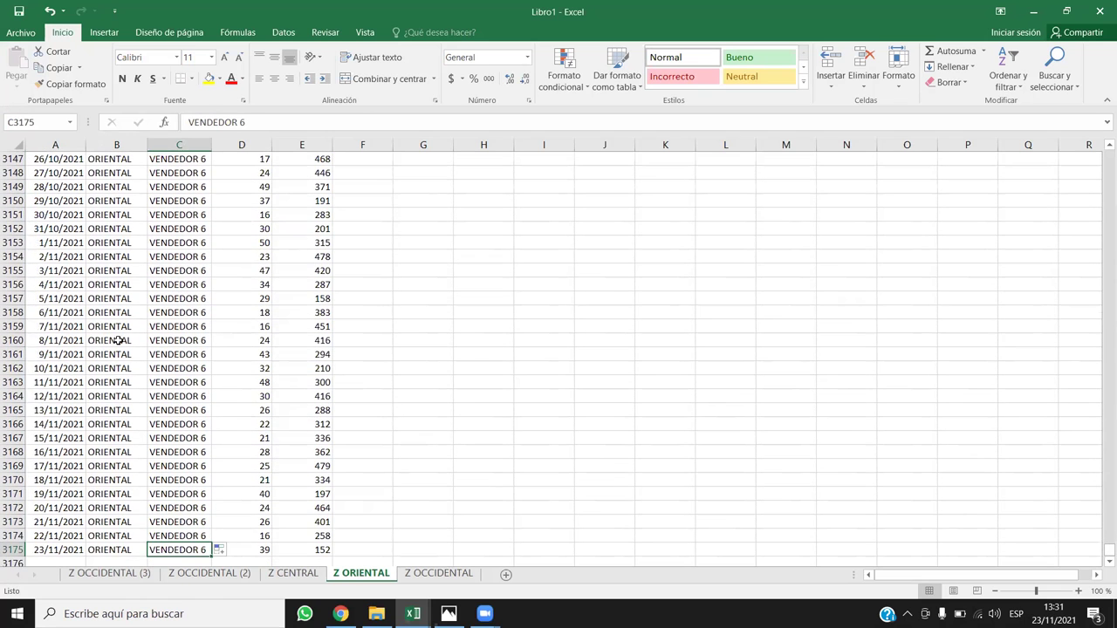
# Open Z OCCIDENTAL and enter VENDEDOR 7 in C2 of the VENDEDOR column.
pyautogui.click(469, 579)
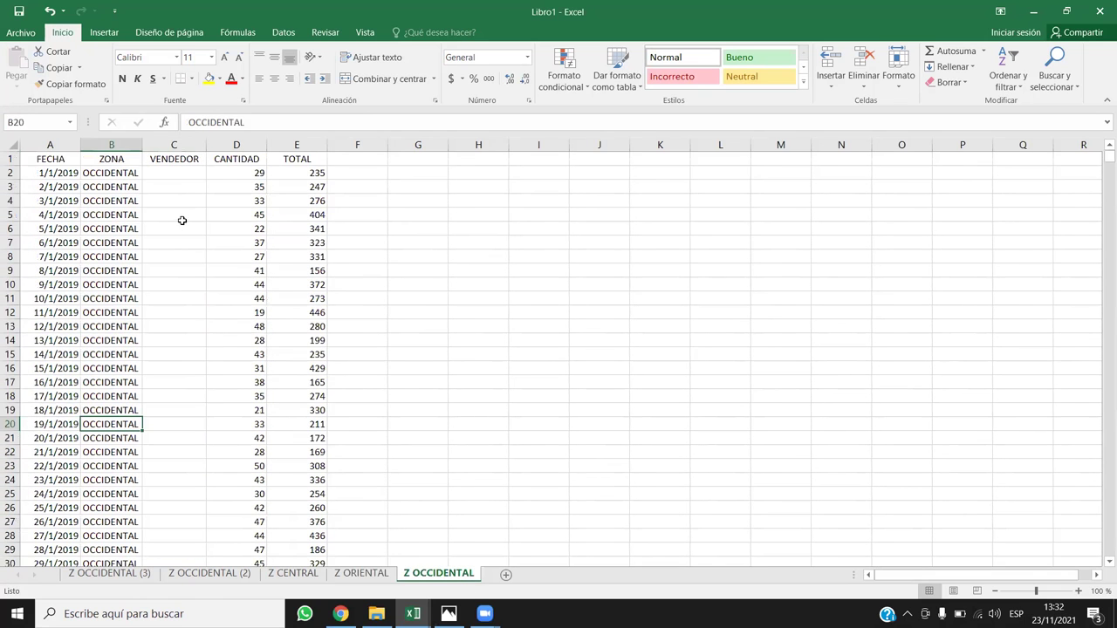
pyautogui.click(386, 577)
pyautogui.scroll(-2, 209, 467)
pyautogui.hotkey('ctrl', 'pagedown')
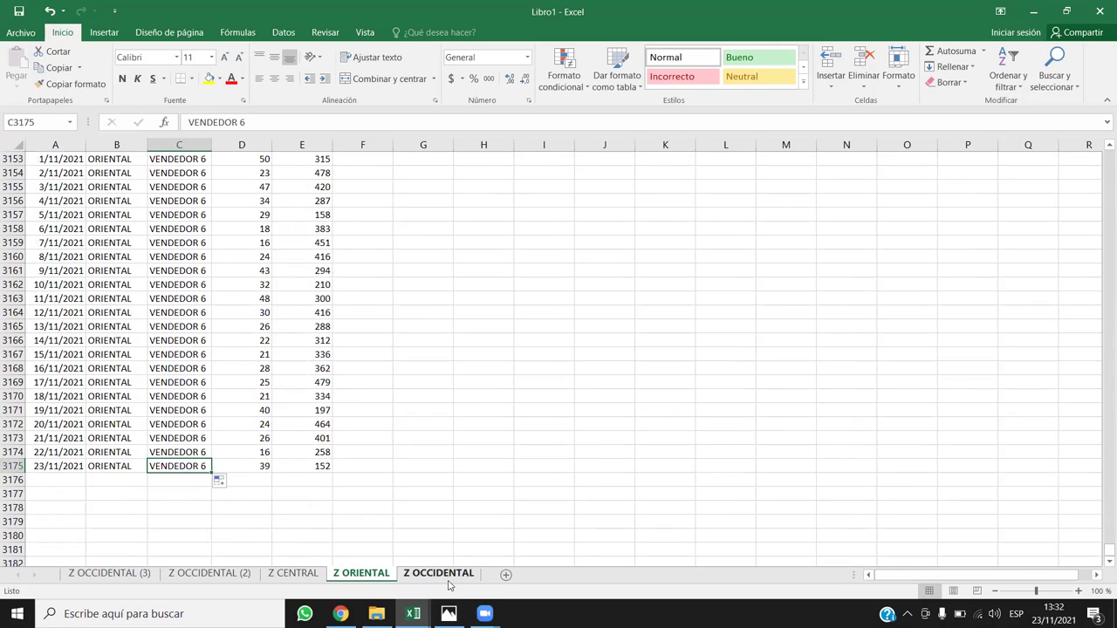
pyautogui.click(189, 174)
pyautogui.write('VENDEDOR')
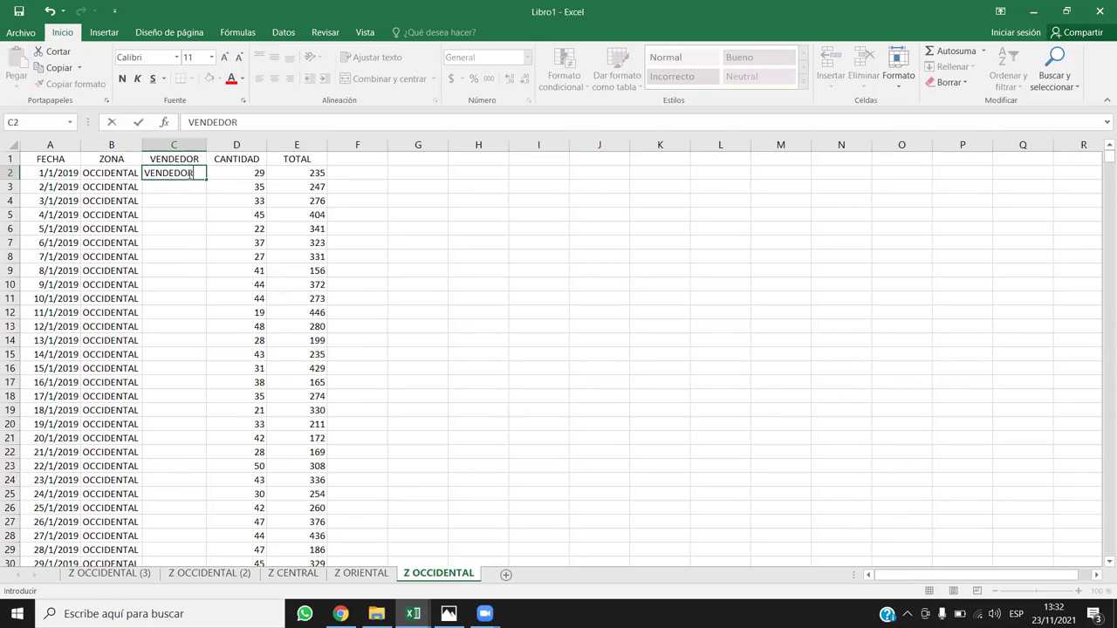
pyautogui.write(' 7')
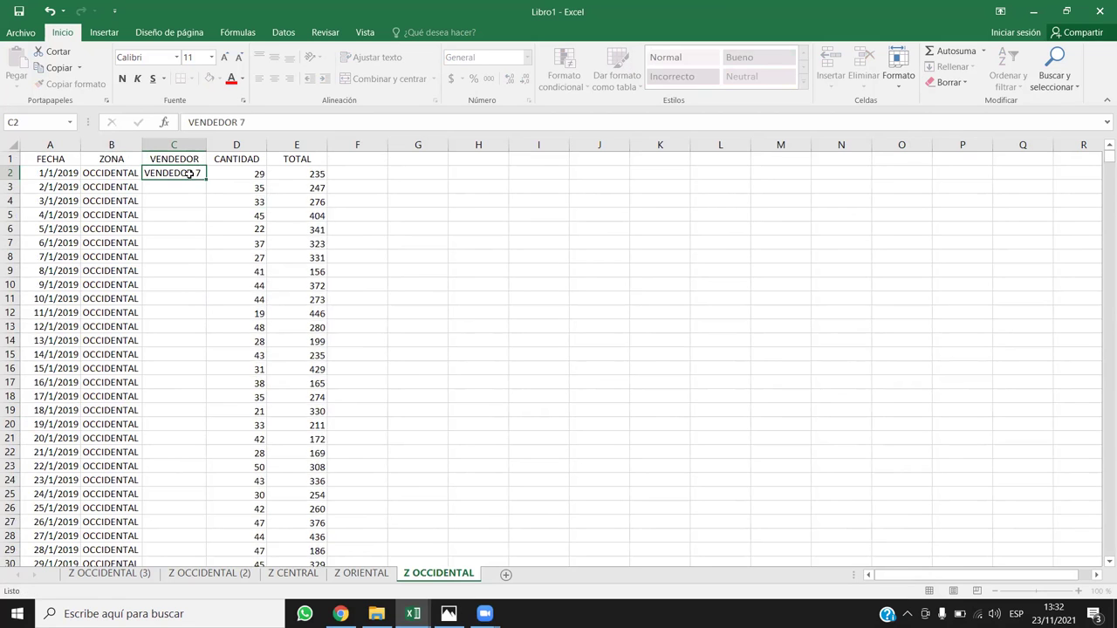
pyautogui.press('Return')
# Try to fill the VENDEDOR column of Z OCCIDENTAL down from the single cell C2, and undo the fill.
pyautogui.click(194, 173)
pyautogui.doubleClick(203, 176)
pyautogui.moveTo(188, 328); pyautogui.dragTo(199, 334)
pyautogui.hotkey('alt', 'shift', 'F10')
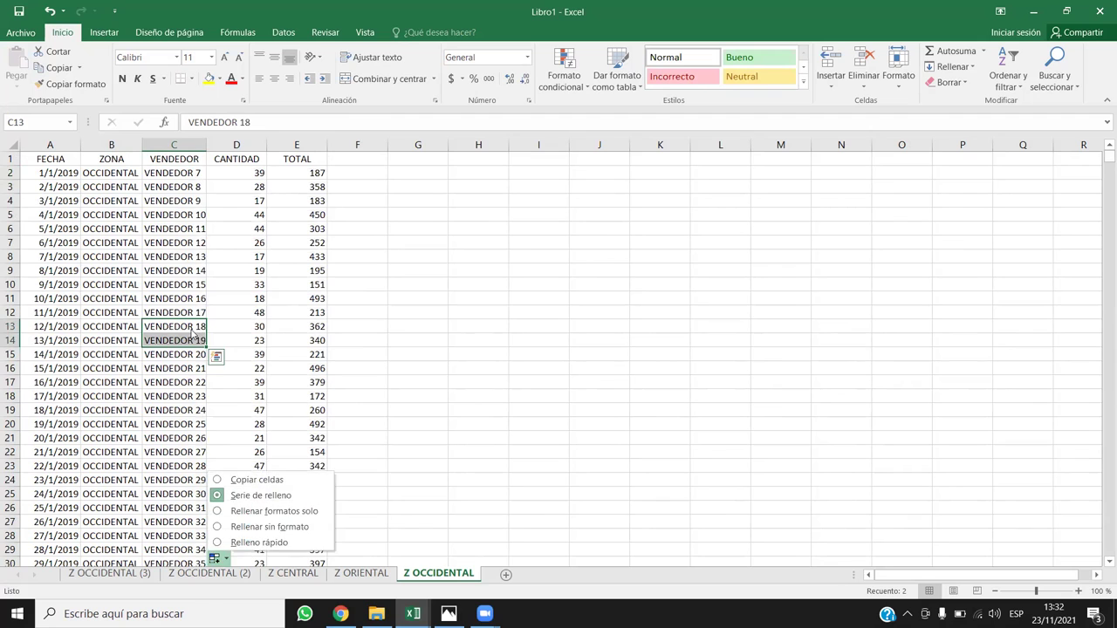
pyautogui.click(191, 285)
pyautogui.hotkey('ctrl', 'z')
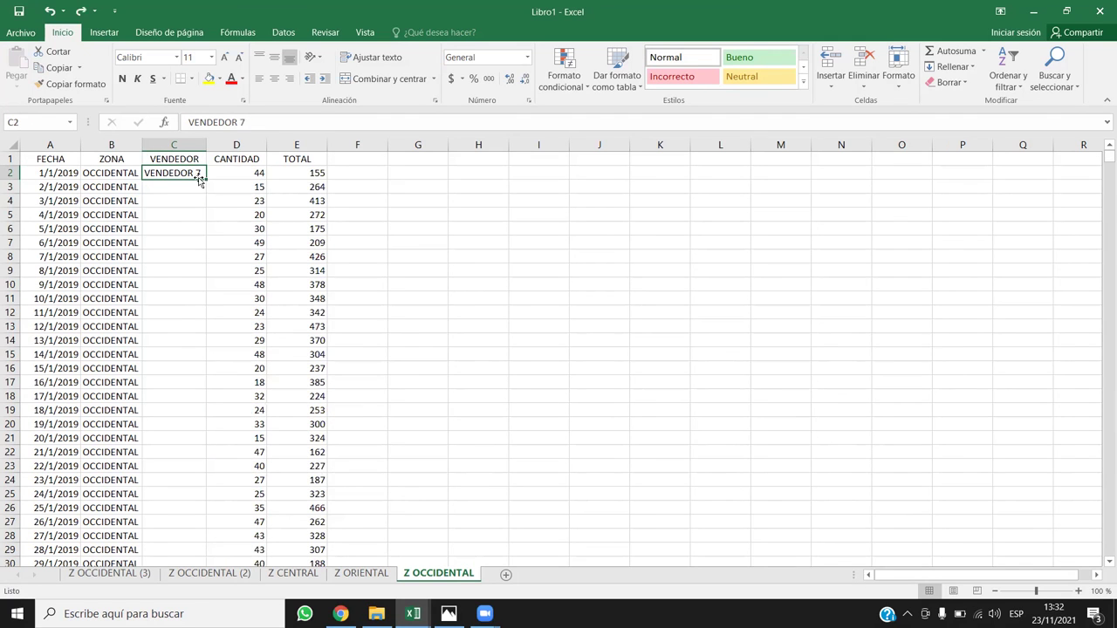
# Copy VENDEDOR 7 from C2 to C3 in Z OCCIDENTAL and fill both cells down to the last data row.
pyautogui.hotkey('ctrl', 'c')
pyautogui.moveTo(199, 179); pyautogui.dragTo(201, 186)
pyautogui.hotkey('ctrl', 'v')
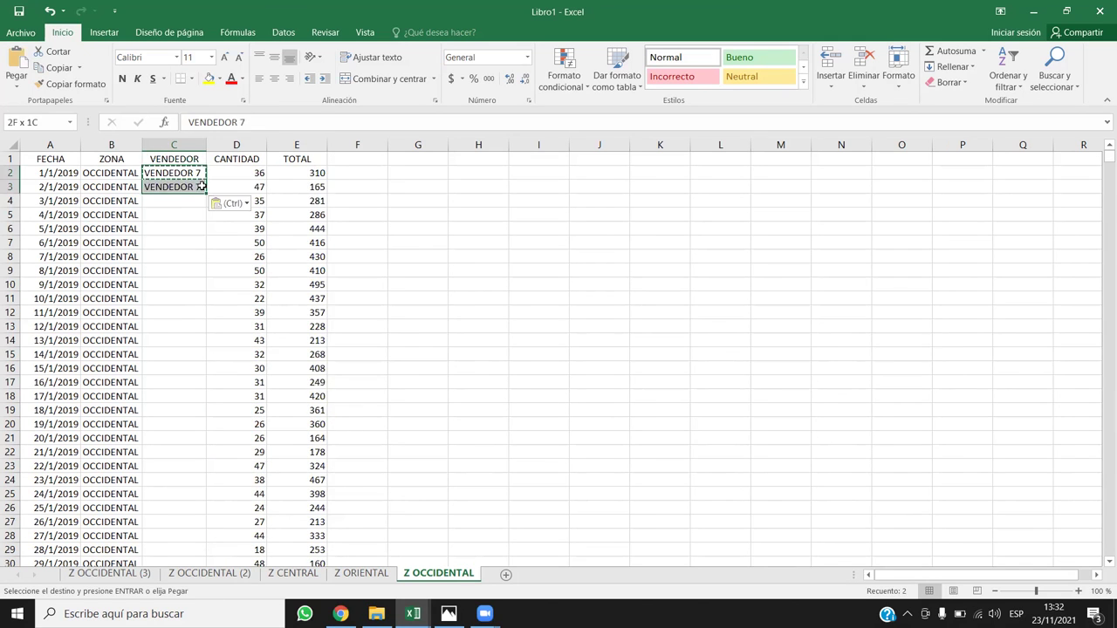
pyautogui.doubleClick(206, 193)
pyautogui.click(150, 369)
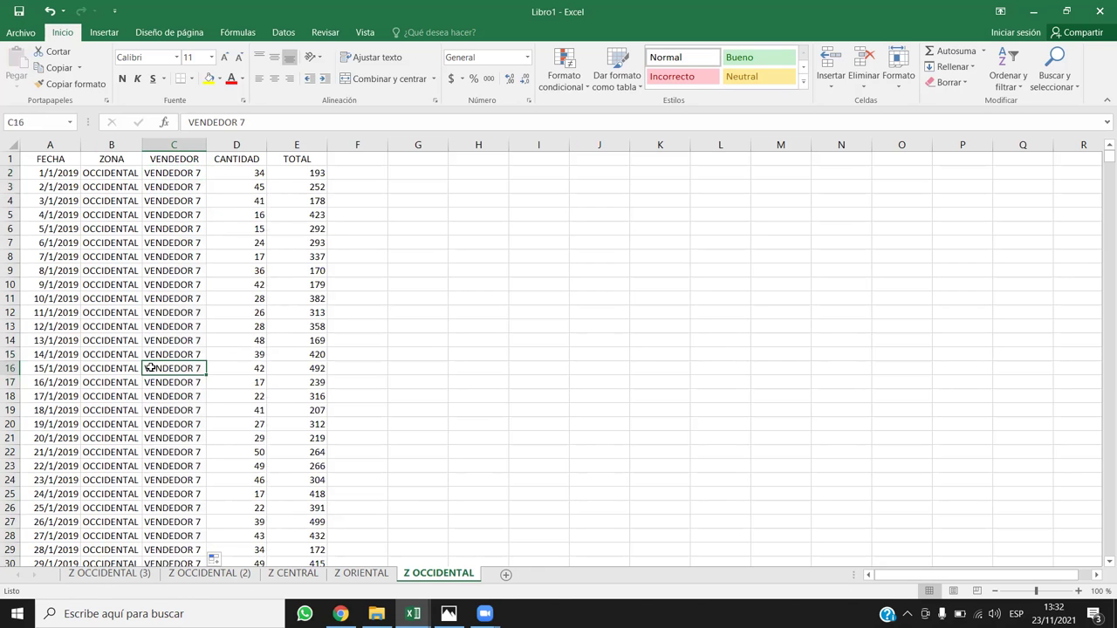
pyautogui.hotkey('ctrl', 'Down')
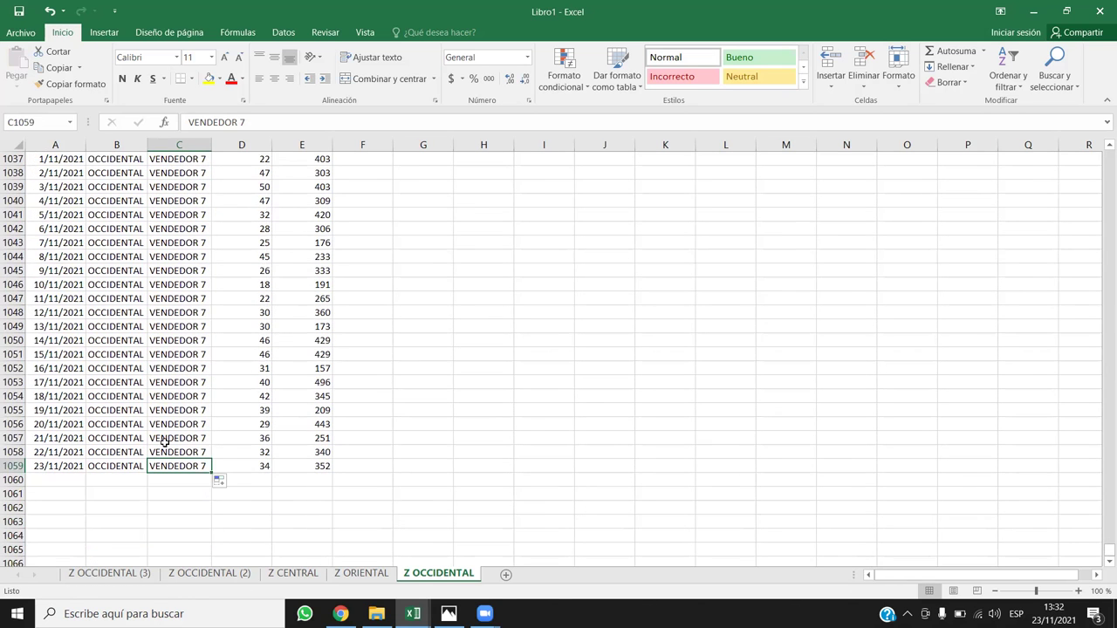
# Enter VENDEDOR 8 in C2 of Z OCCIDENTAL (2), duplicate it in C3 and fill it down the VENDEDOR column.
pyautogui.click(213, 575)
pyautogui.write('VENDEDOR 8')
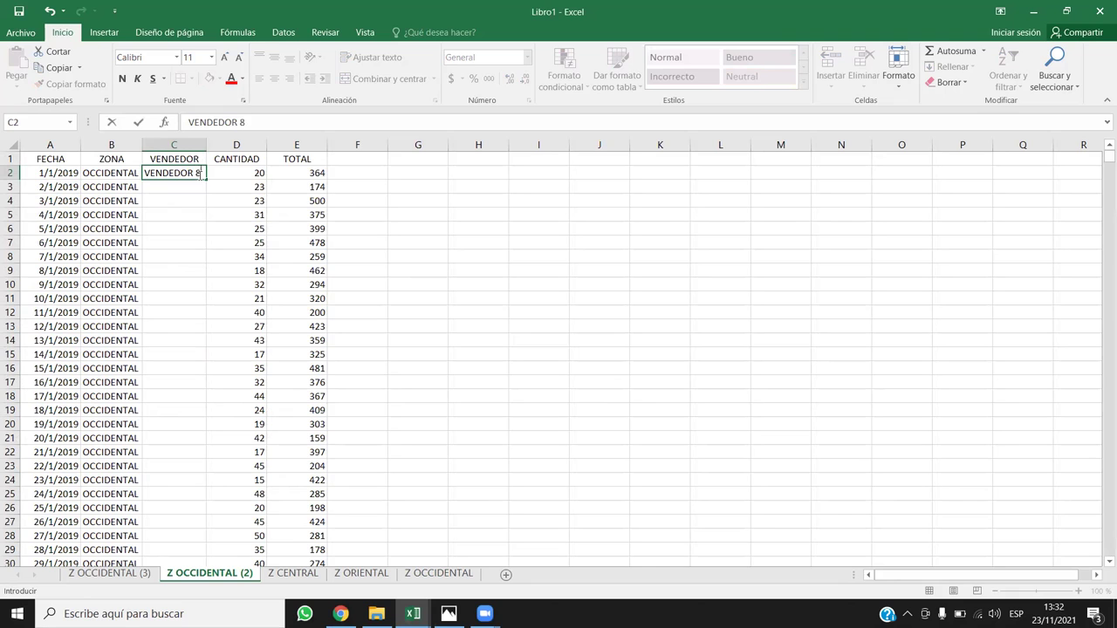
pyautogui.press('Return')
pyautogui.click(199, 173)
pyautogui.hotkey('ctrl', 'c')
pyautogui.click(199, 186)
pyautogui.hotkey('ctrl', 'v')
pyautogui.moveTo(192, 172); pyautogui.dragTo(199, 185)
pyautogui.doubleClick(206, 193)
# Open Z OCCIDENTAL (3) and enter VENDEDOR 9 in C2 of the VENDEDOR column.
pyautogui.click(109, 573)
pyautogui.click(191, 163)
pyautogui.click(188, 175)
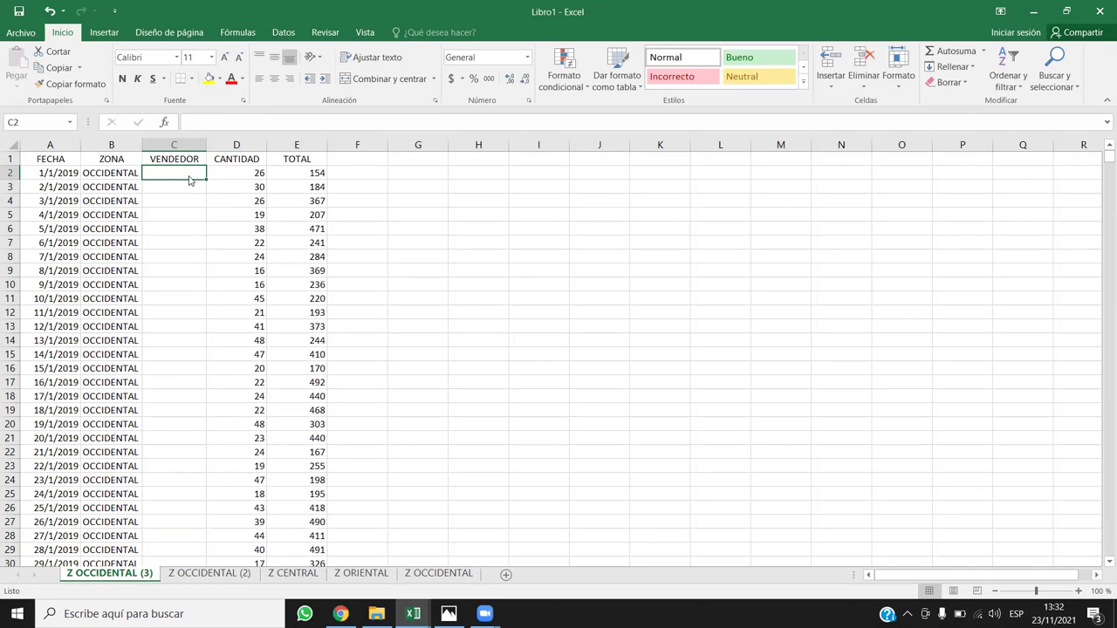
pyautogui.write('VEN')
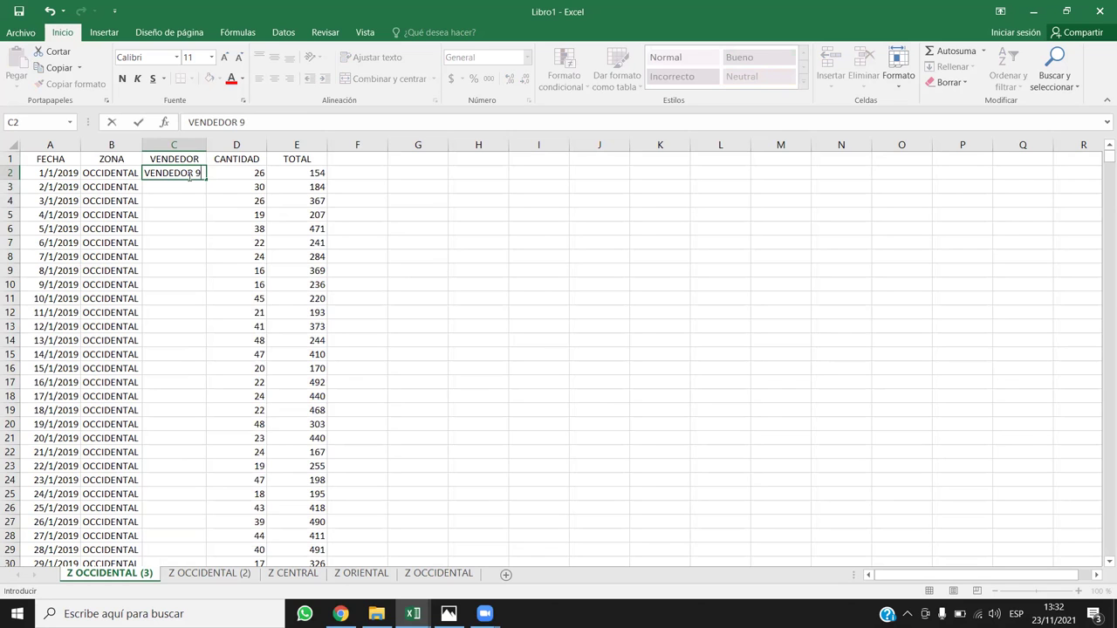
pyautogui.write('DEDOR 9')
pyautogui.press('Return')
# Copy VENDEDOR 9 from C2 to C3 in Z OCCIDENTAL (3) and fill both cells down to the last data row.
pyautogui.click(189, 177)
pyautogui.hotkey('ctrl', 'c')
pyautogui.hotkey('ctrl', 'v')
pyautogui.click(192, 185)
pyautogui.hotkey('ctrl', 'v')
pyautogui.click(181, 227)
pyautogui.moveTo(187, 173); pyautogui.dragTo(201, 186)
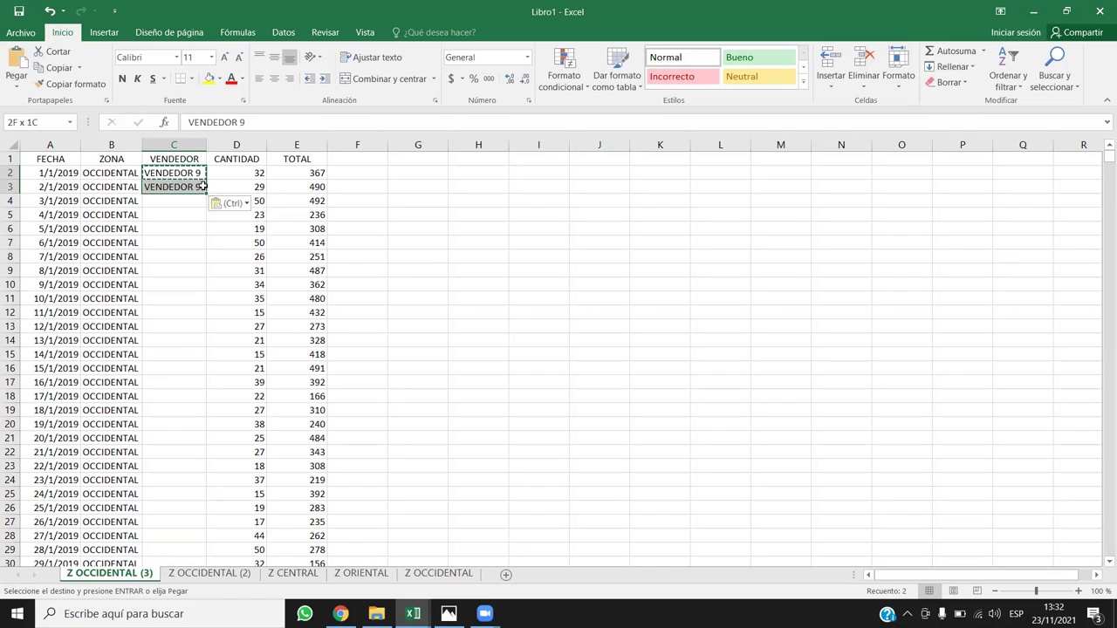
pyautogui.doubleClick(201, 187)
pyautogui.click(179, 299)
pyautogui.hotkey('ctrl', 'Down')
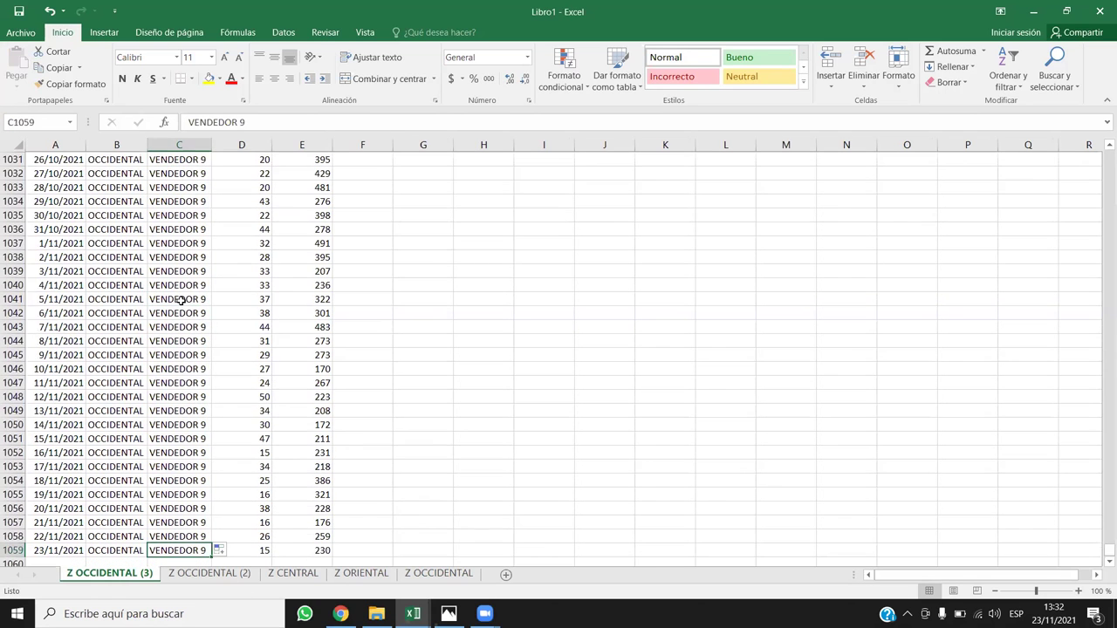
# Copy the data rows A2:E1059 of Z OCCIDENTAL (3) into Z OCCIDENTAL starting at A1060.
pyautogui.hotkey('ctrl', 'Up')
pyautogui.hotkey('ctrl', 'Left')
pyautogui.press('Down')
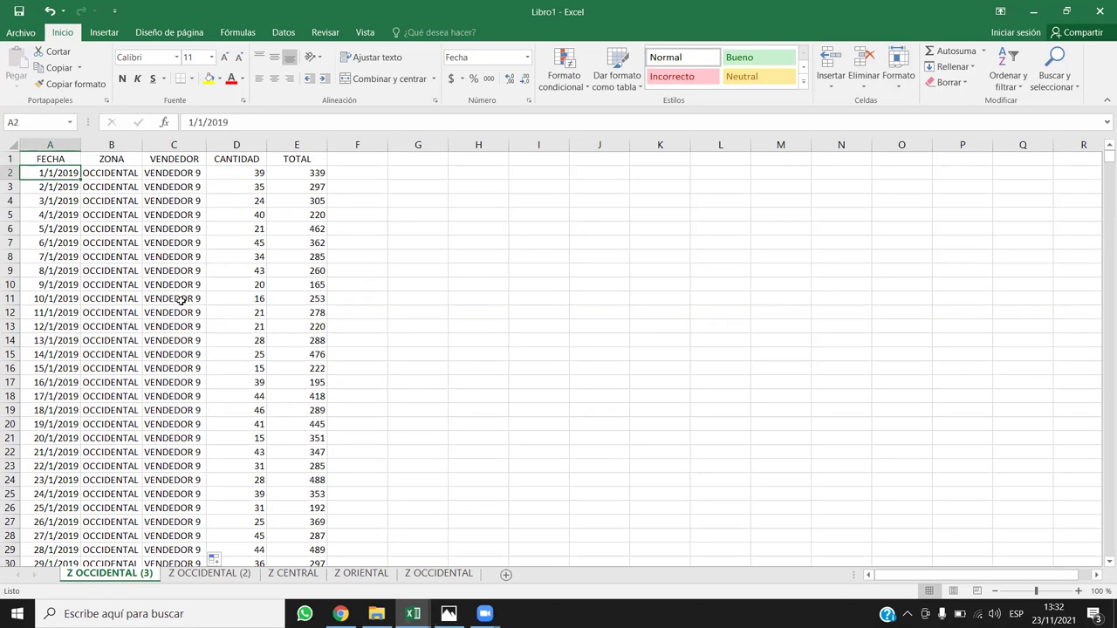
pyautogui.hotkey('ctrl', 'shift', 'Right')
pyautogui.hotkey('ctrl', 'shift', 'Down')
pyautogui.hotkey('ctrl', 'c')
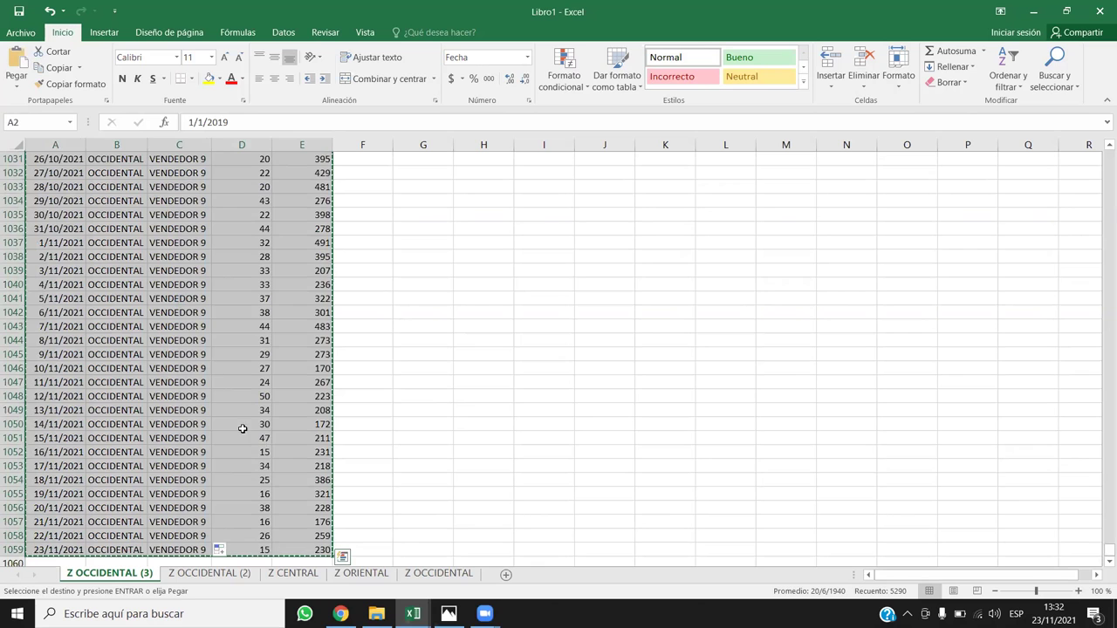
pyautogui.click(437, 574)
pyautogui.click(67, 478)
pyautogui.hotkey('ctrl', 'v')
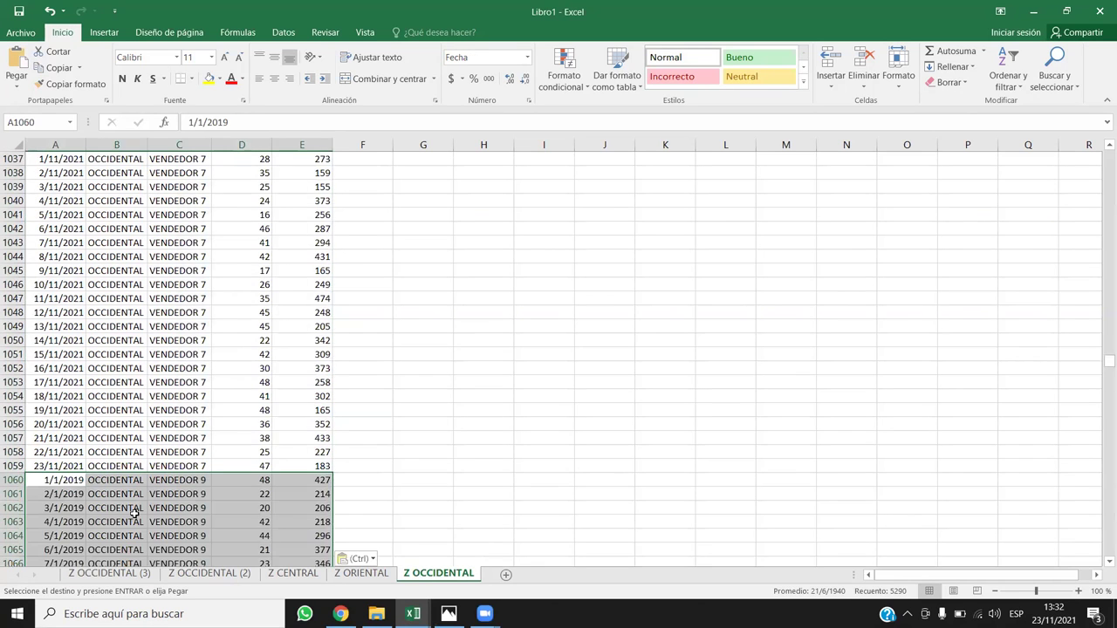
# Copy the data rows A2:E1059 of Z OCCIDENTAL (2), without the headers.
pyautogui.click(210, 574)
pyautogui.click(87, 455)
pyautogui.hotkey('ctrl', 'Up')
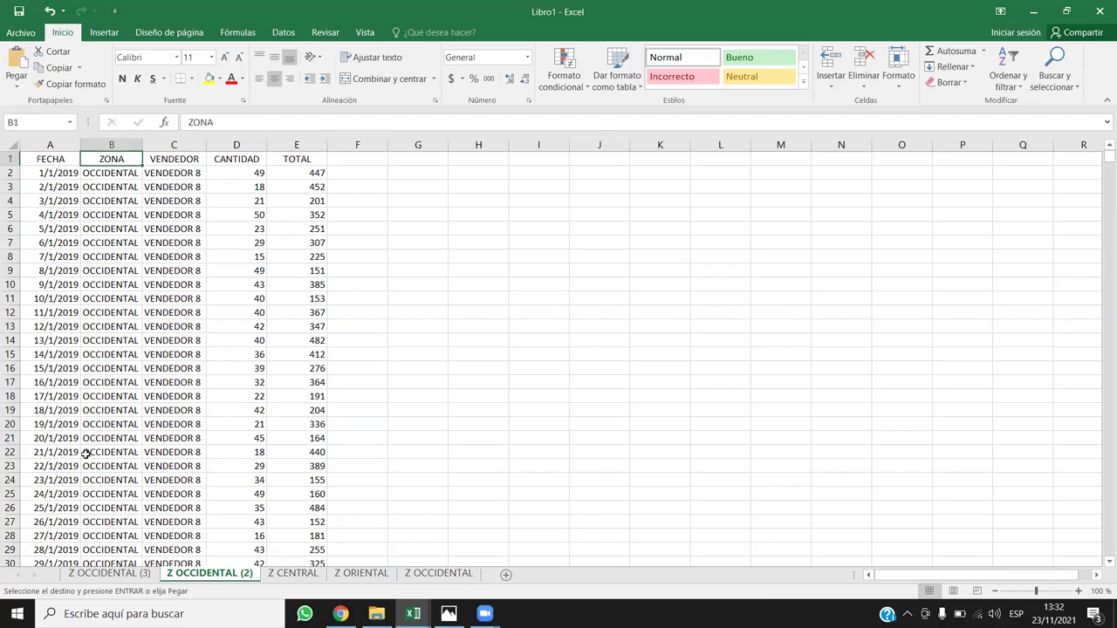
pyautogui.press('Down')
pyautogui.press('Left')
pyautogui.hotkey('ctrl', 'shift', 'Right')
pyautogui.hotkey('ctrl', 'shift', 'Down')
pyautogui.hotkey('ctrl', 'c')
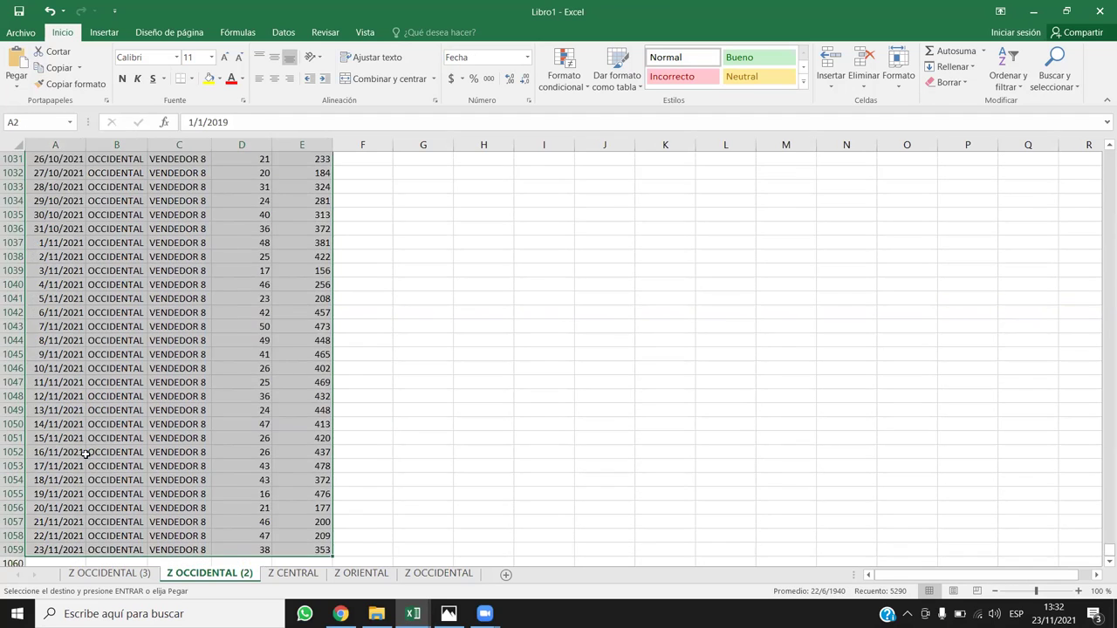
pyautogui.hotkey('ctrl', 'BackSpace')
# Paste the copied VENDEDOR 8 rows directly below the last data row of Z OCCIDENTAL and go to the end of the data.
pyautogui.click(439, 574)
pyautogui.click(65, 459)
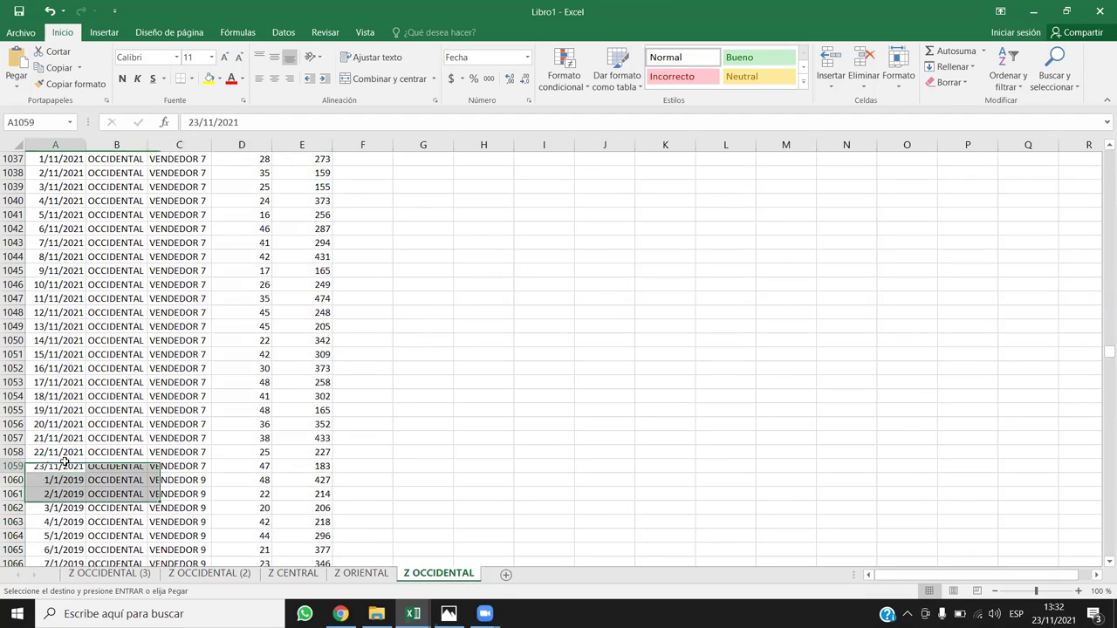
pyautogui.hotkey('ctrl', 'Down')
pyautogui.press('Down')
pyautogui.hotkey('ctrl', 'v')
pyautogui.click(64, 461)
pyautogui.hotkey('ctrl', 'Down')
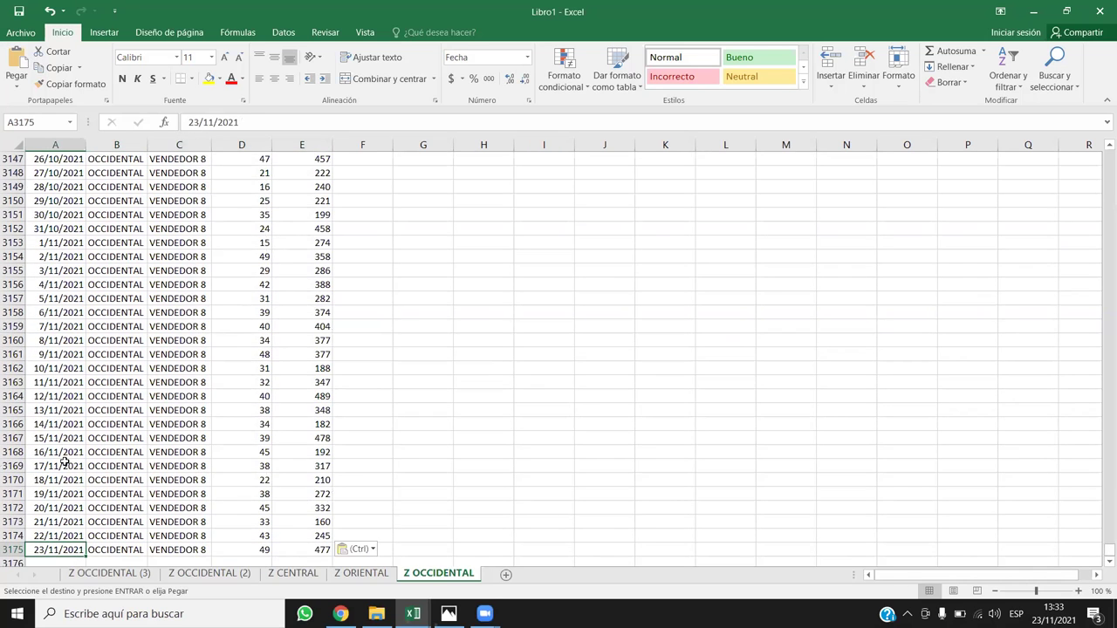
# Delete the sheets Z OCCIDENTAL (3) and Z OCCIDENTAL (2) together, and look over the three remaining zone sheets.
pyautogui.click(96, 576)
pyautogui.keyDown('ctrl'); pyautogui.click(195, 576); pyautogui.keyUp('ctrl')
pyautogui.rightClick(236, 572)
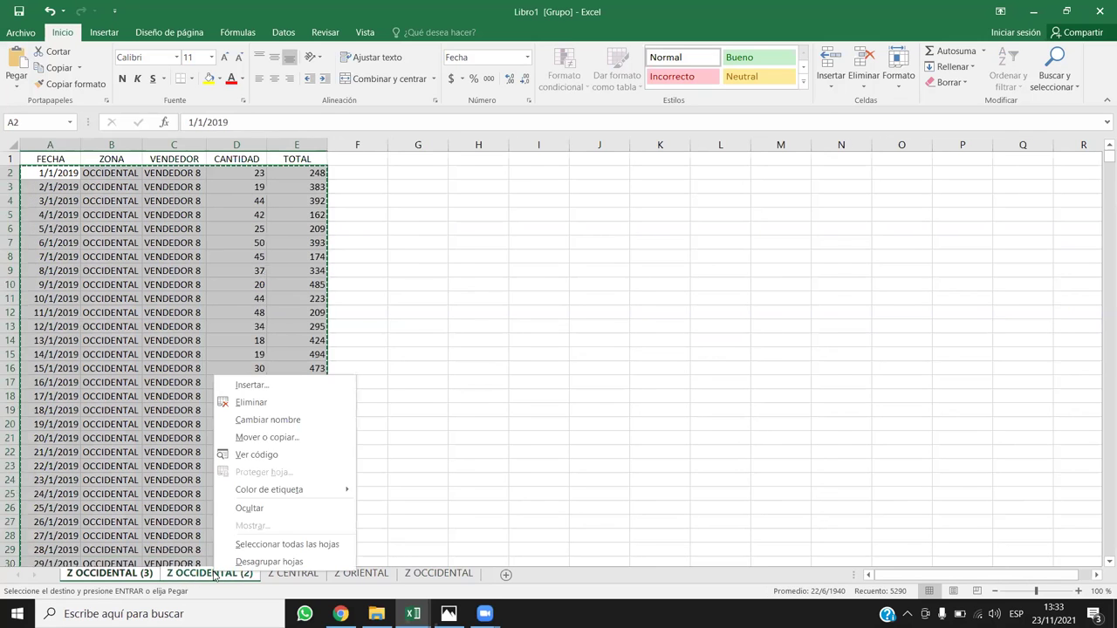
pyautogui.click(262, 401)
pyautogui.click(530, 348)
pyautogui.click(238, 573)
pyautogui.click(161, 573)
pyautogui.click(92, 575)
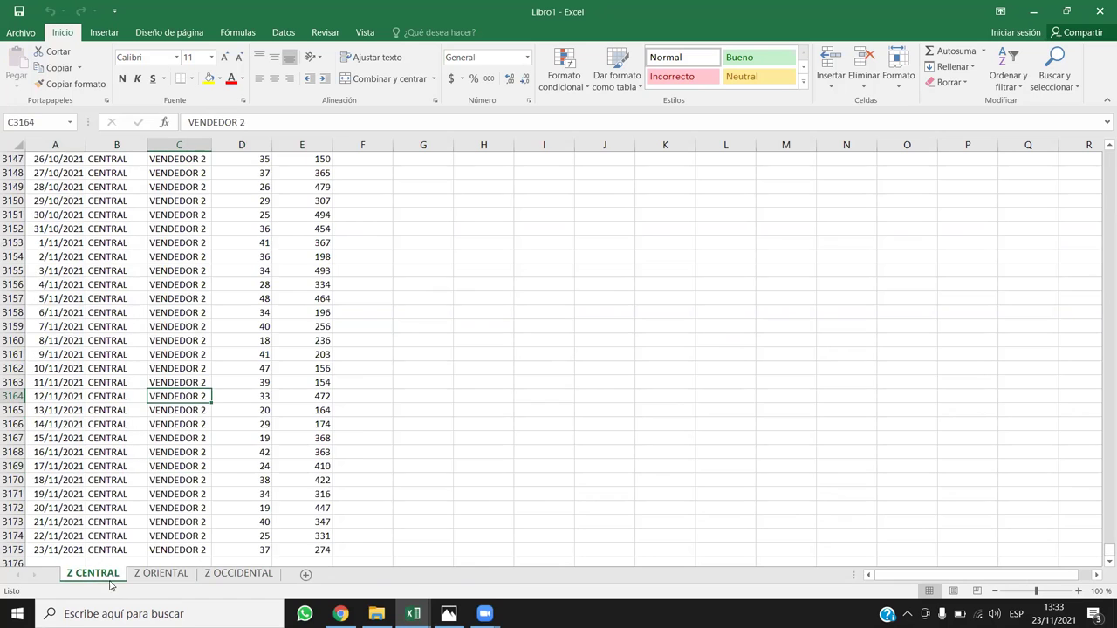
pyautogui.click(148, 580)
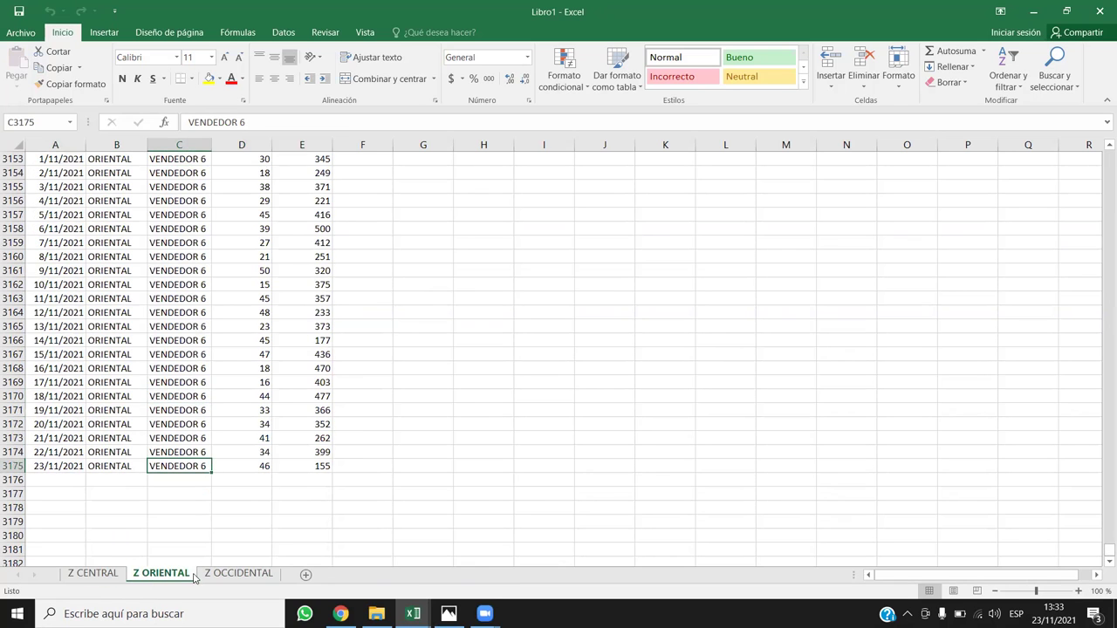
pyautogui.click(228, 572)
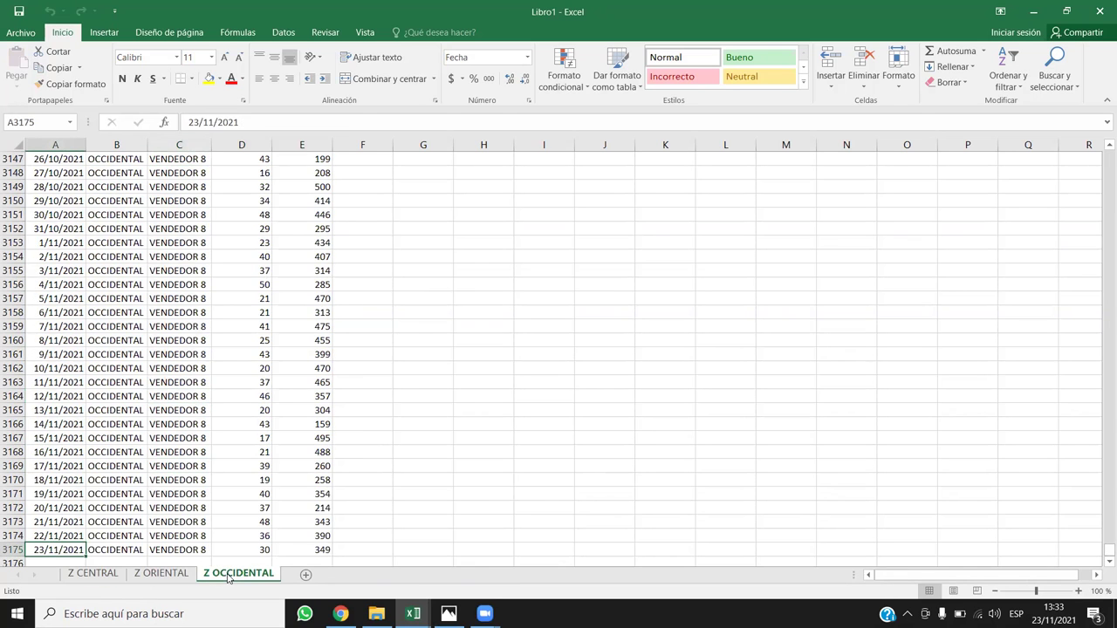
# Find where 2021 begins in the last block of dates in Z OCCIDENTAL and set the seller in C2849 to VENDEDOR 9.
pyautogui.scroll(-3, 237, 460)
pyautogui.scroll(20, 166, 421)
pyautogui.scroll(20, 166, 421)
pyautogui.scroll(20, 179, 434)
pyautogui.scroll(2, 200, 236)
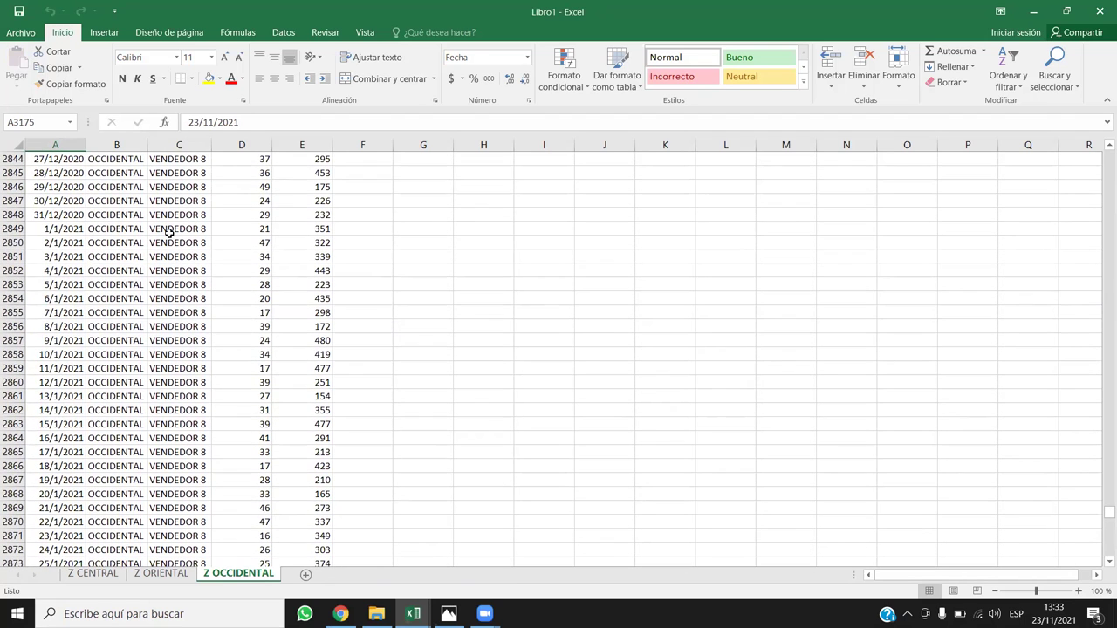
pyautogui.click(169, 231)
pyautogui.click(214, 229)
pyautogui.doubleClick(208, 229)
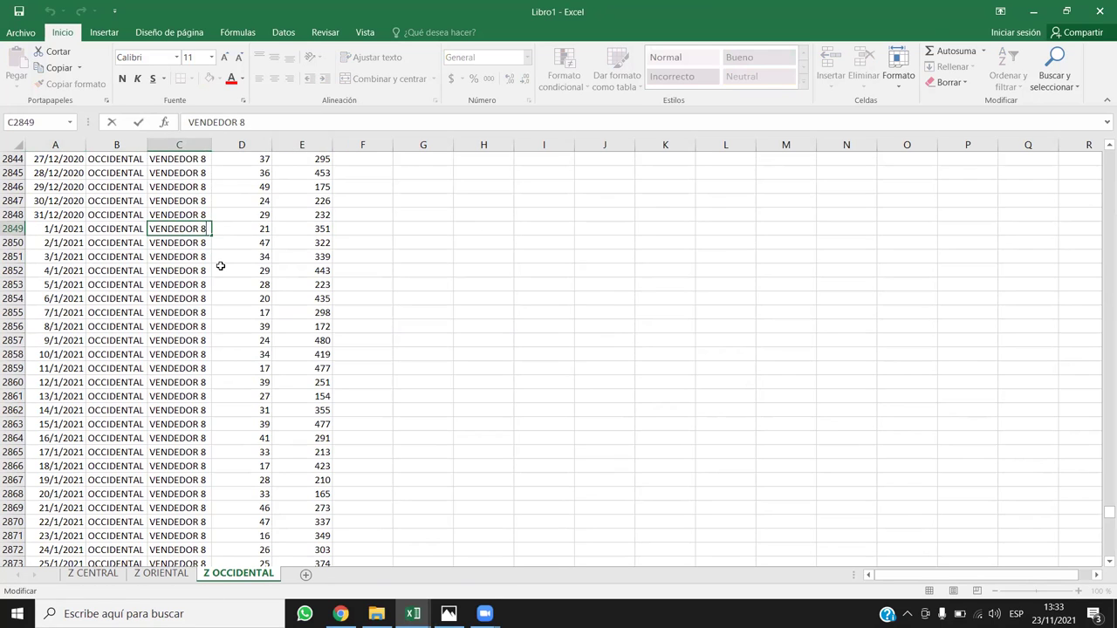
pyautogui.write('9')
pyautogui.press('Return')
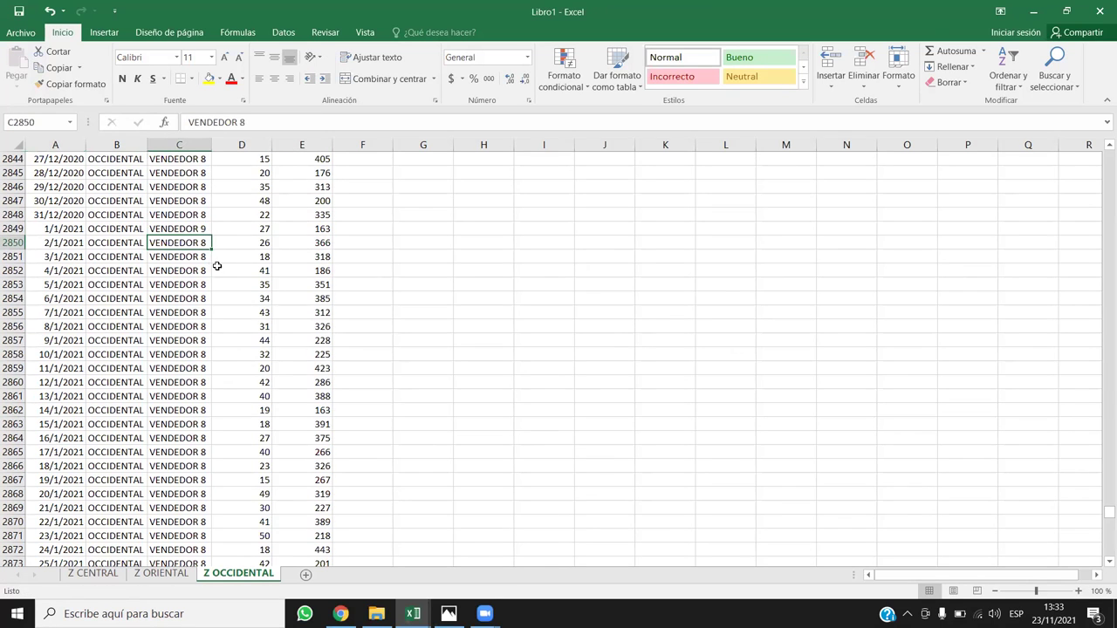
# Set C2850 to VENDEDOR 9 as well and fill both cells down to the end of the VENDEDOR column.
pyautogui.doubleClick(204, 241)
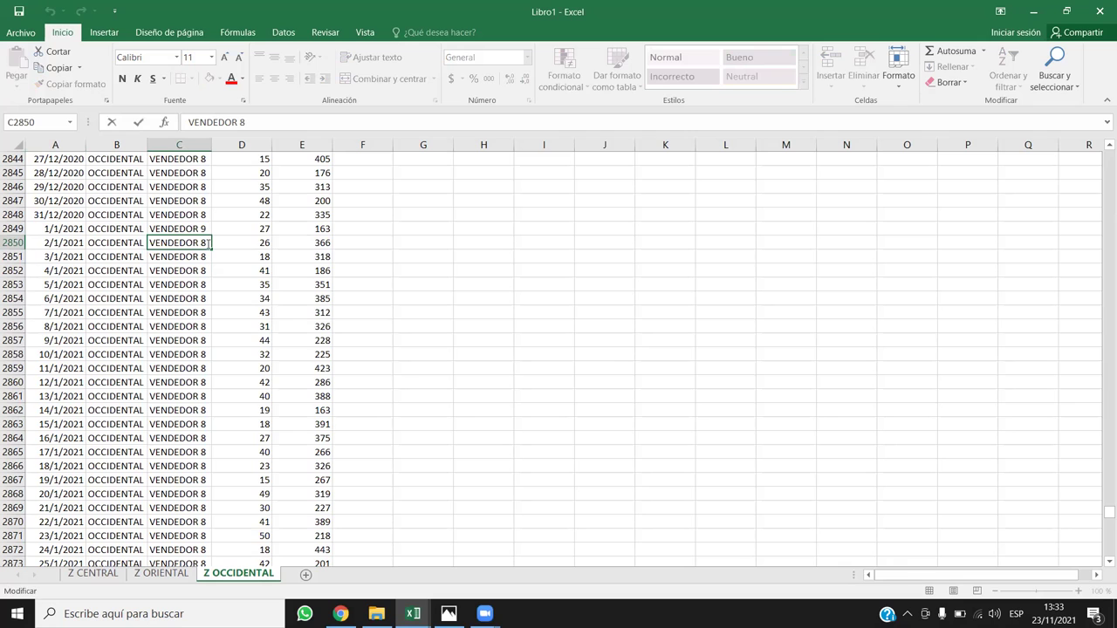
pyautogui.press('Return')
pyautogui.moveTo(211, 225); pyautogui.dragTo(206, 242)
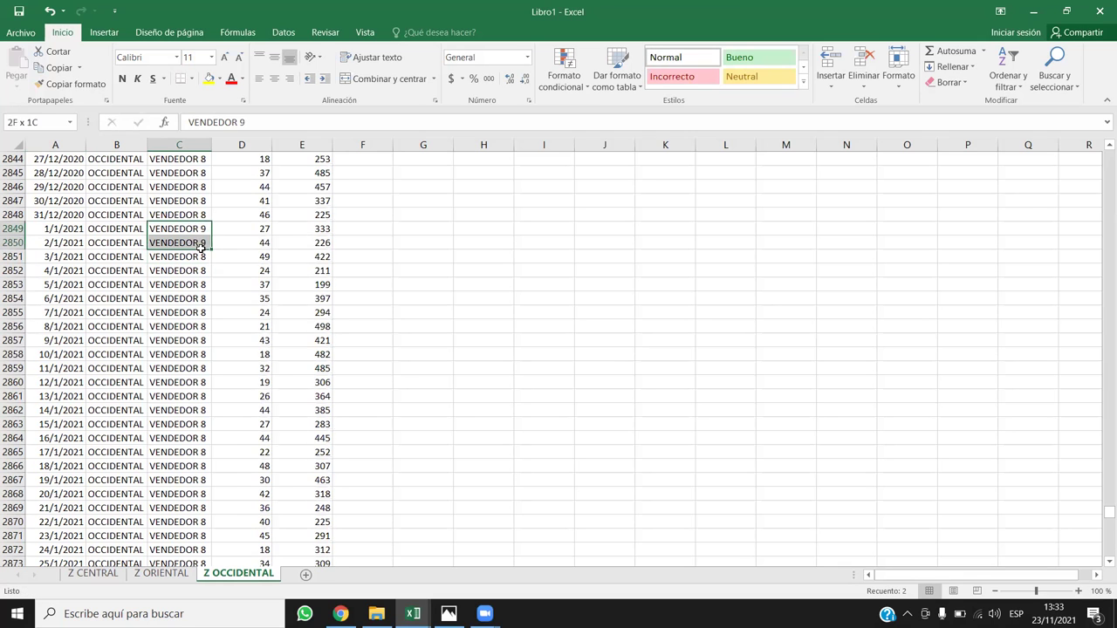
pyautogui.doubleClick(210, 251)
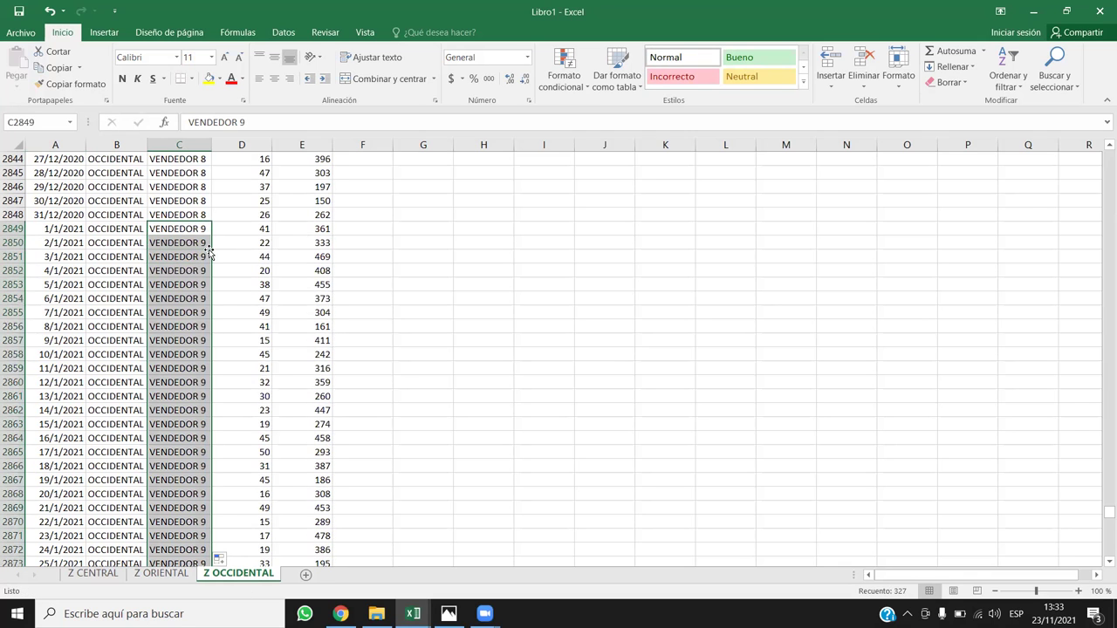
pyautogui.click(186, 273)
pyautogui.click(166, 372)
pyautogui.hotkey('ctrl', 'Down')
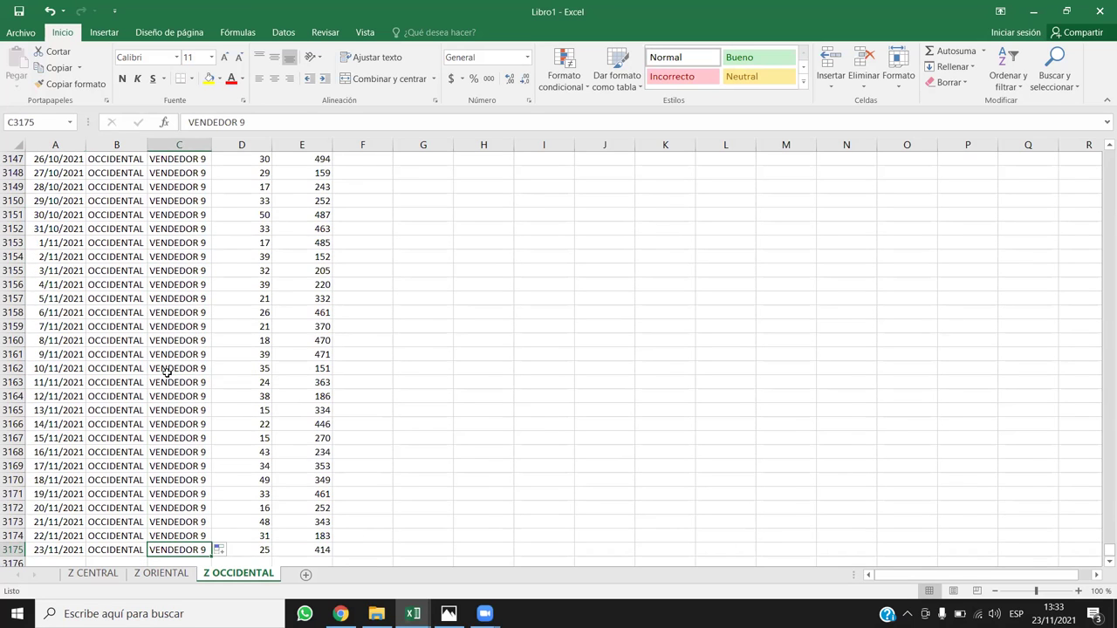
pyautogui.scroll(-1, 122, 392)
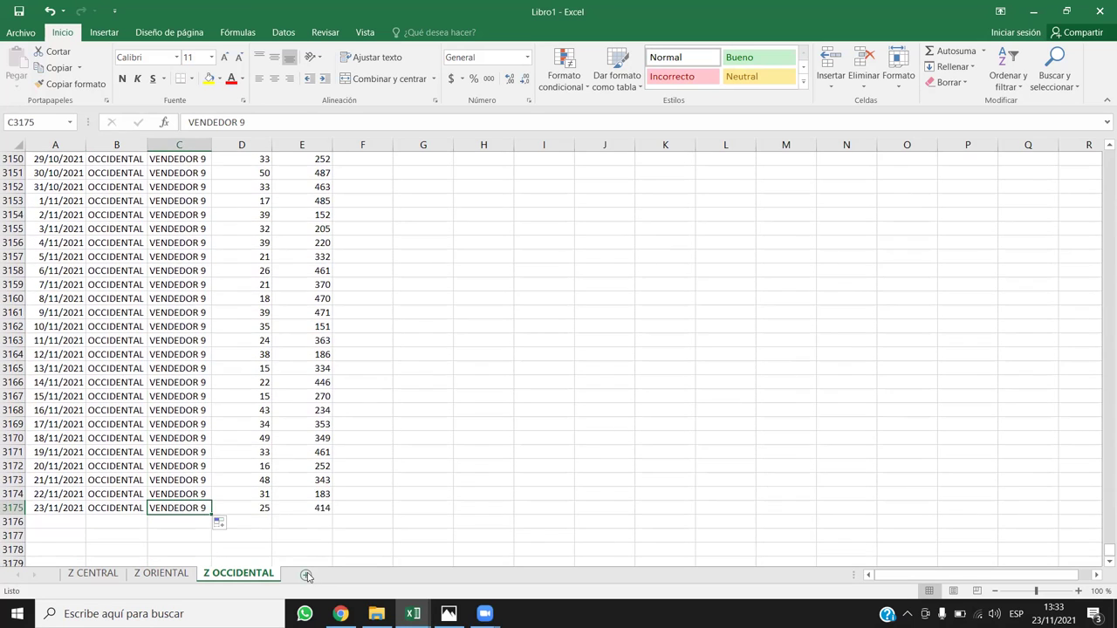
# Add a new worksheet after Z OCCIDENTAL and name it BASE DE DATOS.
pyautogui.click(306, 575)
pyautogui.doubleClick(307, 574)
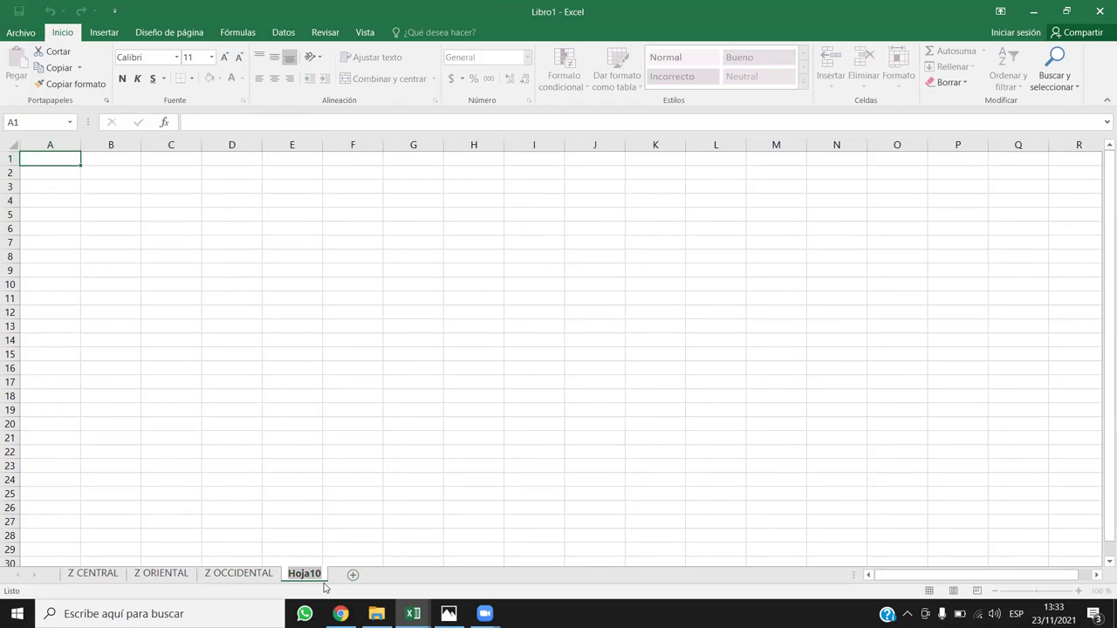
pyautogui.write('BASE DE DAT')
pyautogui.write('TOS')
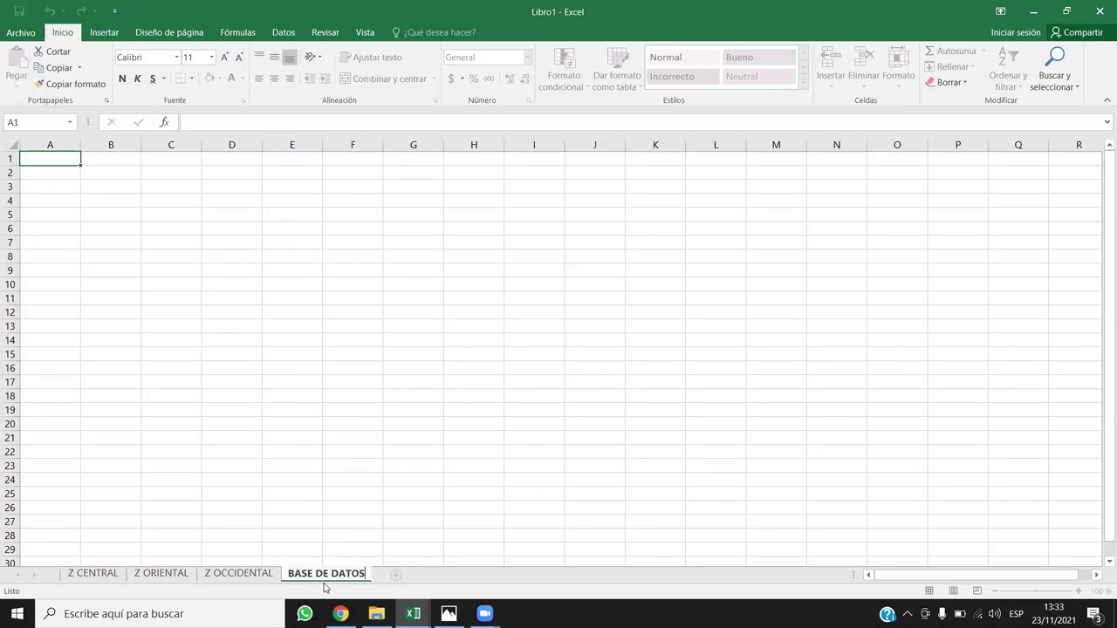
pyautogui.press('Return')
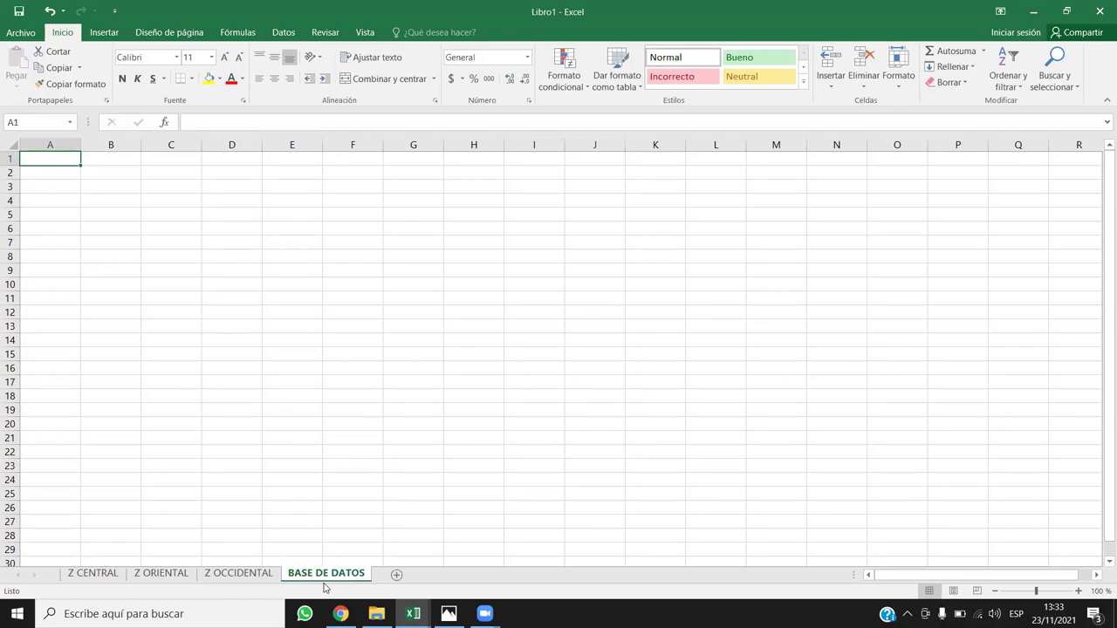
# Move all records of the Z CENTRAL sheet, without the header row, to cell A2 of BASE DE DATOS.
pyautogui.click(93, 574)
pyautogui.click(48, 489)
pyautogui.hotkey('ctrl', 'Home')
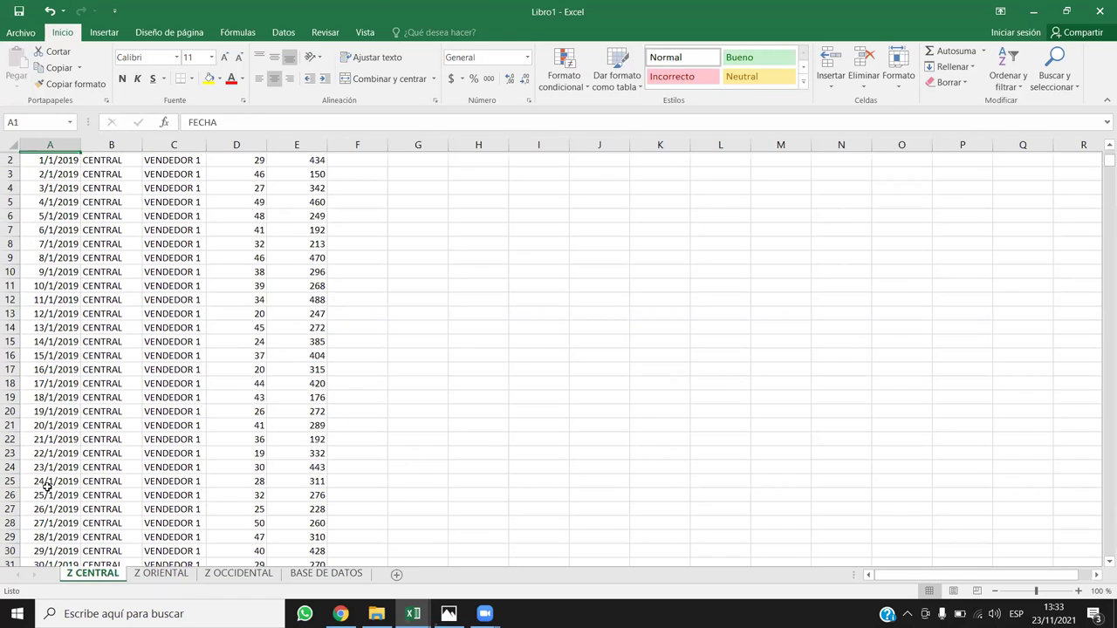
pyautogui.press('Down')
pyautogui.hotkey('ctrl', 'shift', 'End')
pyautogui.hotkey('ctrl', 'c')
pyautogui.hotkey('ctrl', 'BackSpace')
pyautogui.scroll(1, 87, 367)
pyautogui.hotkey('ctrl', 'pagedown')
pyautogui.hotkey('ctrl', 'pagedown')
pyautogui.hotkey('ctrl', 'pagedown')
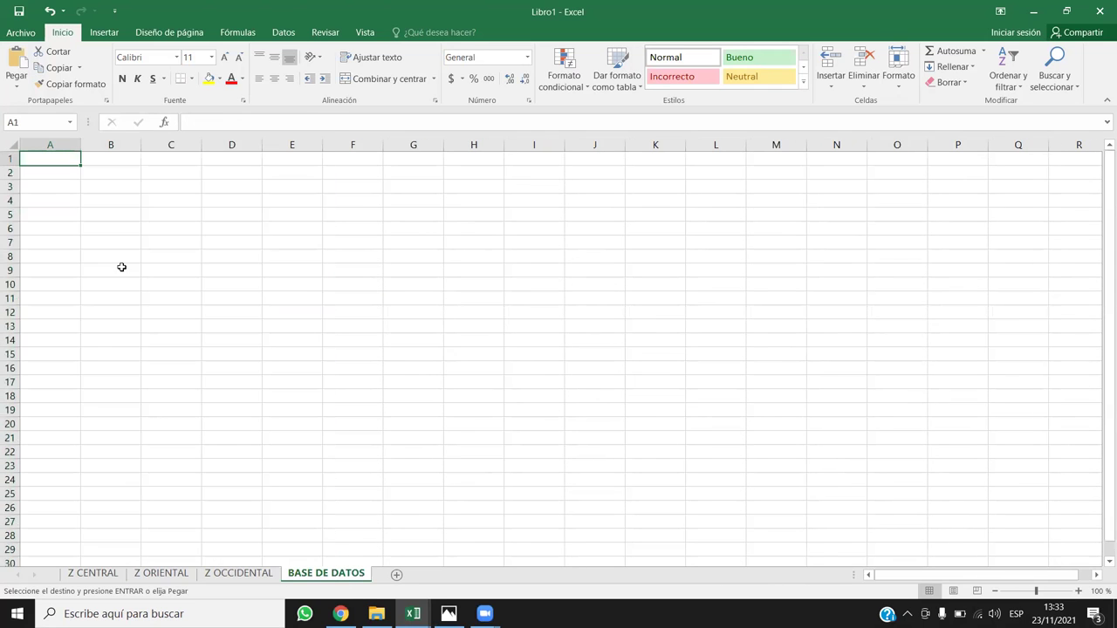
pyautogui.click(34, 176)
pyautogui.press('Return')
# Copy the header row A1:E1 from Z CENTRAL into cell A1 of BASE DE DATOS.
pyautogui.click(100, 576)
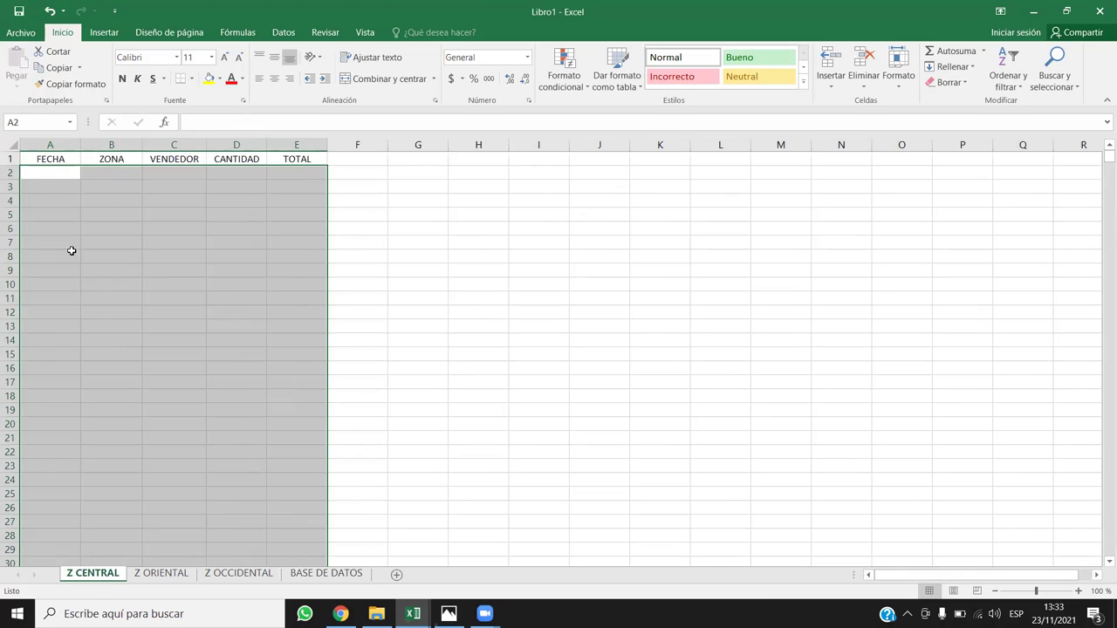
pyautogui.moveTo(47, 159); pyautogui.dragTo(299, 157)
pyautogui.hotkey('ctrl', 'c')
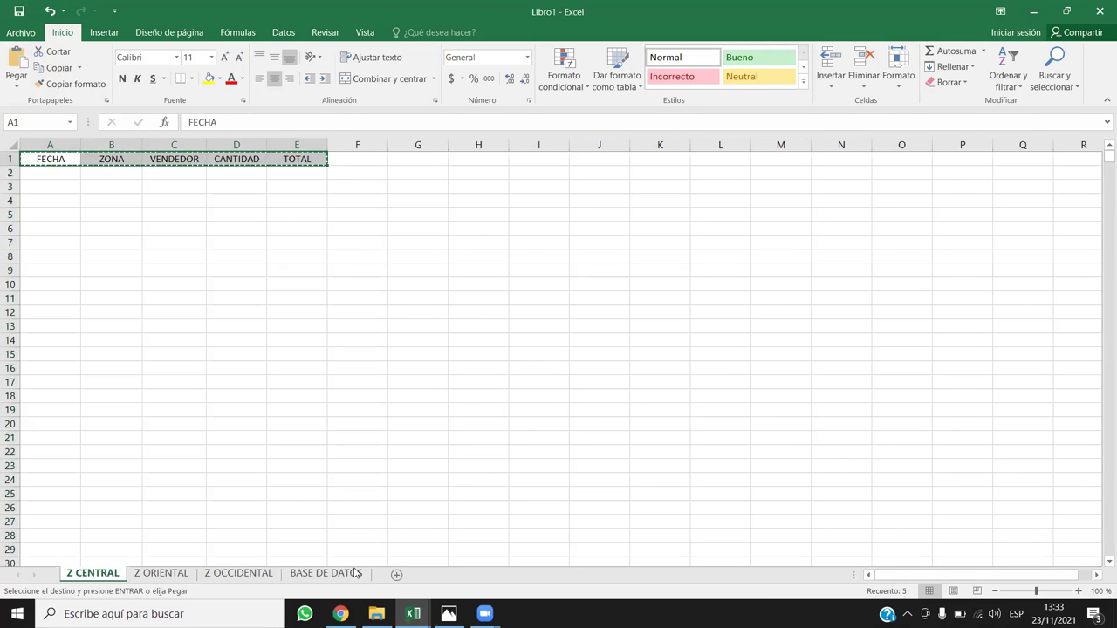
pyautogui.click(325, 574)
pyautogui.click(51, 153)
pyautogui.hotkey('ctrl', 'v')
# Copy all records of the Z ORIENTAL sheet without the header row.
pyautogui.click(92, 244)
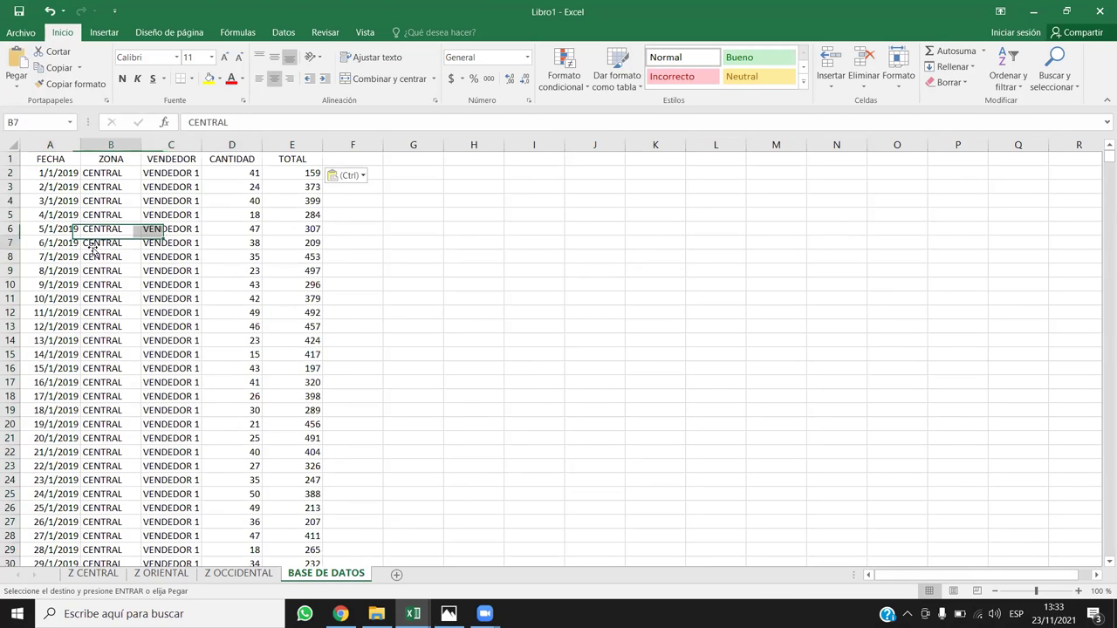
pyautogui.hotkey('ctrl', 'Down')
pyautogui.press('Left')
pyautogui.press('Down')
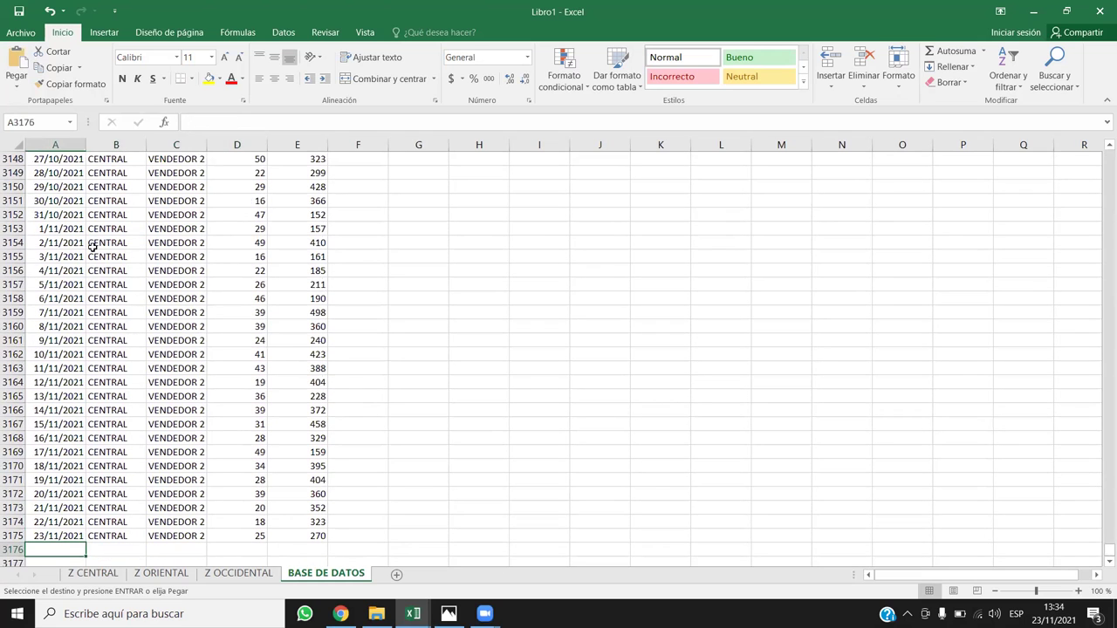
pyautogui.click(161, 573)
pyautogui.click(75, 326)
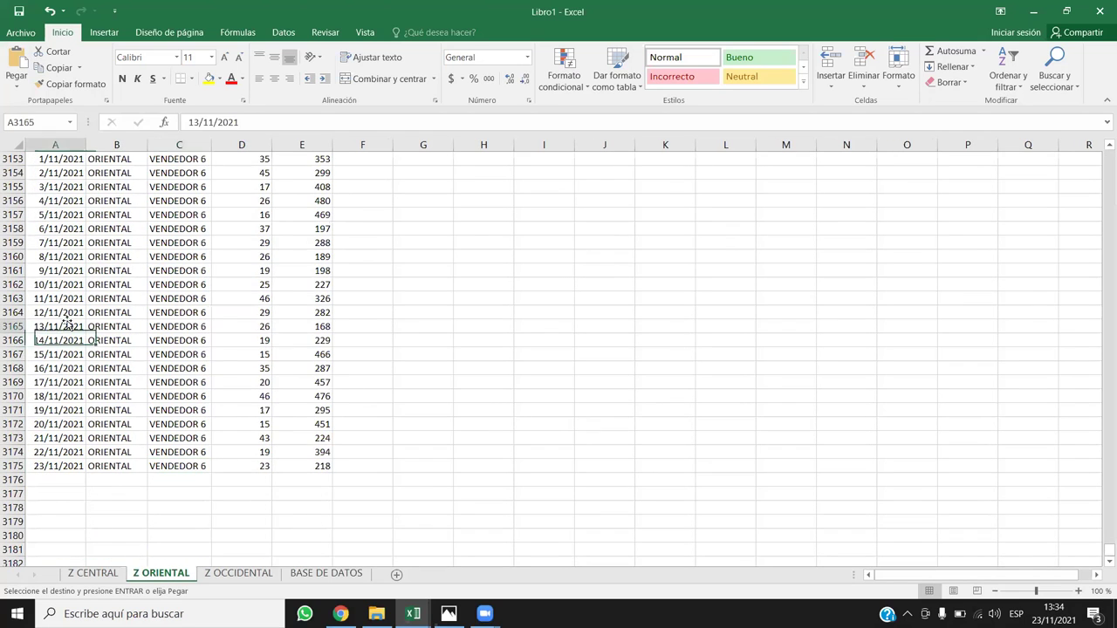
pyautogui.hotkey('ctrl', 'Up')
pyautogui.click(66, 321)
pyautogui.hotkey('ctrl', 'shift', 'Right')
pyautogui.hotkey('ctrl', 'Up')
pyautogui.press('Down')
pyautogui.hotkey('ctrl', 'shift', 'Right')
pyautogui.hotkey('ctrl', 'shift', 'Down')
pyautogui.hotkey('ctrl', 'c')
# Paste the ORIENTAL records into BASE DE DATOS directly below the last CENTRAL record.
pyautogui.click(326, 574)
pyautogui.click(118, 466)
pyautogui.hotkey('ctrl', 'Down')
pyautogui.hotkey('ctrl', 'Left')
pyautogui.press('Down')
pyautogui.hotkey('ctrl', 'v')
pyautogui.hotkey('ctrl', 'Down')
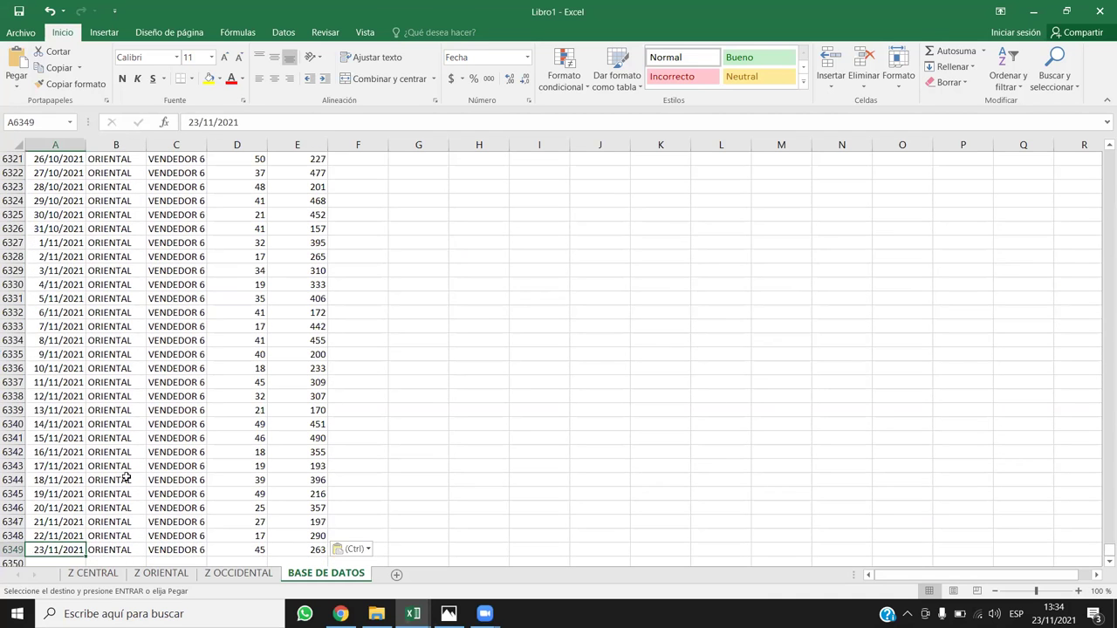
# Copy all records of the Z OCCIDENTAL sheet, starting below the header row.
pyautogui.click(238, 573)
pyautogui.click(87, 354)
pyautogui.hotkey('ctrl', 'Up')
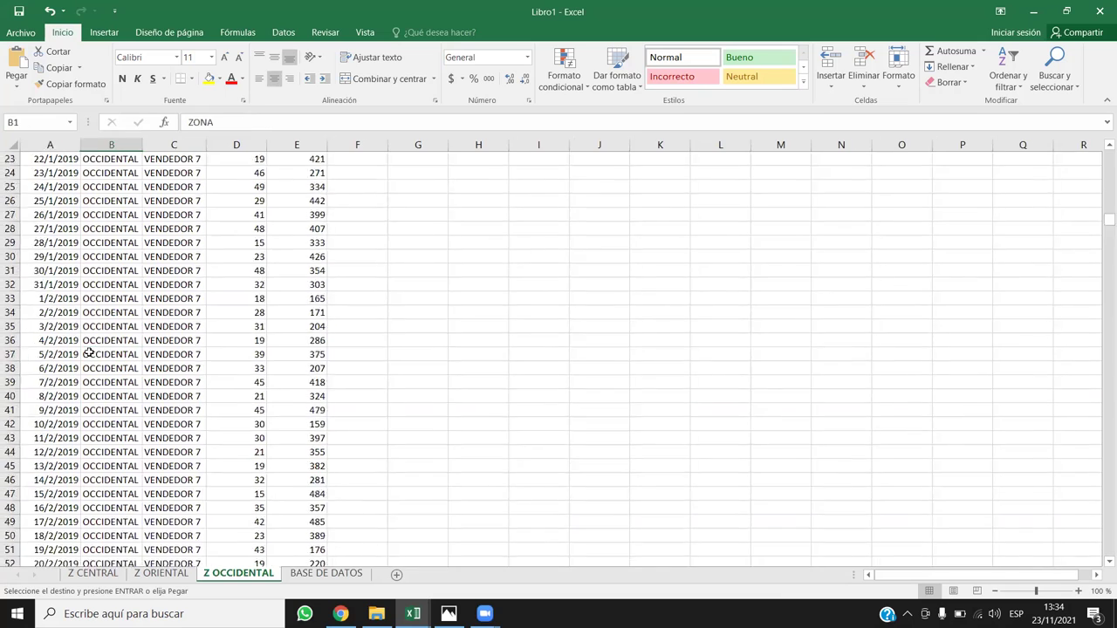
pyautogui.press('Left')
pyautogui.press('Down')
pyautogui.hotkey('ctrl', 'shift', 'Right')
pyautogui.hotkey('ctrl', 'shift', 'Down')
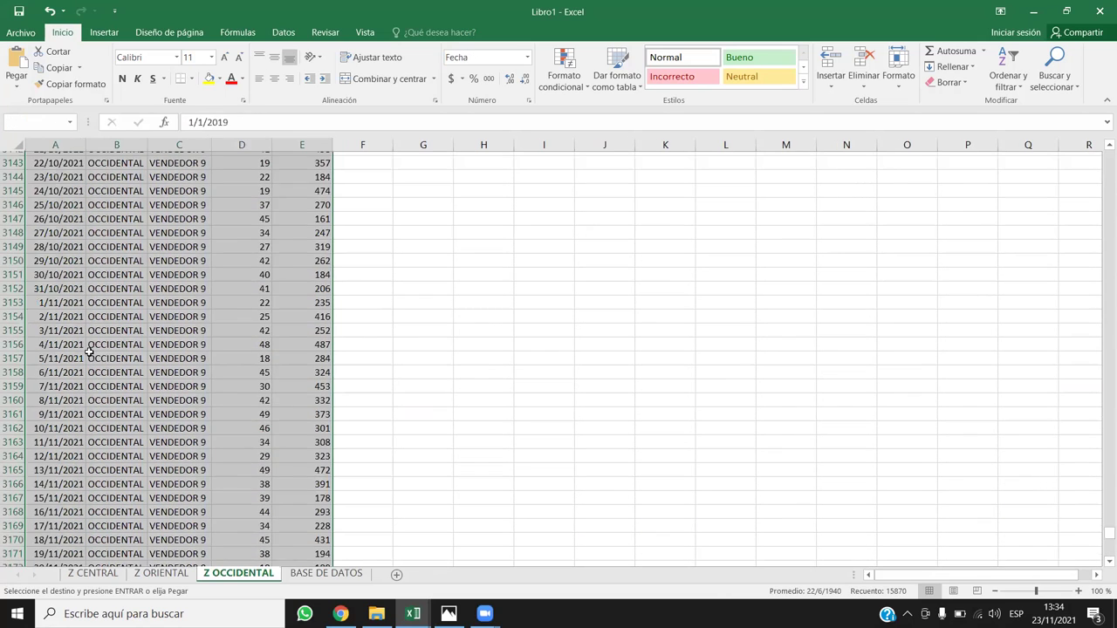
# Paste the OCCIDENTAL records into BASE DE DATOS directly below the last ORIENTAL record.
pyautogui.click(326, 574)
pyautogui.click(125, 496)
pyautogui.hotkey('ctrl', 'Down')
pyautogui.press('Left')
pyautogui.press('Down')
pyautogui.hotkey('ctrl', 'v')
pyautogui.click(125, 496)
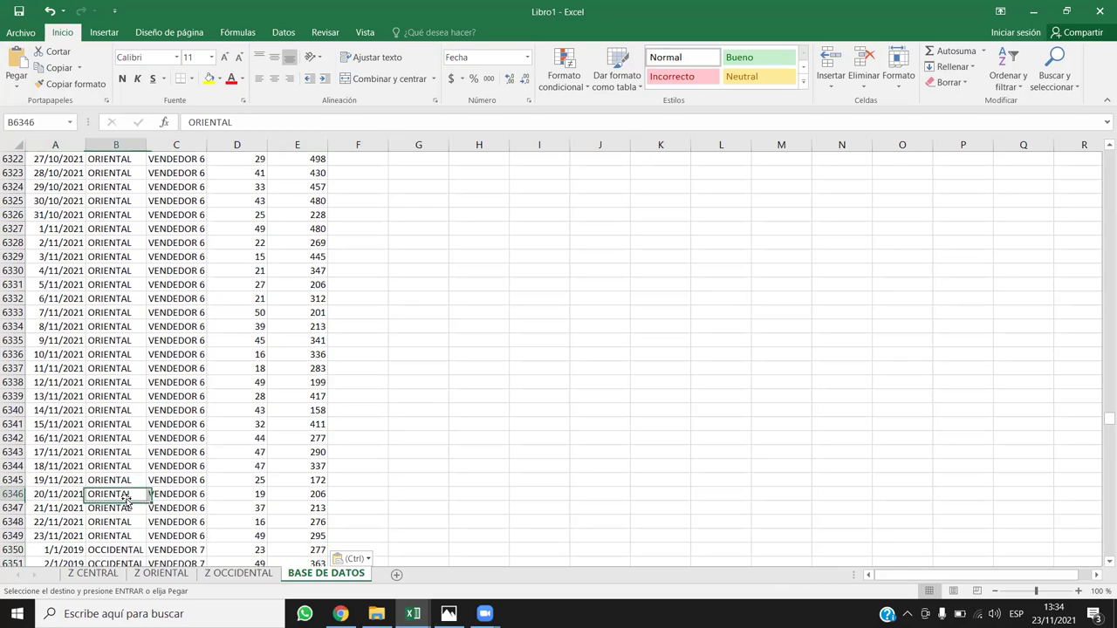
pyautogui.hotkey('ctrl', 'Down')
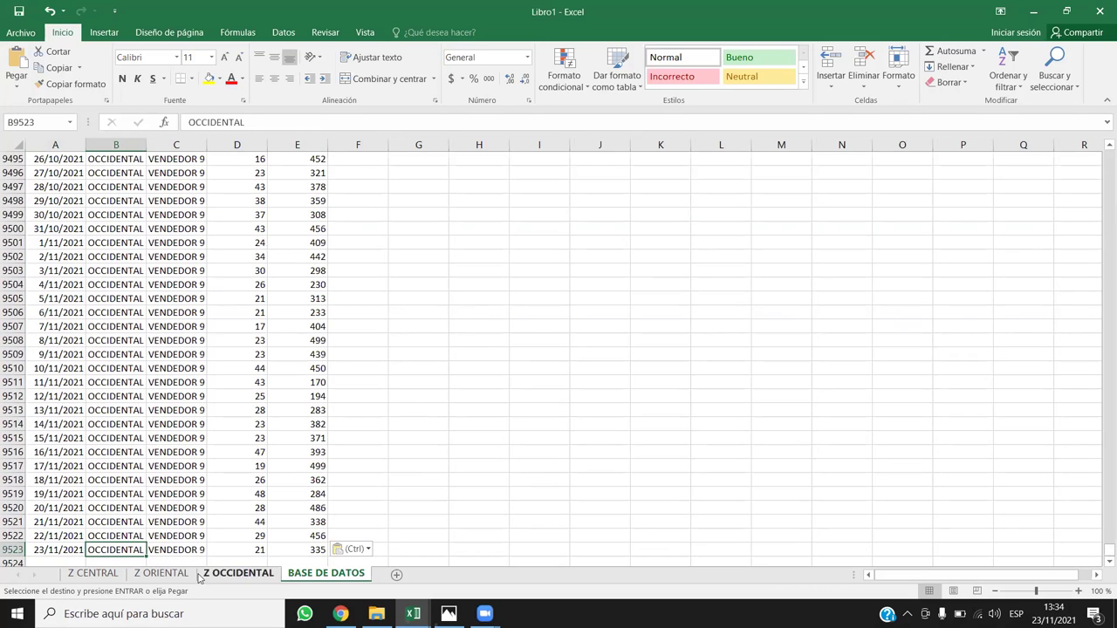
# Widen column B of BASE DE DATOS so the zone names have more room.
pyautogui.moveTo(152, 144); pyautogui.dragTo(166, 145)
pyautogui.click(232, 454)
pyautogui.click(109, 494)
pyautogui.click(95, 548)
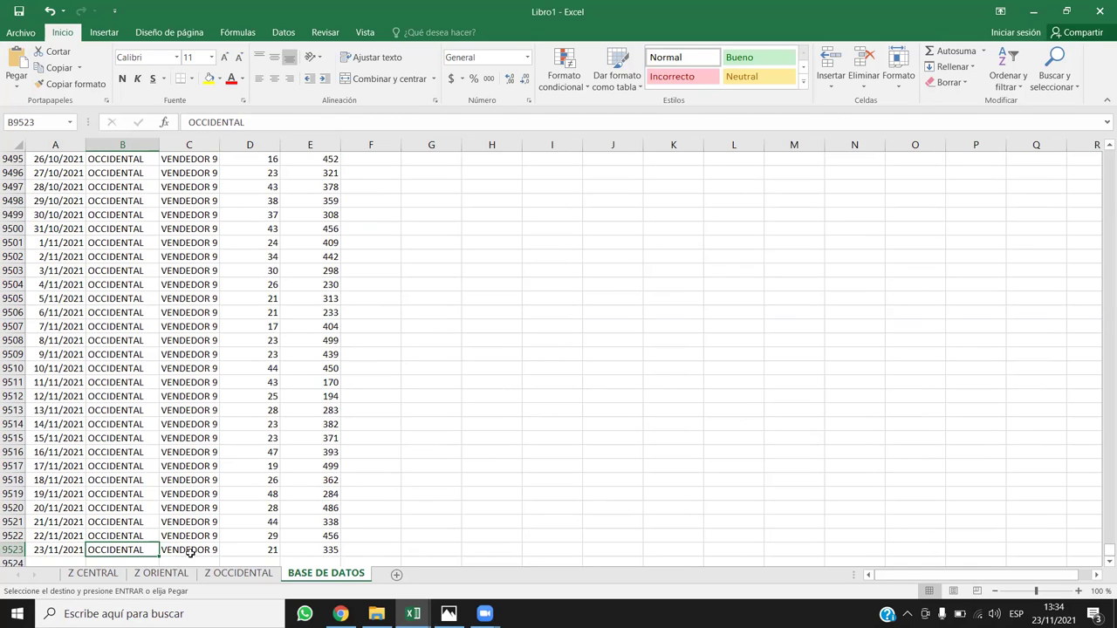
# Delete the Z CENTRAL, Z ORIENTAL and Z OCCIDENTAL sheets together, keeping only BASE DE DATOS.
pyautogui.click(237, 574)
pyautogui.click(92, 574)
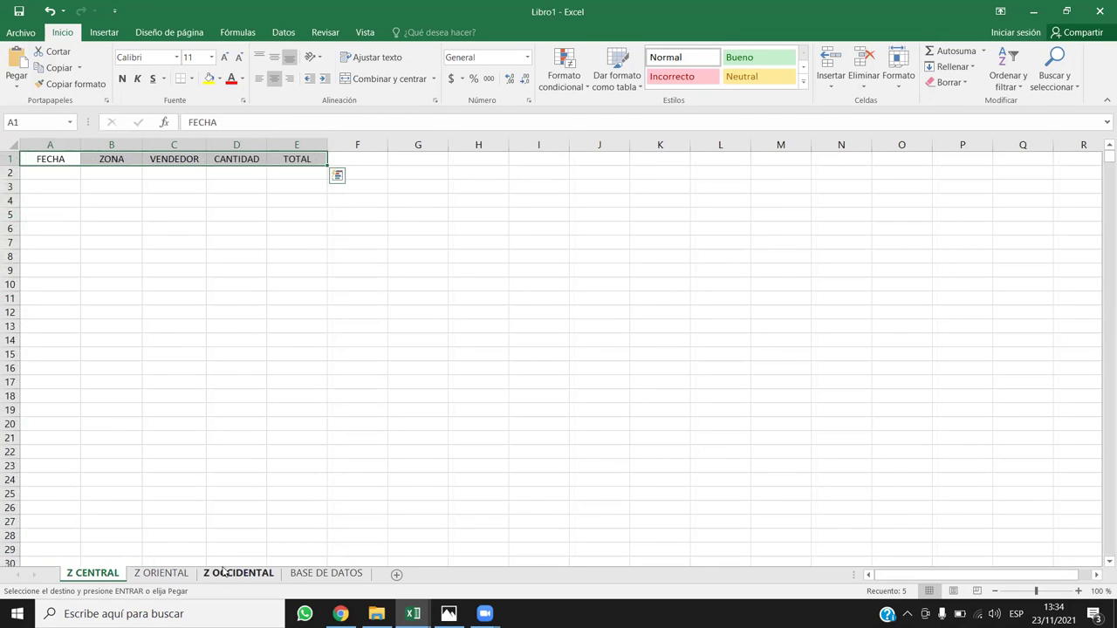
pyautogui.keyDown('shift'); pyautogui.click(225, 572); pyautogui.keyUp('shift')
pyautogui.rightClick(207, 577)
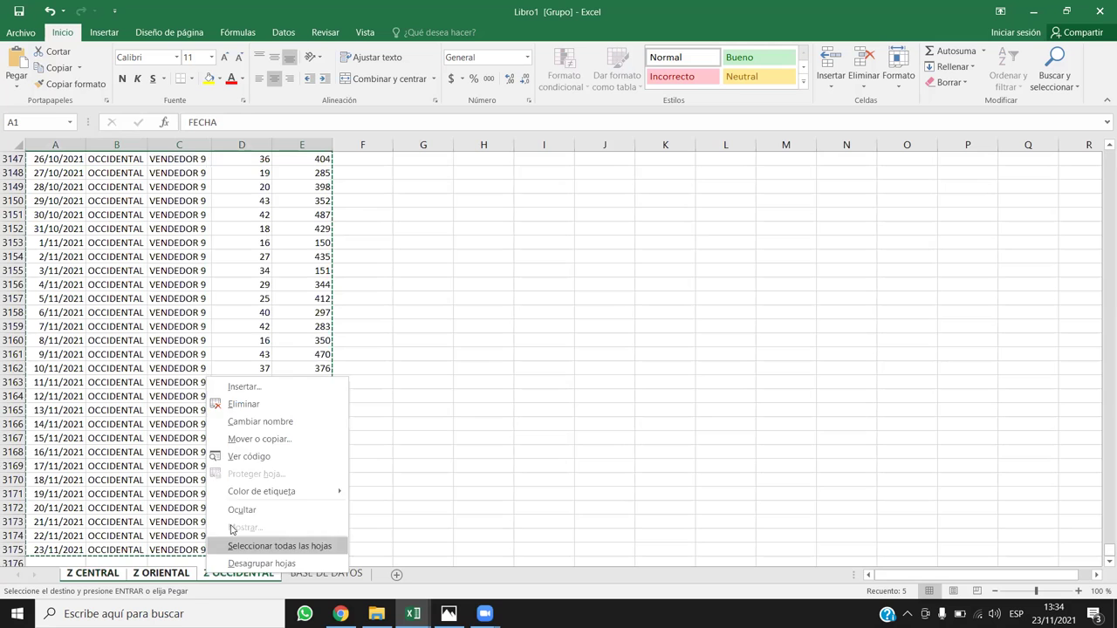
pyautogui.click(237, 403)
pyautogui.click(529, 347)
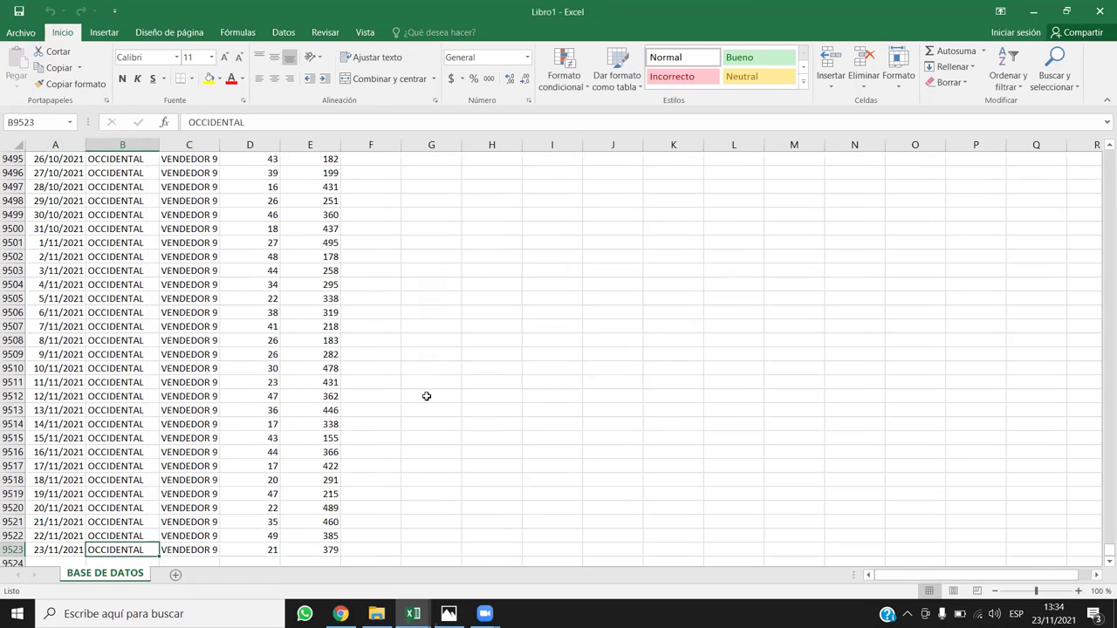
# Examine the first and last records of the FECHA and ZONA columns in BASE DE DATOS.
pyautogui.hotkey('ctrl', 'Up')
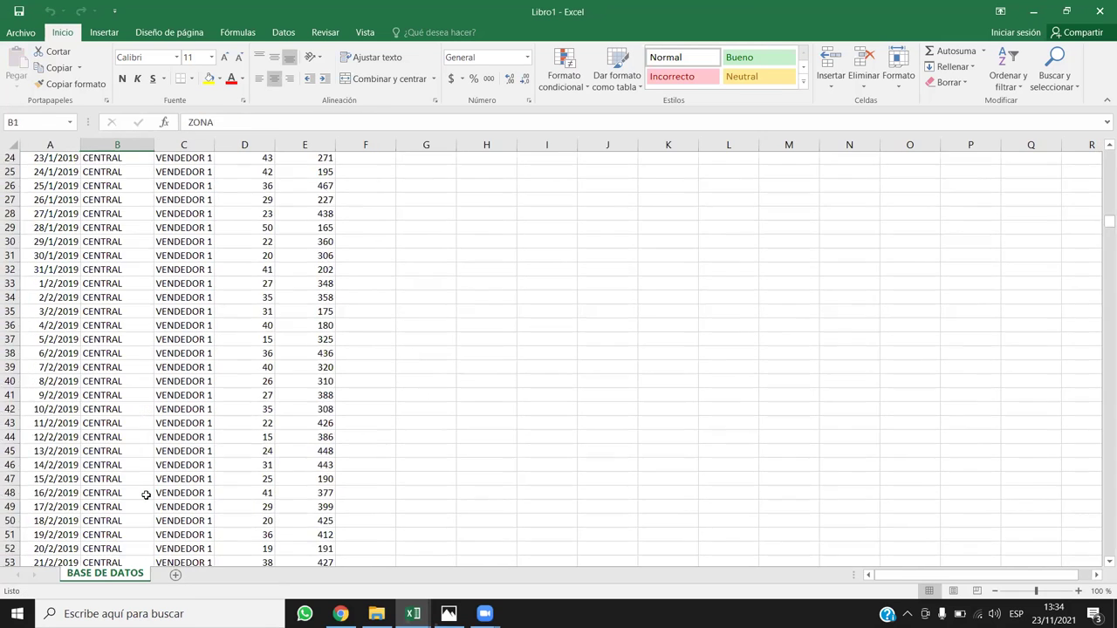
pyautogui.press('Down')
pyautogui.press('Left')
pyautogui.press('Right')
pyautogui.press('Left')
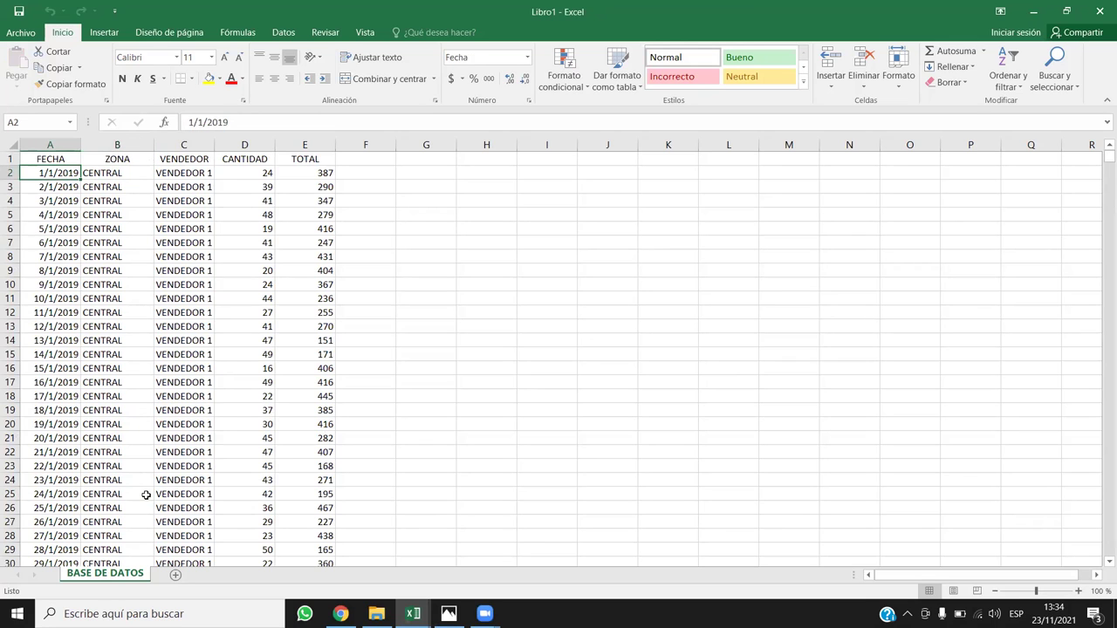
pyautogui.hotkey('ctrl', 'Down')
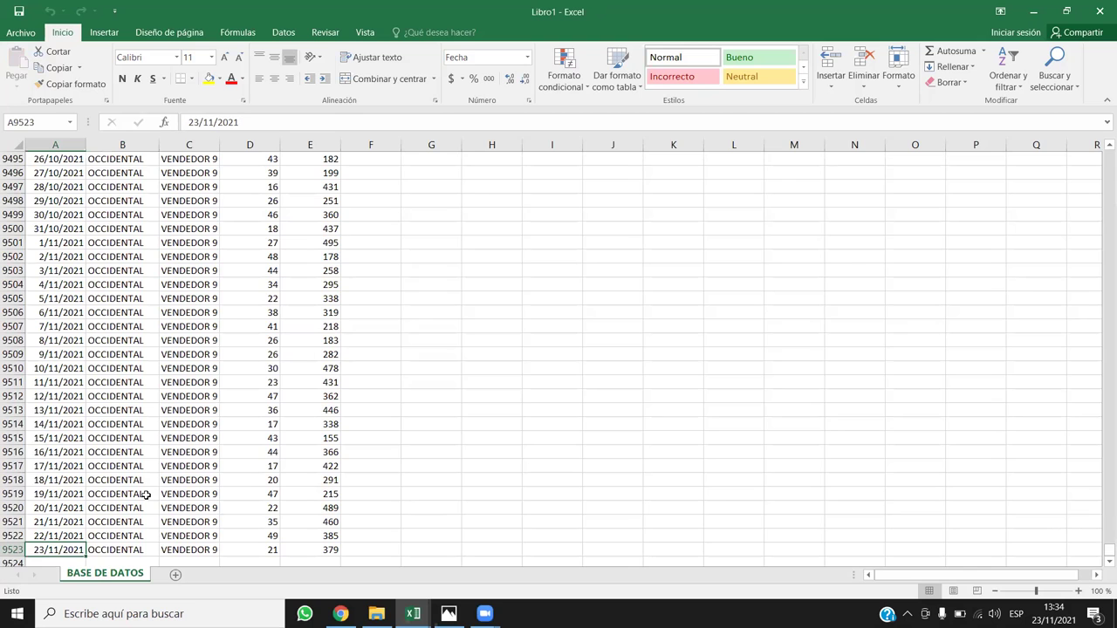
pyautogui.hotkey('ctrl', 'Up')
pyautogui.press('Down')
pyautogui.press('Right')
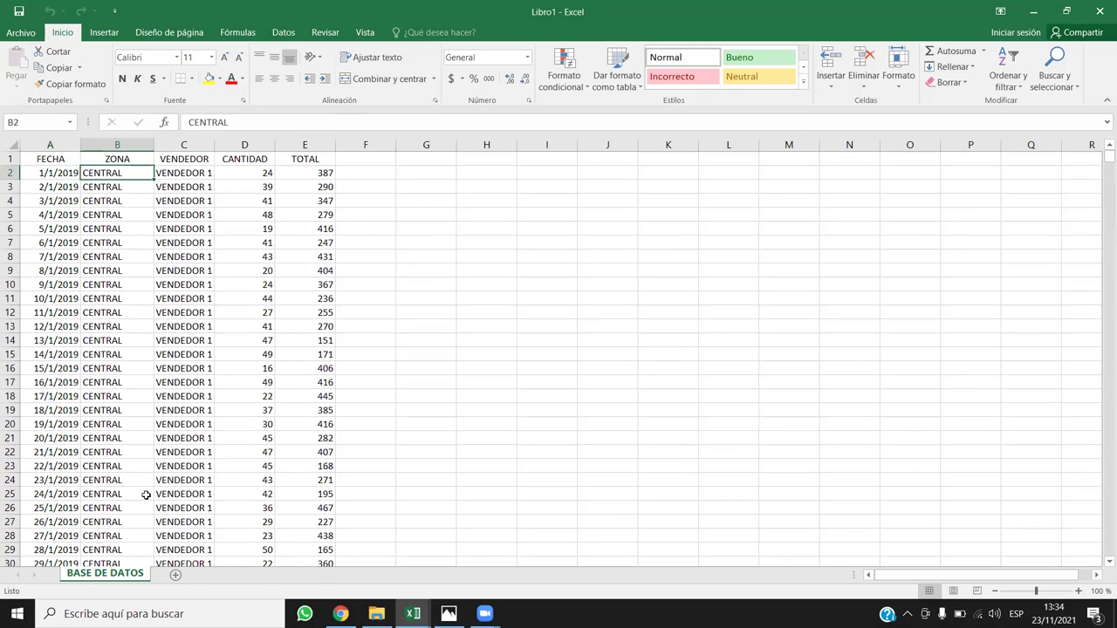
pyautogui.hotkey('ctrl', 'Down')
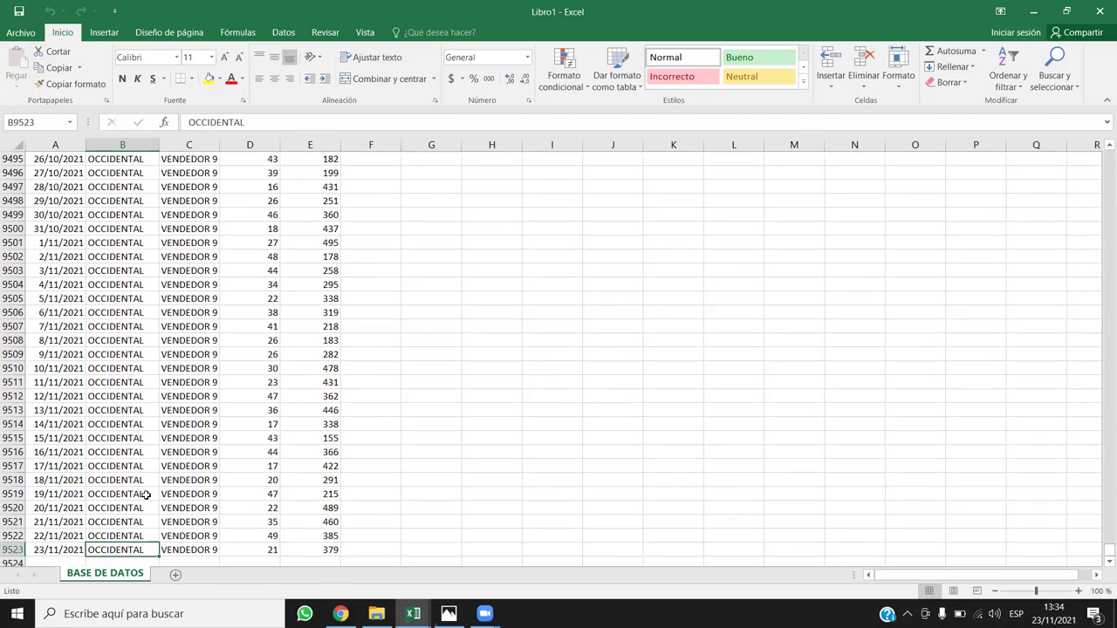
pyautogui.hotkey('ctrl', 'Up')
pyautogui.press('Down')
pyautogui.press('Right')
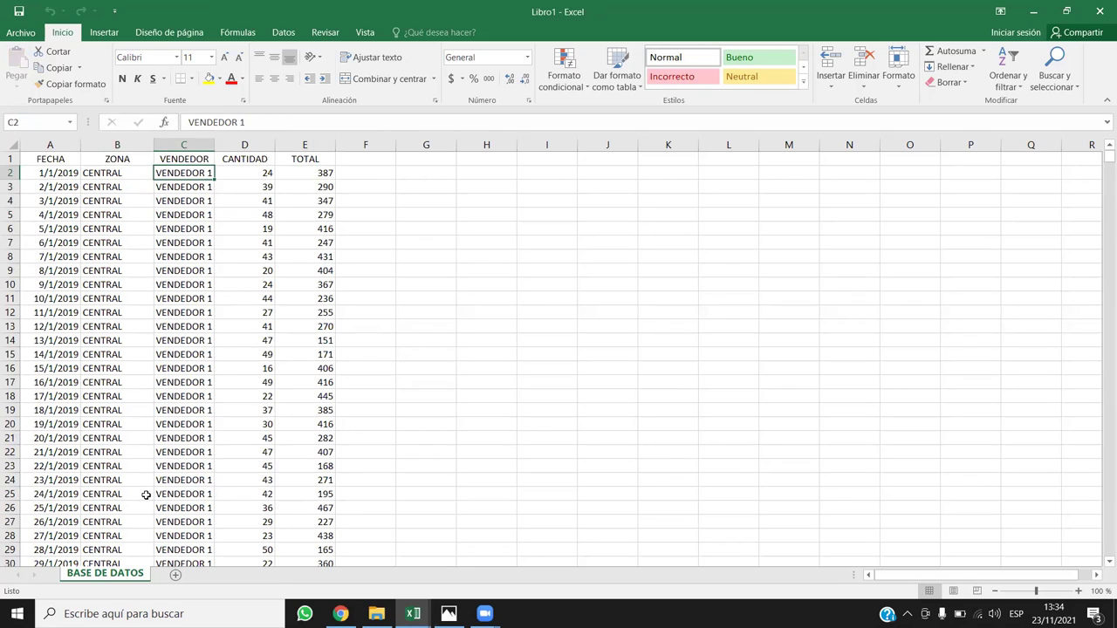
# Widen the VENDEDOR column.
pyautogui.moveTo(214, 145); pyautogui.dragTo(233, 146)
pyautogui.click(220, 205)
pyautogui.click(226, 170)
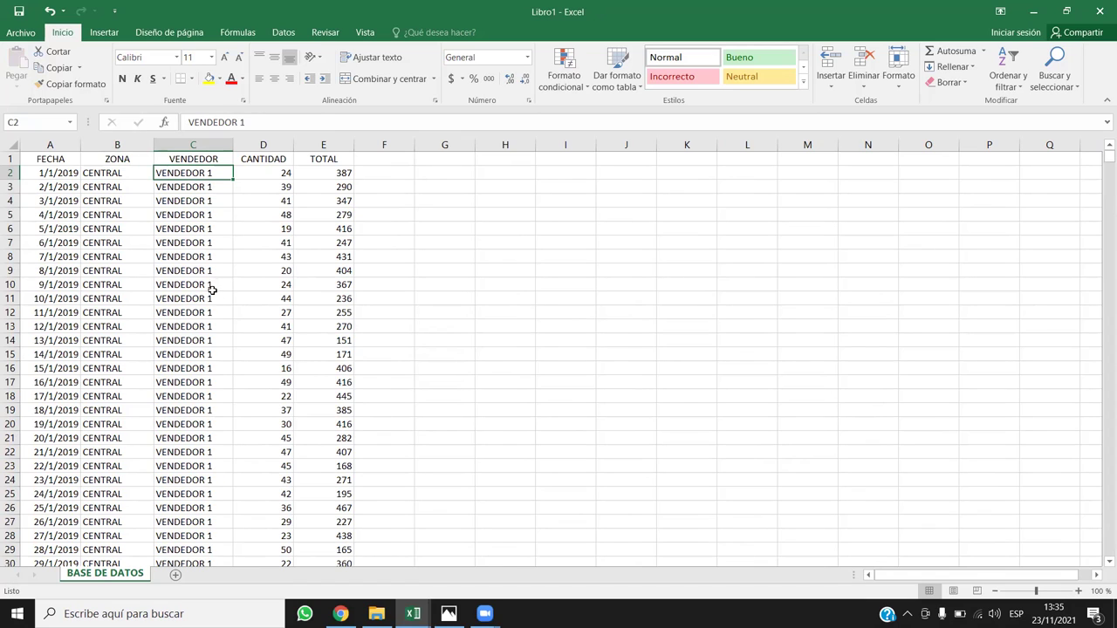
# Examine the formulas in the first cells of the CANTIDAD and TOTAL columns.
pyautogui.click(260, 170)
pyautogui.press('Right')
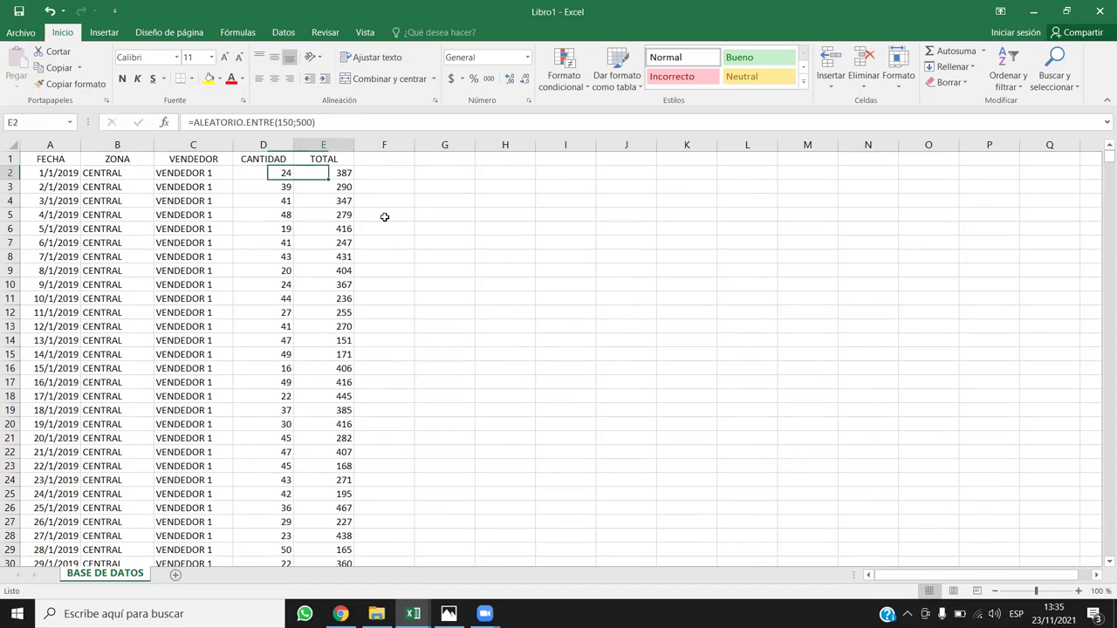
pyautogui.press('Left')
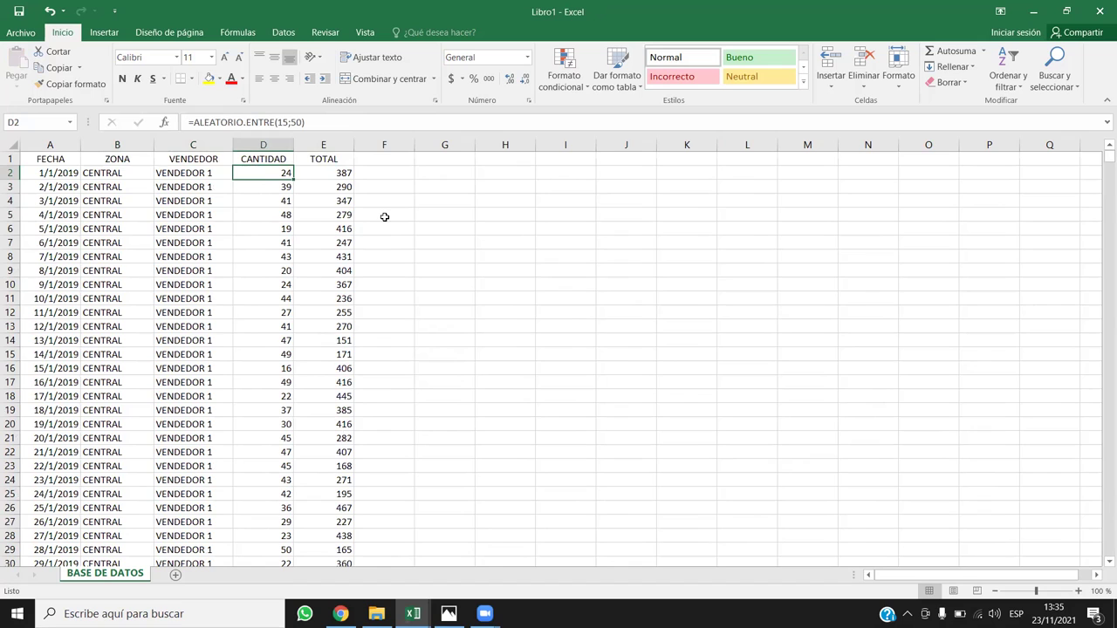
pyautogui.click(273, 204)
pyautogui.click(275, 185)
pyautogui.moveTo(270, 173); pyautogui.dragTo(340, 174)
# Centre the contents of columns A to E horizontally.
pyautogui.moveTo(264, 144); pyautogui.dragTo(325, 144)
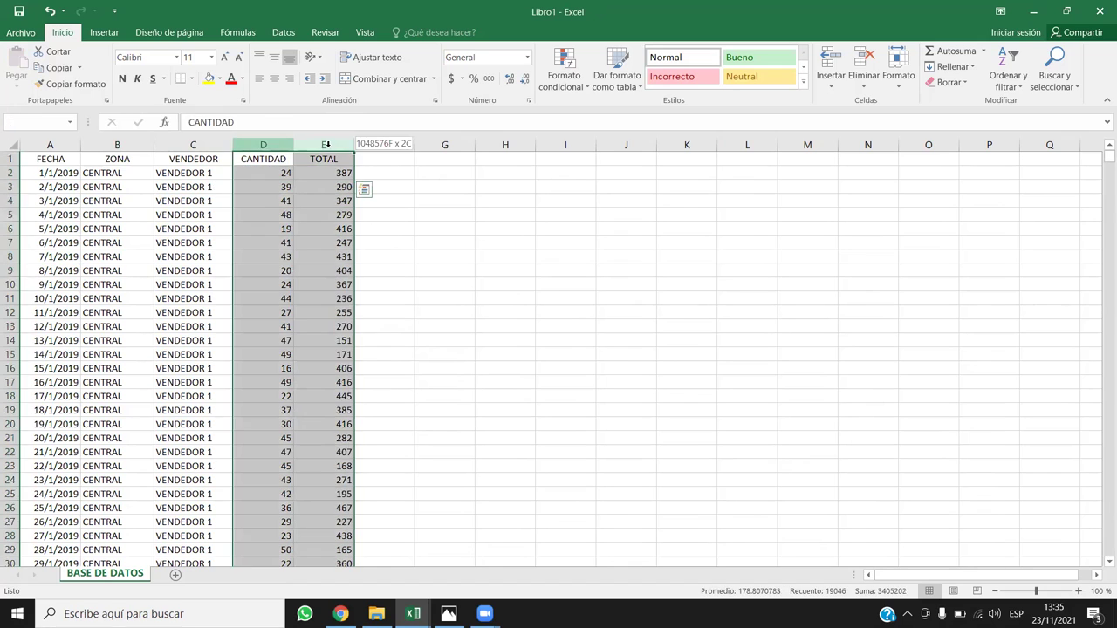
pyautogui.click(274, 79)
pyautogui.moveTo(81, 144); pyautogui.dragTo(345, 145)
pyautogui.hotkey('ctrl', 'z')
pyautogui.click(274, 78)
pyautogui.moveTo(354, 228); pyautogui.dragTo(419, 287)
pyautogui.click(291, 205)
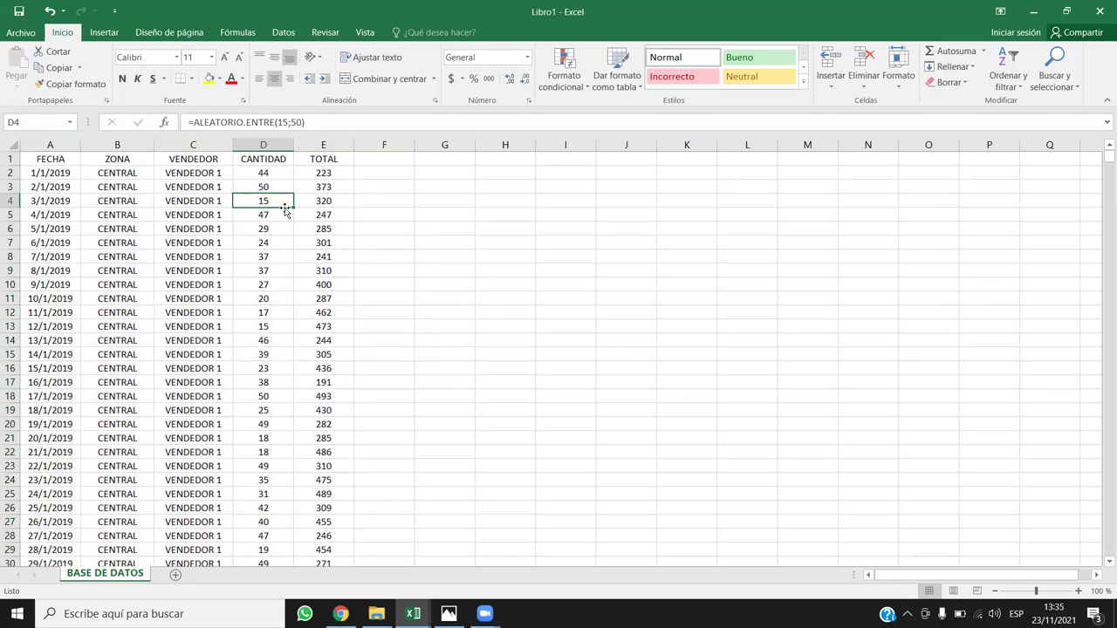
# Replace the formulas in all CANTIDAD and TOTAL records from D2 down with their values, pasting them over themselves.
pyautogui.click(281, 173)
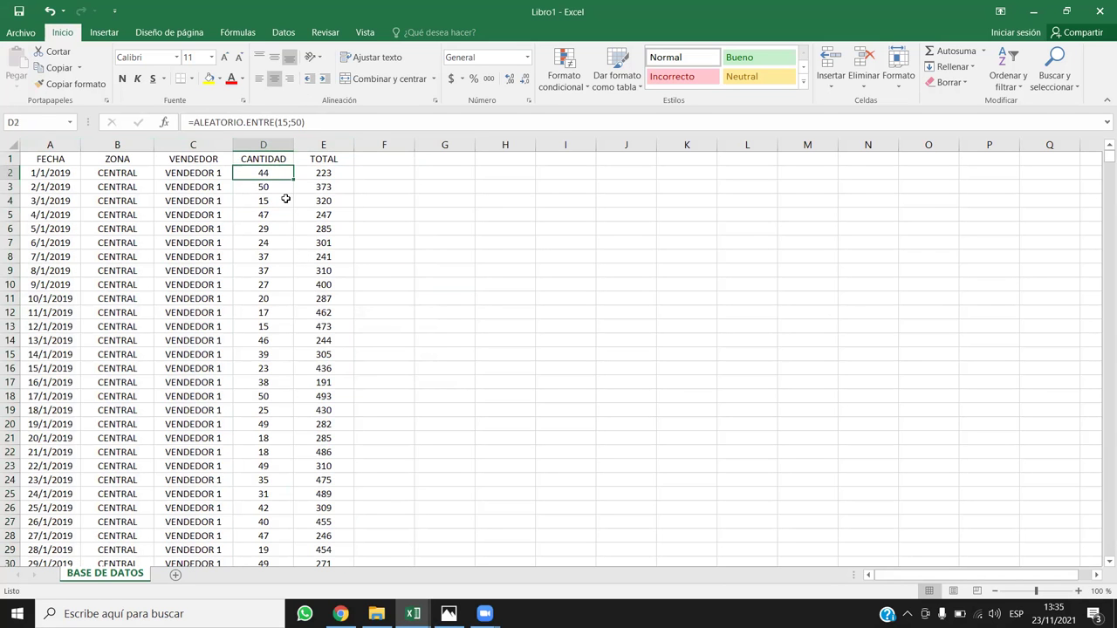
pyautogui.press('Up')
pyautogui.press('Down')
pyautogui.hotkey('shift', 'Right')
pyautogui.hotkey('ctrl', 'shift', 'Down')
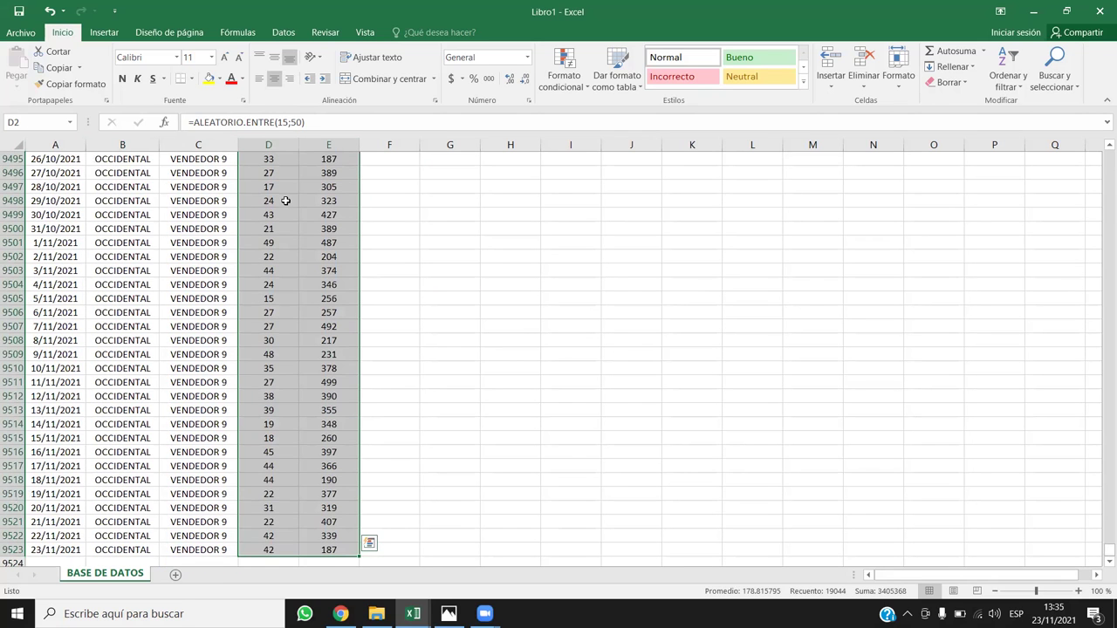
pyautogui.hotkey('ctrl', 'c')
pyautogui.hotkey('ctrl', 'Up')
pyautogui.press('Down')
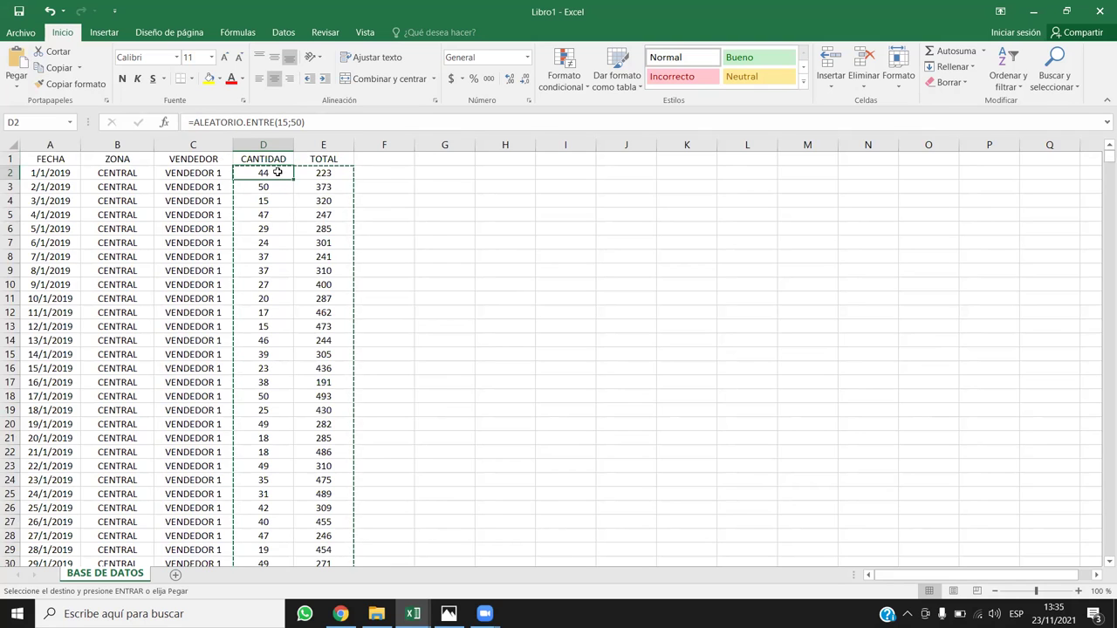
pyautogui.rightClick(277, 172)
pyautogui.click(328, 231)
# Check the contents of the CANTIDAD cells from D2 down to D14.
pyautogui.click(263, 204)
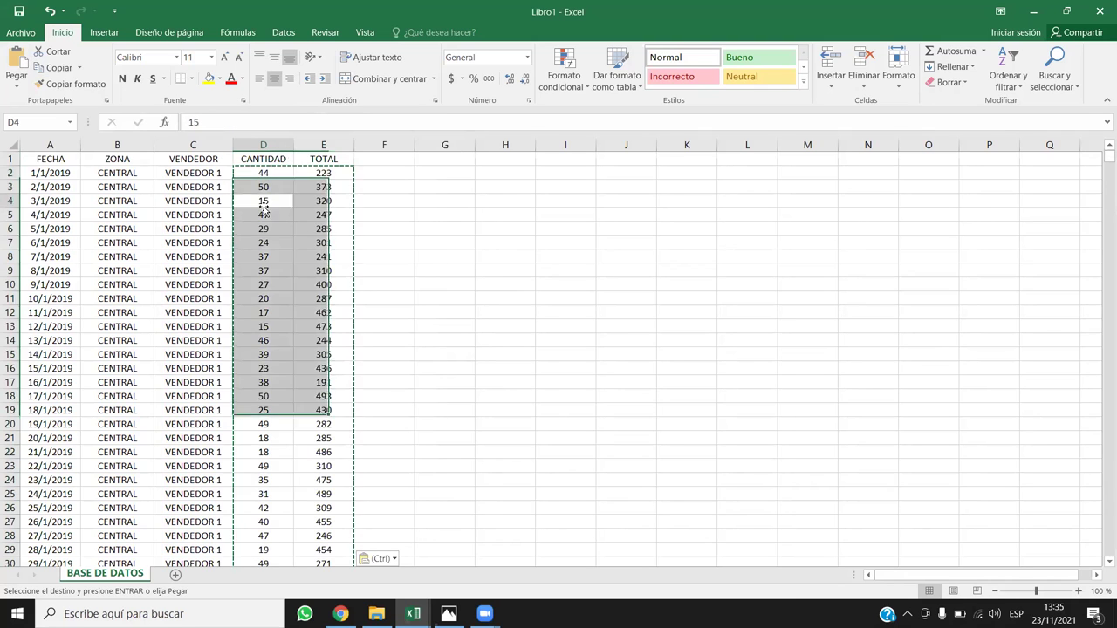
pyautogui.click(282, 177)
pyautogui.press('Down')
pyautogui.press('Down')
pyautogui.press('Down')
pyautogui.press('Down')
pyautogui.press('Down')
pyautogui.press('Down')
pyautogui.press('Down')
pyautogui.press('Down')
pyautogui.press('Down')
pyautogui.press('Down')
pyautogui.press('Down')
pyautogui.press('Down')
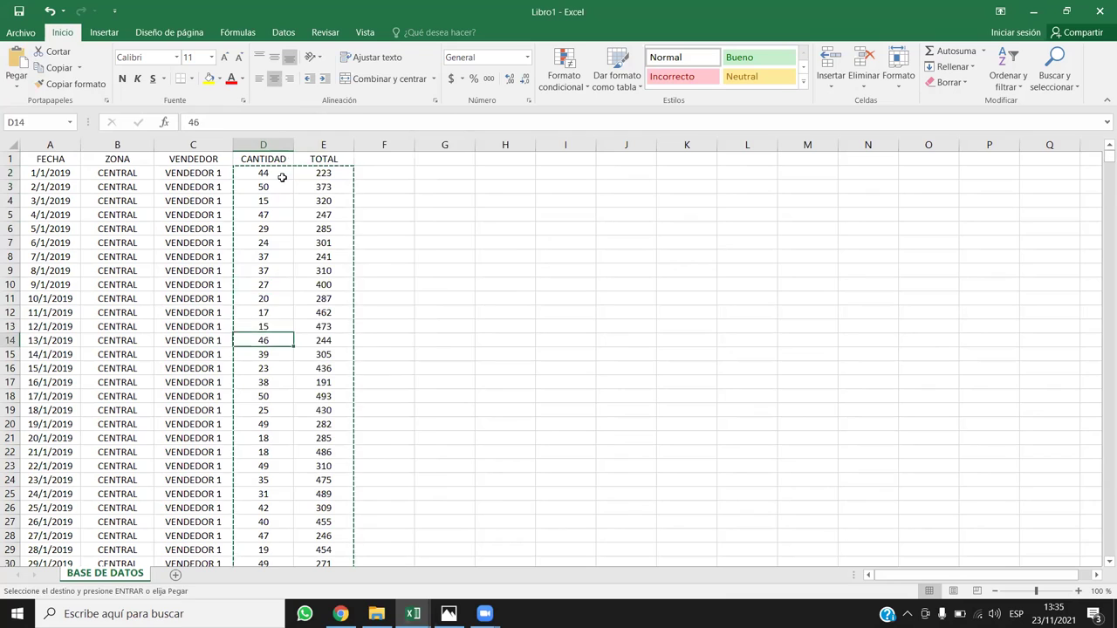
# Clear the copy selection, enter the test word HOLA in cell G14 and delete it.
pyautogui.press('Escape')
pyautogui.press('Right')
pyautogui.press('Right')
pyautogui.press('Right')
pyautogui.write('HOLA')
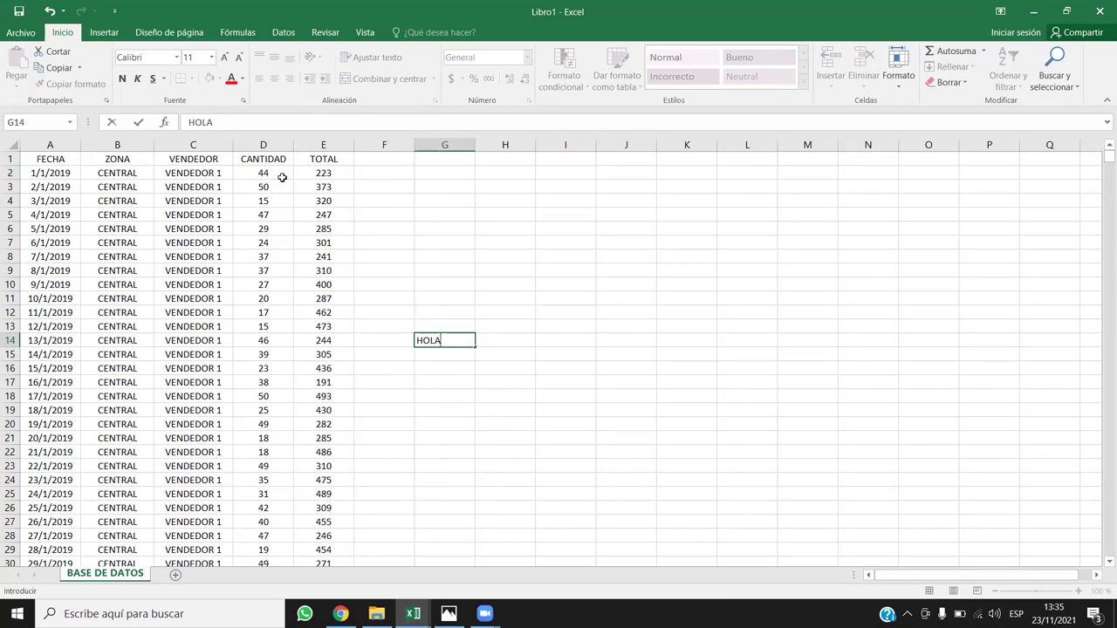
pyautogui.press('Return')
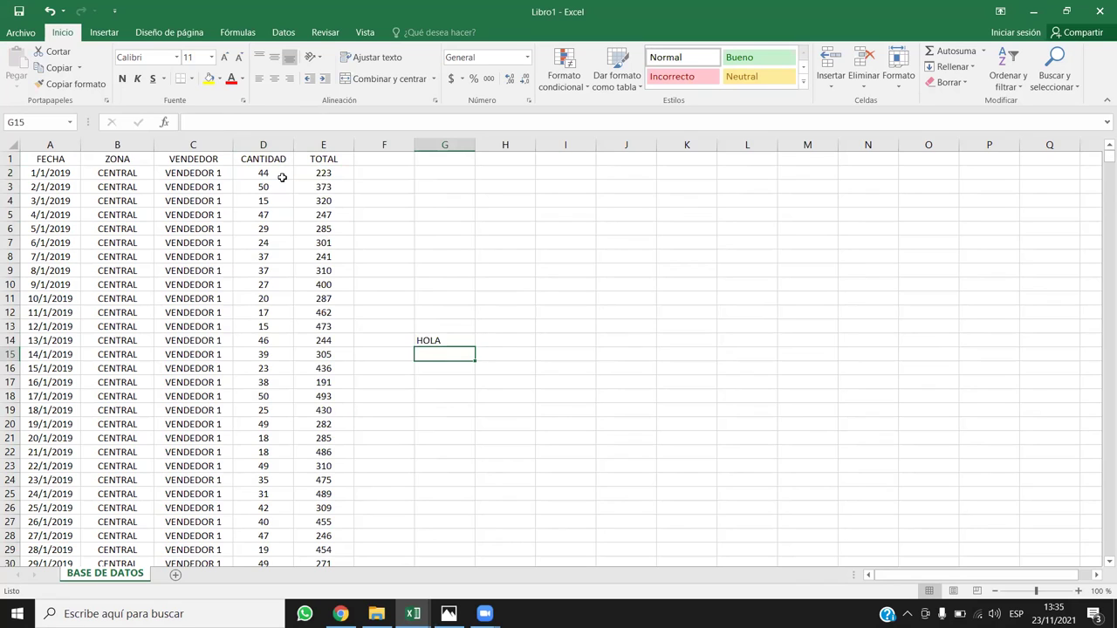
pyautogui.press('Up')
pyautogui.press('Delete')
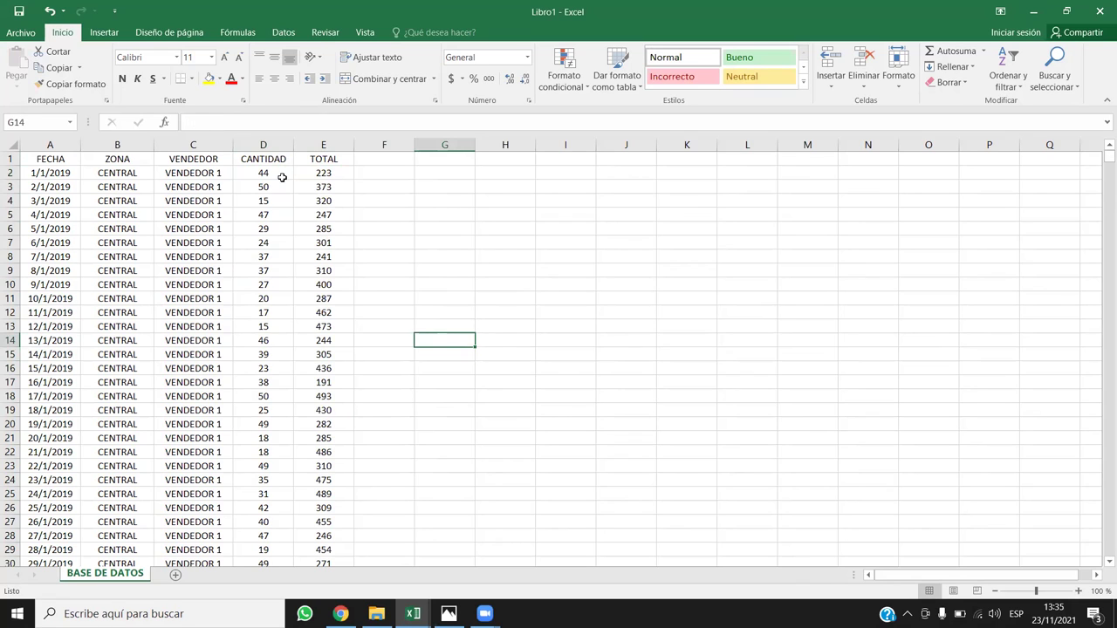
pyautogui.press('Left')
pyautogui.press('Left')
pyautogui.press('Left')
pyautogui.press('Left')
pyautogui.press('Left')
pyautogui.press('Left')
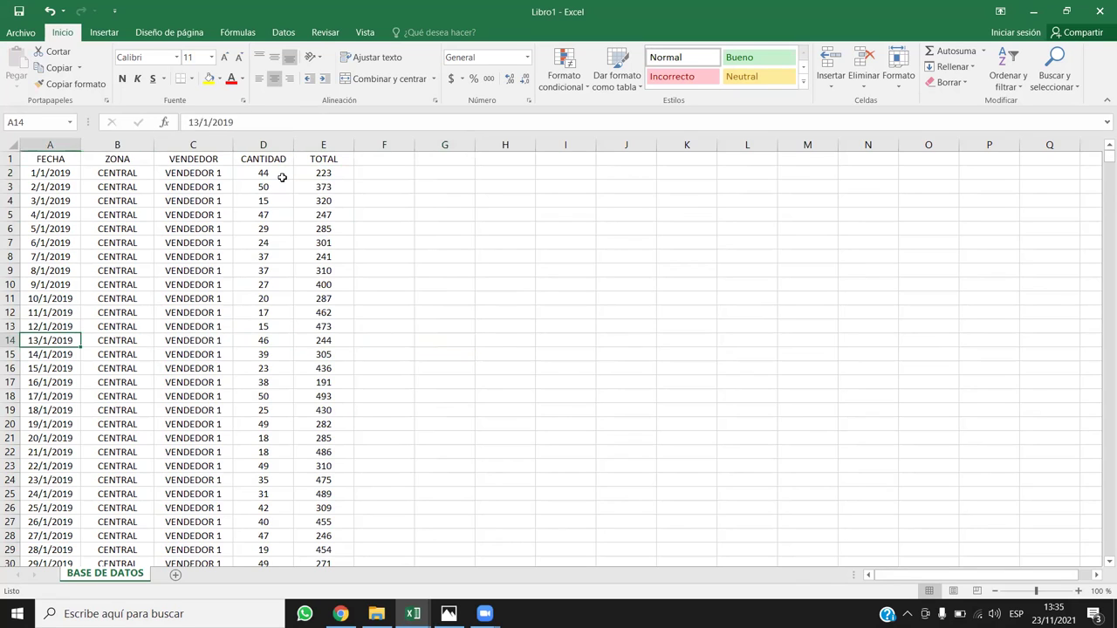
pyautogui.press('Right')
pyautogui.press('Up')
pyautogui.press('Up')
pyautogui.press('Up')
pyautogui.press('Up')
pyautogui.press('Up')
pyautogui.press('Up')
pyautogui.press('Up')
pyautogui.press('Up')
pyautogui.press('Up')
pyautogui.press('Up')
pyautogui.press('Up')
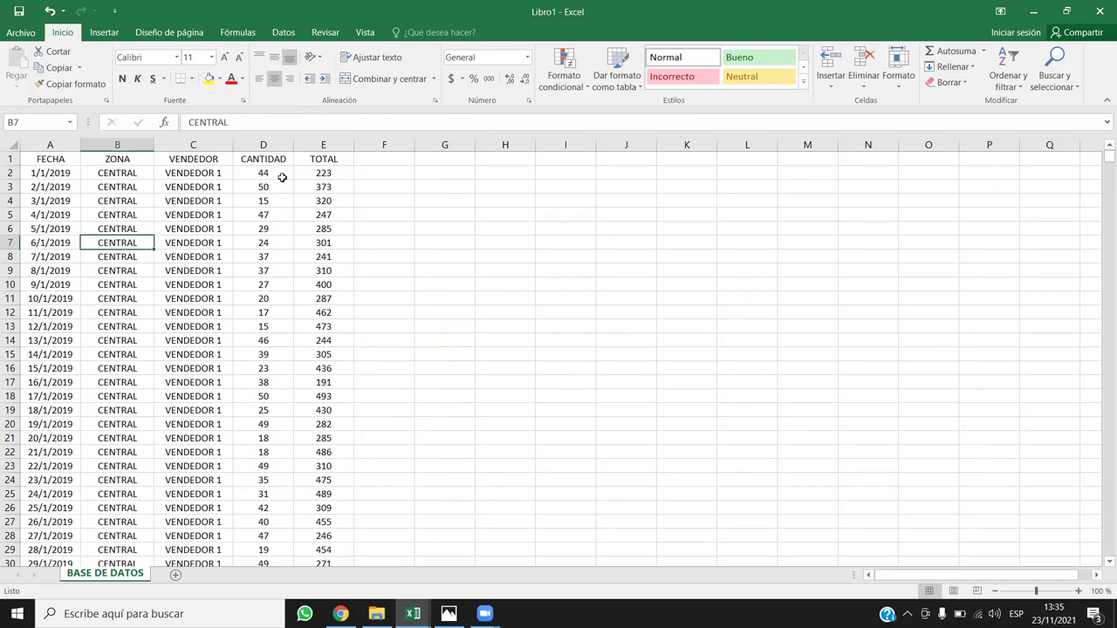
pyautogui.press('Up')
pyautogui.press('Up')
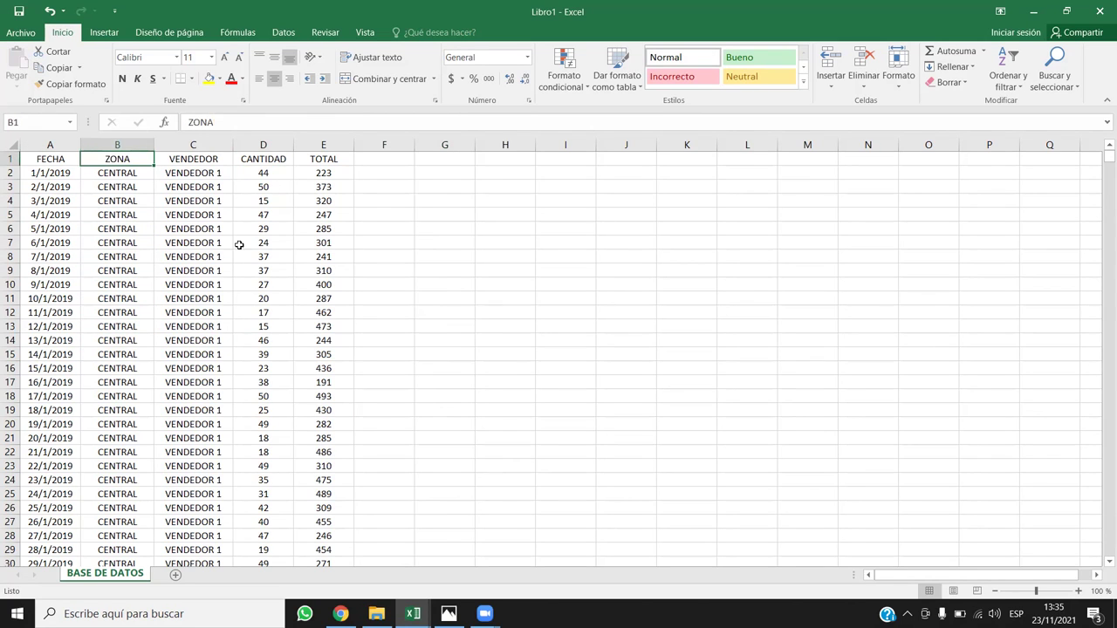
# Turn the filters of the header row from FECHA to TOTAL on and off again.
pyautogui.moveTo(44, 158); pyautogui.dragTo(307, 144)
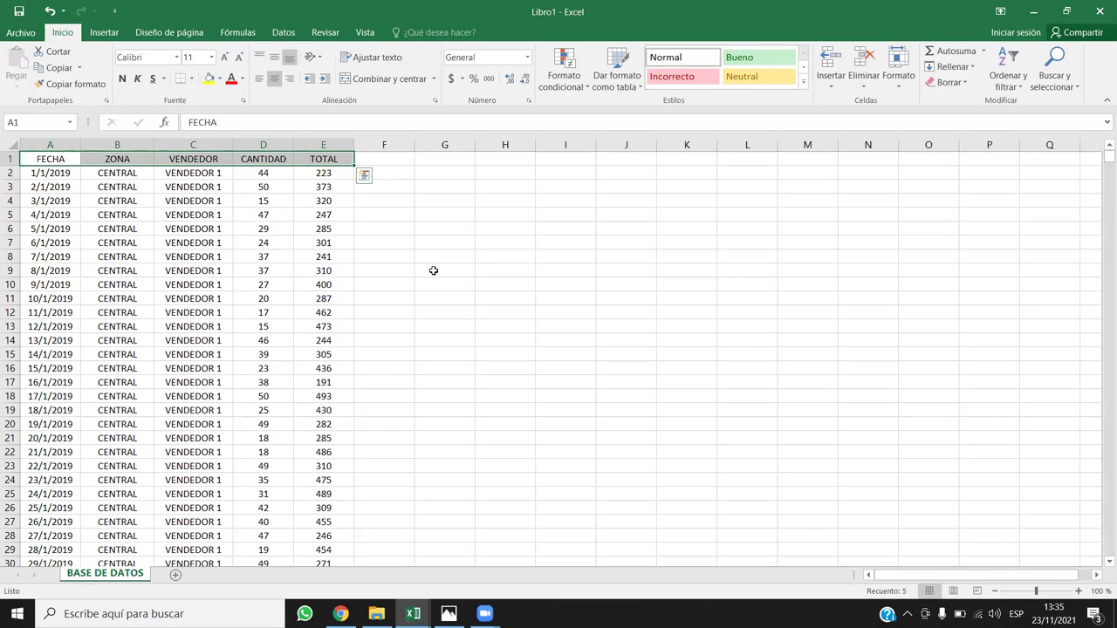
pyautogui.click(186, 255)
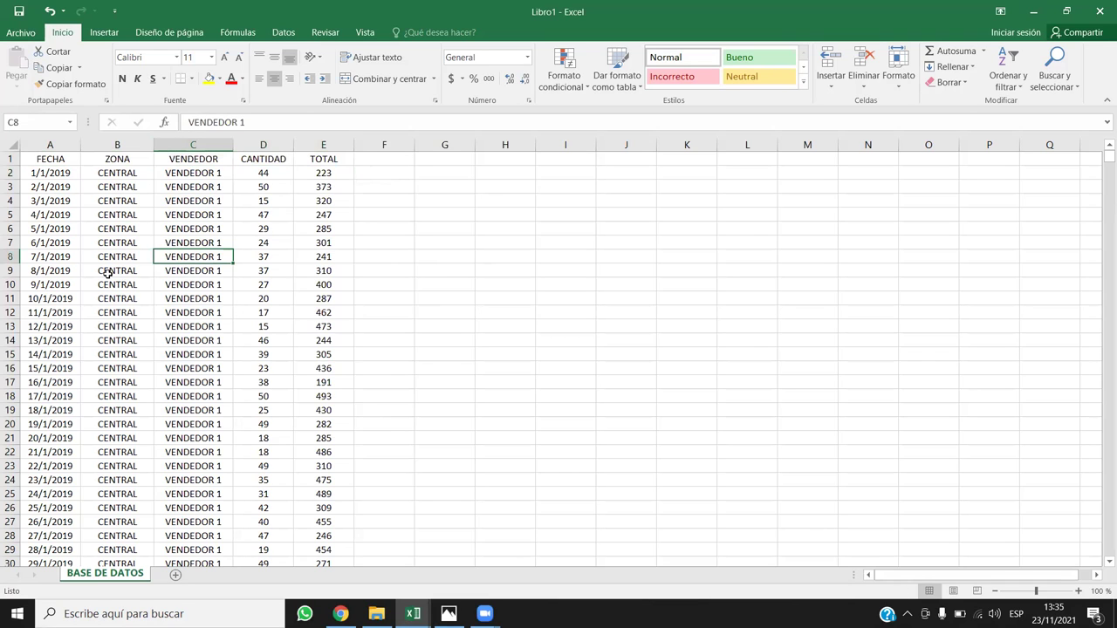
pyautogui.hotkey('ctrl', 'shift', 'l')
pyautogui.hotkey('ctrl', 'shift', 'l')
# Look over the records in columns A to C and check the ZONA column from its header to its last record.
pyautogui.press('Down')
pyautogui.press('Down')
pyautogui.press('Down')
pyautogui.press('Down')
pyautogui.press('Down')
pyautogui.hotkey('ctrl', 'Up')
pyautogui.press('Down')
pyautogui.press('Down')
pyautogui.press('Left')
pyautogui.press('Right')
pyautogui.press('Left')
pyautogui.press('Left')
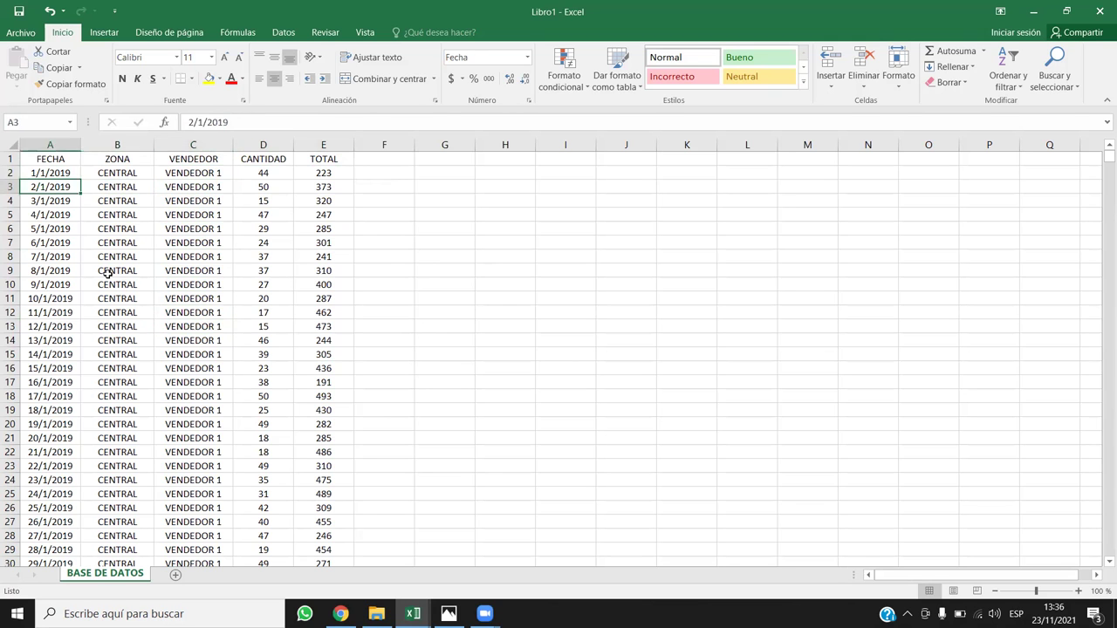
pyautogui.press('Right')
pyautogui.press('Up')
pyautogui.hotkey('ctrl', 'Down')
pyautogui.press('Up')
pyautogui.hotkey('ctrl', 'Up')
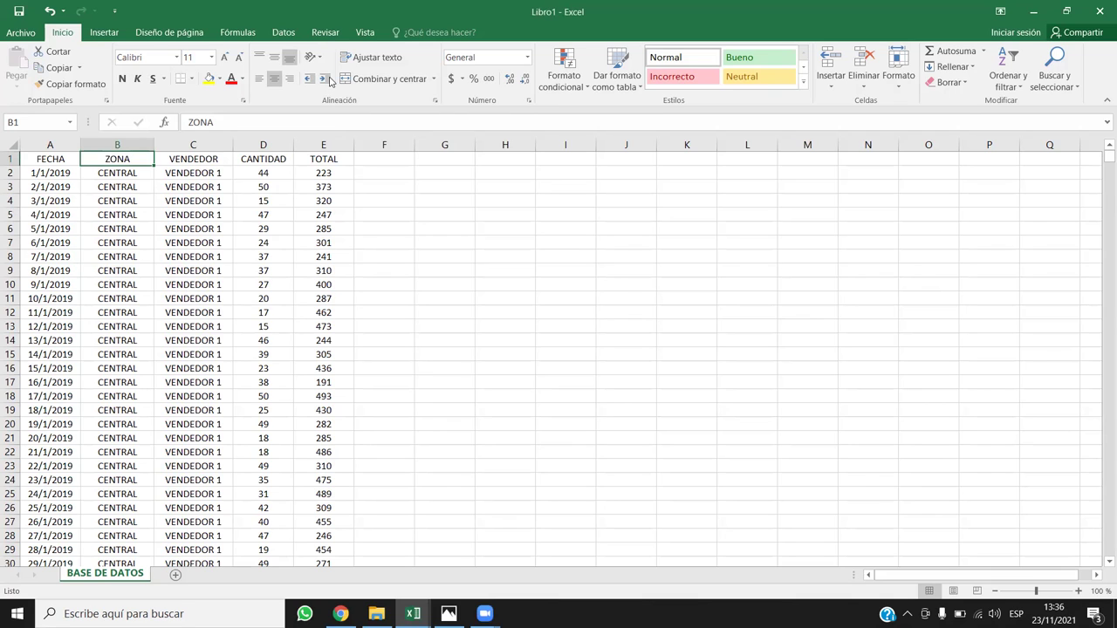
# Add filters to the header row and sort the records by FECHA from oldest to newest.
pyautogui.click(215, 284)
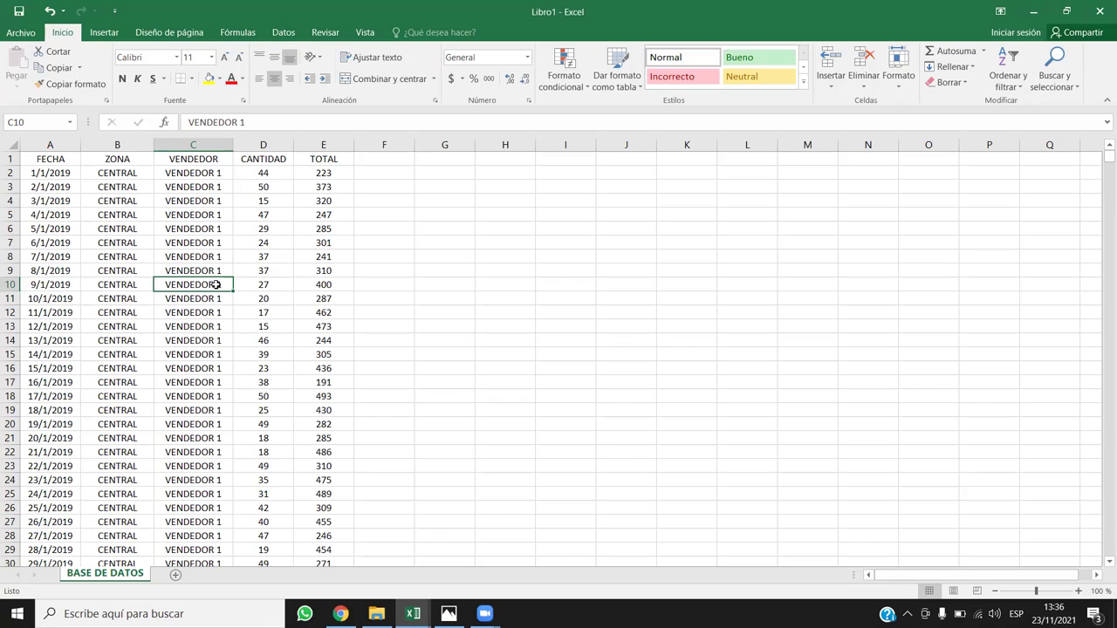
pyautogui.hotkey('ctrl', 'shift', 'l')
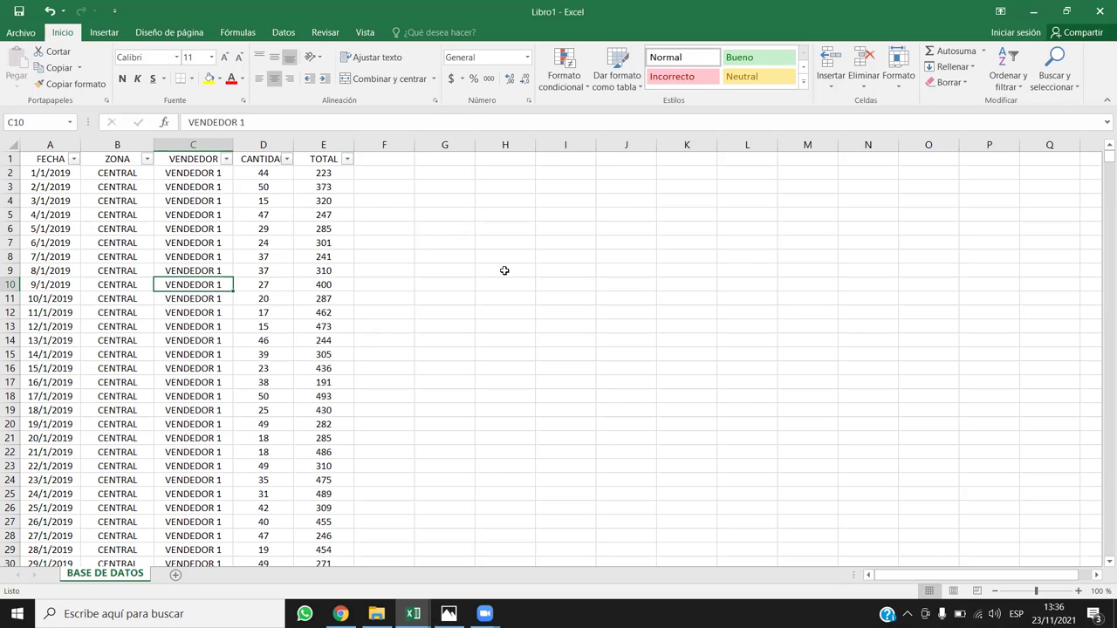
pyautogui.click(74, 160)
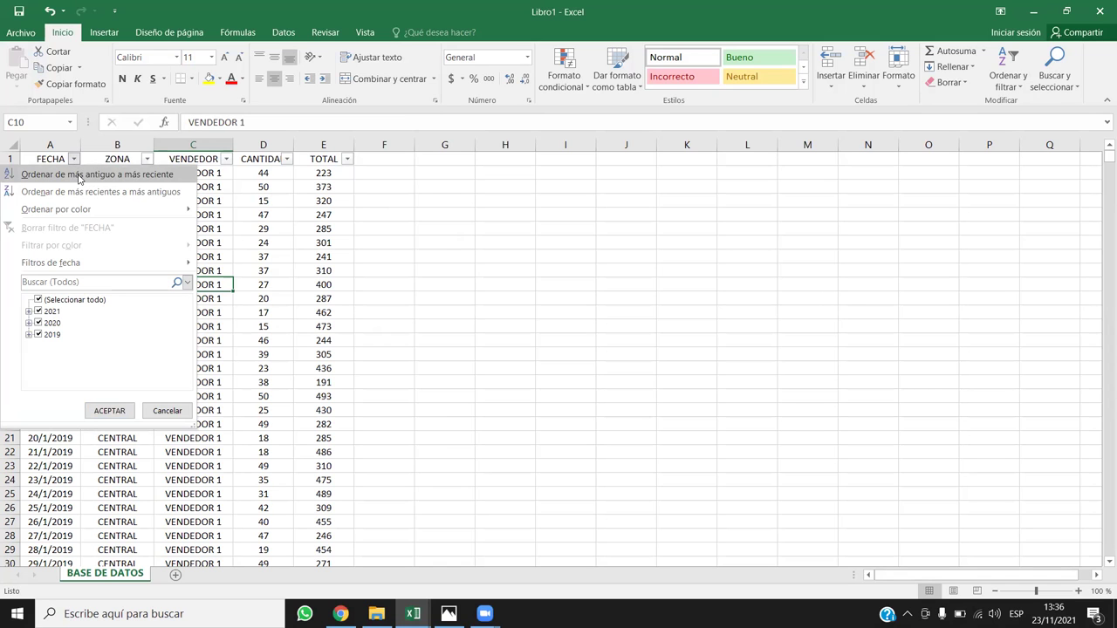
pyautogui.click(79, 178)
# Examine the sorted records of the first two dates, 1/1/2019 and 2/1/2019, across columns A to E.
pyautogui.moveTo(61, 174); pyautogui.dragTo(105, 299)
pyautogui.click(105, 299)
pyautogui.moveTo(59, 173); pyautogui.dragTo(55, 410)
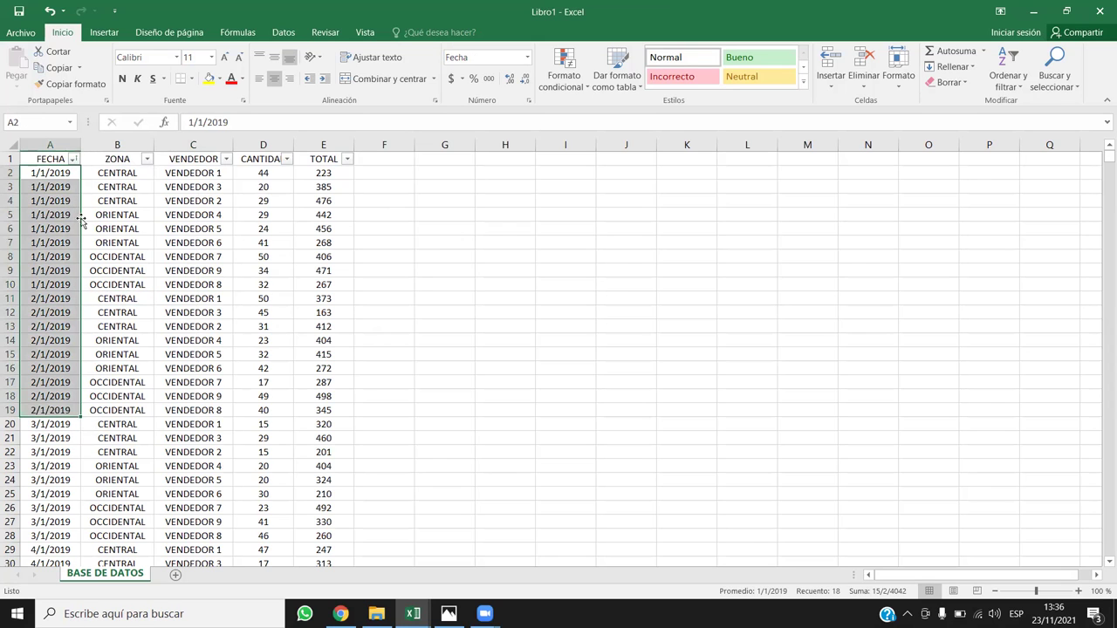
pyautogui.moveTo(54, 172); pyautogui.dragTo(327, 286)
pyautogui.moveTo(33, 299); pyautogui.dragTo(325, 406)
pyautogui.moveTo(35, 417)
pyautogui.mouseDown()
pyautogui.moveTo(221, 454)
pyautogui.moveTo(37, 410)
pyautogui.mouseUp()
pyautogui.scroll(-2, 38, 397)
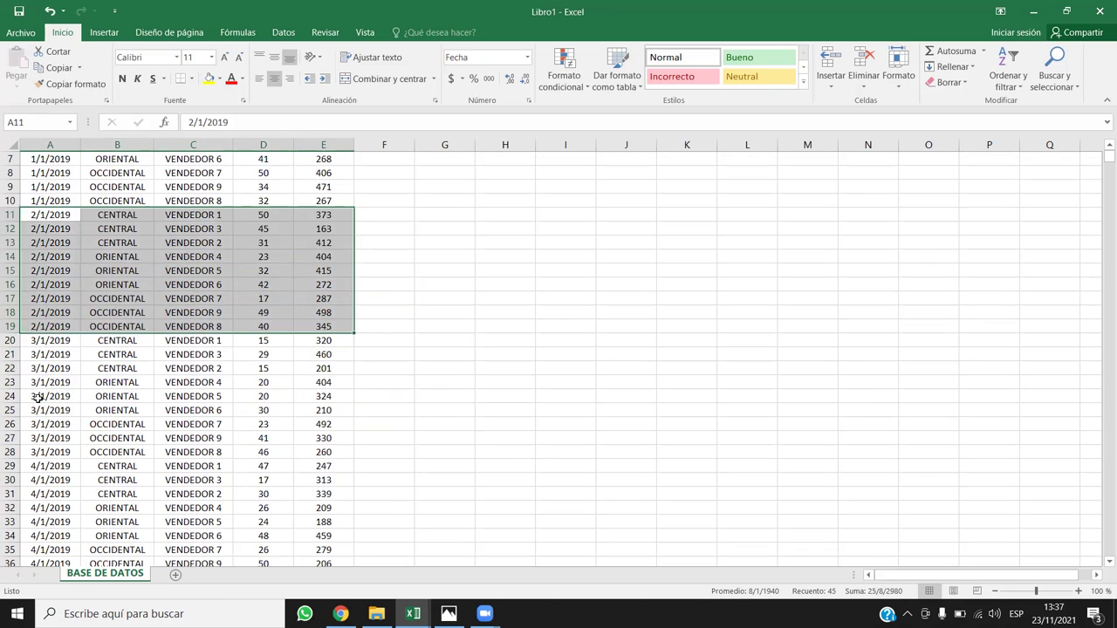
# Go to the end of the FECHA column and select all records of the last date across columns A to E.
pyautogui.click(38, 397)
pyautogui.hotkey('ctrl', 'Down')
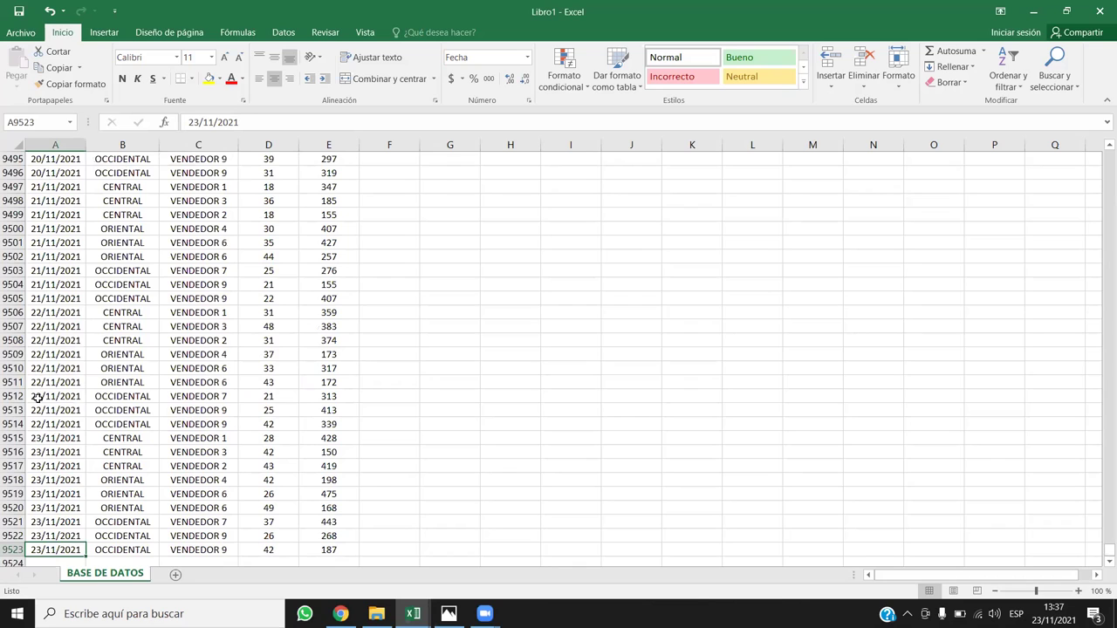
pyautogui.hotkey('shift', 'Up')
pyautogui.hotkey('shift', 'Up')
pyautogui.hotkey('shift', 'Up')
pyautogui.hotkey('shift', 'Up')
pyautogui.hotkey('shift', 'Up')
pyautogui.hotkey('shift', 'Up')
pyautogui.hotkey('shift', 'Up')
pyautogui.hotkey('shift', 'Up')
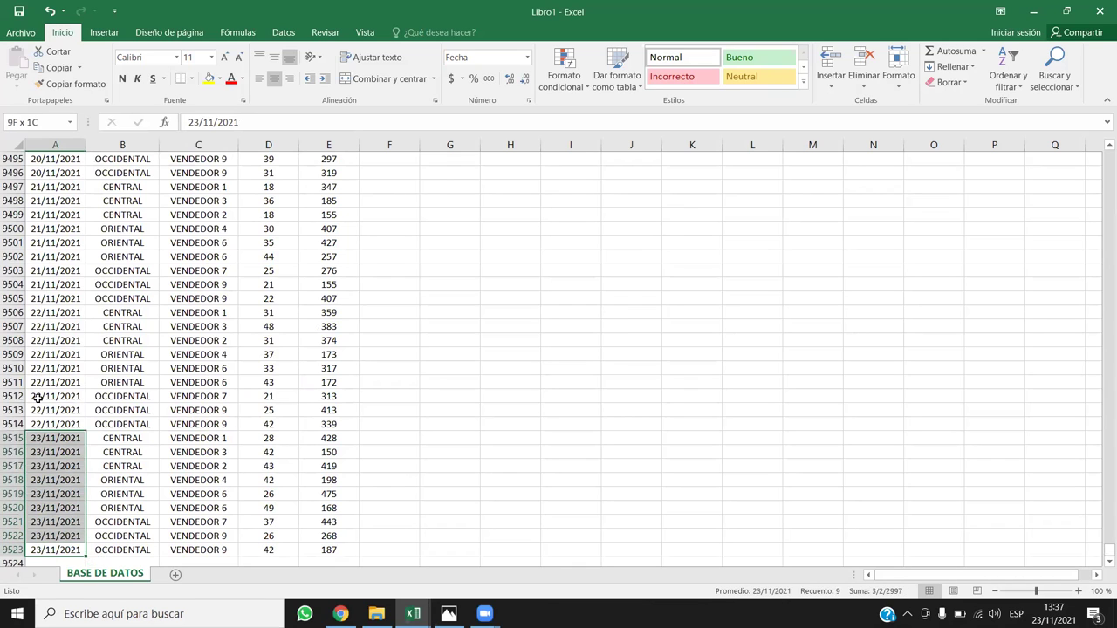
pyautogui.hotkey('shift', 'Right')
pyautogui.hotkey('shift', 'Right')
pyautogui.hotkey('shift', 'Right')
pyautogui.hotkey('shift', 'Right')
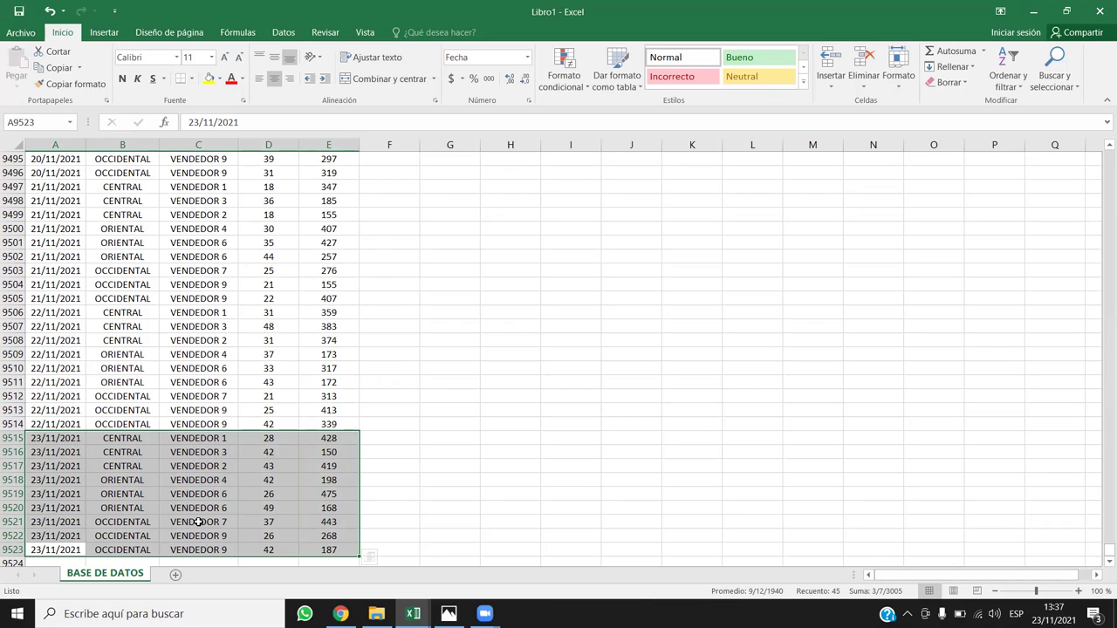
# Inspect the VENDEDOR cells C9510 and C9511 and the last two seller cells of 22/11/2021 for repeated names.
pyautogui.click(233, 369)
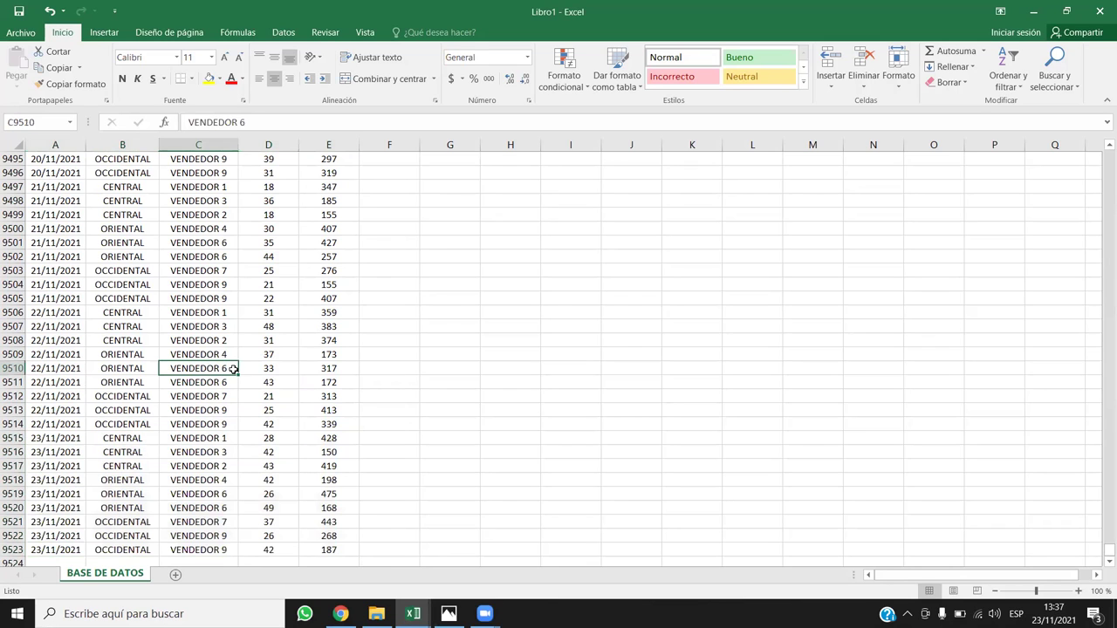
pyautogui.doubleClick(233, 368)
pyautogui.press('Return')
pyautogui.doubleClick(231, 384)
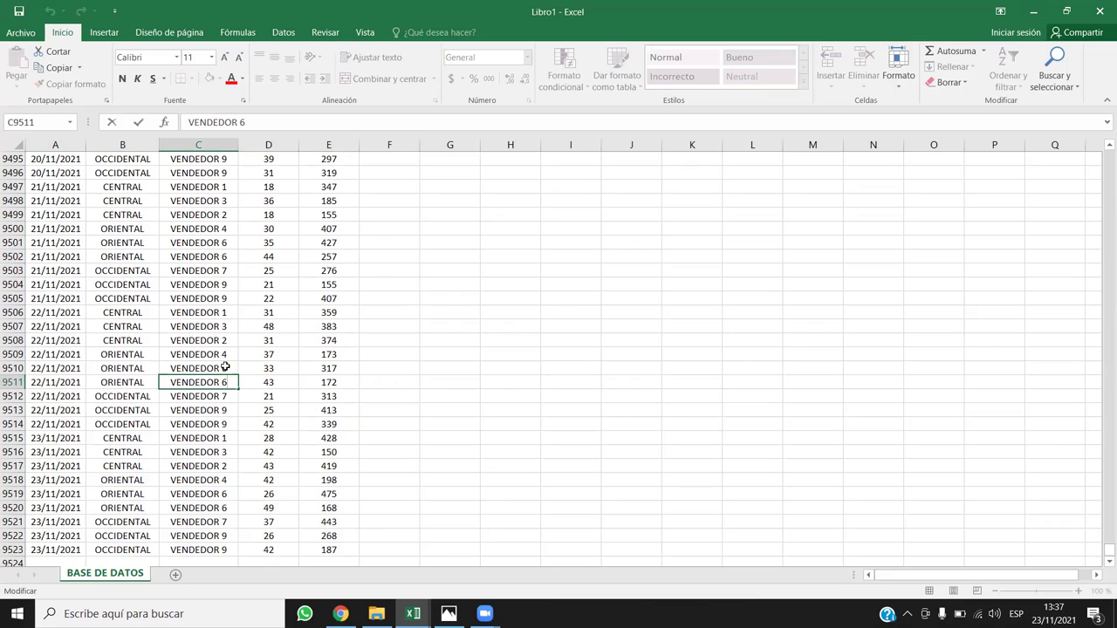
pyautogui.moveTo(208, 368); pyautogui.dragTo(206, 390)
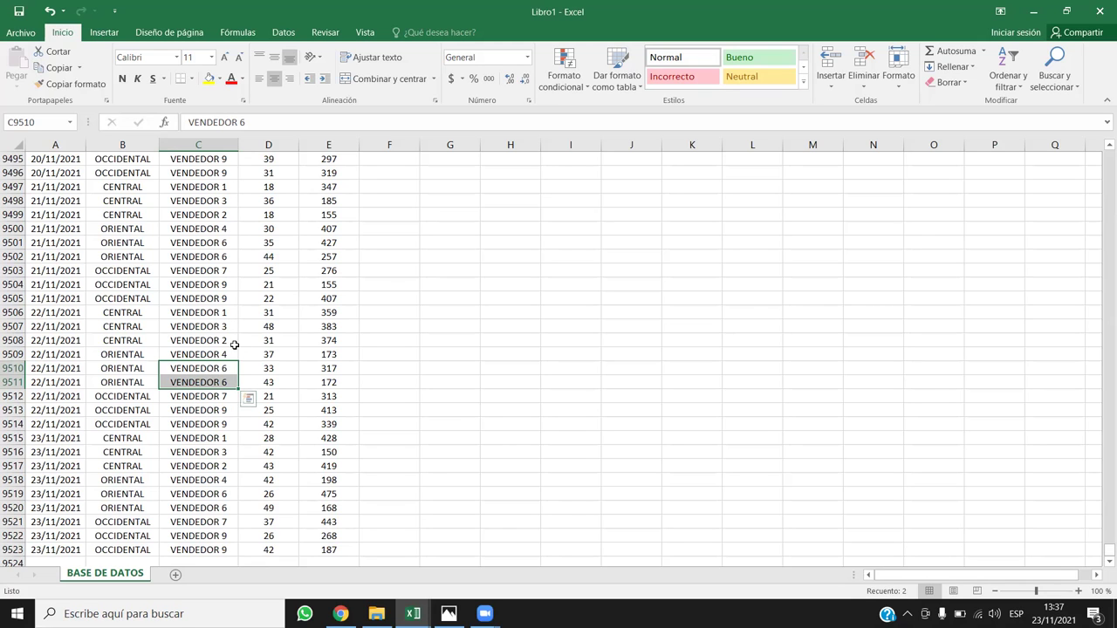
pyautogui.click(214, 410)
pyautogui.click(211, 424)
# Review the seller names in the VENDEDOR column for the first dates, moving down from the header.
pyautogui.hotkey('ctrl', 'Up')
pyautogui.press('Down')
pyautogui.press('Down')
pyautogui.press('Down')
pyautogui.press('Down')
pyautogui.press('Down')
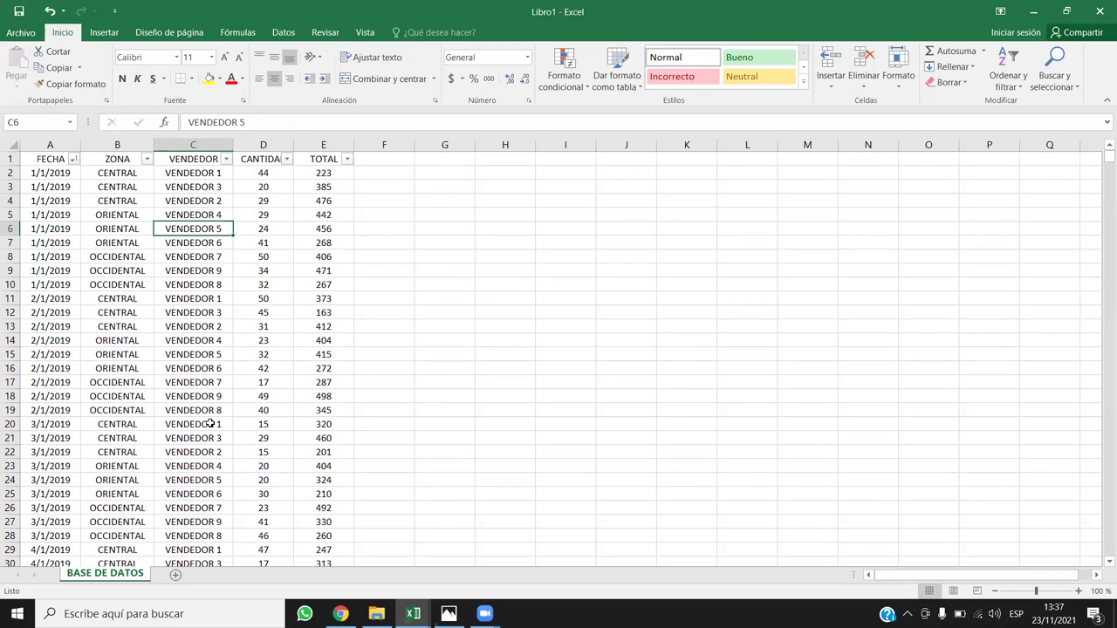
pyautogui.press('Down')
pyautogui.press('Down')
pyautogui.press('Down')
pyautogui.press('Down')
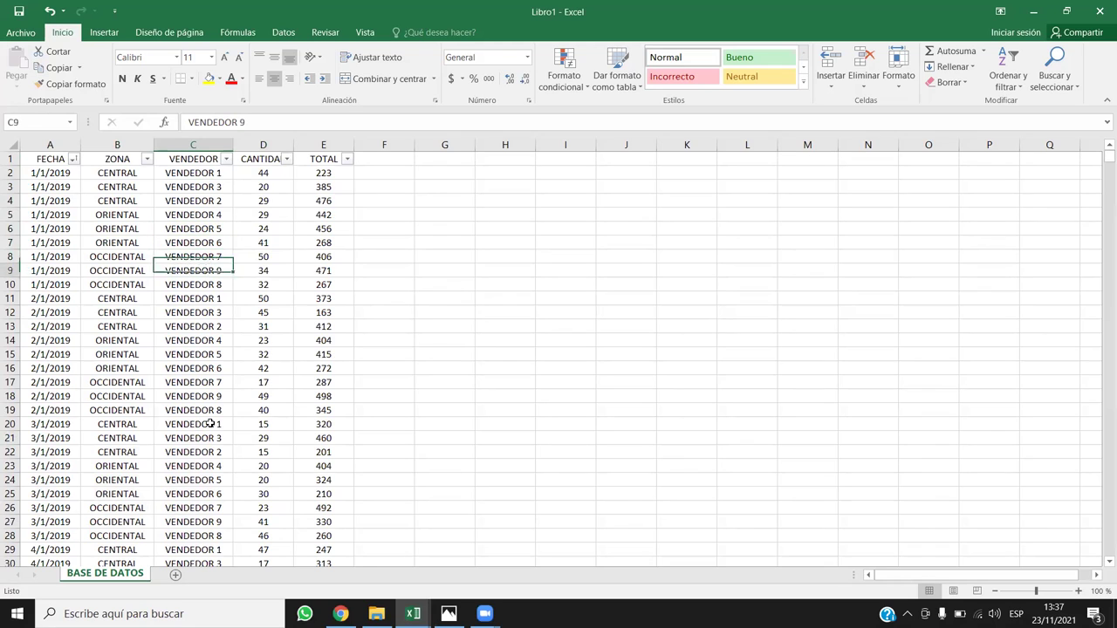
pyautogui.press('Down')
pyautogui.press('Down')
pyautogui.press('Down')
pyautogui.press('Down')
pyautogui.press('Down')
pyautogui.press('Down')
pyautogui.press('Down')
pyautogui.press('Down')
pyautogui.press('Down')
pyautogui.press('Up')
pyautogui.press('Up')
pyautogui.press('Up')
pyautogui.press('Up')
pyautogui.press('Down')
pyautogui.press('Down')
pyautogui.press('Up')
pyautogui.hotkey('ctrl', 'Up')
pyautogui.press('Down')
pyautogui.press('Up')
pyautogui.press('Down')
pyautogui.press('Down')
pyautogui.press('Down')
pyautogui.press('Down')
pyautogui.press('Down')
pyautogui.press('Down')
pyautogui.press('Down')
pyautogui.press('Down')
pyautogui.press('Down')
pyautogui.press('Down')
# Check the seller names in the last records of the VENDEDOR column.
pyautogui.hotkey('ctrl', 'Down')
pyautogui.press('Down')
pyautogui.press('Down')
pyautogui.press('Up')
pyautogui.press('Up')
pyautogui.press('Up')
pyautogui.press('Up')
pyautogui.press('Down')
pyautogui.press('Up')
pyautogui.press('Down')
pyautogui.press('Down')
pyautogui.press('Down')
pyautogui.press('Up')
pyautogui.press('Up')
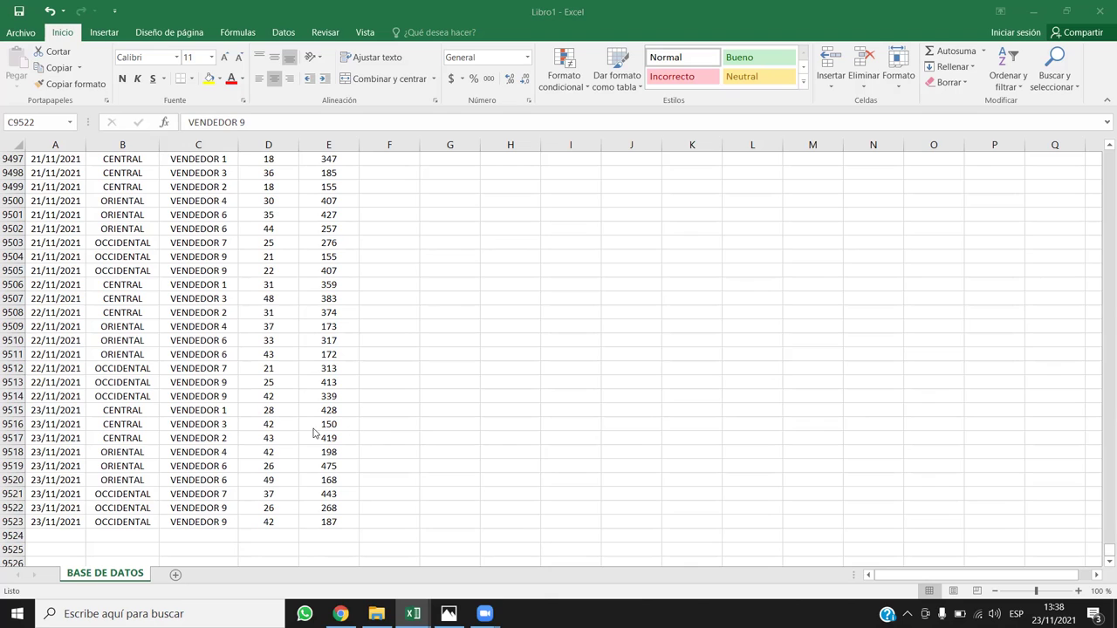
pyautogui.click(213, 440)
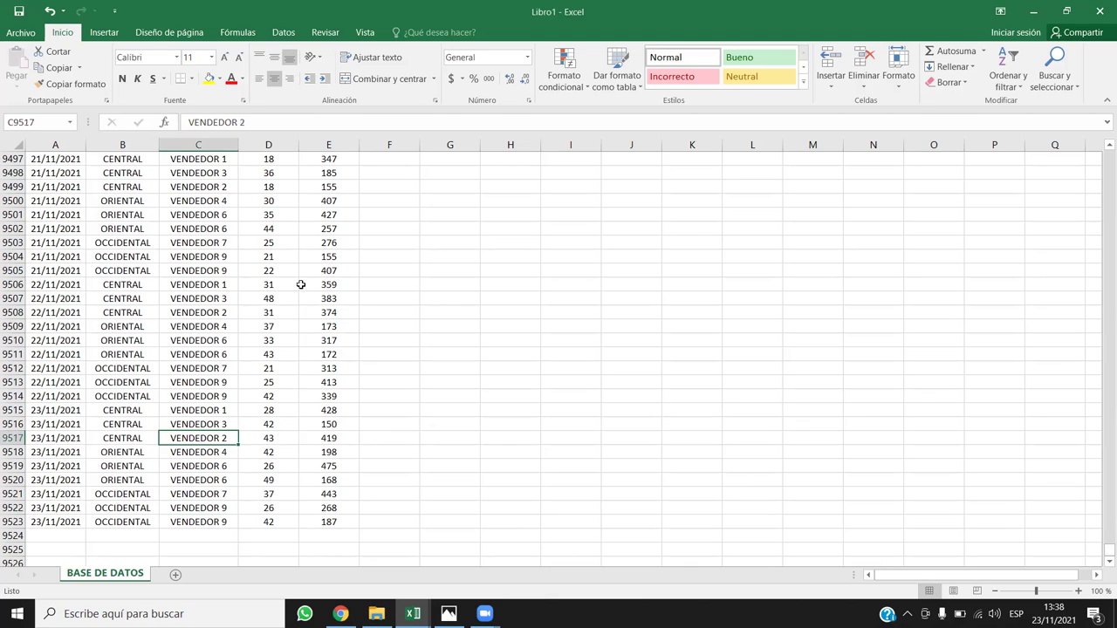
pyautogui.click(168, 393)
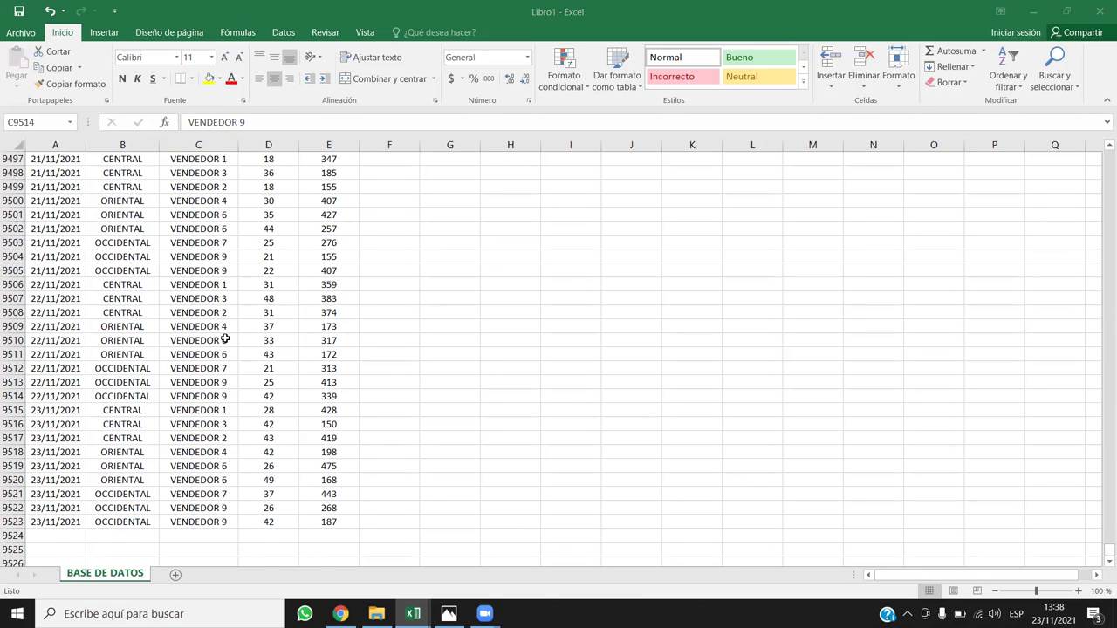
# Return to the start of the records and select the headers from A1 to E1.
pyautogui.hotkey('ctrl', 'Up')
pyautogui.press('Left')
pyautogui.press('Left')
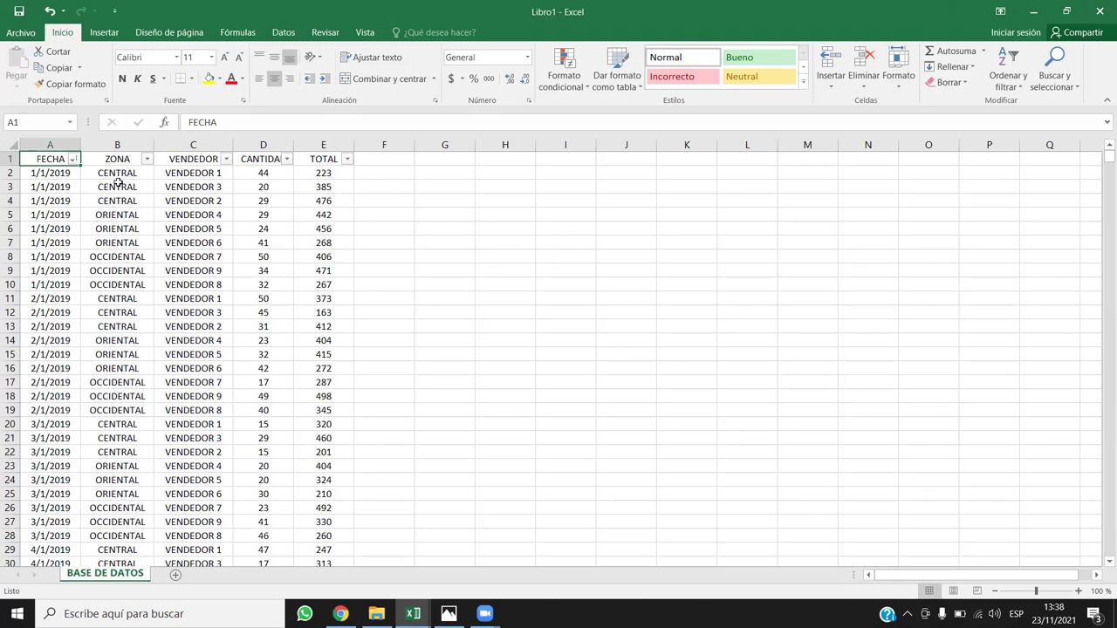
pyautogui.moveTo(59, 159); pyautogui.dragTo(323, 157)
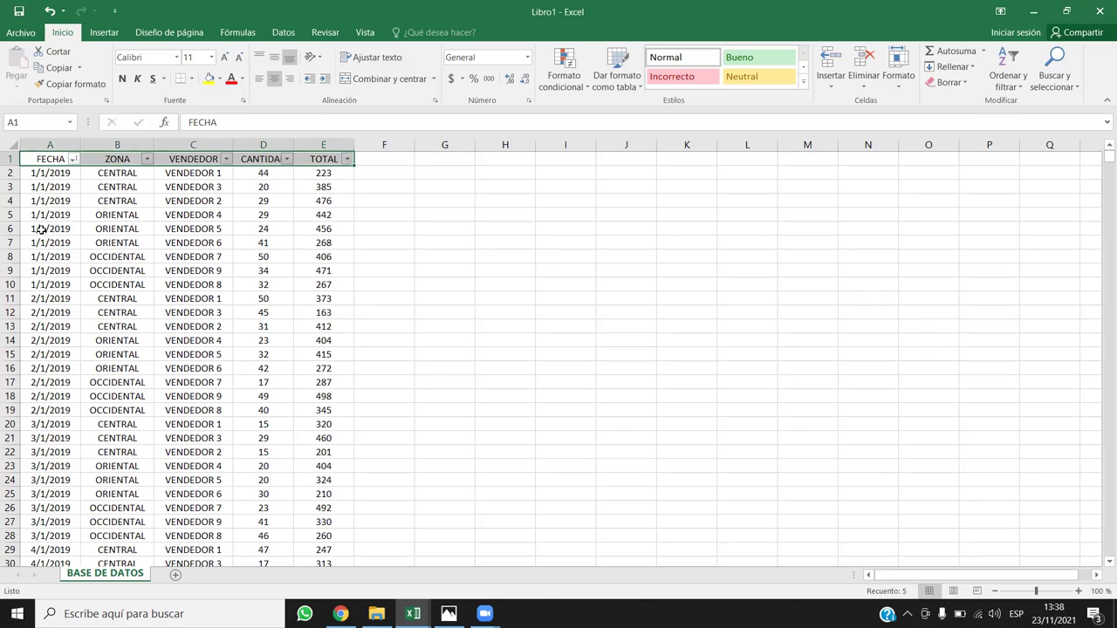
# Open the FECHA filter list and toggle the selection of all years and of 2019 alone, ending with every year included.
pyautogui.click(74, 159)
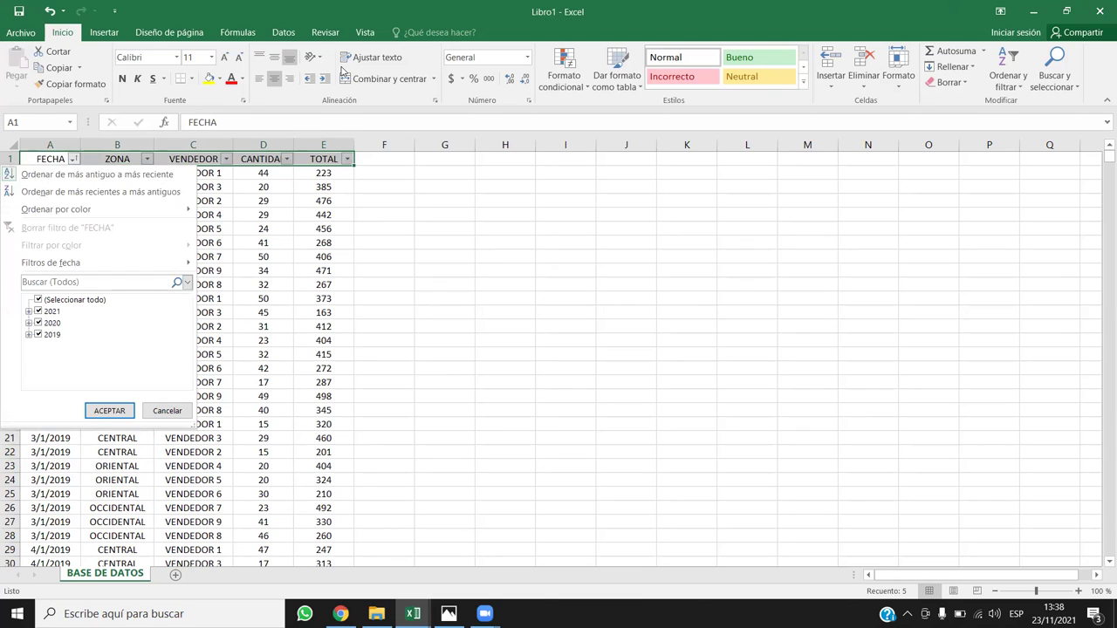
pyautogui.click(37, 300)
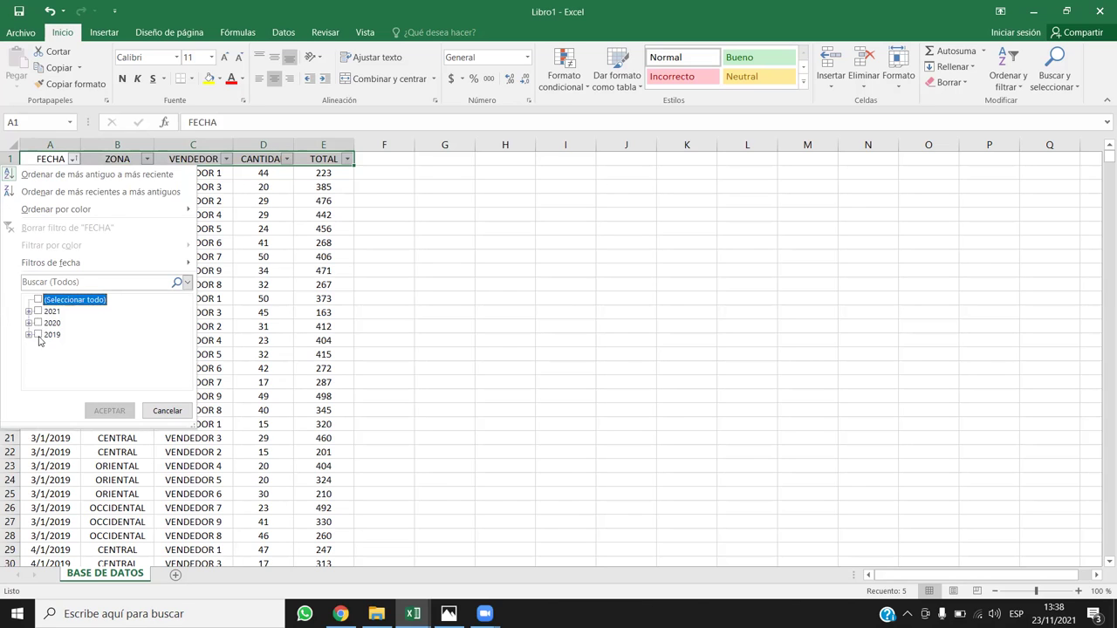
pyautogui.click(40, 302)
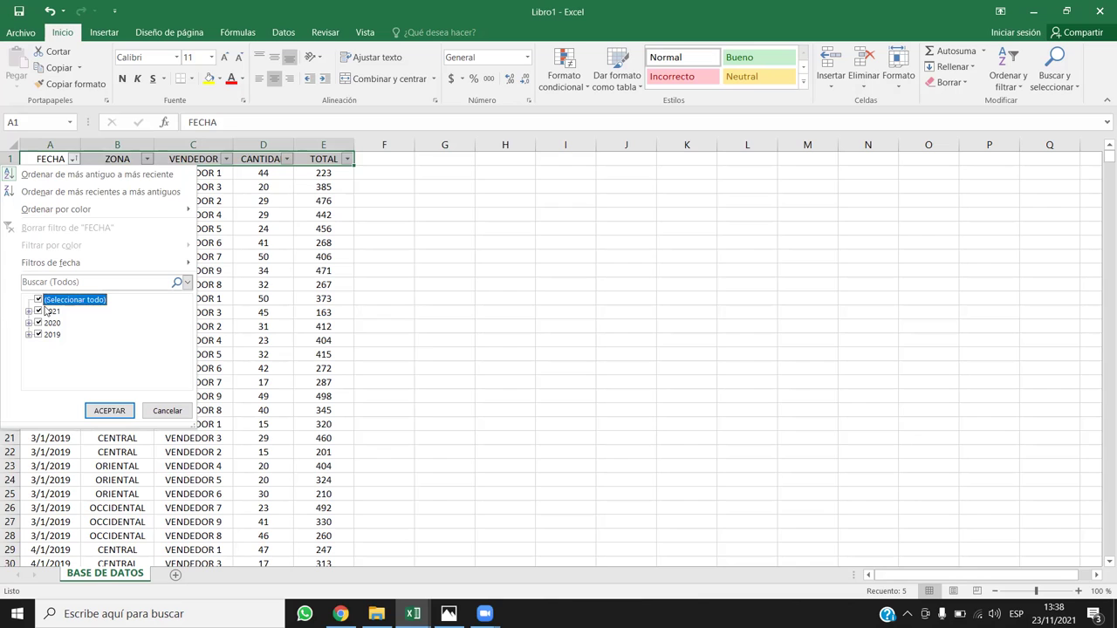
pyautogui.click(40, 302)
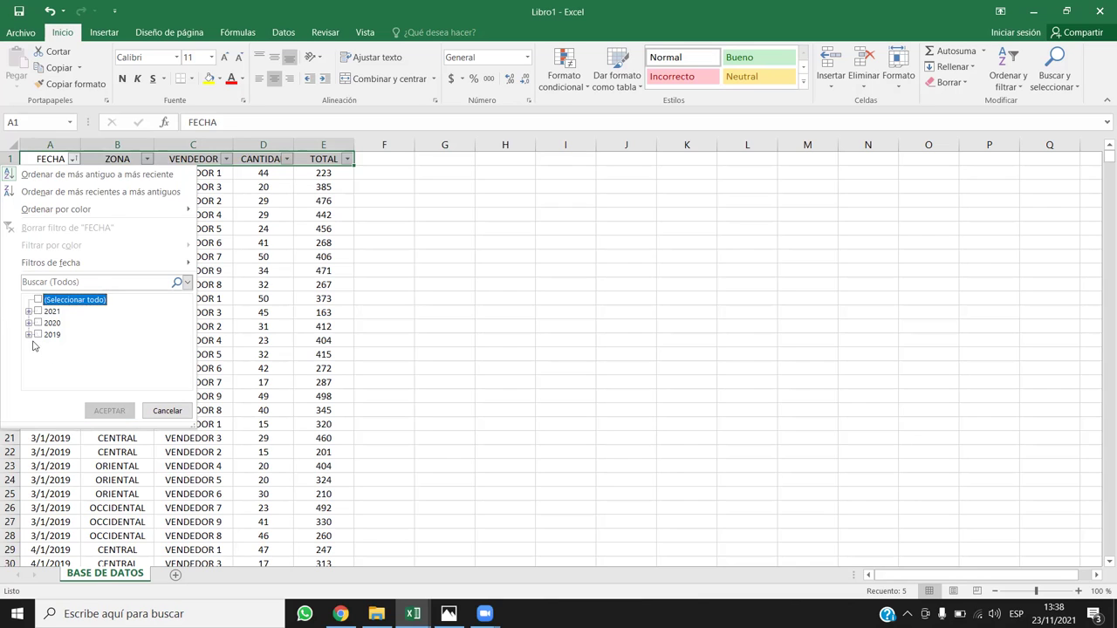
pyautogui.click(38, 335)
pyautogui.click(37, 334)
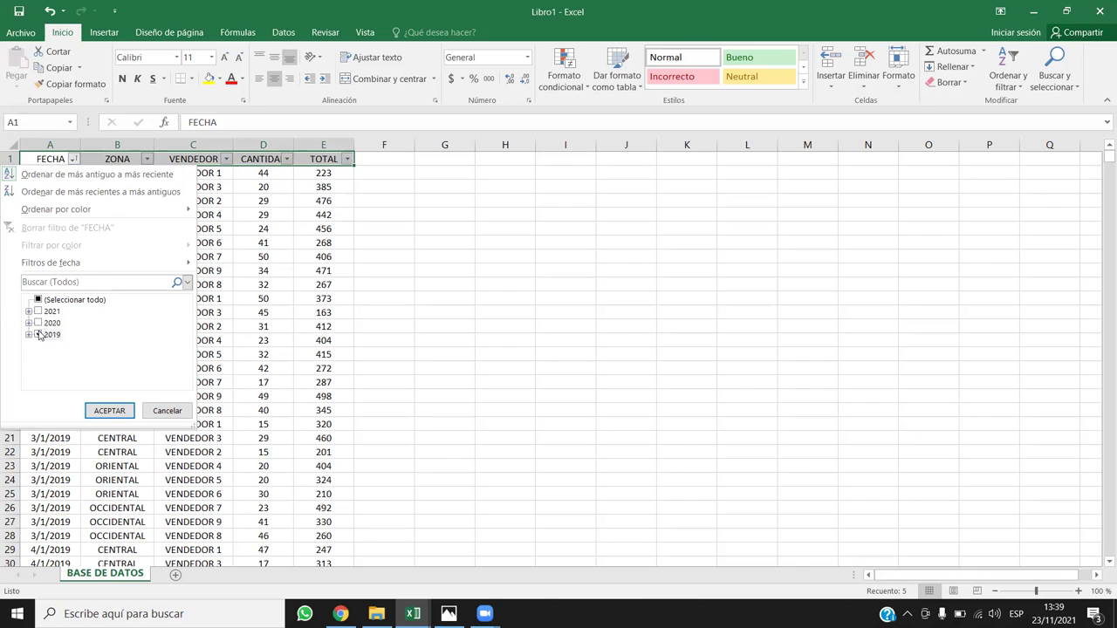
pyautogui.click(28, 323)
pyautogui.click(38, 301)
pyautogui.click(39, 301)
pyautogui.click(28, 300)
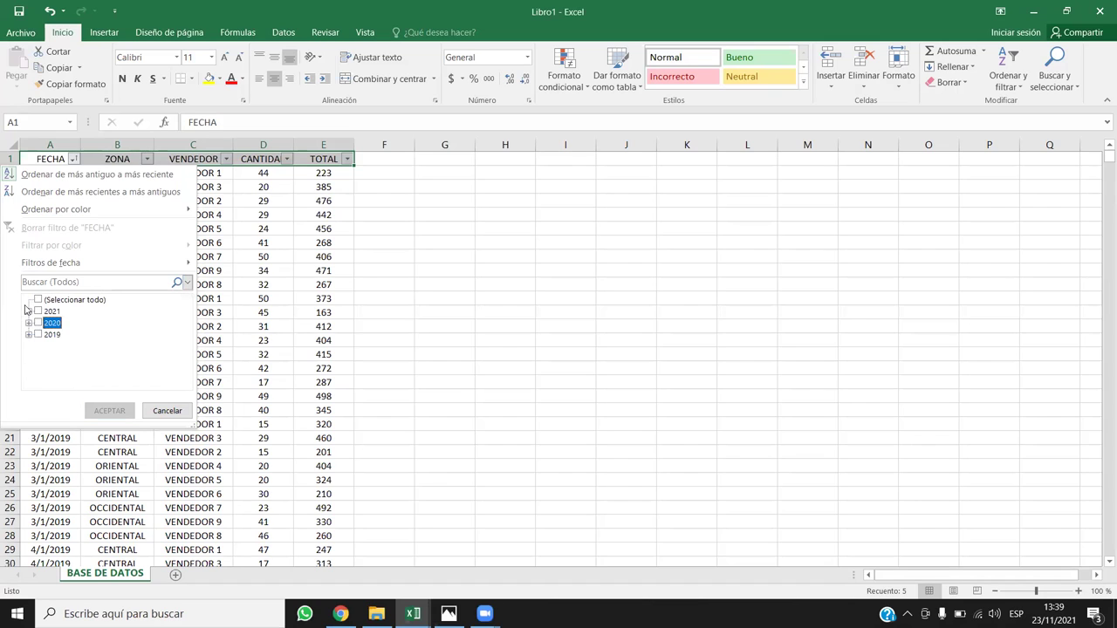
pyautogui.click(38, 301)
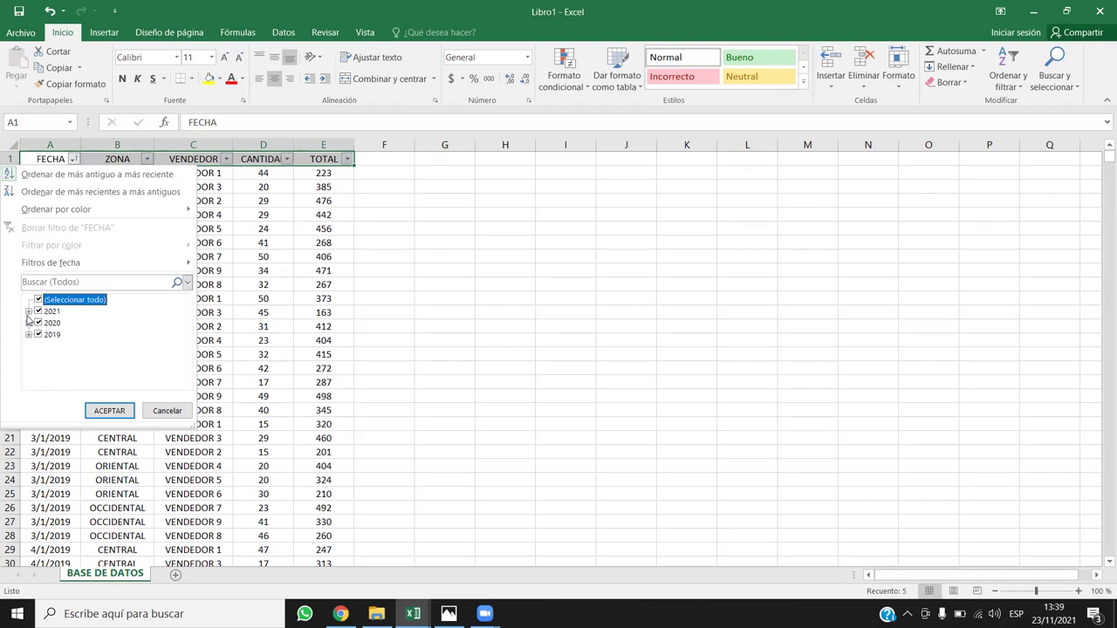
# Expand 2021 in the FECHA filter list and examine its months and the individual days of enero.
pyautogui.click(28, 312)
pyautogui.scroll(-3, 74, 321)
pyautogui.scroll(5, 87, 324)
pyautogui.scroll(-1, 74, 330)
pyautogui.scroll(1, 49, 358)
pyautogui.scroll(-1, 50, 338)
pyautogui.scroll(1, 49, 337)
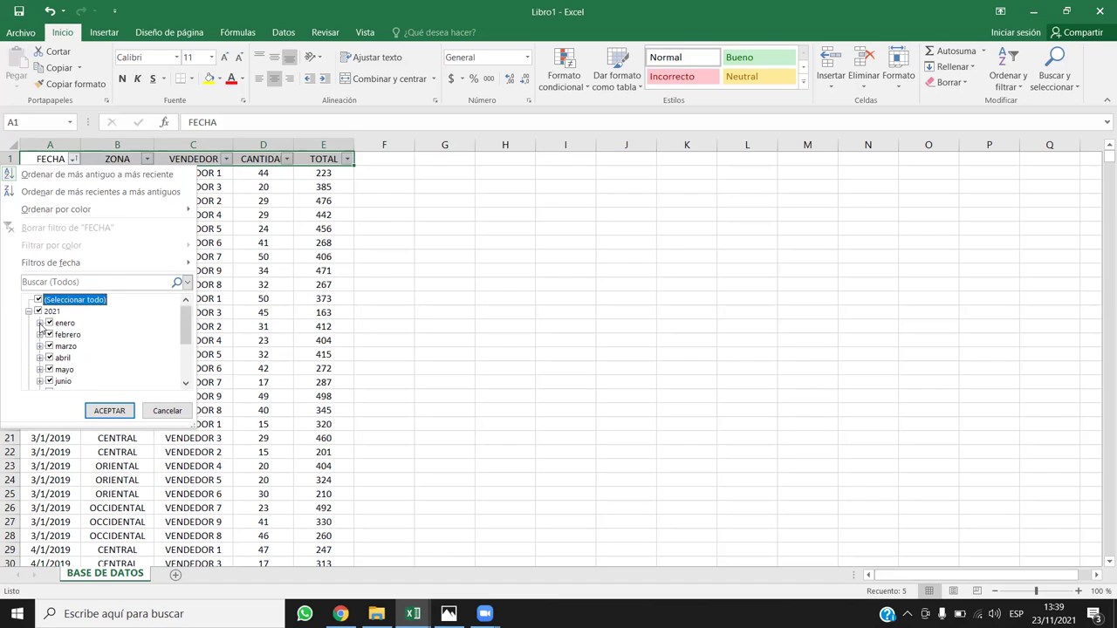
pyautogui.click(39, 323)
pyautogui.scroll(-10, 65, 331)
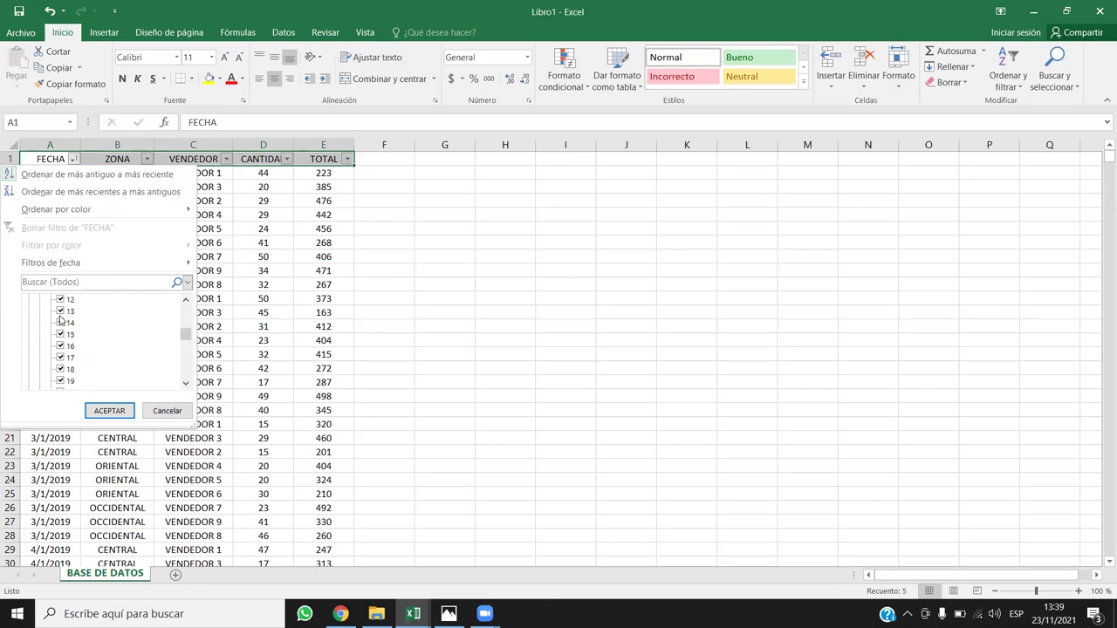
pyautogui.scroll(-3, 64, 339)
pyautogui.scroll(2, 48, 332)
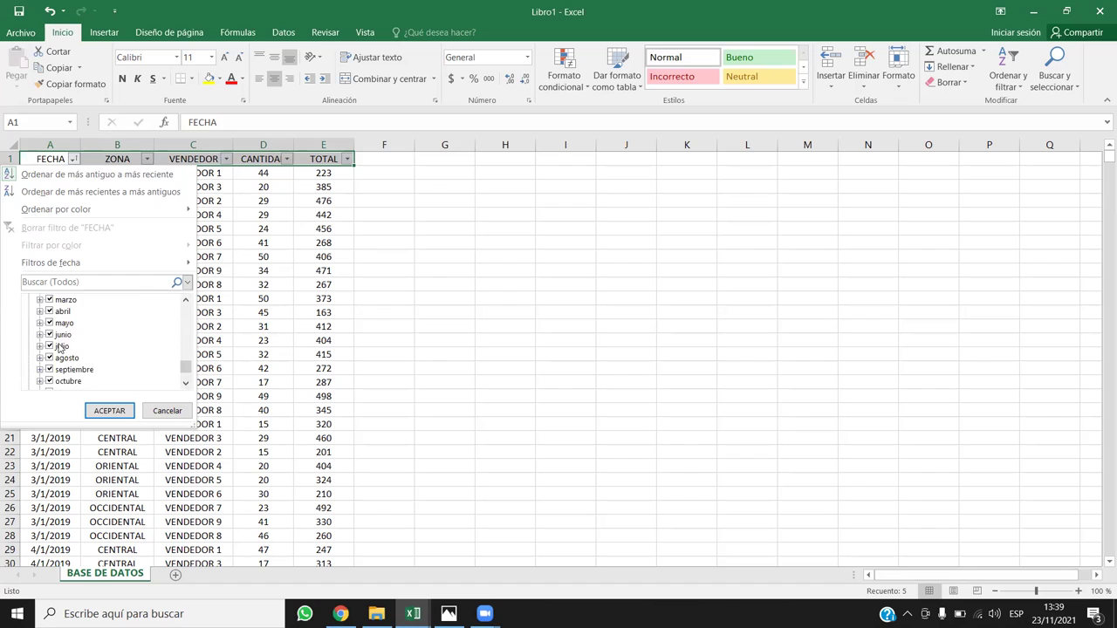
# Browse the remaining 2021 months and days, collapse the groups and close the FECHA filter without applying it.
pyautogui.click(39, 323)
pyautogui.scroll(1, 94, 347)
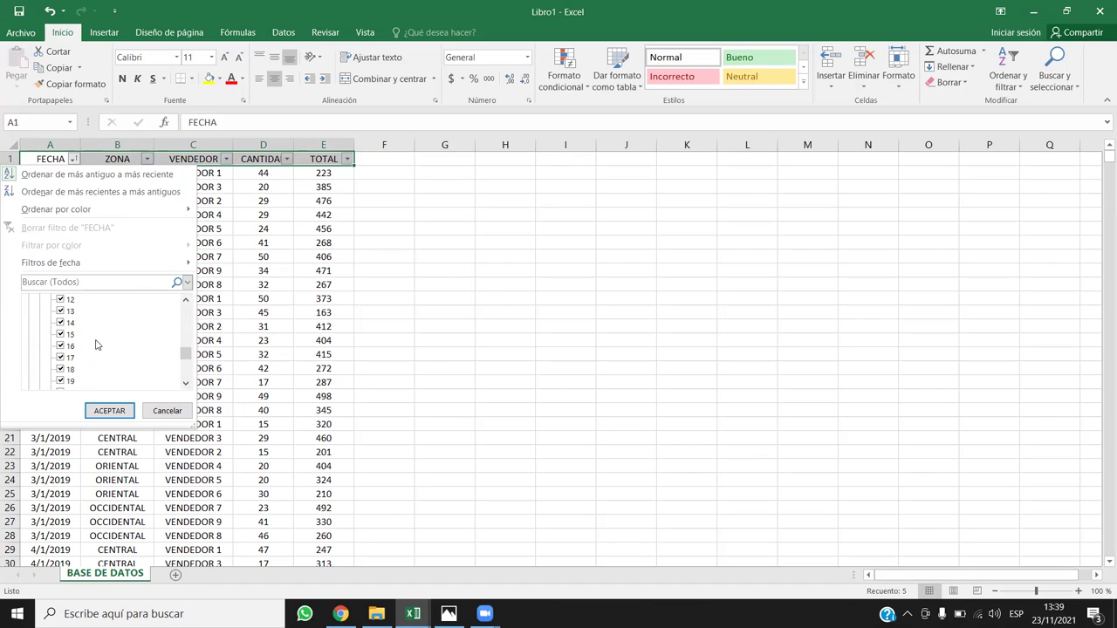
pyautogui.click(41, 334)
pyautogui.click(40, 334)
pyautogui.scroll(-2, 44, 334)
pyautogui.scroll(10, 43, 332)
pyautogui.click(40, 323)
pyautogui.click(27, 312)
pyautogui.click(246, 204)
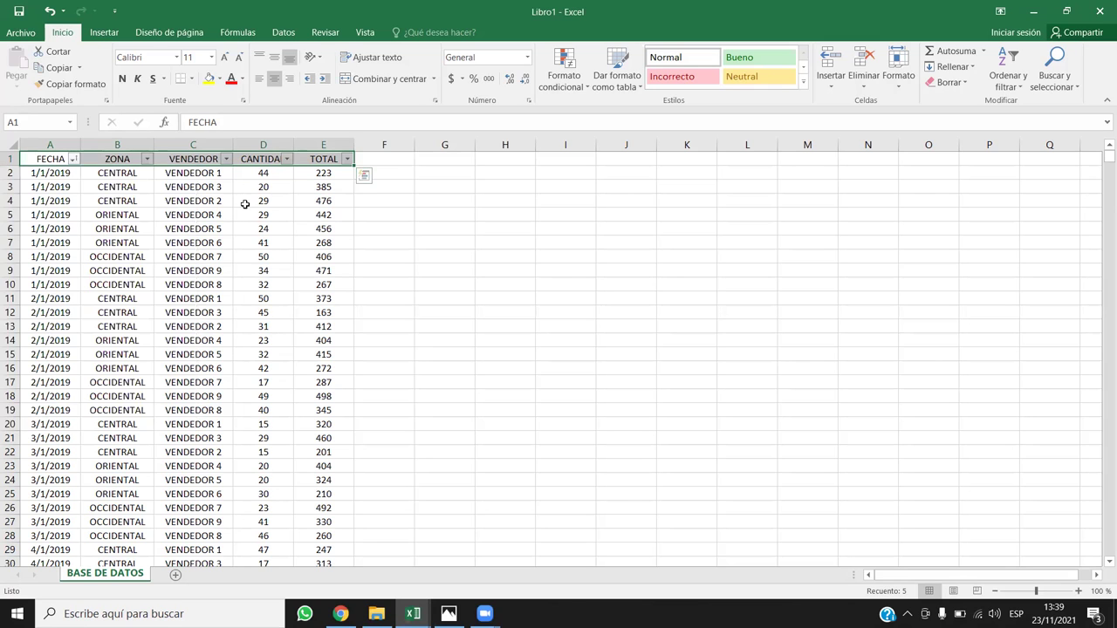
# Examine the values offered in the ZONA and VENDEDOR filter lists without applying a filter.
pyautogui.click(117, 145)
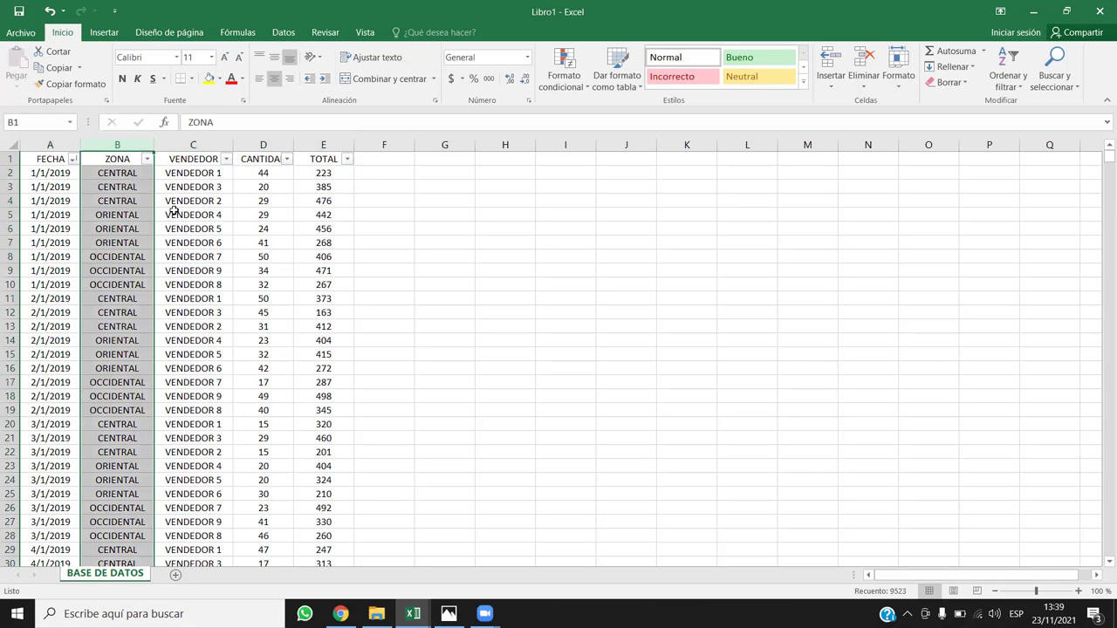
pyautogui.click(148, 159)
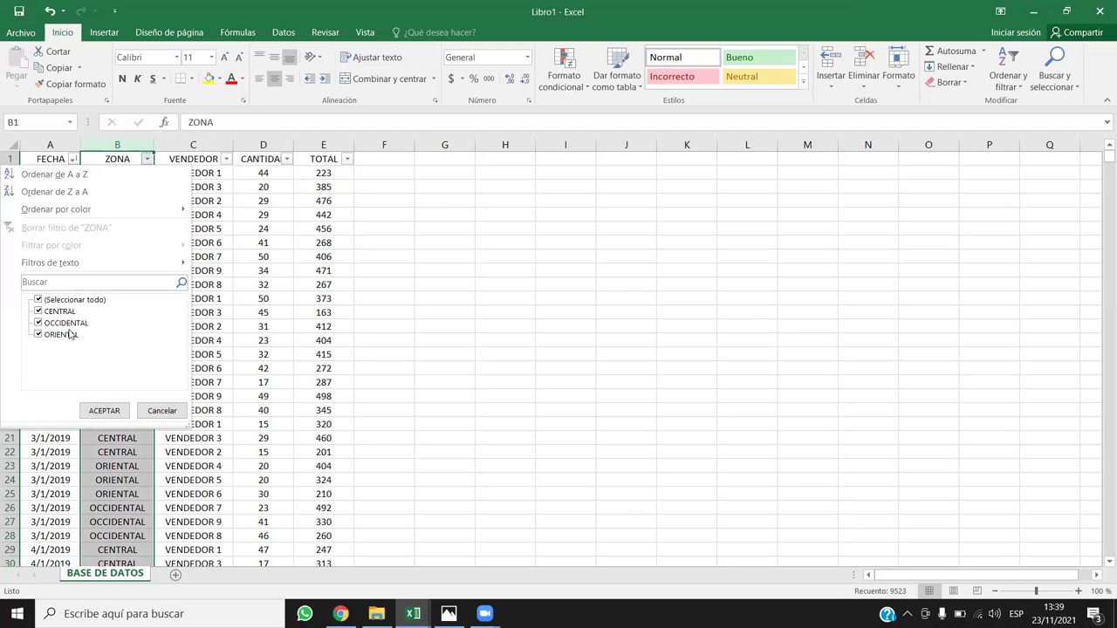
pyautogui.click(251, 269)
pyautogui.click(228, 161)
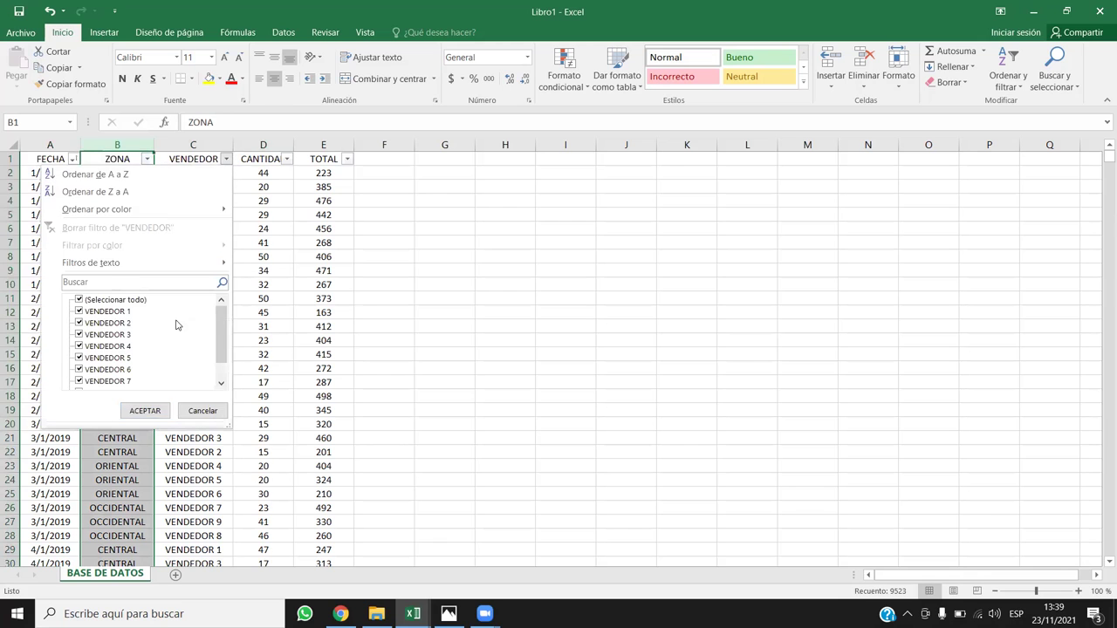
pyautogui.moveTo(221, 315)
pyautogui.mouseDown()
pyautogui.moveTo(219, 364)
pyautogui.moveTo(222, 306)
pyautogui.mouseUp()
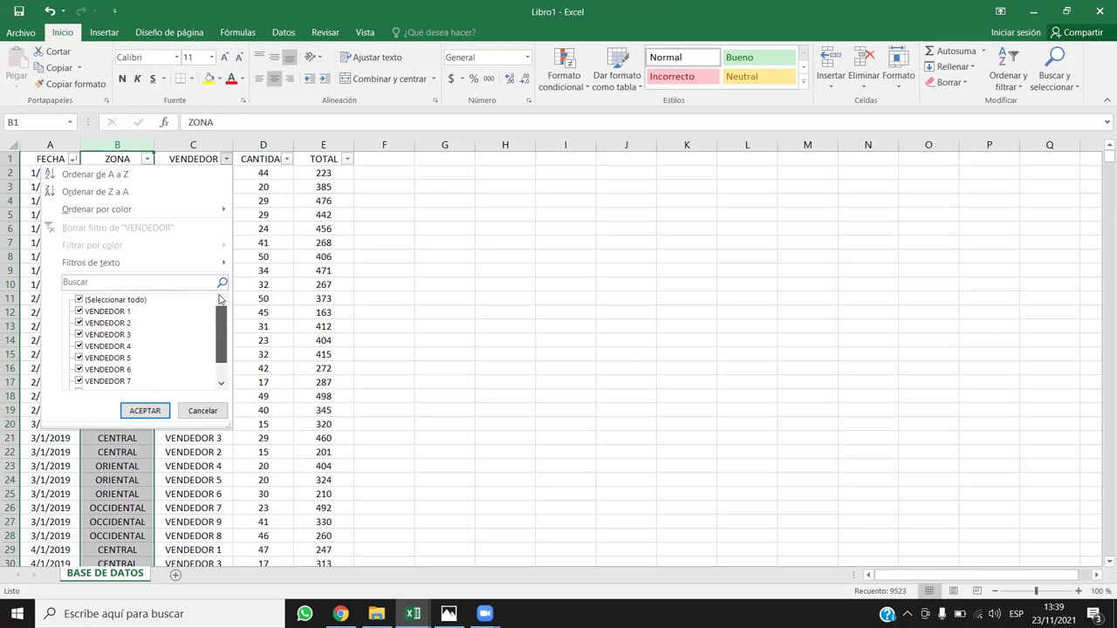
pyautogui.click(278, 253)
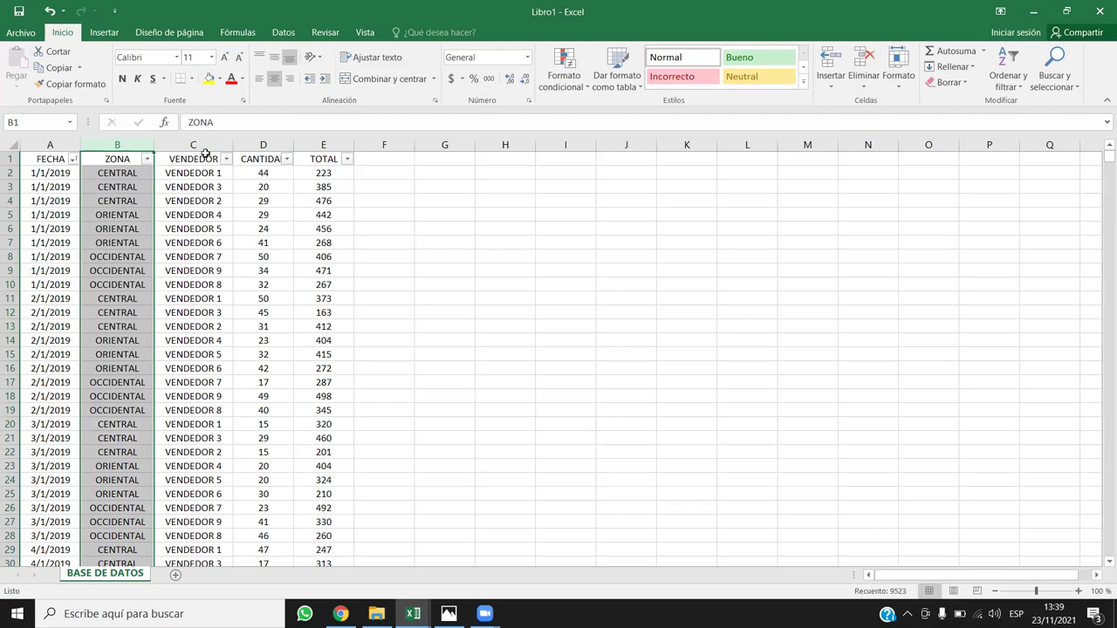
# Check the values in the CANTIDAD filter list and highlight the CANTIDAD and TOTAL columns.
pyautogui.click(286, 159)
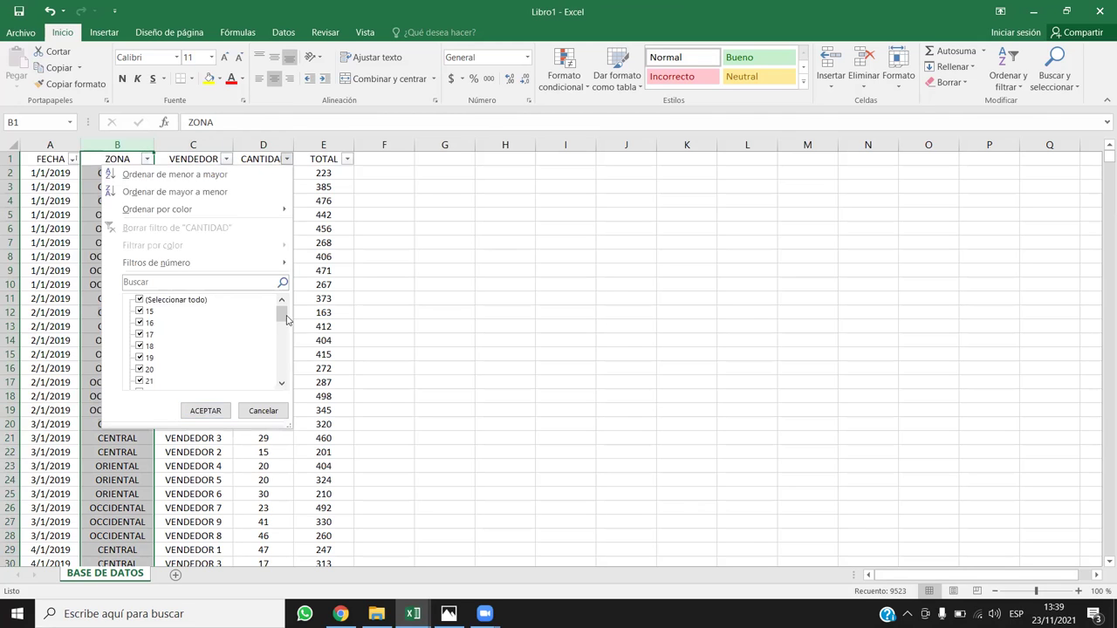
pyautogui.moveTo(282, 317)
pyautogui.mouseDown()
pyautogui.moveTo(282, 377)
pyautogui.moveTo(280, 296)
pyautogui.mouseUp()
pyautogui.click(324, 173)
pyautogui.moveTo(265, 145); pyautogui.dragTo(314, 145)
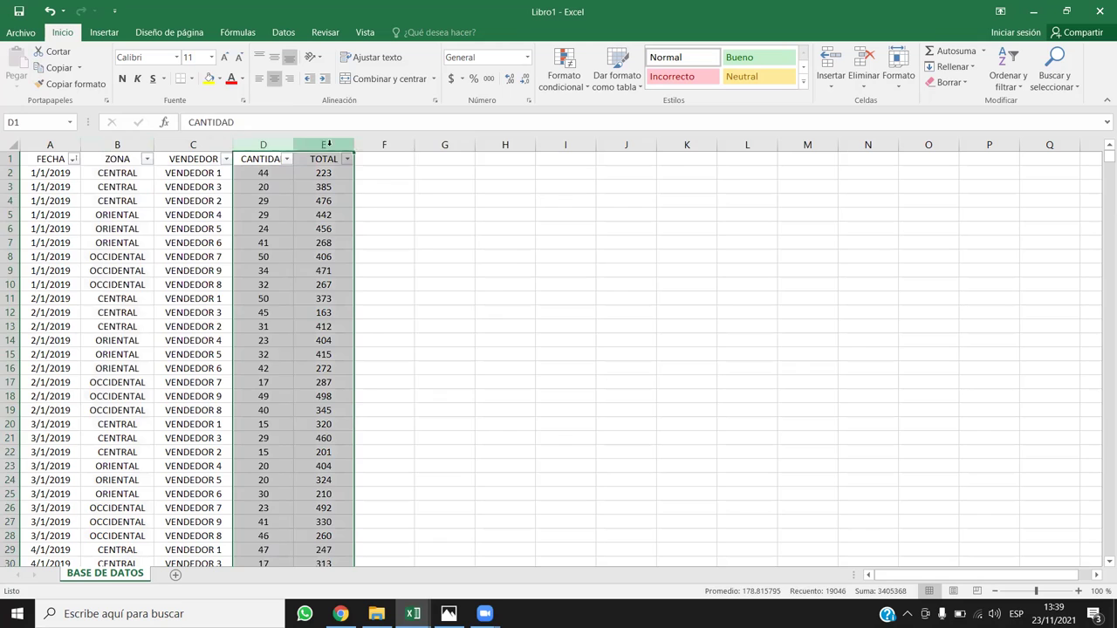
pyautogui.click(496, 281)
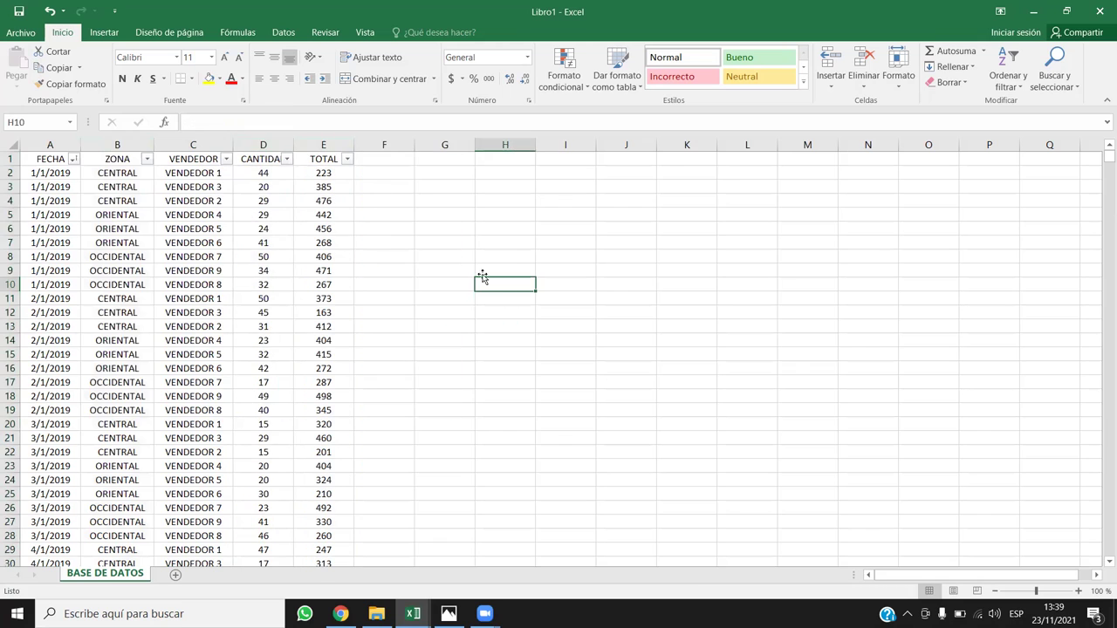
# Review the number filter options available for the CANTIDAD column without choosing one.
pyautogui.click(287, 158)
pyautogui.moveTo(243, 270)
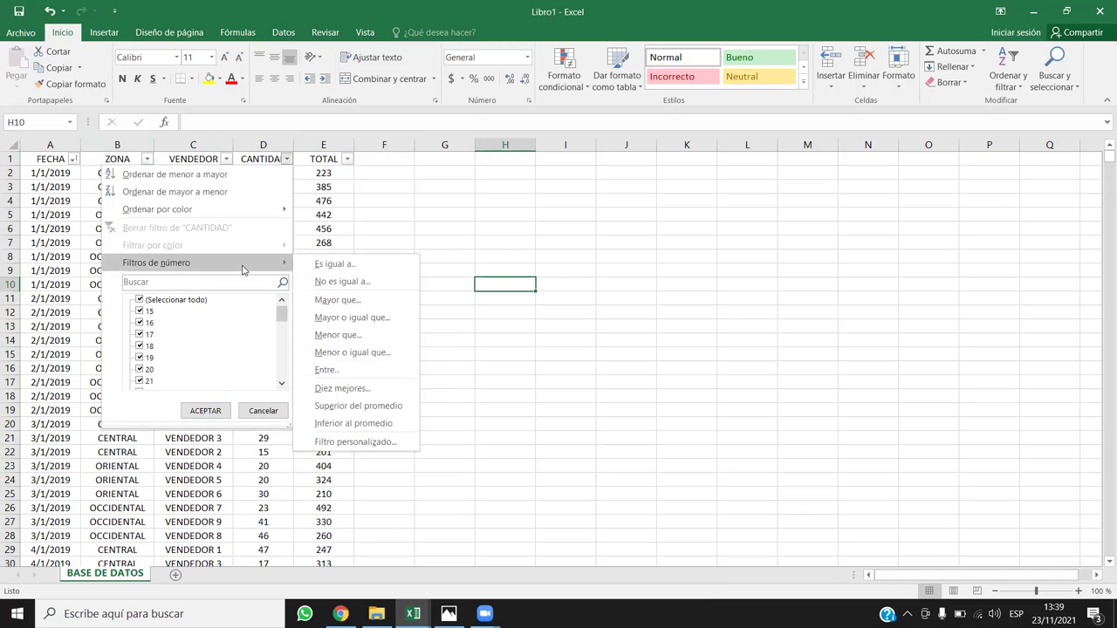
pyautogui.click(429, 214)
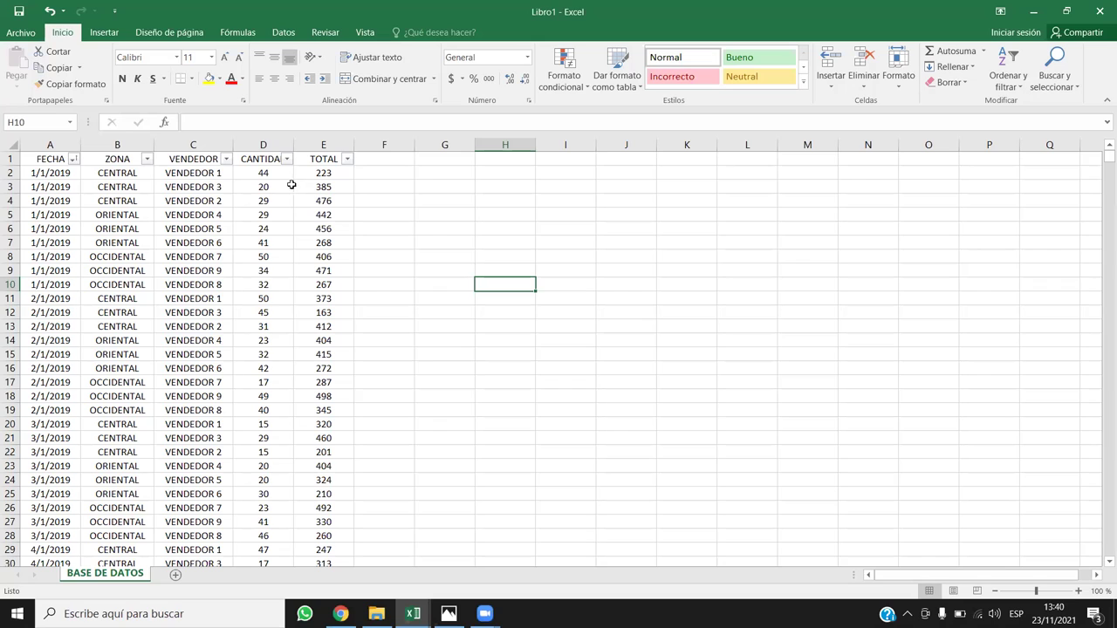
# Try limiting the CANTIDAD filter to the value 15 only, without applying it.
pyautogui.click(287, 159)
pyautogui.click(140, 300)
pyautogui.click(139, 312)
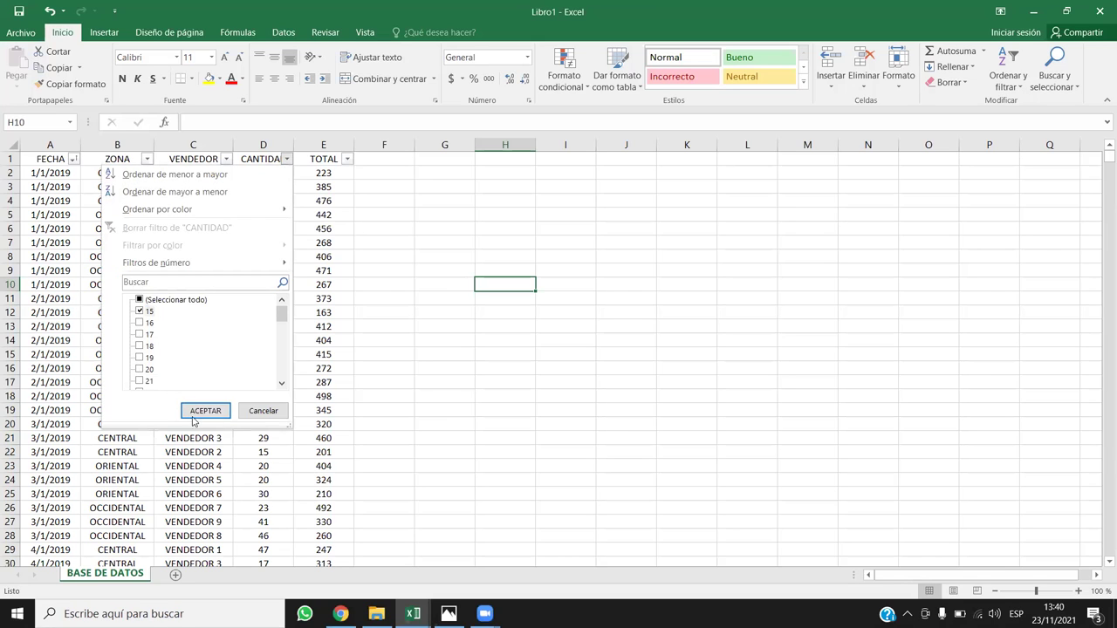
pyautogui.press('Escape')
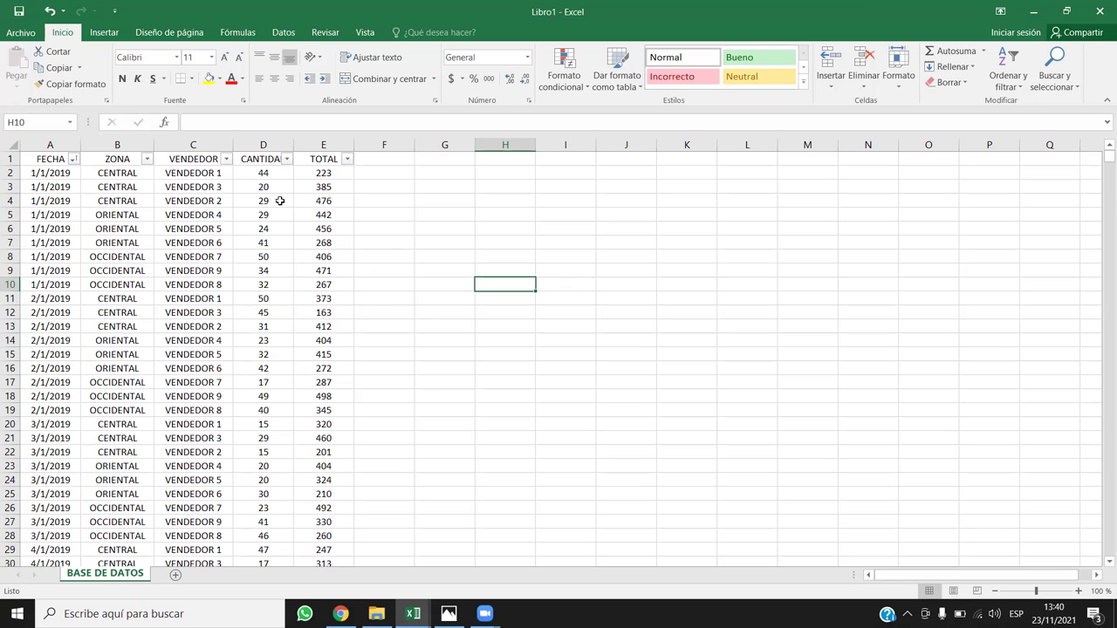
# Inspect the first values in the TOTAL filter list and the full range of values in the CANTIDAD filter list.
pyautogui.click(347, 158)
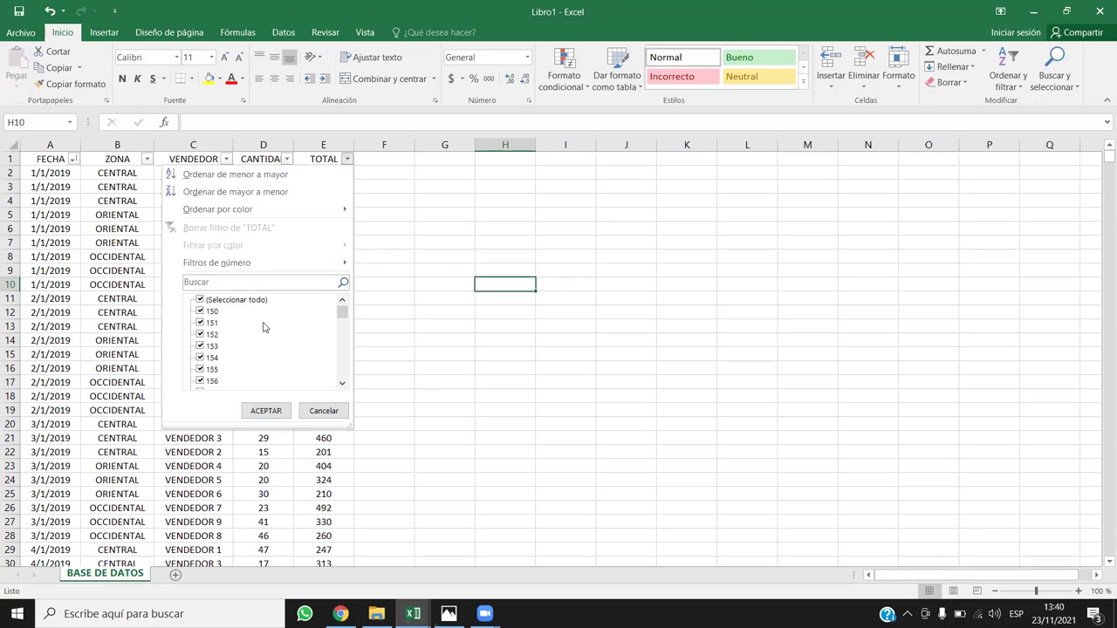
pyautogui.moveTo(342, 316)
pyautogui.mouseDown()
pyautogui.moveTo(345, 404)
pyautogui.moveTo(339, 301)
pyautogui.mouseUp()
pyautogui.click(381, 302)
pyautogui.click(286, 159)
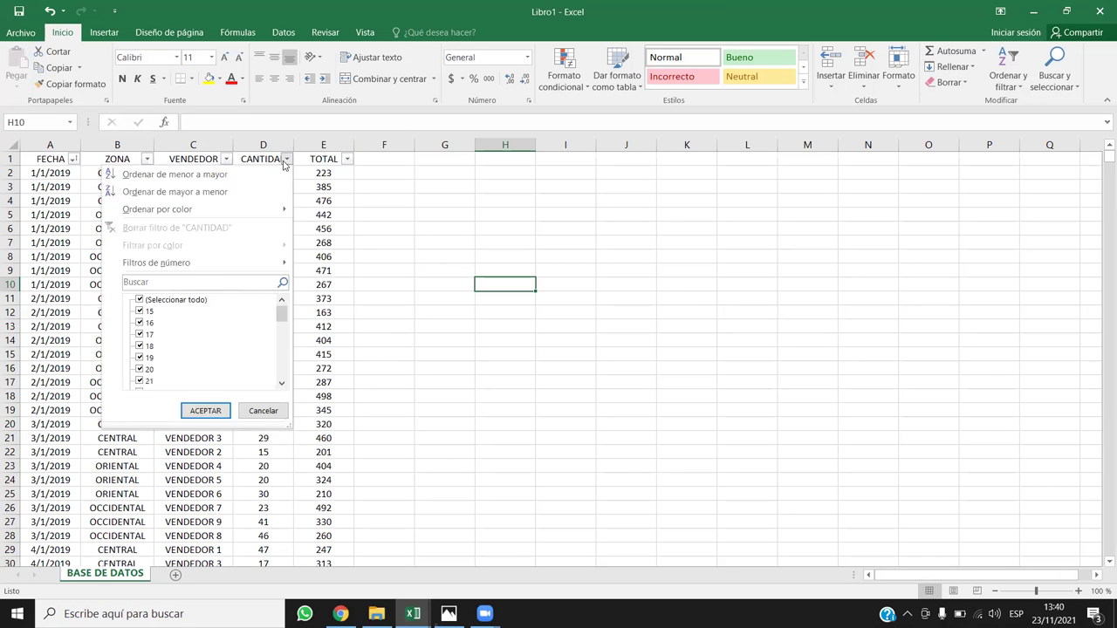
pyautogui.moveTo(286, 320); pyautogui.dragTo(291, 411)
pyautogui.click(271, 410)
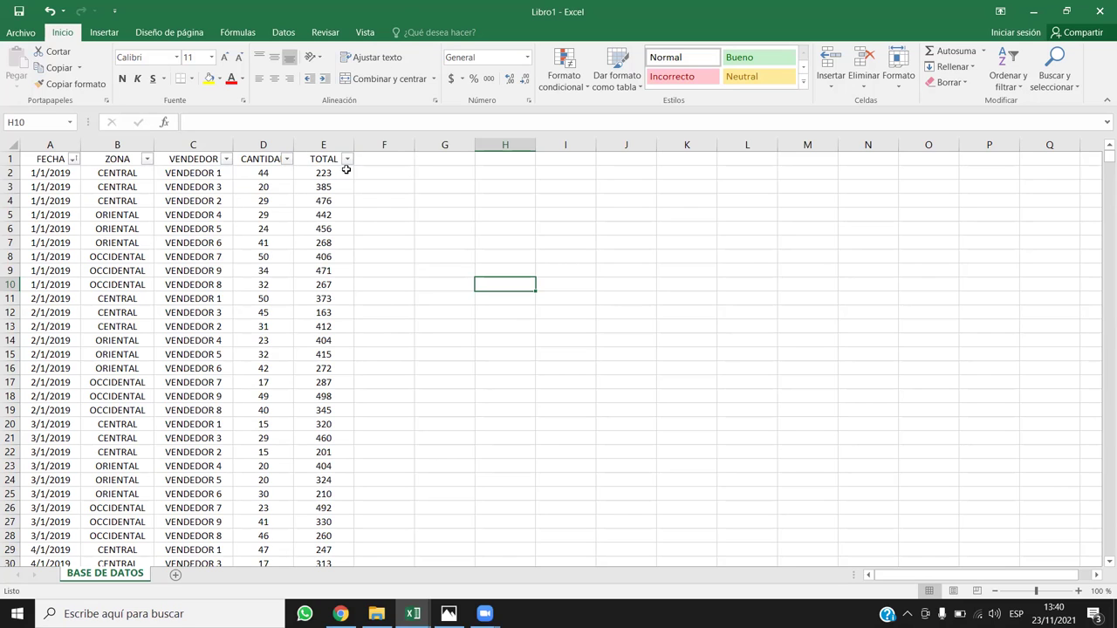
# Check the lowest and highest values in the TOTAL filter list and leave it unapplied.
pyautogui.click(348, 172)
pyautogui.click(347, 158)
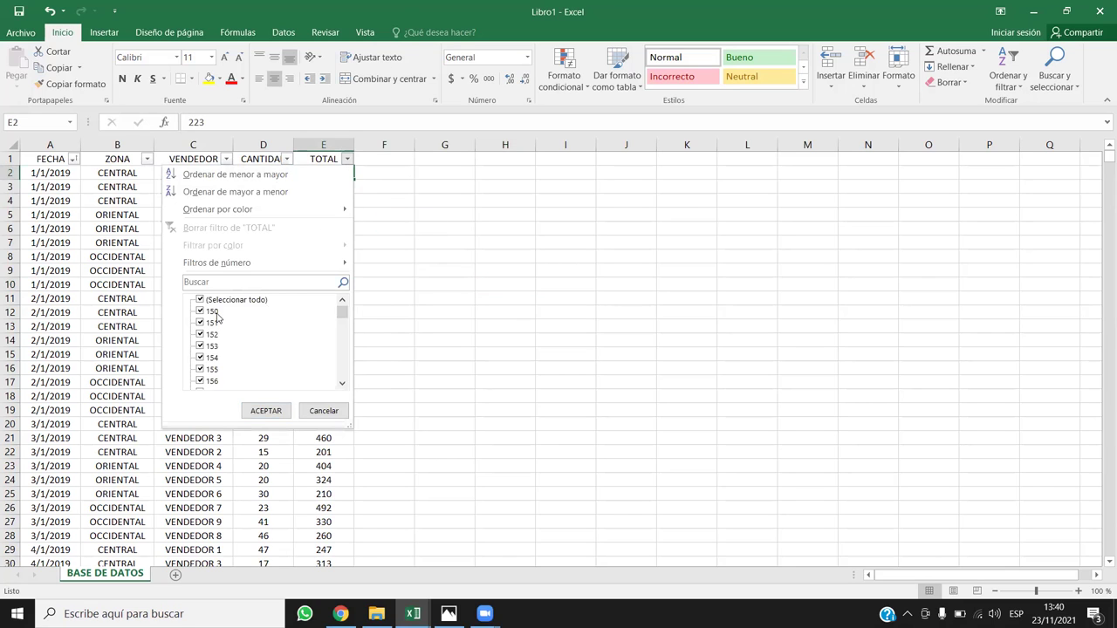
pyautogui.moveTo(342, 307); pyautogui.dragTo(343, 395)
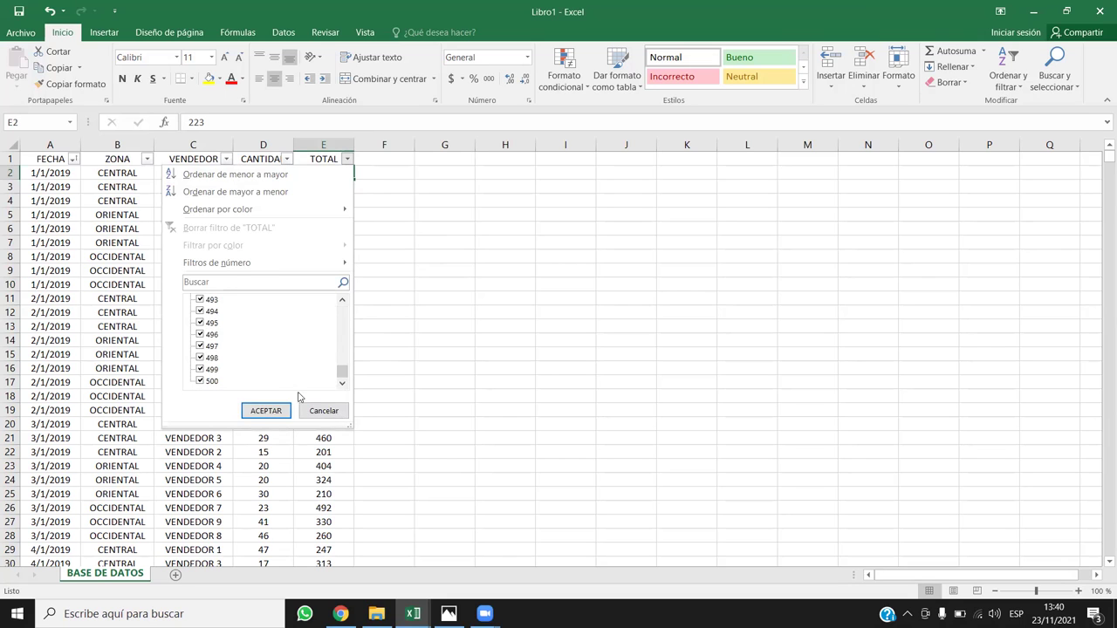
pyautogui.click(323, 410)
# Select the CANTIDAD and TOTAL columns to point out the numeric data.
pyautogui.click(193, 242)
pyautogui.click(332, 245)
pyautogui.click(91, 255)
pyautogui.moveTo(272, 159); pyautogui.dragTo(323, 159)
pyautogui.hotkey('ctrl', 'shift', 'Down')
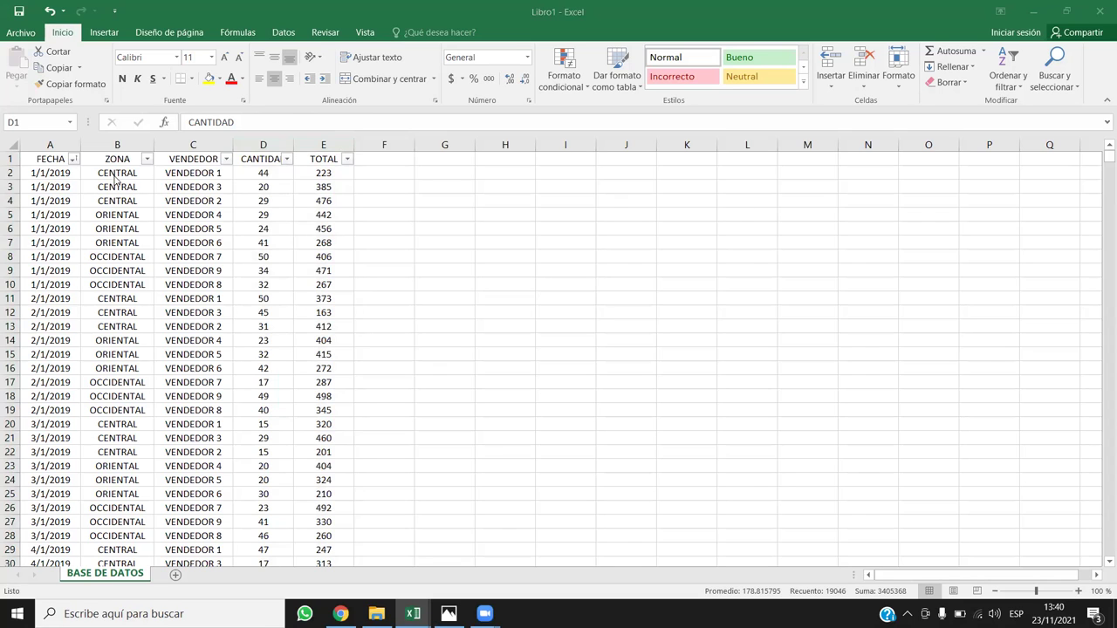
# Select the FECHA, ZONA and VENDEDOR columns to point out the descriptive fields.
pyautogui.click(59, 158)
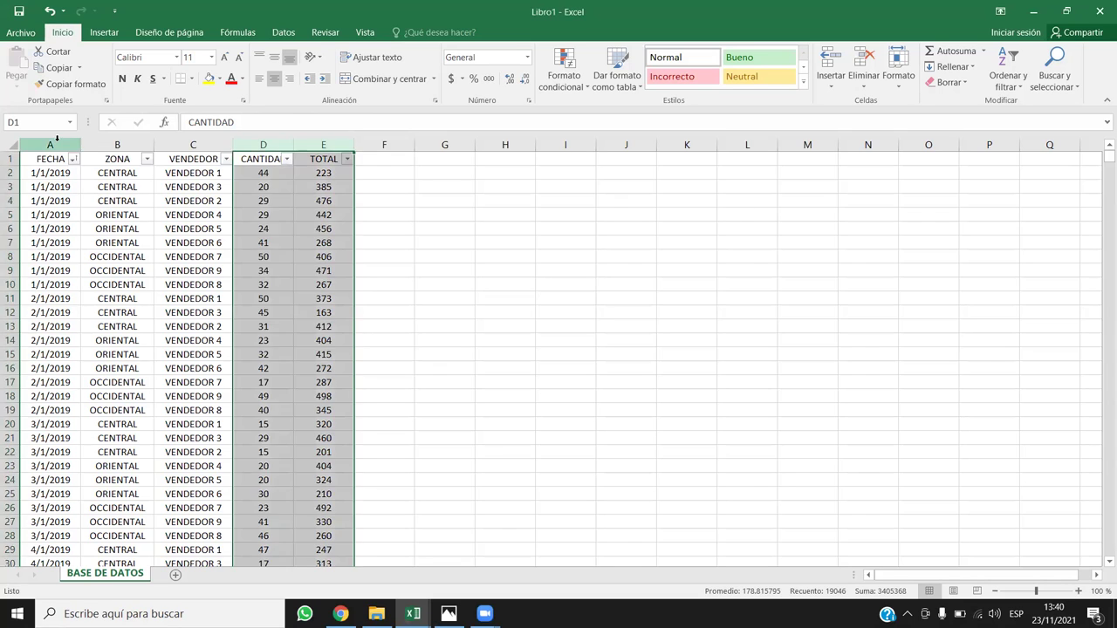
pyautogui.hotkey('ctrl', 'shift', 'Down')
pyautogui.hotkey('shift', 'Right')
pyautogui.hotkey('shift', 'Right')
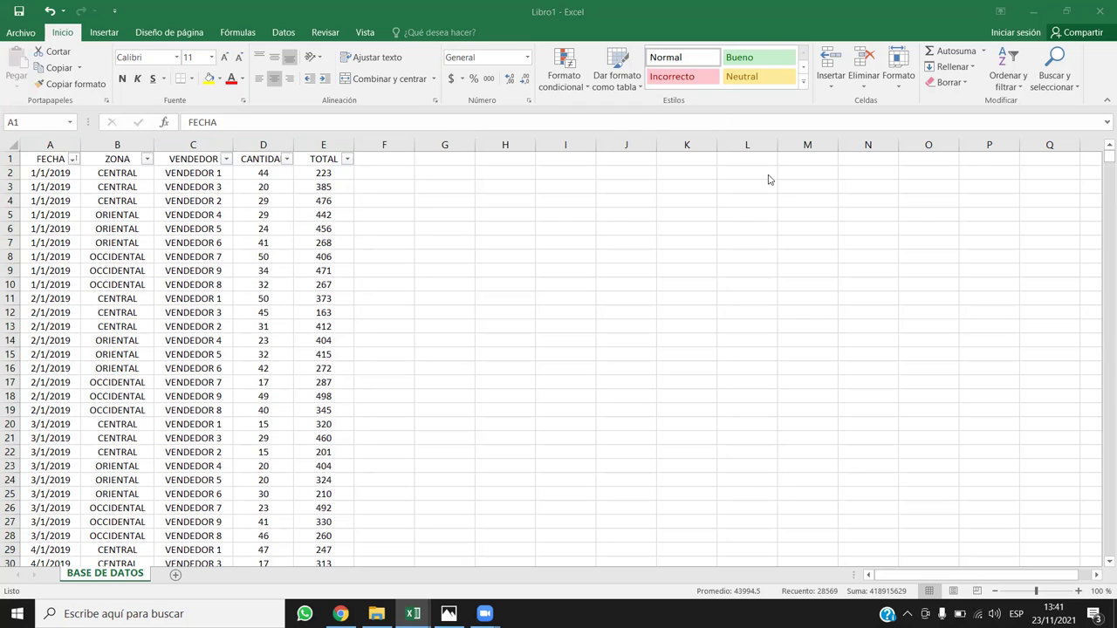
pyautogui.click(227, 213)
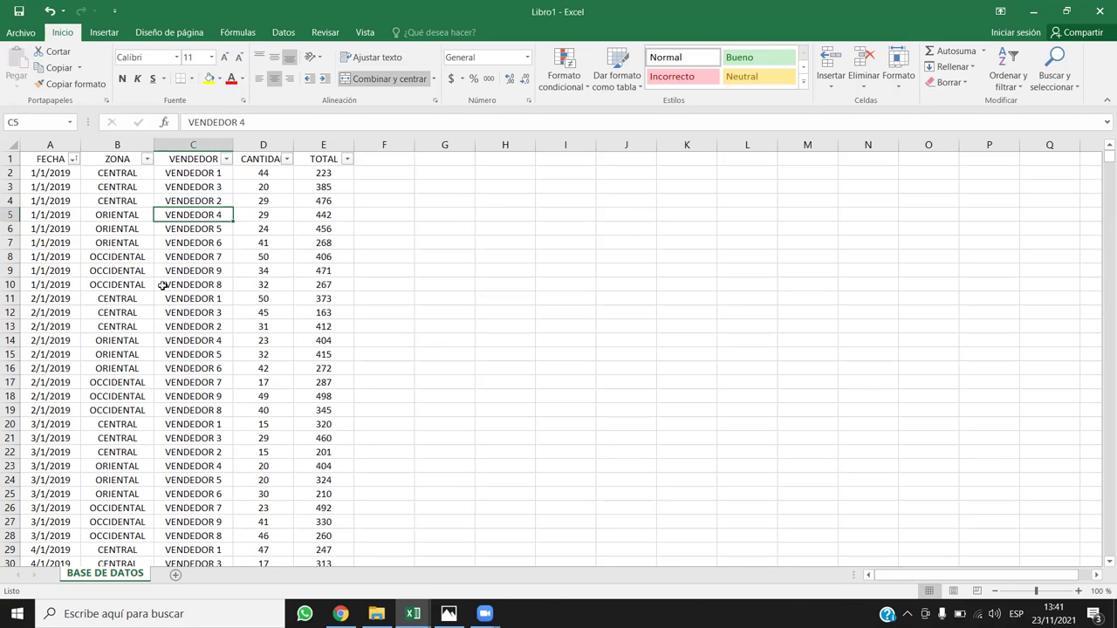
pyautogui.press('Down')
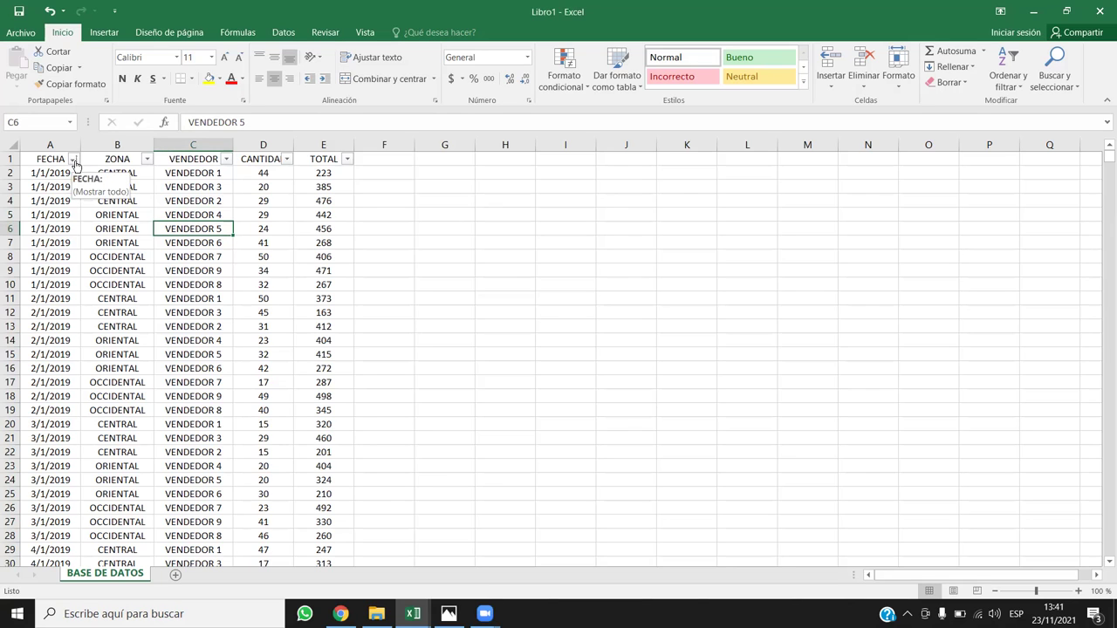
pyautogui.click(182, 272)
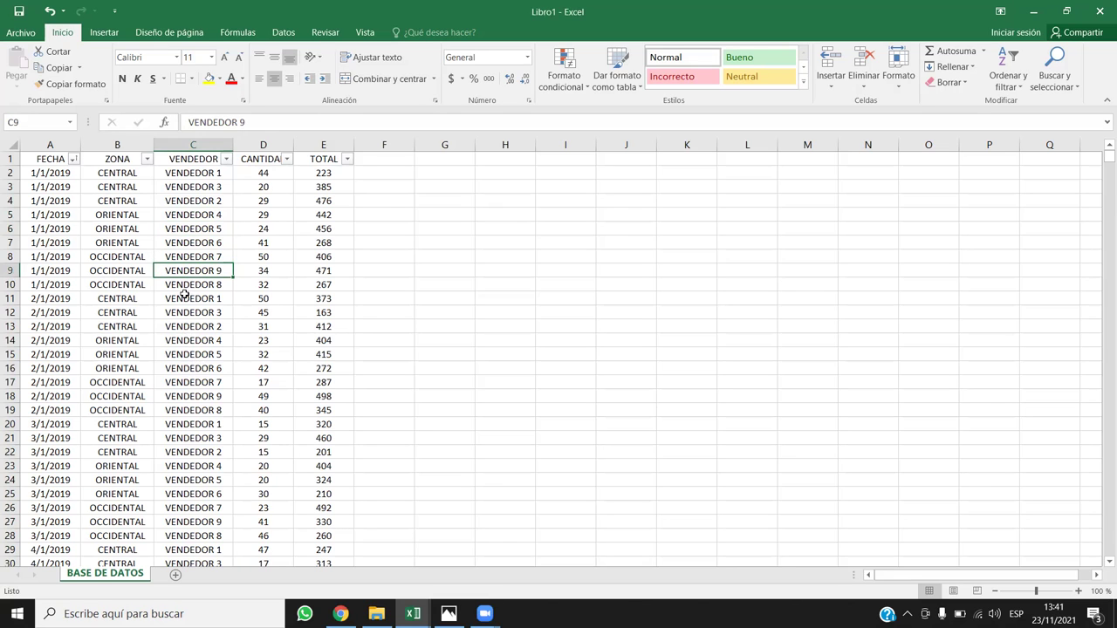
# Select the five column headers, and check the last record of the database before returning to the header row.
pyautogui.moveTo(52, 160); pyautogui.dragTo(349, 164)
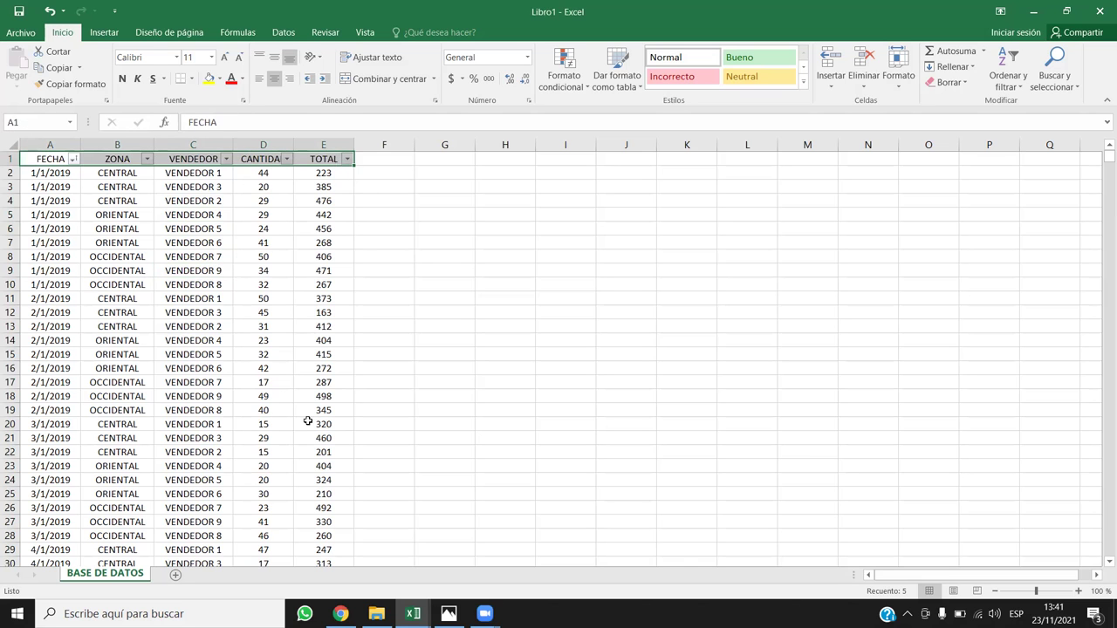
pyautogui.click(265, 256)
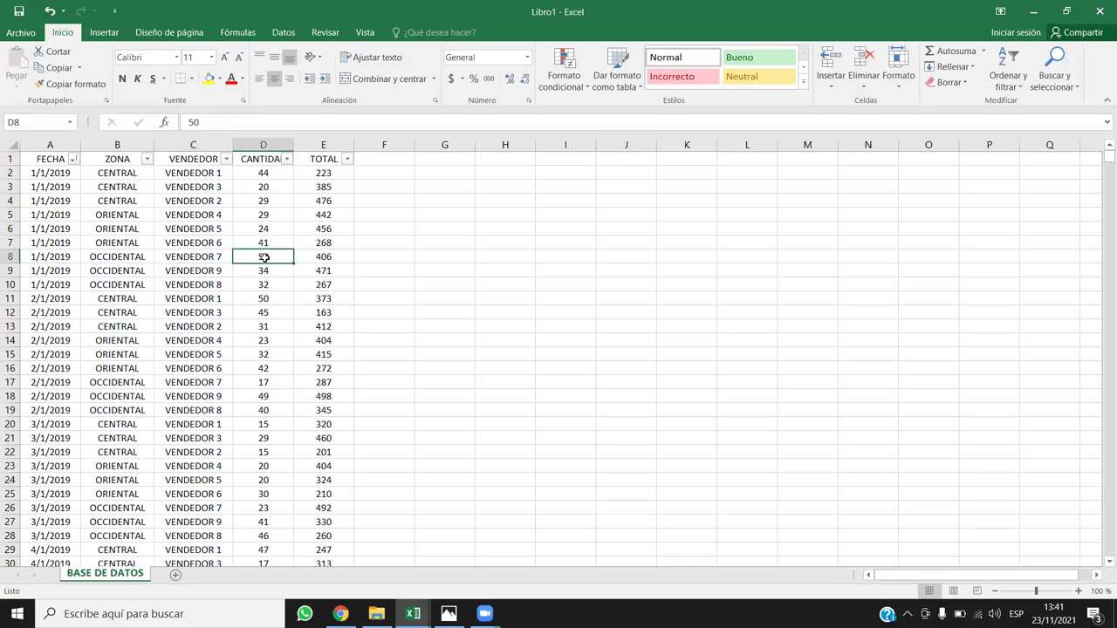
pyautogui.hotkey('ctrl', 'Down')
pyautogui.press('Up')
pyautogui.hotkey('ctrl', 'Up')
pyautogui.hotkey('ctrl', 'Down')
pyautogui.press('Left')
pyautogui.press('Left')
pyautogui.press('Left')
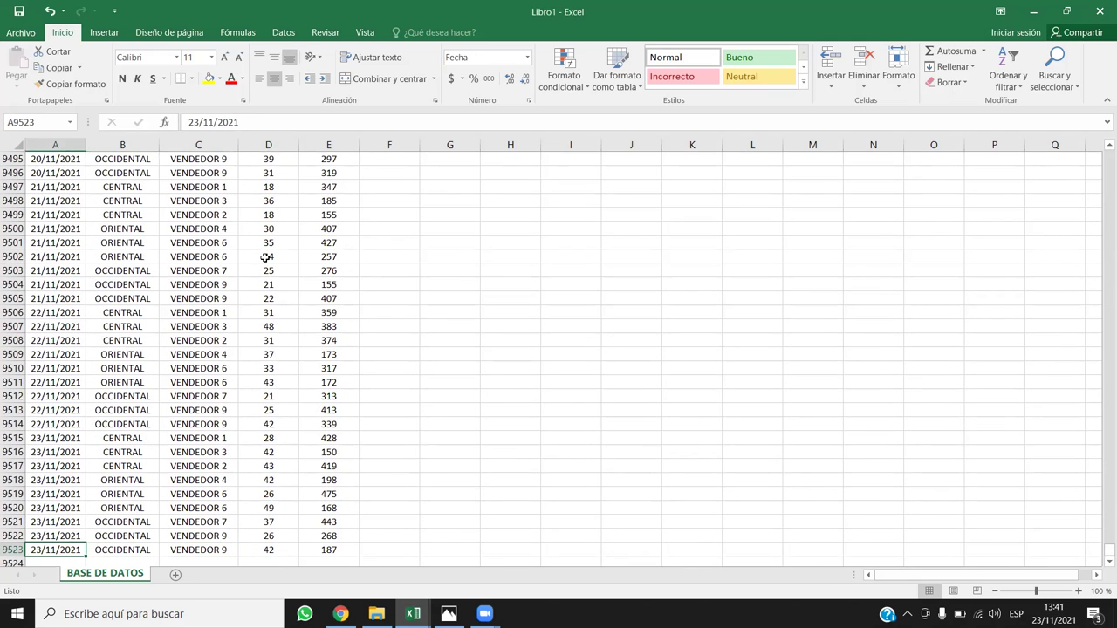
pyautogui.hotkey('ctrl', 'Up')
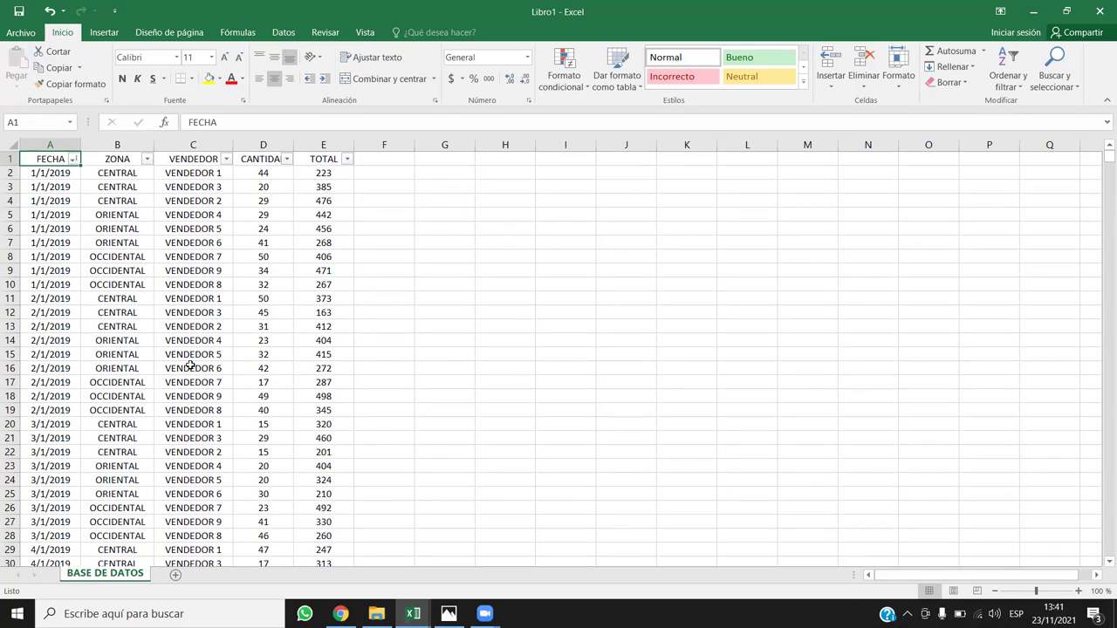
# Filter the FECHA column to show only diciembre of 2020.
pyautogui.click(72, 161)
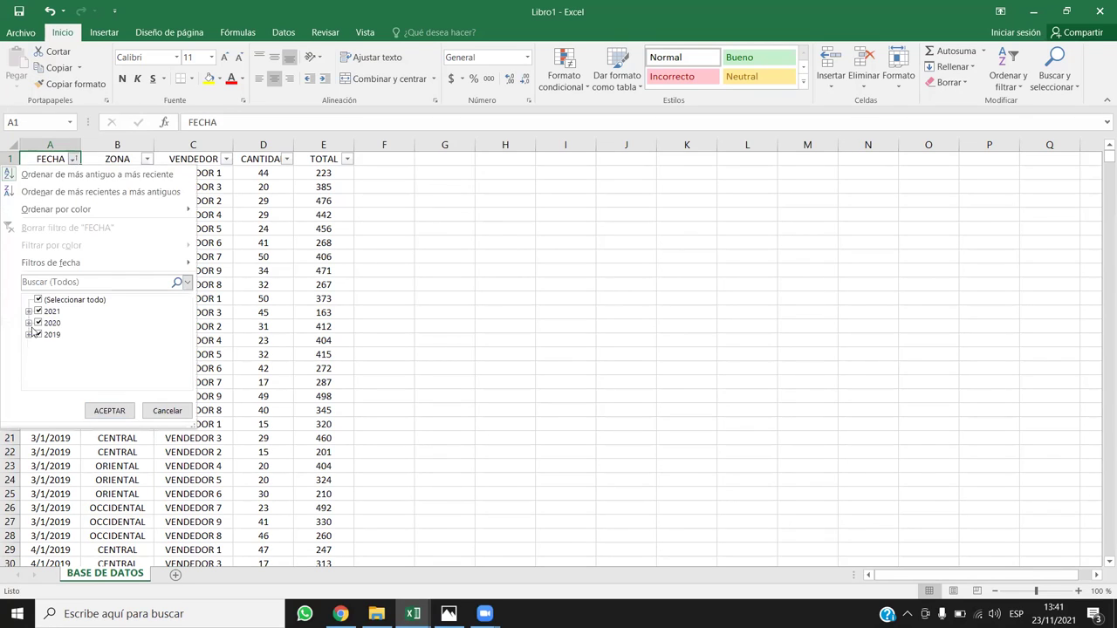
pyautogui.click(38, 301)
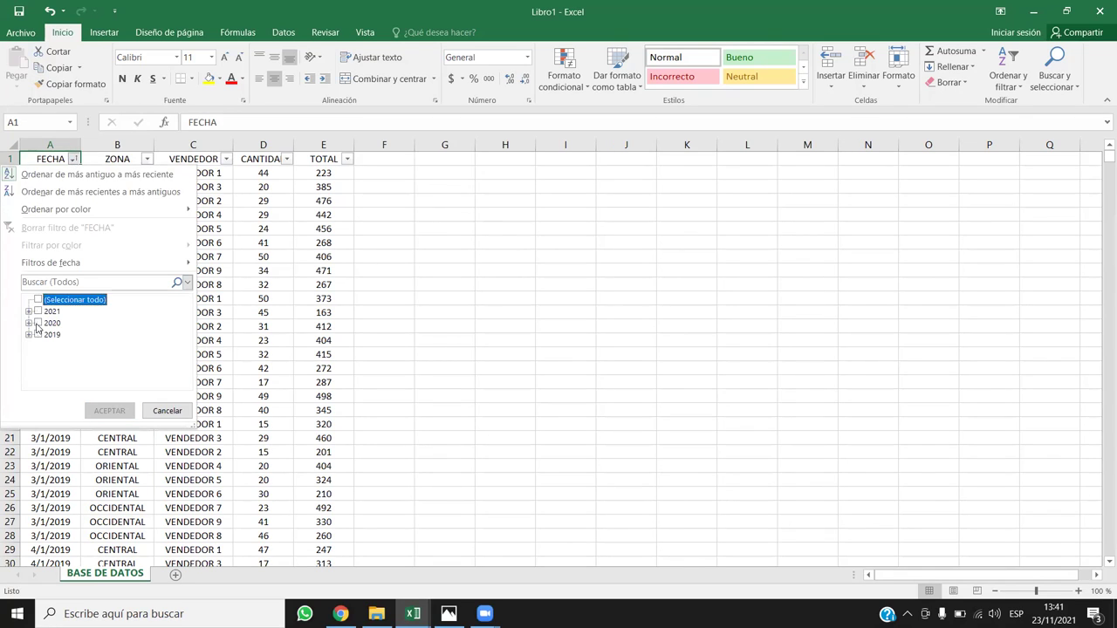
pyautogui.click(37, 322)
pyautogui.click(38, 323)
pyautogui.click(29, 323)
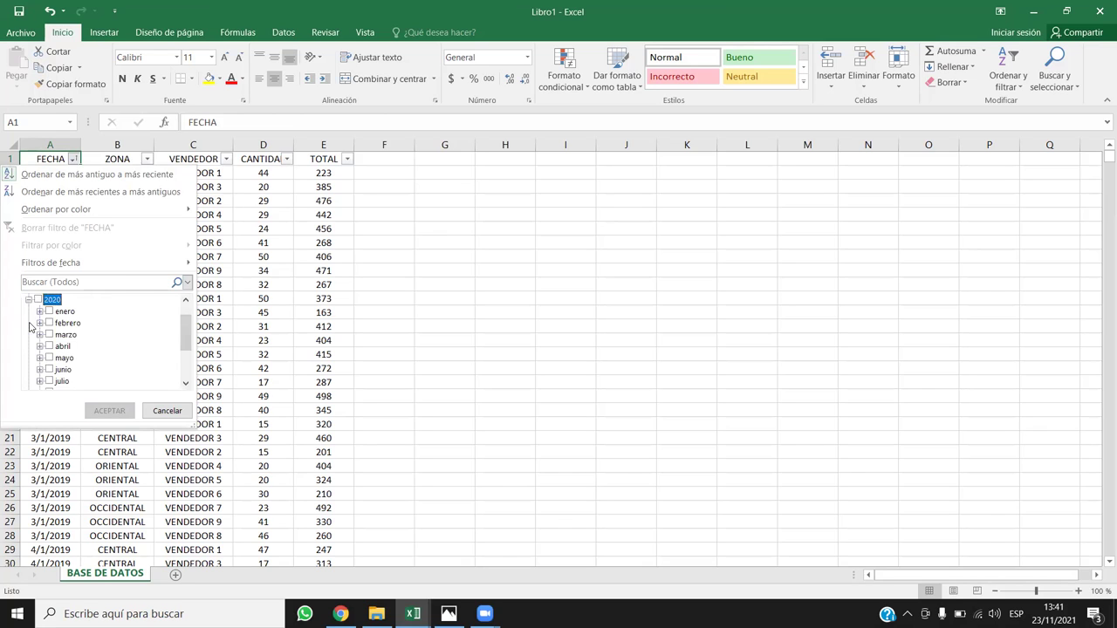
pyautogui.scroll(-1, 53, 312)
pyautogui.scroll(-1, 49, 383)
pyautogui.click(49, 370)
pyautogui.scroll(1, 90, 354)
pyautogui.scroll(1, 89, 352)
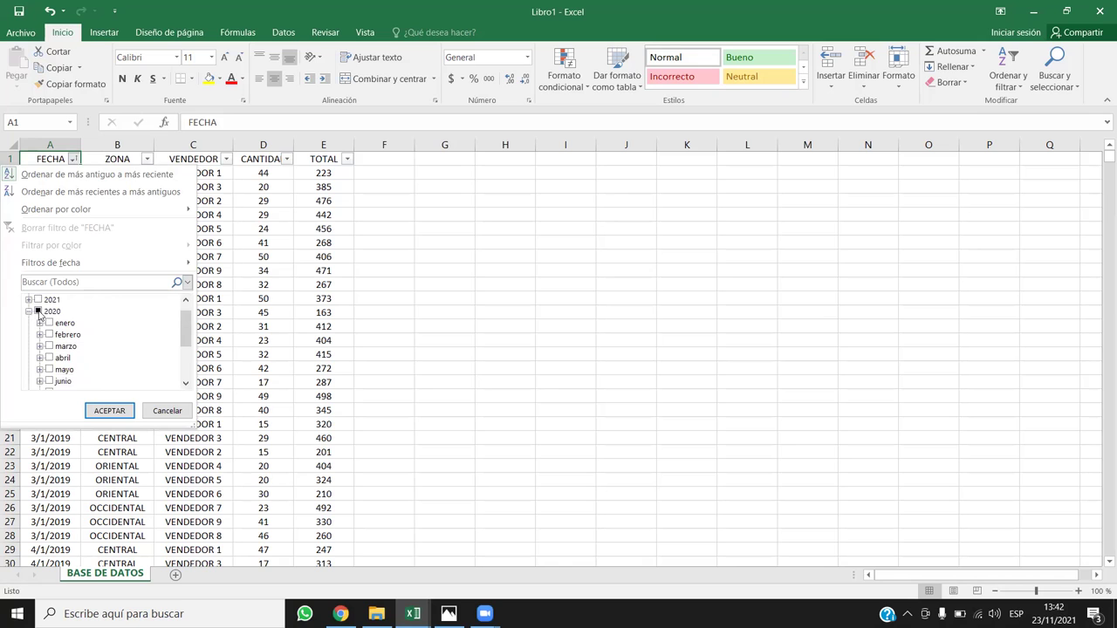
pyautogui.scroll(-2, 81, 340)
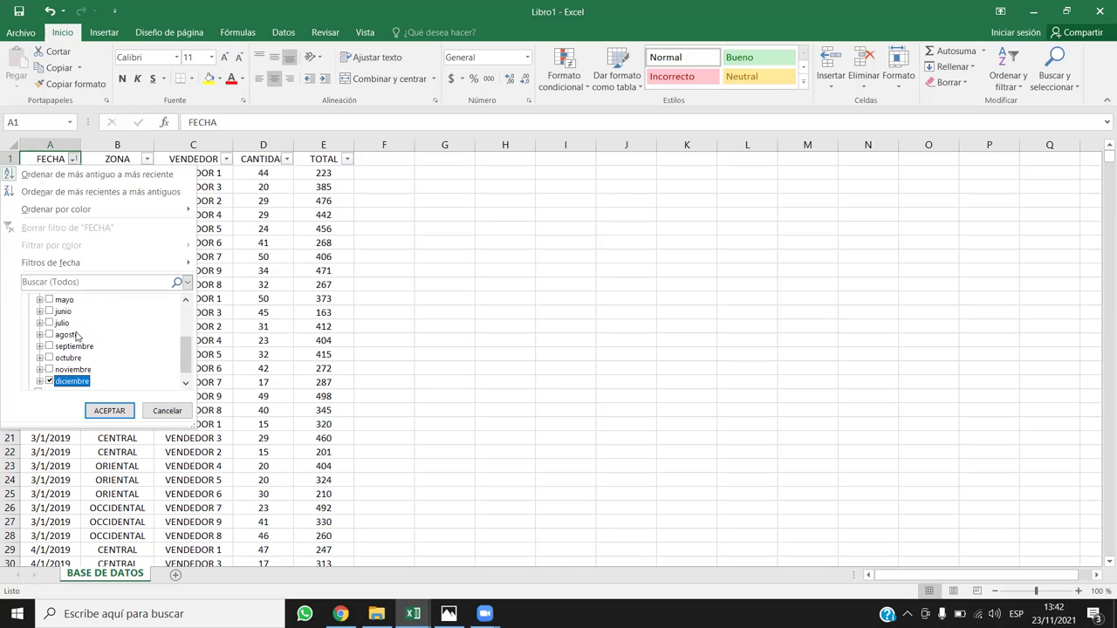
pyautogui.click(110, 411)
# Filter the ZONA column to show only CENTRAL.
pyautogui.click(152, 160)
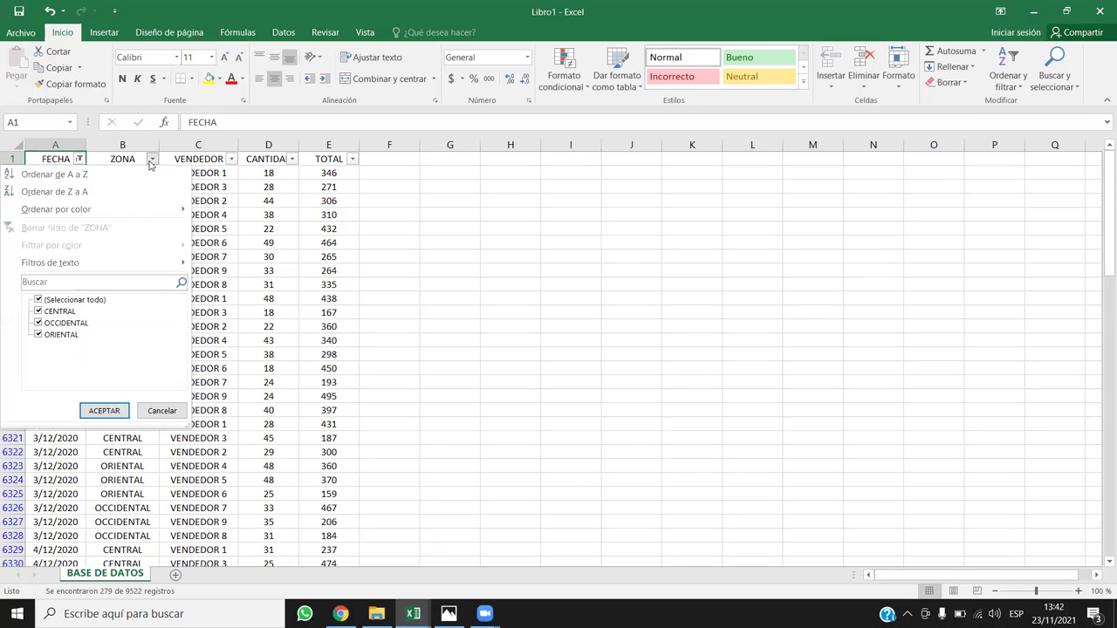
pyautogui.click(38, 300)
pyautogui.click(39, 311)
pyautogui.click(104, 411)
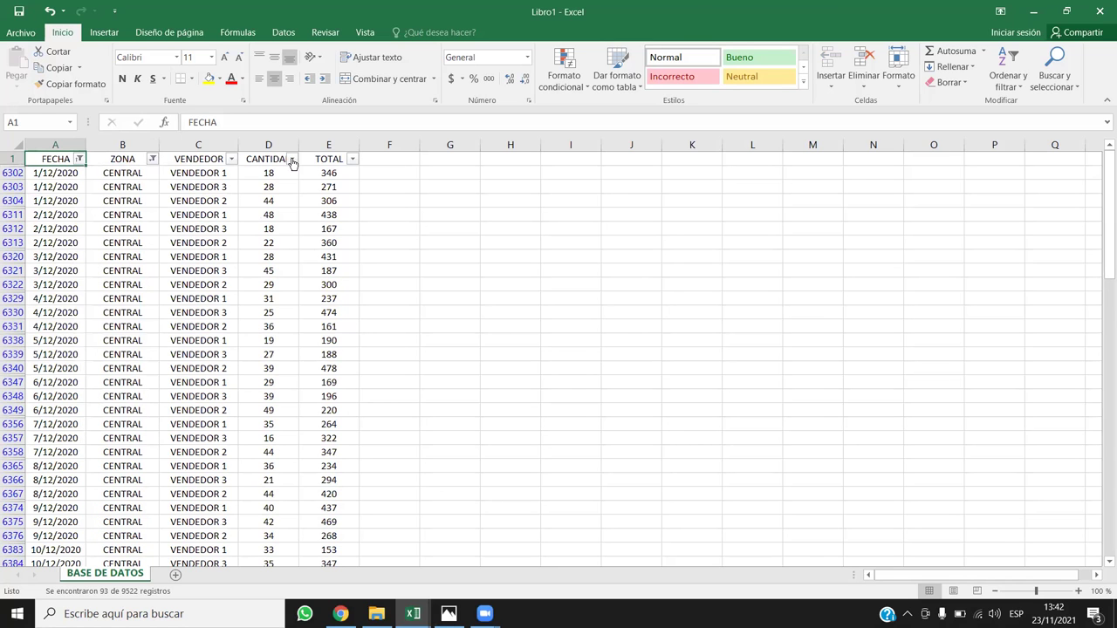
# Check the first and last records of the filtered list in the VENDEDOR column.
pyautogui.click(223, 229)
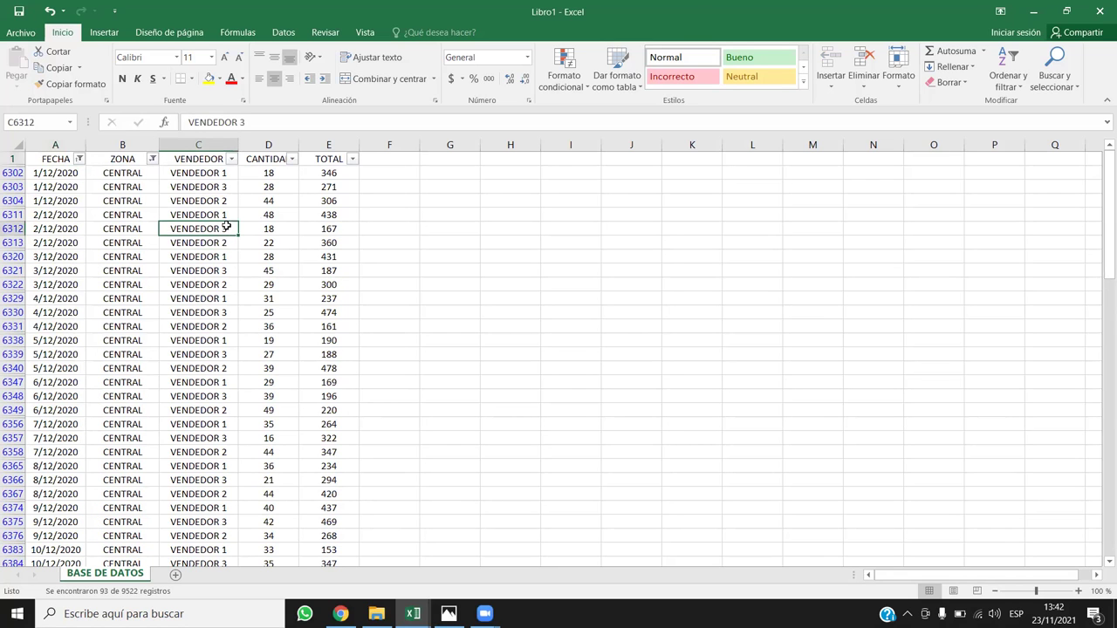
pyautogui.hotkey('ctrl', 'Down')
pyautogui.hotkey('ctrl', 'Up')
pyautogui.press('Down')
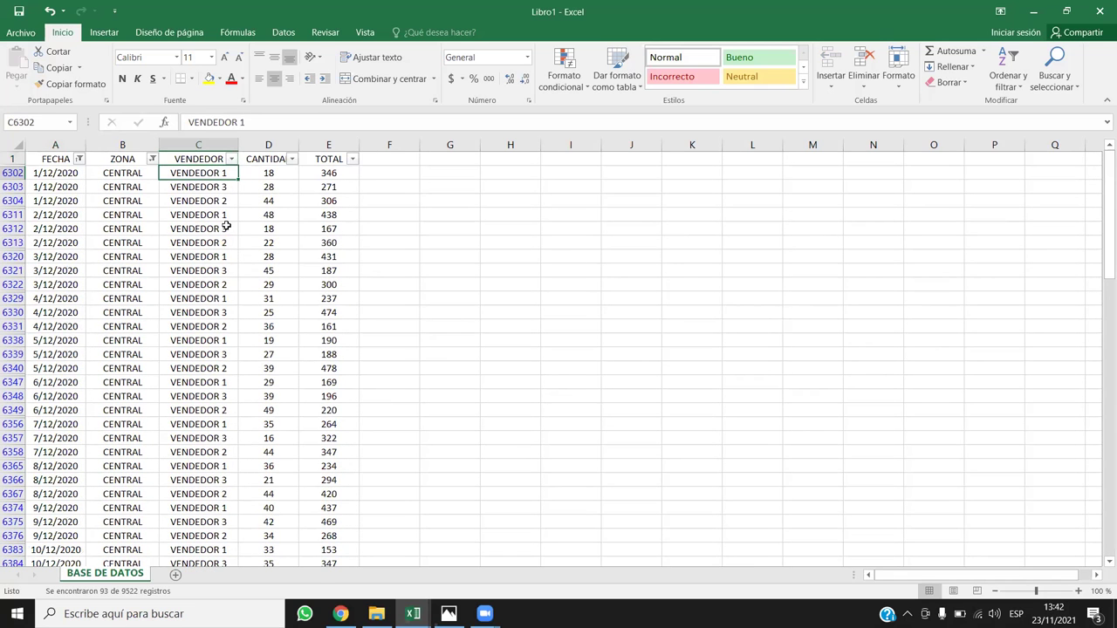
pyautogui.hotkey('ctrl', 'Down')
pyautogui.hotkey('ctrl', 'Up')
pyautogui.hotkey('ctrl', 'Down')
# Select all filtered CANTIDAD values, from the first record to the last, to read their sum.
pyautogui.press('Right')
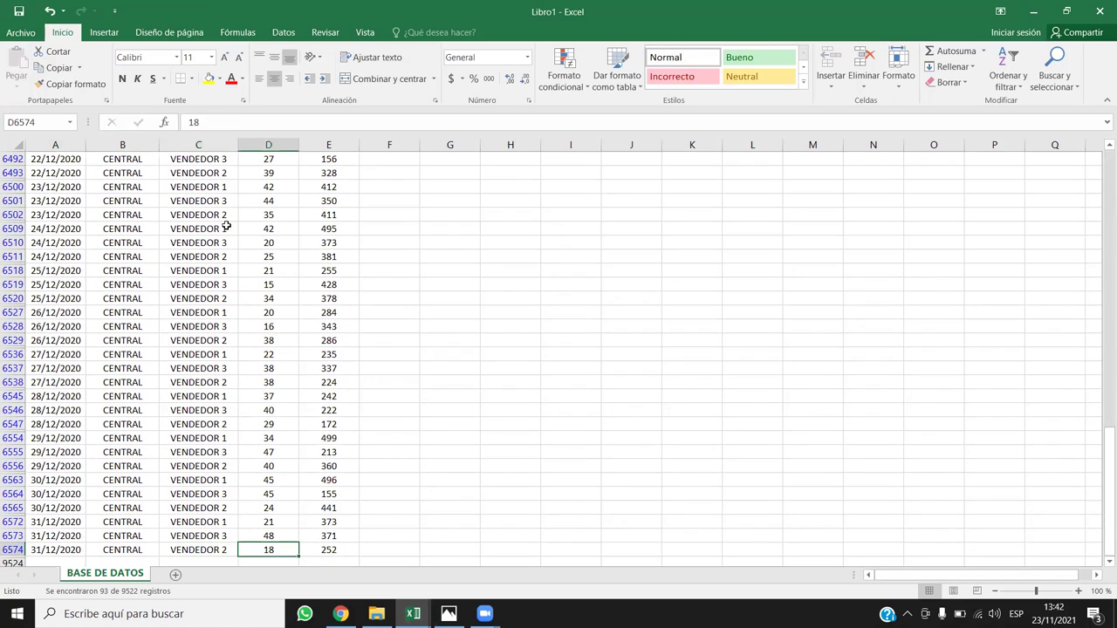
pyautogui.hotkey('ctrl', 'shift', 'Up')
pyautogui.hotkey('ctrl', 'shift', 'Down')
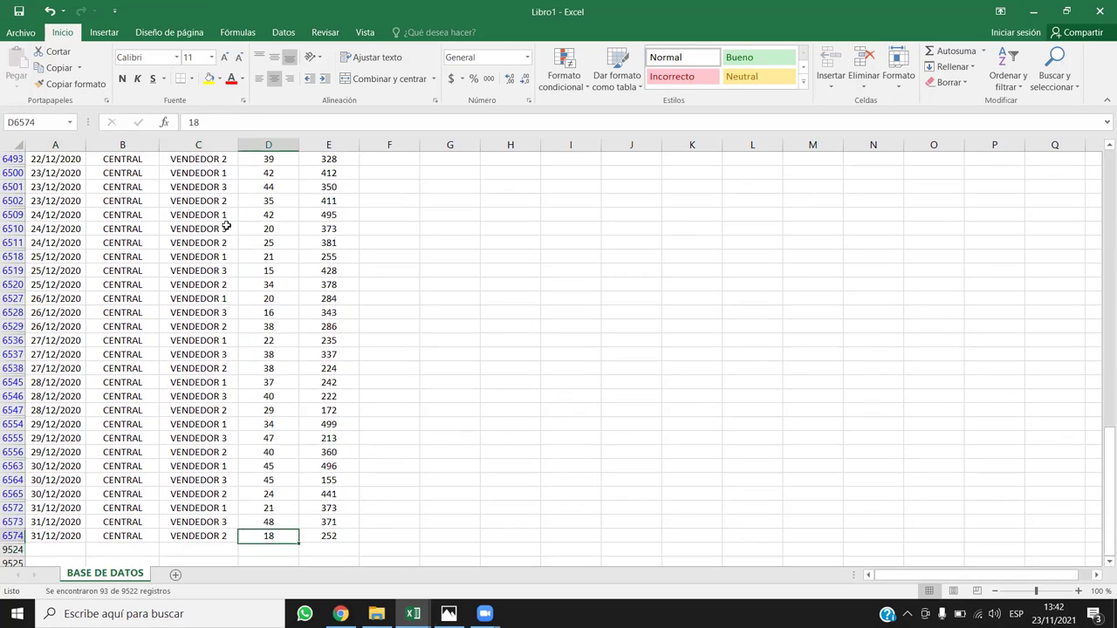
pyautogui.hotkey('ctrl', 'Up')
pyautogui.press('Down')
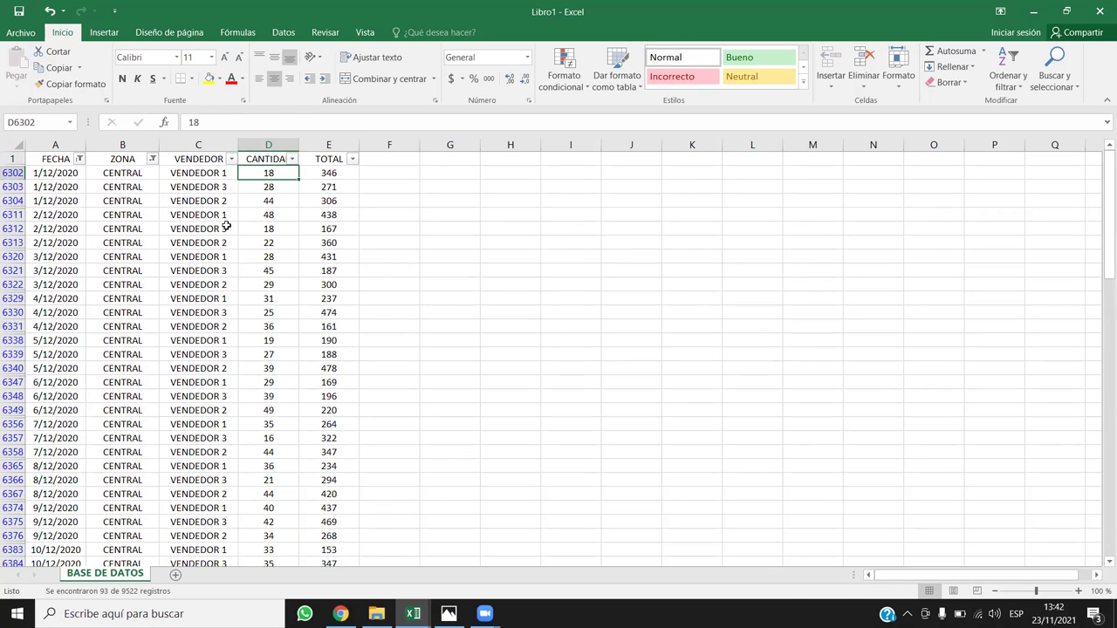
pyautogui.hotkey('ctrl', 'shift', 'Down')
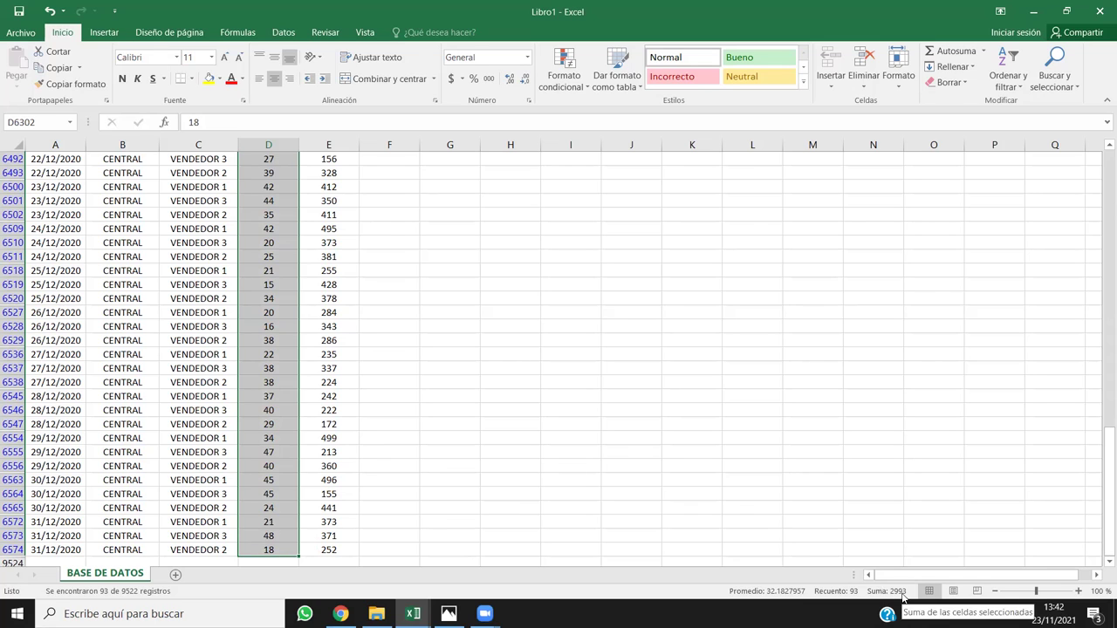
# Select all filtered TOTAL values to read their sum, and release the selection.
pyautogui.click(349, 550)
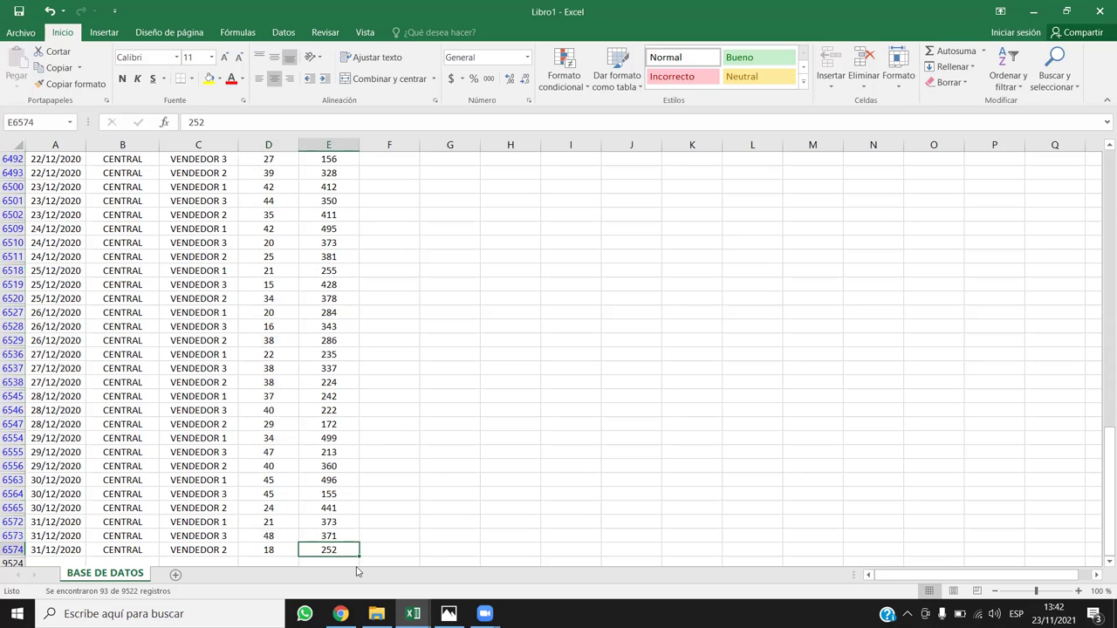
pyautogui.hotkey('ctrl', 'shift', 'Up')
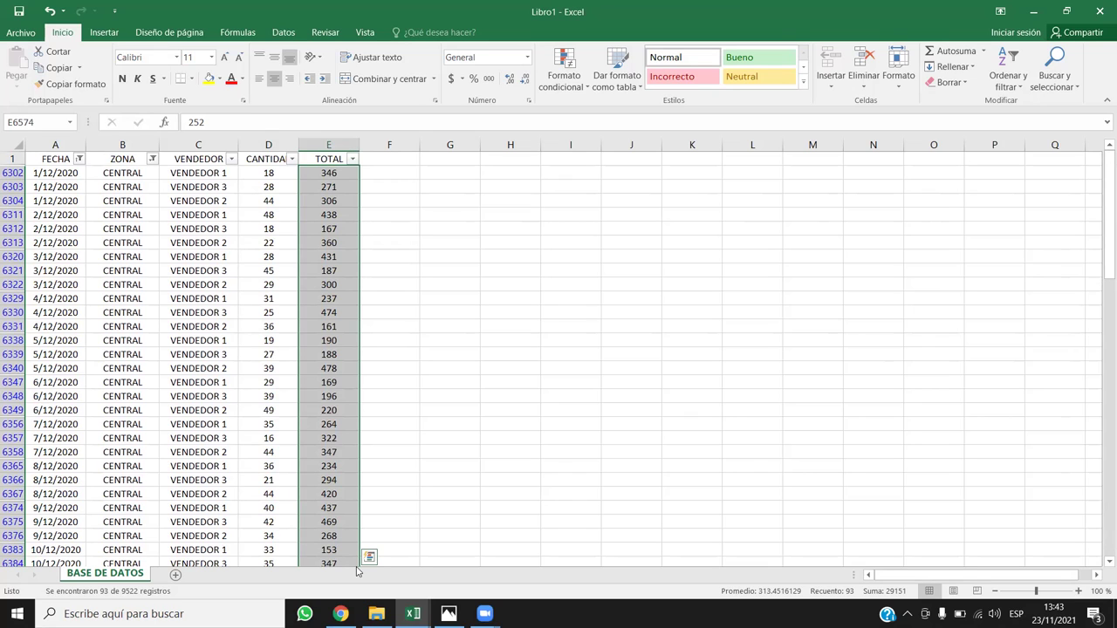
pyautogui.click(289, 342)
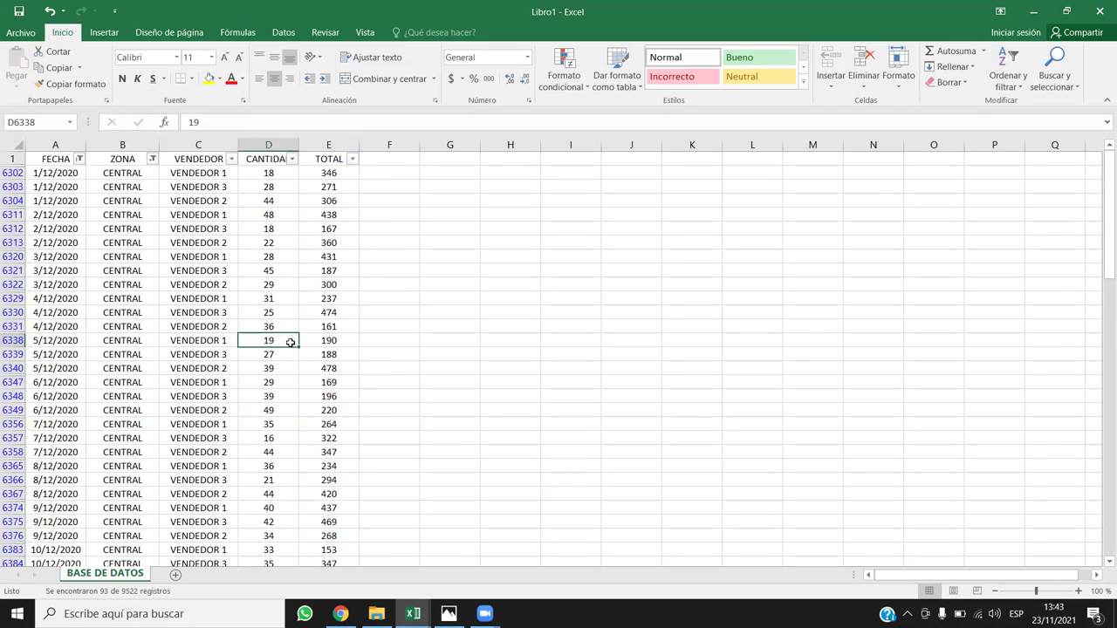
# Examine the row numbers of the first filtered records dated 1/12/2020 onwards.
pyautogui.moveTo(12, 172); pyautogui.dragTo(12, 424)
pyautogui.click(194, 314)
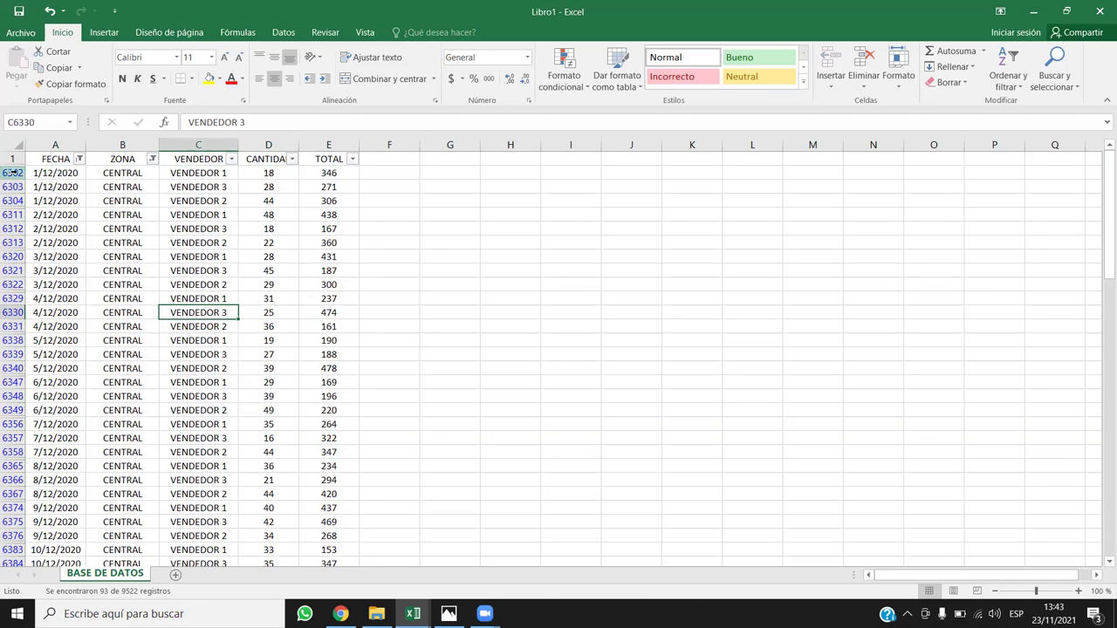
pyautogui.click(12, 173)
pyautogui.click(12, 187)
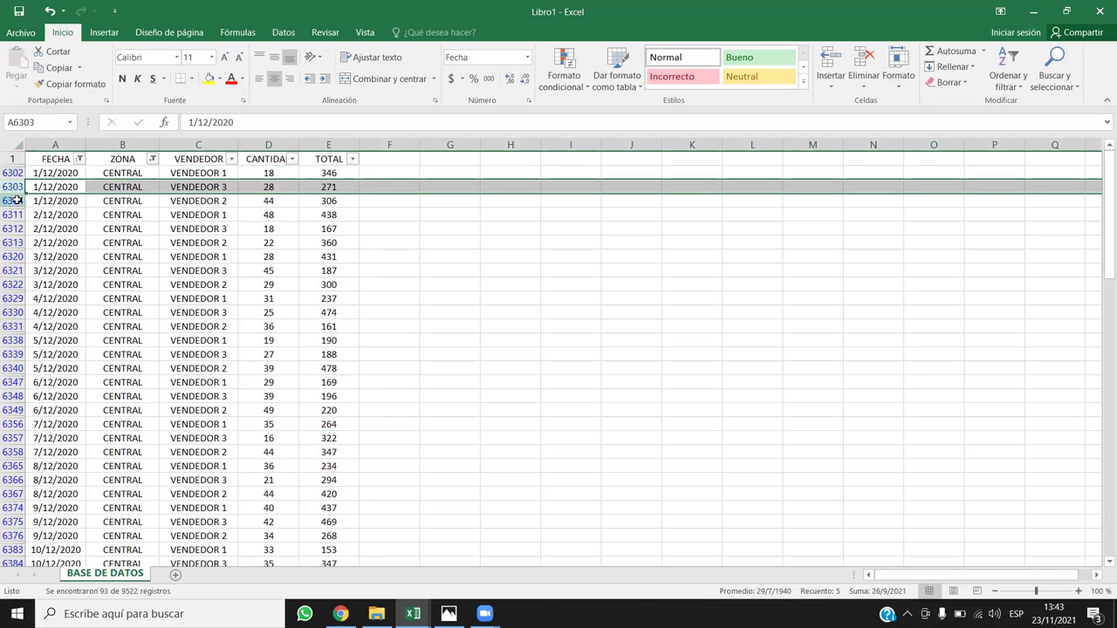
pyautogui.click(12, 200)
pyautogui.click(91, 228)
# Examine the row numbers of the filtered records dated between 17/12/2020 and 21/12/2020.
pyautogui.scroll(-13, 70, 376)
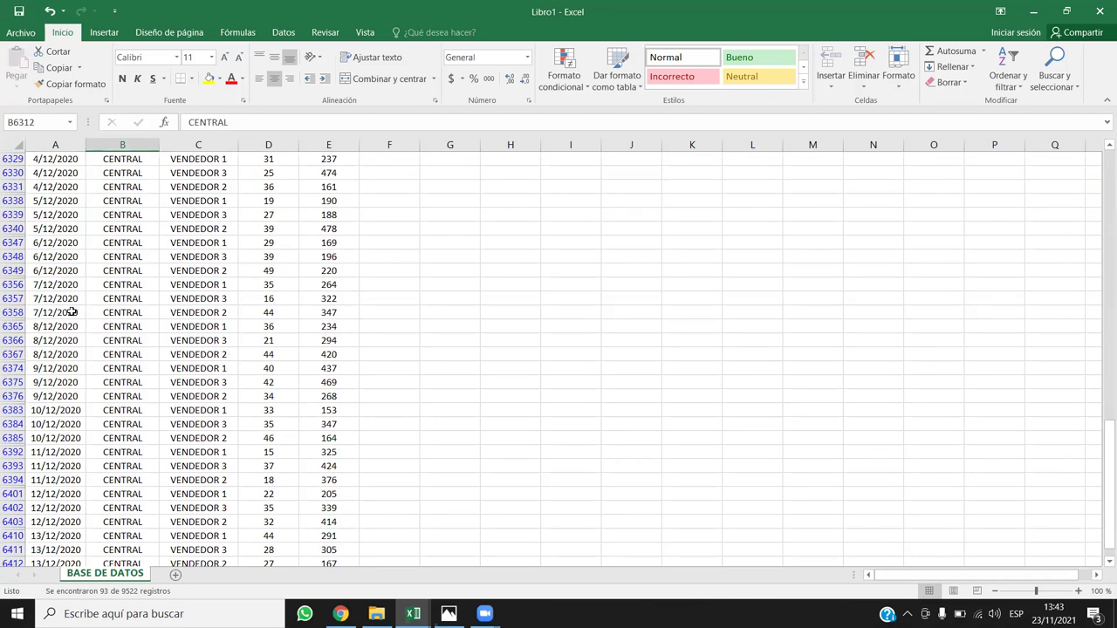
pyautogui.scroll(3, 67, 384)
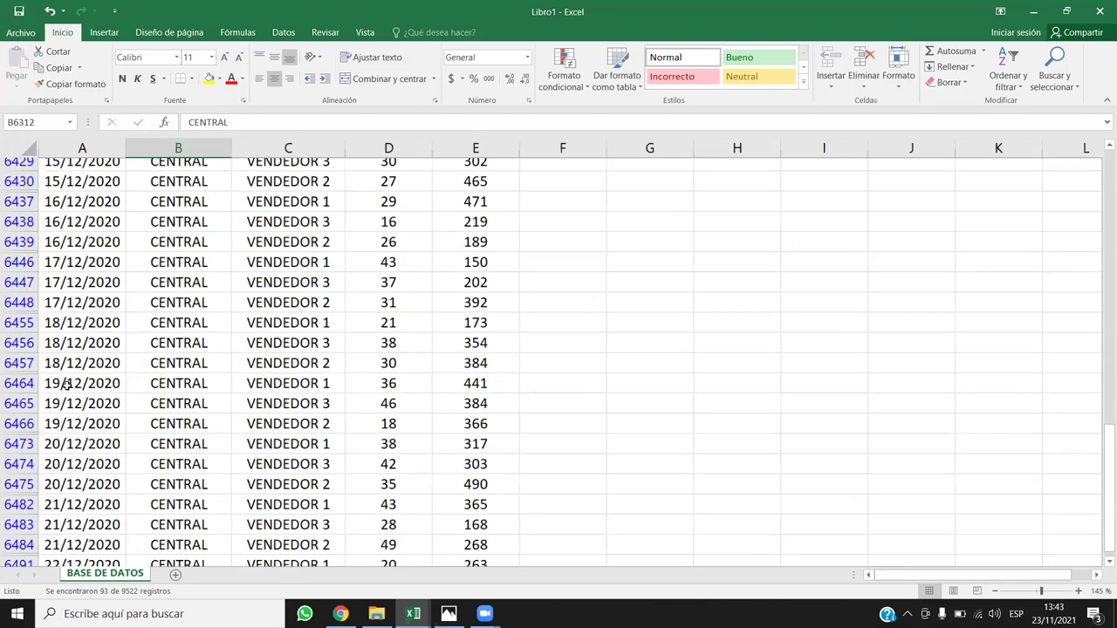
pyautogui.click(17, 330)
pyautogui.click(17, 310)
pyautogui.click(19, 333)
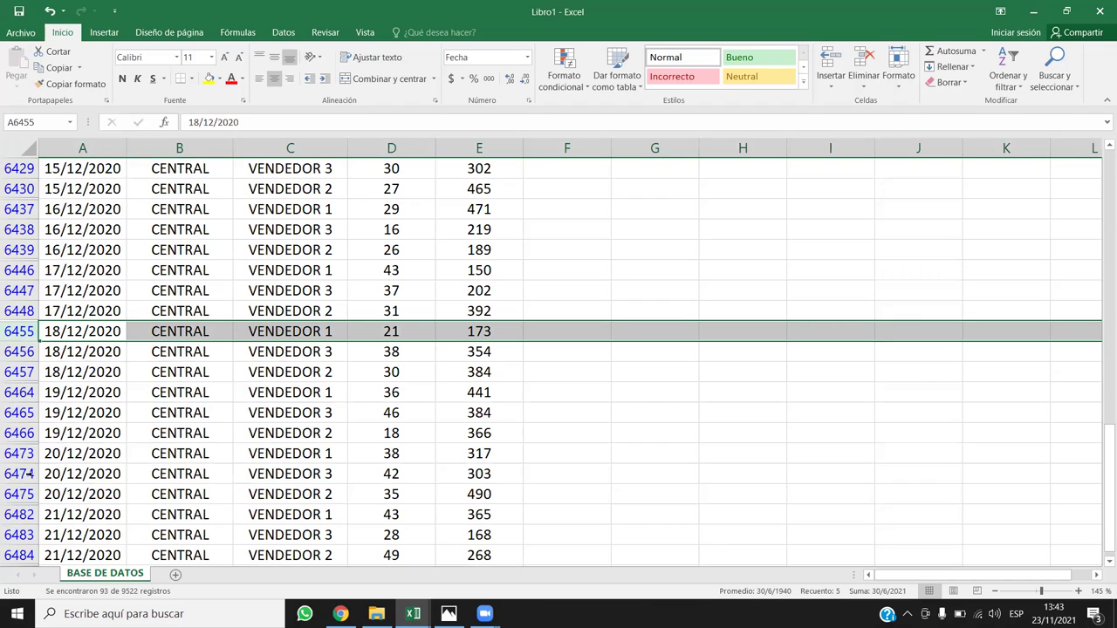
pyautogui.click(21, 453)
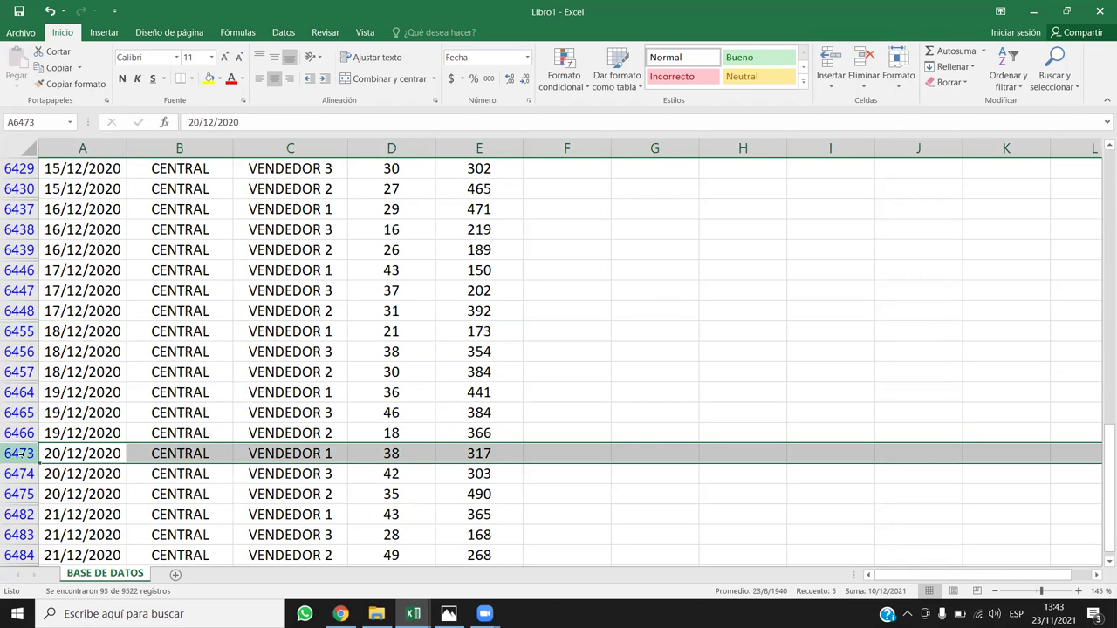
pyautogui.click(34, 478)
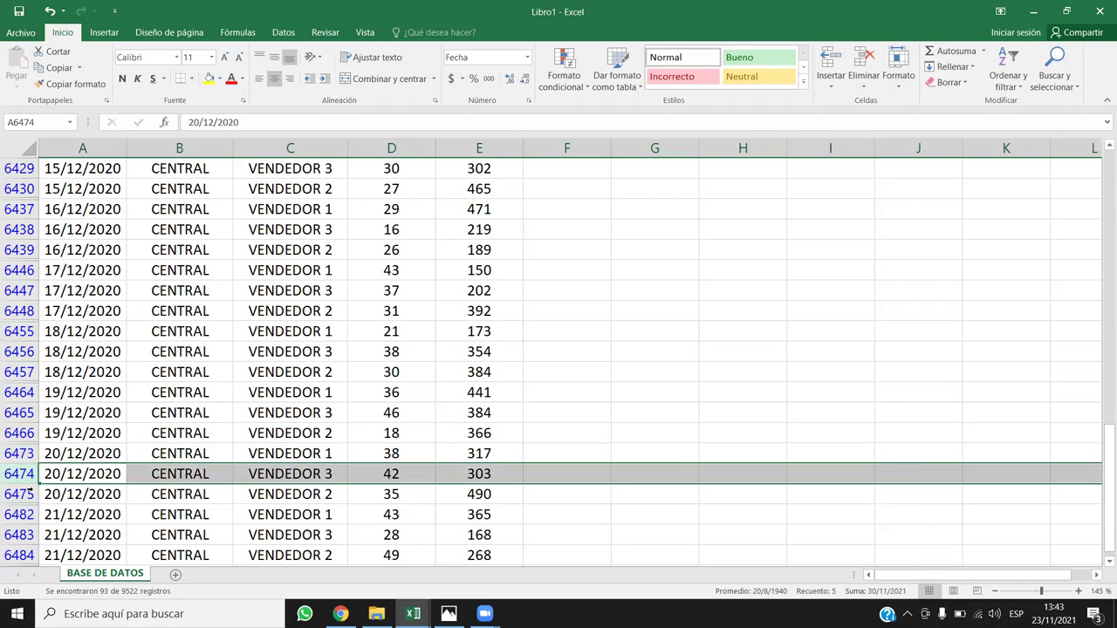
pyautogui.click(21, 494)
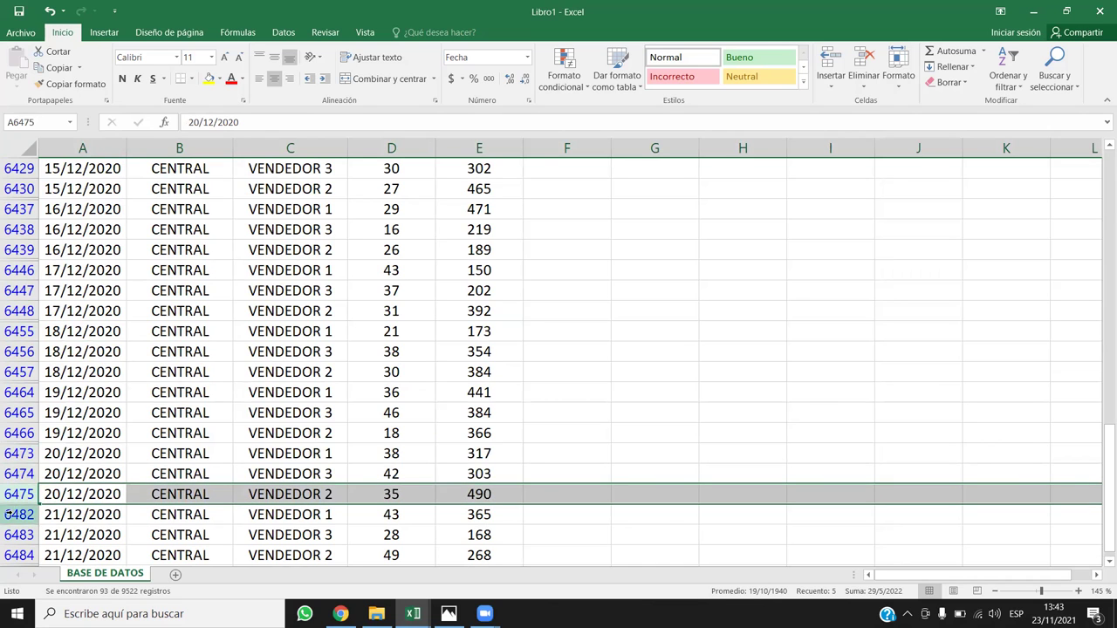
pyautogui.click(33, 515)
# Return to the first filtered record and select the FECHA and ZONA columns to point out the filtered fields.
pyautogui.scroll(5, 333, 473)
pyautogui.click(271, 478)
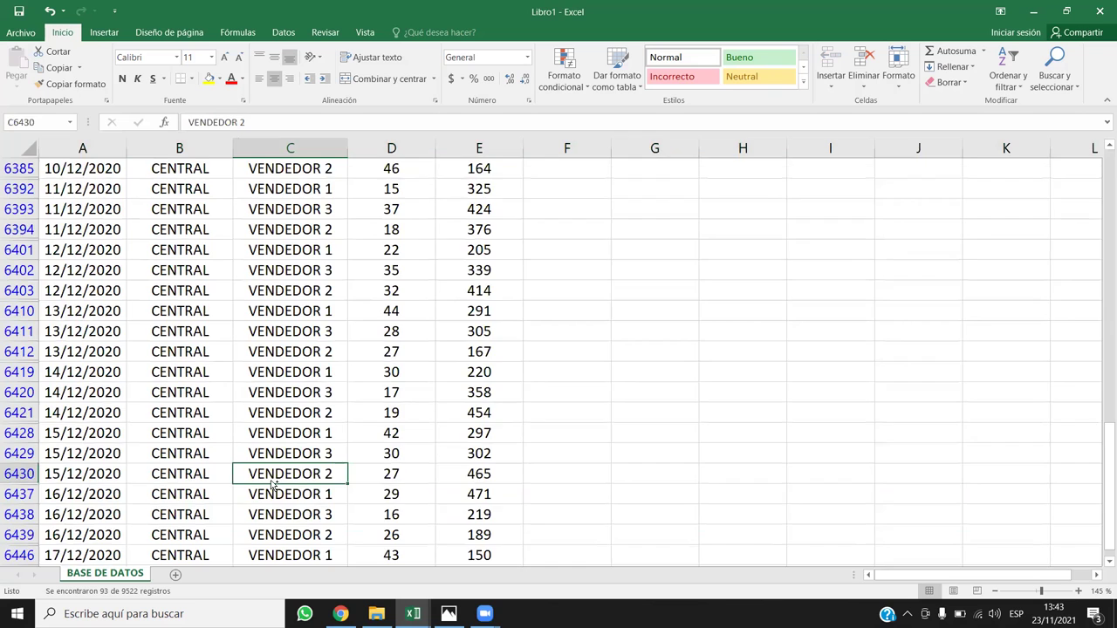
pyautogui.hotkey('ctrl', 'Up')
pyautogui.press('Down')
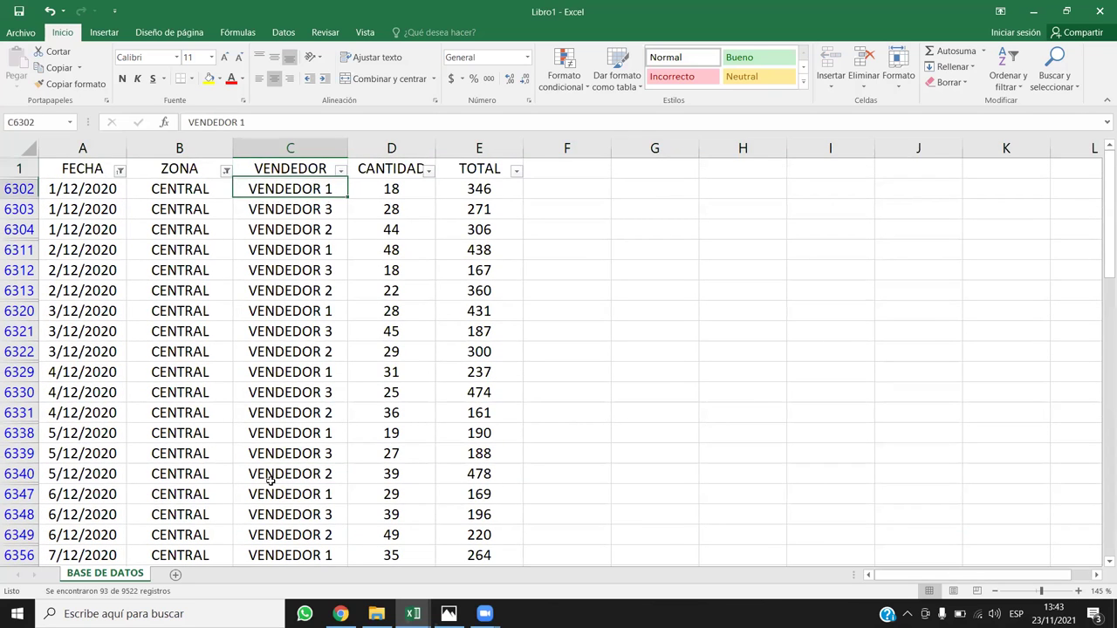
pyautogui.moveTo(98, 170); pyautogui.dragTo(193, 162)
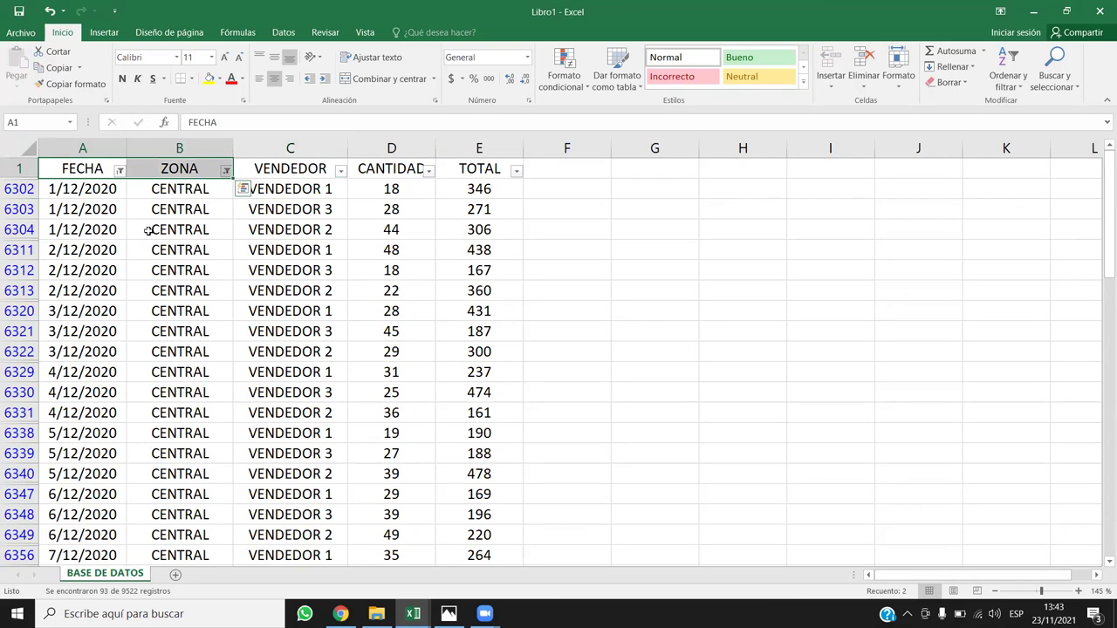
pyautogui.click(111, 149)
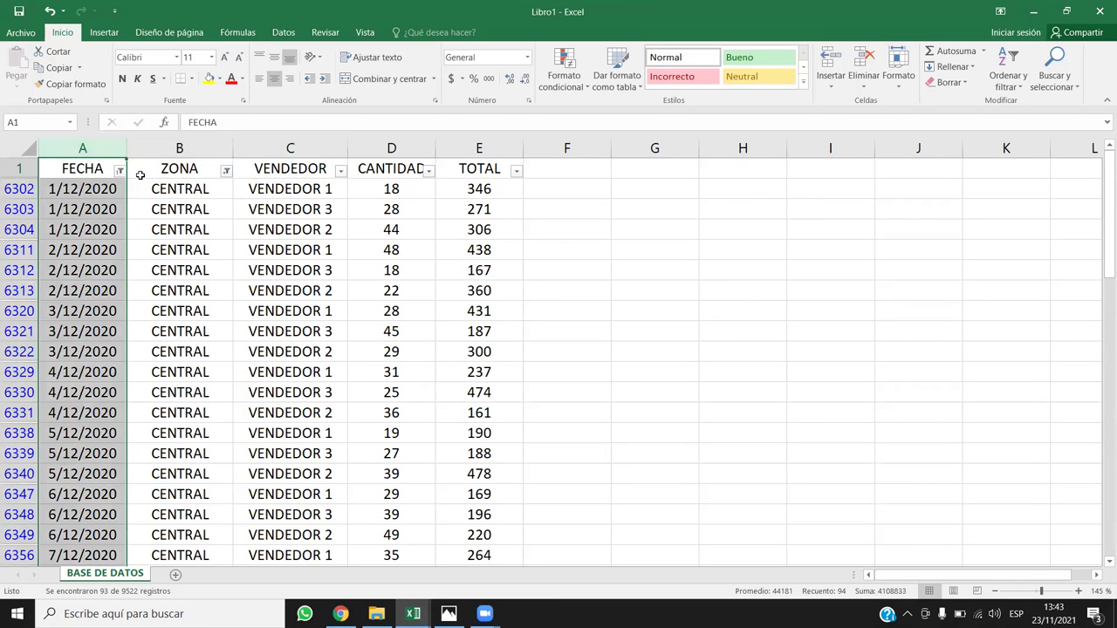
pyautogui.keyDown('shift'); pyautogui.click(167, 148); pyautogui.keyUp('shift')
pyautogui.click(167, 149)
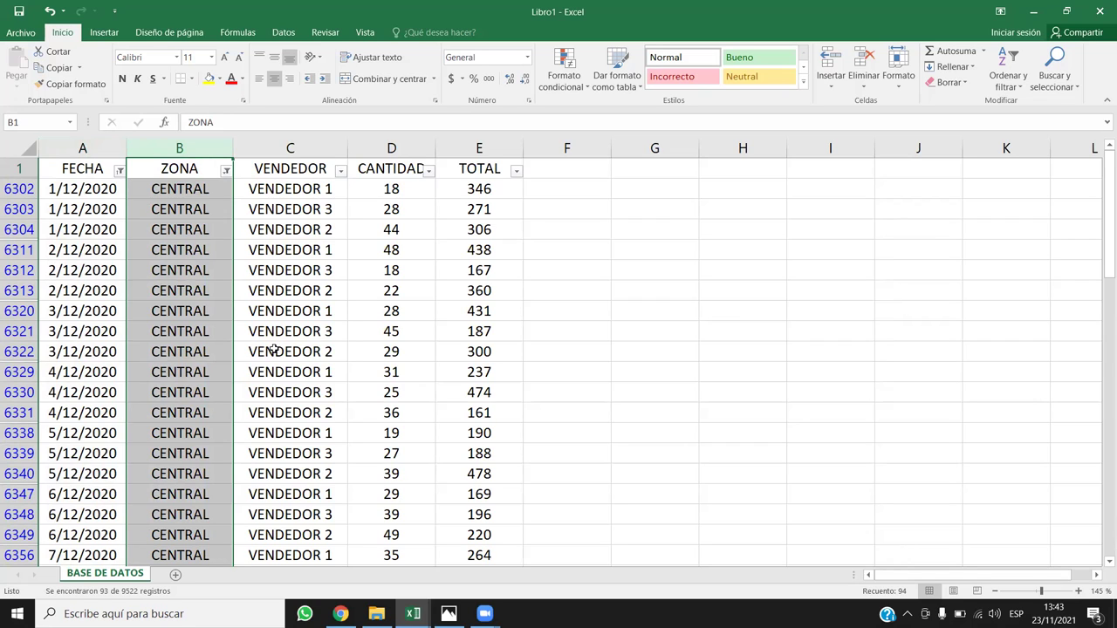
# Filter the VENDEDOR column to show only VENDEDOR 1.
pyautogui.click(341, 172)
pyautogui.click(195, 313)
pyautogui.click(193, 324)
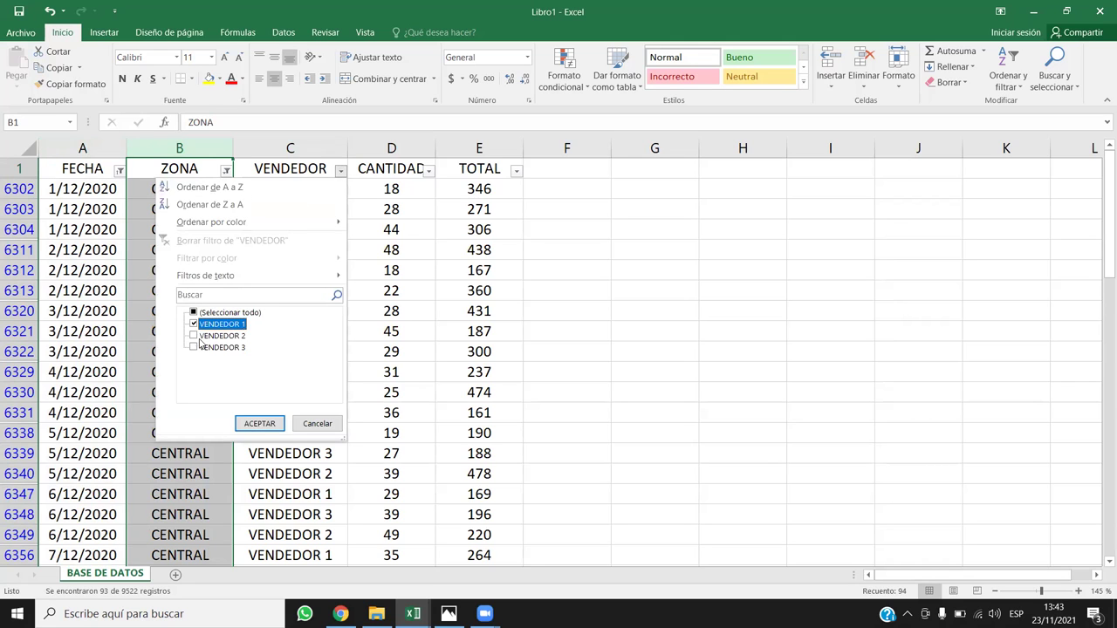
pyautogui.click(259, 423)
# Select all filtered VENDEDOR entries, from the first record to the last, to read their count.
pyautogui.click(307, 354)
pyautogui.hotkey('ctrl', 'Up')
pyautogui.press('Down')
pyautogui.hotkey('ctrl', 'shift', 'Down')
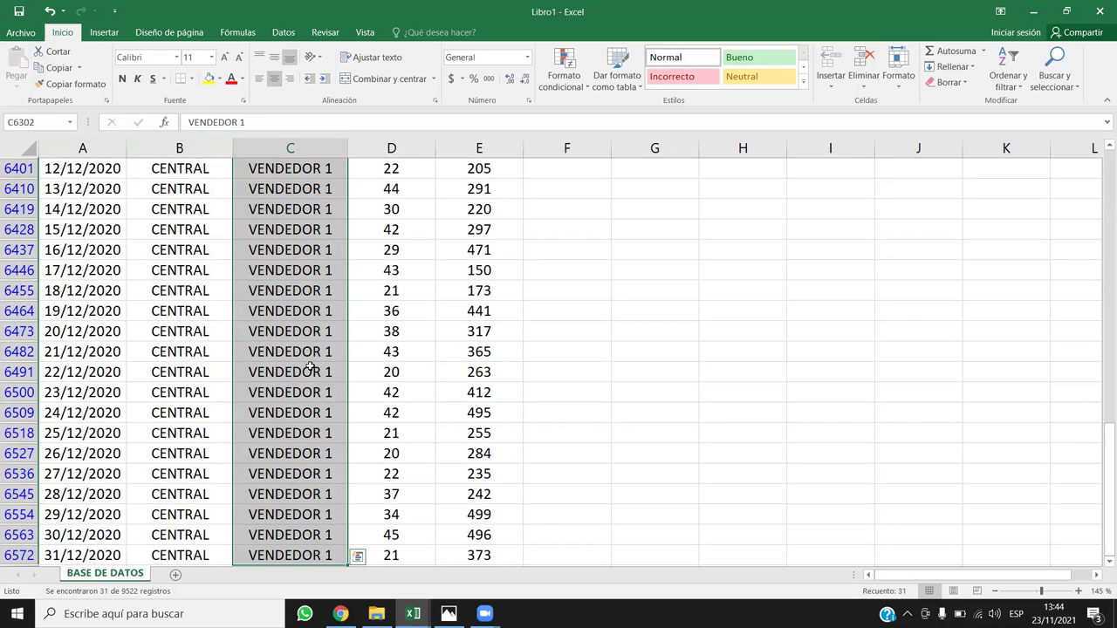
# Select all filtered CANTIDAD values, from the last record up to the first, to read their sum.
pyautogui.click(391, 536)
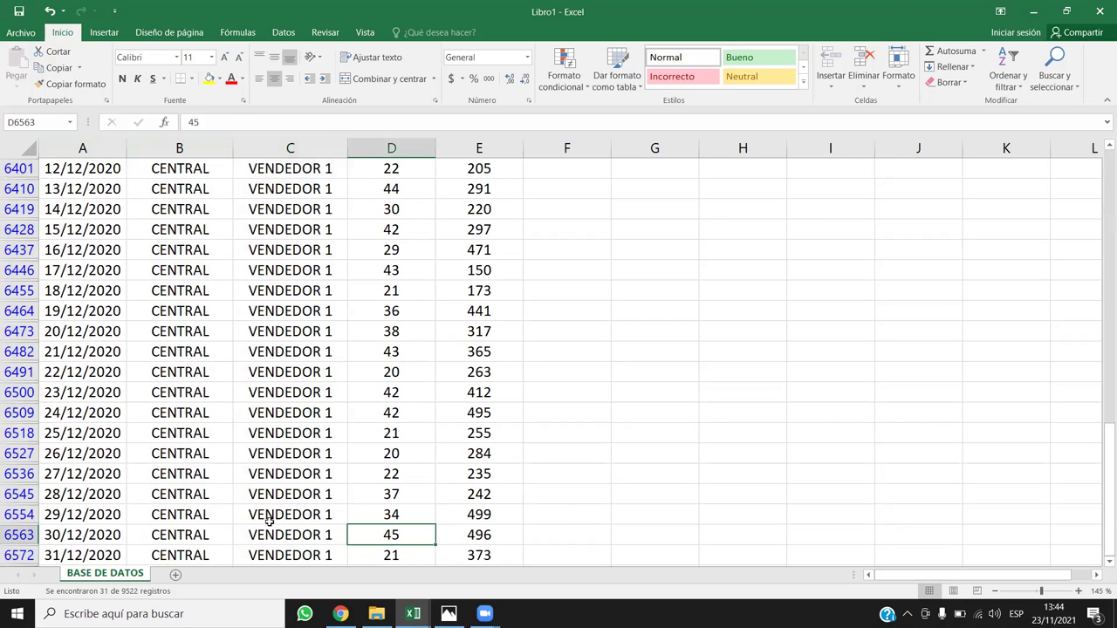
pyautogui.press('Down')
pyautogui.press('Left')
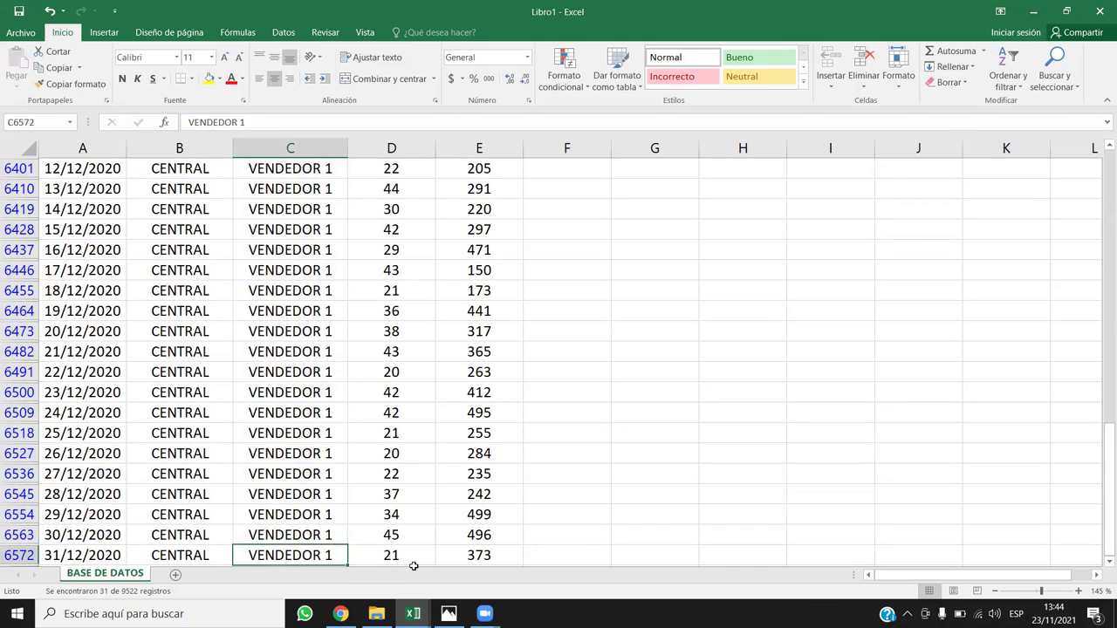
pyautogui.press('Down')
pyautogui.press('Right')
pyautogui.press('Right')
pyautogui.press('Left')
pyautogui.press('Left')
pyautogui.press('Right')
pyautogui.press('Right')
pyautogui.press('Up')
pyautogui.press('Left')
pyautogui.hotkey('ctrl', 'shift', 'Up')
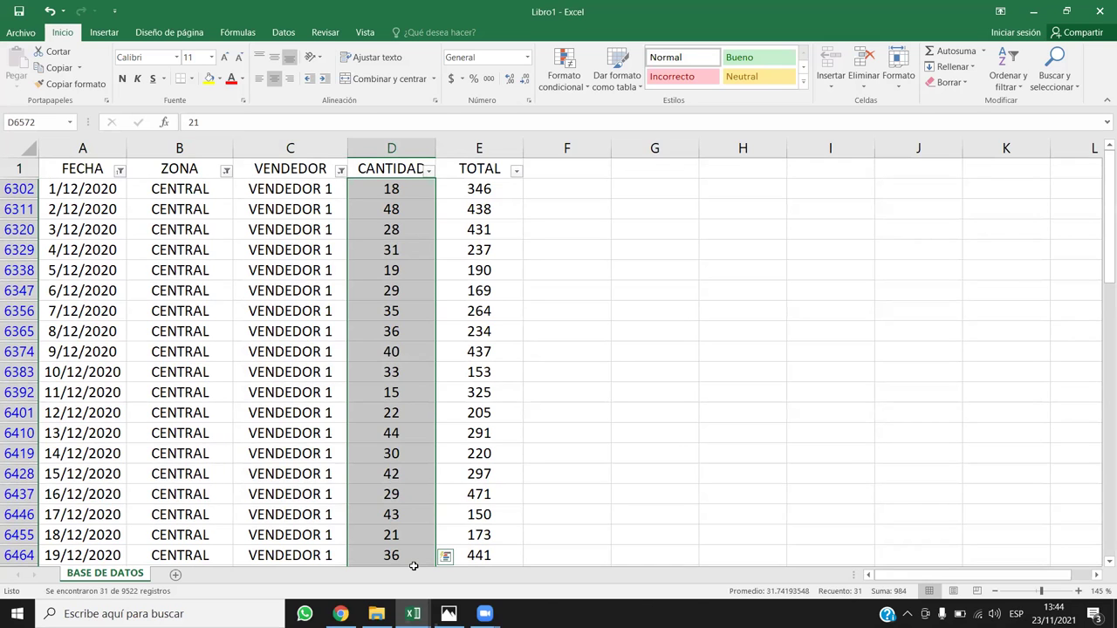
# Select all filtered TOTAL values, from the last record up to the first, to read their sum.
pyautogui.press('Right')
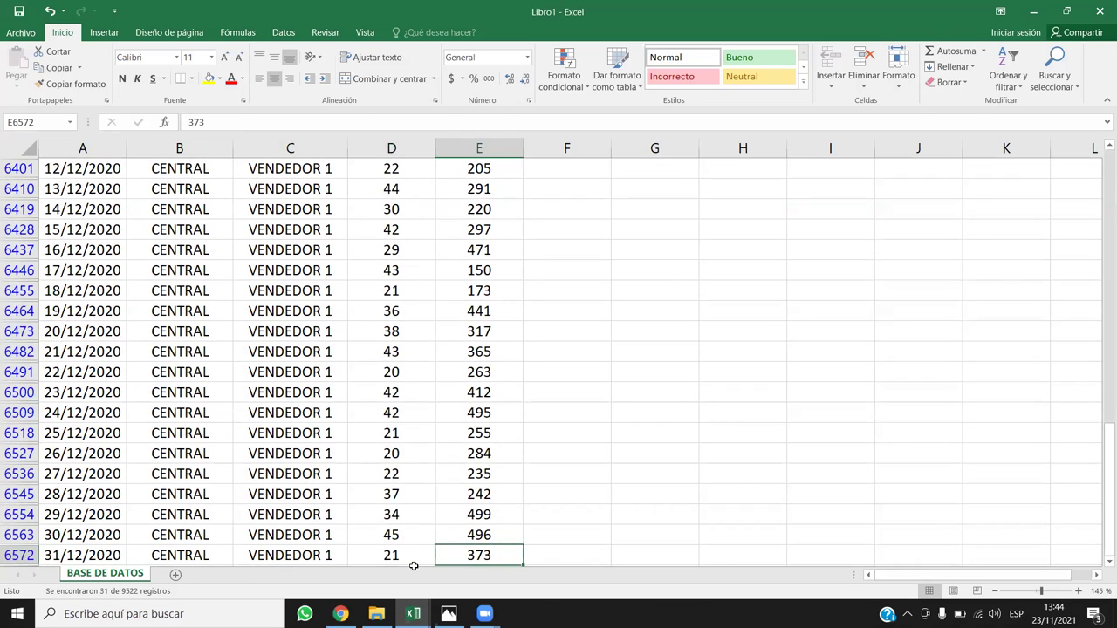
pyautogui.press('Down')
pyautogui.press('Down')
pyautogui.press('Up')
pyautogui.press('Up')
pyautogui.press('Up')
pyautogui.press('Down')
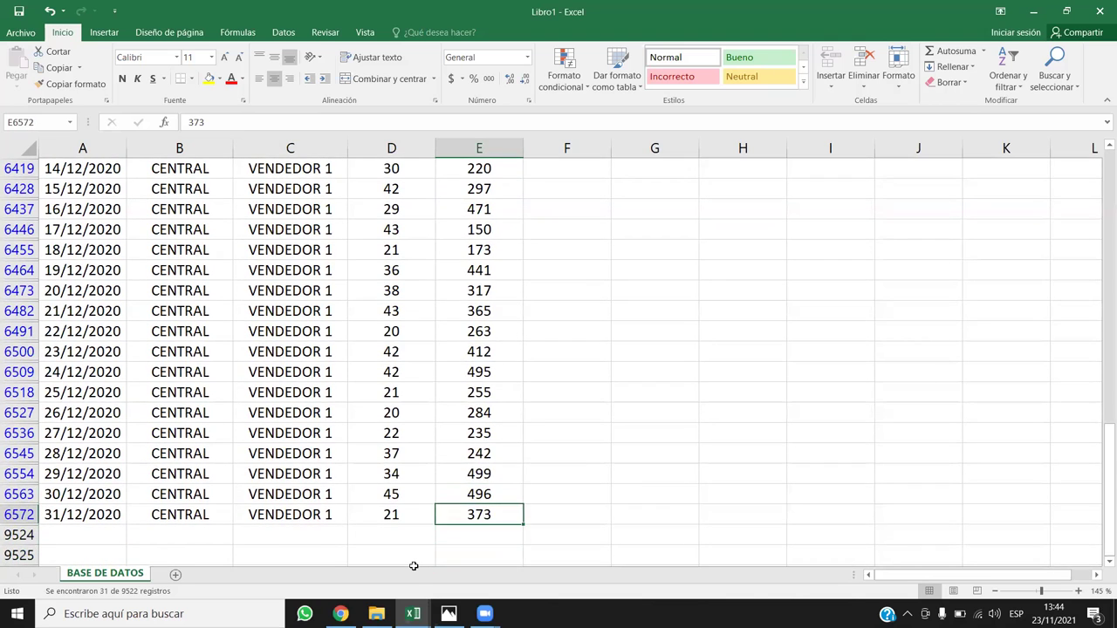
pyautogui.hotkey('ctrl', 'shift', 'Up')
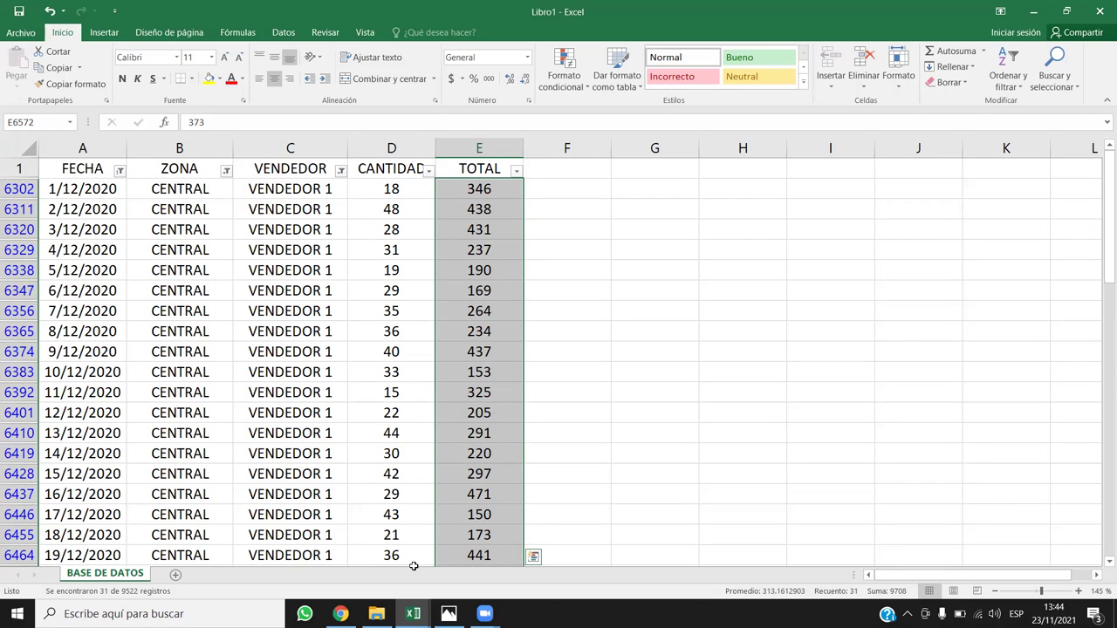
# Check the sellers available in the VENDEDOR filter and clear the filter on the ZONA column.
pyautogui.click(323, 209)
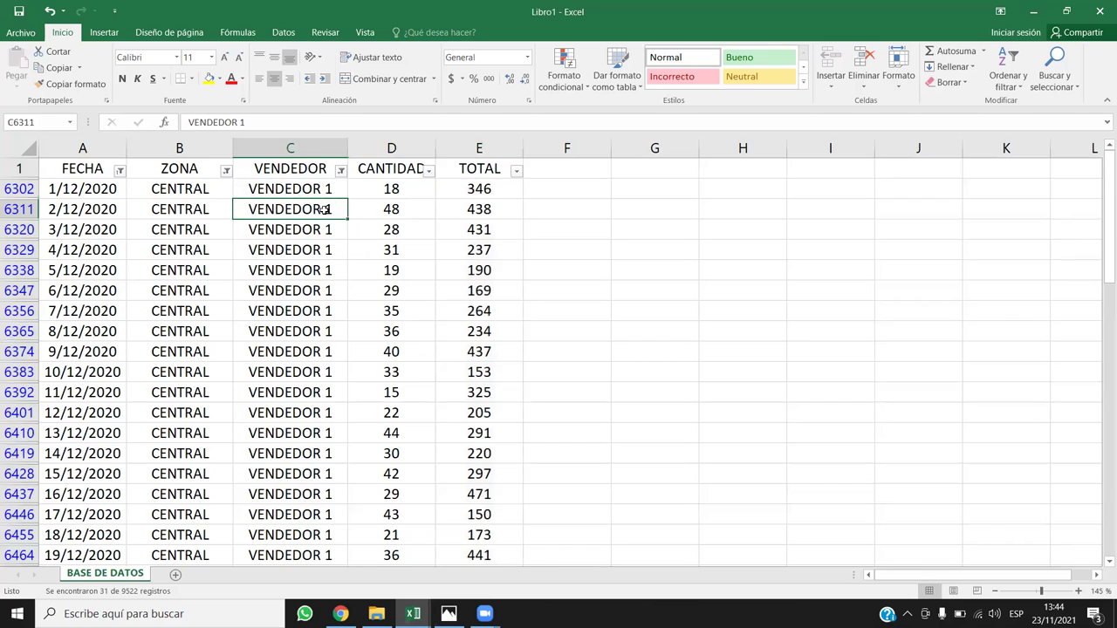
pyautogui.click(340, 169)
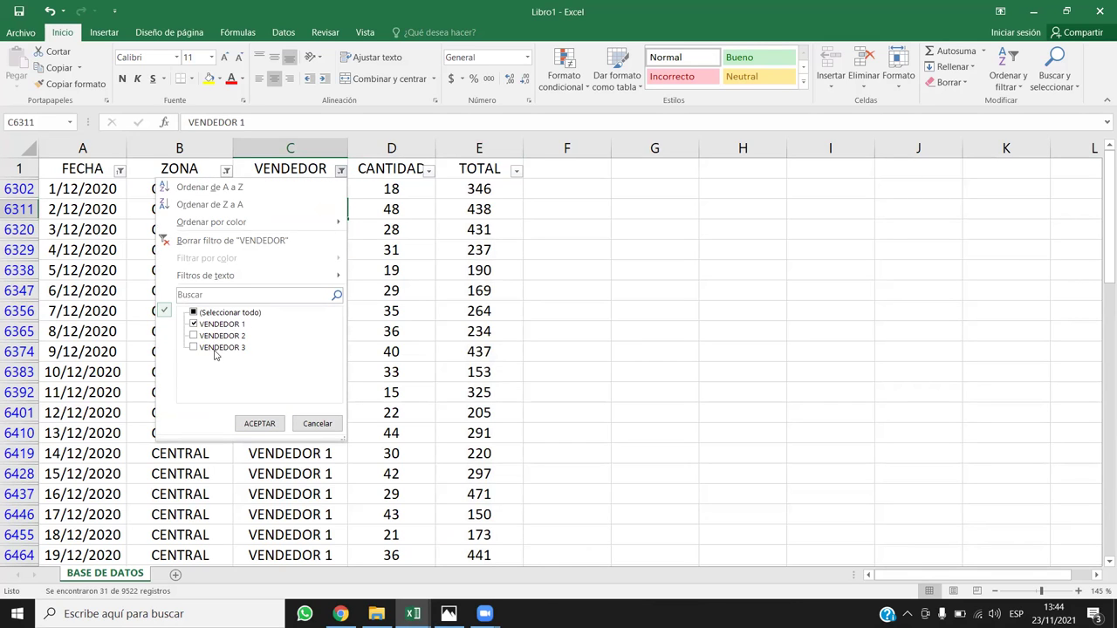
pyautogui.click(347, 336)
pyautogui.click(341, 171)
pyautogui.click(343, 172)
pyautogui.click(226, 171)
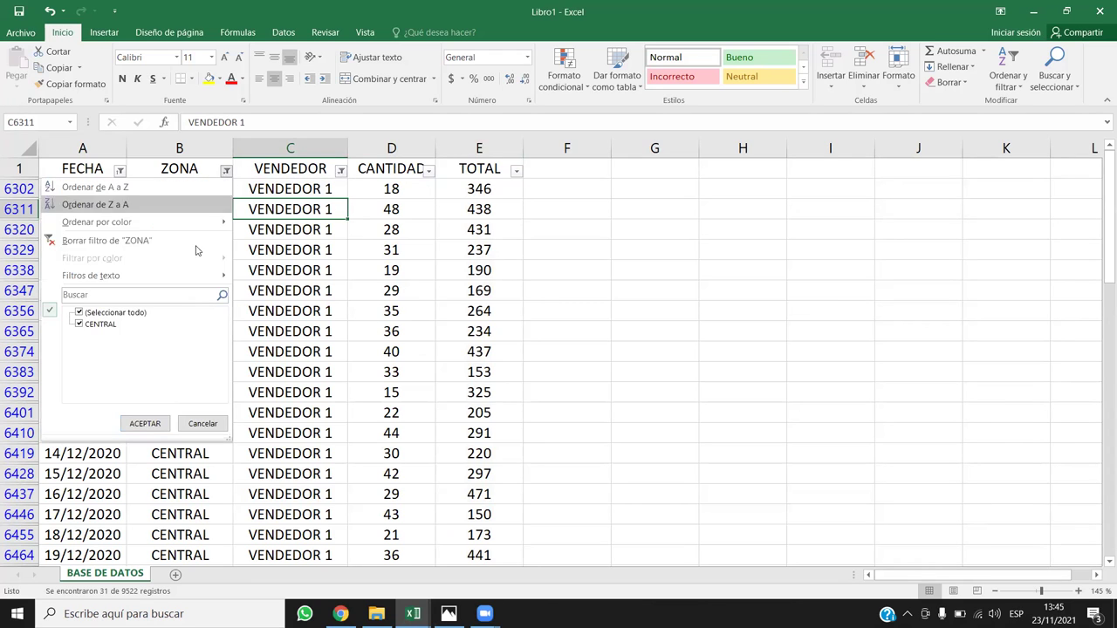
pyautogui.click(79, 325)
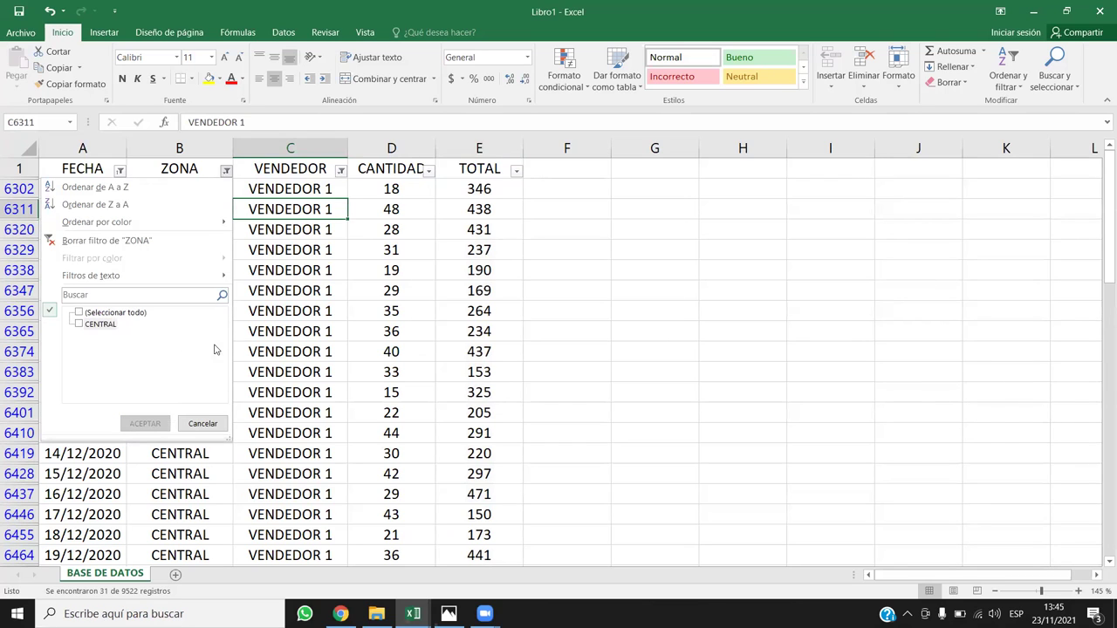
pyautogui.click(92, 240)
pyautogui.click(243, 225)
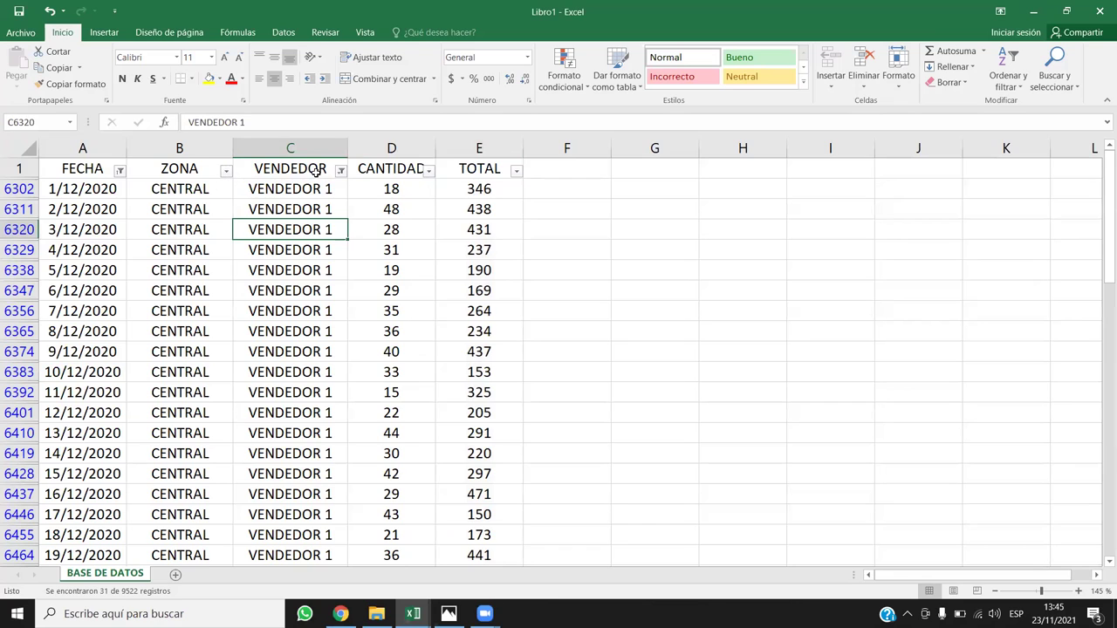
# Select the first ten ZONA entries and examine which options the ZONA and VENDEDOR filters offer.
pyautogui.click(186, 190)
pyautogui.hotkey('shift', 'Down')
pyautogui.hotkey('shift', 'Down')
pyautogui.hotkey('shift', 'Down')
pyautogui.hotkey('shift', 'Down')
pyautogui.hotkey('shift', 'Down')
pyautogui.hotkey('shift', 'Down')
pyautogui.hotkey('shift', 'Down')
pyautogui.hotkey('shift', 'Down')
pyautogui.hotkey('shift', 'Down')
pyautogui.click(229, 173)
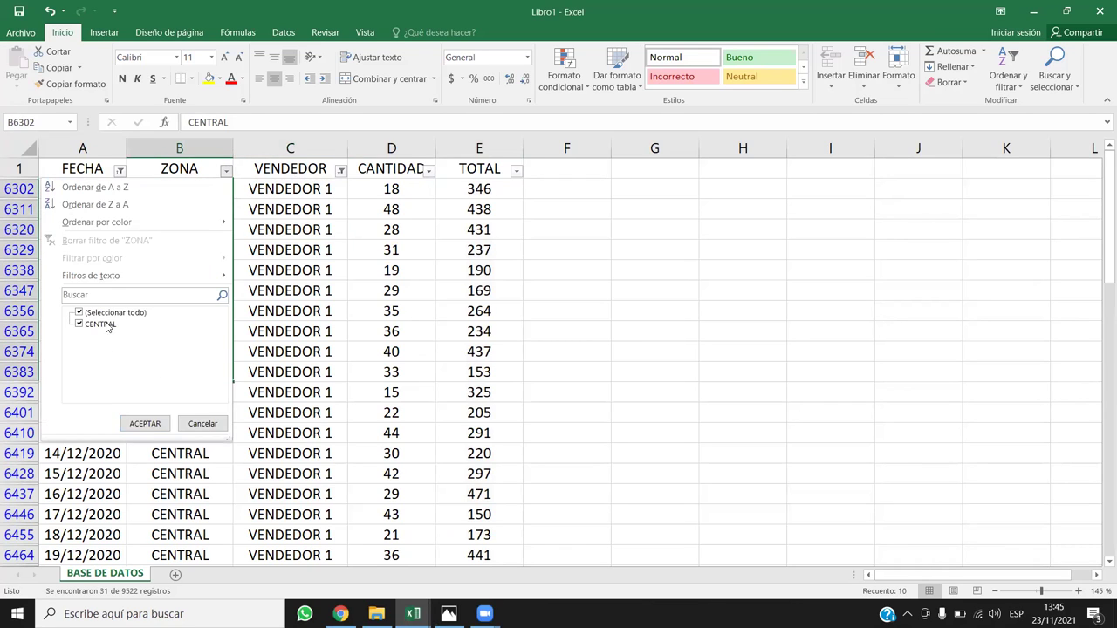
pyautogui.click(261, 257)
pyautogui.click(340, 171)
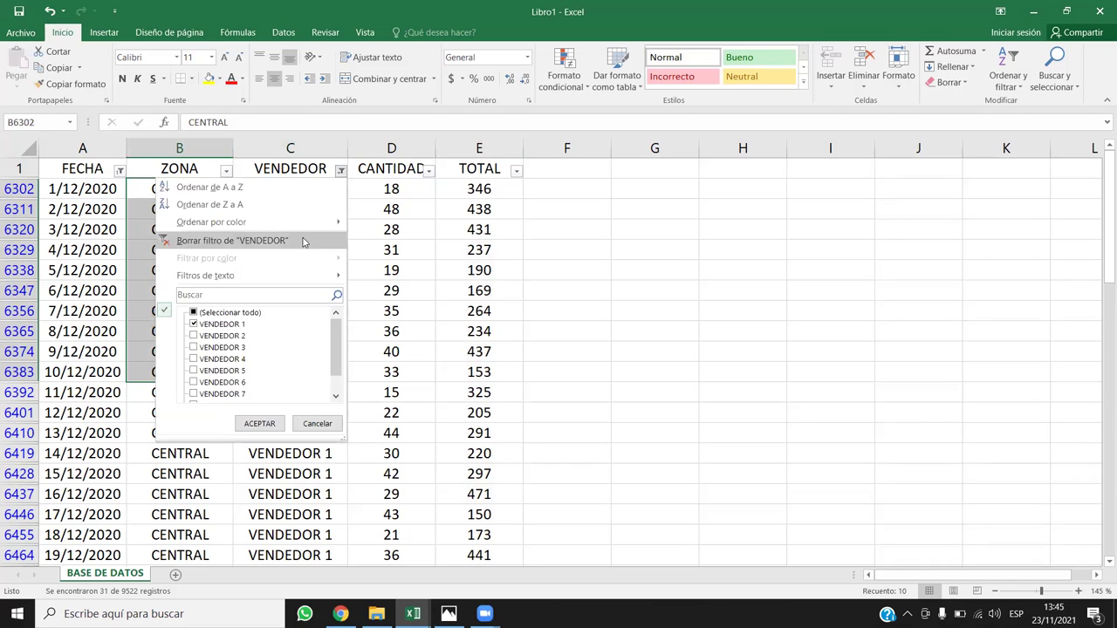
pyautogui.click(383, 271)
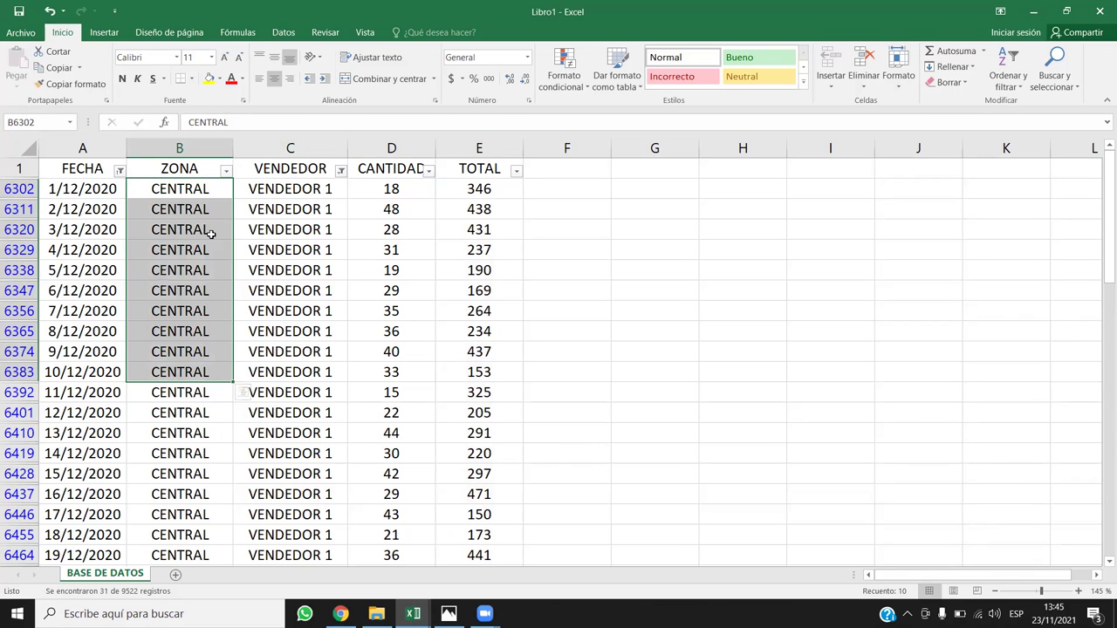
# Set the VENDEDOR filter to show all sellers again.
pyautogui.click(183, 147)
pyautogui.click(306, 140)
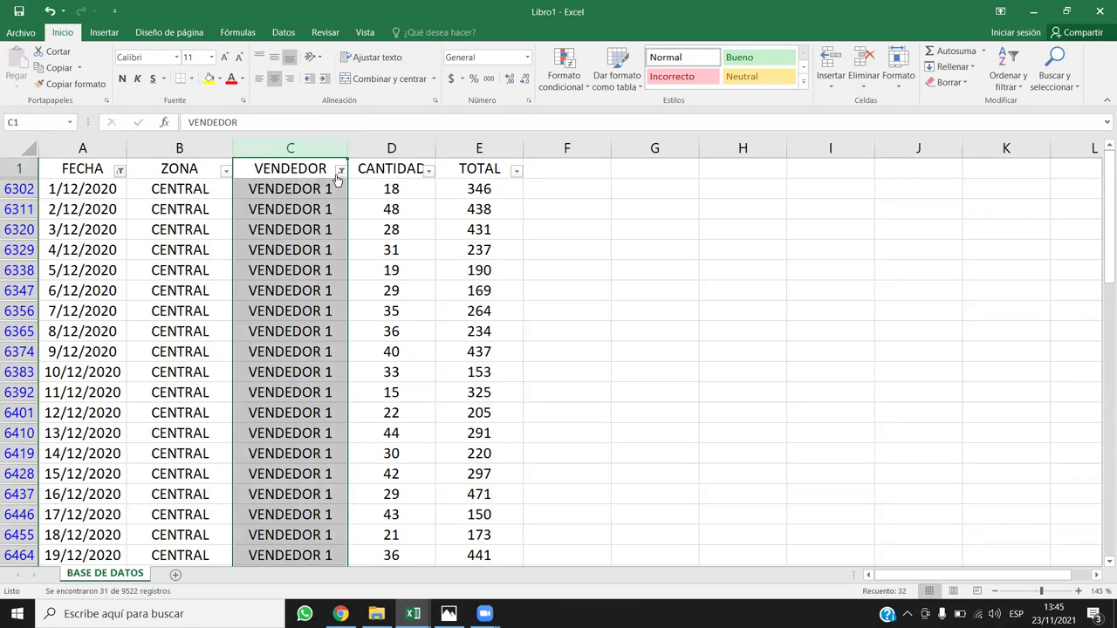
pyautogui.hotkey('alt', 'Down')
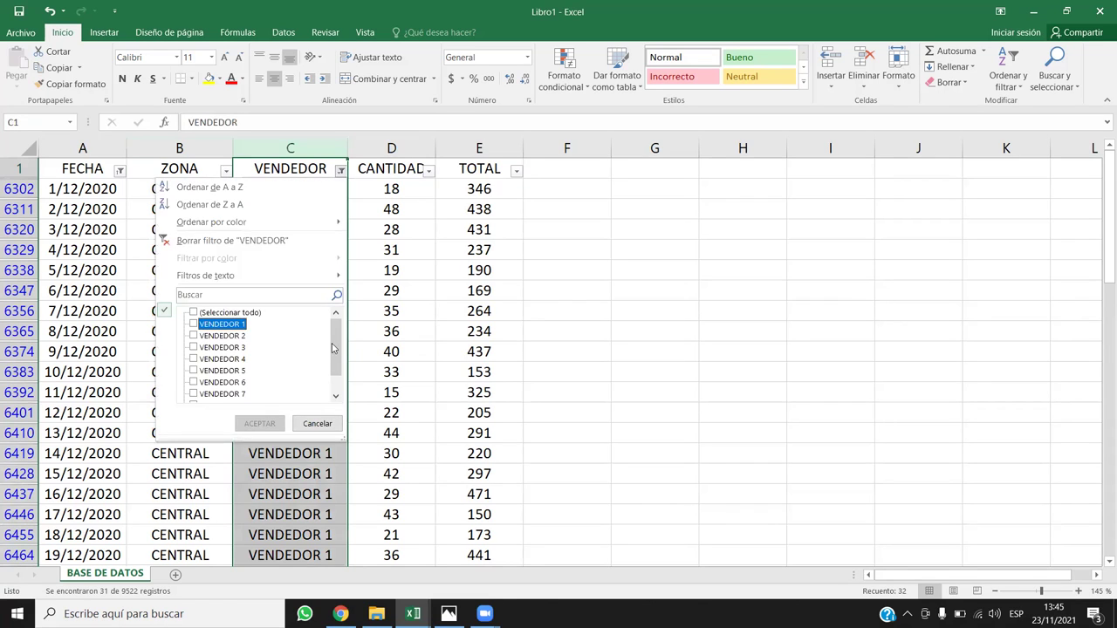
pyautogui.scroll(-1, 334, 349)
pyautogui.scroll(1, 347, 328)
pyautogui.scroll(-1, 342, 349)
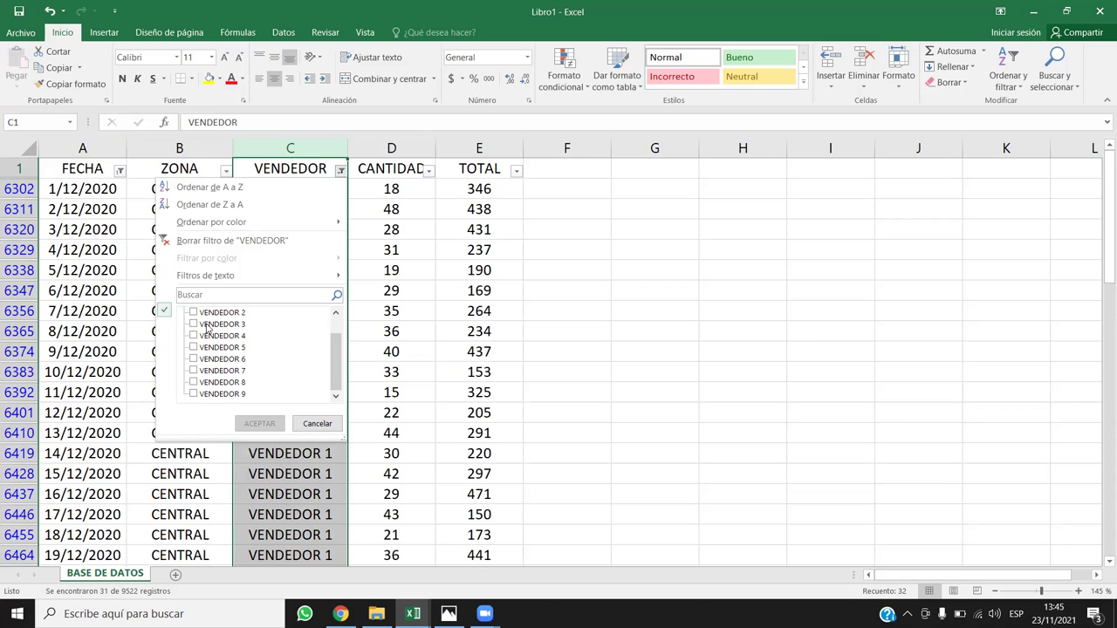
pyautogui.scroll(1, 334, 358)
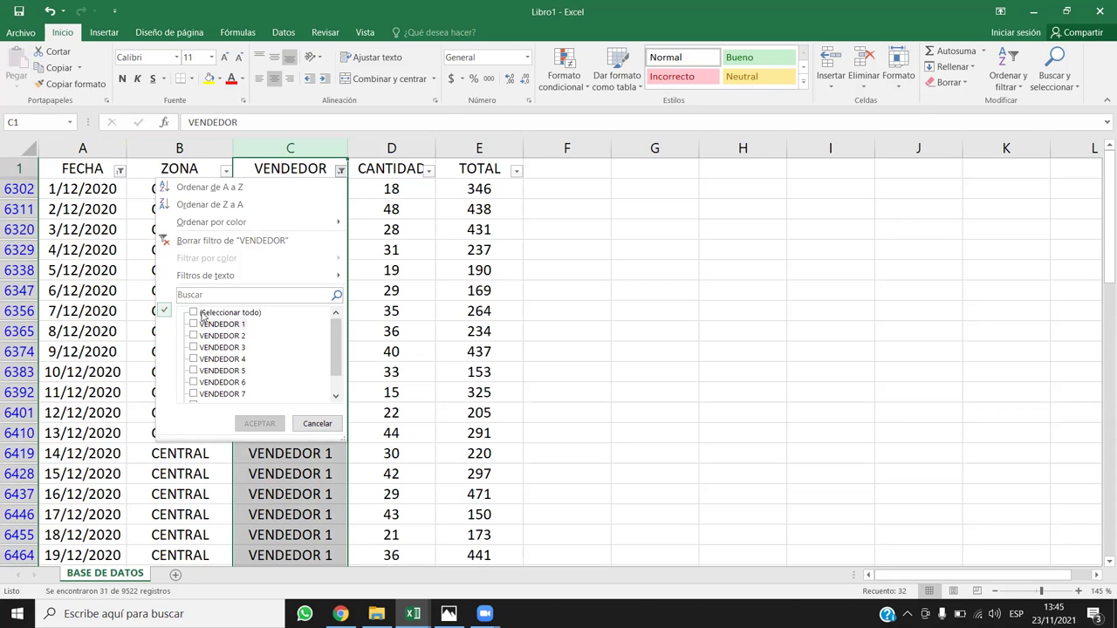
pyautogui.click(194, 312)
pyautogui.click(260, 424)
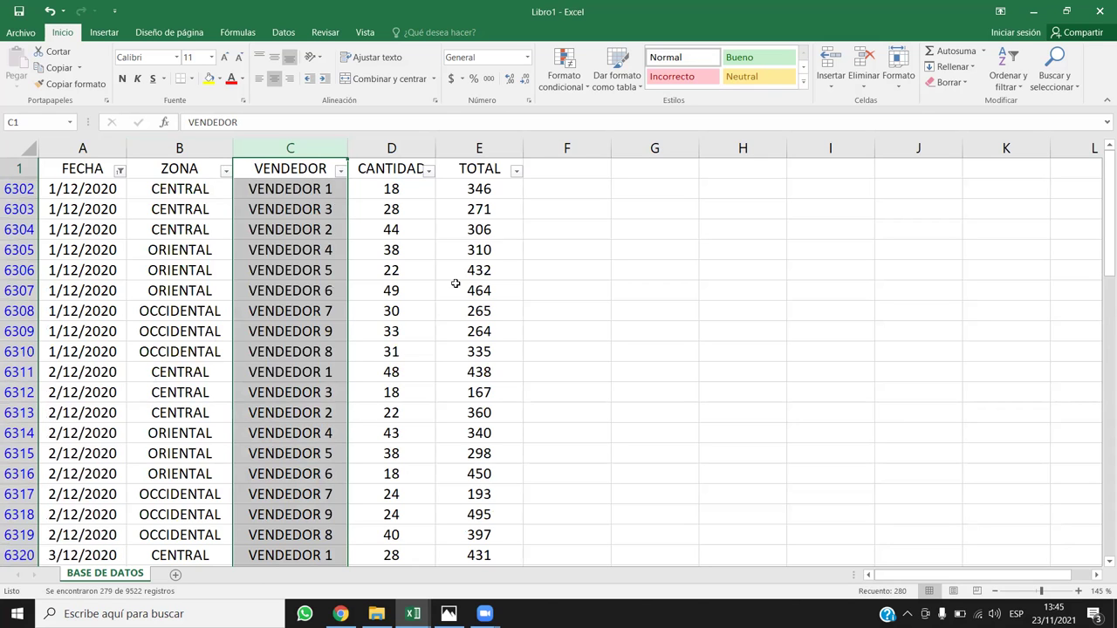
# Check the ZONA filter and select sample ranges in the VENDEDOR, CANTIDAD and TOTAL columns to point out the fields.
pyautogui.click(340, 308)
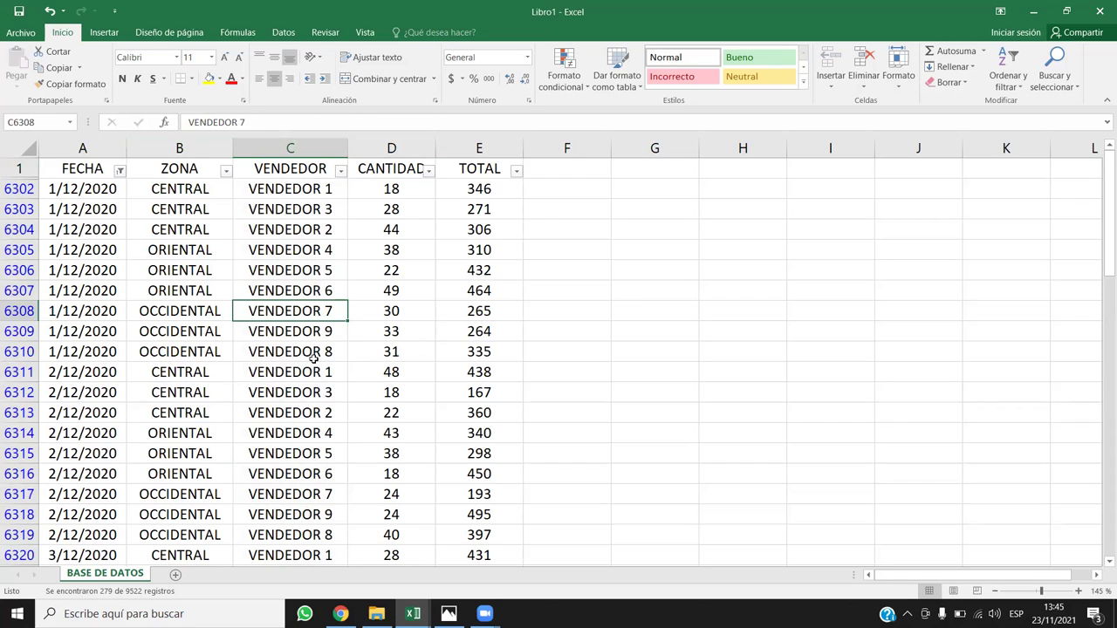
pyautogui.click(226, 171)
pyautogui.click(247, 268)
pyautogui.moveTo(288, 210); pyautogui.dragTo(277, 447)
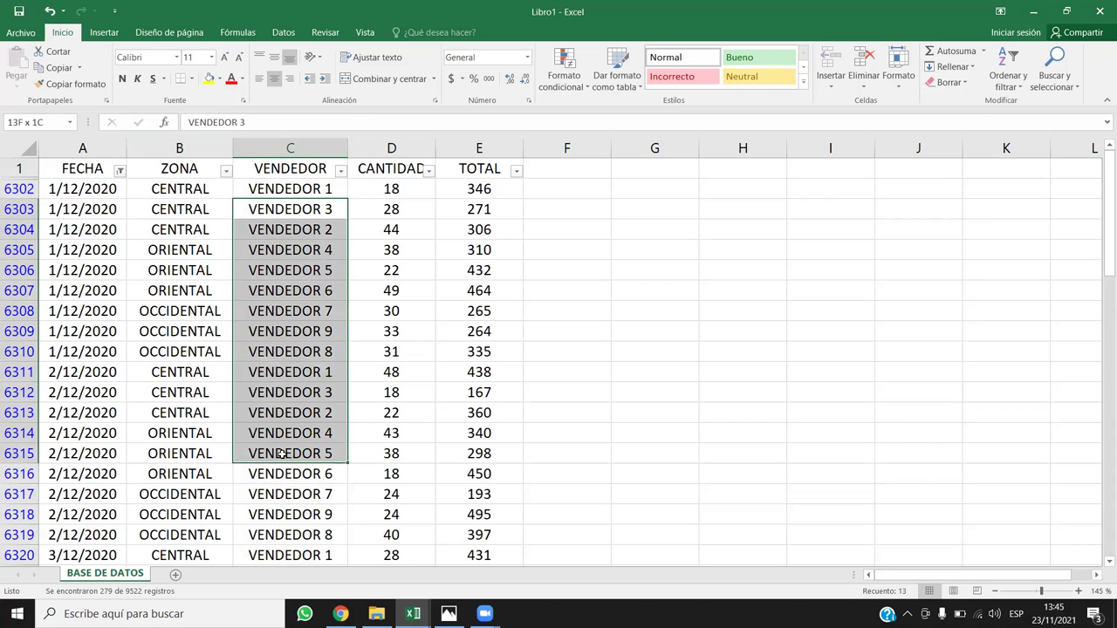
pyautogui.moveTo(416, 232); pyautogui.dragTo(392, 494)
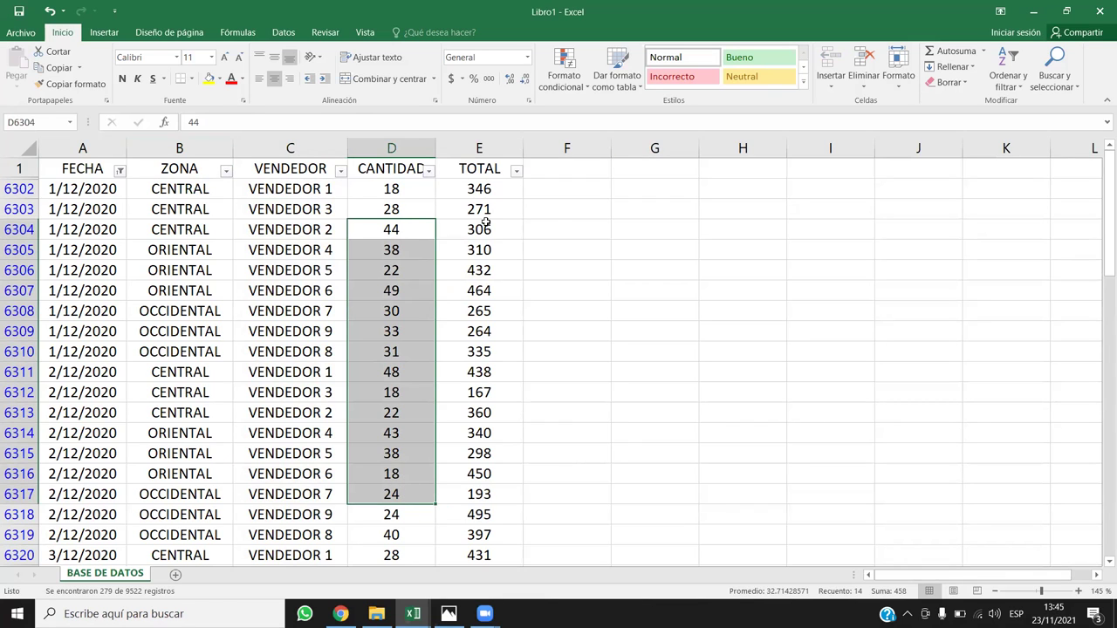
pyautogui.moveTo(481, 227); pyautogui.dragTo(479, 411)
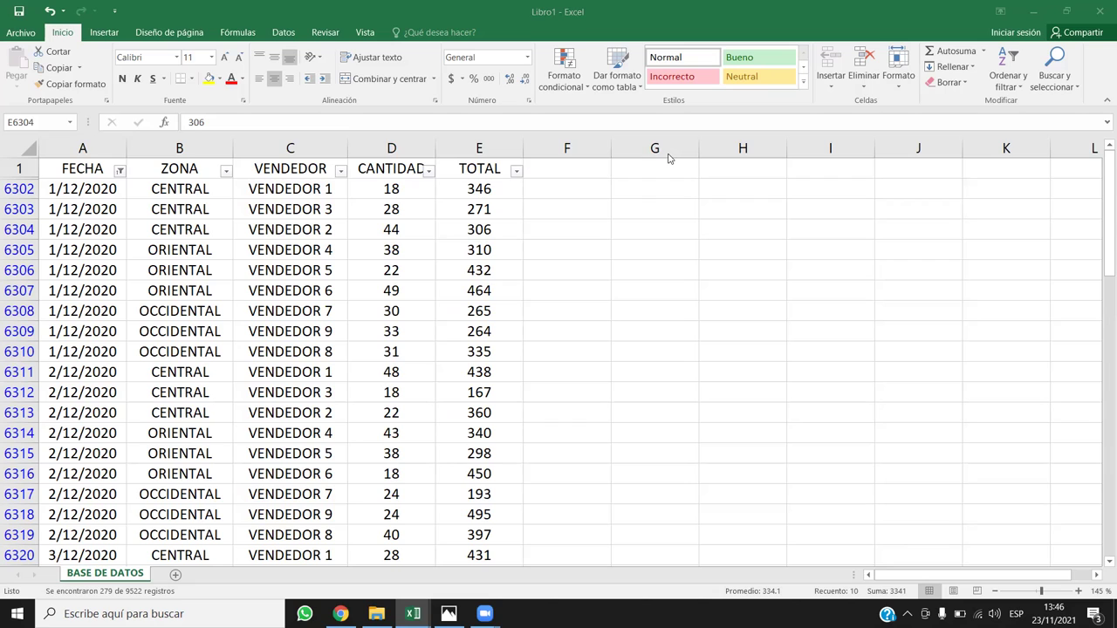
# Extend the TOTAL selection across all columns to highlight the records in rows 6304 to 6312.
pyautogui.hotkey('shift', 'Down')
pyautogui.hotkey('shift', 'Down')
pyautogui.hotkey('shift', 'Down')
pyautogui.hotkey('shift', 'Down')
pyautogui.hotkey('shift', 'Down')
pyautogui.hotkey('shift', 'Down')
pyautogui.hotkey('shift', 'Down')
pyautogui.hotkey('shift', 'Down')
pyautogui.hotkey('shift', 'Down')
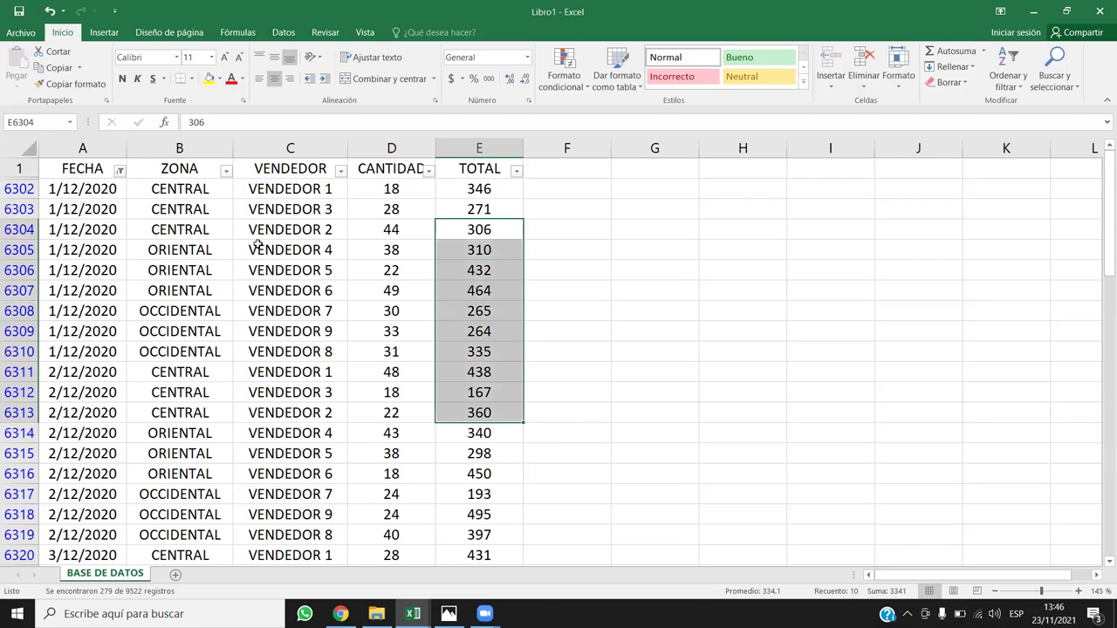
pyautogui.hotkey('shift', 'Up')
pyautogui.hotkey('ctrl', 'shift', 'Left')
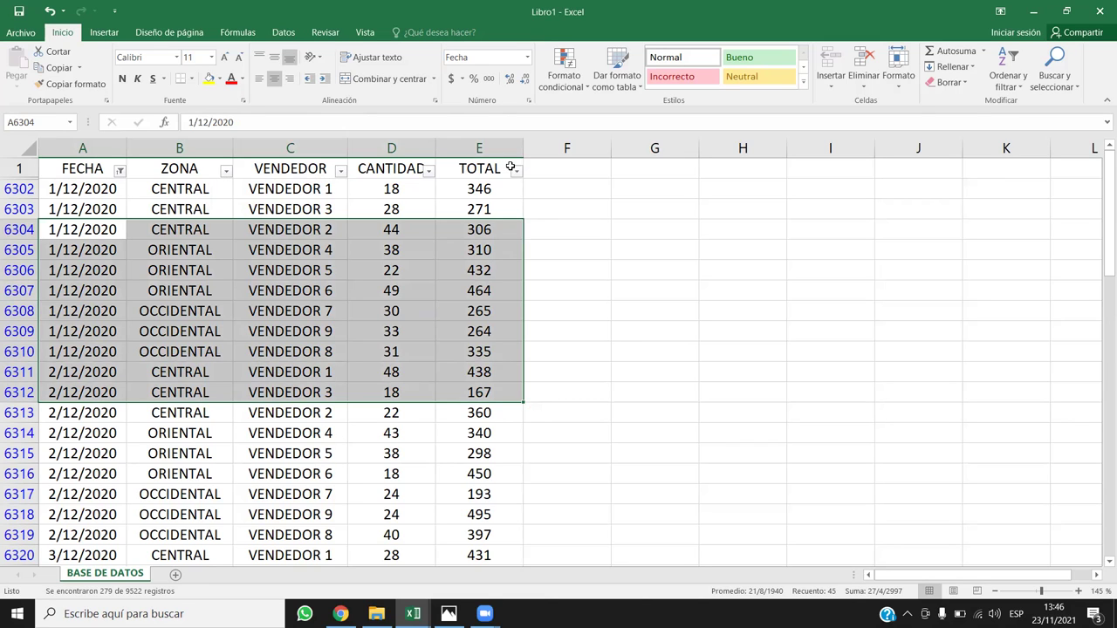
# Clear the filter on the FECHA column to show every record.
pyautogui.click(121, 171)
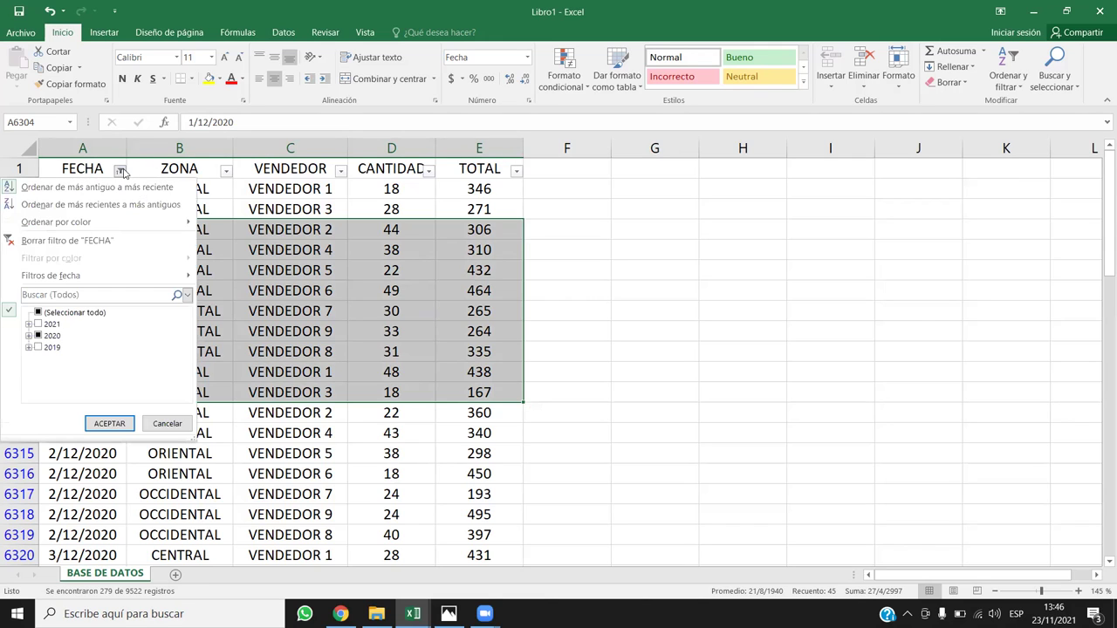
pyautogui.click(65, 244)
pyautogui.click(199, 249)
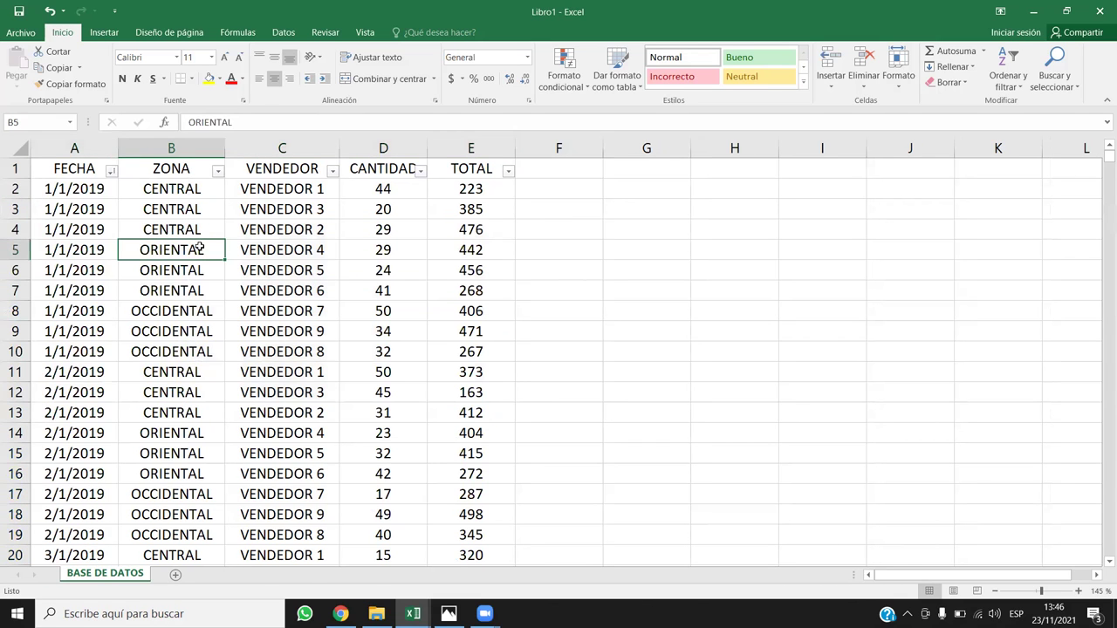
# Go to the last record and select the FECHA column up to its header to read the record count.
pyautogui.hotkey('ctrl', 'Down')
pyautogui.press('Down')
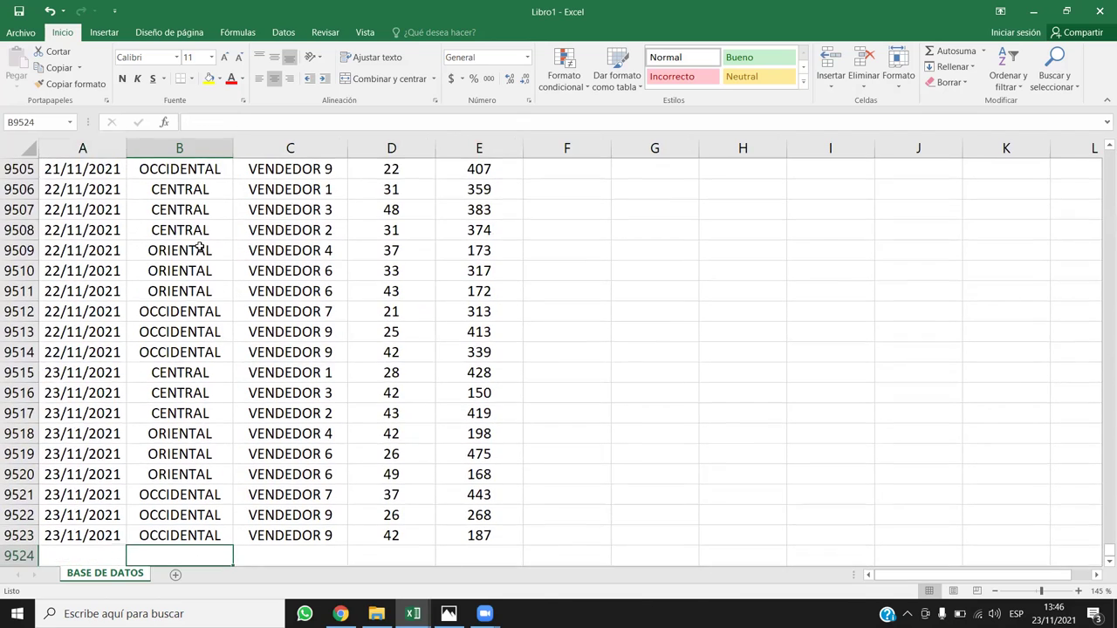
pyautogui.press('Left')
pyautogui.press('Up')
pyautogui.hotkey('ctrl', 'shift', 'Up')
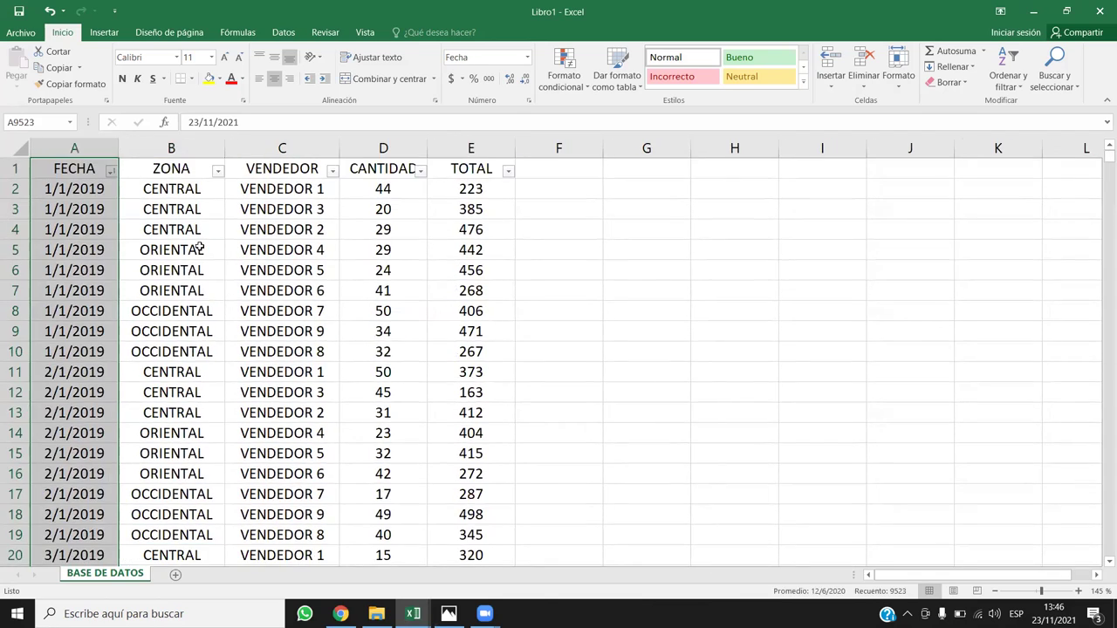
pyautogui.hotkey('ctrl', 'shift', 'Down')
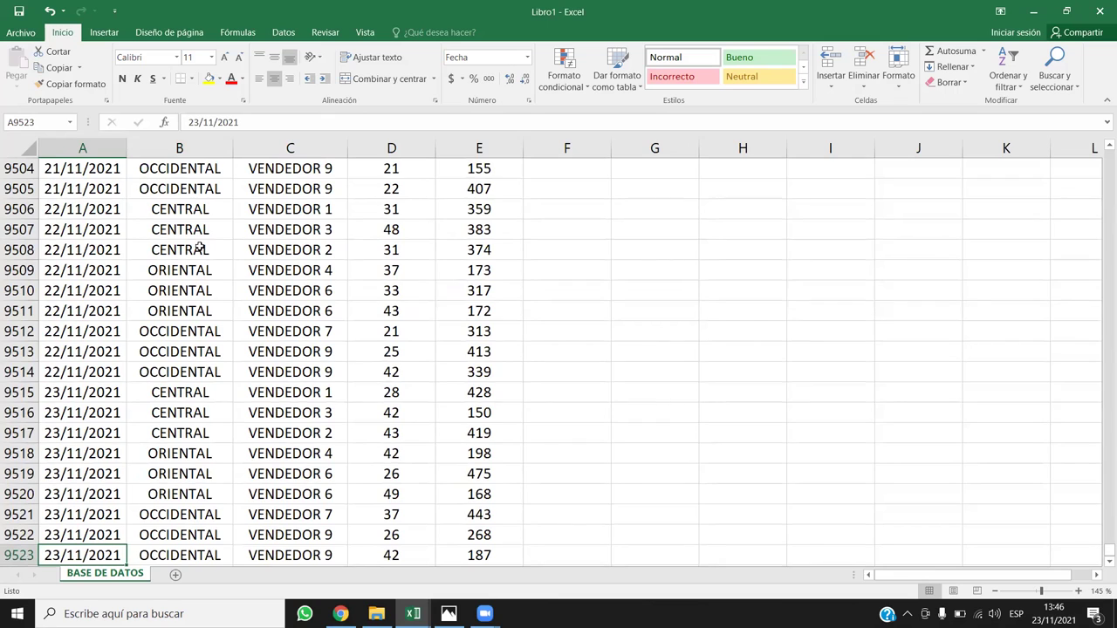
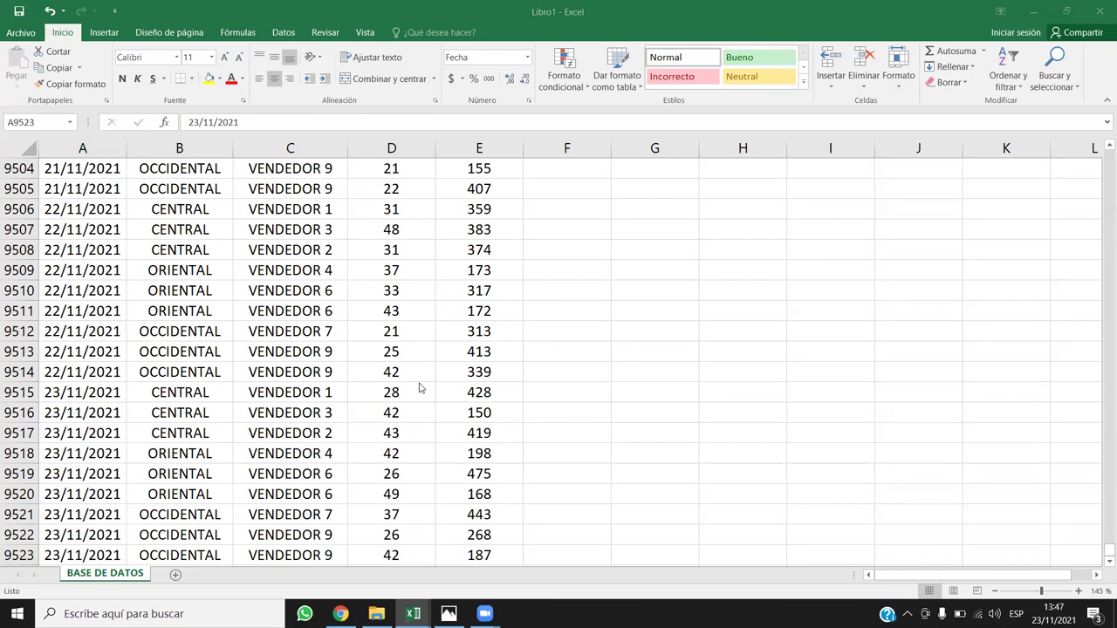
# Jump to the header row and step through the headers from FECHA to TOTAL and back.
pyautogui.click(384, 419)
pyautogui.hotkey('ctrl', 'Left')
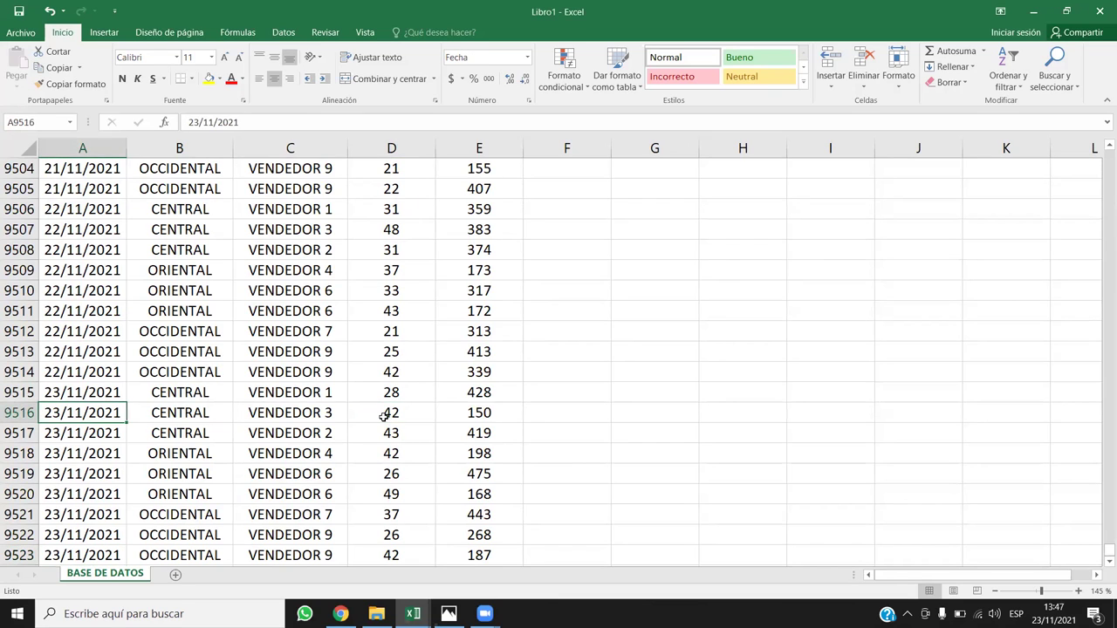
pyautogui.hotkey('ctrl', 'Up')
pyautogui.press('Right')
pyautogui.press('Right')
pyautogui.press('Right')
pyautogui.press('Right')
pyautogui.press('Left')
pyautogui.press('Left')
pyautogui.press('Left')
pyautogui.press('Left')
# Move around the table's four corners to show the extent of the data, ending on the CANTIDAD header.
pyautogui.hotkey('ctrl', 'Down')
pyautogui.hotkey('ctrl', 'Right')
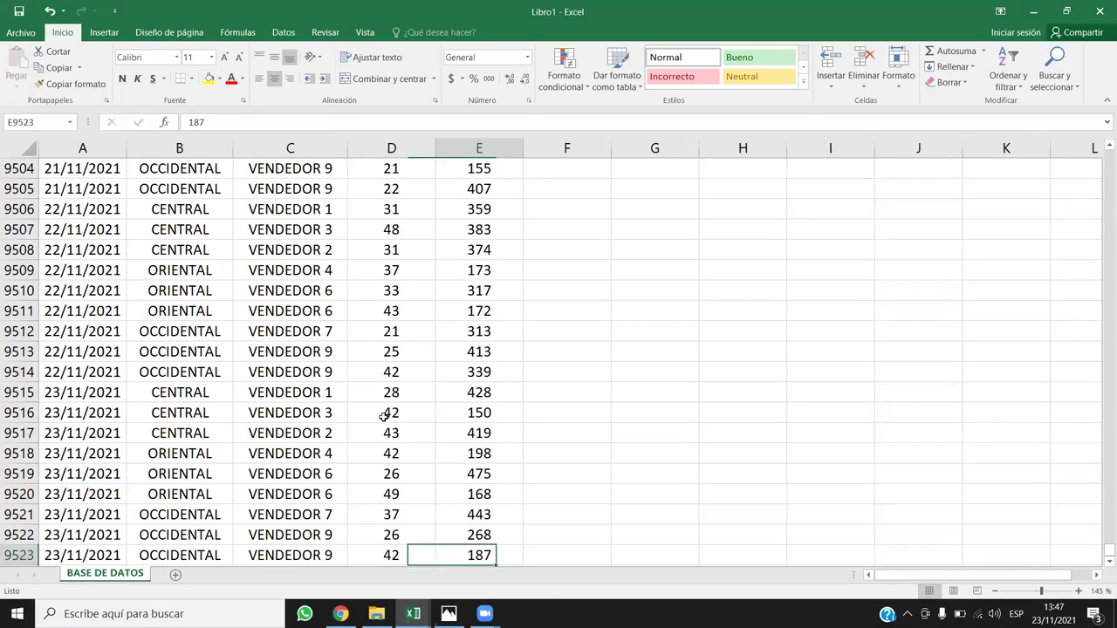
pyautogui.hotkey('ctrl', 'Left')
pyautogui.hotkey('ctrl', 'Up')
pyautogui.hotkey('ctrl', 'Down')
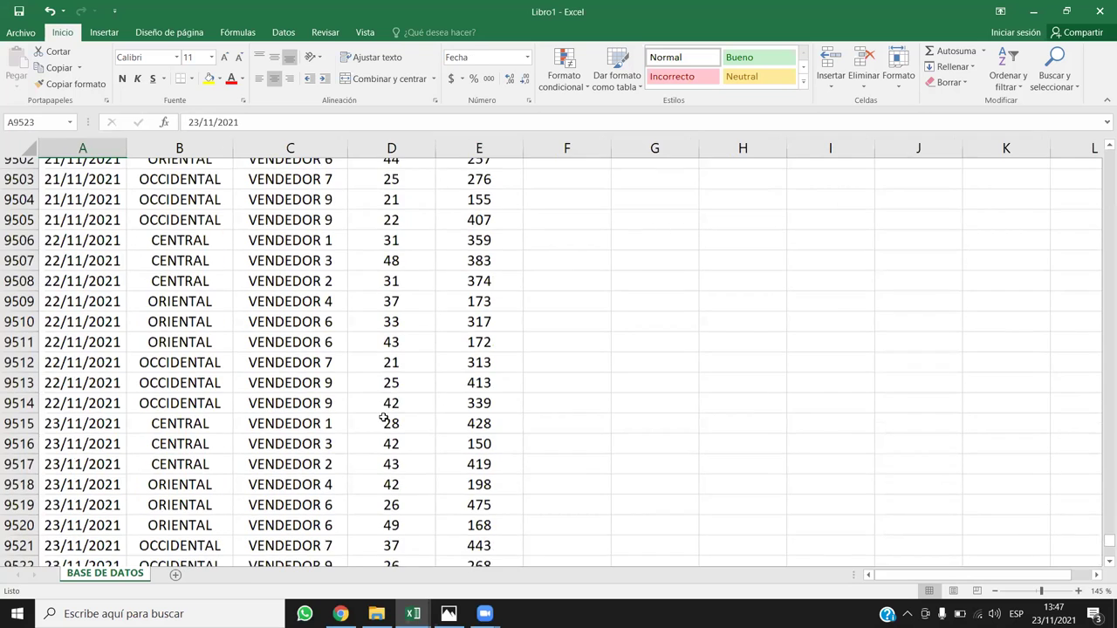
pyautogui.hotkey('ctrl', 'Right')
pyautogui.hotkey('ctrl', 'Up')
pyautogui.press('Left')
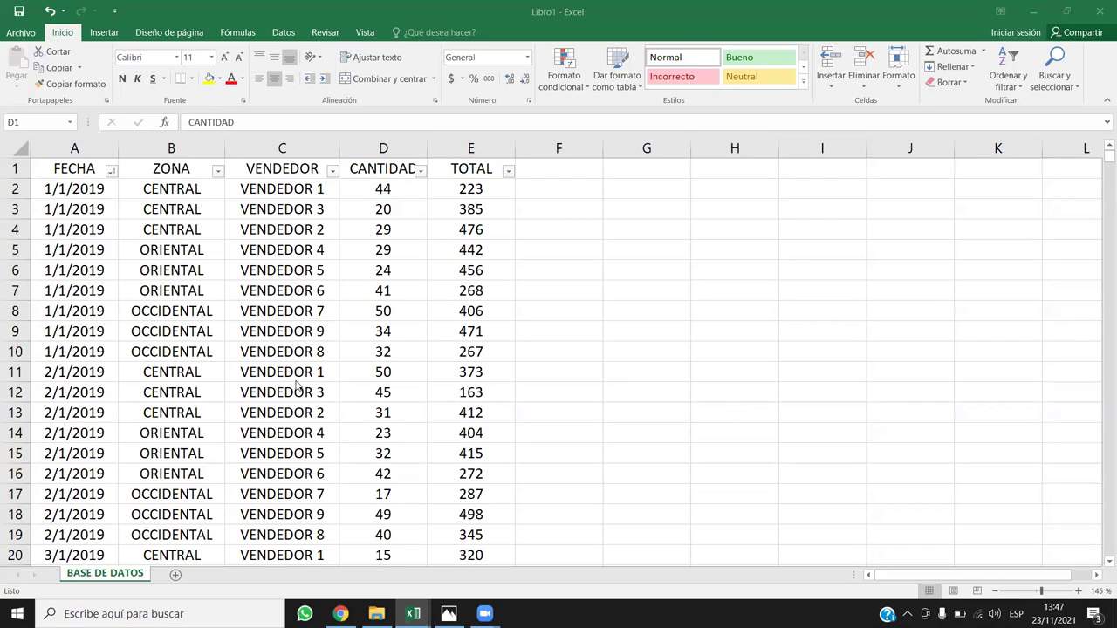
pyautogui.click(297, 352)
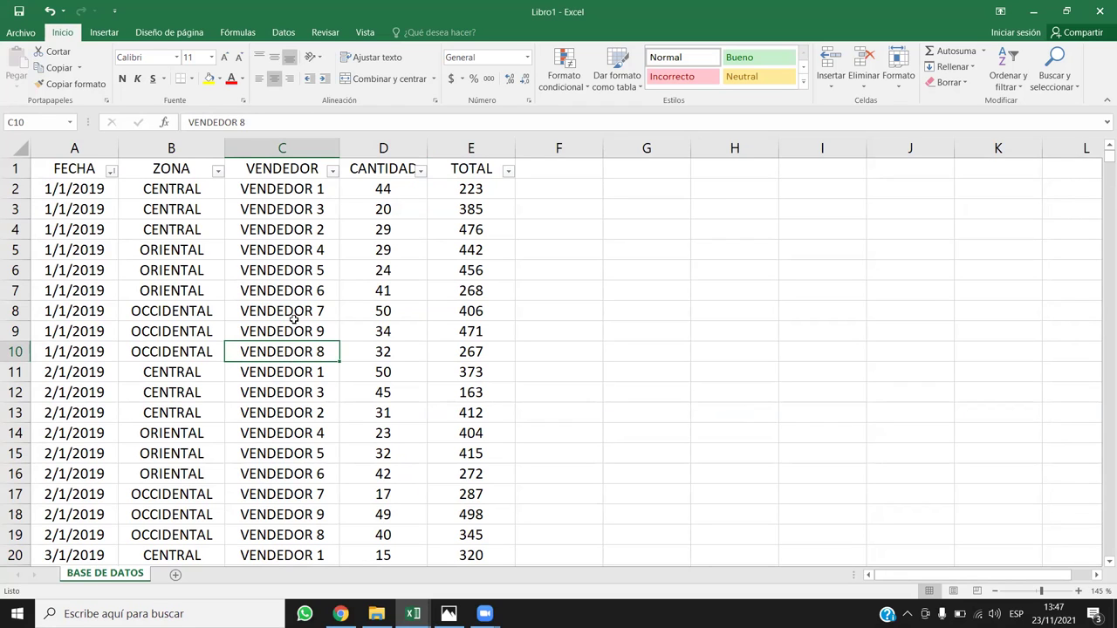
pyautogui.click(329, 288)
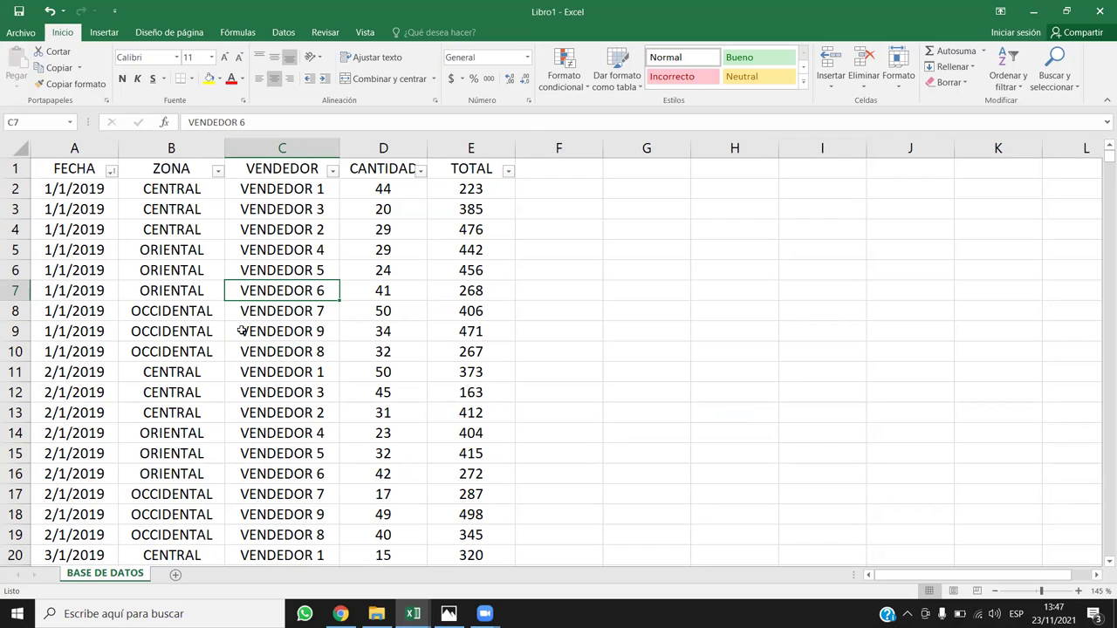
pyautogui.click(173, 269)
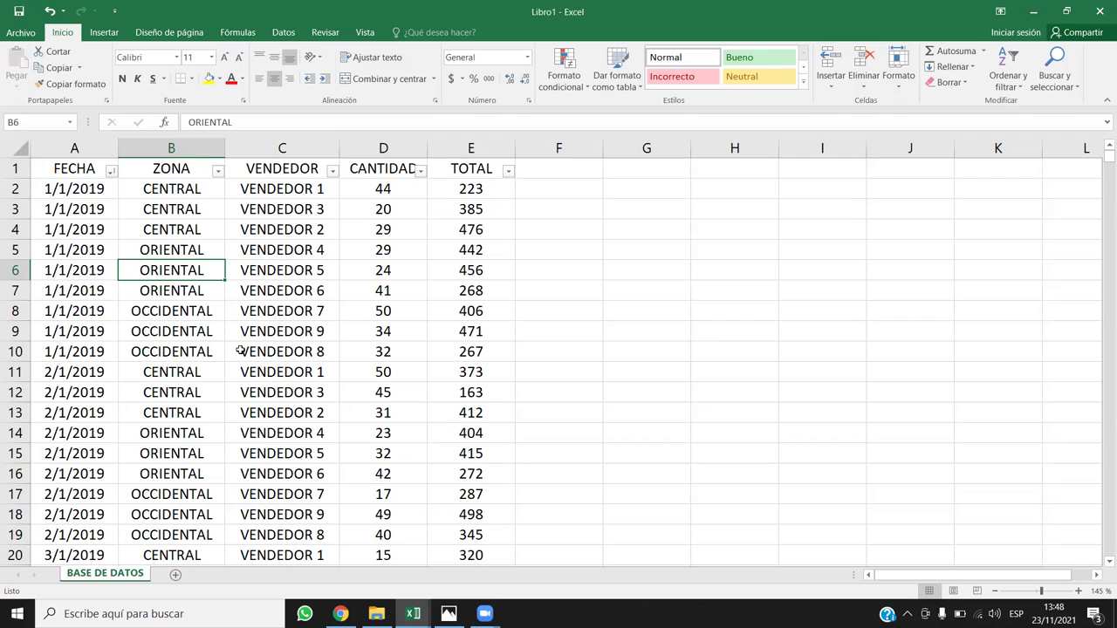
# Filter the FECHA column to show only the records of octubre 2021.
pyautogui.click(112, 171)
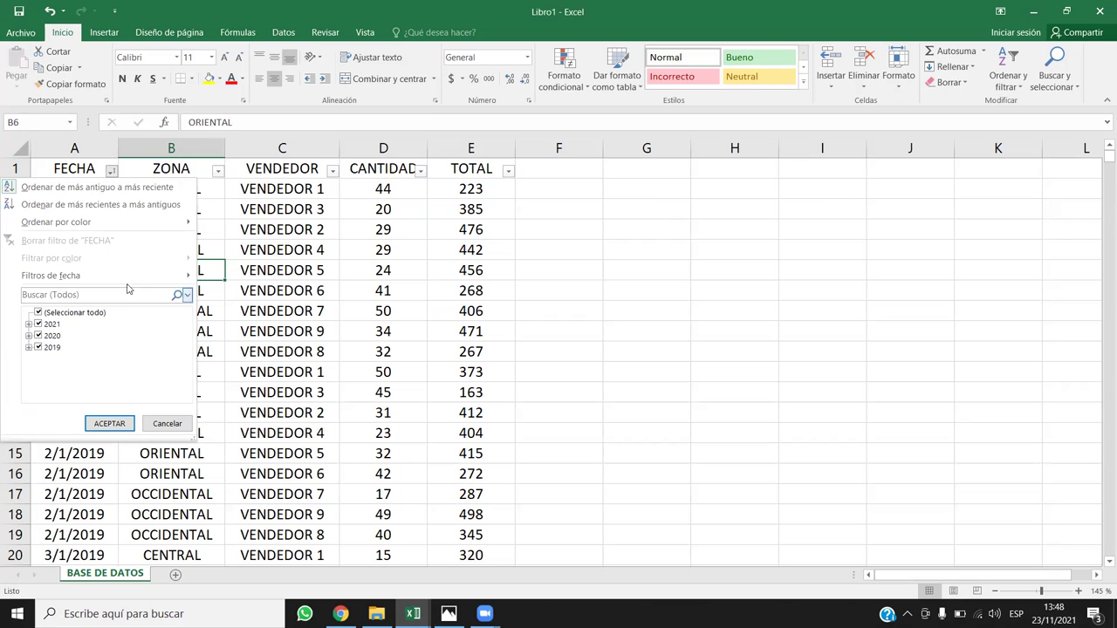
pyautogui.click(37, 313)
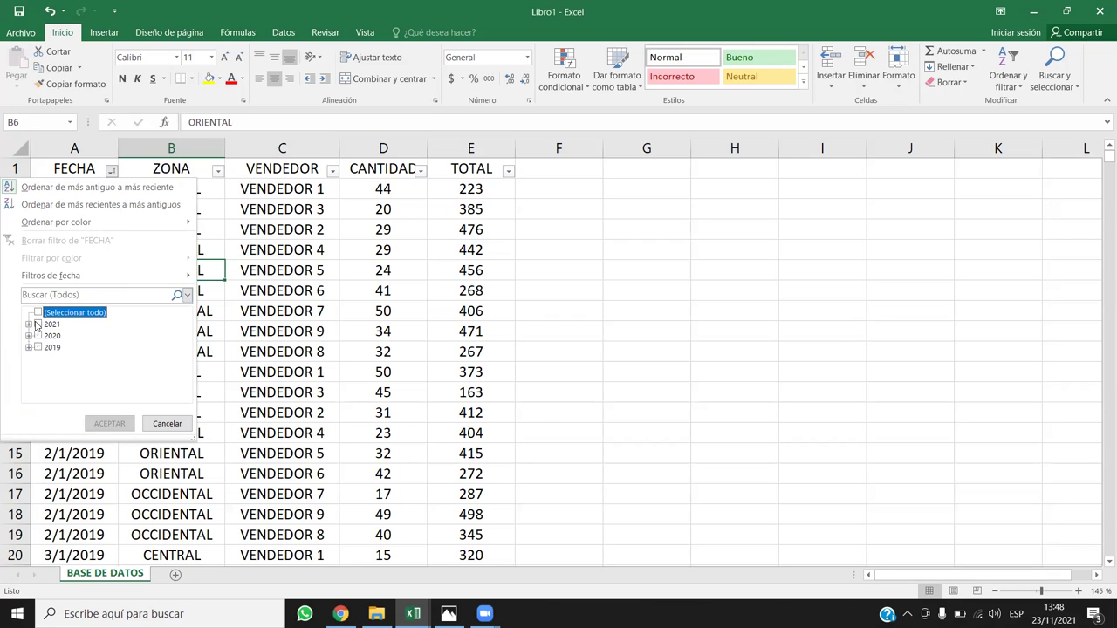
pyautogui.click(29, 324)
pyautogui.scroll(-1, 44, 340)
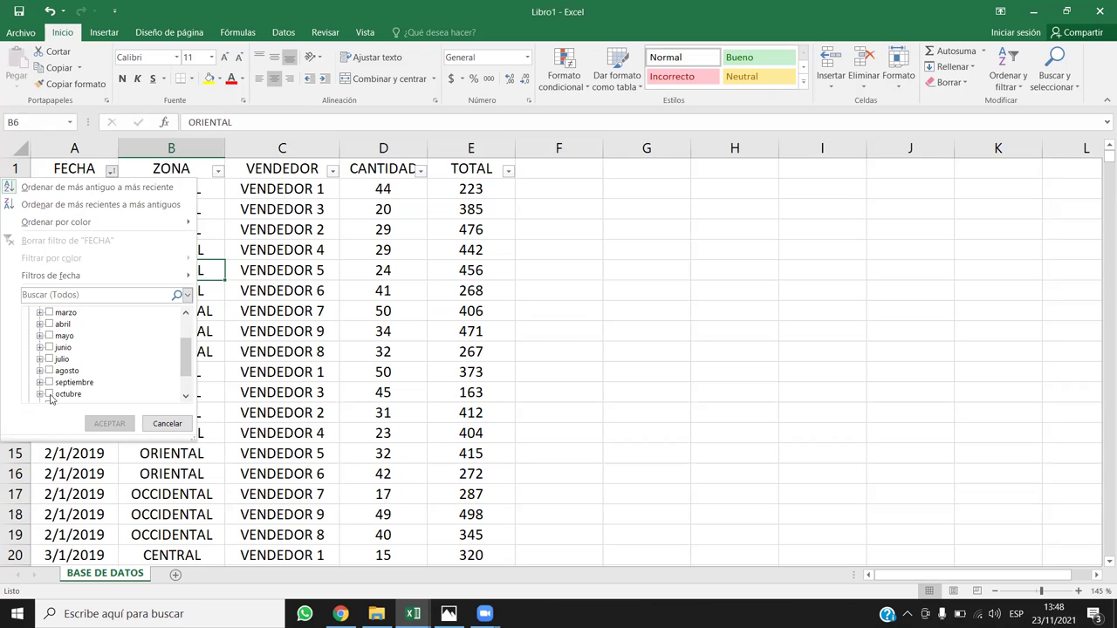
pyautogui.click(50, 395)
pyautogui.click(109, 423)
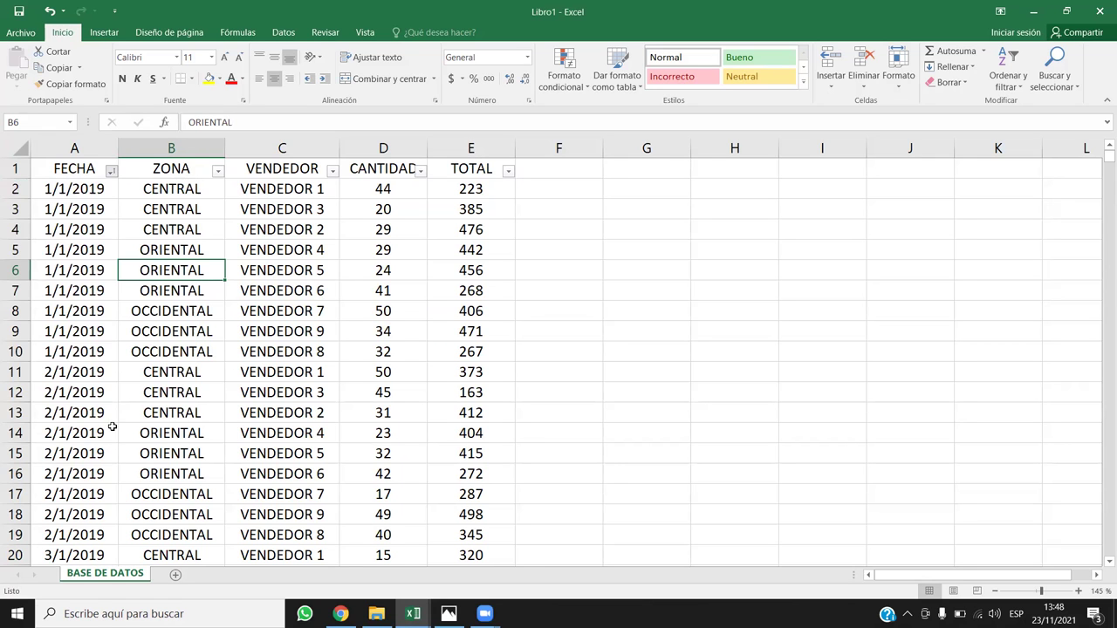
pyautogui.click(197, 310)
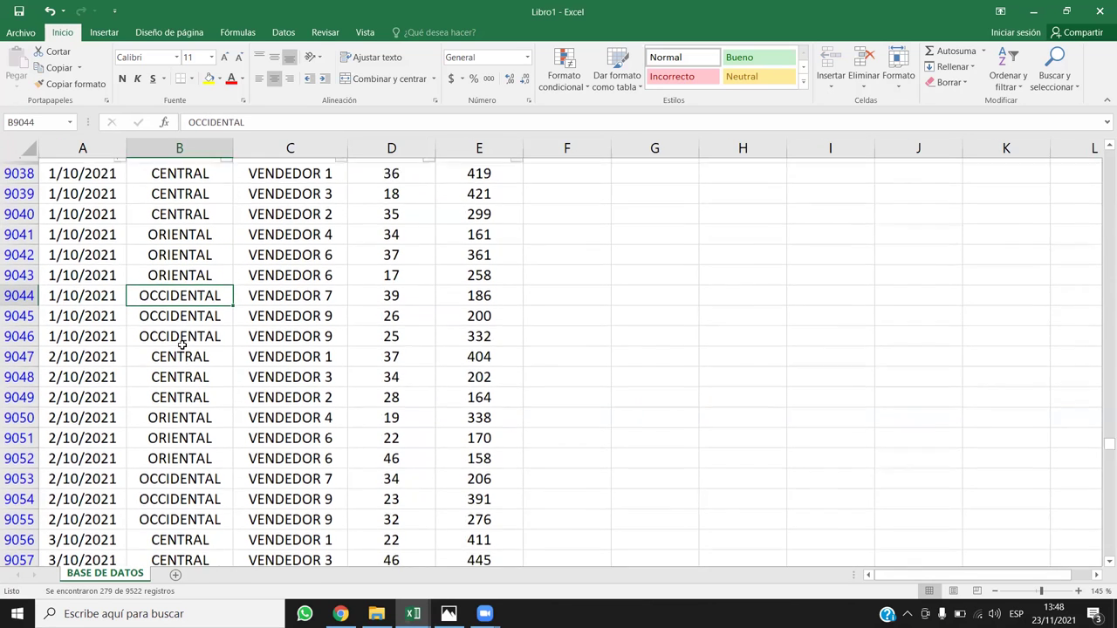
# Filter the ZONA column to show only CENTRAL.
pyautogui.click(226, 170)
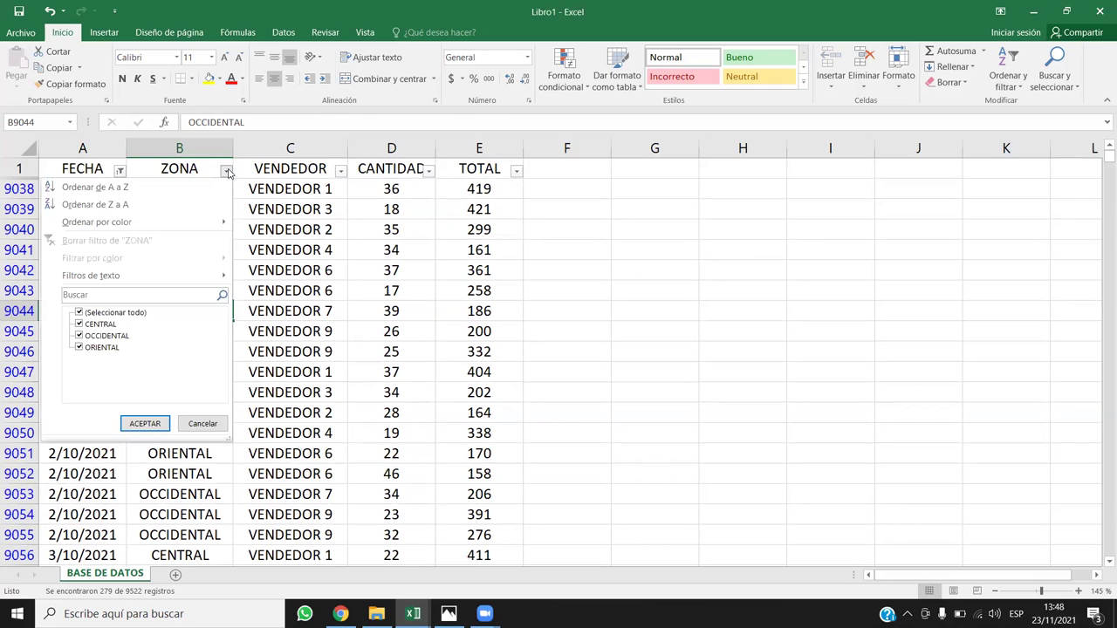
pyautogui.click(79, 312)
pyautogui.click(79, 323)
pyautogui.click(145, 423)
# Look over the filtered dates and zones, and select all filtered CANTIDAD values to read their sum.
pyautogui.click(178, 288)
pyautogui.moveTo(87, 188); pyautogui.dragTo(122, 344)
pyautogui.click(179, 230)
pyautogui.moveTo(200, 188); pyautogui.dragTo(228, 395)
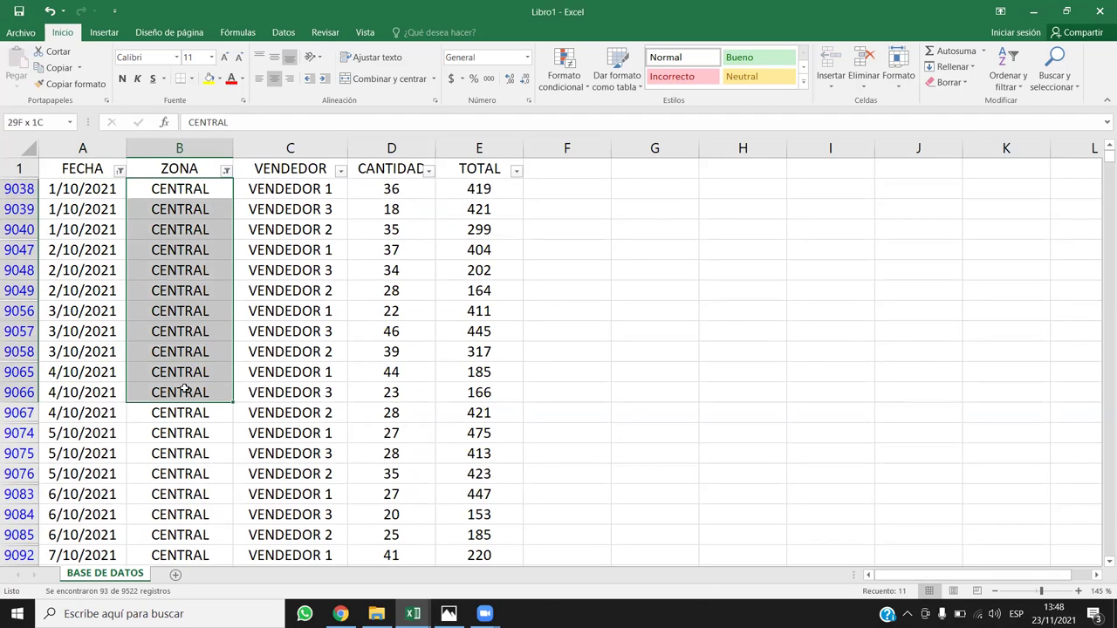
pyautogui.click(367, 189)
pyautogui.hotkey('ctrl', 'shift', 'Down')
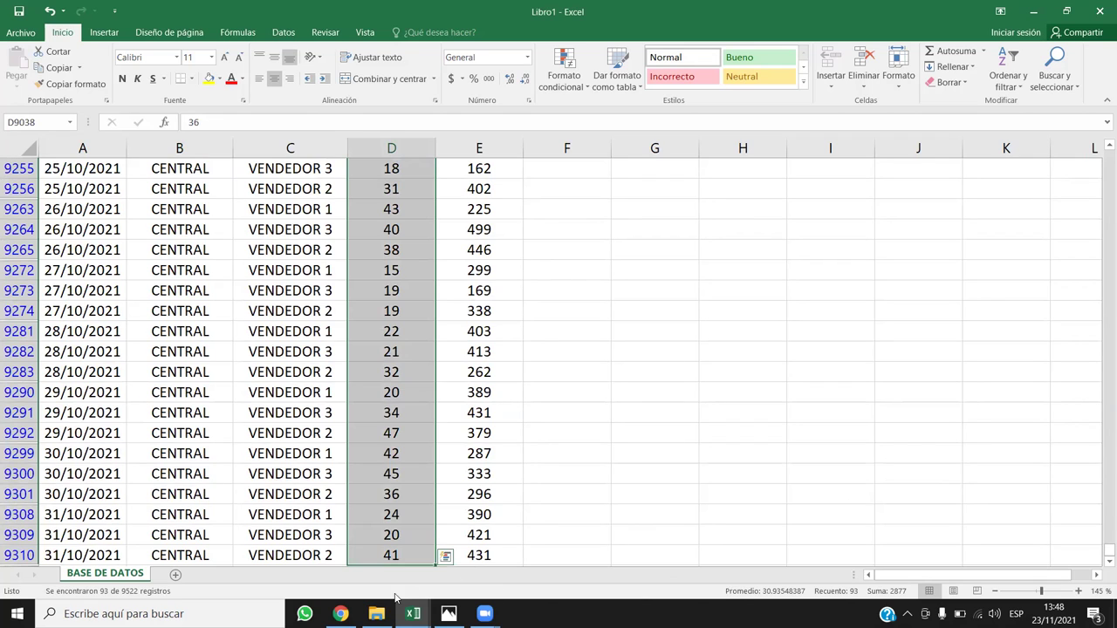
# Add a new sheet and enter OCTUBRE 2021 in cell C6.
pyautogui.click(177, 577)
pyautogui.click(150, 225)
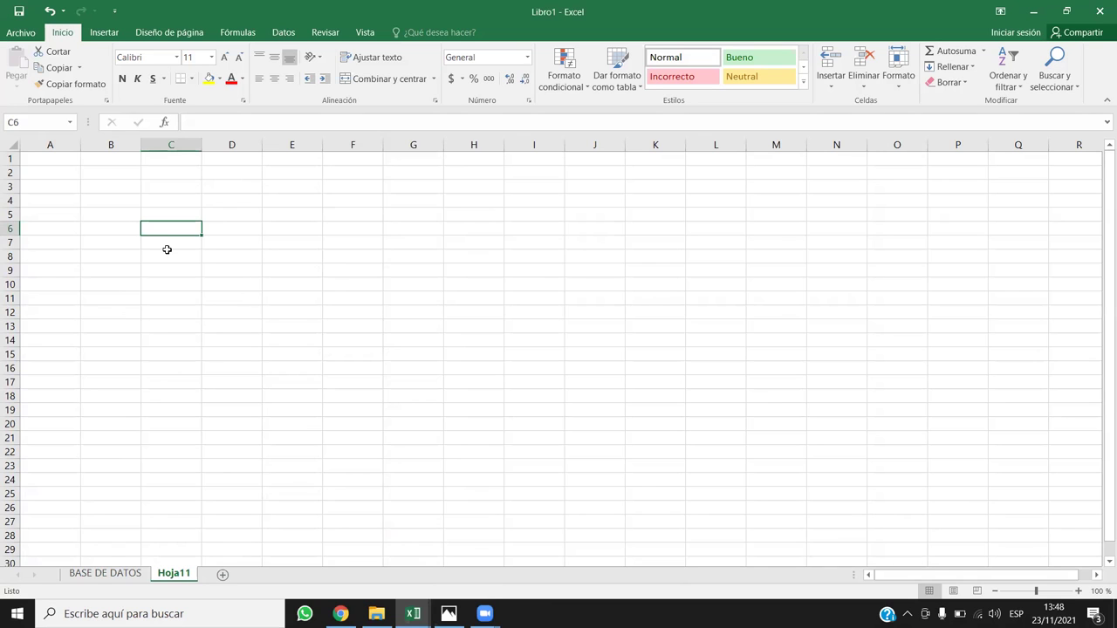
pyautogui.write('OCTUBRE')
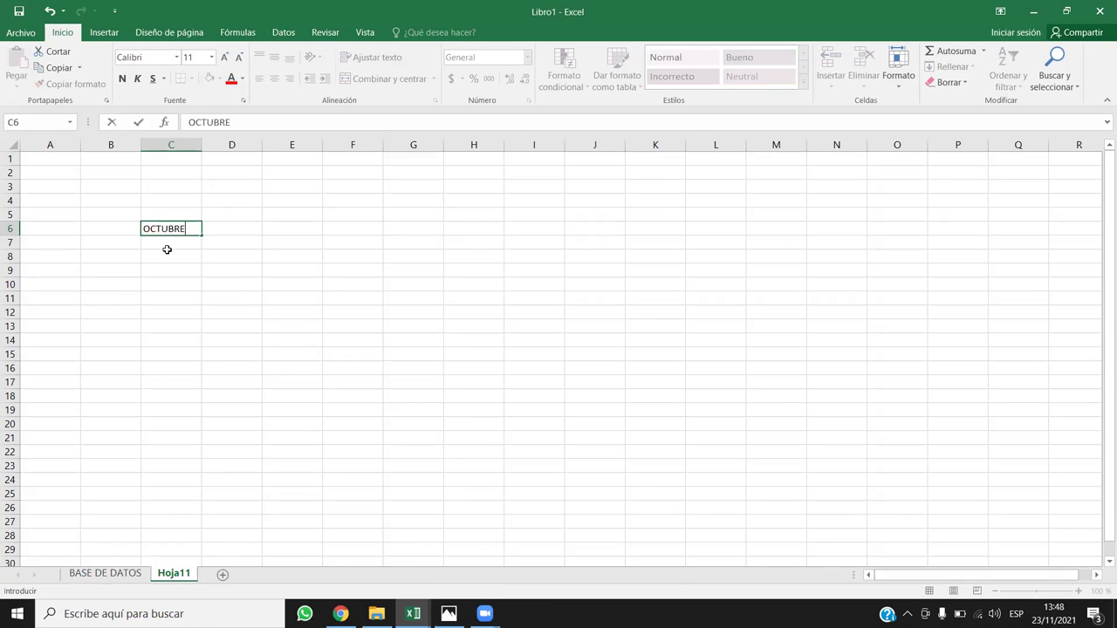
pyautogui.write(' 2021')
pyautogui.press('Return')
# Enter the zone headers CENTRAL, ORIENTAL and OCCIDENTAL in cells D5 to F5.
pyautogui.click(230, 218)
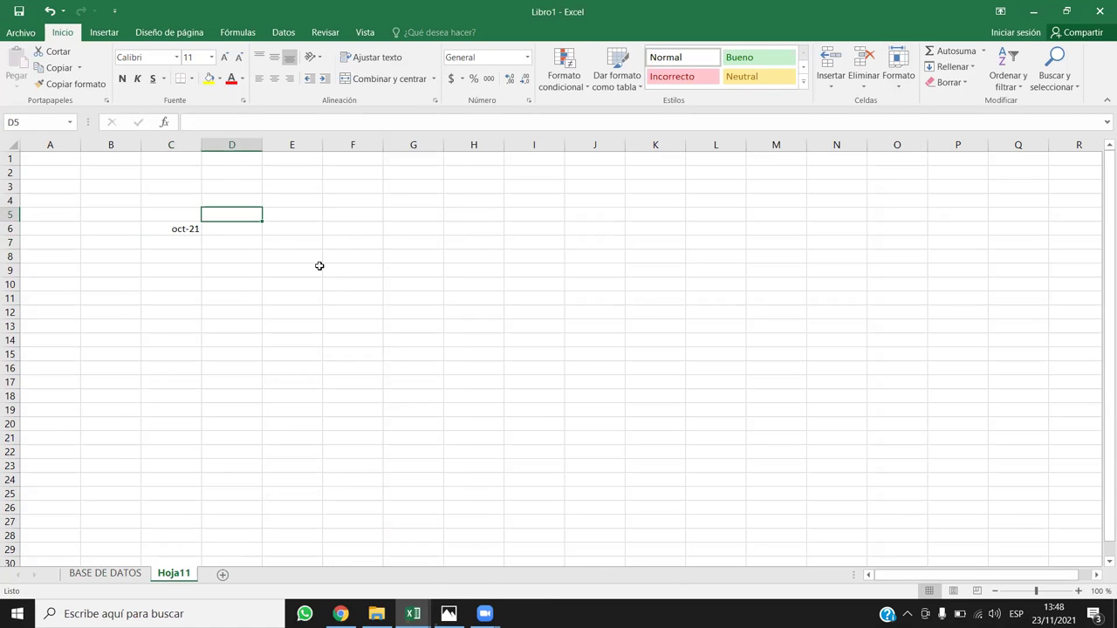
pyautogui.write('CEBNT')
pyautogui.press('BackSpace')
pyautogui.press('BackSpace')
pyautogui.write('NTRAE')
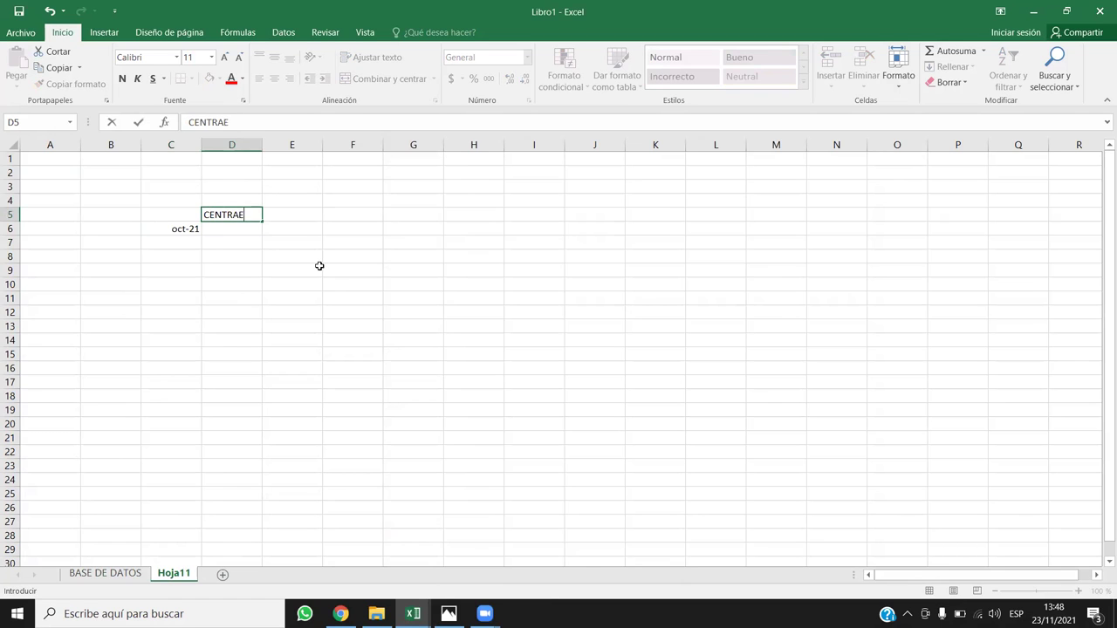
pyautogui.press('Tab')
pyautogui.write('ORIENTAL')
pyautogui.press('Tab')
pyautogui.write('OCCIDENT')
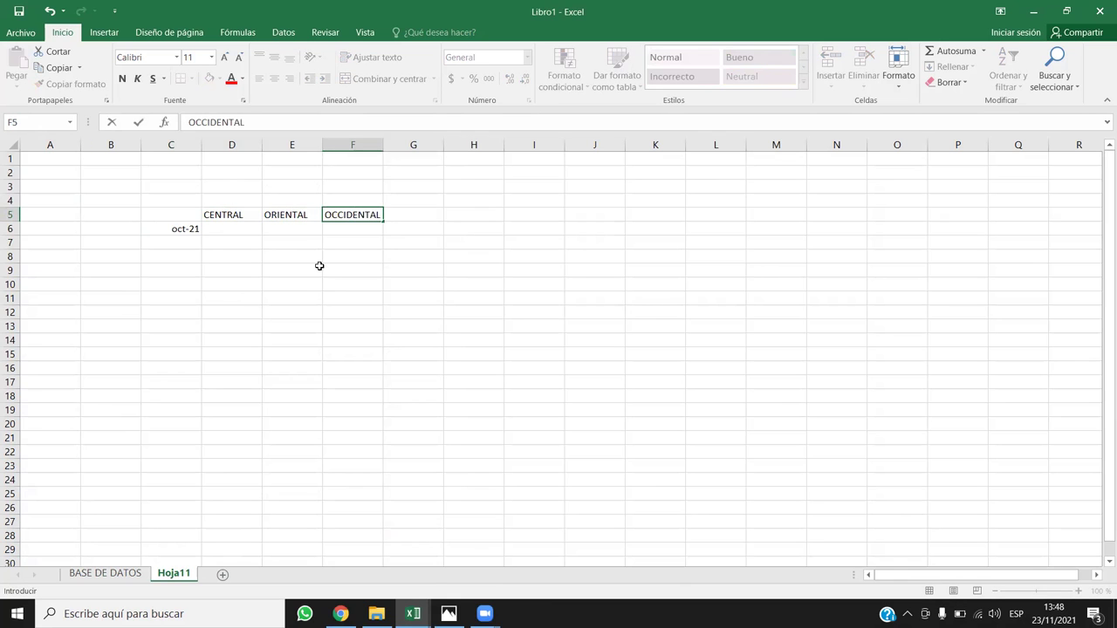
pyautogui.write('AL')
pyautogui.press('Return')
# Recheck the CANTIDAD sum in BASE DE DATOS and enter 2877 in cell D6 under CENTRAL on the new sheet.
pyautogui.hotkey('ctrl', 'pageup')
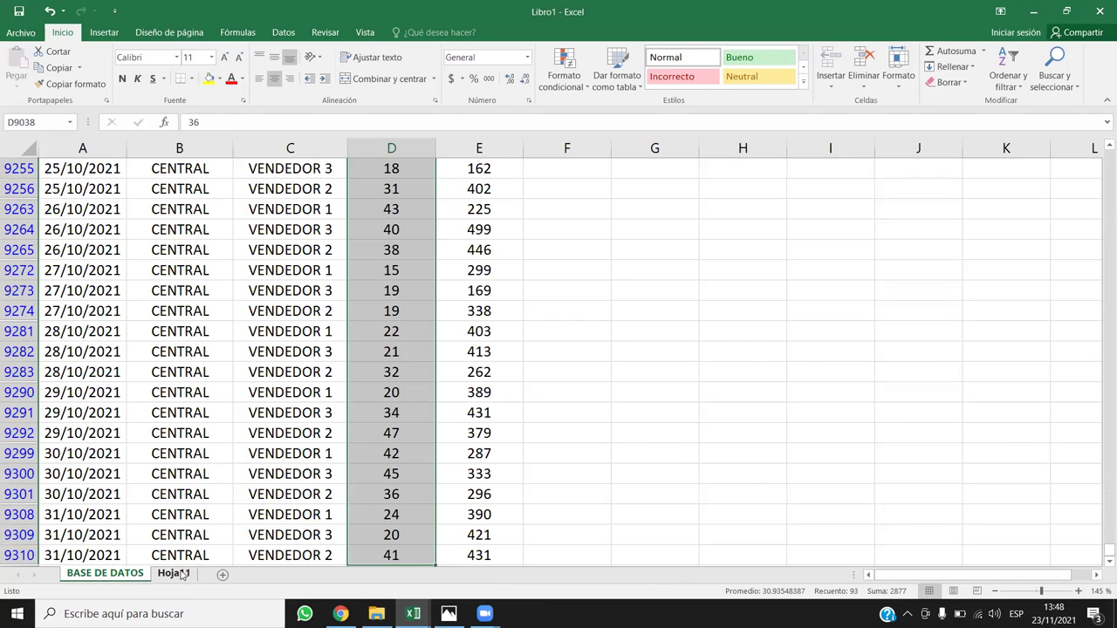
pyautogui.click(177, 573)
pyautogui.write('287')
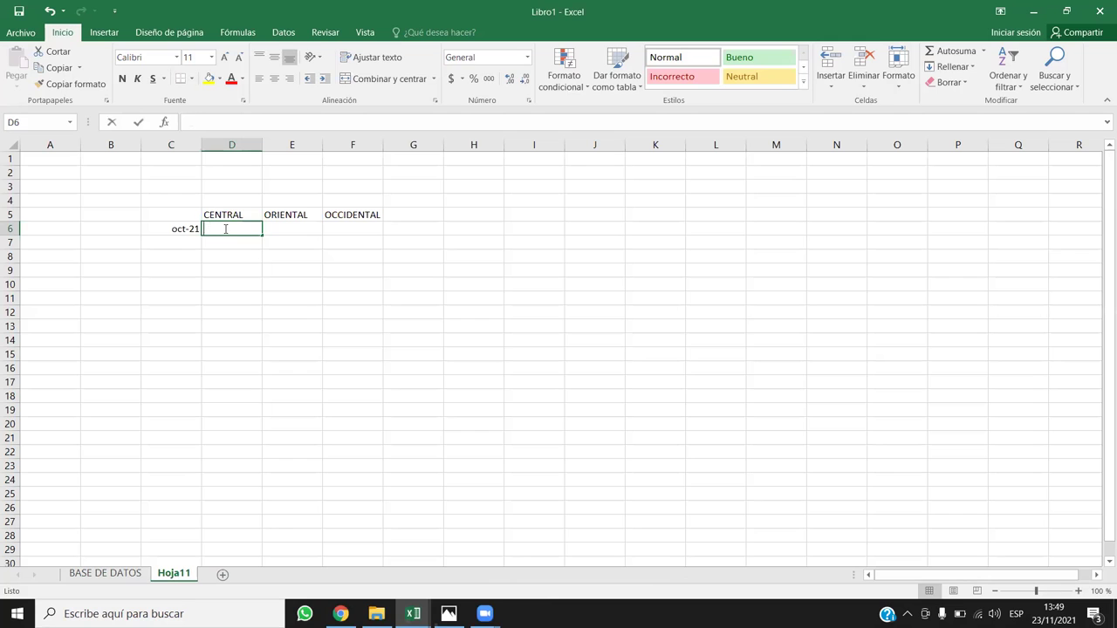
pyautogui.press('Return')
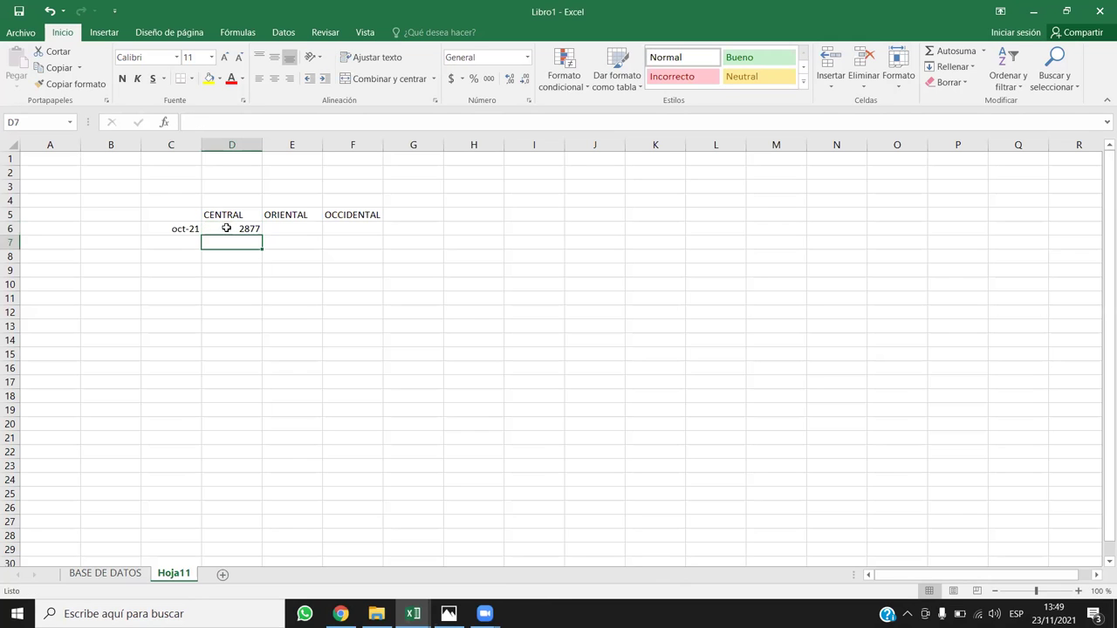
pyautogui.click(281, 231)
# Select all filtered TOTAL values for CENTRAL in BASE DE DATOS to read their sum.
pyautogui.click(102, 572)
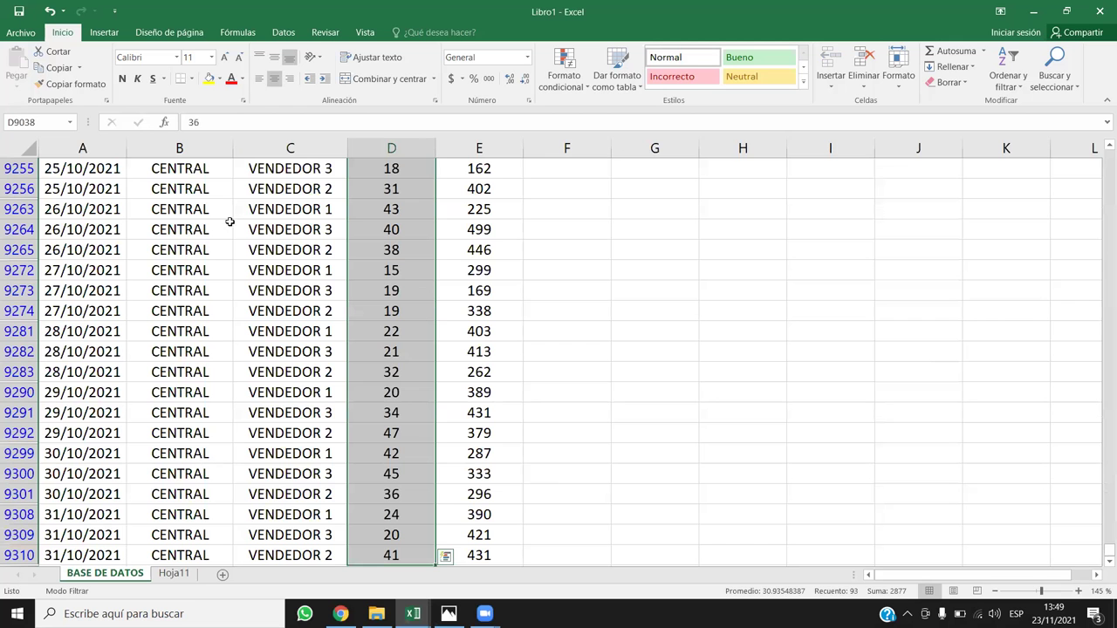
pyautogui.click(478, 250)
pyautogui.hotkey('ctrl', 'Down')
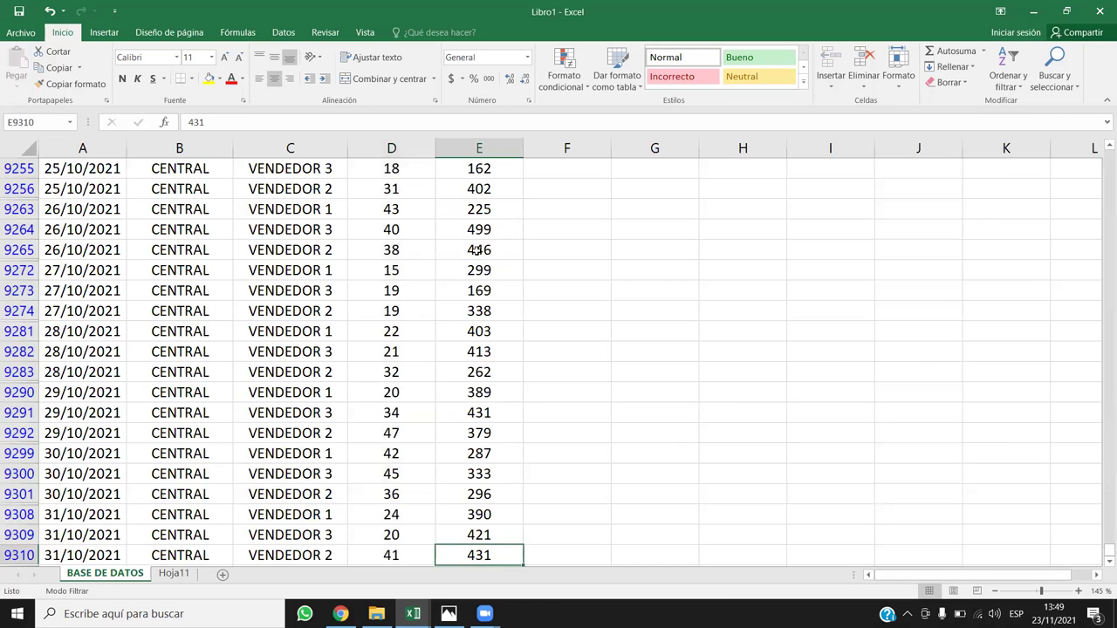
pyautogui.hotkey('ctrl', 'shift', 'Up')
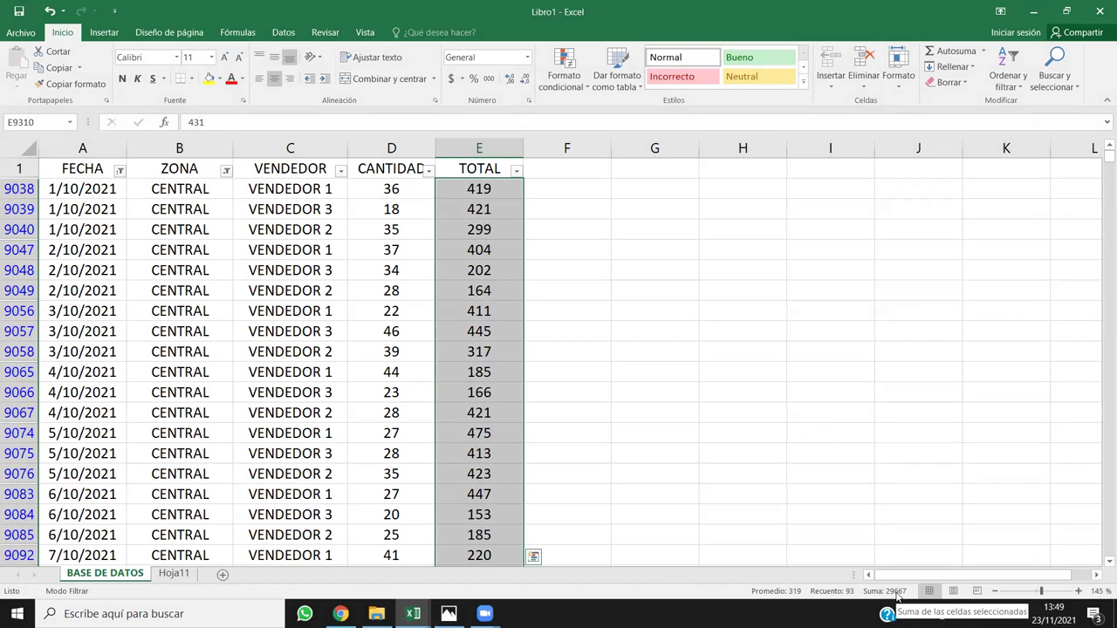
# Enter 29667 in cell D7 of the summary sheet, below the CENTRAL quantity.
pyautogui.click(174, 574)
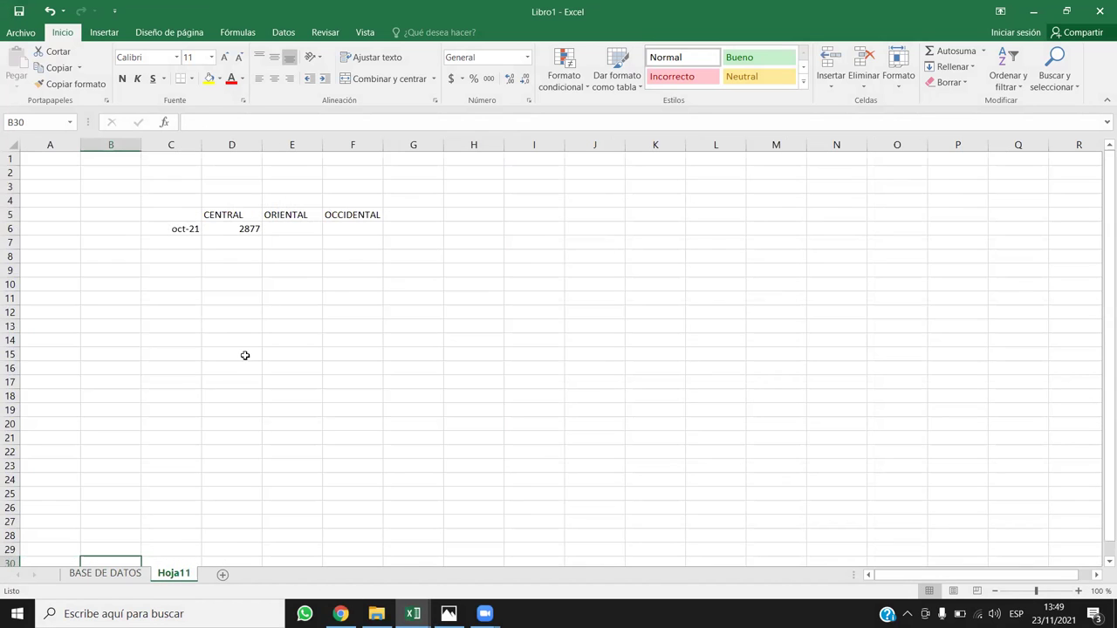
pyautogui.click(226, 244)
pyautogui.write('2')
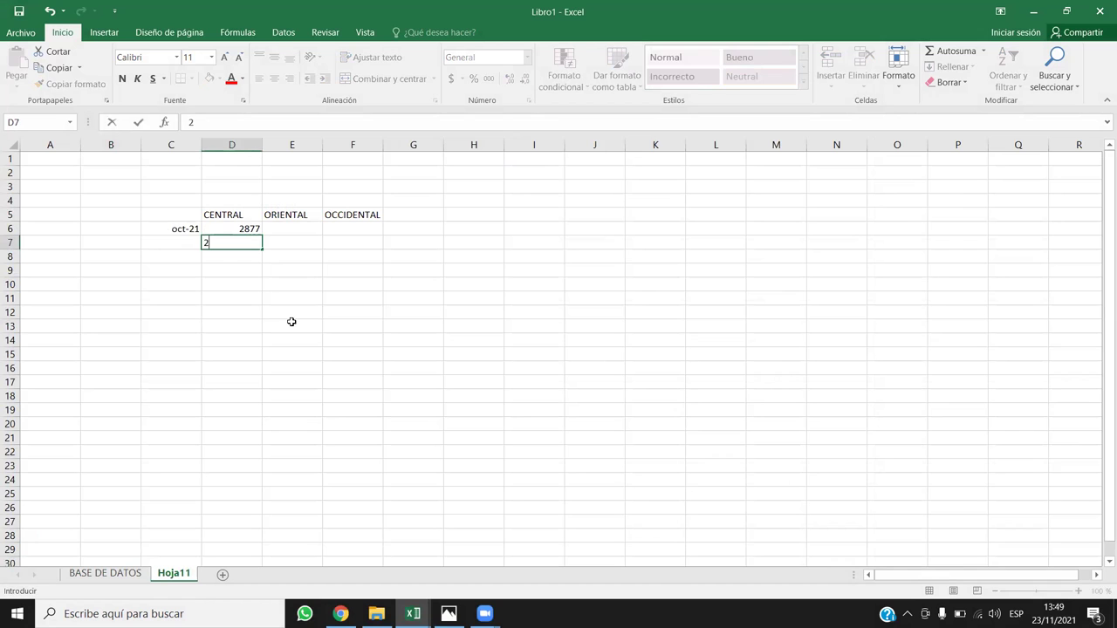
pyautogui.write('9667')
pyautogui.press('Return')
# Merge cells C6 and C7 of the summary sheet and centre the October date horizontally and vertically.
pyautogui.click(105, 573)
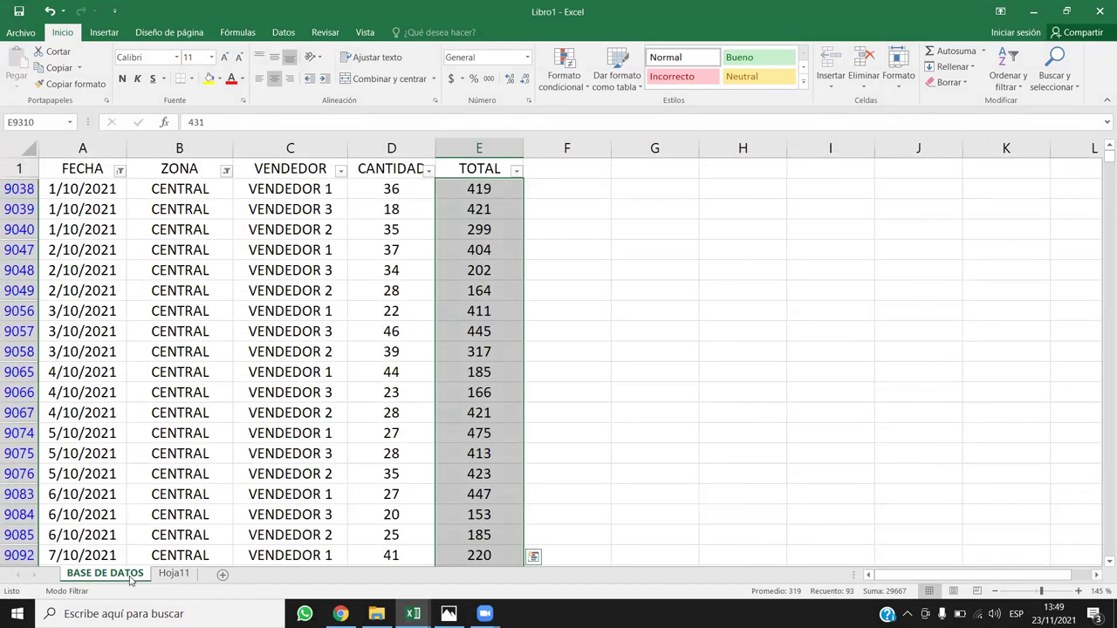
pyautogui.click(173, 573)
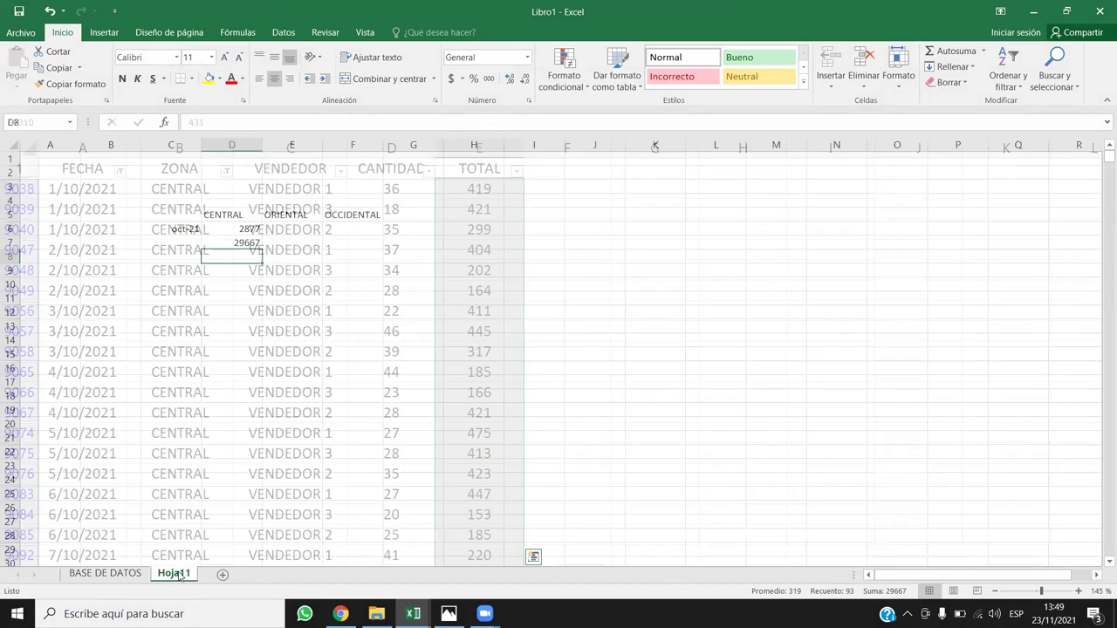
pyautogui.moveTo(197, 234); pyautogui.dragTo(188, 242)
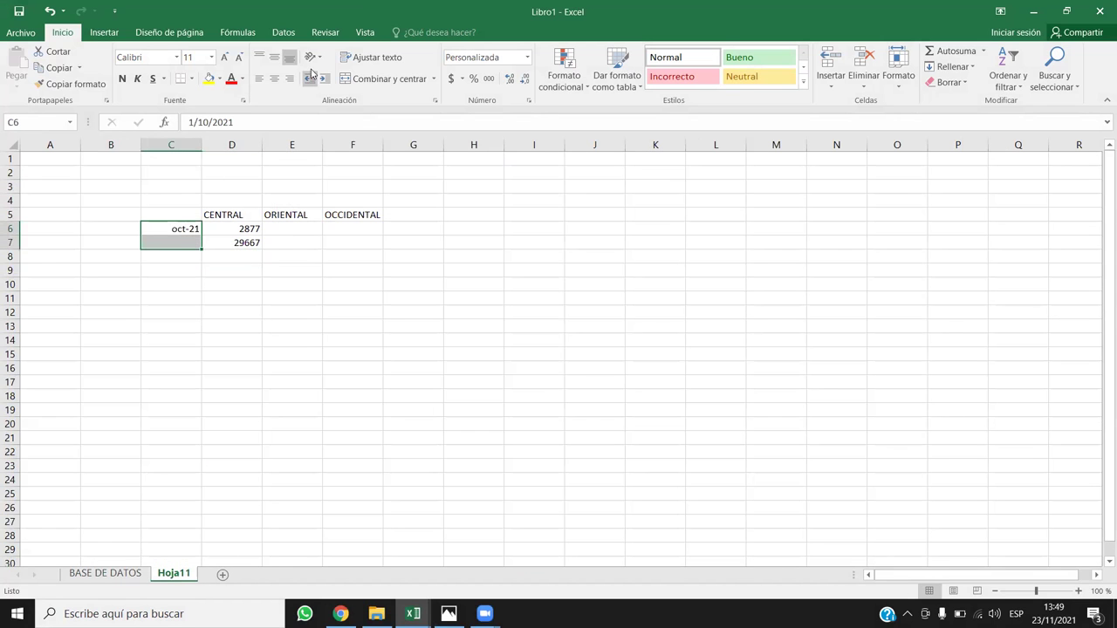
pyautogui.click(384, 79)
pyautogui.click(275, 57)
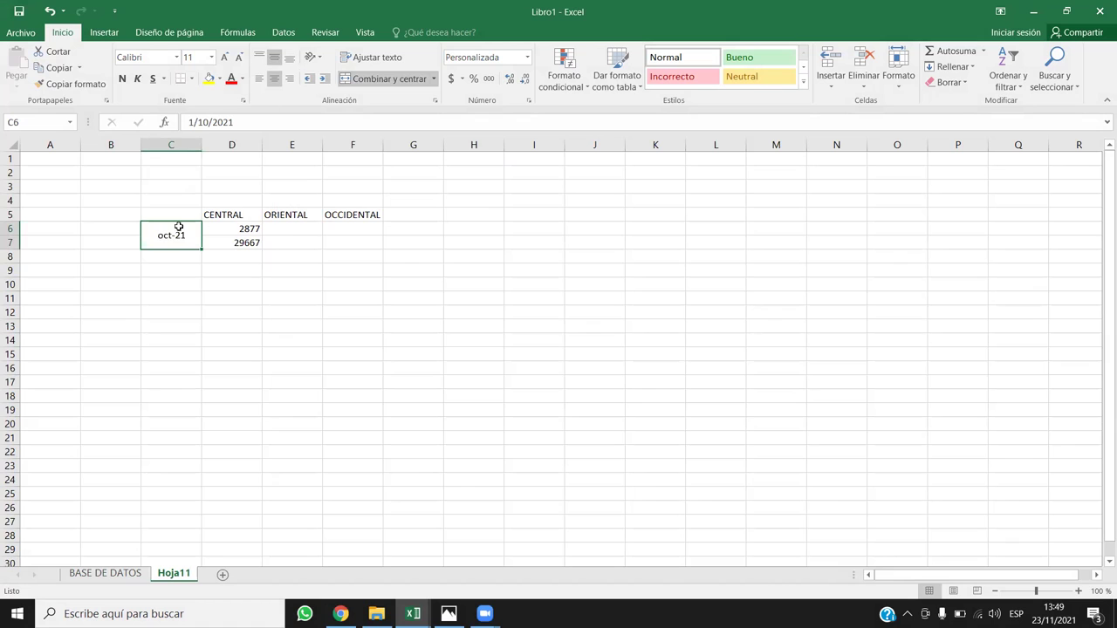
# Highlight the quantity row D6:F6 and the total row D7:F7 to show how the summary is laid out.
pyautogui.moveTo(247, 228); pyautogui.dragTo(376, 229)
pyautogui.moveTo(241, 242); pyautogui.dragTo(352, 244)
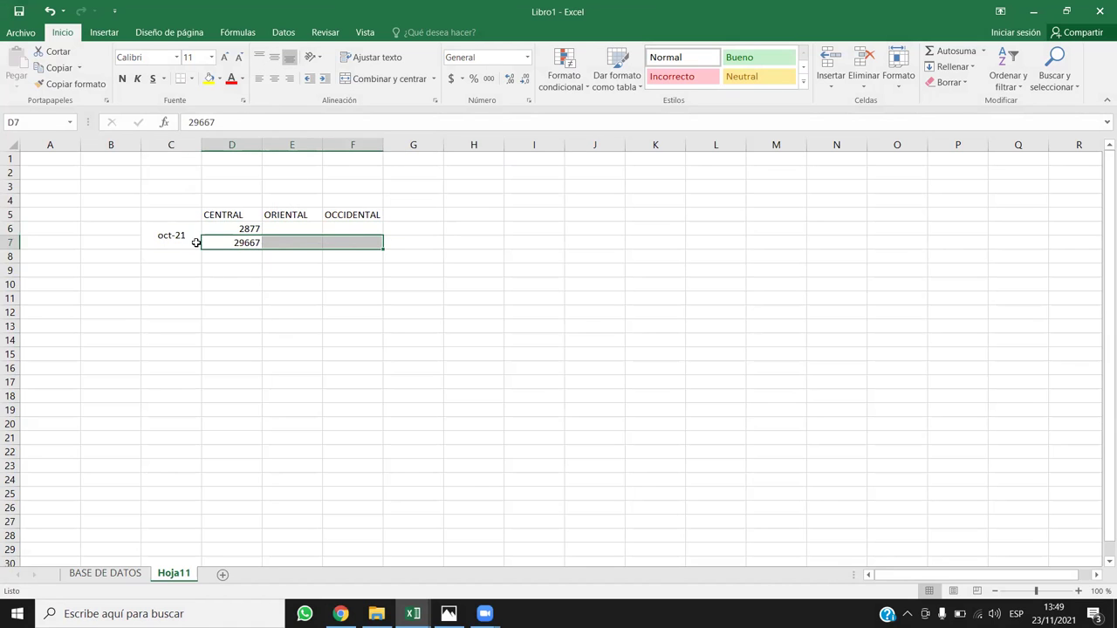
pyautogui.click(212, 272)
# Change the ZONA filter in BASE DE DATOS to show only OCCIDENTAL.
pyautogui.click(104, 573)
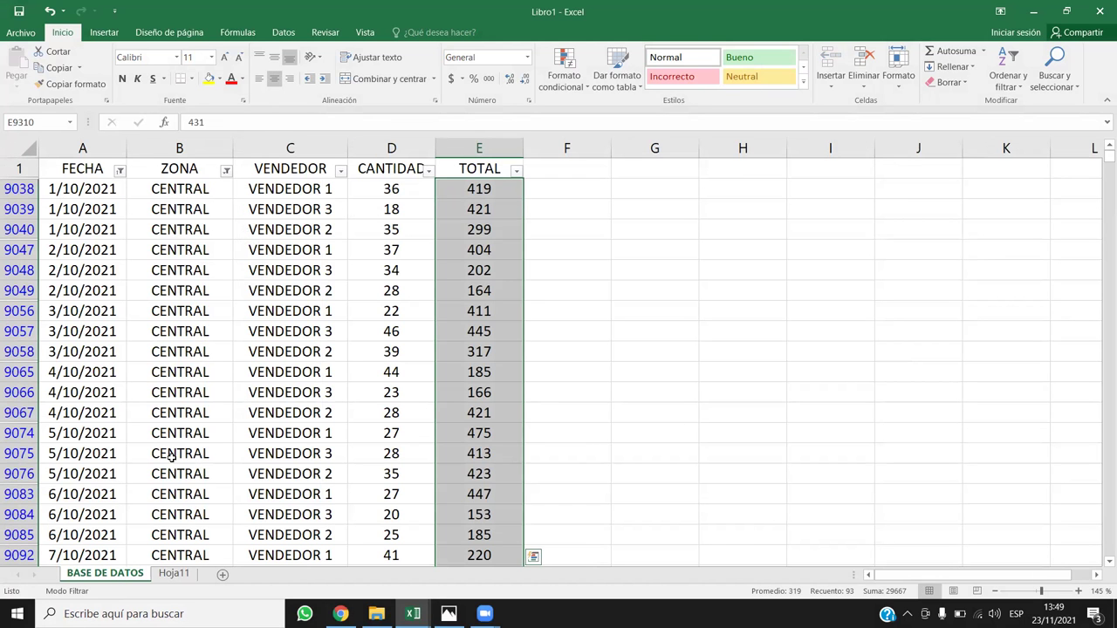
pyautogui.click(226, 170)
pyautogui.click(103, 324)
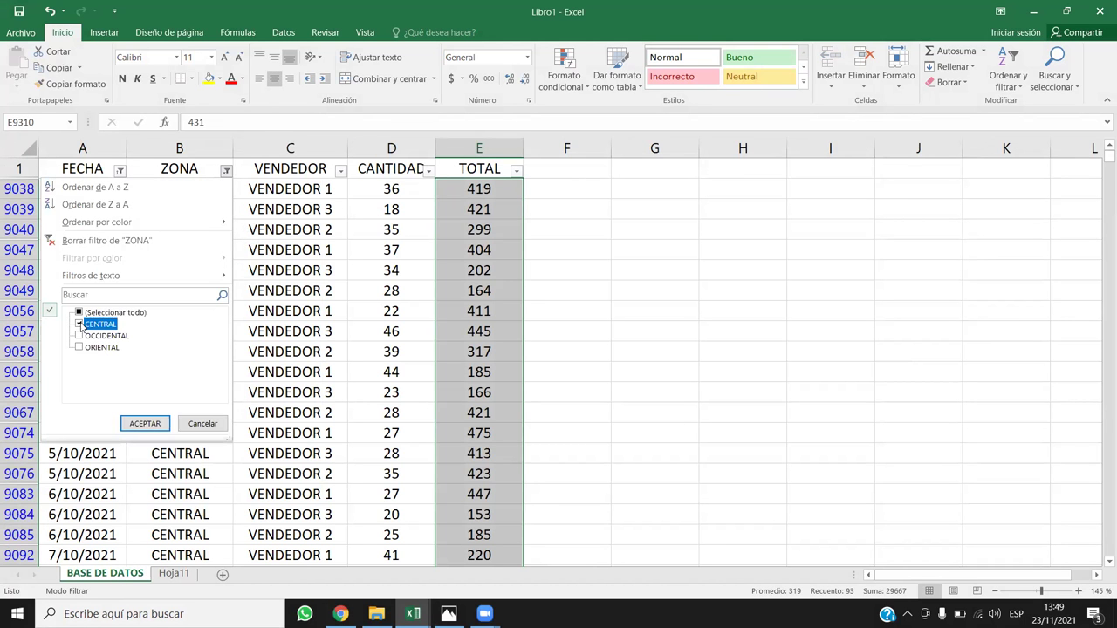
pyautogui.click(104, 335)
pyautogui.click(145, 423)
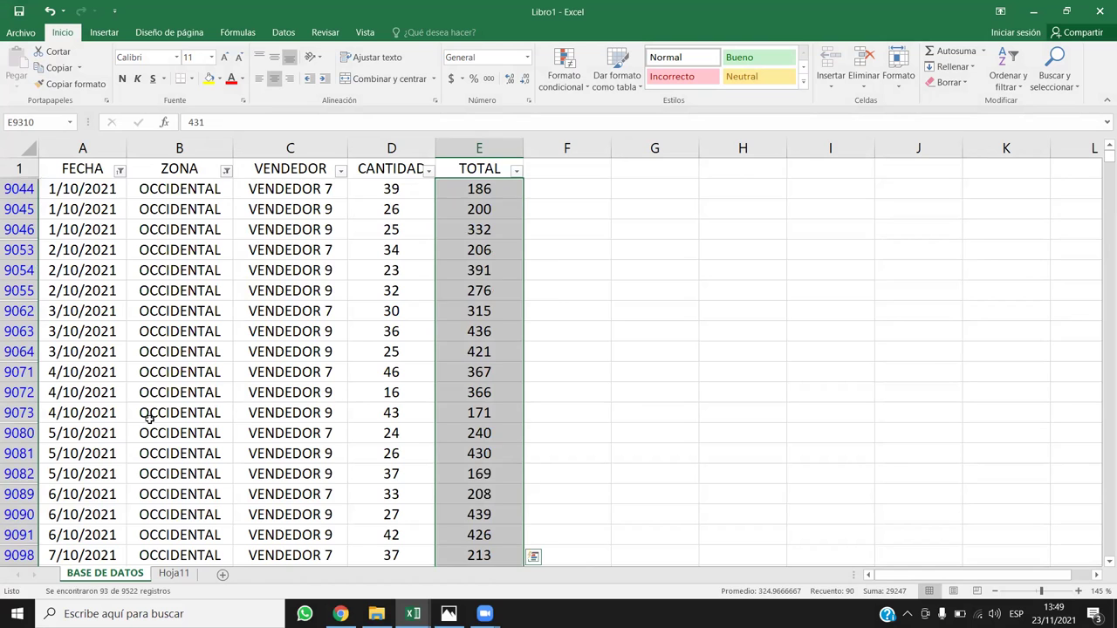
pyautogui.click(199, 215)
# Sum the filtered OCCIDENTAL quantities in BASE DE DATOS and enter 3077 in cell F6 of the summary sheet.
pyautogui.click(399, 188)
pyautogui.hotkey('ctrl', 'shift', 'Down')
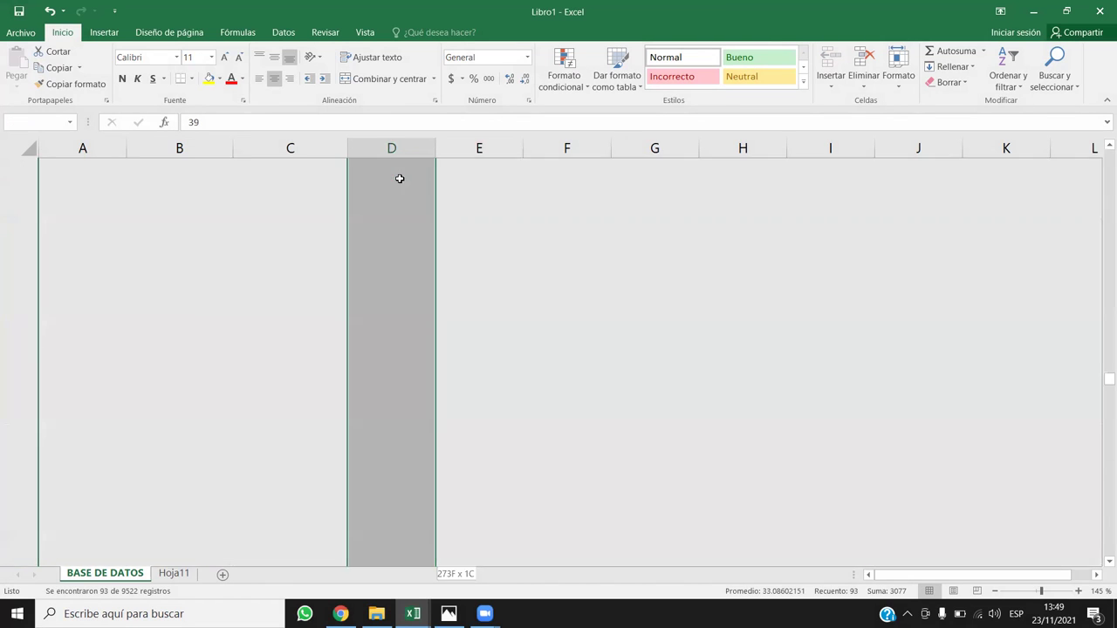
pyautogui.click(174, 573)
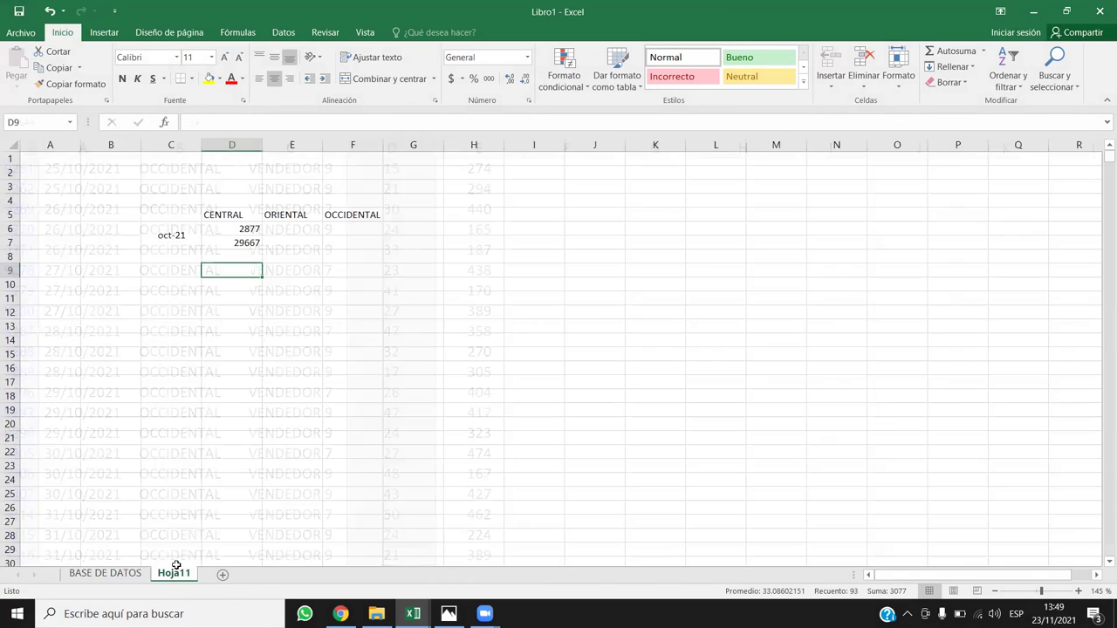
pyautogui.click(291, 229)
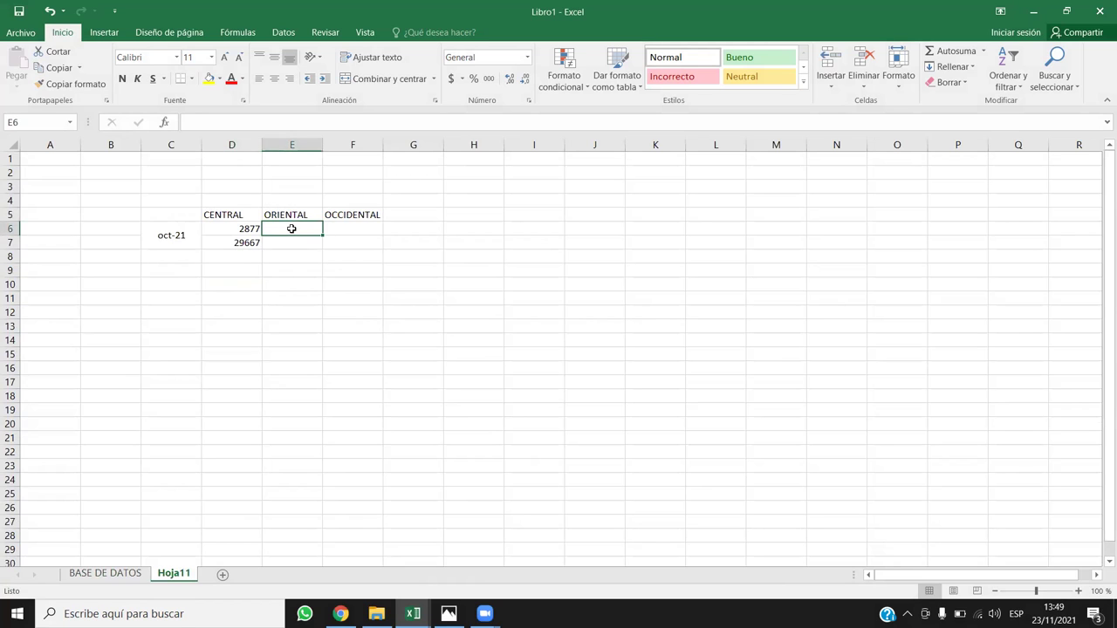
pyautogui.press('Right')
pyautogui.write('7')
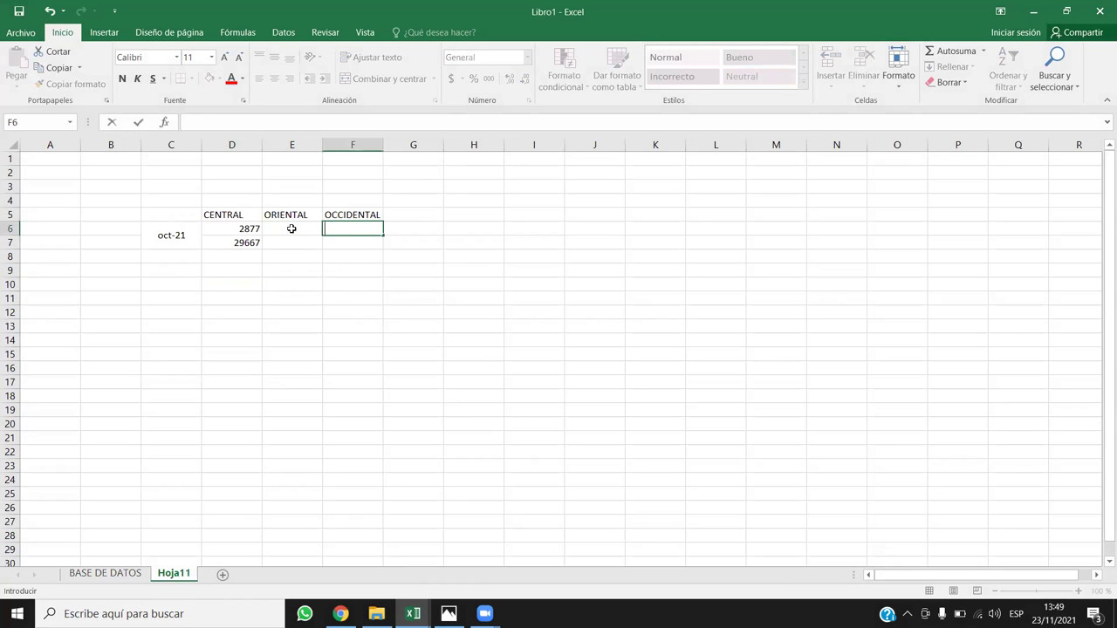
pyautogui.write('7')
pyautogui.press('Return')
pyautogui.click(361, 221)
pyautogui.click(368, 229)
pyautogui.write('307')
pyautogui.press('Return')
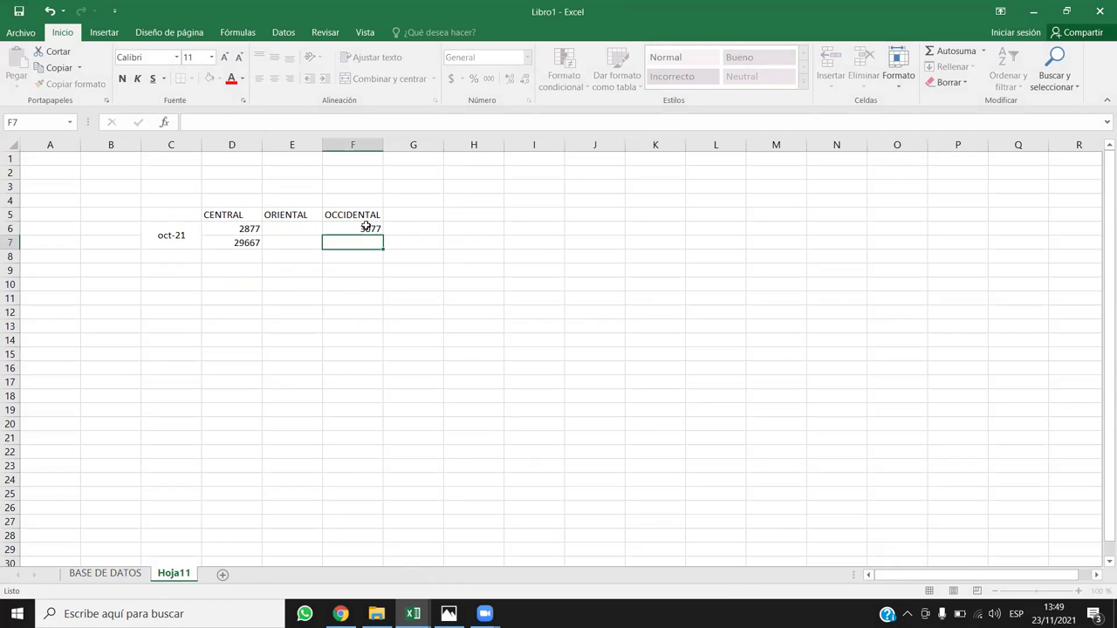
# Sum the filtered OCCIDENTAL values in the TOTAL column and enter 3022 in cell F7 of the summary sheet.
pyautogui.click(112, 575)
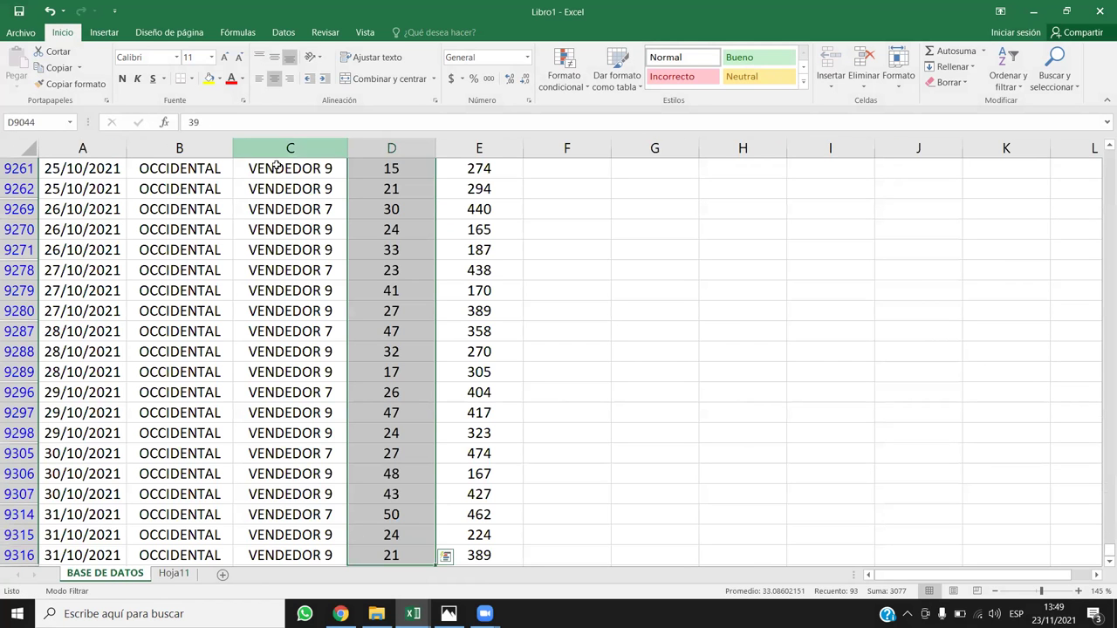
pyautogui.click(472, 305)
pyautogui.hotkey('ctrl', 'Up')
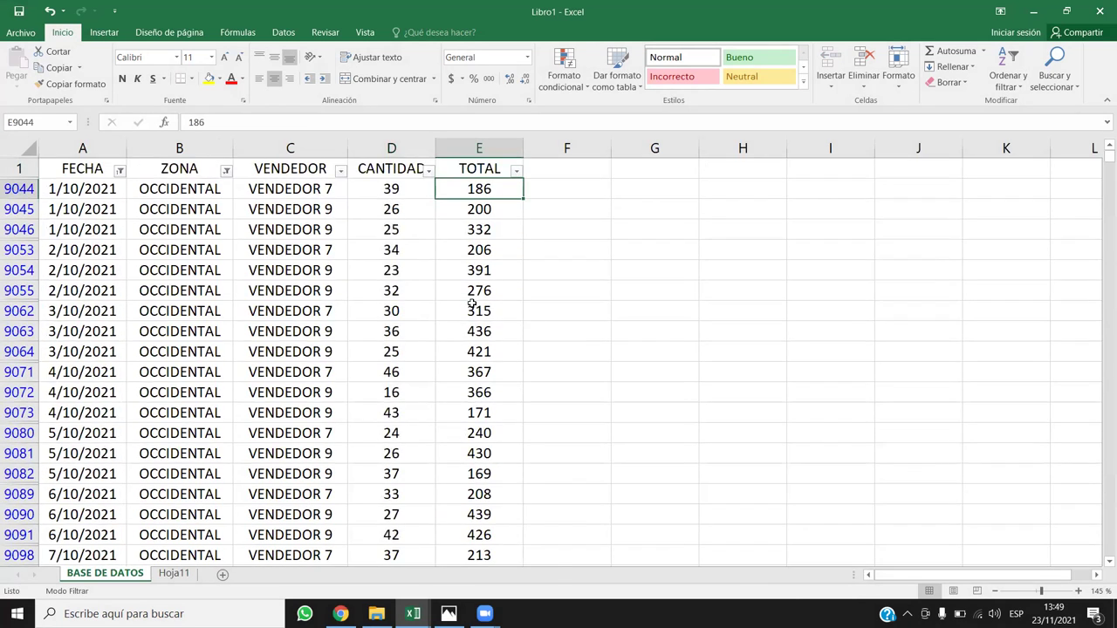
pyautogui.hotkey('ctrl', 'shift', 'Down')
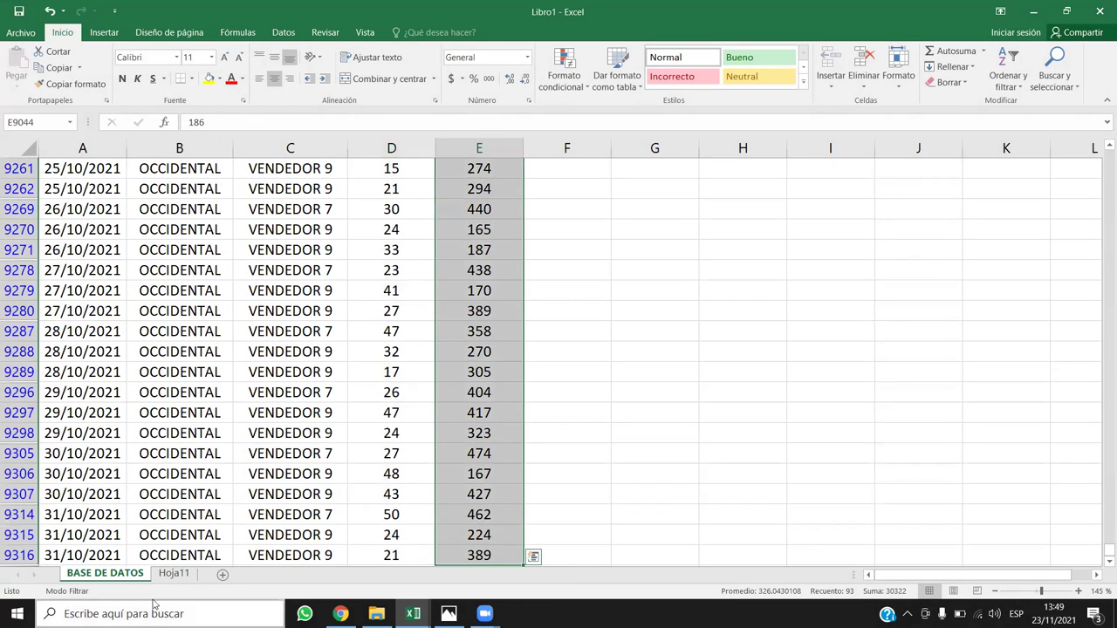
pyautogui.click(174, 574)
pyautogui.write('3022')
pyautogui.press('Return')
# Change the ZONA filter in BASE DE DATOS to show only ORIENTAL.
pyautogui.click(104, 574)
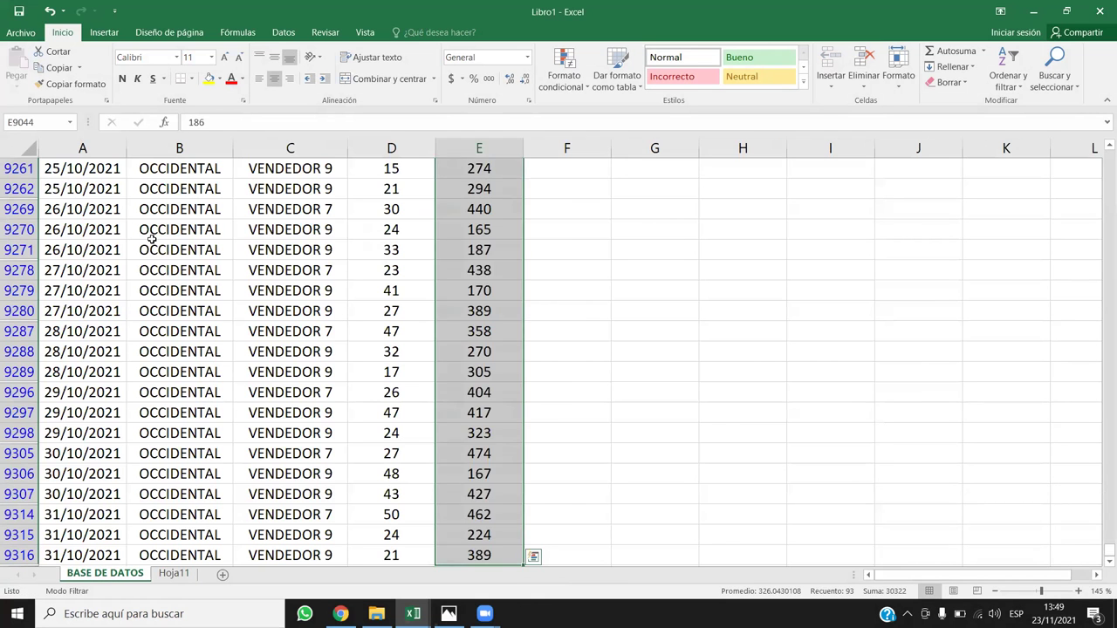
pyautogui.click(151, 238)
pyautogui.hotkey('ctrl', 'Up')
pyautogui.press('Down')
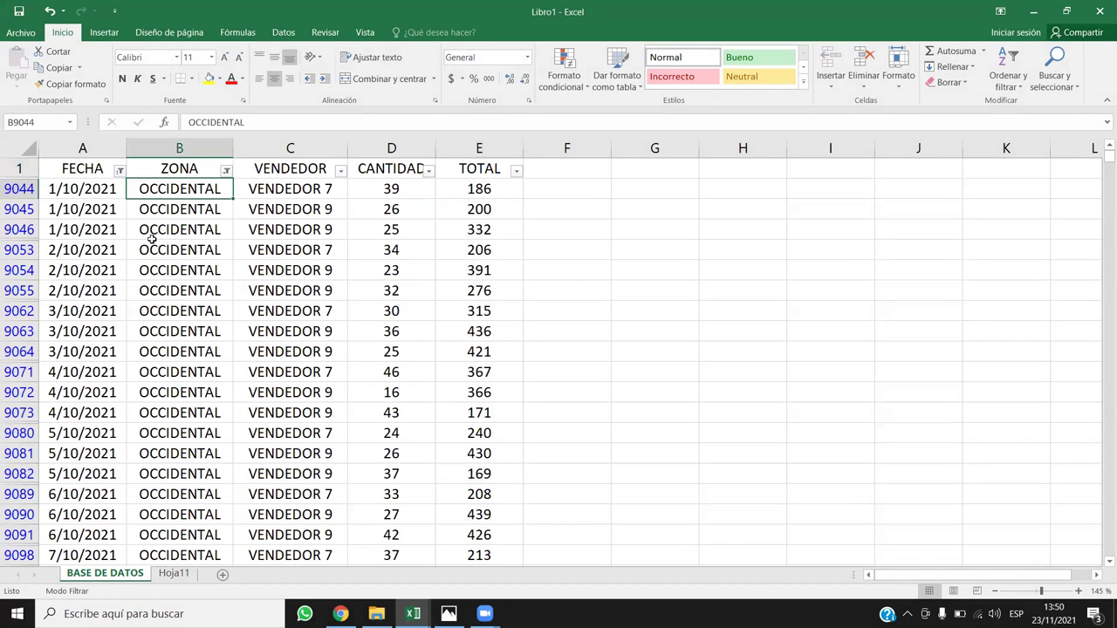
pyautogui.click(226, 170)
pyautogui.click(87, 336)
pyautogui.click(88, 347)
pyautogui.click(145, 423)
# Sum the filtered ORIENTAL quantities in BASE DE DATOS and enter 3114 in cell E6 of the summary sheet.
pyautogui.click(354, 190)
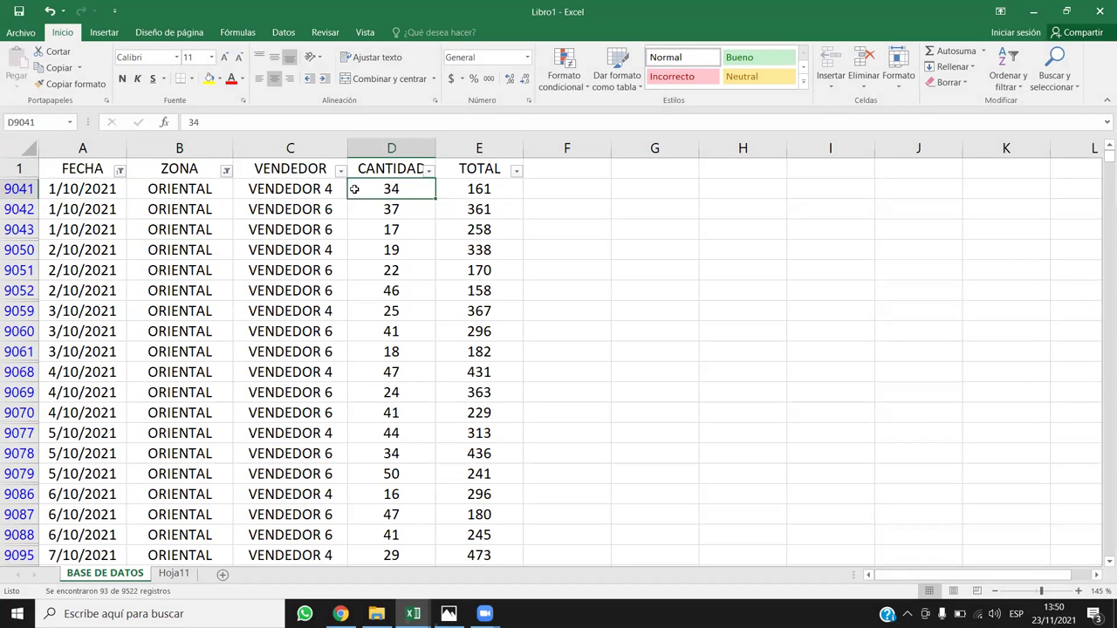
pyautogui.hotkey('ctrl', 'shift', 'Down')
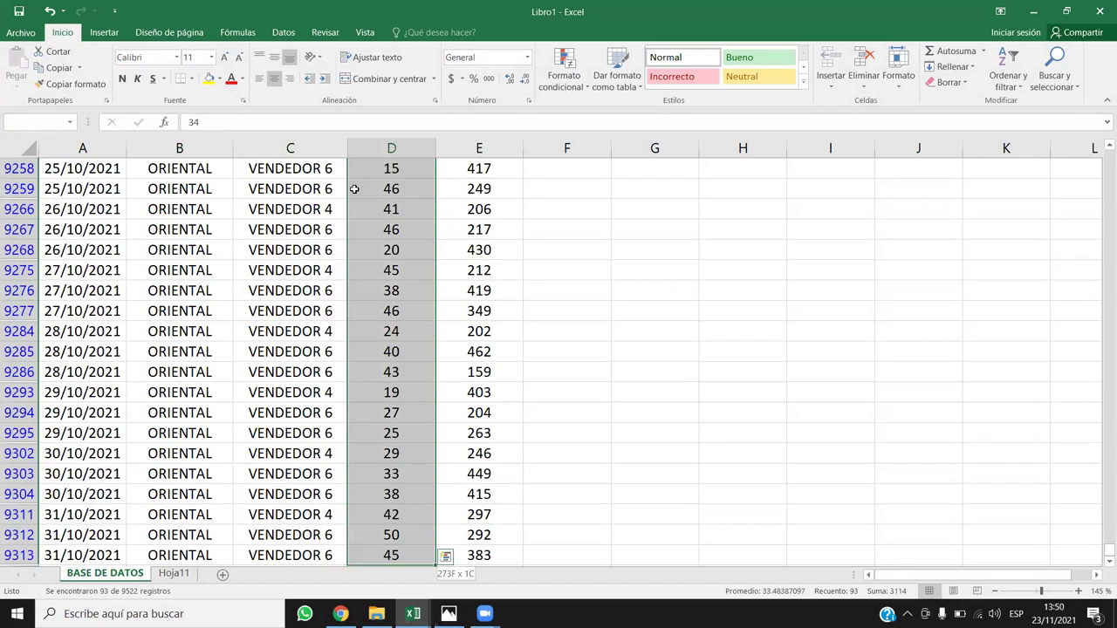
pyautogui.hotkey('ctrl', 'q')
pyautogui.click(164, 288)
pyautogui.click(180, 574)
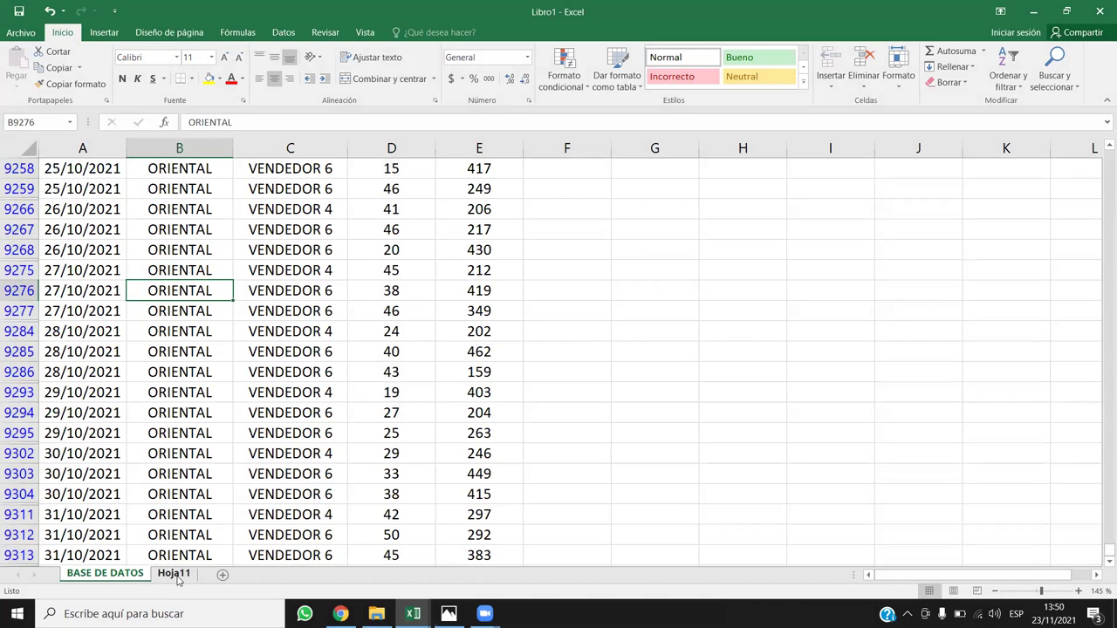
pyautogui.click(295, 228)
pyautogui.write('3114')
pyautogui.press('Return')
# Sum the filtered ORIENTAL values in the TOTAL column, enter 28692 in cell E7 of the summary sheet and recheck the source sum.
pyautogui.click(105, 573)
pyautogui.click(351, 271)
pyautogui.press('Right')
pyautogui.hotkey('ctrl', 'Up')
pyautogui.press('Down')
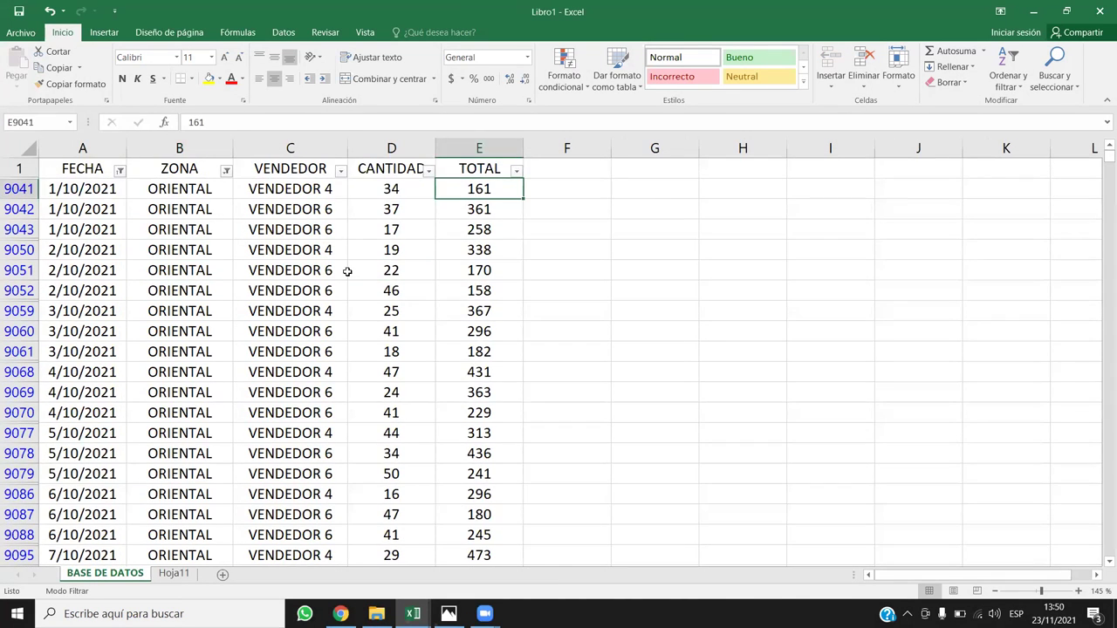
pyautogui.hotkey('ctrl', 'shift', 'Down')
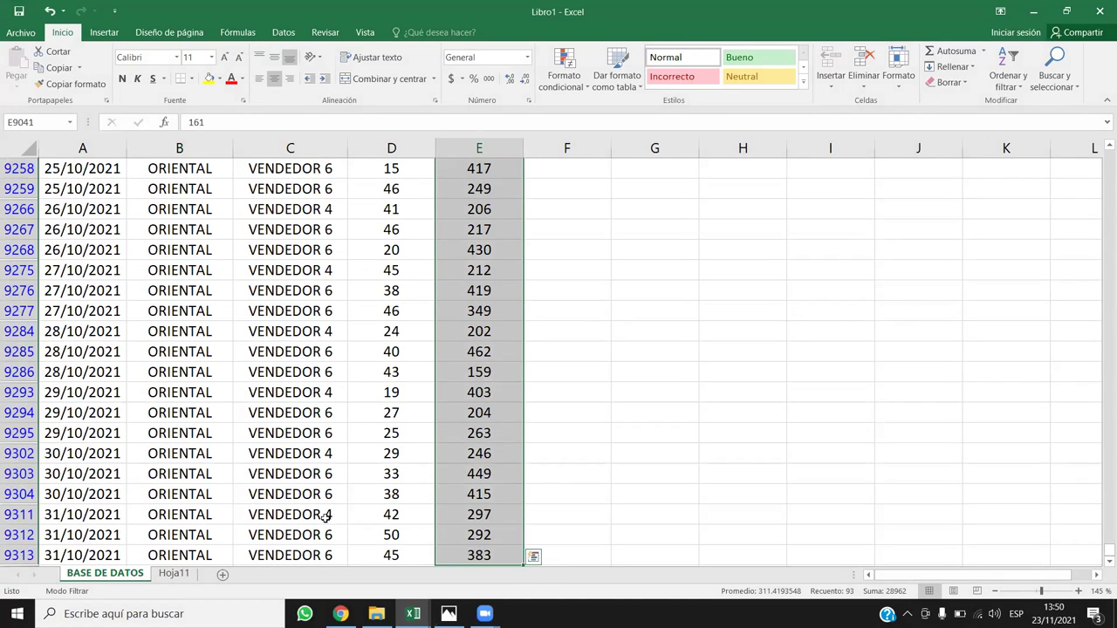
pyautogui.click(185, 574)
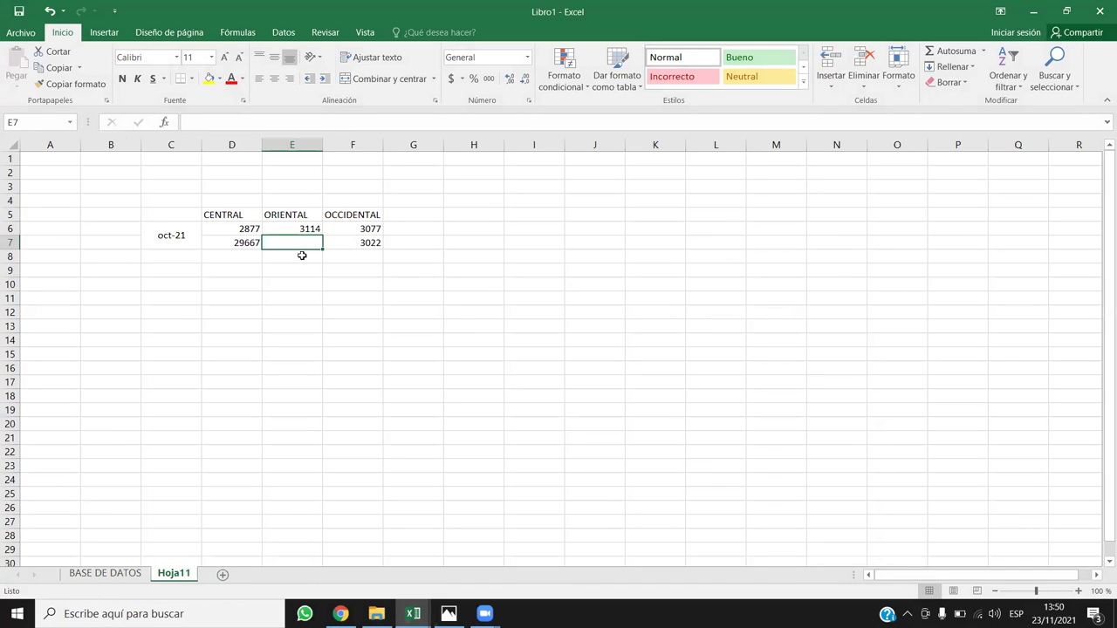
pyautogui.write('2869')
pyautogui.press('Return')
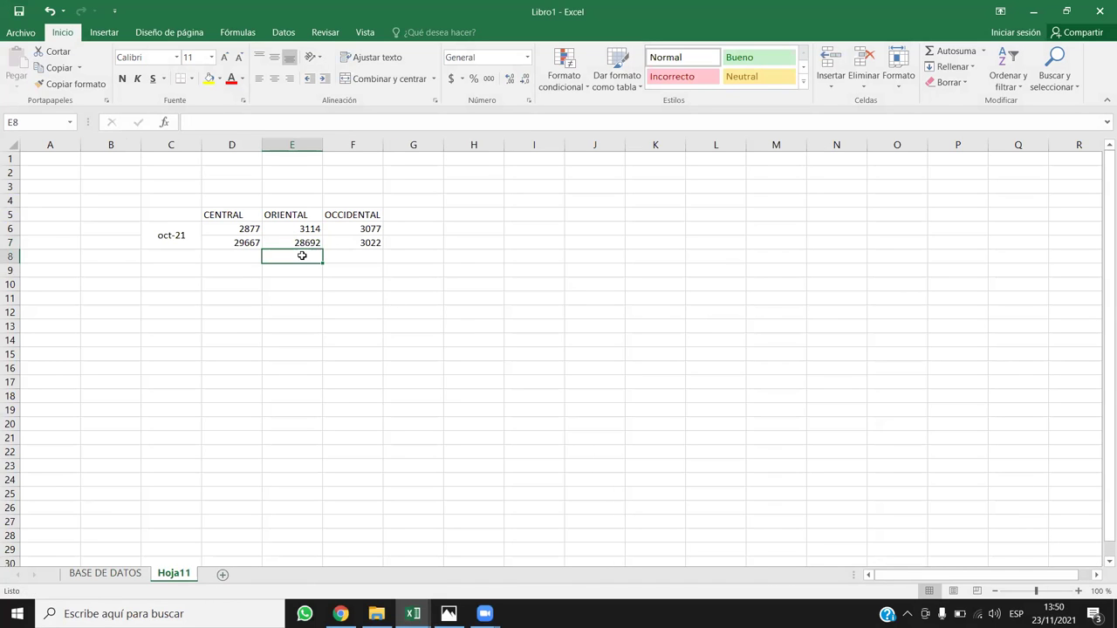
pyautogui.click(128, 574)
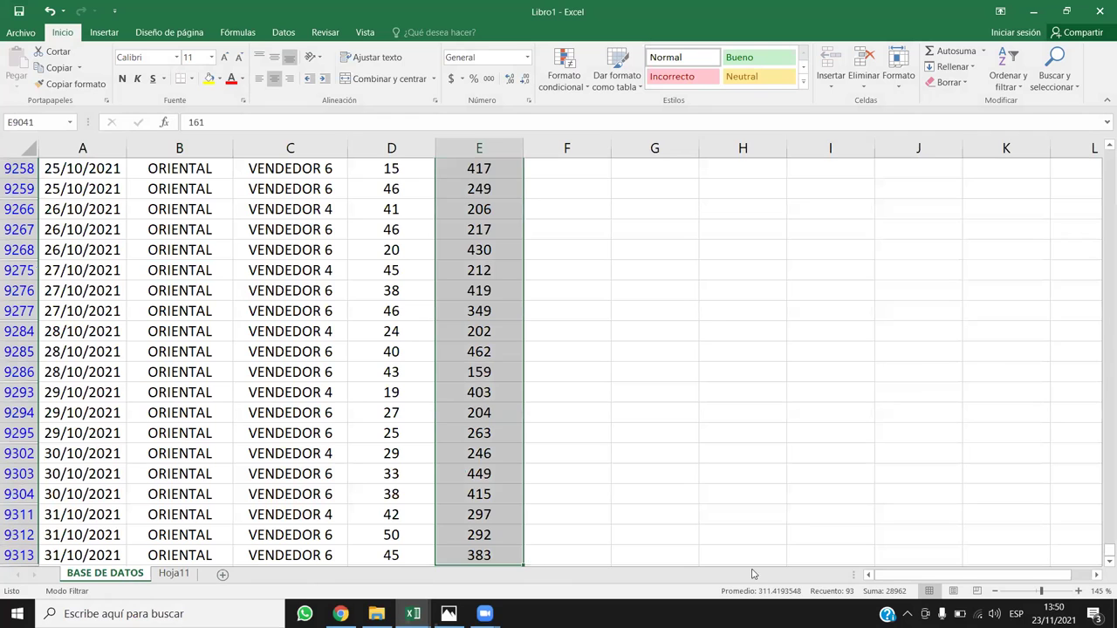
pyautogui.click(179, 575)
# Unmerge cells C6 and C7 of the summary sheet and clear the October date from C6.
pyautogui.click(168, 234)
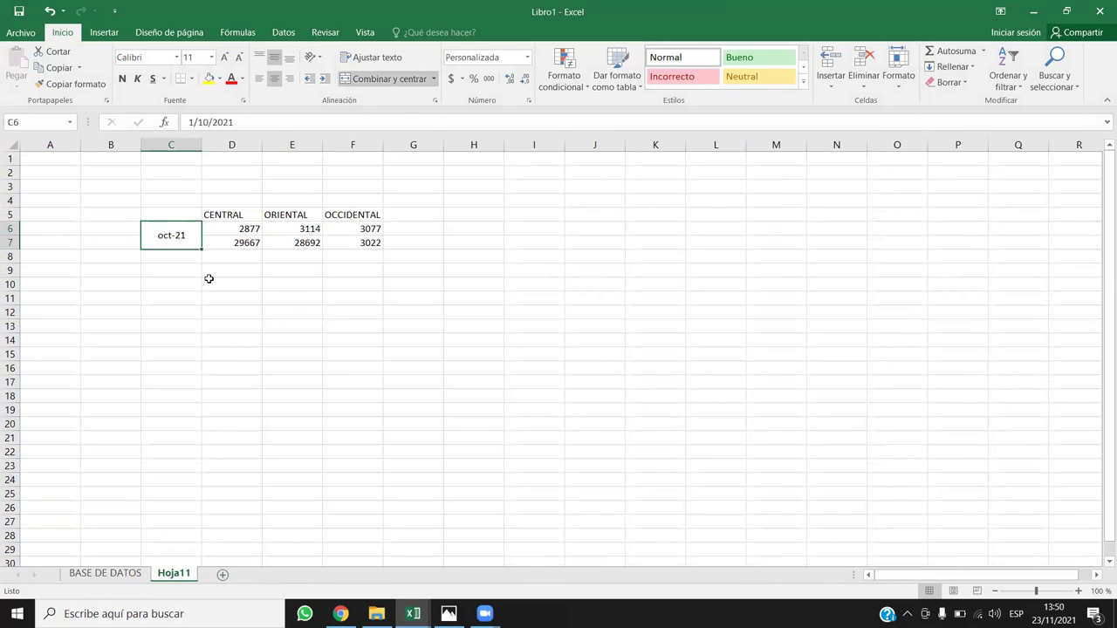
pyautogui.click(375, 78)
pyautogui.click(174, 227)
pyautogui.press('Delete')
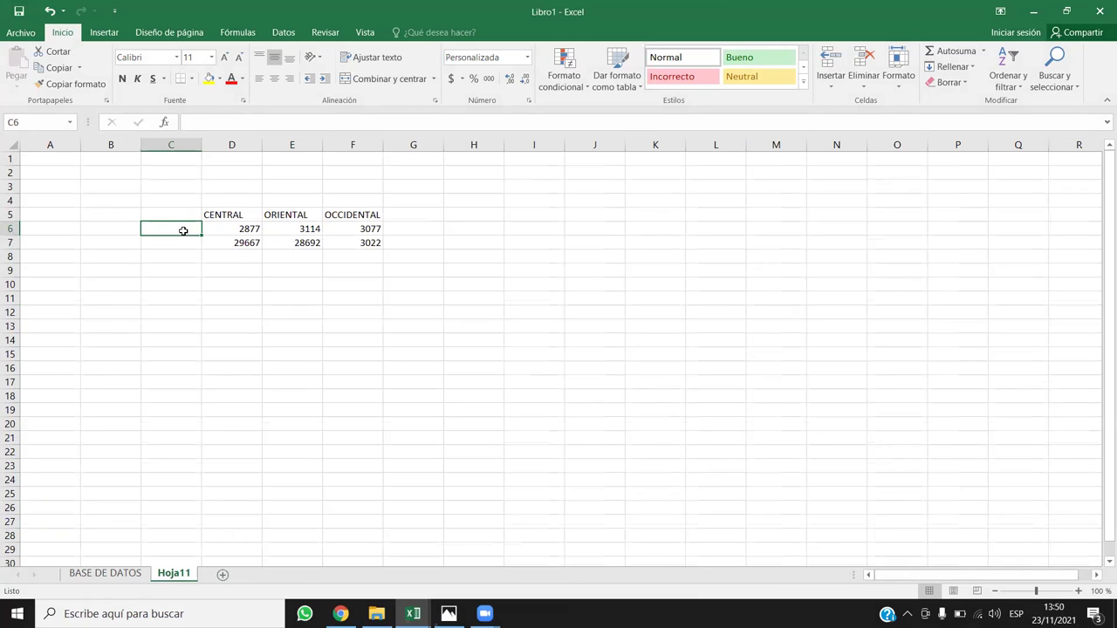
# Label the summary rows CANTIDAD in cell C6 and TOTAL in cell C7.
pyautogui.write('PCANTIDAD')
pyautogui.press('BackSpace')
pyautogui.write('D')
pyautogui.press('Return')
pyautogui.write('TOTA')
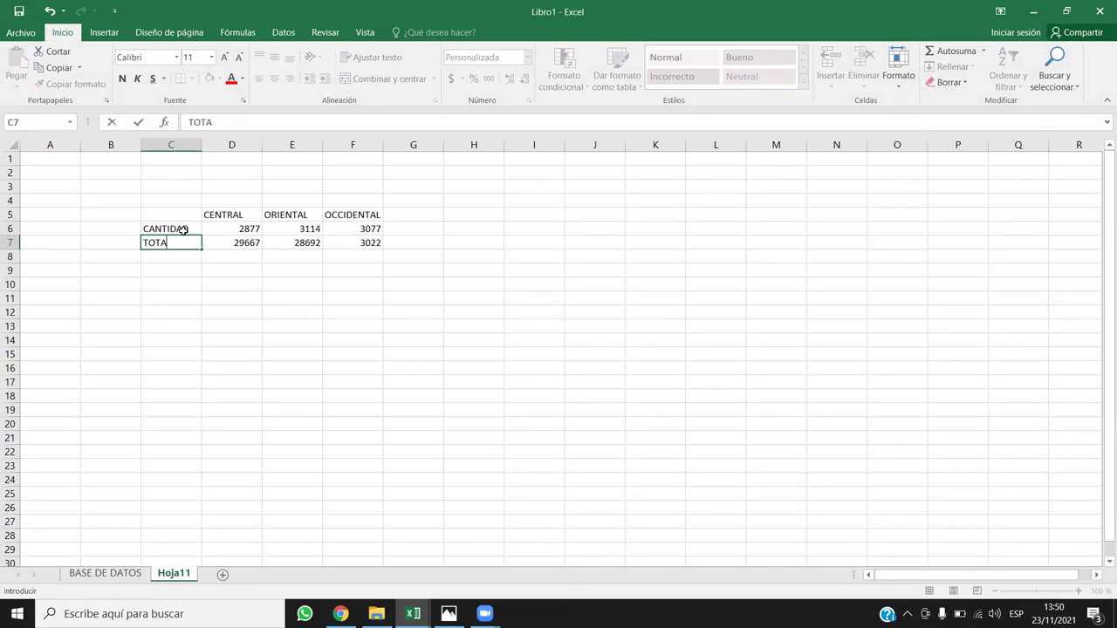
pyautogui.write('L}')
pyautogui.press('BackSpace')
pyautogui.press('Return')
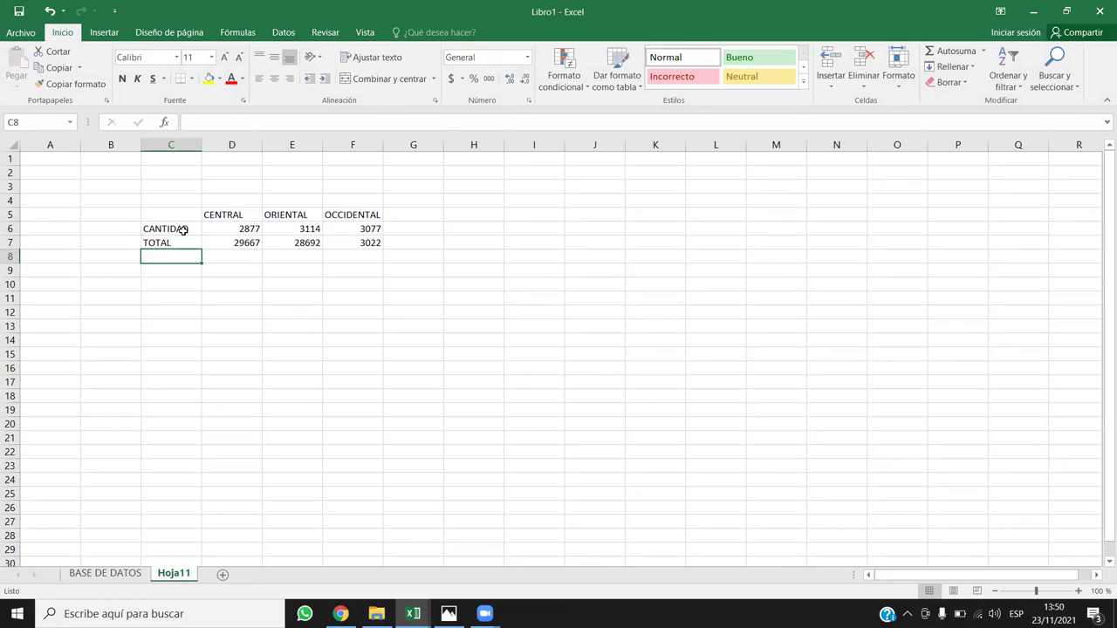
# Centre the contents of the summary table C5:F7 horizontally.
pyautogui.press('Right')
pyautogui.press('Down')
pyautogui.press('Down')
pyautogui.press('Down')
pyautogui.press('Down')
pyautogui.press('Down')
pyautogui.press('Down')
pyautogui.moveTo(200, 213); pyautogui.dragTo(347, 239)
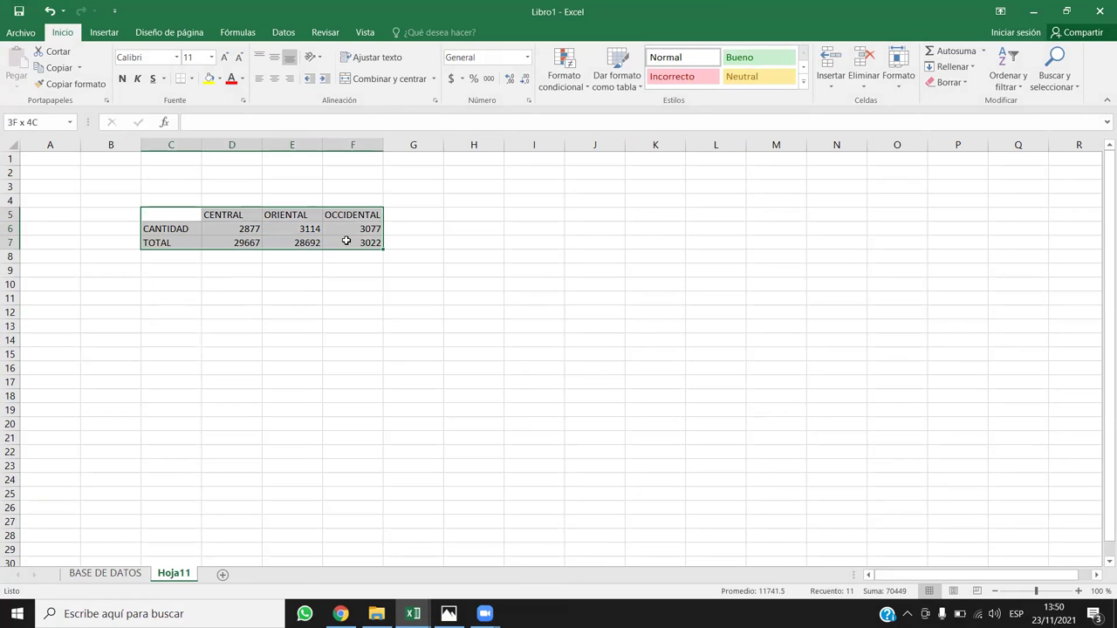
pyautogui.click(274, 79)
pyautogui.click(301, 326)
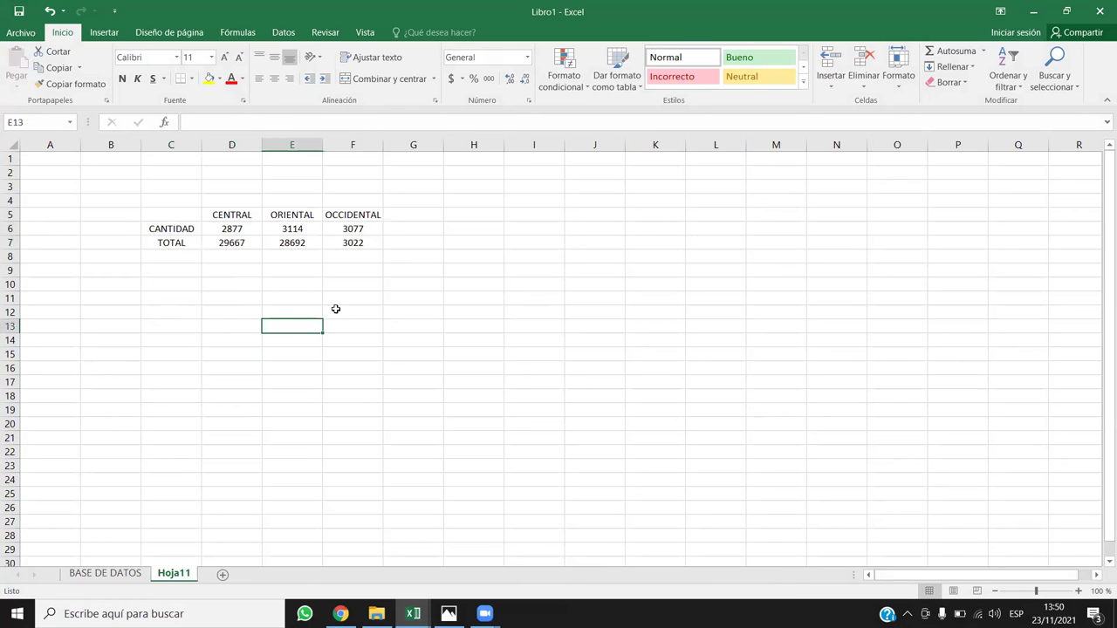
# Highlight the CANTIDAD row C6:F6 to review the quantities per zone.
pyautogui.click(253, 298)
pyautogui.click(245, 225)
pyautogui.click(209, 253)
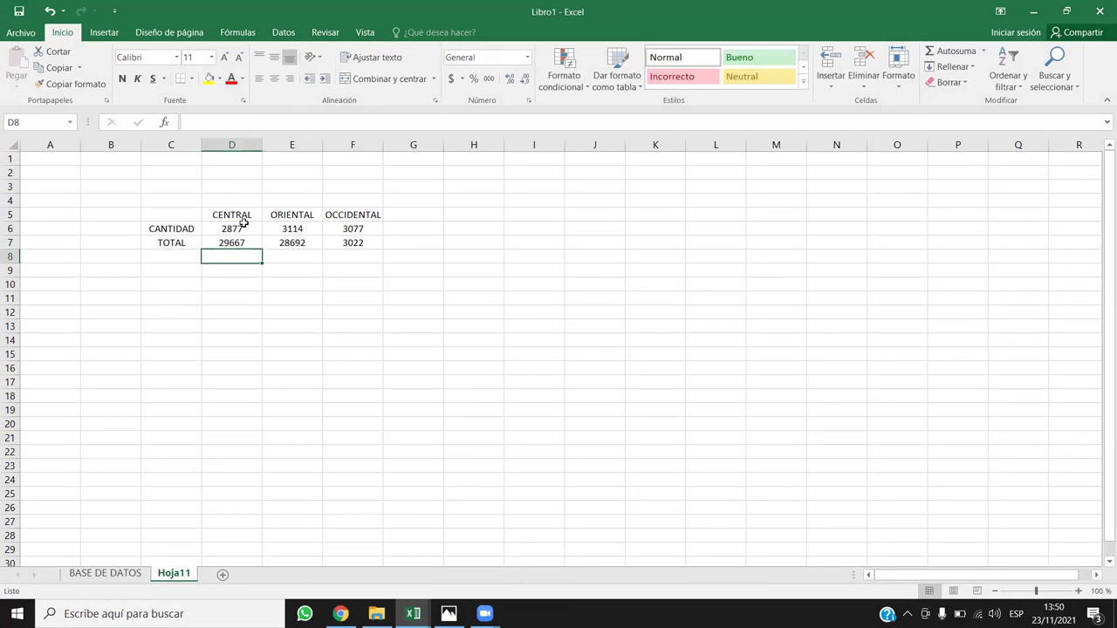
pyautogui.moveTo(153, 226); pyautogui.dragTo(353, 229)
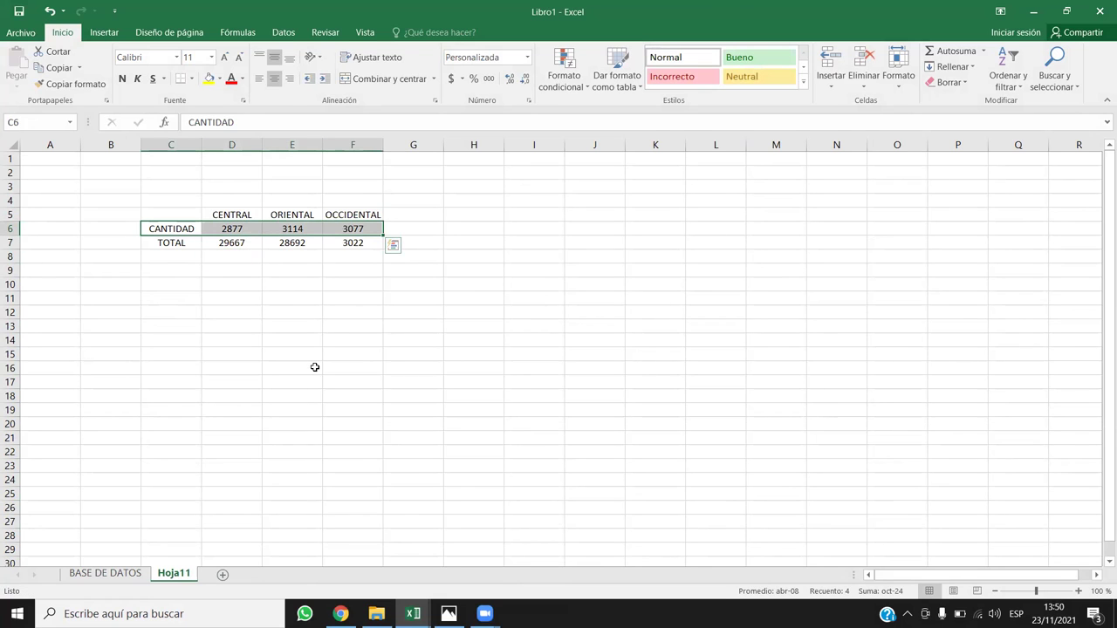
# Merge and centre cells C3:F3 above the summary table and enter the title VENTAS DE OCTUBRE DE 2021.
pyautogui.moveTo(182, 185); pyautogui.dragTo(359, 189)
pyautogui.click(384, 78)
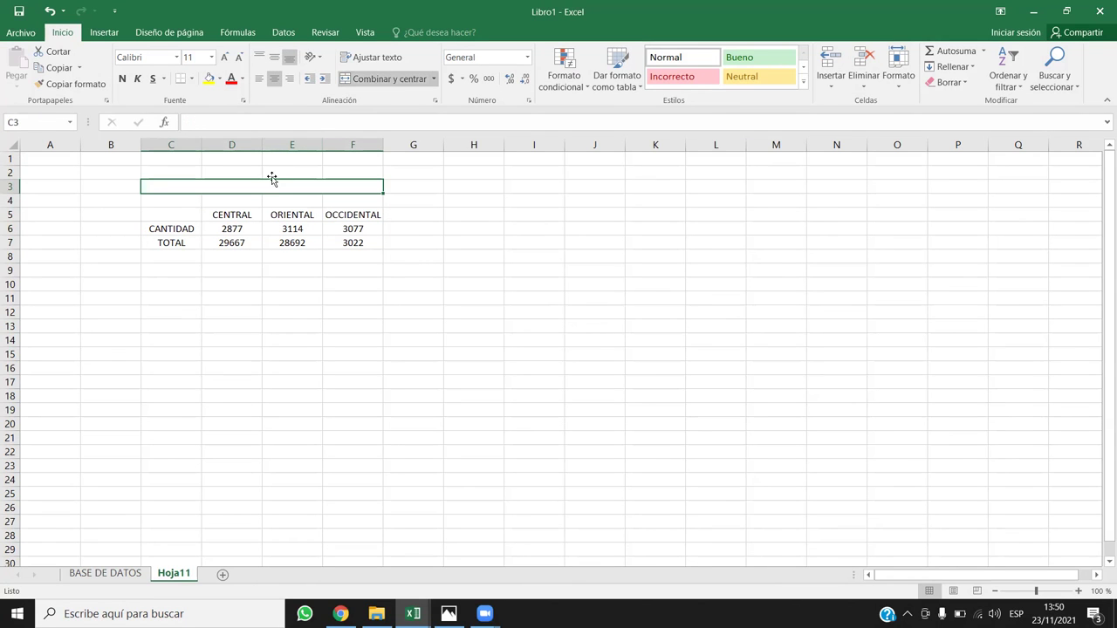
pyautogui.write('VENT')
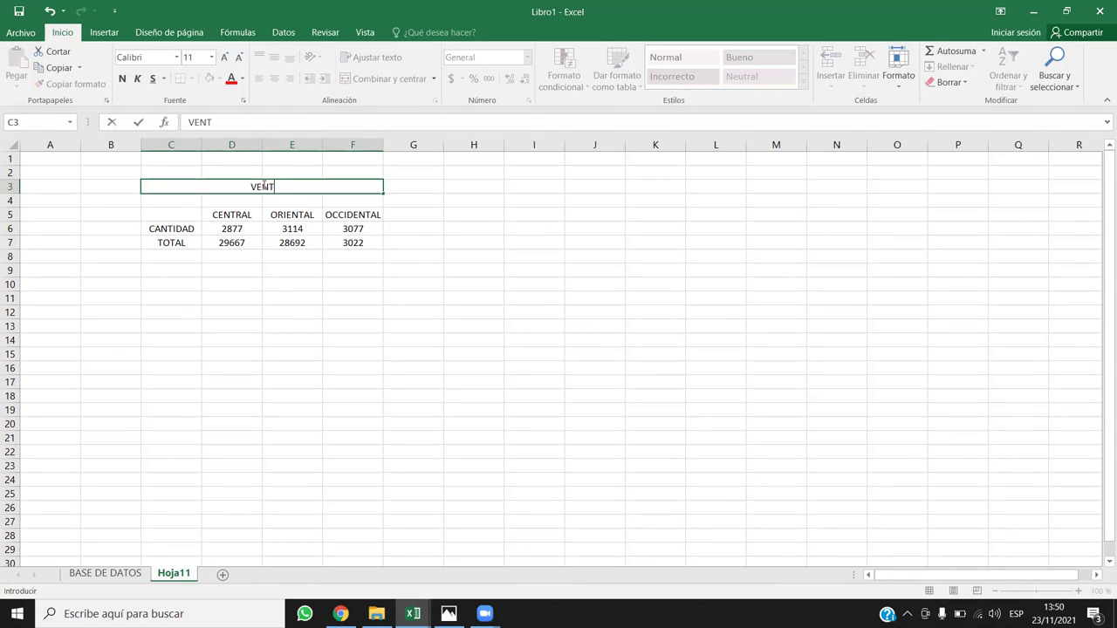
pyautogui.write('AS DE OCTUBRE DE 2021')
pyautogui.press('Return')
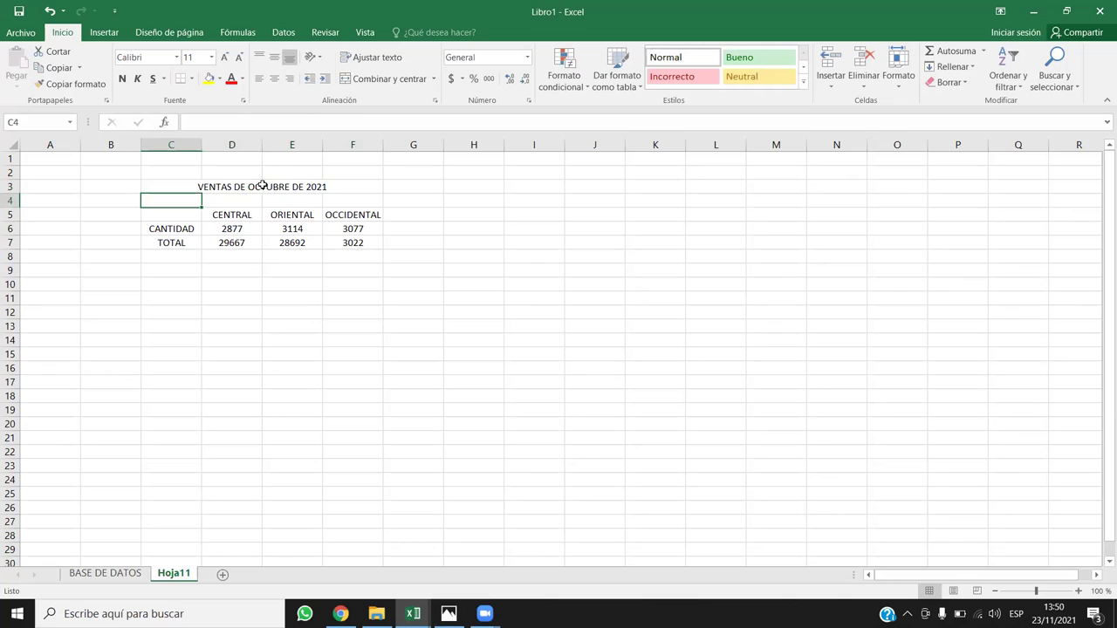
# Examine the finished summary, comparing the CENTRAL, ORIENTAL and OCCIDENTAL quantities under the October title.
pyautogui.click(297, 289)
pyautogui.click(217, 229)
pyautogui.click(182, 228)
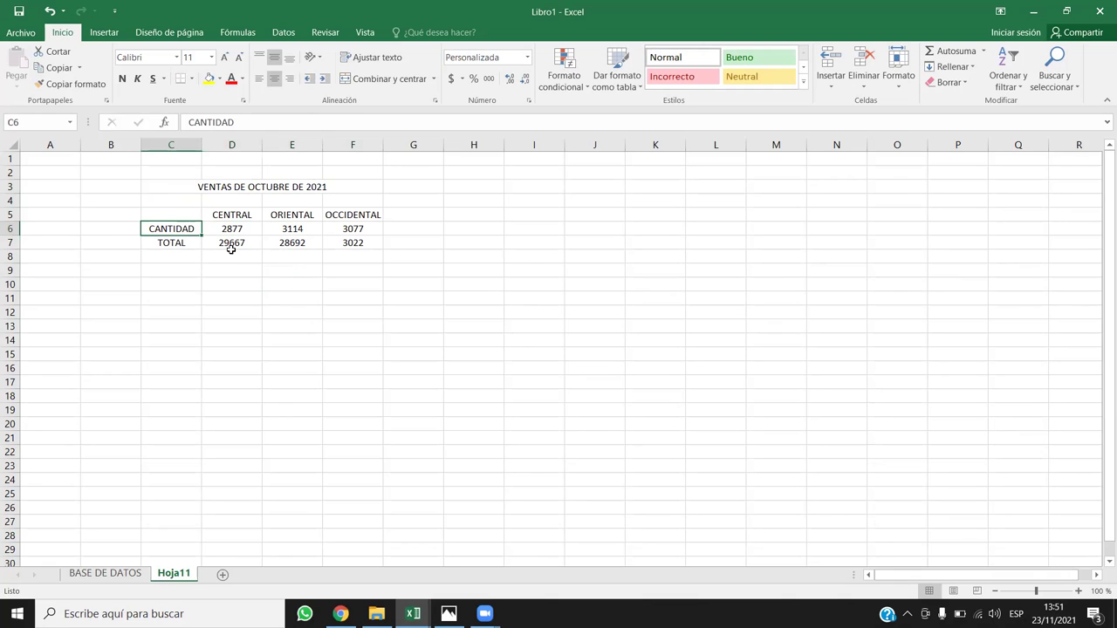
pyautogui.moveTo(236, 216); pyautogui.dragTo(236, 230)
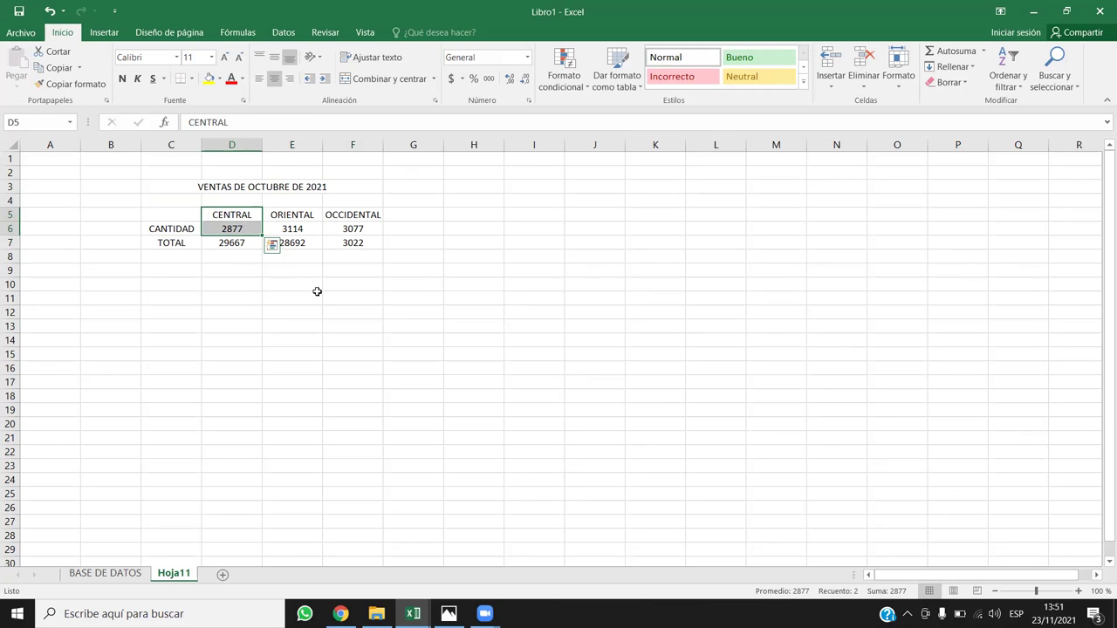
pyautogui.moveTo(295, 215); pyautogui.dragTo(294, 233)
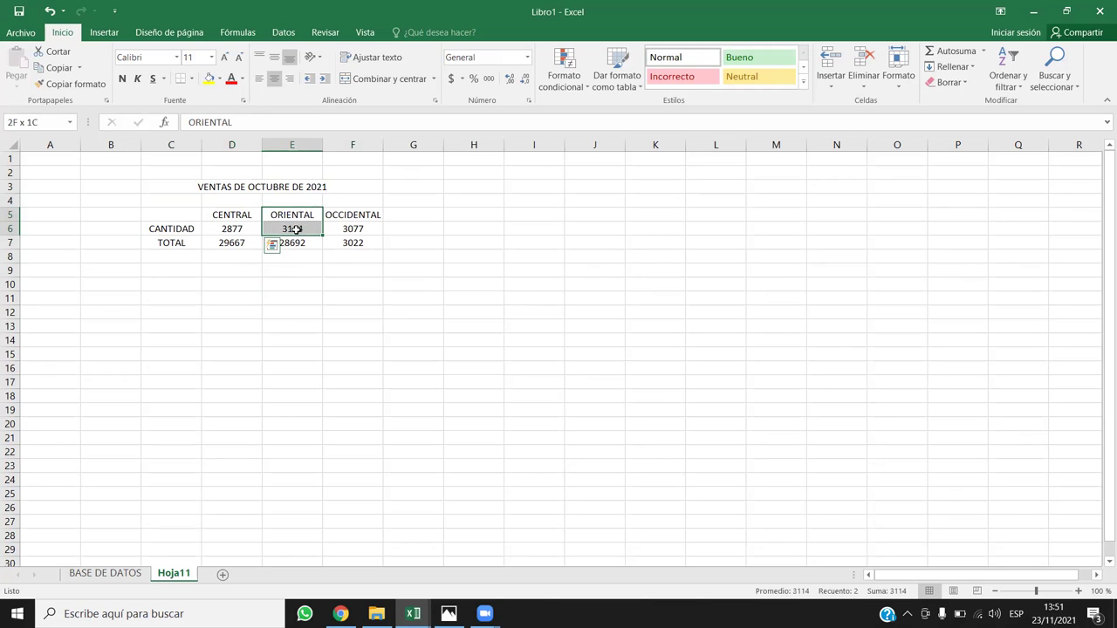
pyautogui.moveTo(371, 214); pyautogui.dragTo(364, 229)
pyautogui.click(340, 282)
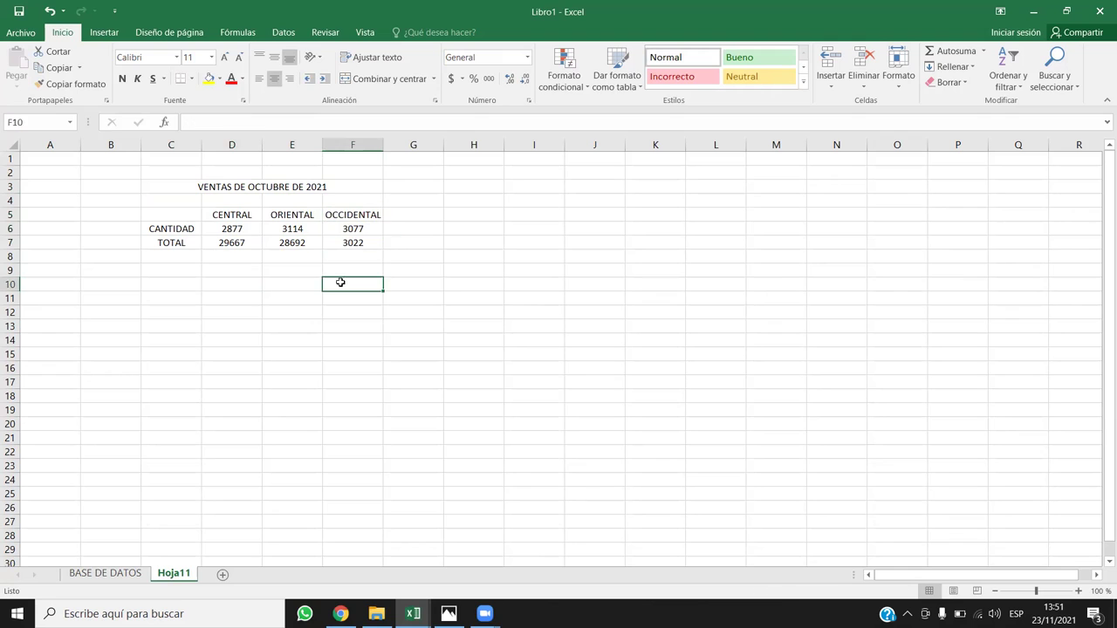
pyautogui.moveTo(300, 214); pyautogui.dragTo(301, 230)
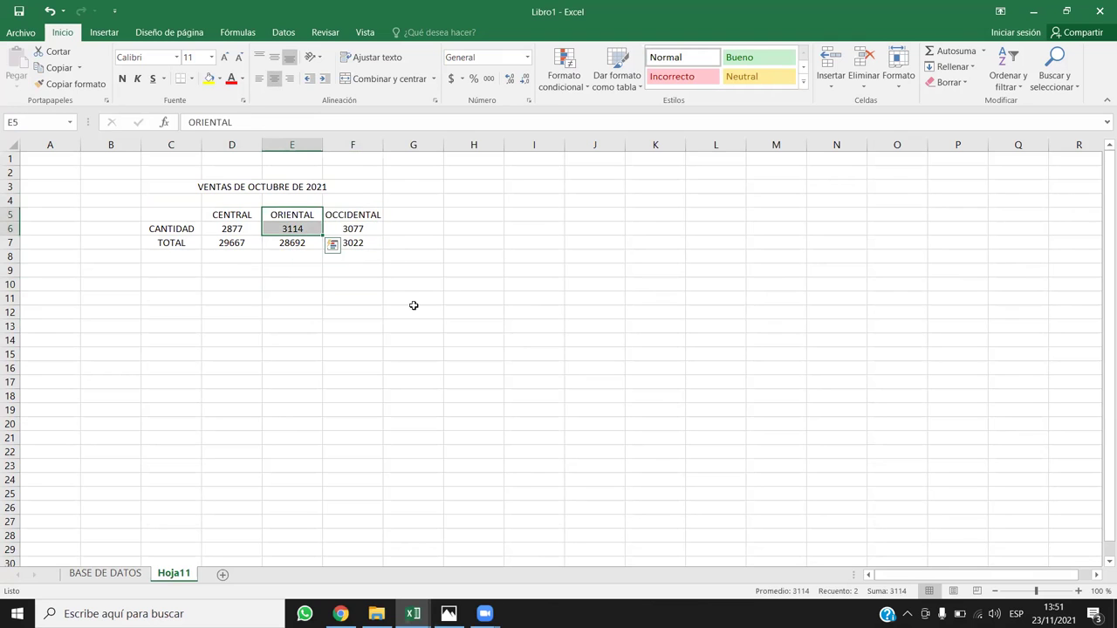
pyautogui.click(352, 341)
pyautogui.click(300, 185)
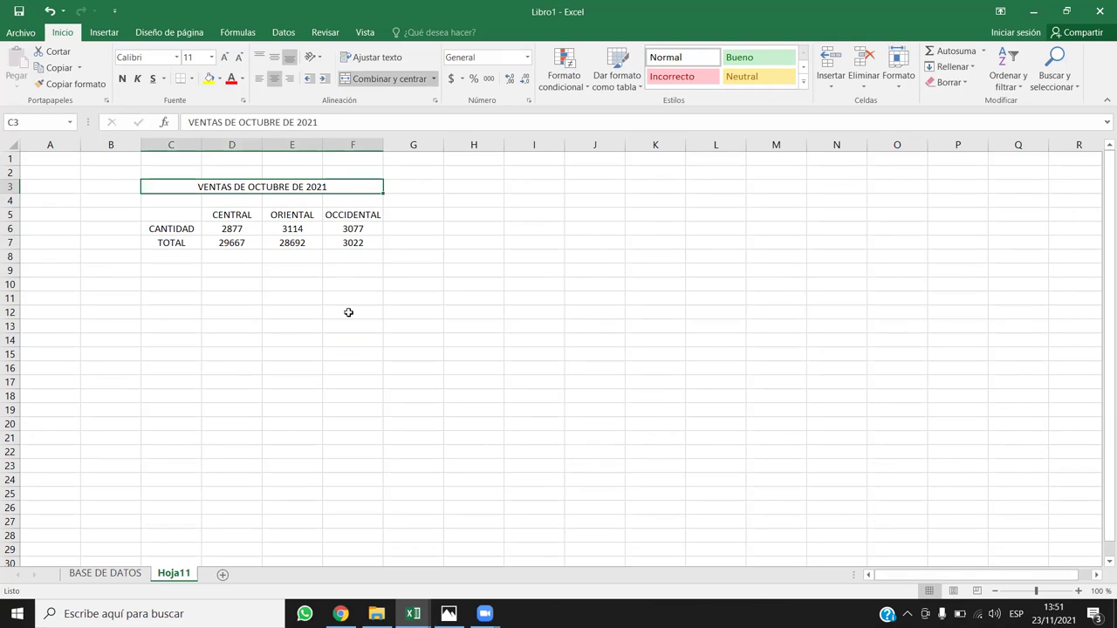
# Review the CENTRAL, ORIENTAL and OCCIDENTAL figures in the October summary table, comparing the quantities zone by zone.
pyautogui.click(292, 299)
pyautogui.moveTo(297, 224); pyautogui.dragTo(299, 214)
pyautogui.click(298, 323)
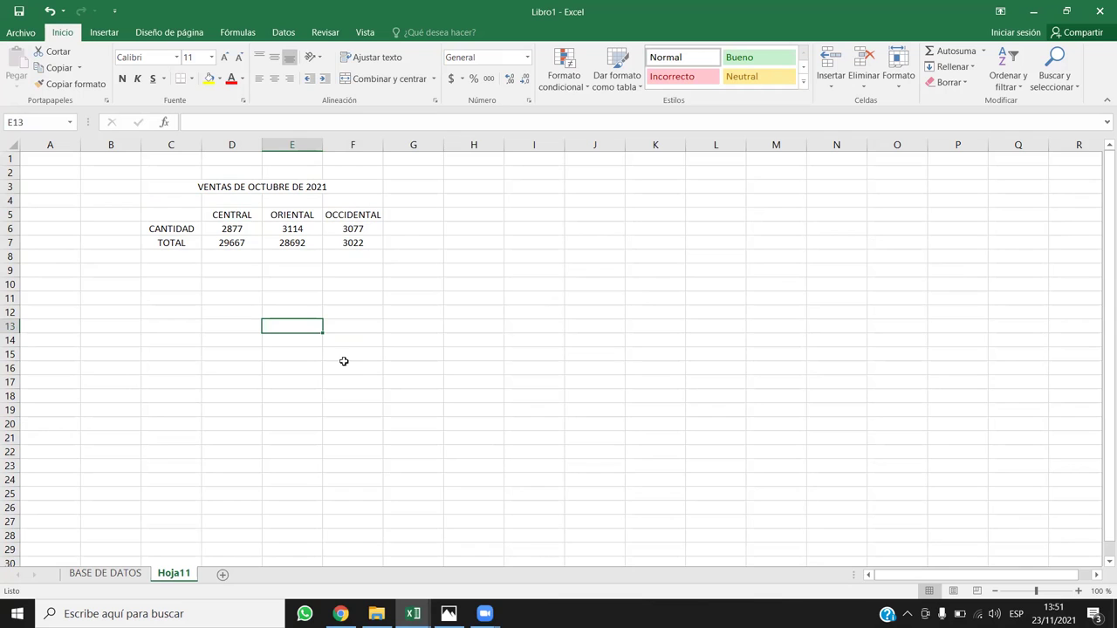
pyautogui.moveTo(236, 228); pyautogui.dragTo(234, 217)
pyautogui.click(288, 356)
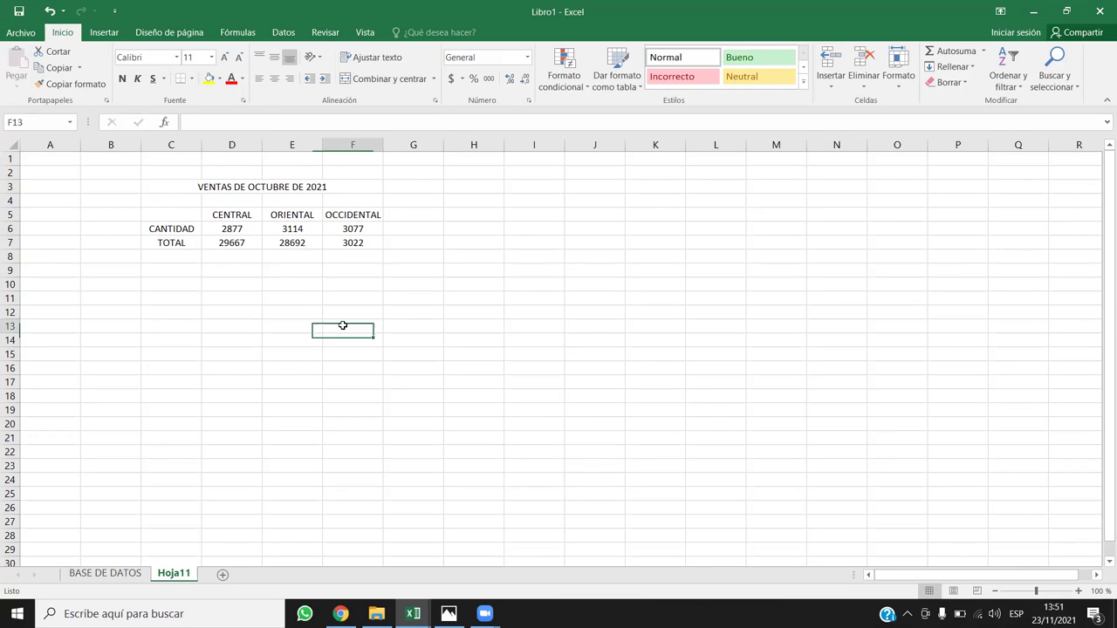
pyautogui.moveTo(297, 229); pyautogui.dragTo(293, 215)
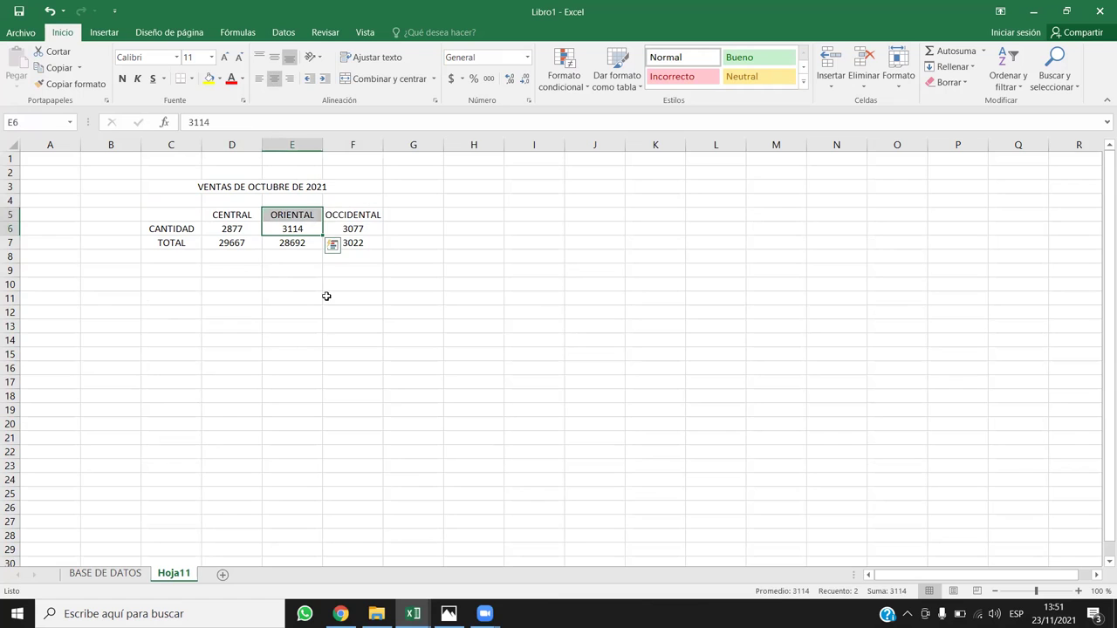
pyautogui.click(384, 217)
pyautogui.click(375, 312)
pyautogui.click(366, 243)
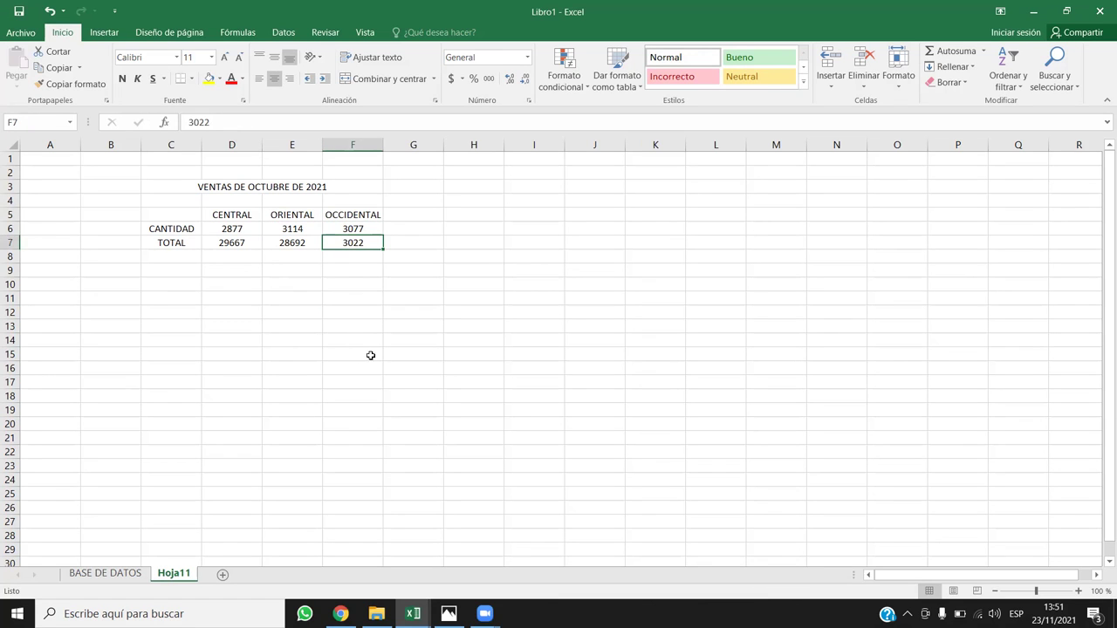
pyautogui.click(358, 229)
pyautogui.click(350, 242)
# Apply the $ accounting number format to the zone totals in D7:F7.
pyautogui.click(250, 246)
pyautogui.moveTo(276, 245); pyautogui.dragTo(350, 242)
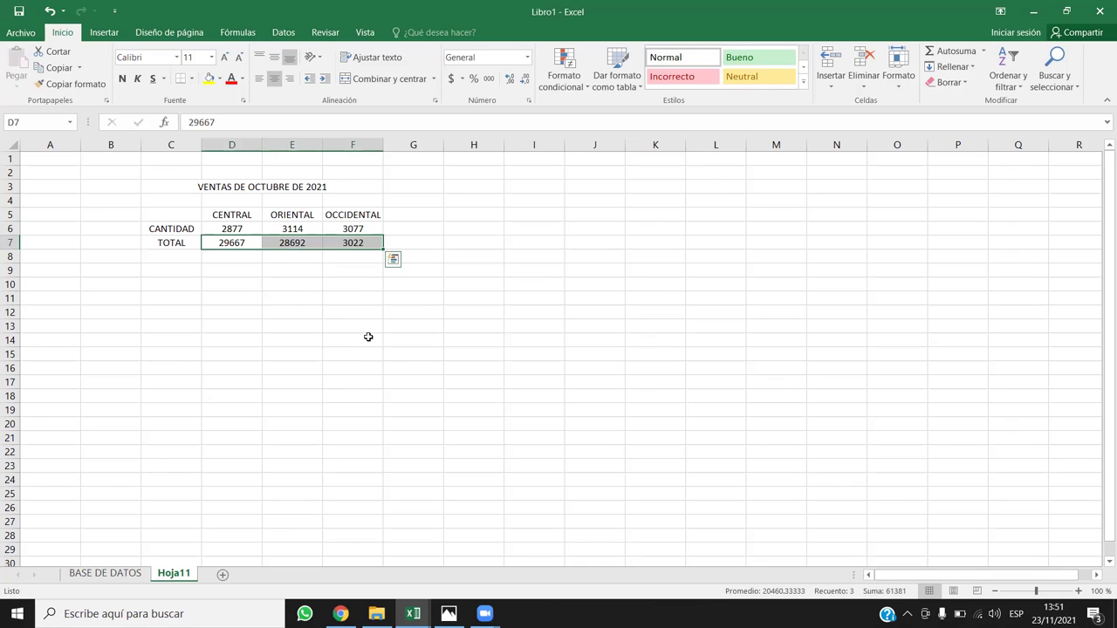
pyautogui.click(452, 79)
pyautogui.click(337, 312)
pyautogui.click(264, 247)
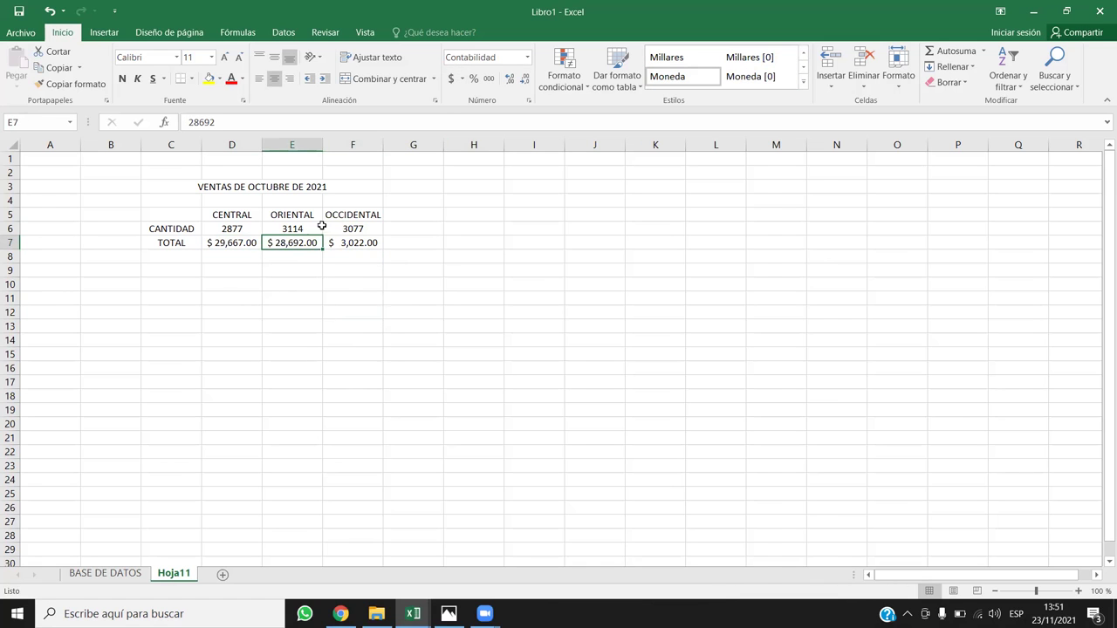
# Compare the ORIENTAL and OCCIDENTAL quantities with their totals, checking the OCCIDENTAL column F5:F7 for a possible error.
pyautogui.click(295, 229)
pyautogui.moveTo(300, 243)
pyautogui.mouseDown()
pyautogui.moveTo(294, 225)
pyautogui.moveTo(303, 245)
pyautogui.mouseUp()
pyautogui.click(309, 297)
pyautogui.click(316, 381)
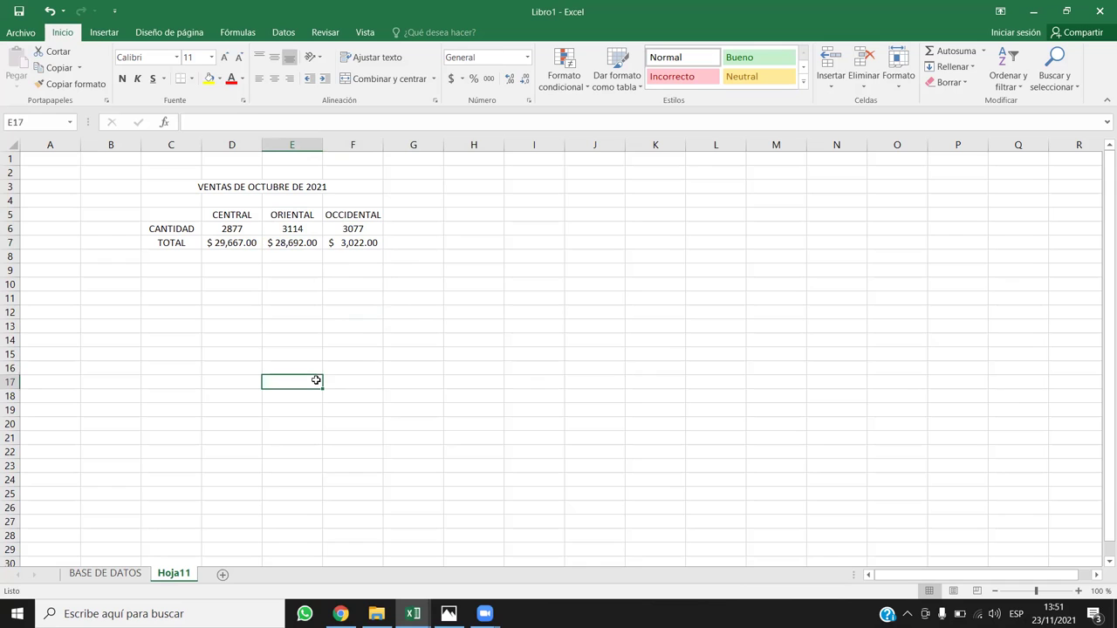
pyautogui.moveTo(356, 217); pyautogui.dragTo(357, 244)
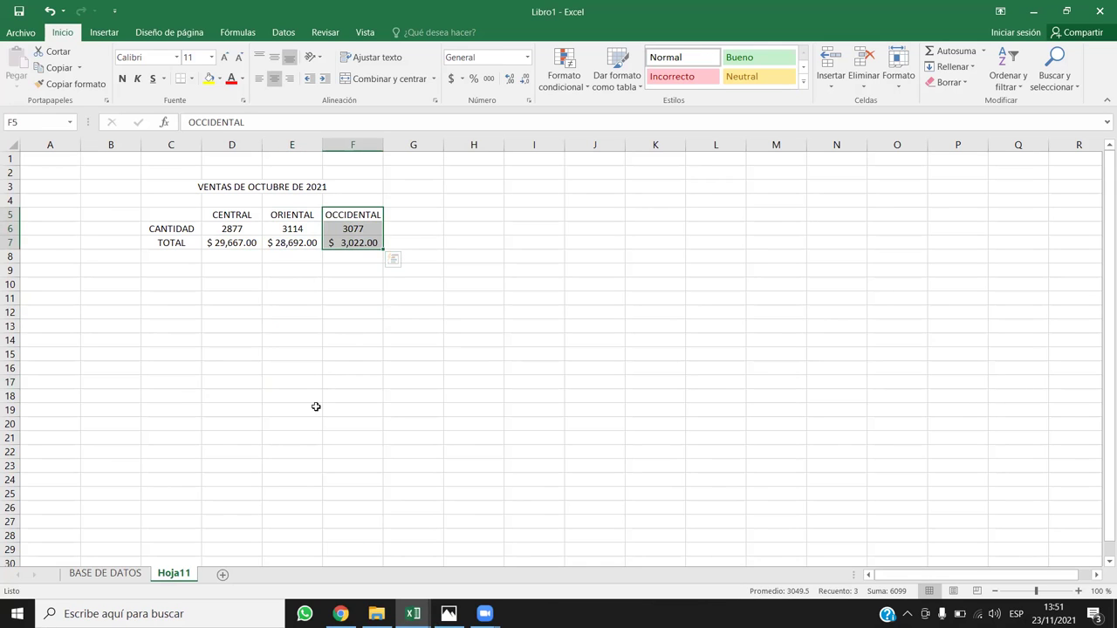
pyautogui.click(352, 309)
pyautogui.moveTo(344, 246); pyautogui.dragTo(355, 212)
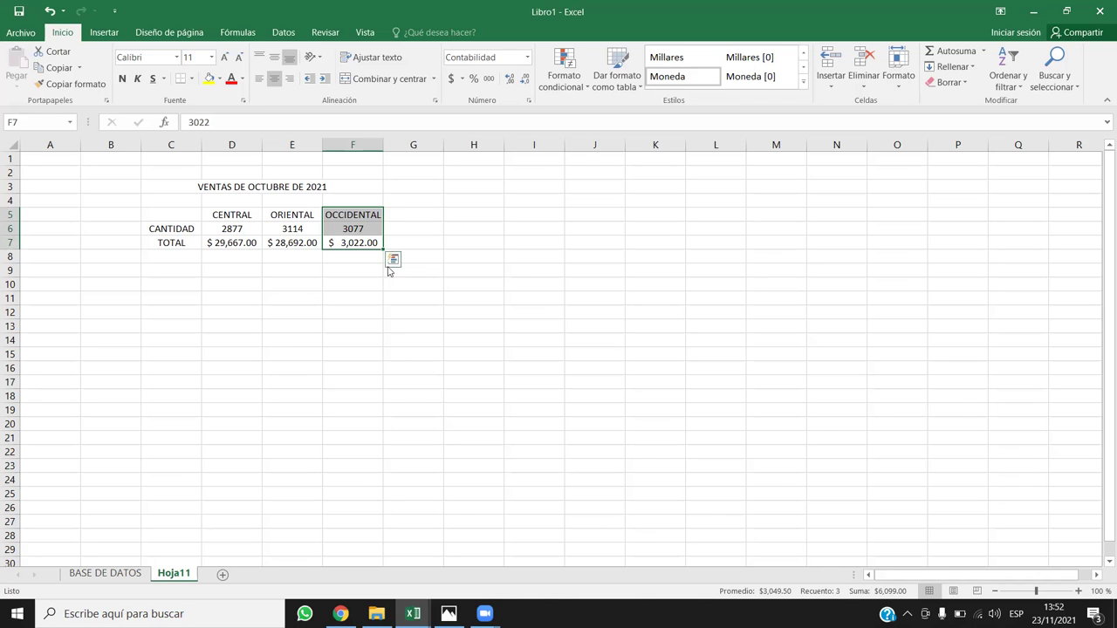
pyautogui.click(358, 242)
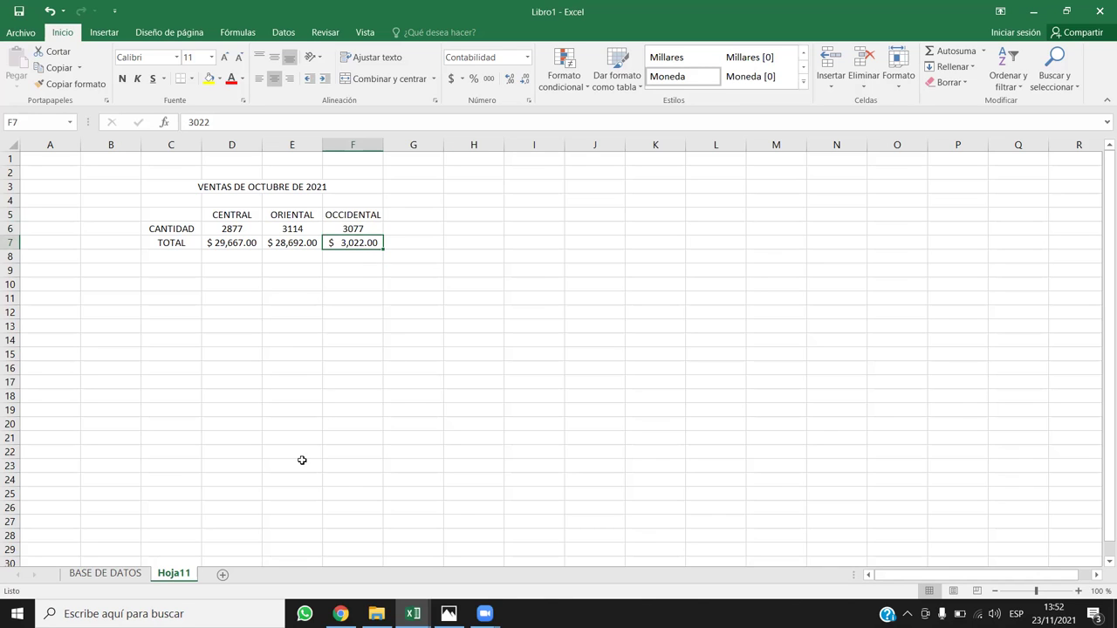
# Set the ZONA filter in BASE DE DATOS to show only the OCCIDENTAL records.
pyautogui.click(120, 576)
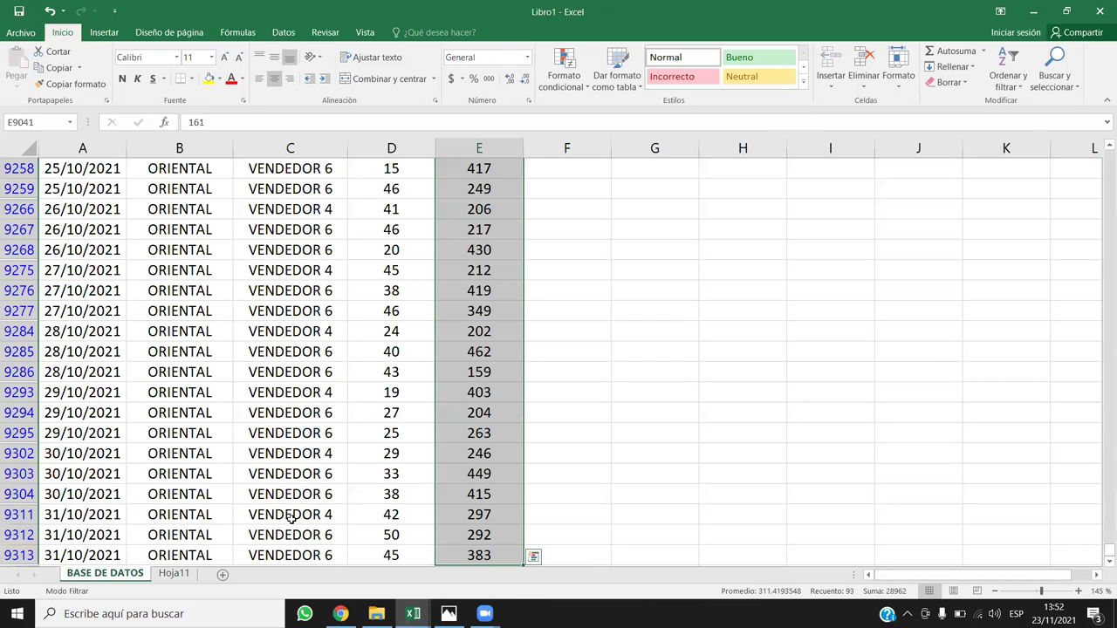
pyautogui.click(173, 575)
pyautogui.click(115, 577)
pyautogui.click(260, 334)
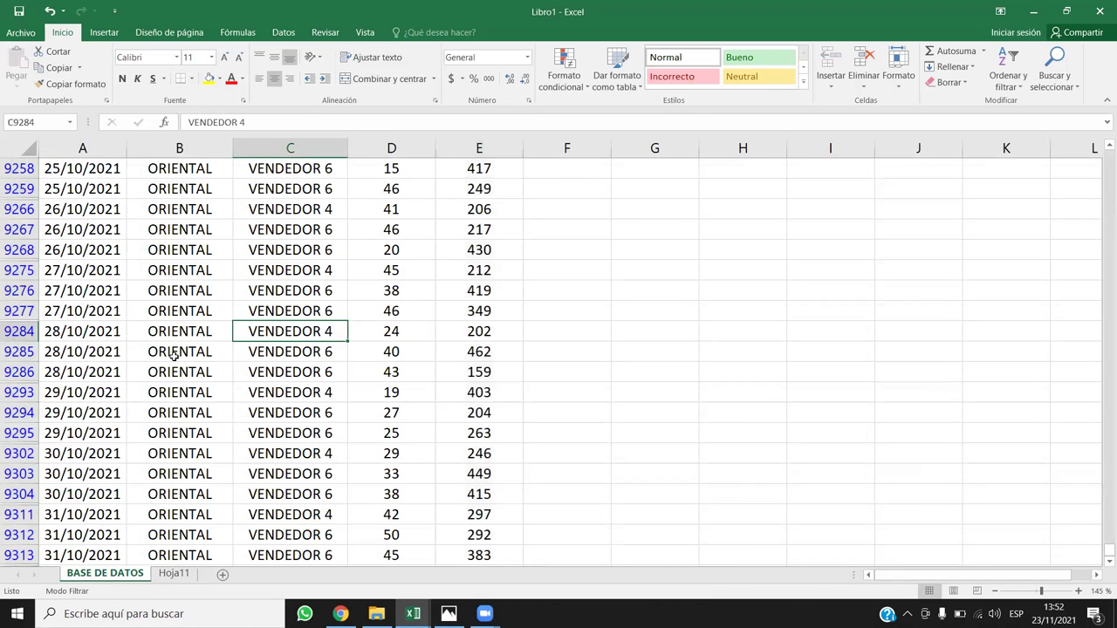
pyautogui.click(168, 358)
pyautogui.hotkey('ctrl', 'Up')
pyautogui.press('Down')
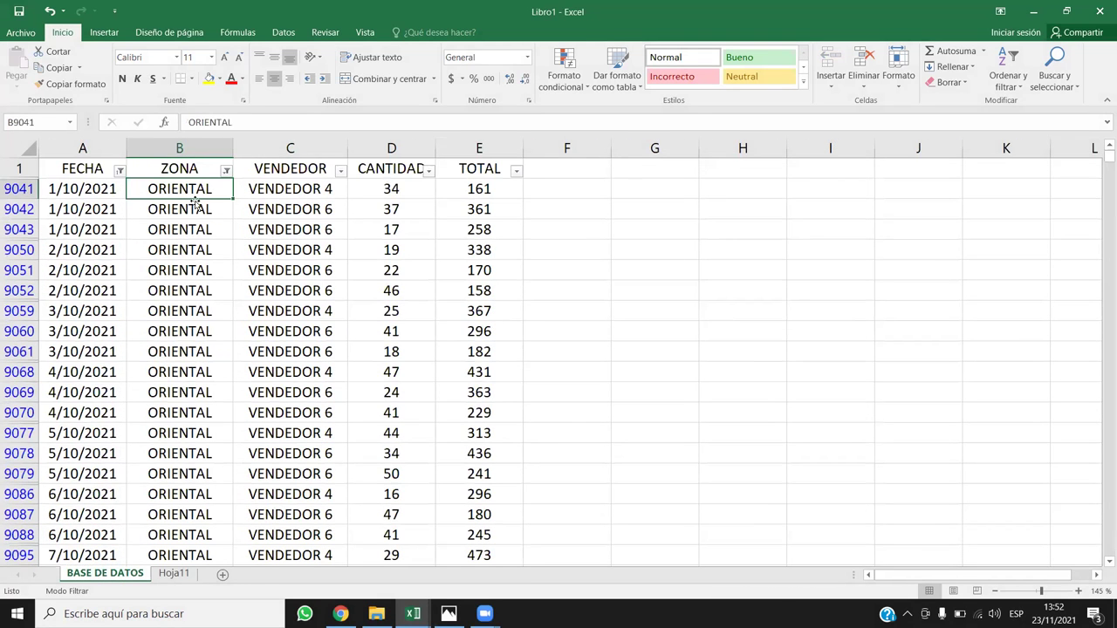
pyautogui.click(226, 170)
pyautogui.click(80, 347)
pyautogui.click(79, 335)
pyautogui.click(153, 420)
# Select all visible OCCIDENTAL values in the TOTAL column to read their sum.
pyautogui.click(460, 242)
pyautogui.press('Up')
pyautogui.press('Up')
pyautogui.press('Up')
pyautogui.hotkey('ctrl', 'shift', 'Down')
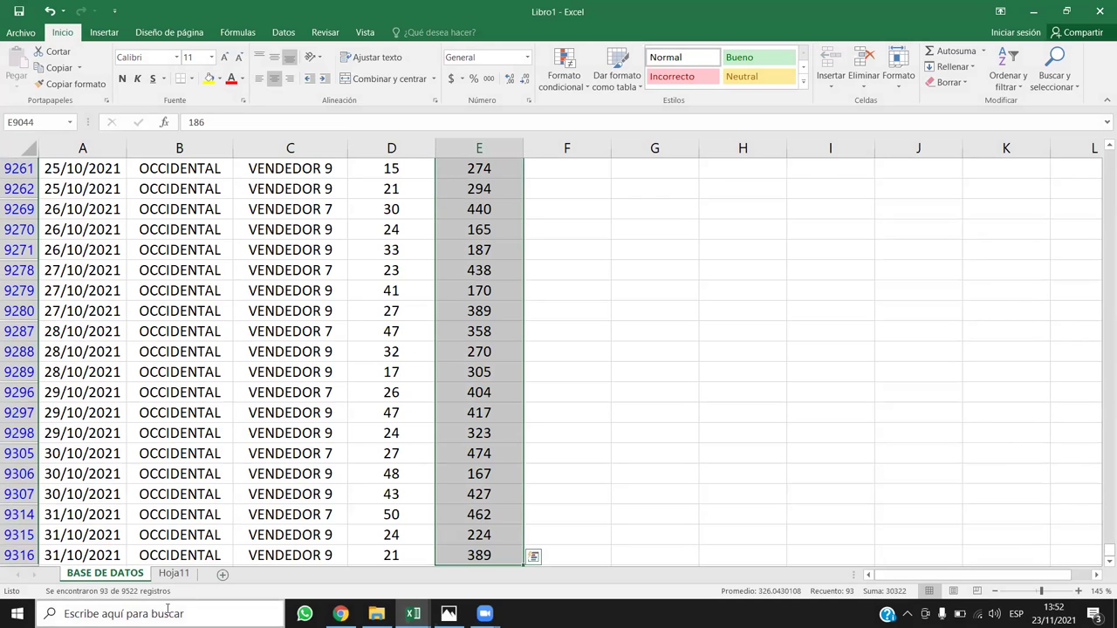
# Correct the OCCIDENTAL total in cell F7 of Hoja11 to 30322.
pyautogui.click(174, 573)
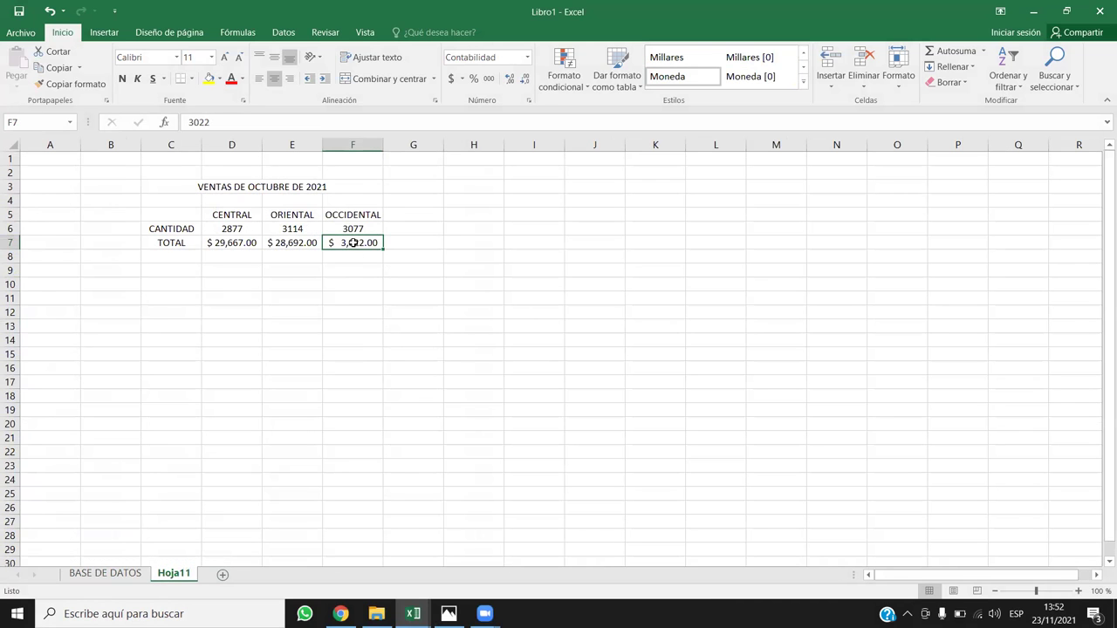
pyautogui.doubleClick(353, 243)
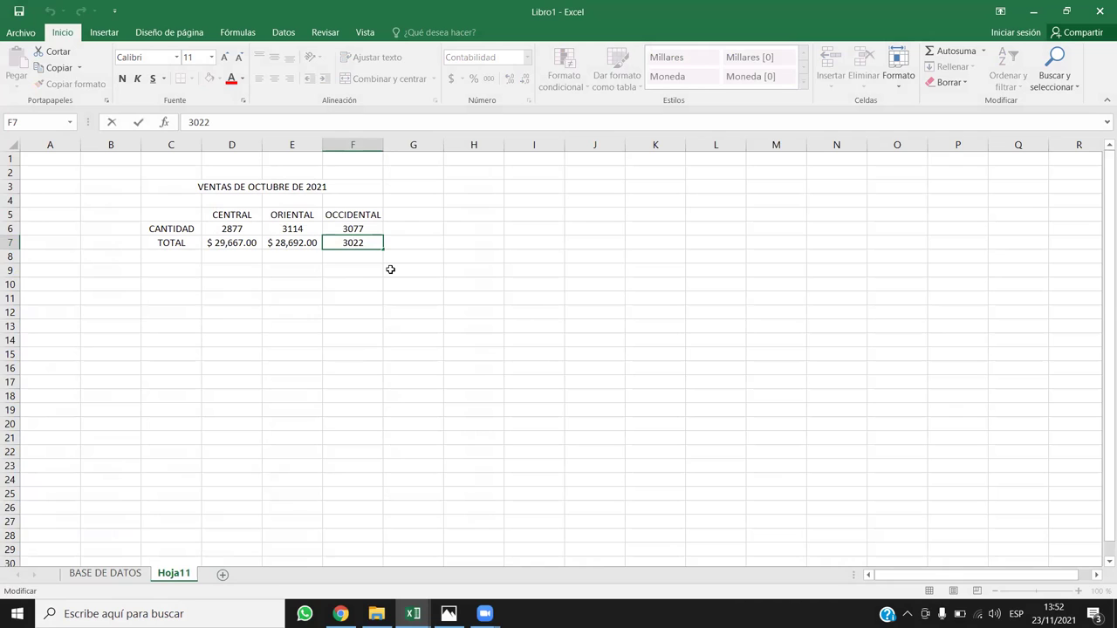
pyautogui.write('3')
pyautogui.press('Return')
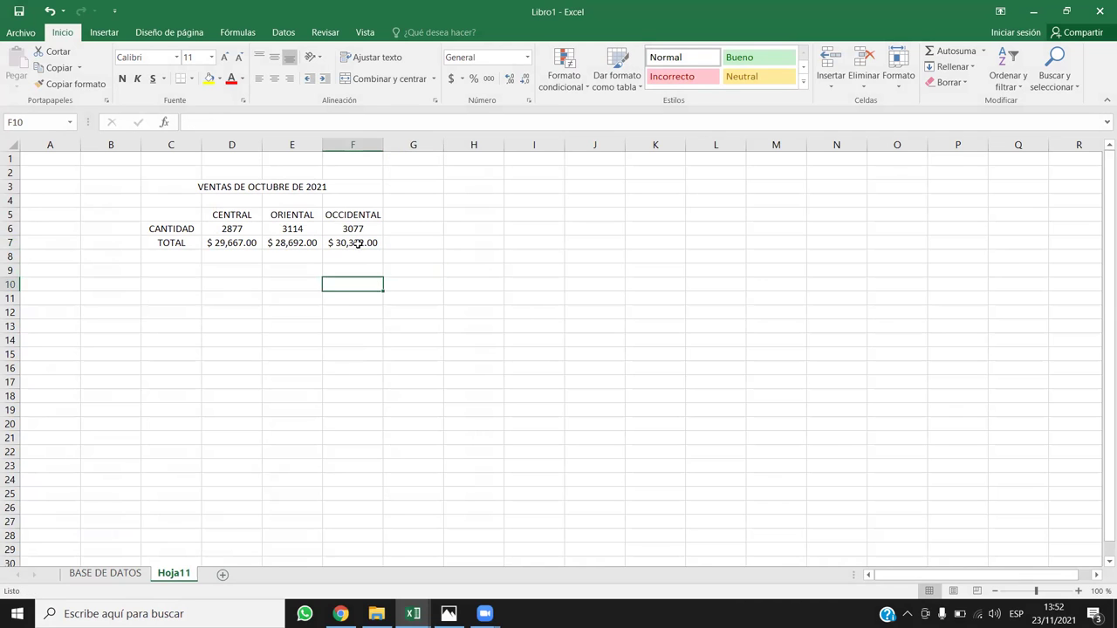
pyautogui.click(358, 243)
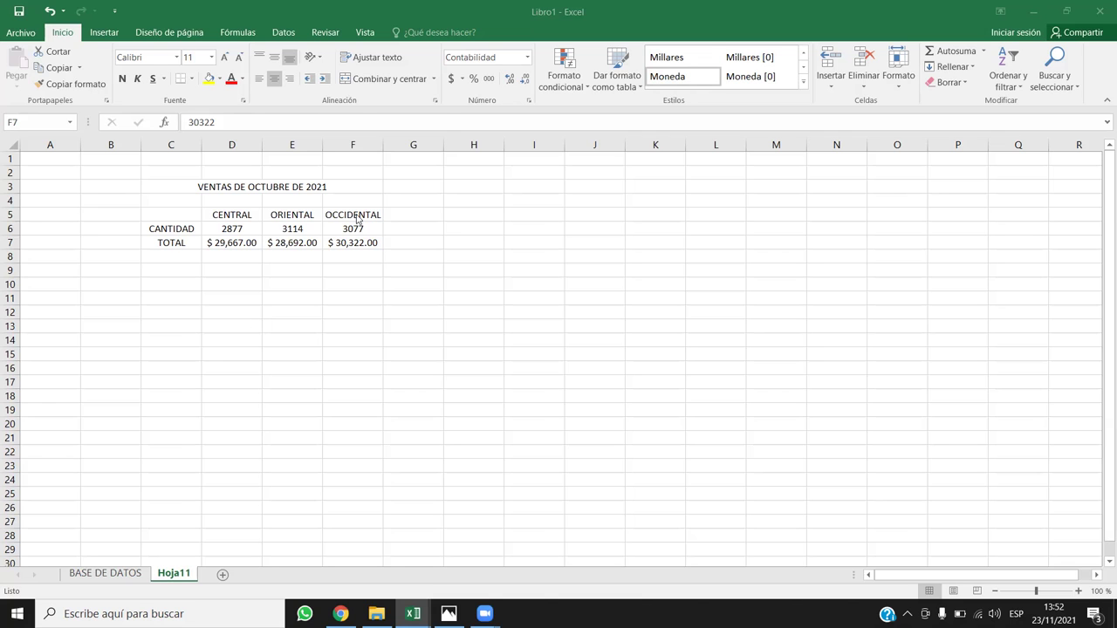
# Widen columns D, E and F of the summary table in Hoja11.
pyautogui.moveTo(325, 146); pyautogui.dragTo(333, 146)
pyautogui.moveTo(262, 146); pyautogui.dragTo(275, 146)
pyautogui.moveTo(402, 145); pyautogui.dragTo(412, 145)
pyautogui.click(425, 320)
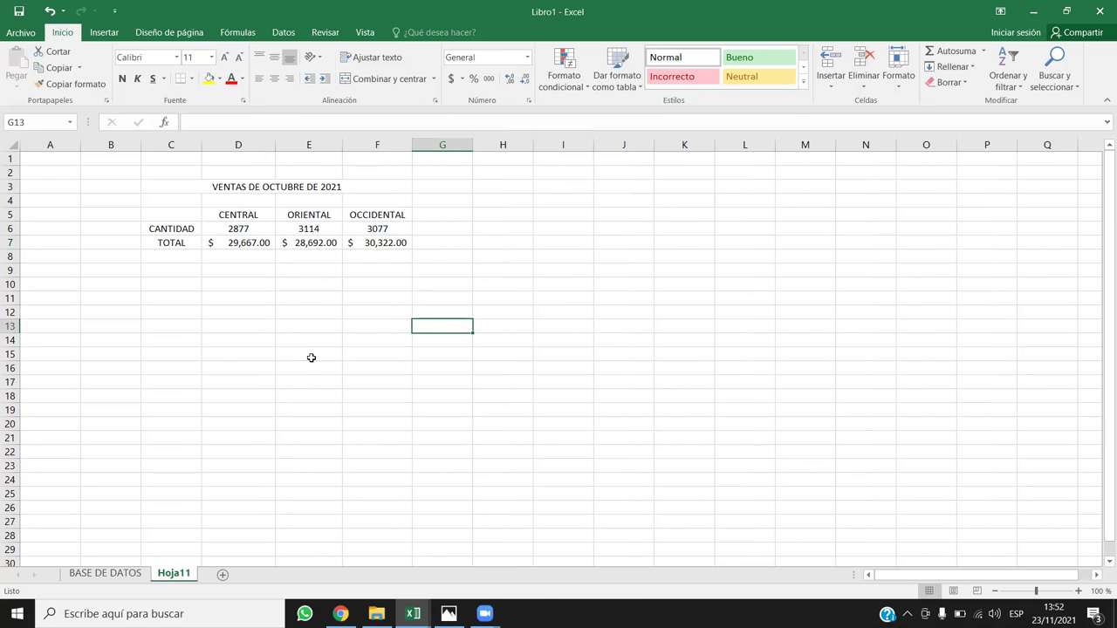
# Select the header row A1:E1 at the start of BASE DE DATOS.
pyautogui.click(105, 573)
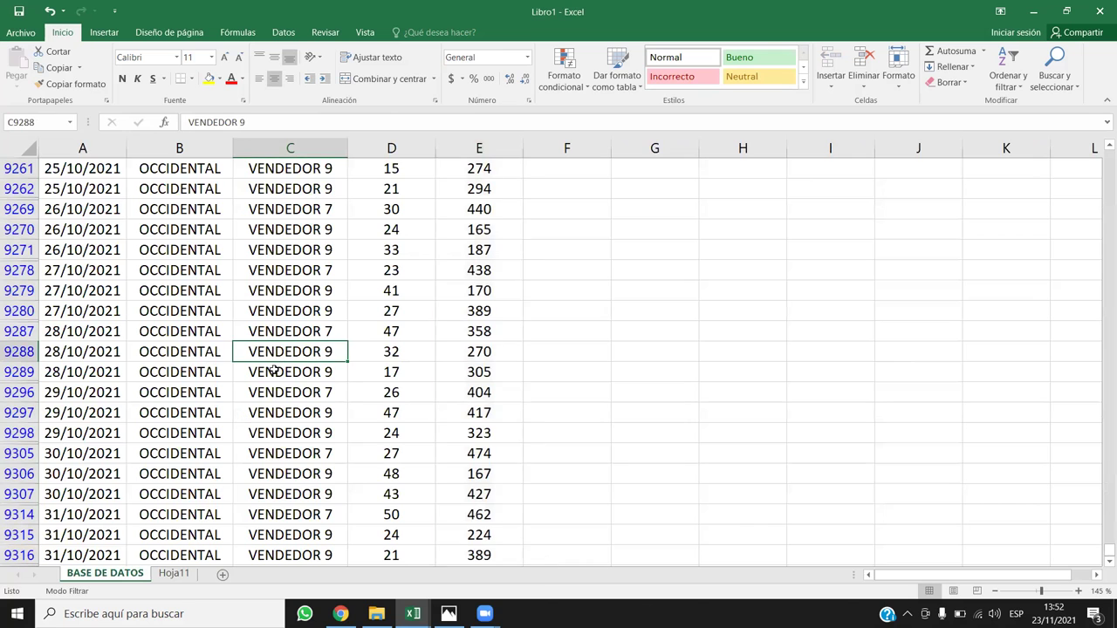
pyautogui.hotkey('ctrl', 'Up')
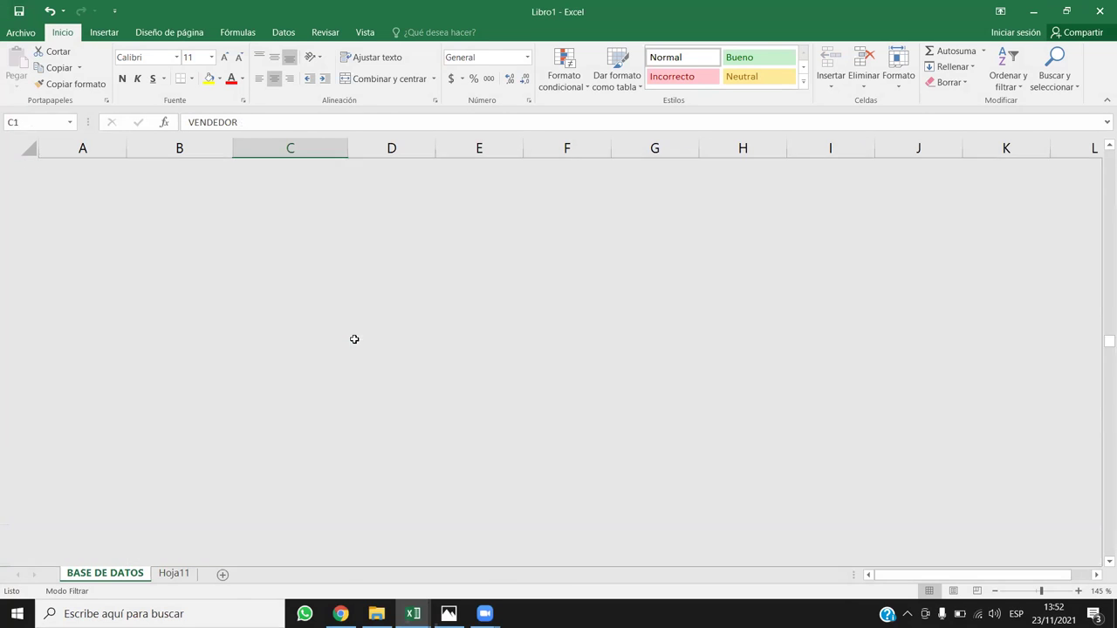
pyautogui.moveTo(92, 169); pyautogui.dragTo(469, 142)
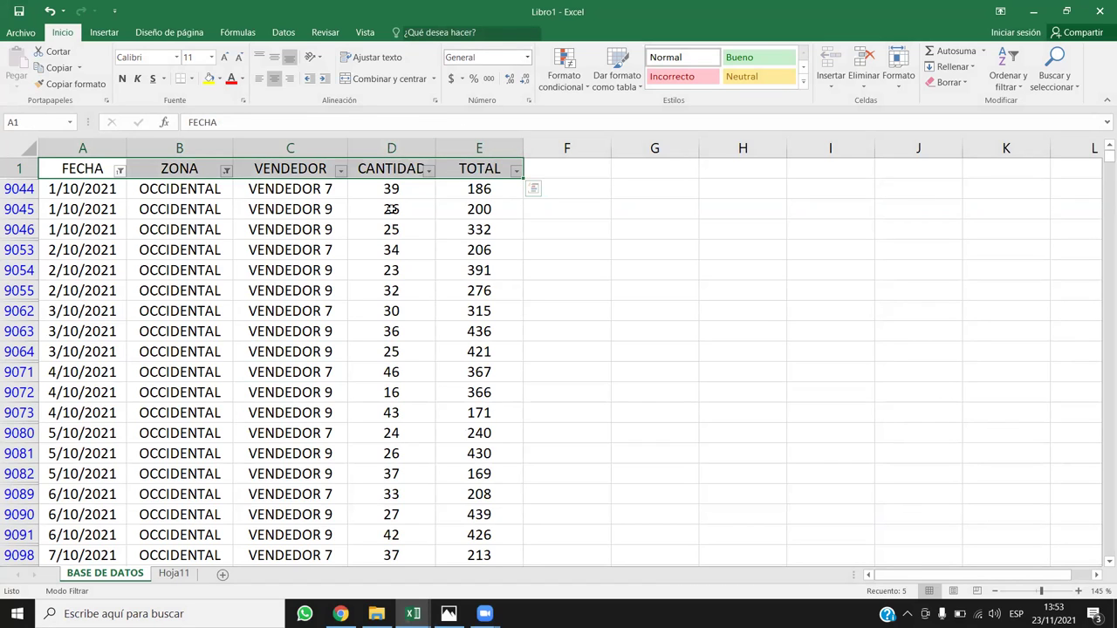
pyautogui.hotkey('ctrl', 'l')
pyautogui.click(745, 288)
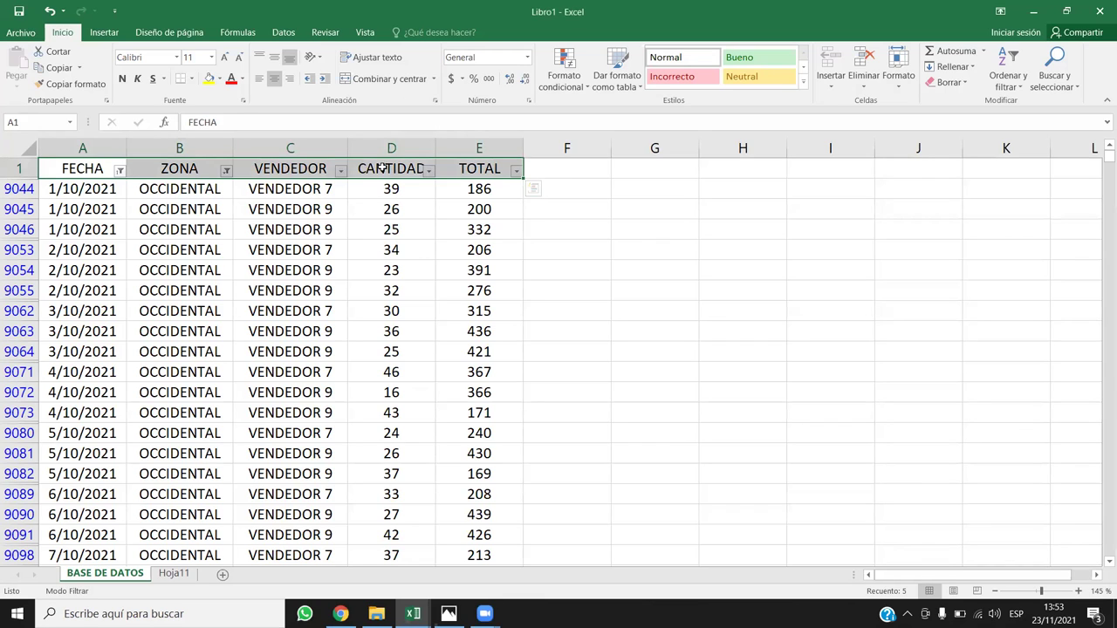
pyautogui.hotkey('ctrl', 'h')
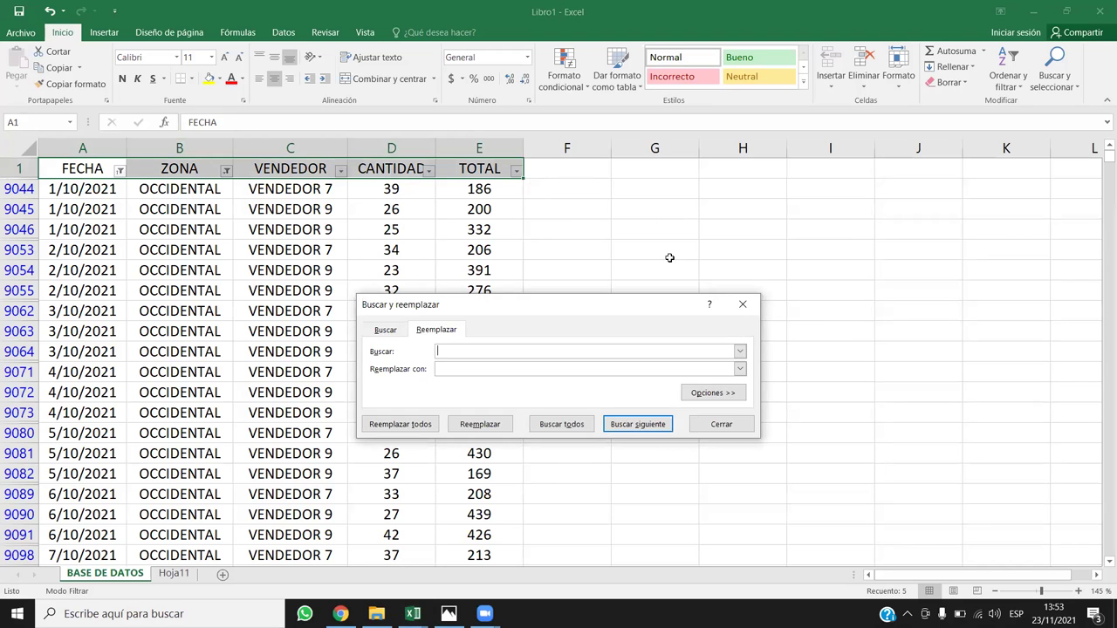
pyautogui.press('Escape')
# Remove the filters from BASE DE DATOS and highlight the zone headings and quantities D5:F6 in Hoja11.
pyautogui.hotkey('ctrl', 'shift', 'l')
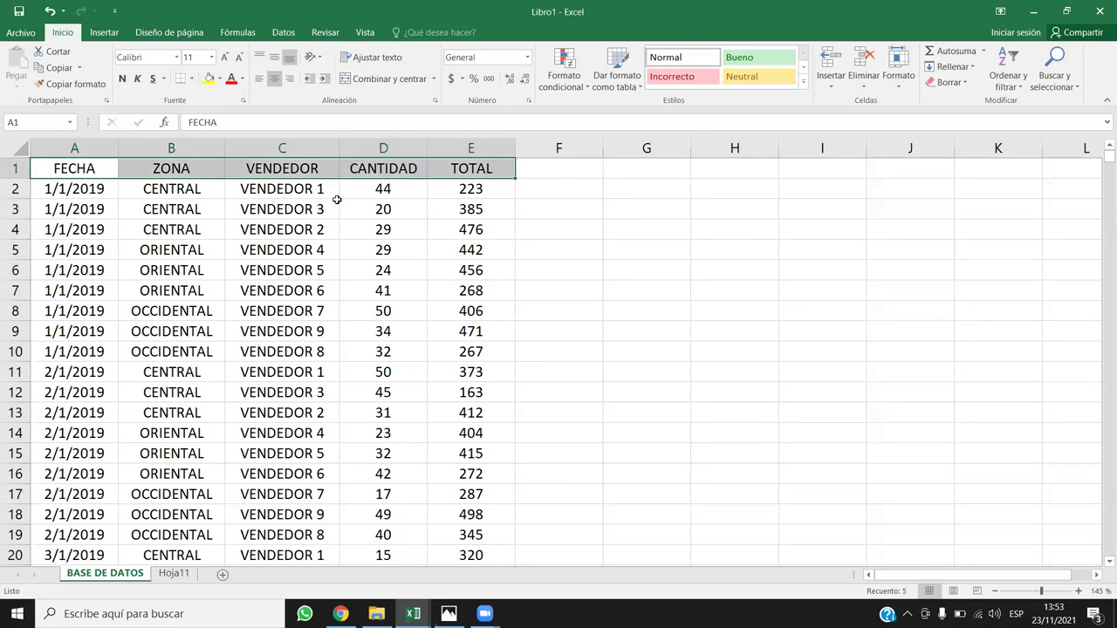
pyautogui.click(310, 291)
pyautogui.click(175, 574)
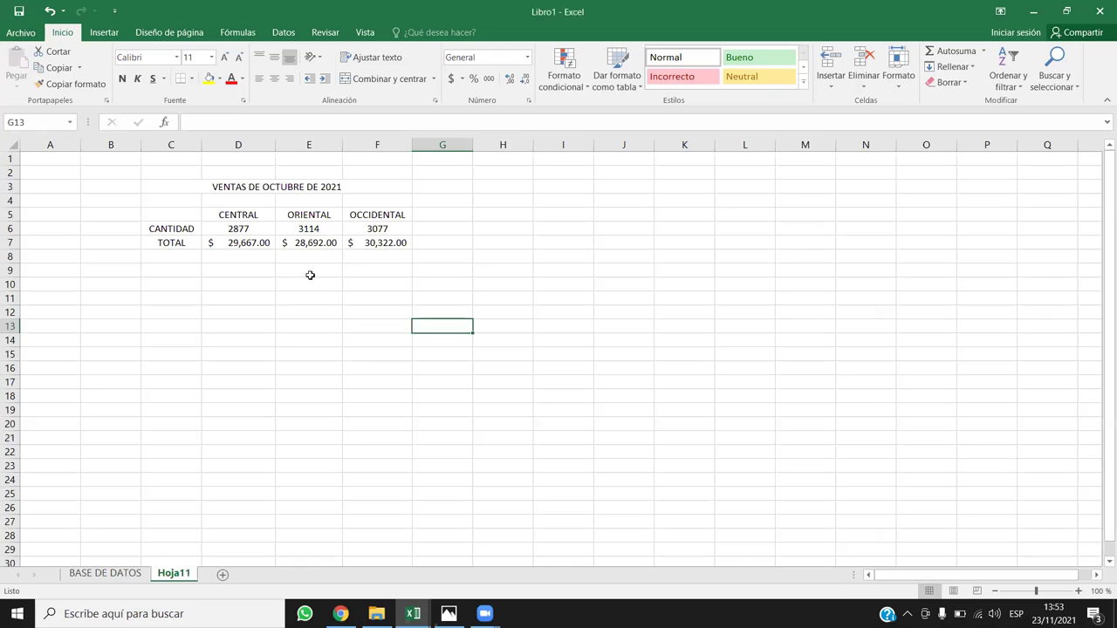
pyautogui.moveTo(392, 229); pyautogui.dragTo(231, 215)
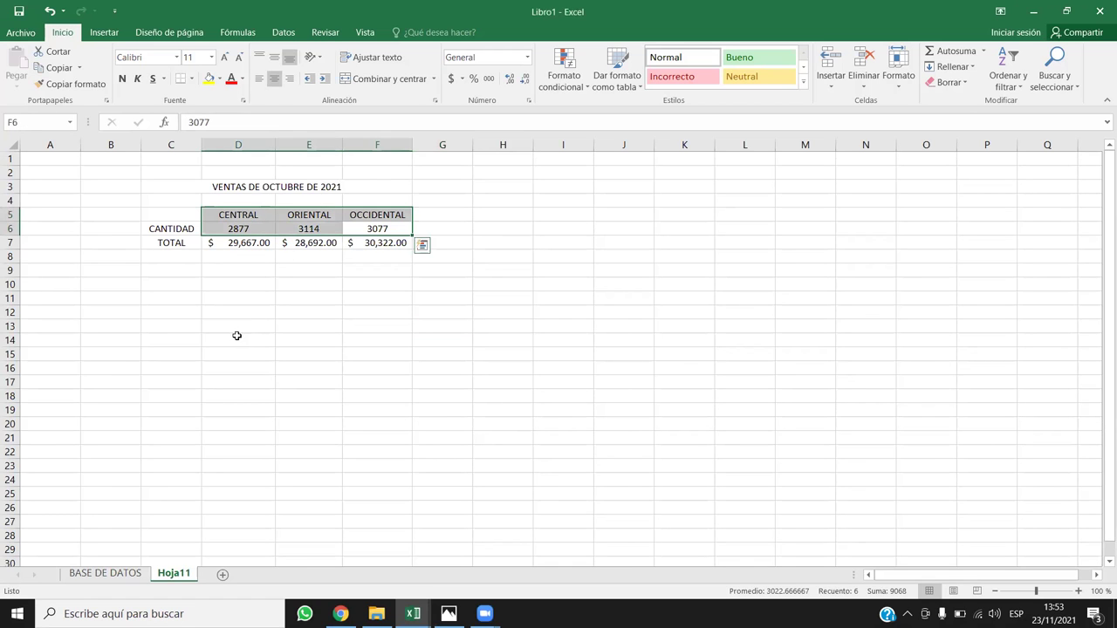
# Examine the ZONA values of the last records at the end of BASE DE DATOS.
pyautogui.click(129, 574)
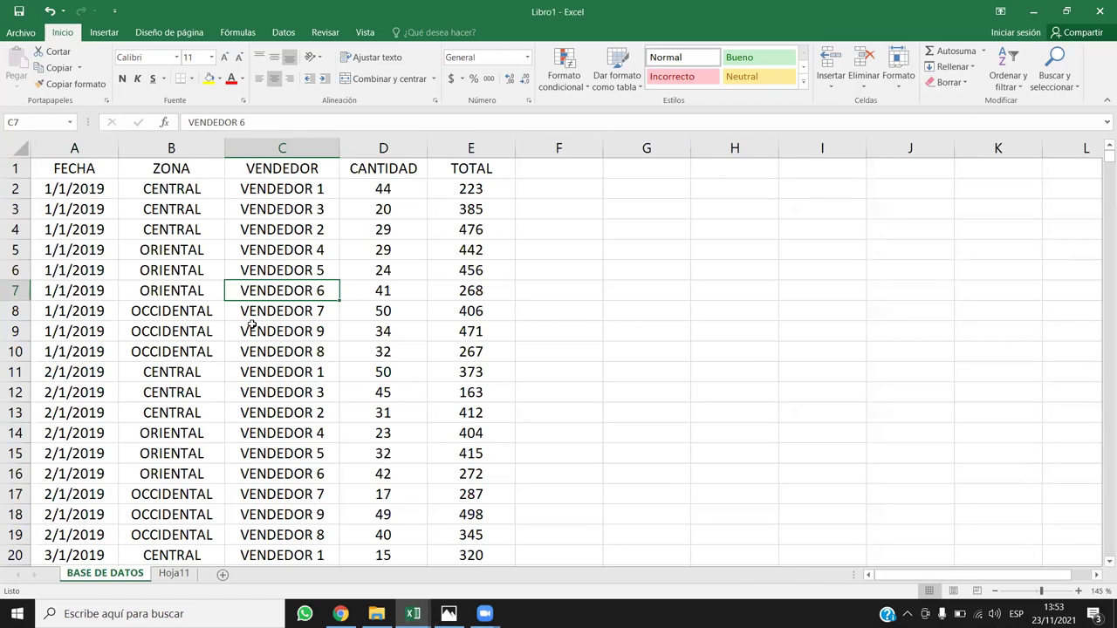
pyautogui.press('Up')
pyautogui.click(170, 272)
pyautogui.hotkey('ctrl', 'Down')
pyautogui.press('Down')
pyautogui.press('Down')
pyautogui.press('Down')
pyautogui.press('Down')
pyautogui.press('Down')
pyautogui.press('Up')
pyautogui.press('Up')
pyautogui.press('Up')
pyautogui.press('Up')
pyautogui.press('Up')
pyautogui.press('Up')
pyautogui.press('Down')
pyautogui.press('Down')
pyautogui.press('Up')
pyautogui.press('Up')
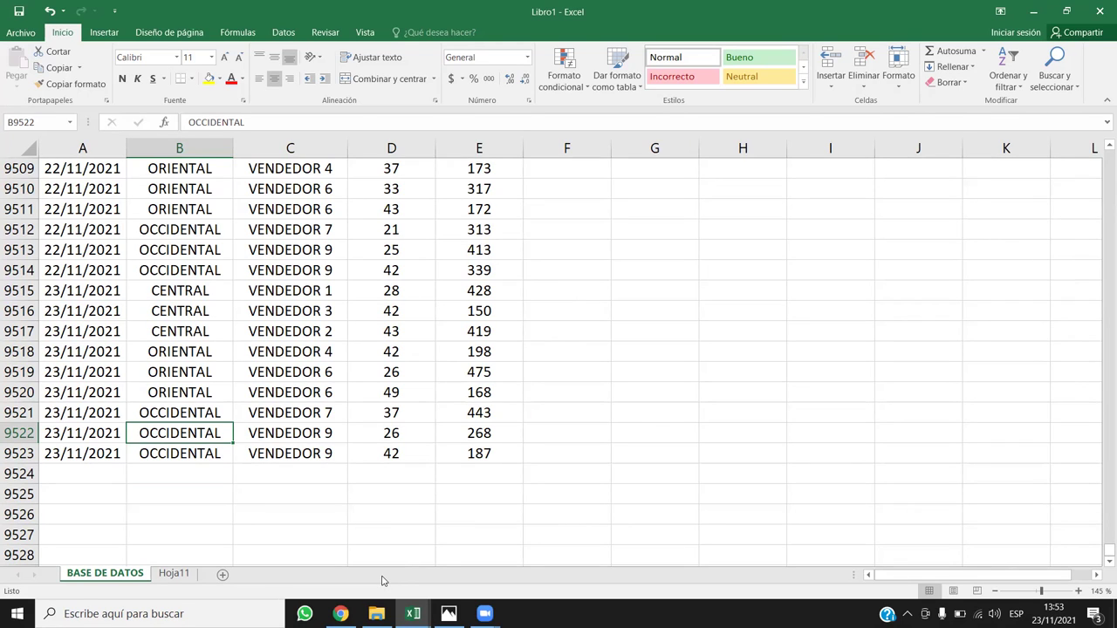
# Look over the zone and seller entries of the 22/11/2021 and 23/11/2021 records in BASE DE DATOS.
pyautogui.click(220, 386)
pyautogui.click(185, 310)
pyautogui.moveTo(245, 252); pyautogui.dragTo(246, 274)
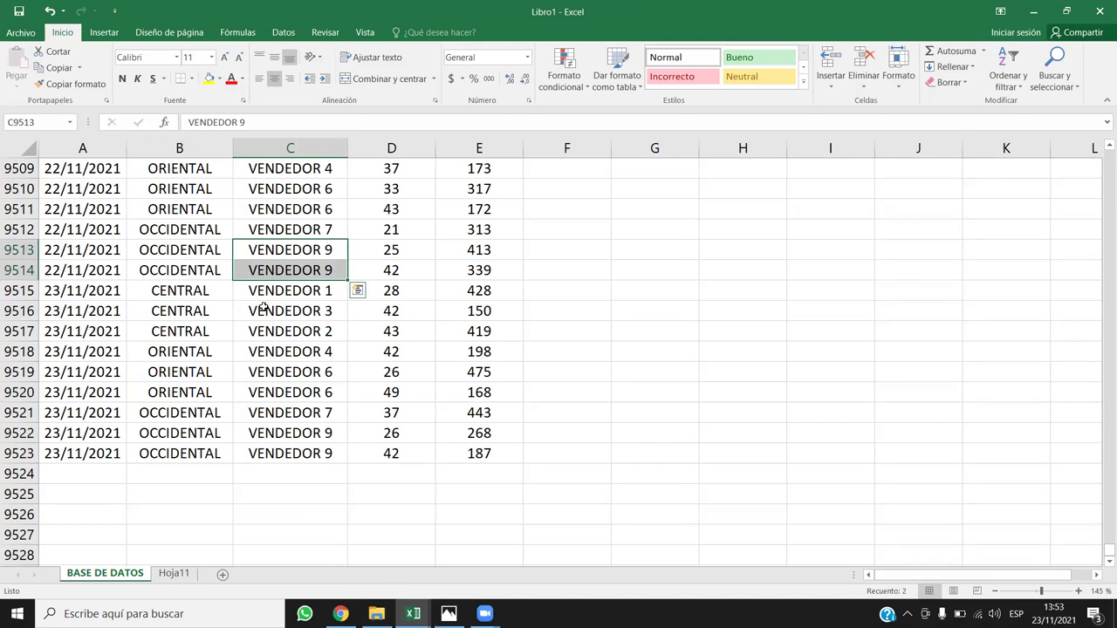
pyautogui.click(212, 353)
pyautogui.click(364, 355)
pyautogui.click(309, 370)
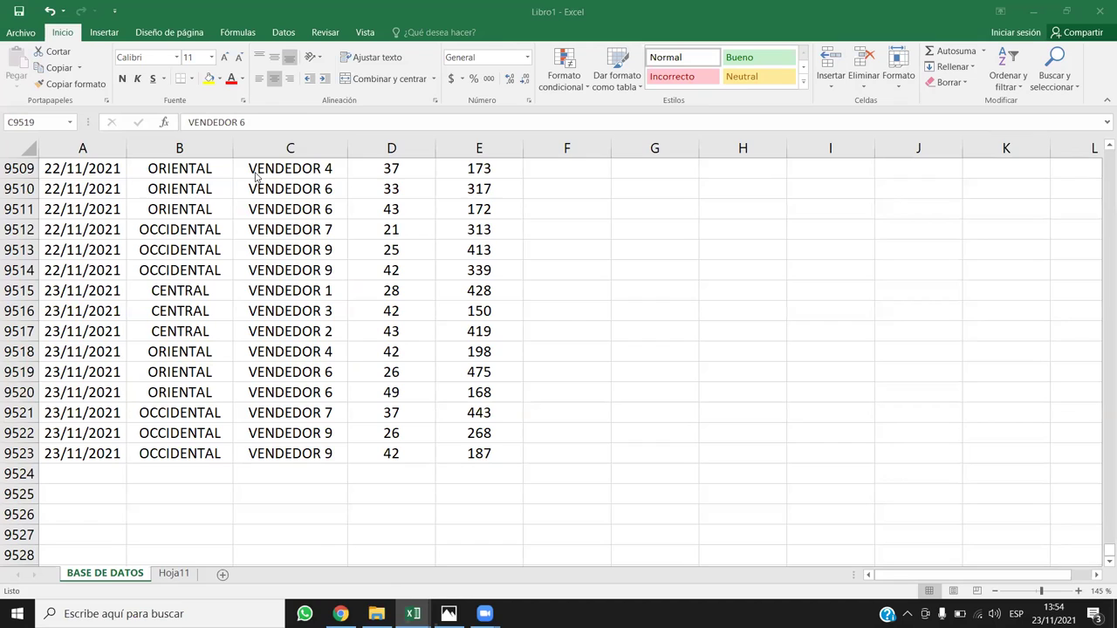
# Open the Quick Access Toolbar customization and list all available commands (Todos los comandos).
pyautogui.click(50, 10)
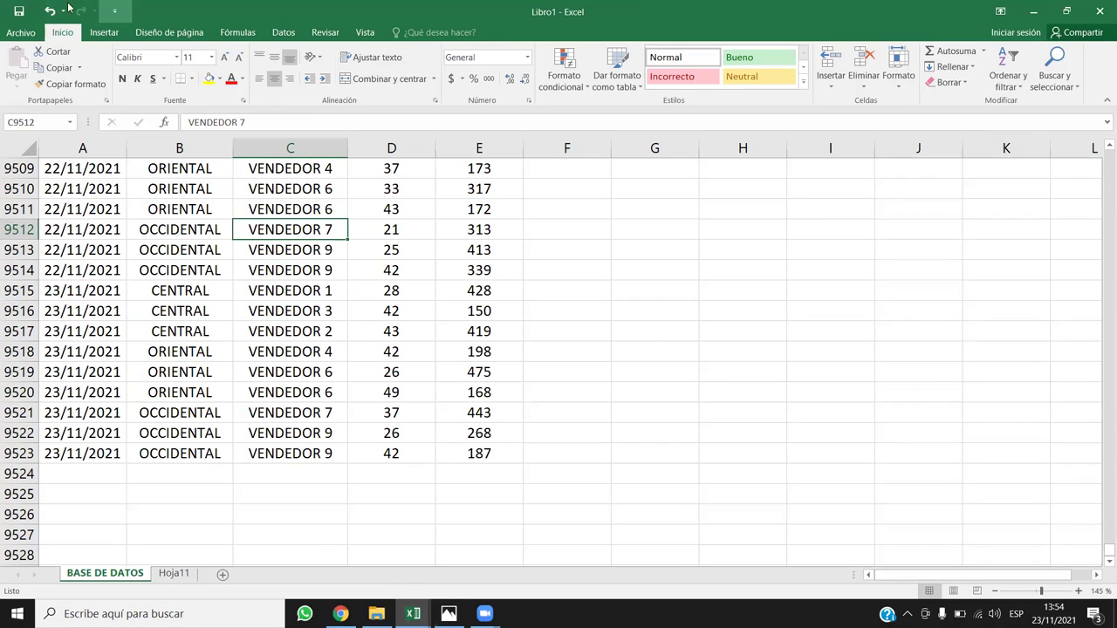
pyautogui.click(116, 12)
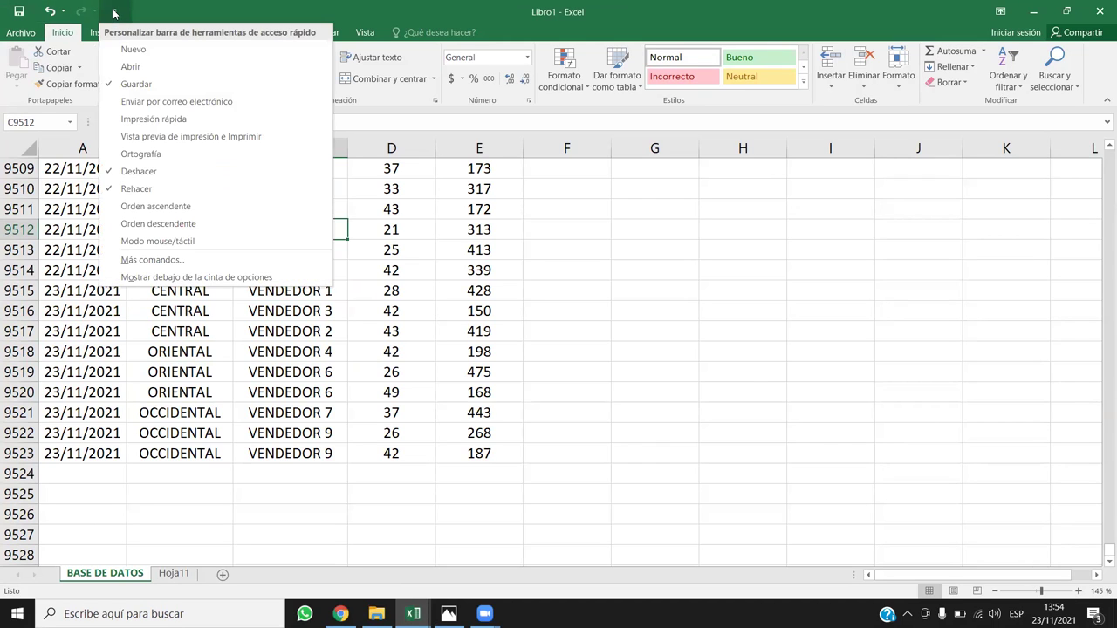
pyautogui.click(151, 261)
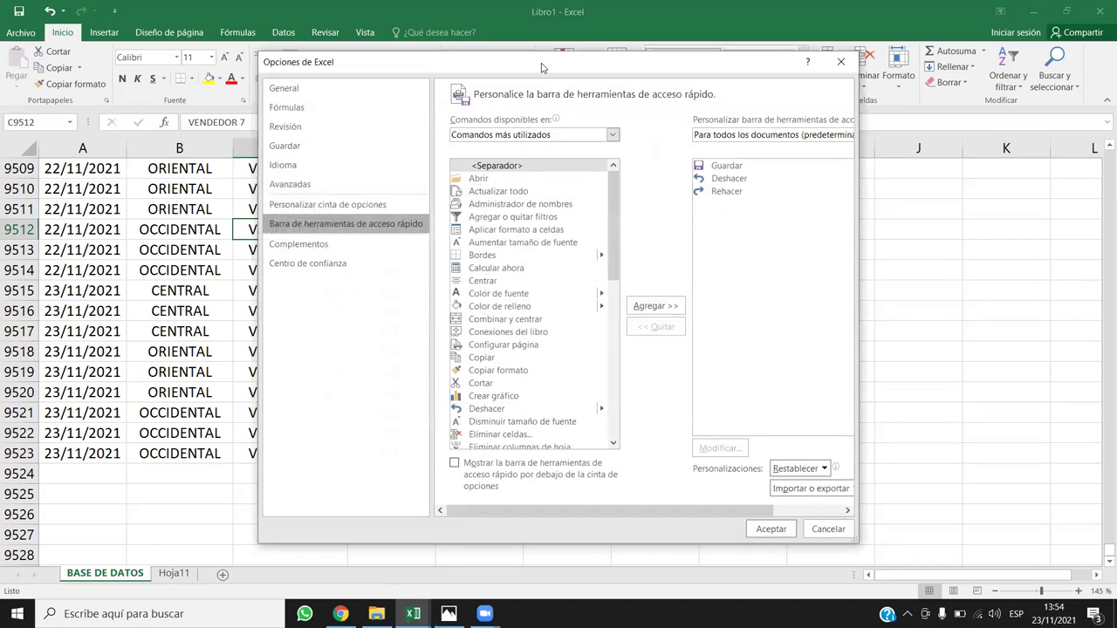
pyautogui.click(506, 134)
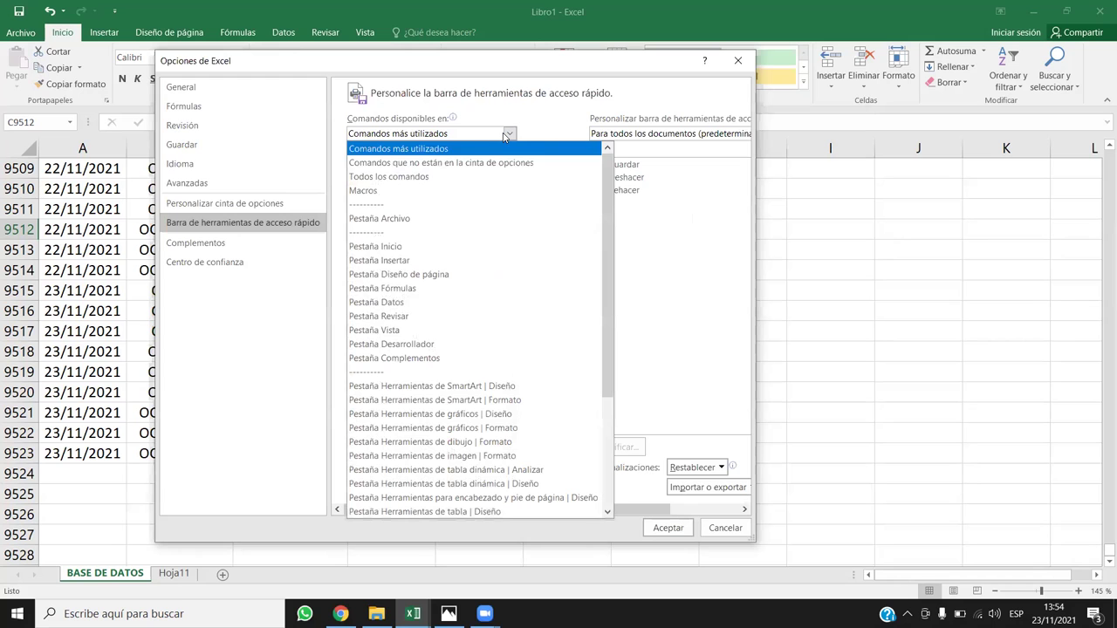
pyautogui.click(401, 179)
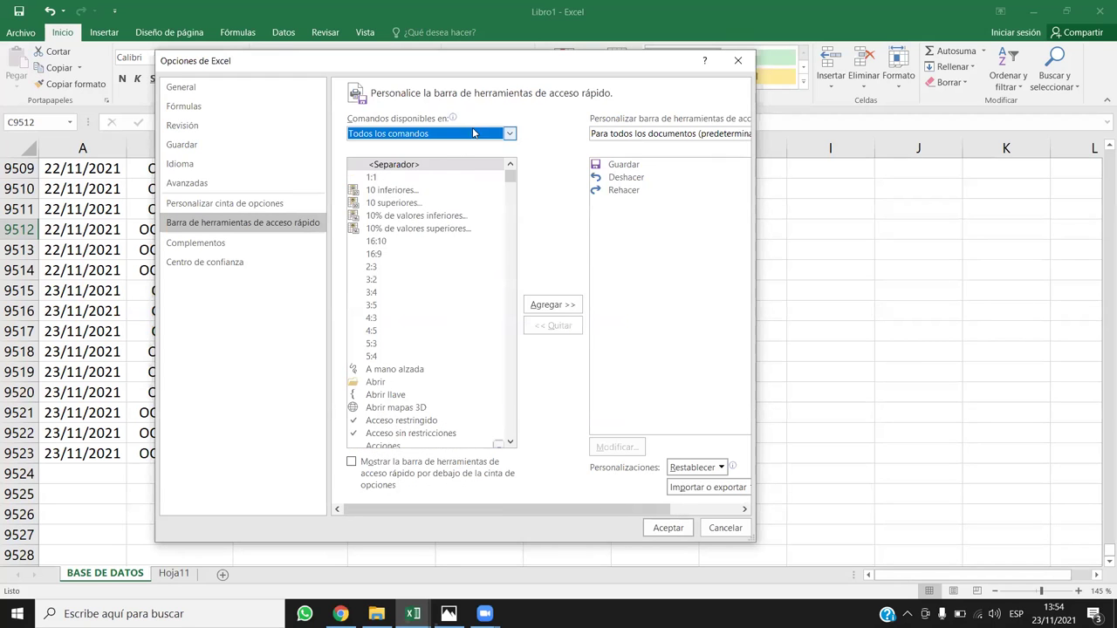
# Add the Formulario... command to the Quick Access Toolbar and accept the options.
pyautogui.click(394, 217)
pyautogui.scroll(-5, 408, 227)
pyautogui.scroll(5, 405, 268)
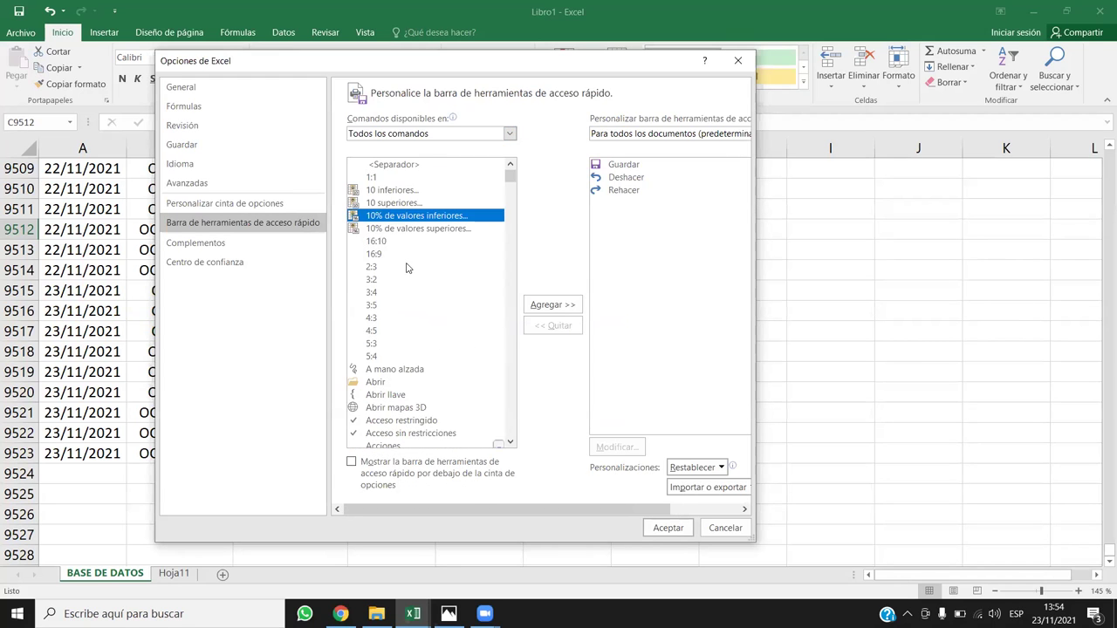
pyautogui.press('f')
pyautogui.scroll(-5, 410, 279)
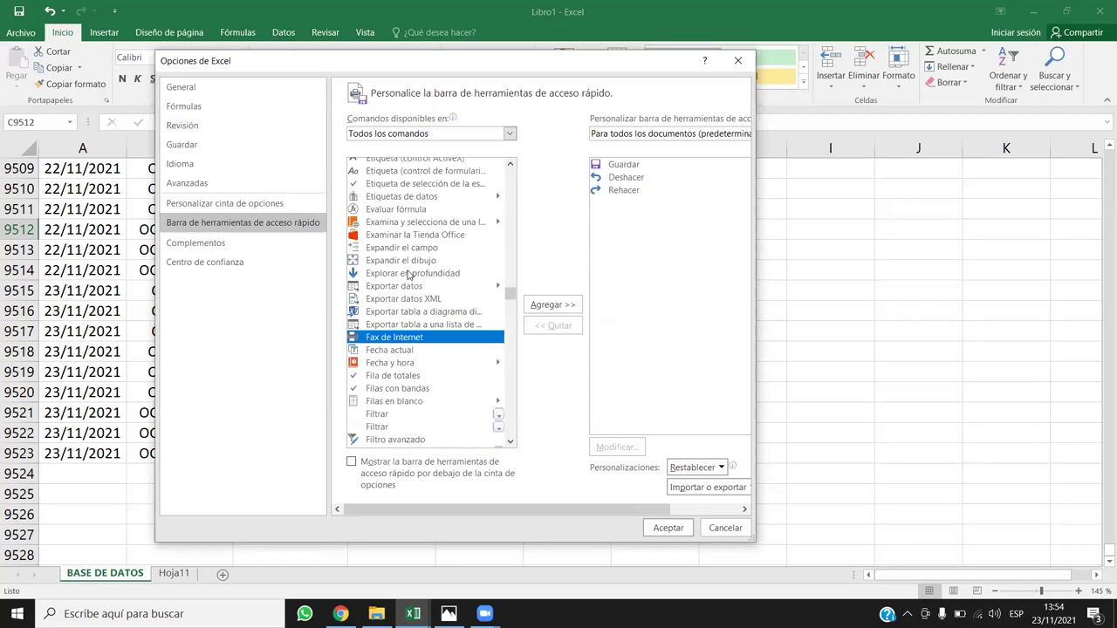
pyautogui.scroll(-15, 376, 309)
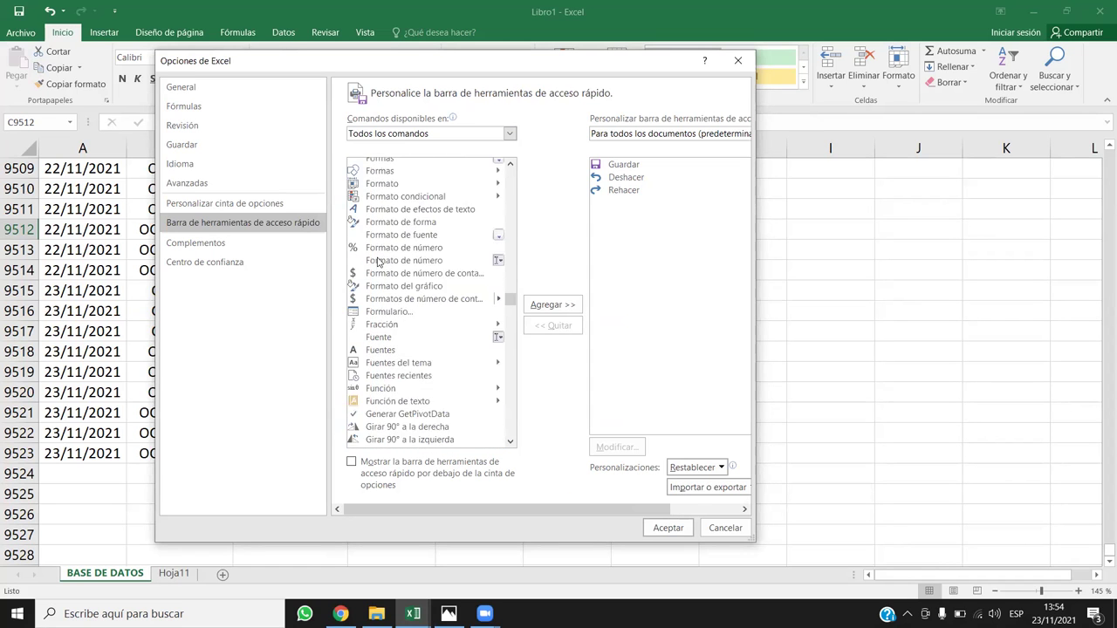
pyautogui.scroll(2, 389, 255)
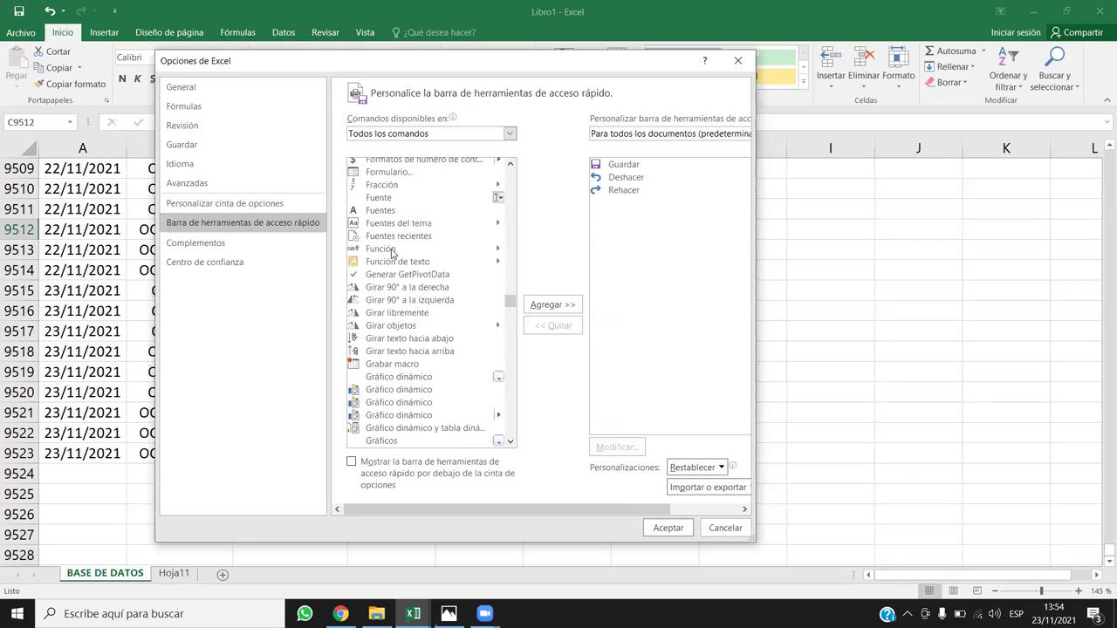
pyautogui.scroll(2, 390, 254)
pyautogui.click(381, 244)
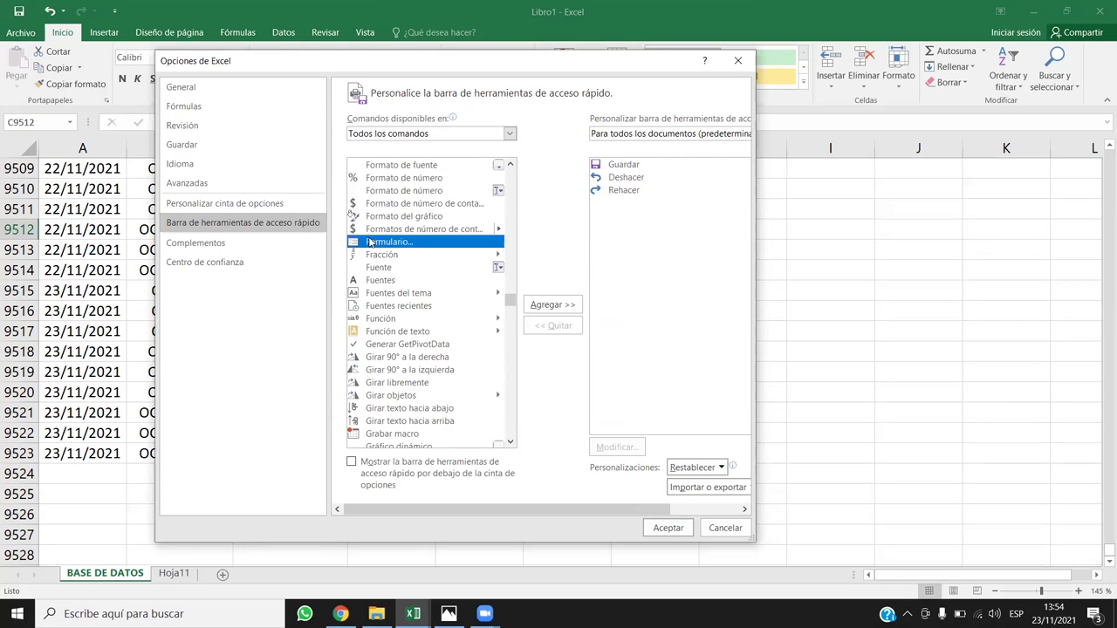
pyautogui.click(564, 306)
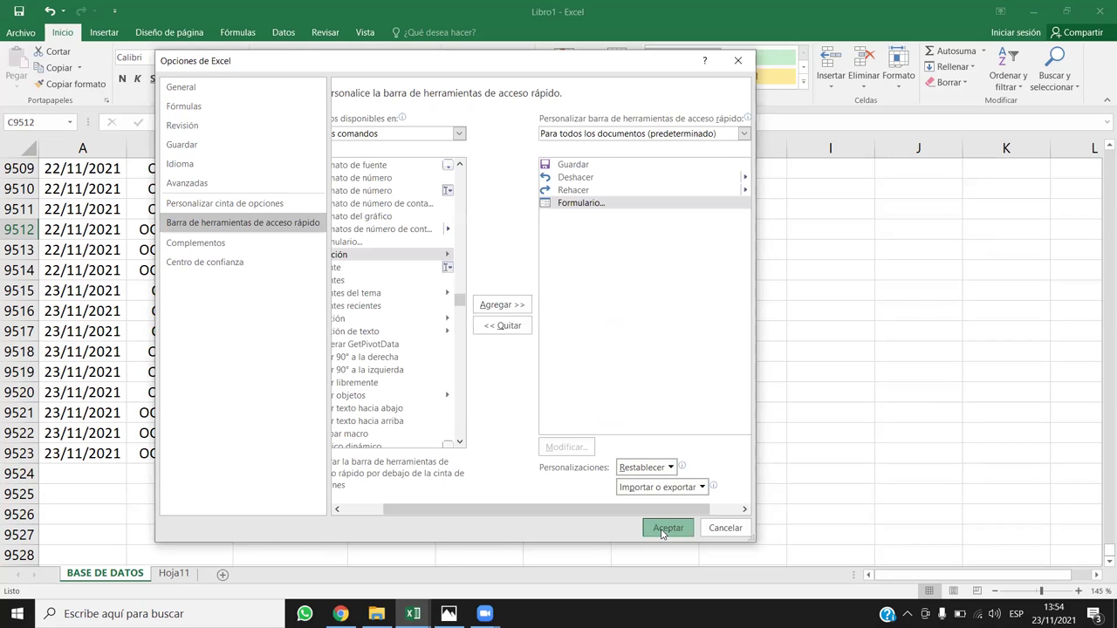
pyautogui.click(668, 528)
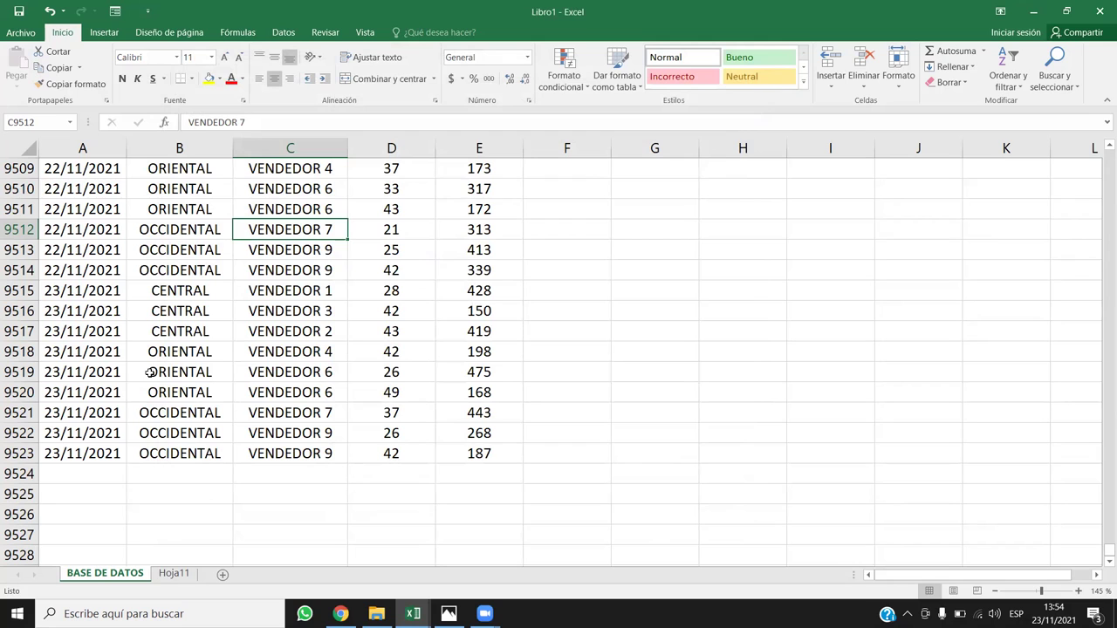
# Open the data form for BASE DE DATOS to view its fields, and close it.
pyautogui.click(114, 13)
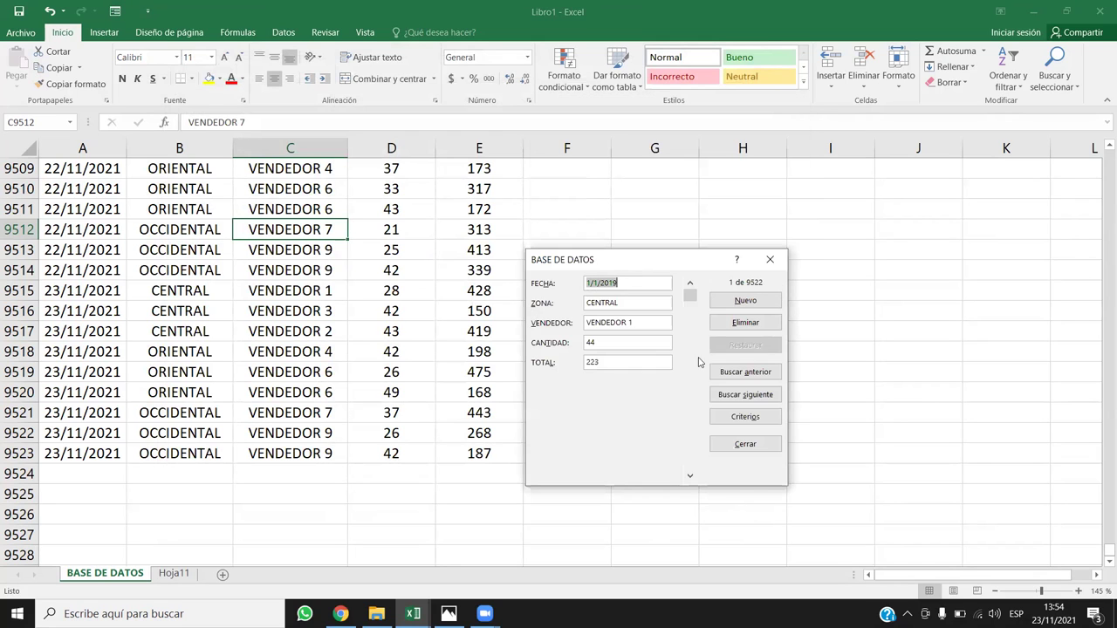
pyautogui.click(769, 260)
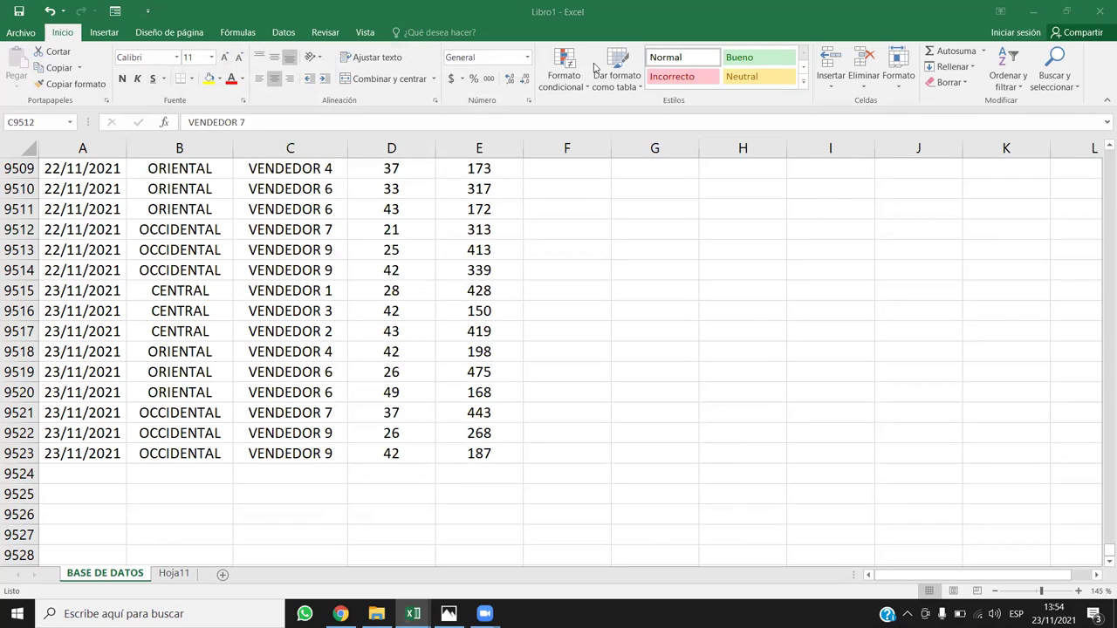
# Look over the column entries of the first records in BASE DE DATOS.
pyautogui.click(408, 372)
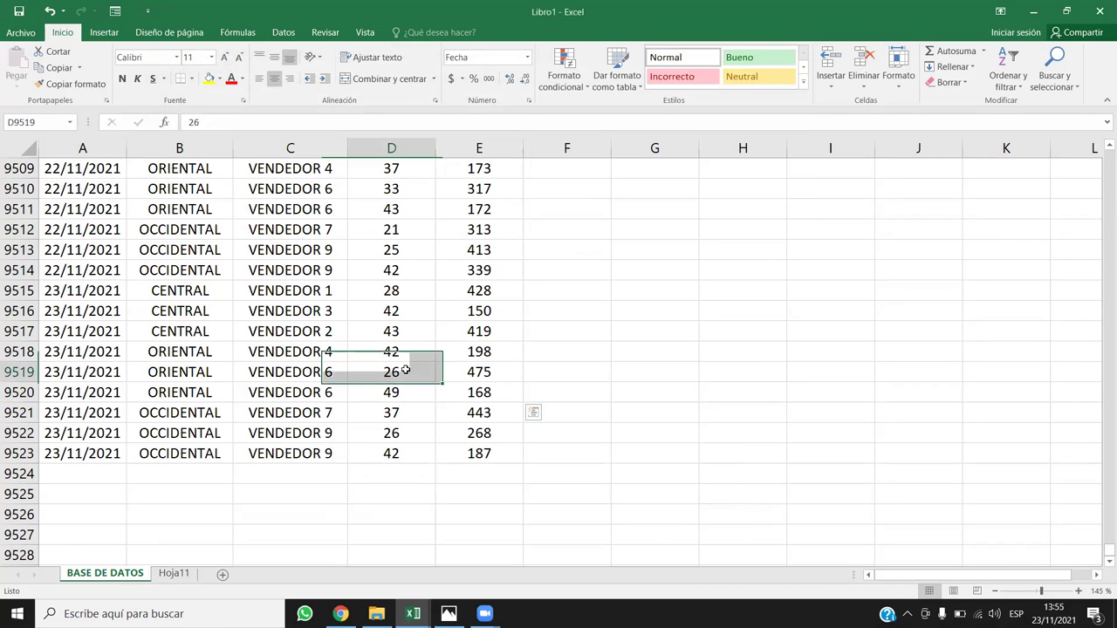
pyautogui.hotkey('ctrl', 'Up')
pyautogui.press('Down')
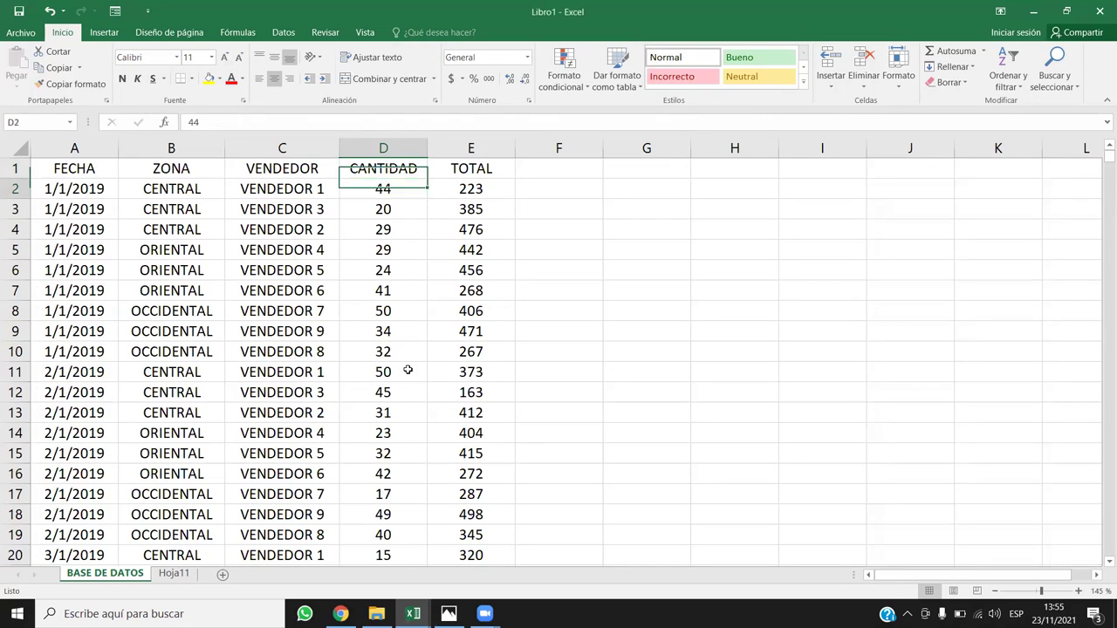
pyautogui.press('Down')
pyautogui.press('Left')
pyautogui.press('Left')
pyautogui.press('Left')
pyautogui.press('Right')
pyautogui.press('Right')
pyautogui.press('Left')
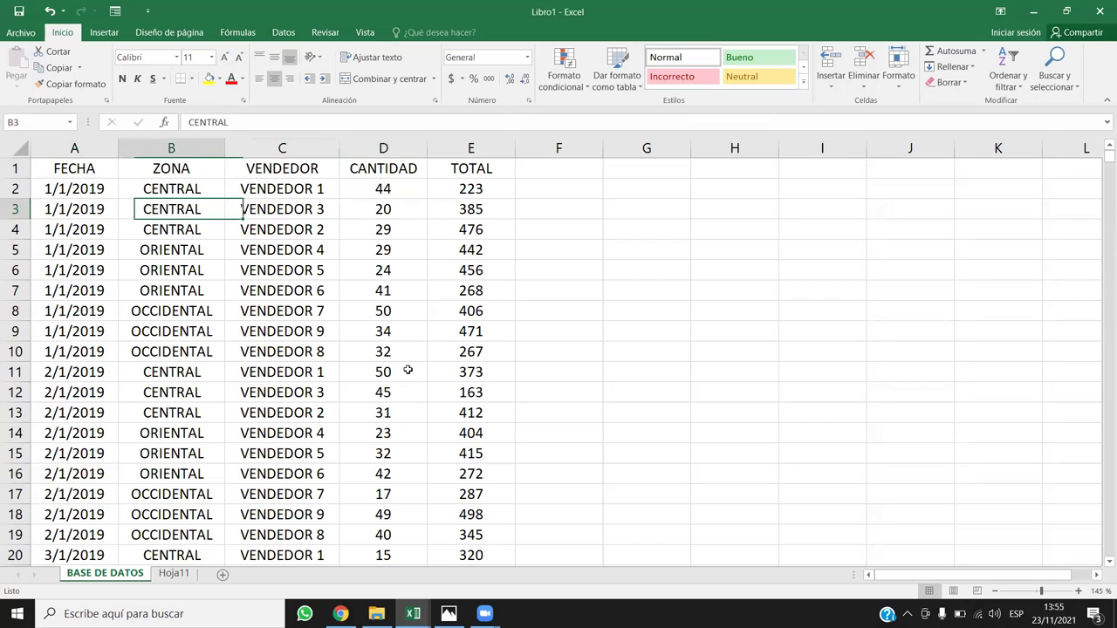
pyautogui.hotkey('ctrl', 'Down')
pyautogui.press('Down')
pyautogui.press('Down')
pyautogui.press('Down')
pyautogui.hotkey('ctrl', 'Up')
pyautogui.hotkey('ctrl', 'Up')
pyautogui.press('Down')
pyautogui.press('Right')
pyautogui.press('Right')
pyautogui.press('Right')
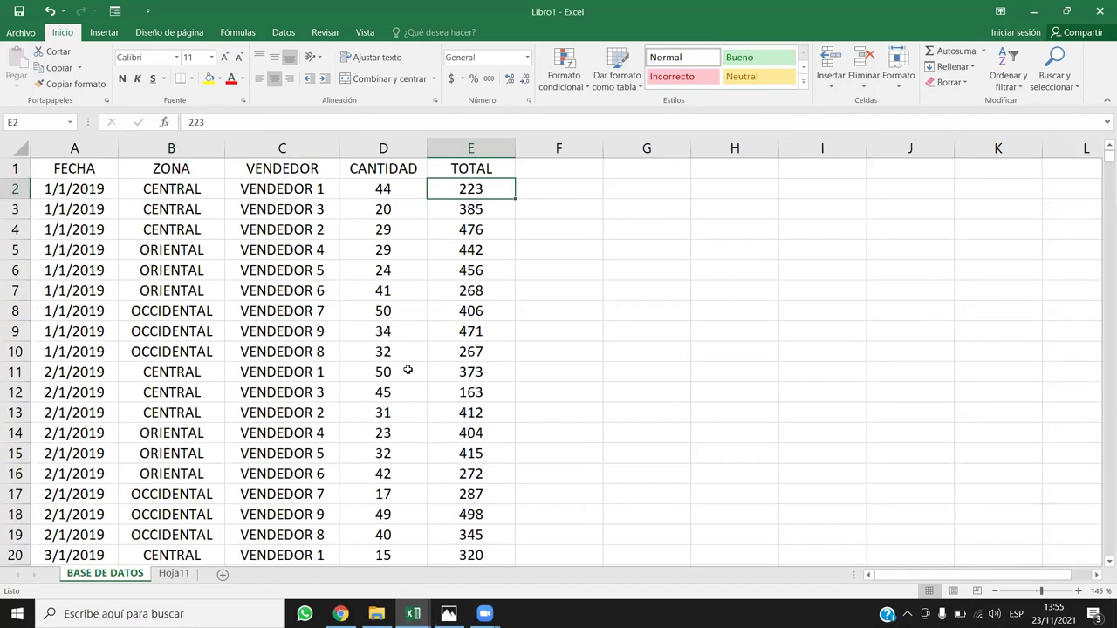
# Go to the date of the last record in BASE DE DATOS, cell A9523, checking the empty rows beneath it.
pyautogui.hotkey('ctrl', 'Down')
pyautogui.press('Left')
pyautogui.press('Left')
pyautogui.press('Left')
pyautogui.press('Left')
pyautogui.press('Down')
pyautogui.press('Down')
pyautogui.press('Up')
pyautogui.press('Up')
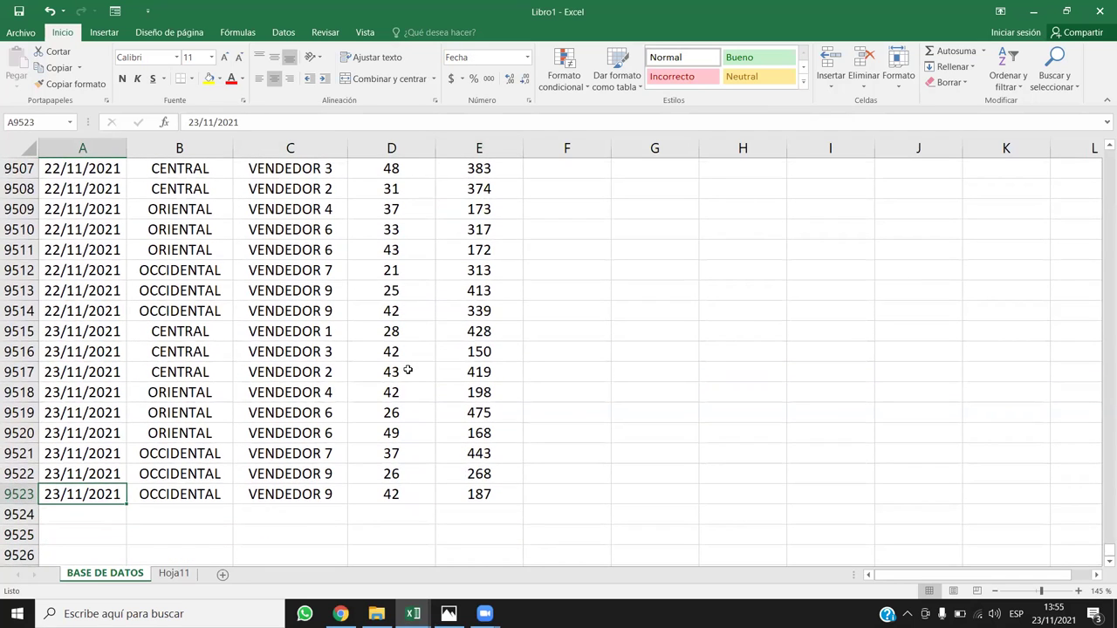
# Add a record through the data form with FECHA 24/11/2021, ZONA ORIENTAL, VENDEDOR 6, CANTIDAD 17 and TOTAL 200, and close the form.
pyautogui.click(115, 10)
pyautogui.moveTo(613, 265); pyautogui.dragTo(664, 132)
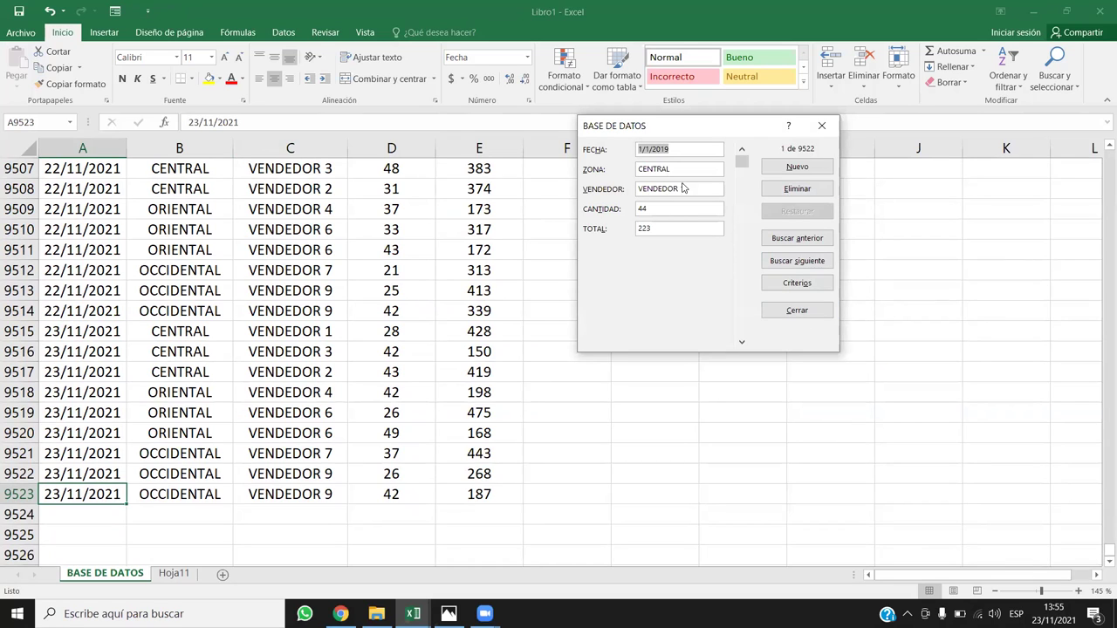
pyautogui.click(786, 169)
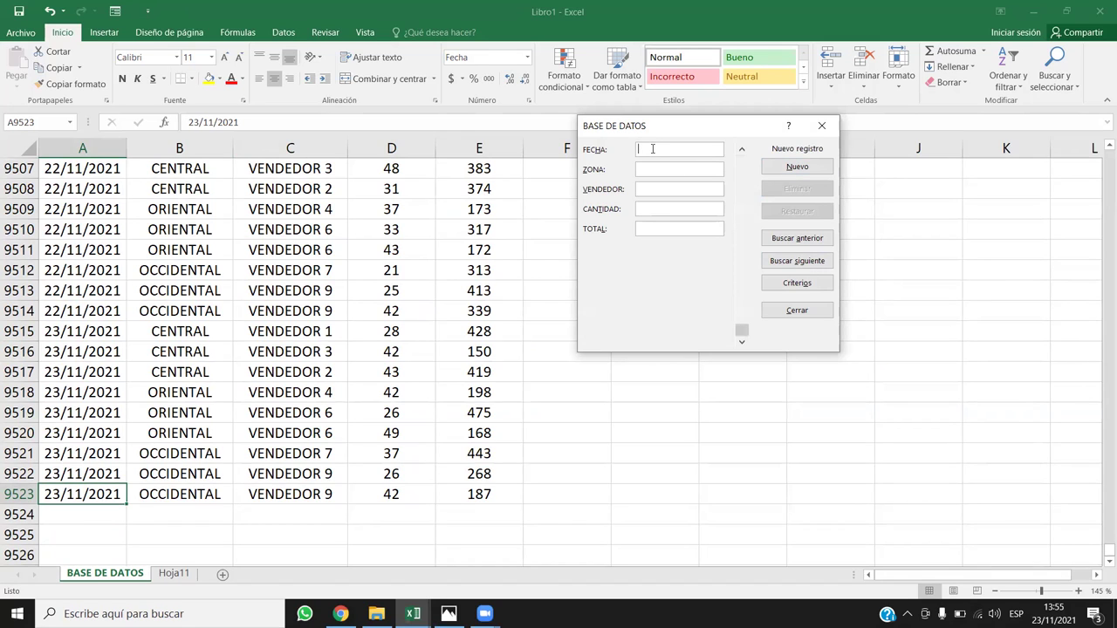
pyautogui.write('24')
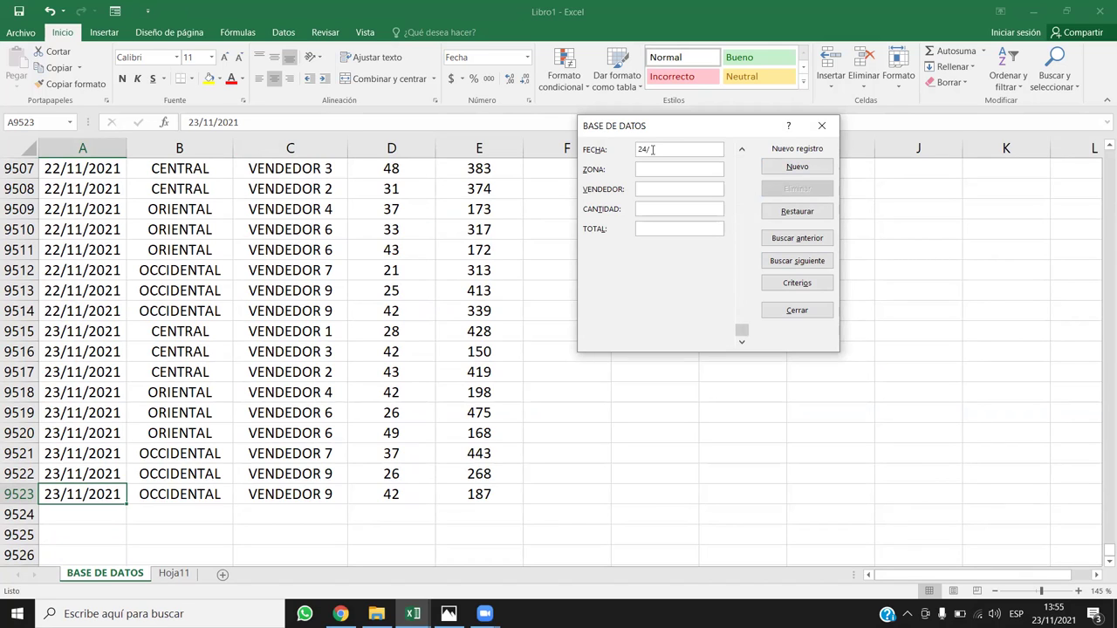
pyautogui.write('/11/2021')
pyautogui.press('Tab')
pyautogui.write('ORIENTAL')
pyautogui.write('VENDE')
pyautogui.write('DOR')
pyautogui.write(' 6')
pyautogui.write('17')
pyautogui.write('200')
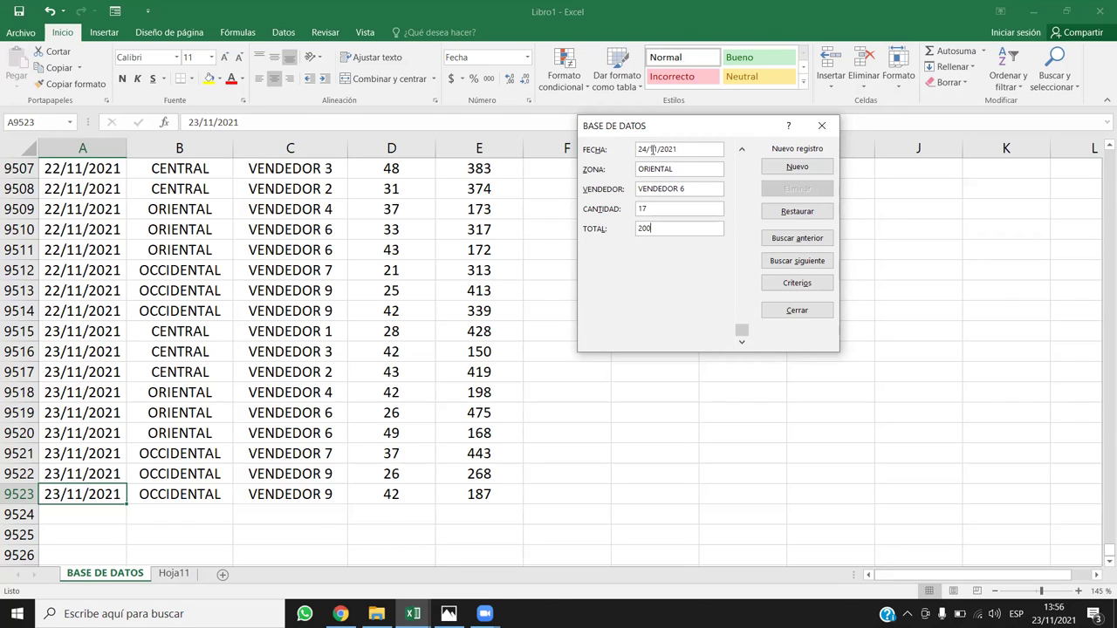
pyautogui.press('Return')
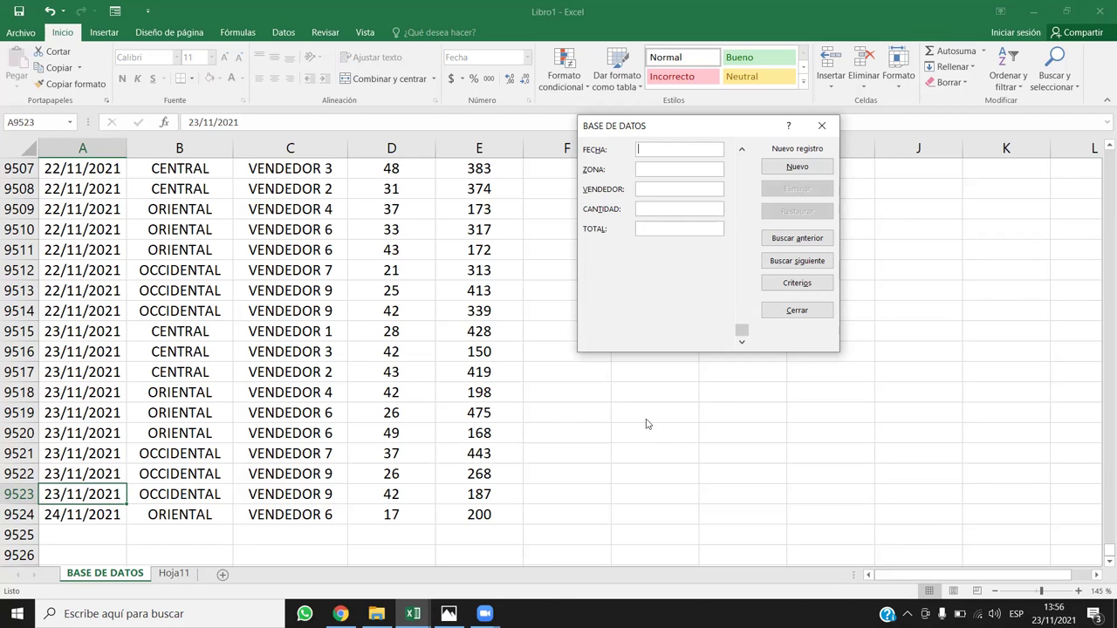
pyautogui.click(820, 125)
# Select the ZONA of the new record, reopen the data form and browse through its records to record 9520.
pyautogui.scroll(-2, 294, 356)
pyautogui.click(172, 393)
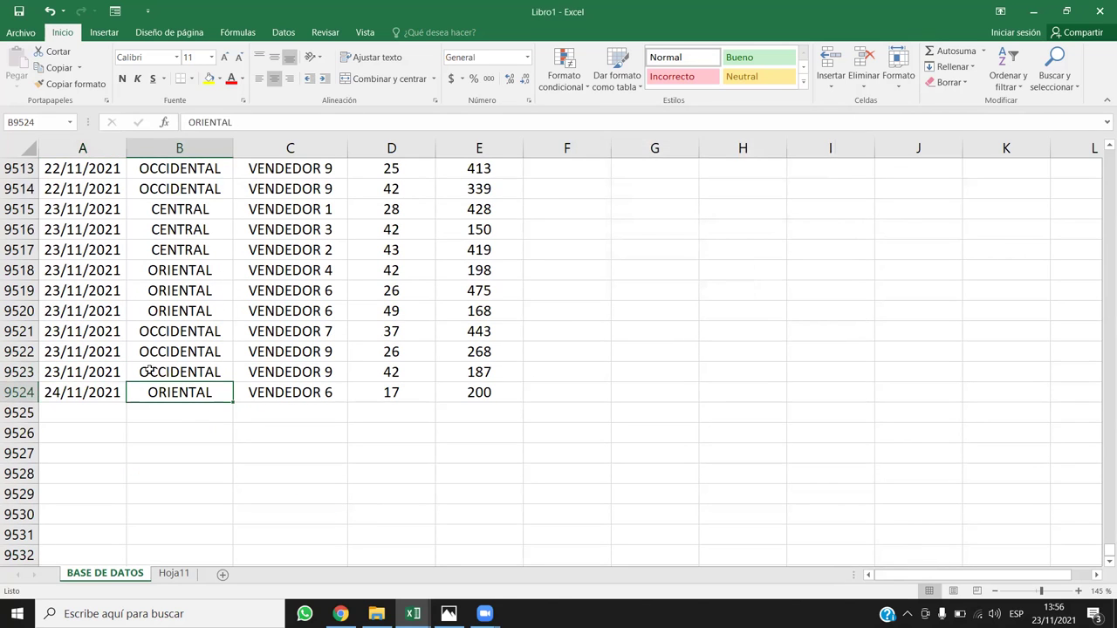
pyautogui.click(114, 12)
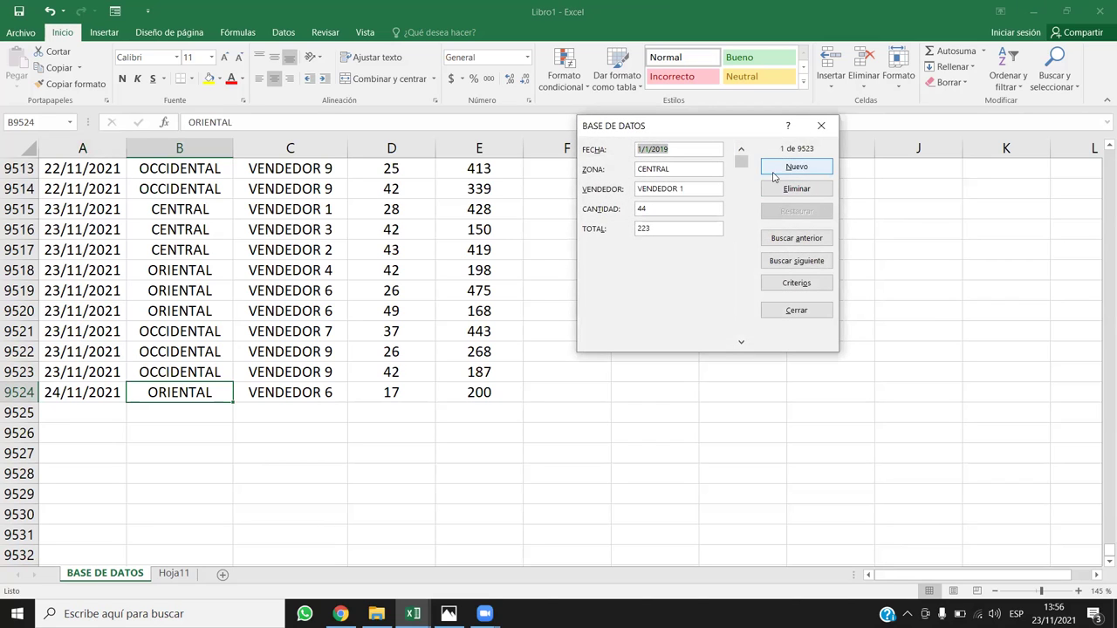
pyautogui.scroll(-9, 729, 232)
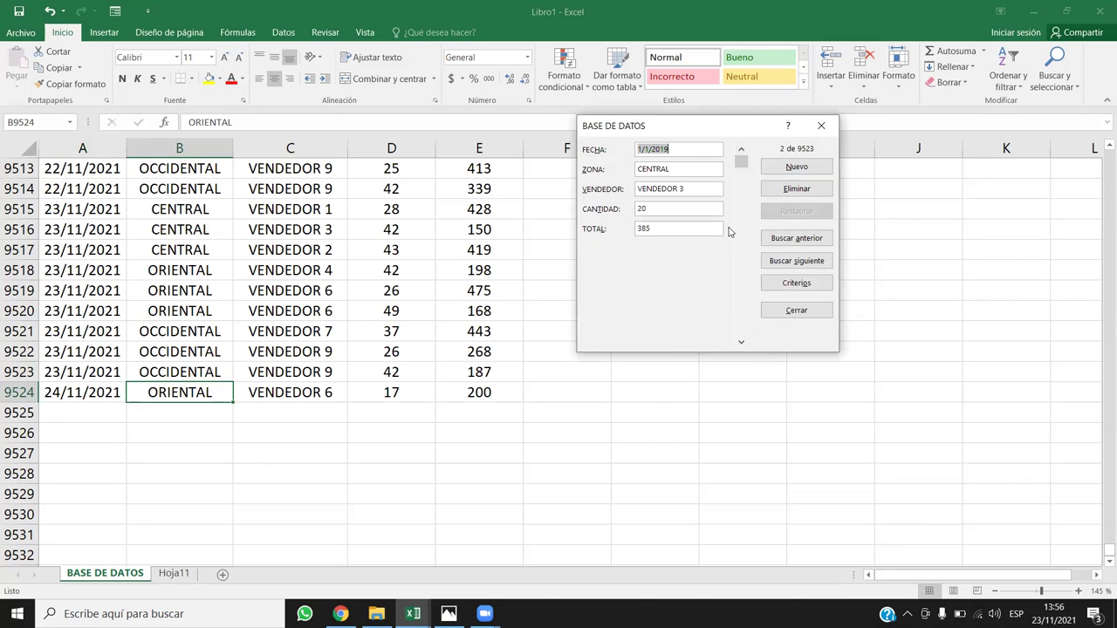
pyautogui.scroll(-20, 729, 231)
pyautogui.scroll(-20, 730, 231)
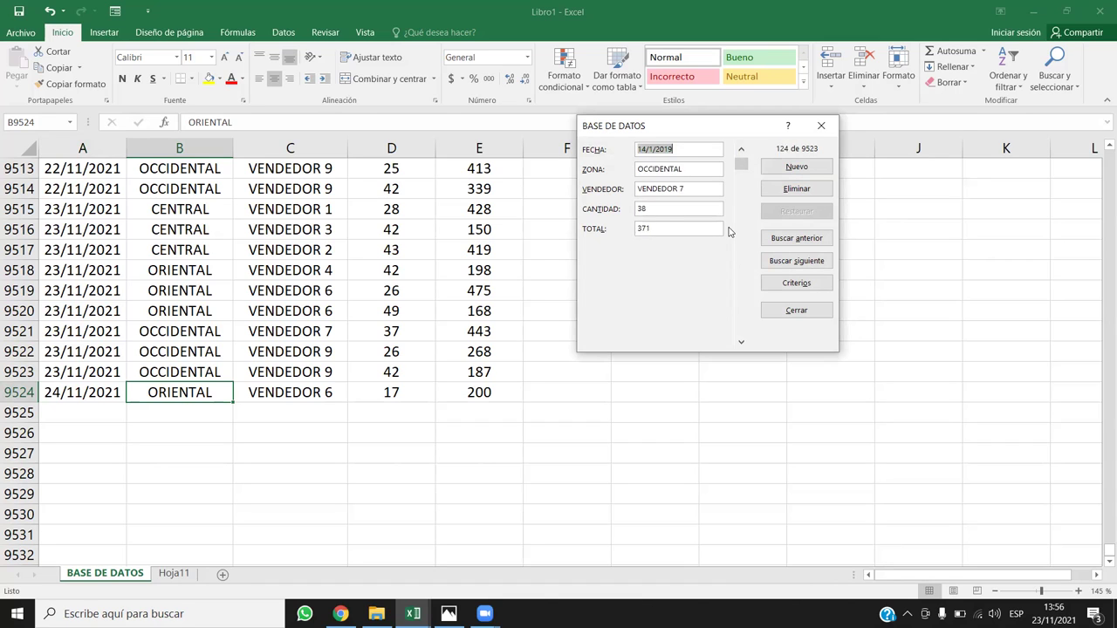
pyautogui.scroll(-17, 730, 232)
pyautogui.moveTo(741, 166); pyautogui.dragTo(741, 331)
pyautogui.click(741, 150)
pyautogui.click(741, 149)
pyautogui.click(740, 149)
pyautogui.click(740, 149)
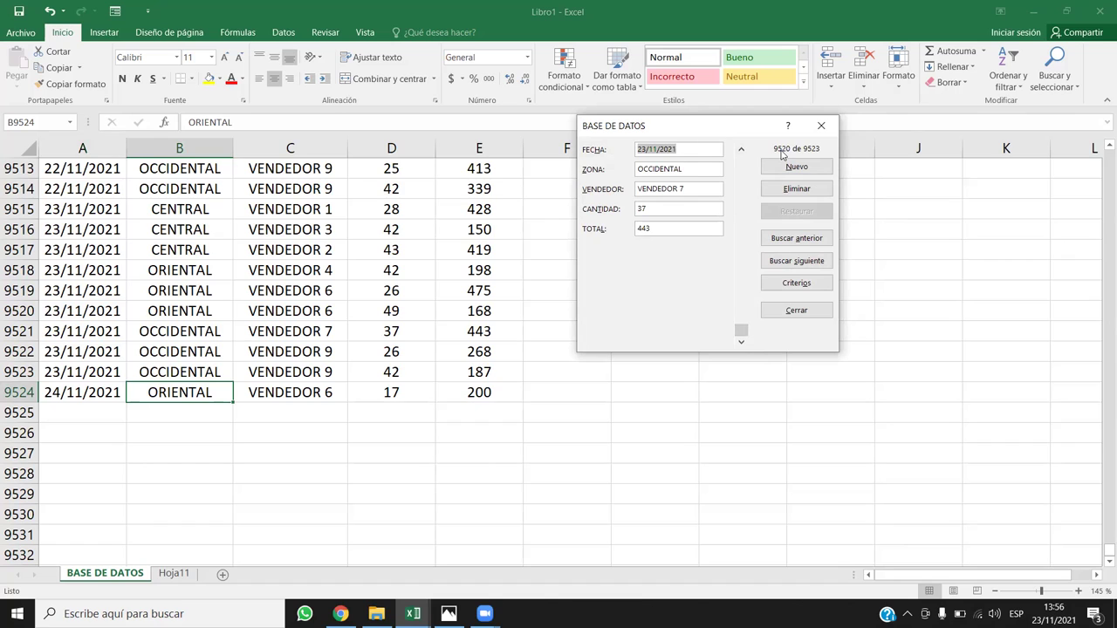
# Change the seller of record 9520 to VENDEDOR 9 in the data form and close the form.
pyautogui.click(687, 189)
pyautogui.press('BackSpace')
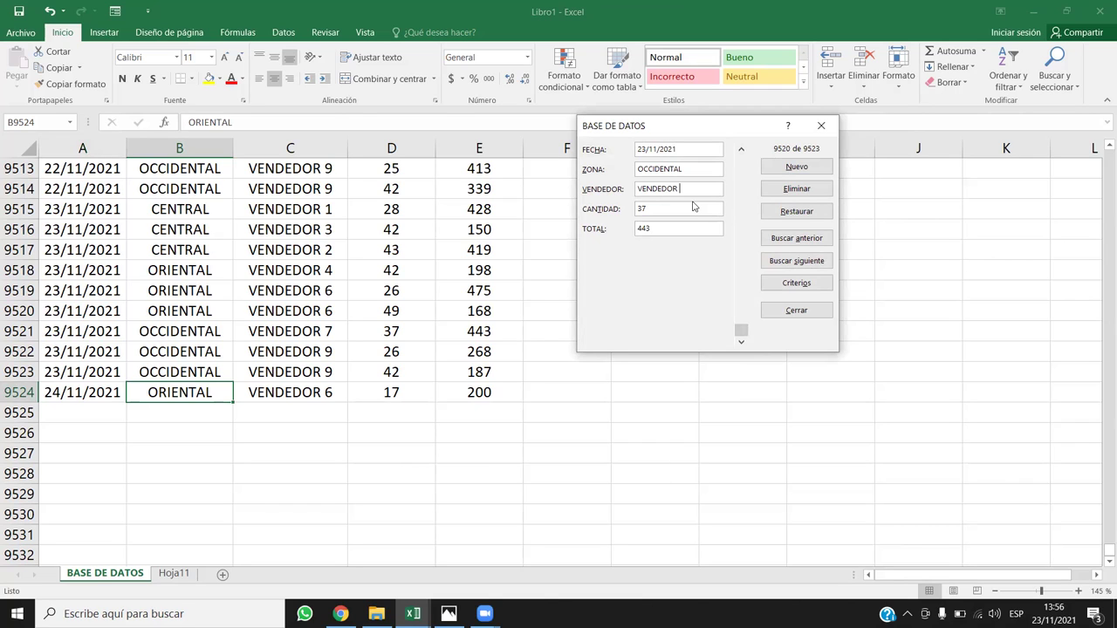
pyautogui.write('9')
pyautogui.press('Return')
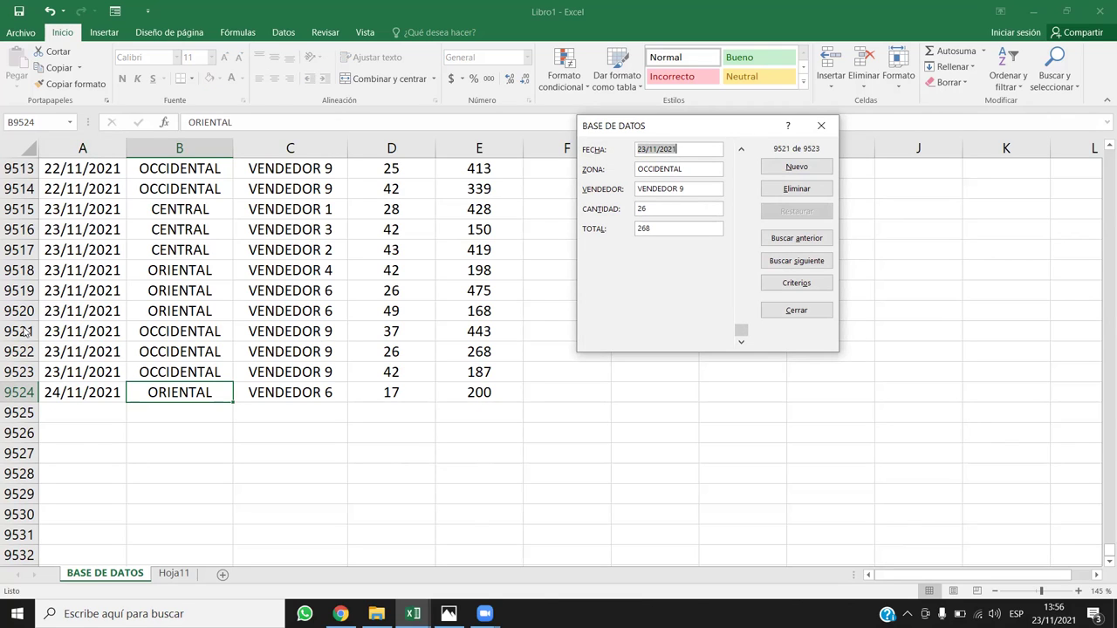
pyautogui.click(821, 126)
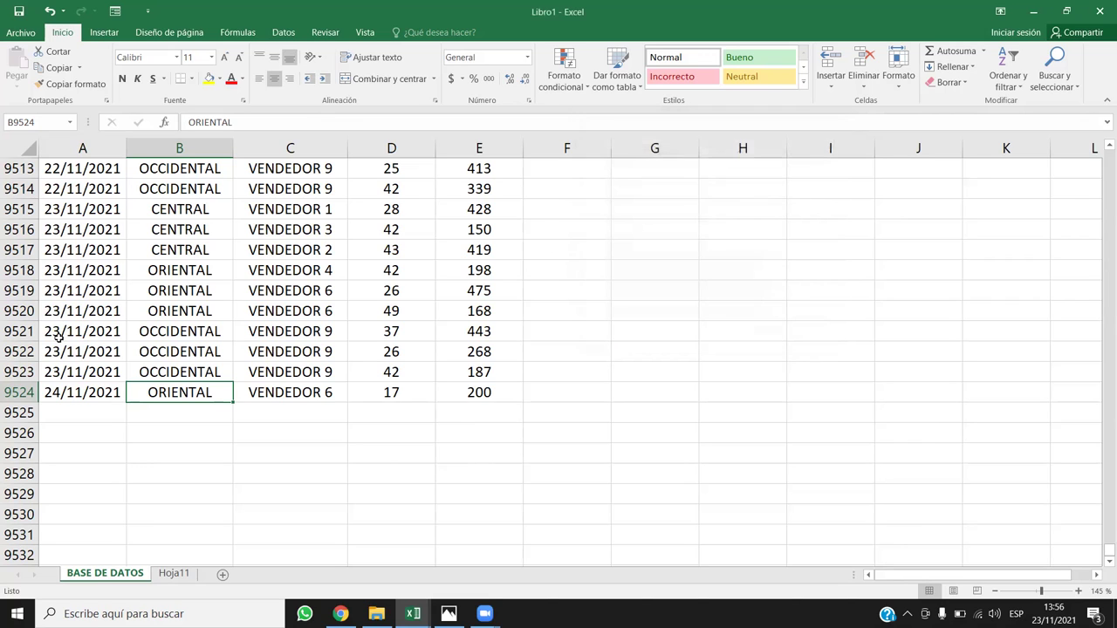
# Check the edited record in row 9521 and undo the seller change in C9521.
pyautogui.click(19, 311)
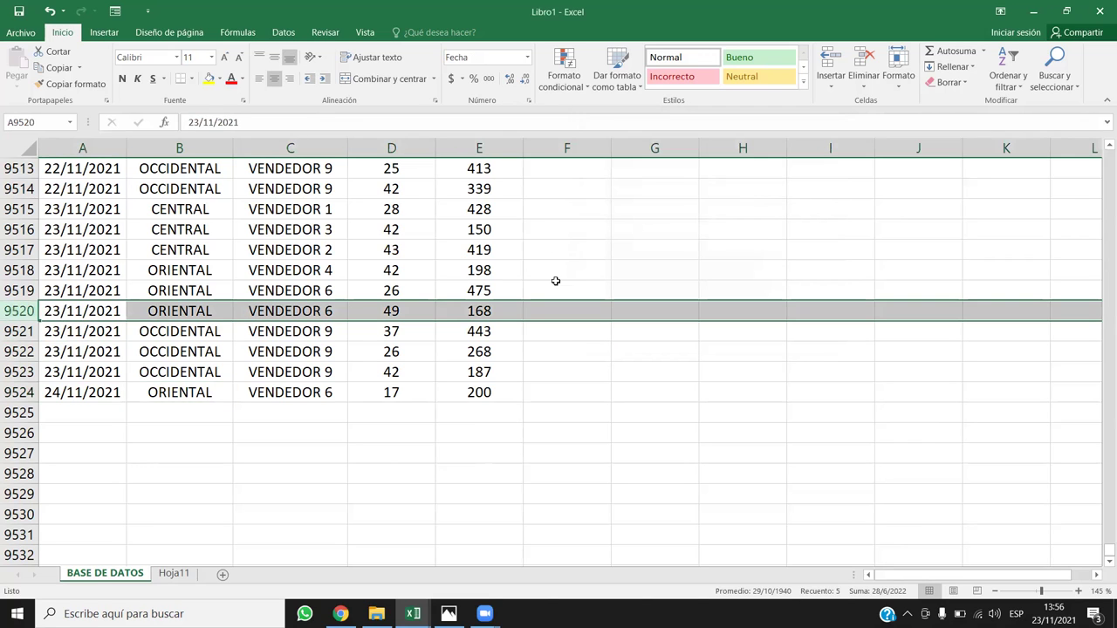
pyautogui.click(19, 332)
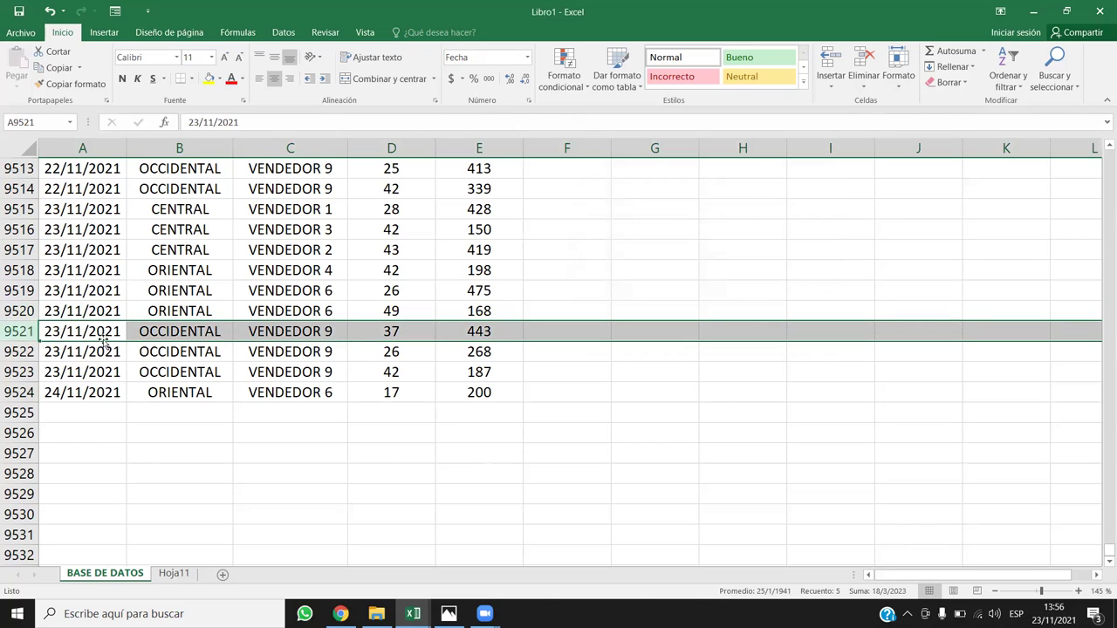
pyautogui.click(342, 339)
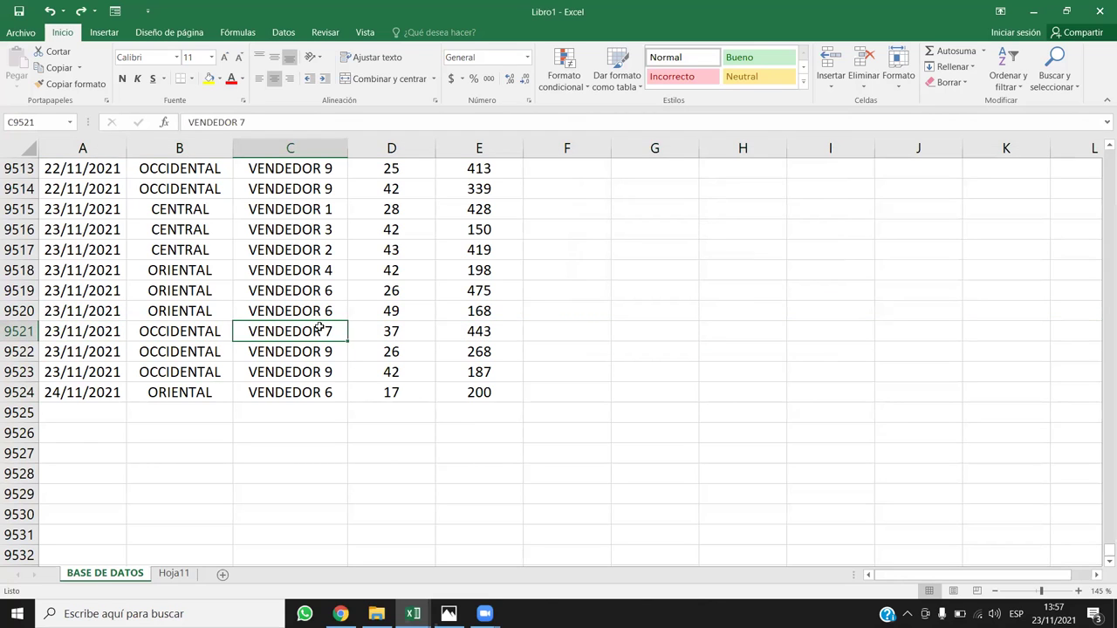
# Open the data form from the BASE DE DATOS records, look at its blank new-record fields and close it.
pyautogui.hotkey('ctrl', 'z')
pyautogui.hotkey('ctrl', 'y')
pyautogui.click(391, 249)
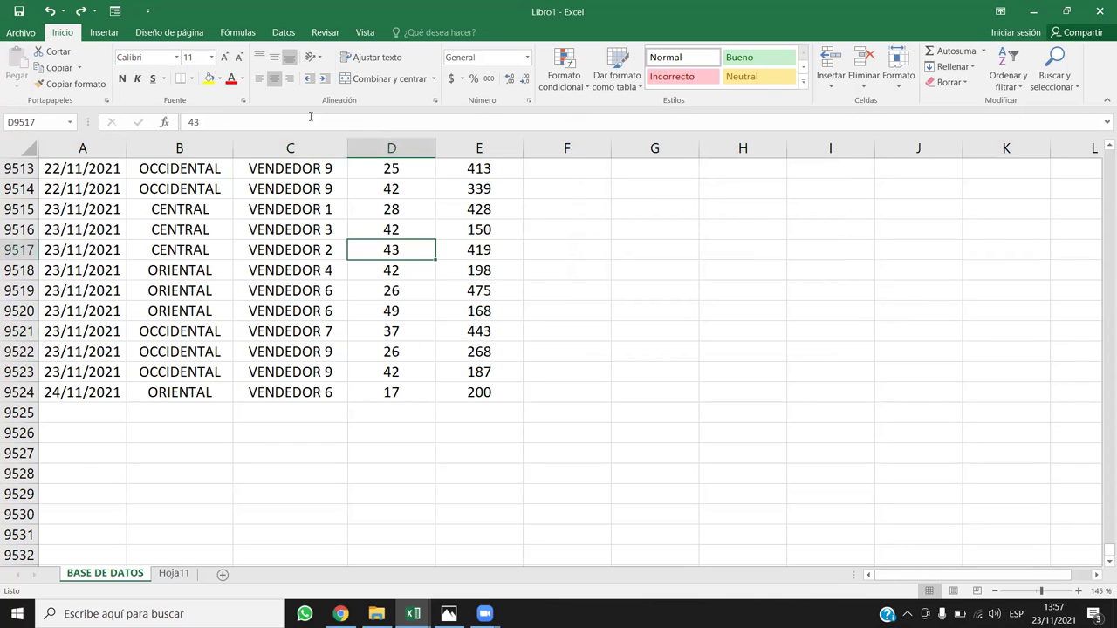
pyautogui.click(114, 11)
pyautogui.moveTo(741, 162); pyautogui.dragTo(778, 343)
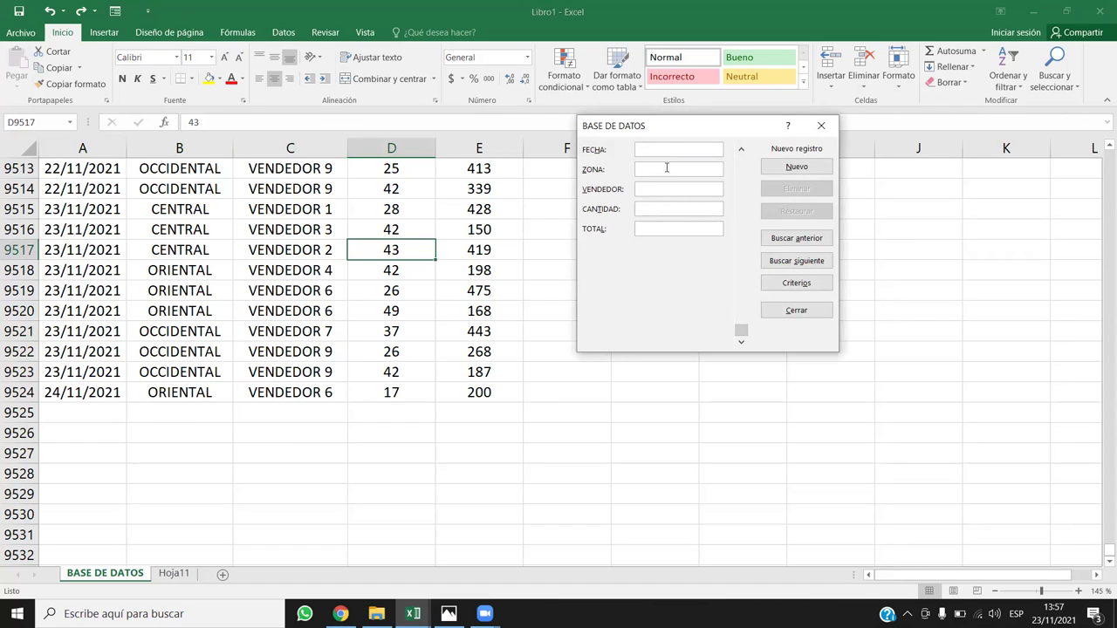
pyautogui.moveTo(672, 142); pyautogui.dragTo(648, 230)
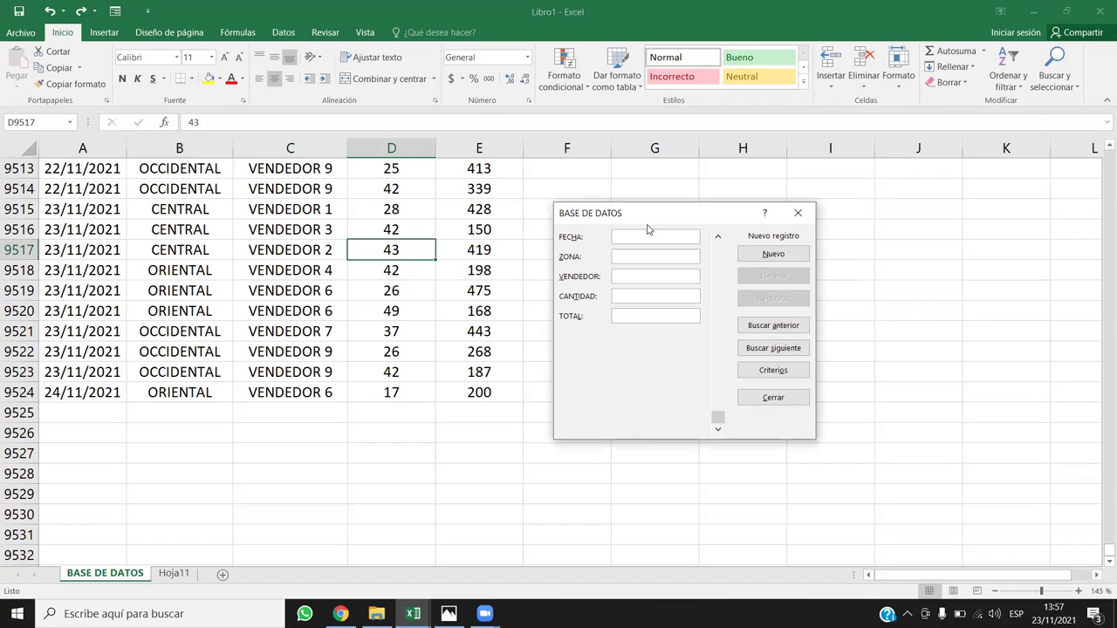
pyautogui.press('Escape')
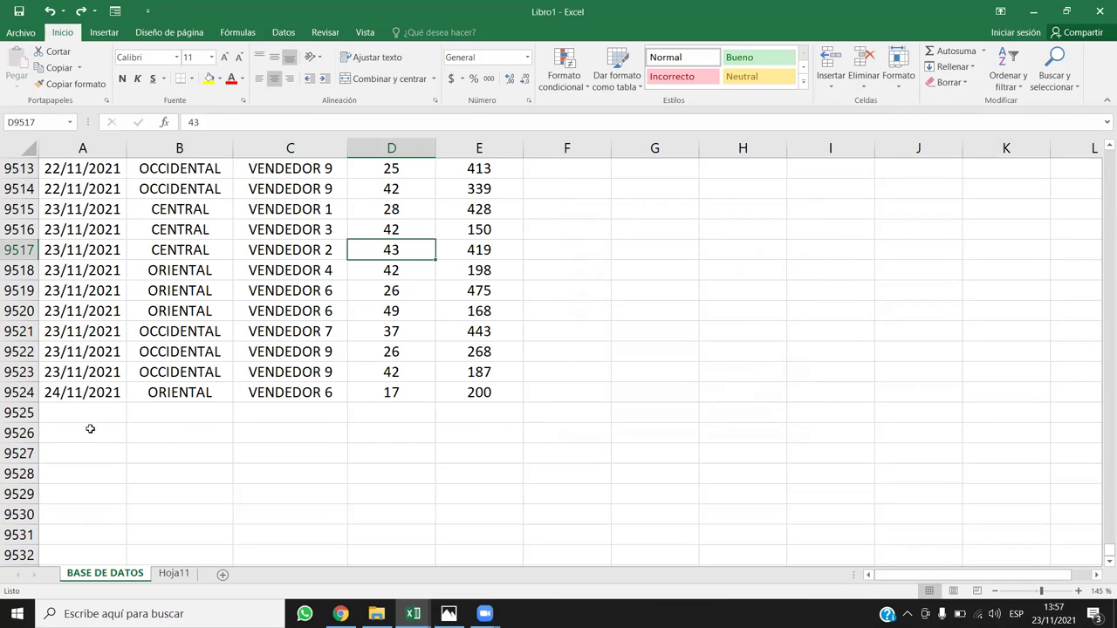
pyautogui.click(90, 415)
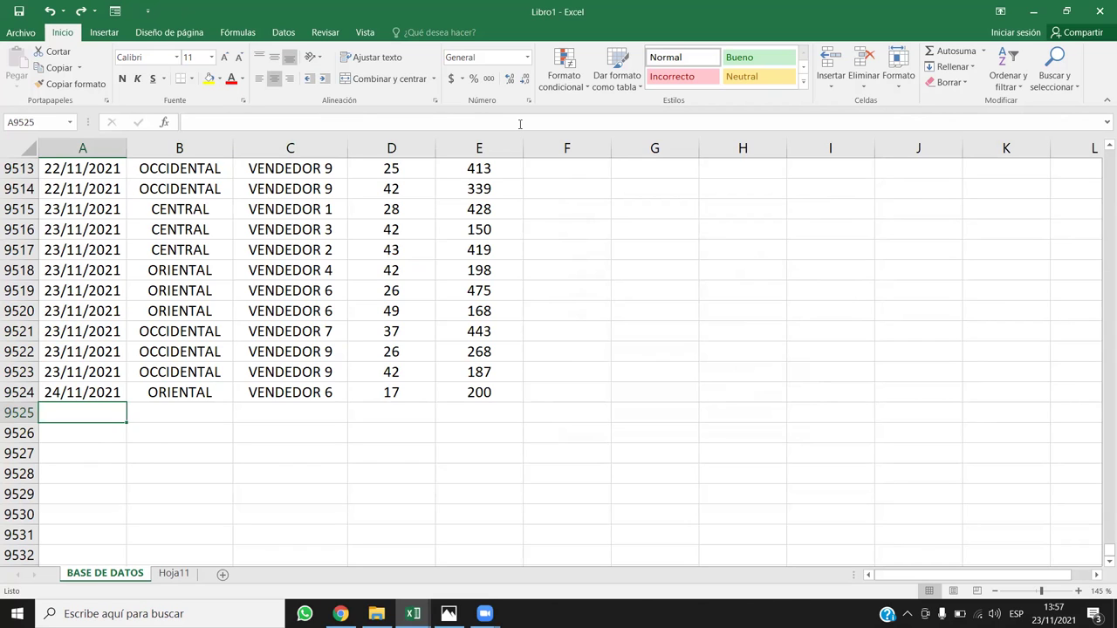
pyautogui.hotkey('alt', '4')
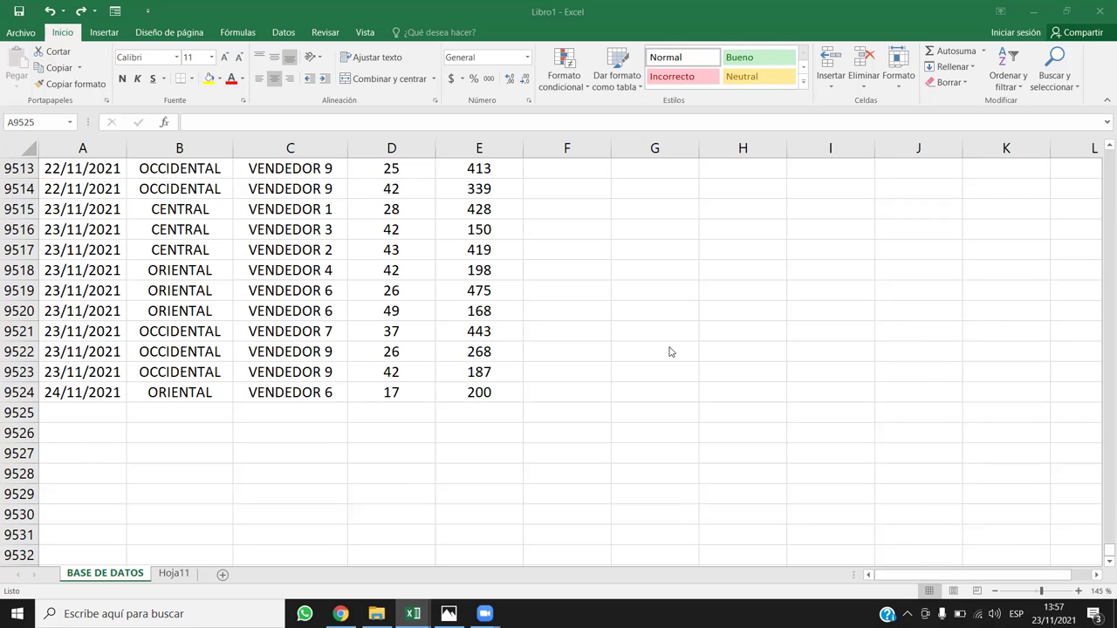
# Add a new sheet after Hoja11 and enter the header FECHA in C4.
pyautogui.click(174, 573)
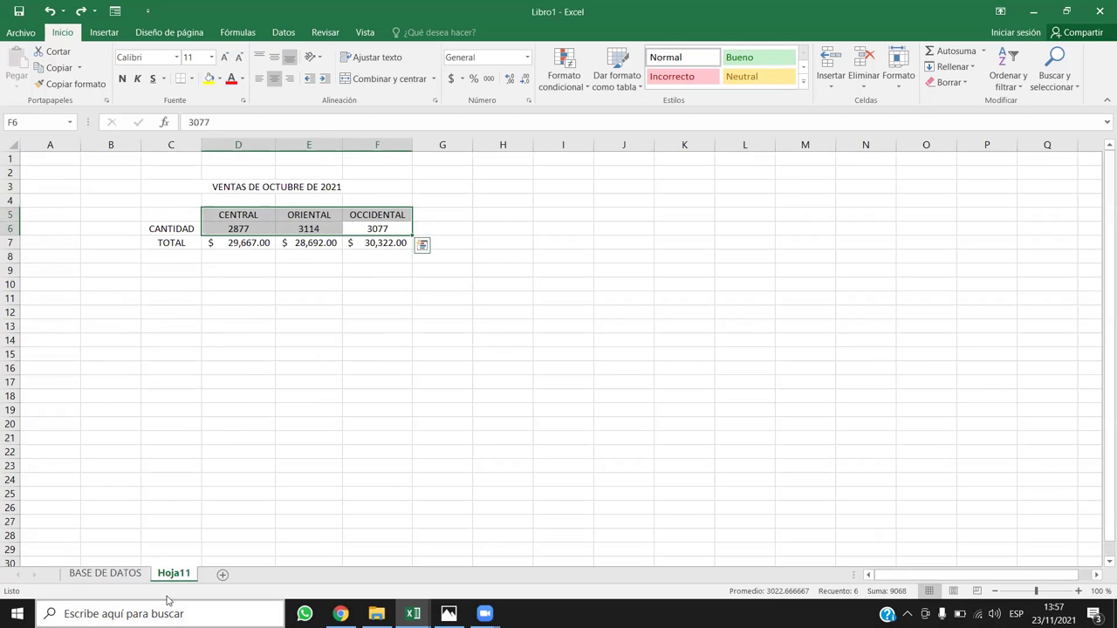
pyautogui.click(223, 574)
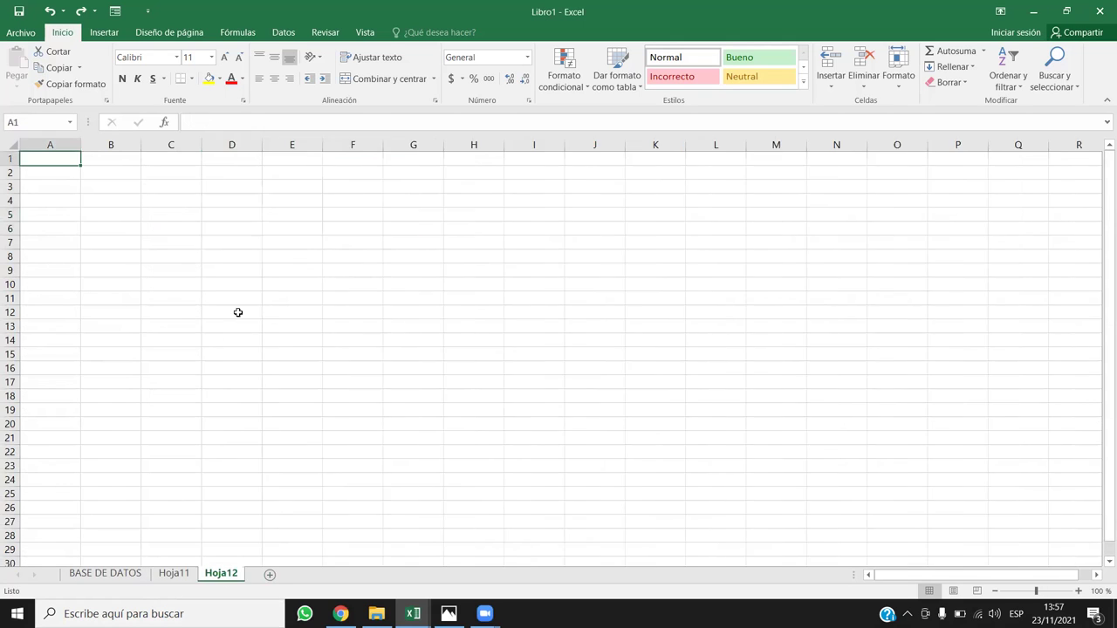
pyautogui.click(168, 200)
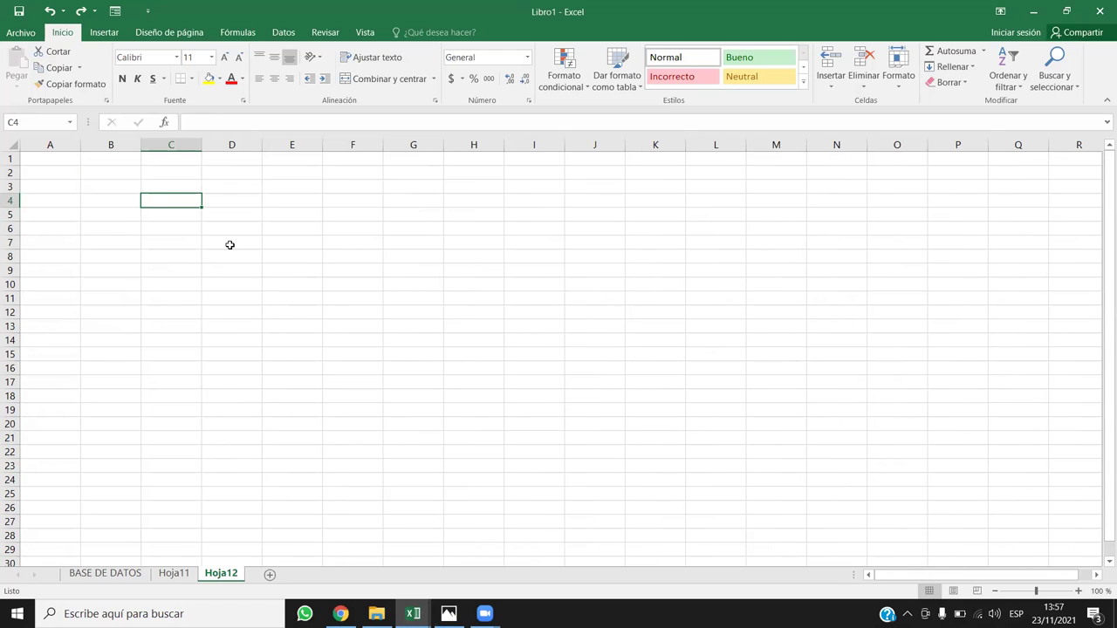
pyautogui.write('fECHA')
pyautogui.press('BackSpace')
pyautogui.press('BackSpace')
pyautogui.press('BackSpace')
pyautogui.press('BackSpace')
pyautogui.press('BackSpace')
pyautogui.write('FECHA')
pyautogui.hotkey('ctrl', 'Return')
pyautogui.press('Tab')
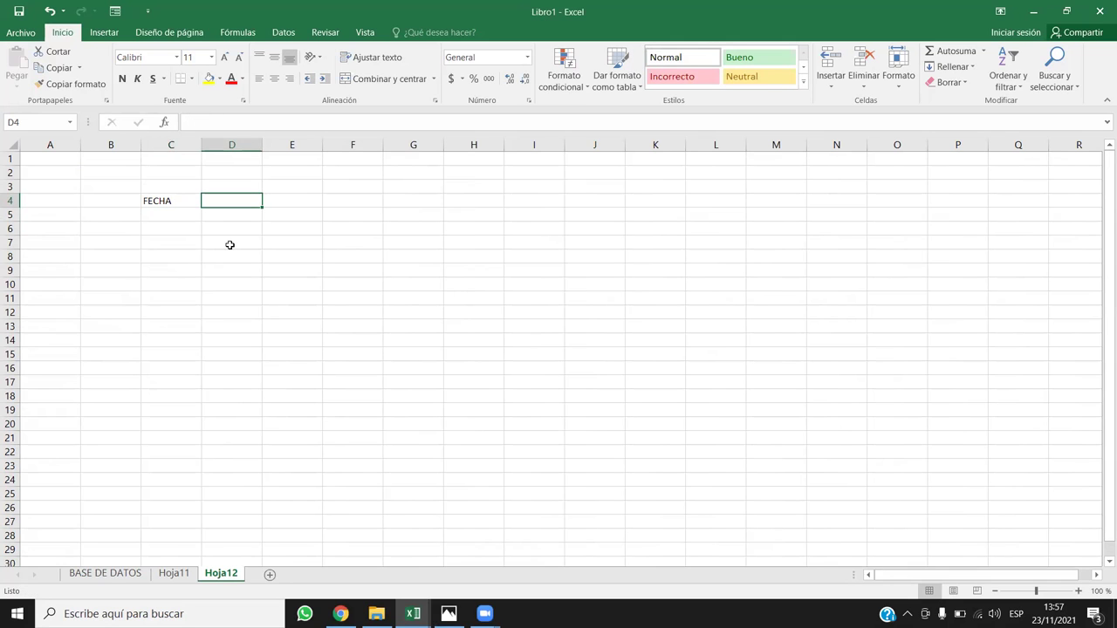
# Enter the headers VENDEDOR, PRODUCTO, PRECIO, CANTIDAD and TOTAL in D4:H4.
pyautogui.write('VENDEDOR')
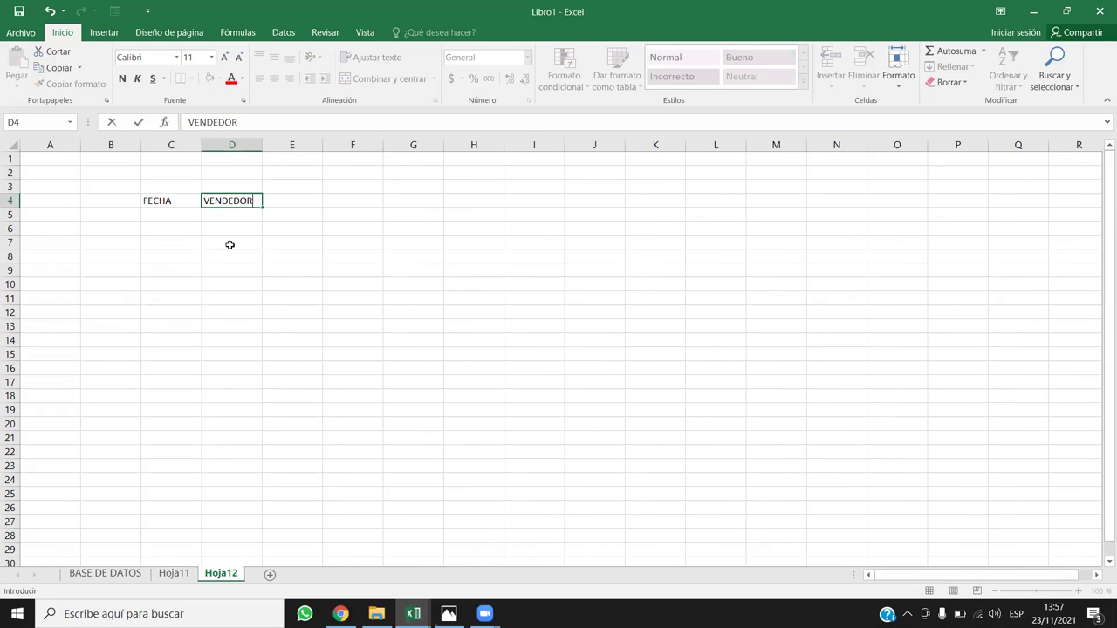
pyautogui.press('Tab')
pyautogui.write('PRODUCTO')
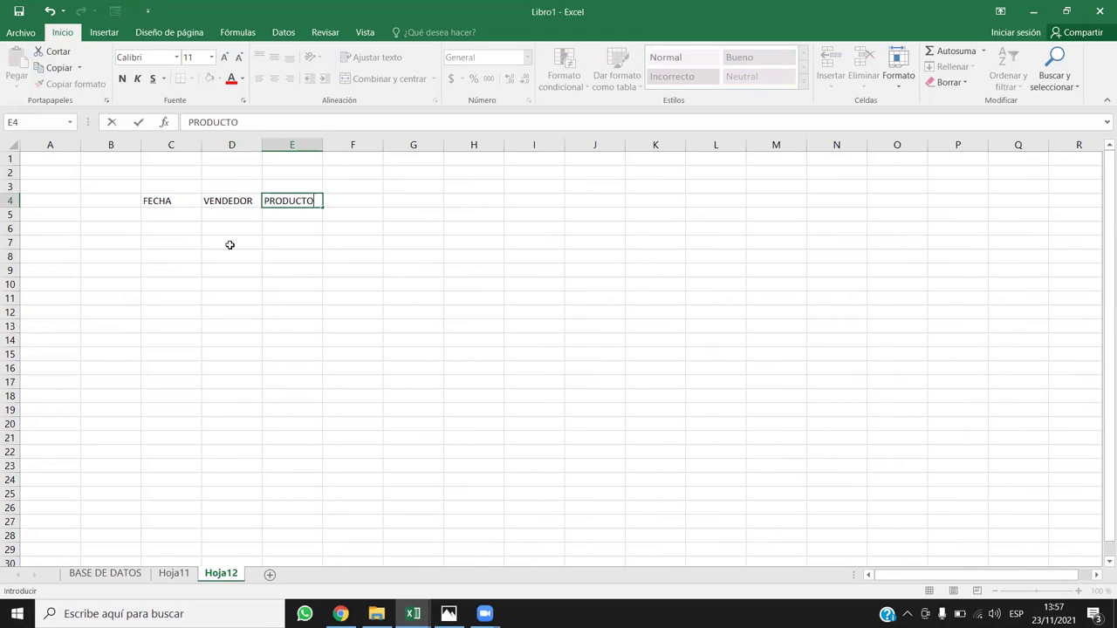
pyautogui.press('Tab')
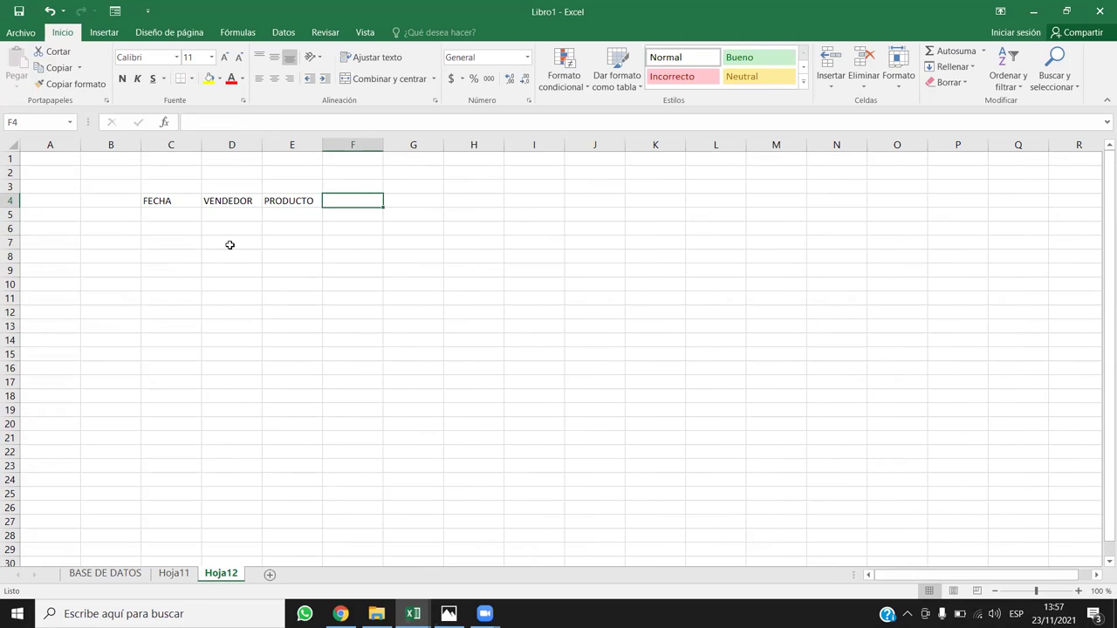
pyautogui.write('PRECIO')
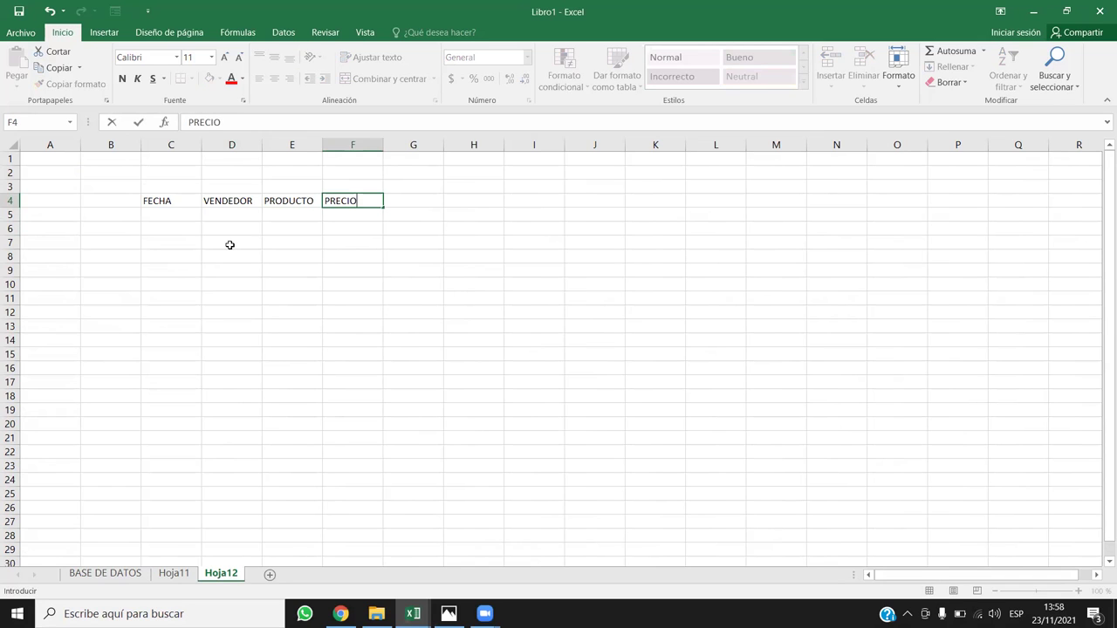
pyautogui.press('Tab')
pyautogui.write('CANTIDAD')
pyautogui.press('Tab')
pyautogui.write('TOTA')
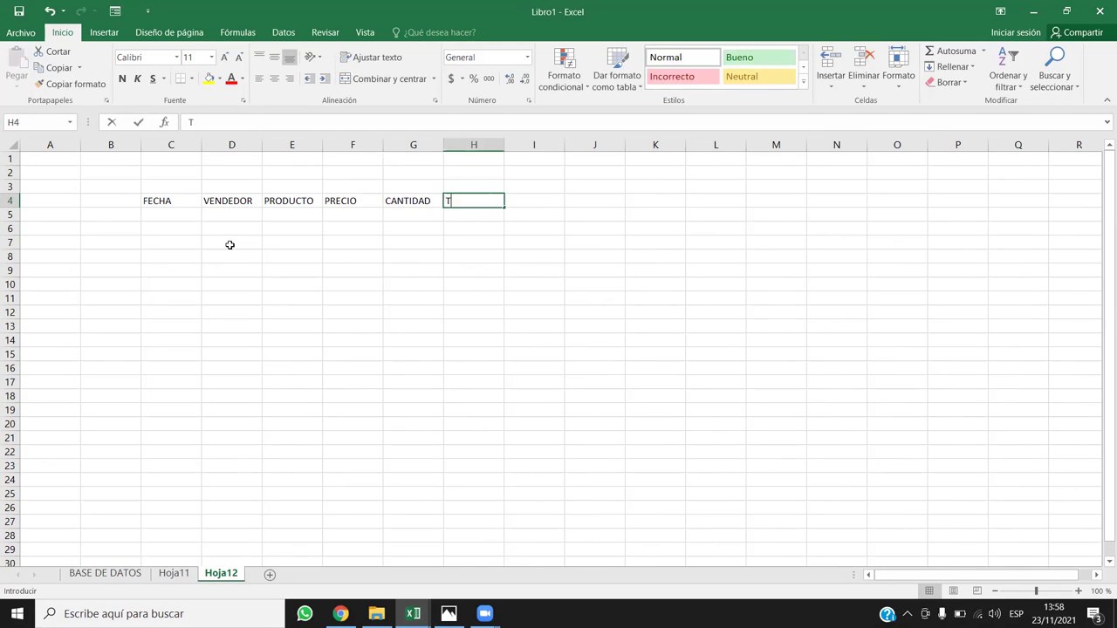
pyautogui.press('BackSpace')
pyautogui.write('AL')
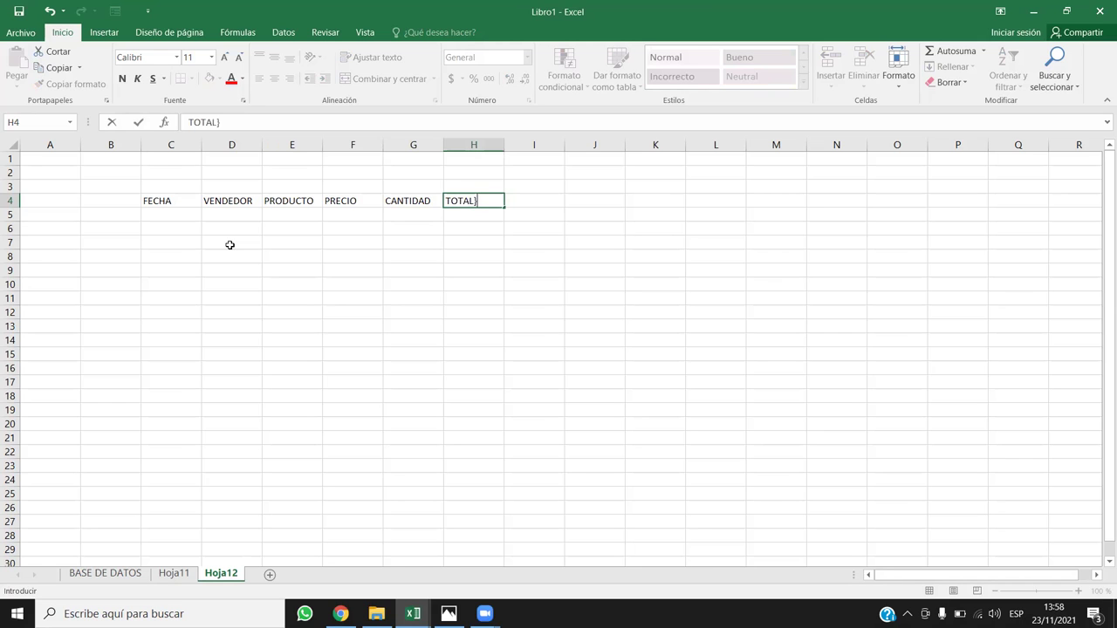
pyautogui.press('Return')
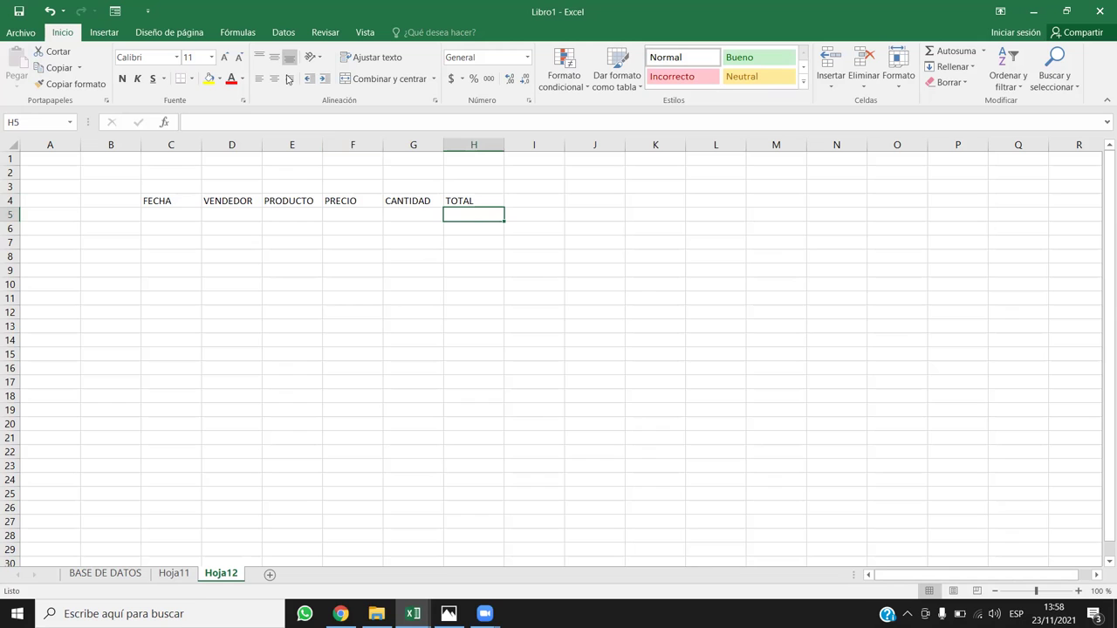
# Enter the formula =F5*G5 in H5 to multiply PRECIO by CANTIDAD.
pyautogui.write('=')
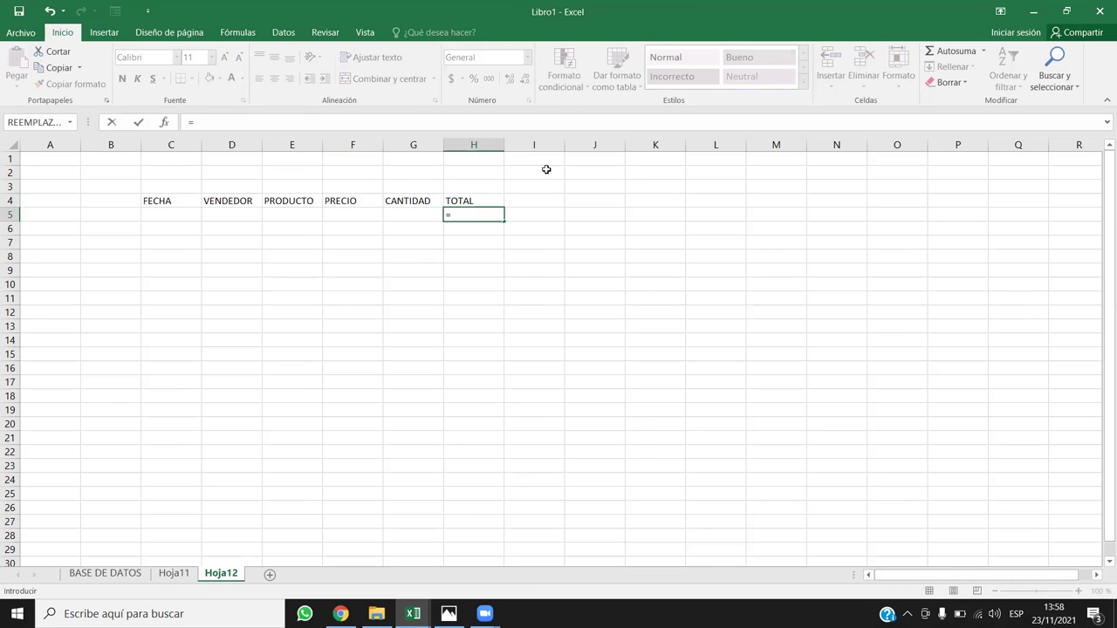
pyautogui.press('Left')
pyautogui.press('Left')
pyautogui.write('*')
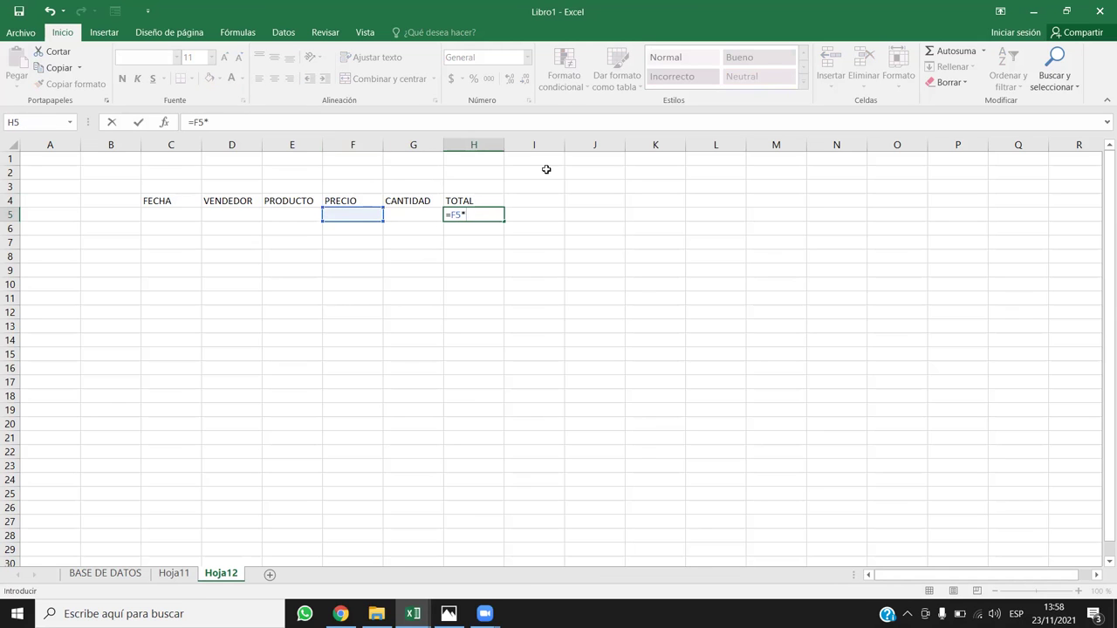
pyautogui.press('Left')
pyautogui.press('Return')
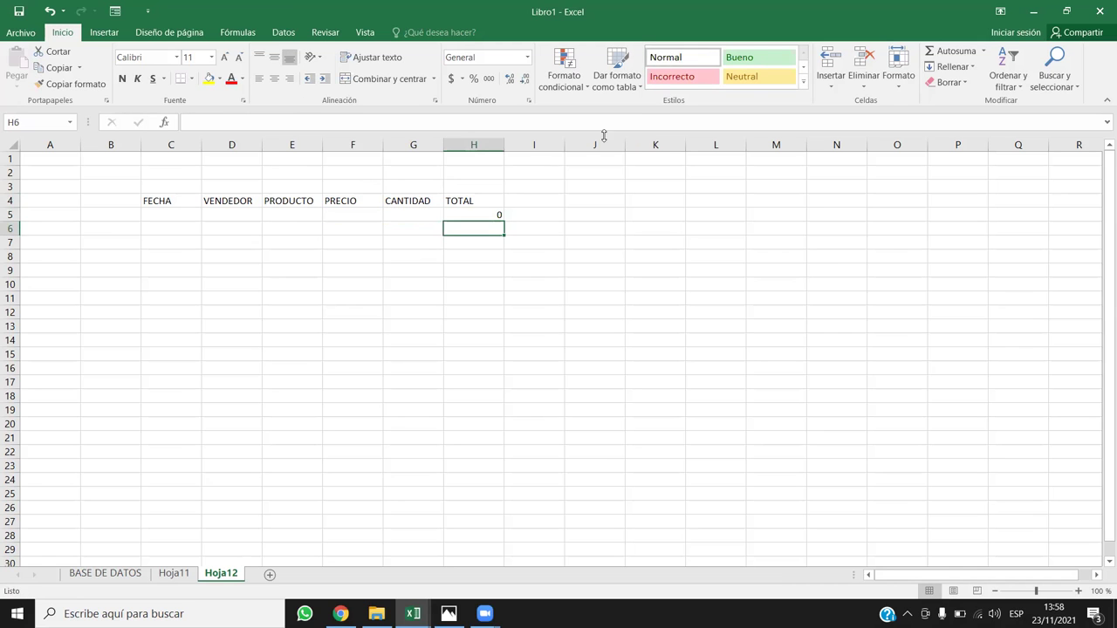
# Open the data form for the Hoja12 list, inspect its fields and close it.
pyautogui.click(401, 216)
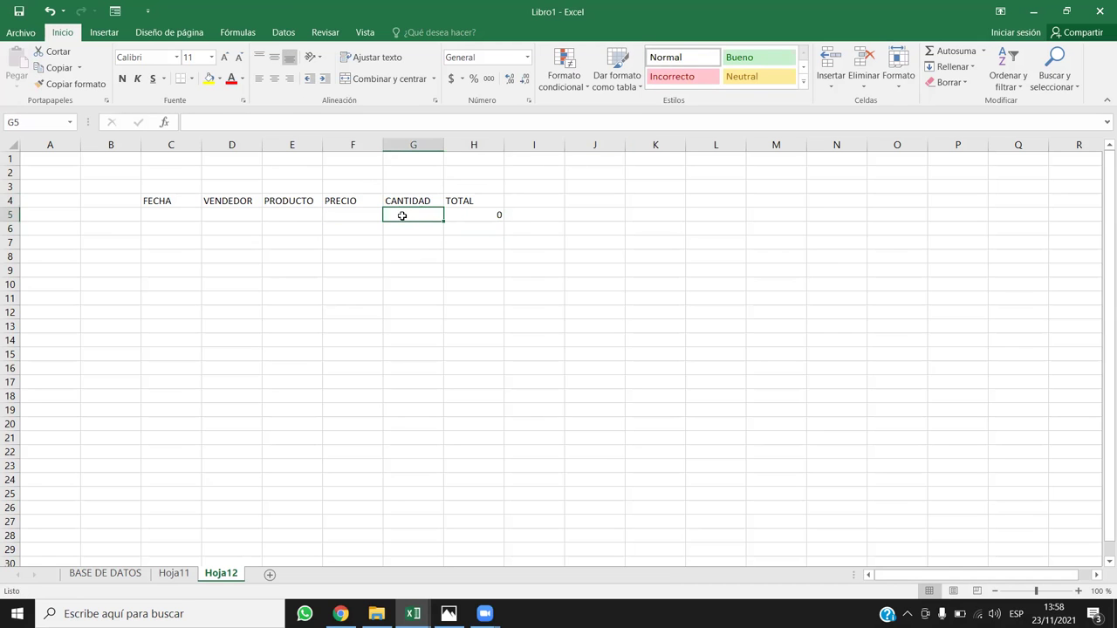
pyautogui.click(116, 12)
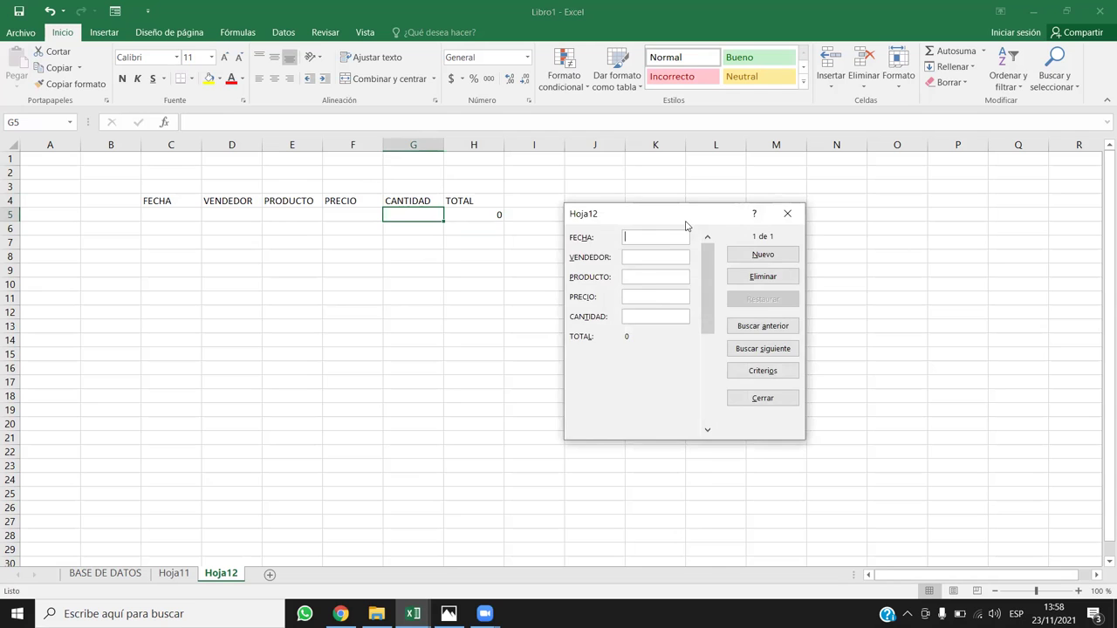
pyautogui.click(787, 213)
# Copy the TOTAL formula from H5 down to H21.
pyautogui.moveTo(155, 205); pyautogui.dragTo(501, 446)
pyautogui.click(490, 214)
pyautogui.click(411, 227)
pyautogui.click(474, 212)
pyautogui.moveTo(473, 211); pyautogui.dragTo(168, 408)
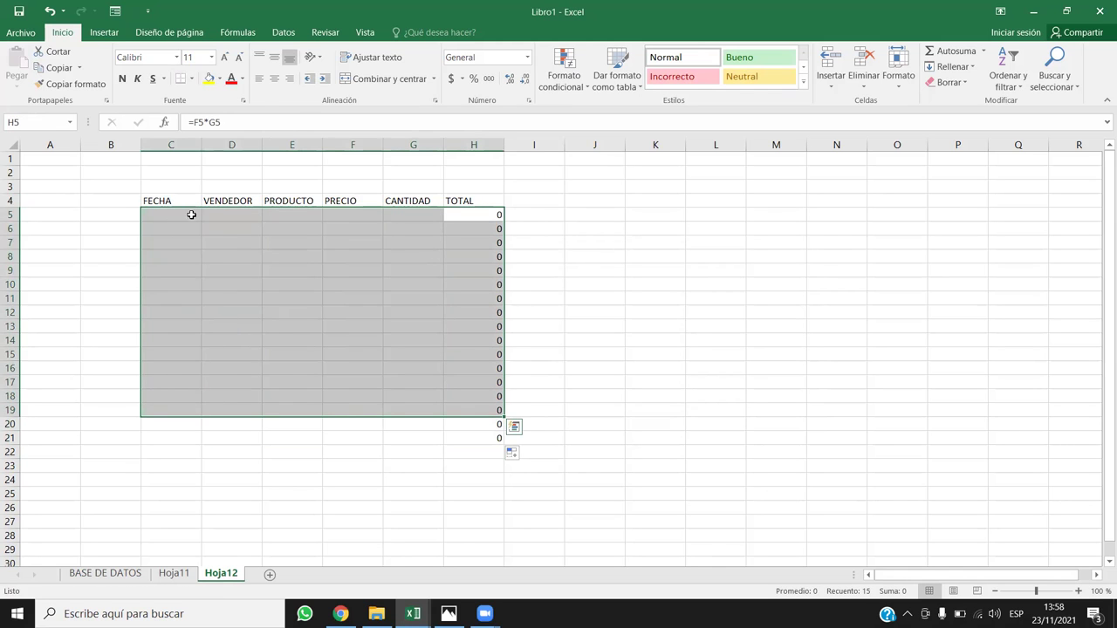
# Complete the first record in the data form with FECHA 23/11/2021, the seller's name, PRODUCTO MONITOR, PRECIO 80 and CANTIDAD 3, review it and close the form.
pyautogui.click(176, 215)
pyautogui.click(449, 216)
pyautogui.click(352, 215)
pyautogui.click(115, 11)
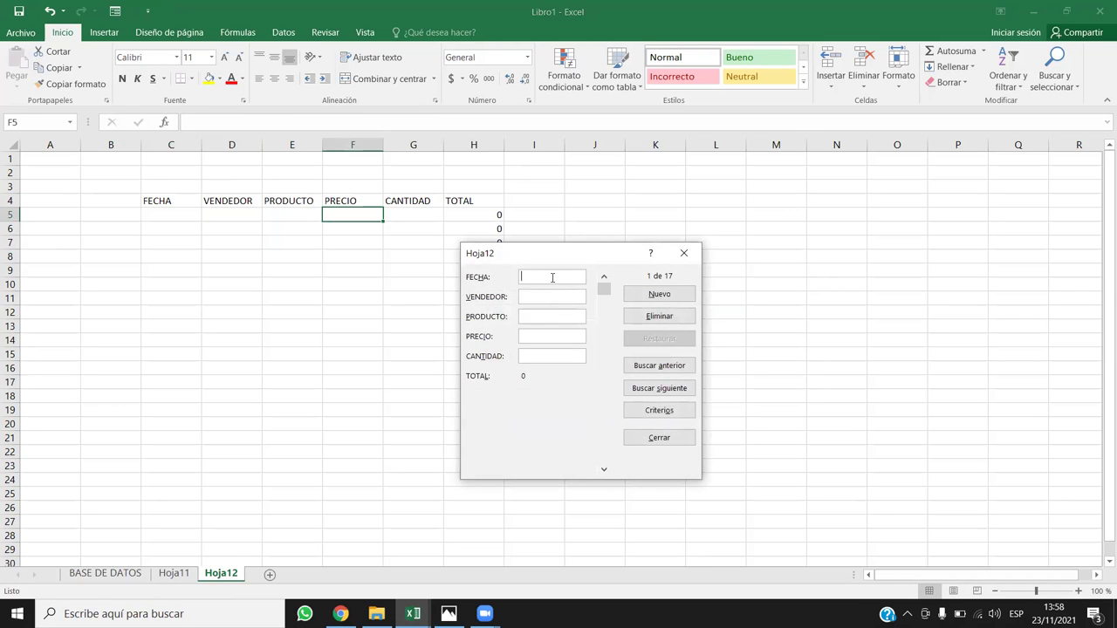
pyautogui.write('23/11/2021')
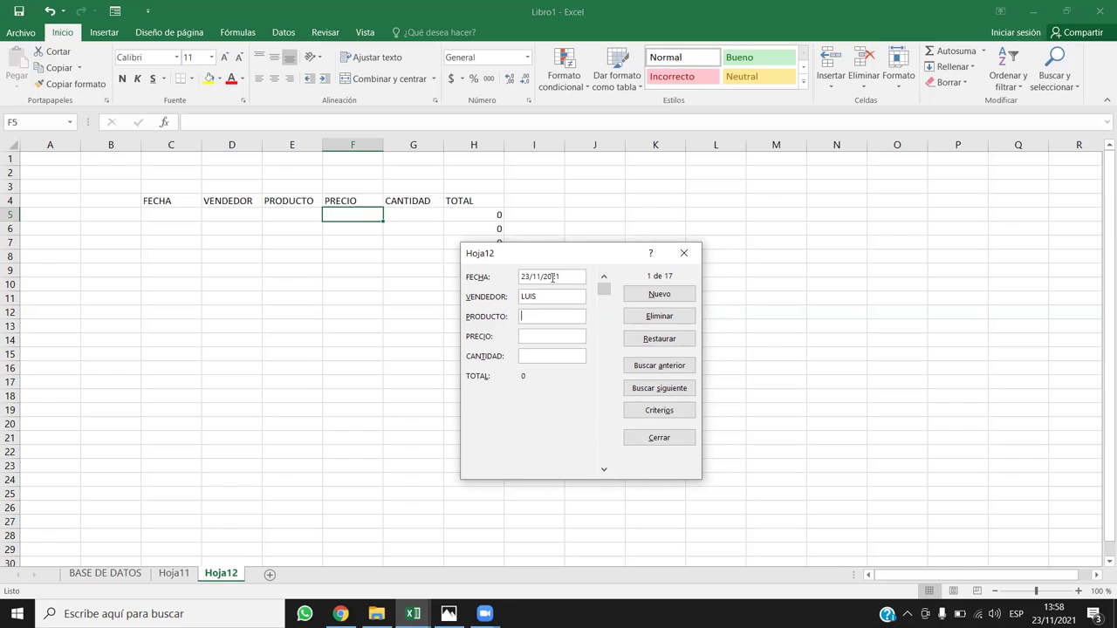
pyautogui.write('MO')
pyautogui.press('Return')
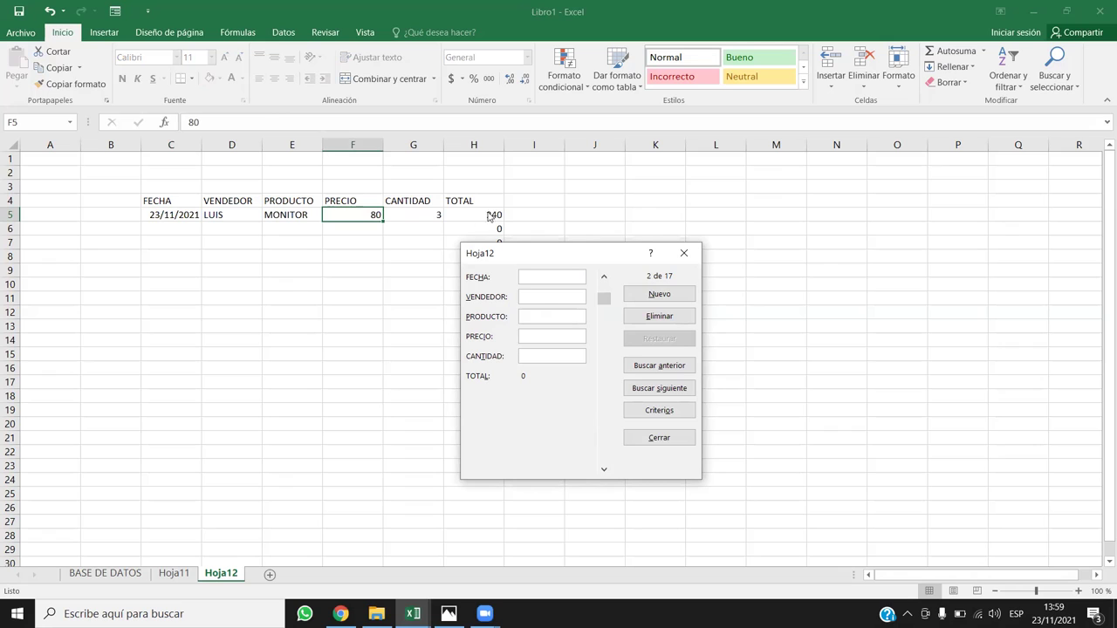
pyautogui.click(603, 277)
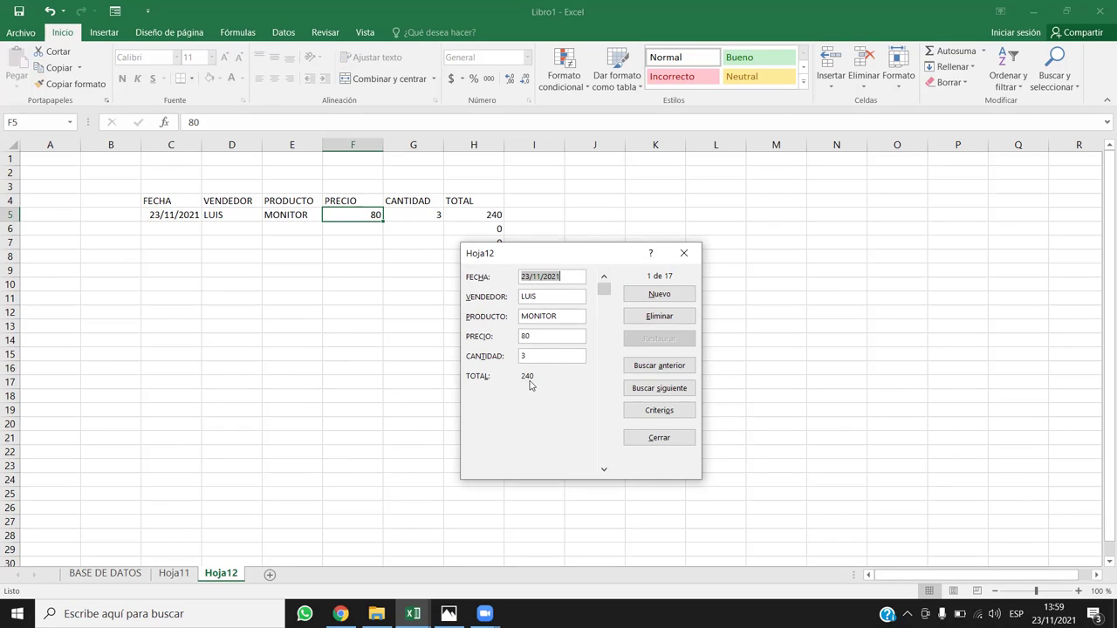
pyautogui.click(683, 253)
# Overwrite the TOTAL formula in H6 with 534 and compare the cell with the formulas below it.
pyautogui.click(496, 229)
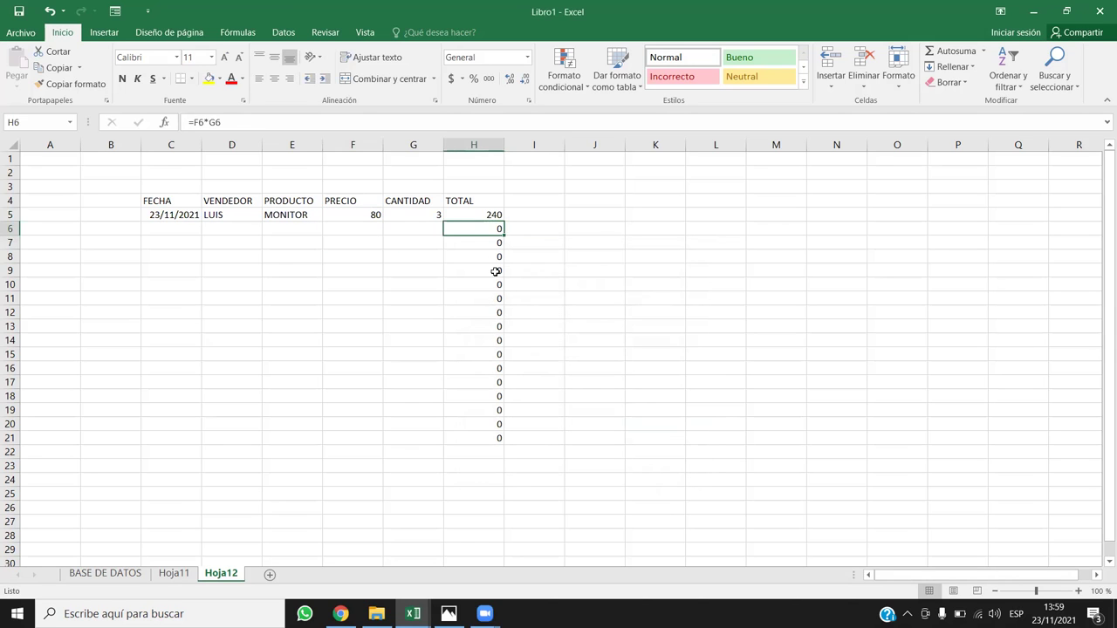
pyautogui.write('534')
pyautogui.press('Return')
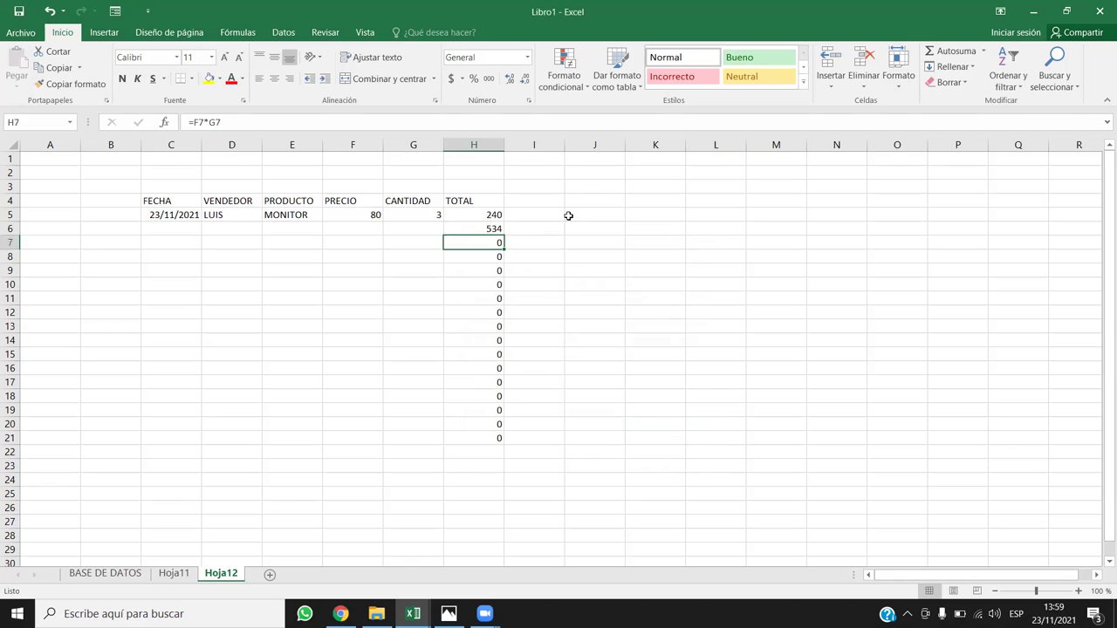
pyautogui.moveTo(474, 230); pyautogui.dragTo(481, 374)
pyautogui.click(472, 234)
pyautogui.click(479, 242)
pyautogui.click(475, 231)
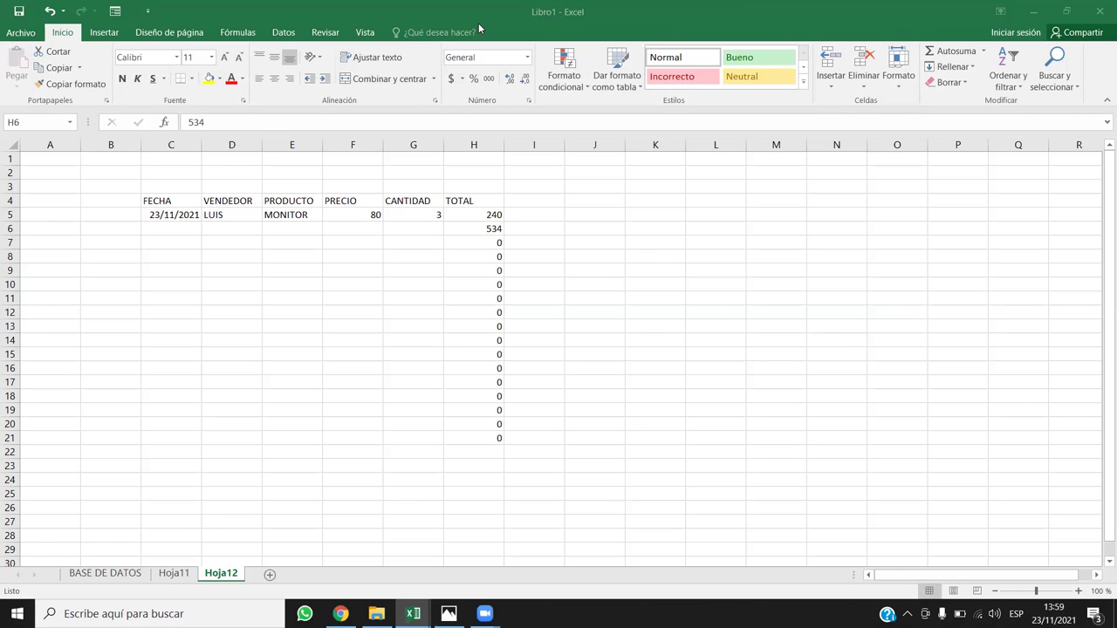
pyautogui.click(131, 573)
pyautogui.click(203, 576)
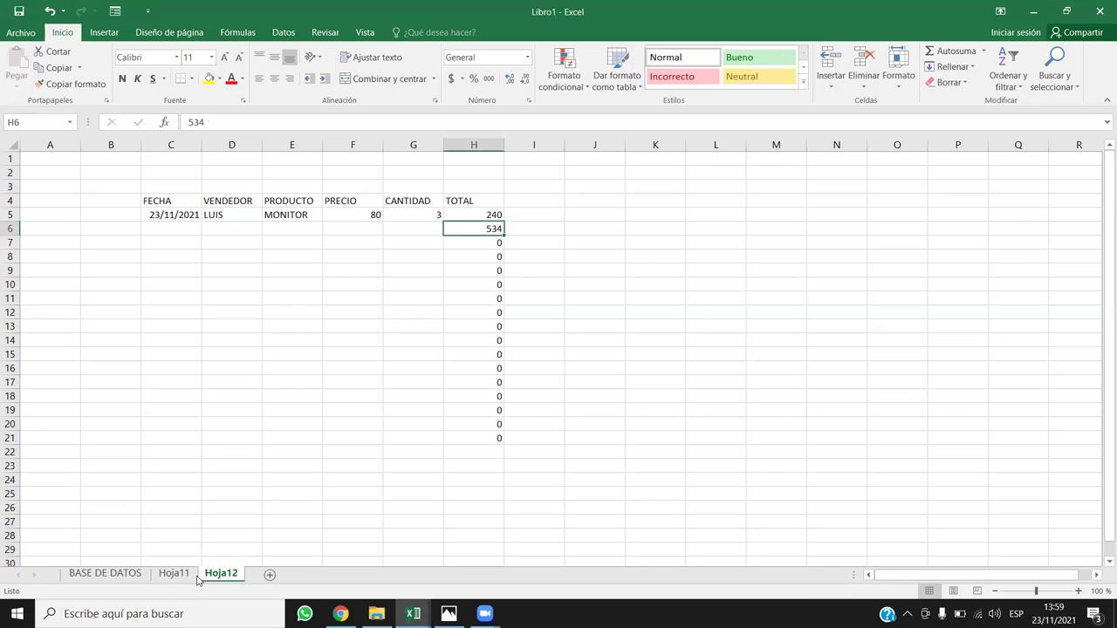
pyautogui.click(173, 574)
pyautogui.click(114, 576)
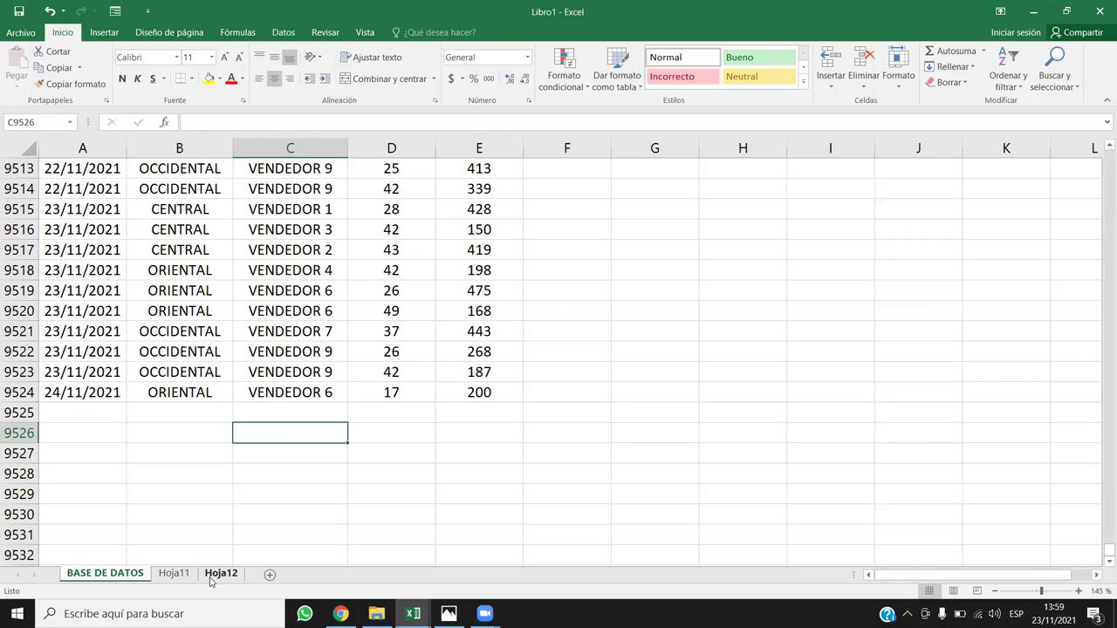
pyautogui.click(211, 577)
pyautogui.click(358, 227)
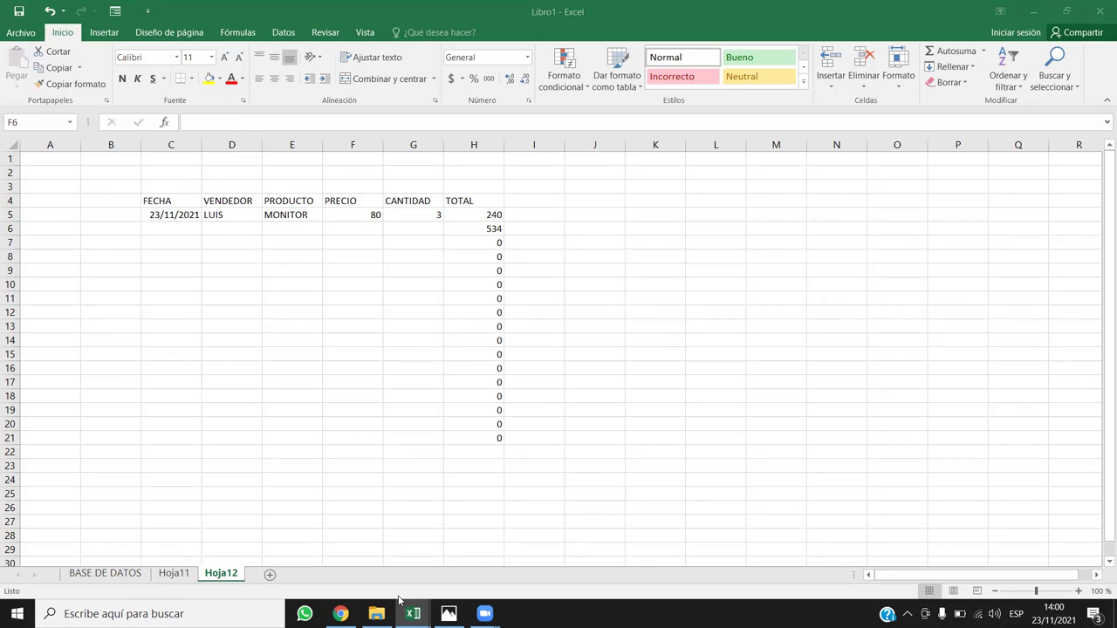
# Switch to the workbook HOJA PRÁCTICA - SECCION 3 and look over the table on its FORMULARIO sheet.
pyautogui.moveTo(413, 613)
pyautogui.click(337, 561)
pyautogui.scroll(-4, 290, 386)
pyautogui.scroll(4, 290, 391)
pyautogui.click(193, 479)
pyautogui.click(190, 573)
pyautogui.click(200, 278)
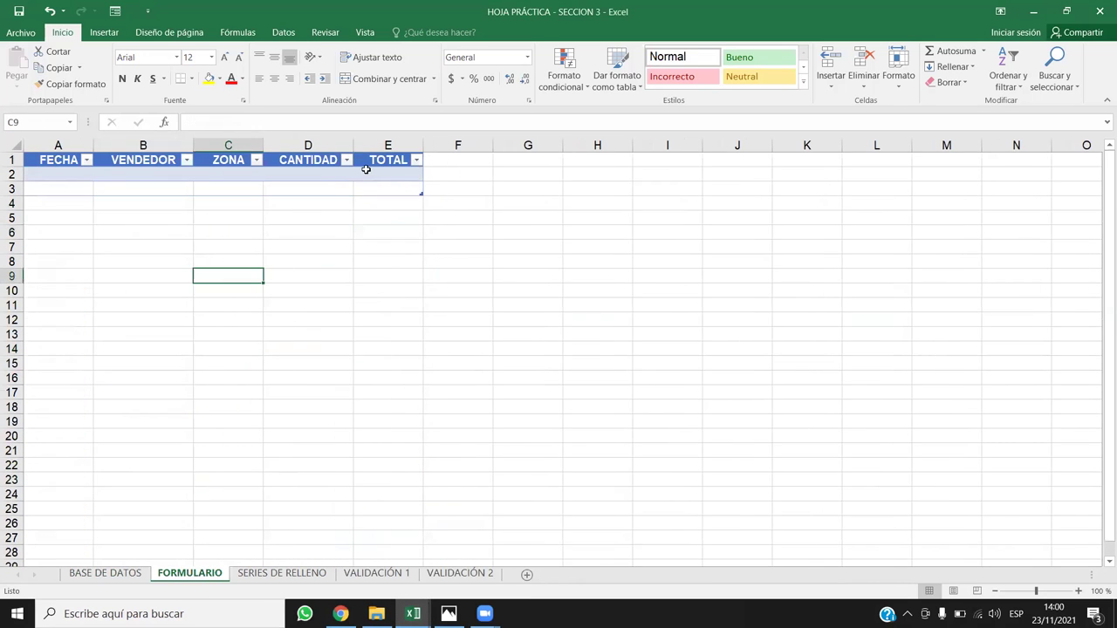
pyautogui.click(129, 173)
pyautogui.click(144, 524)
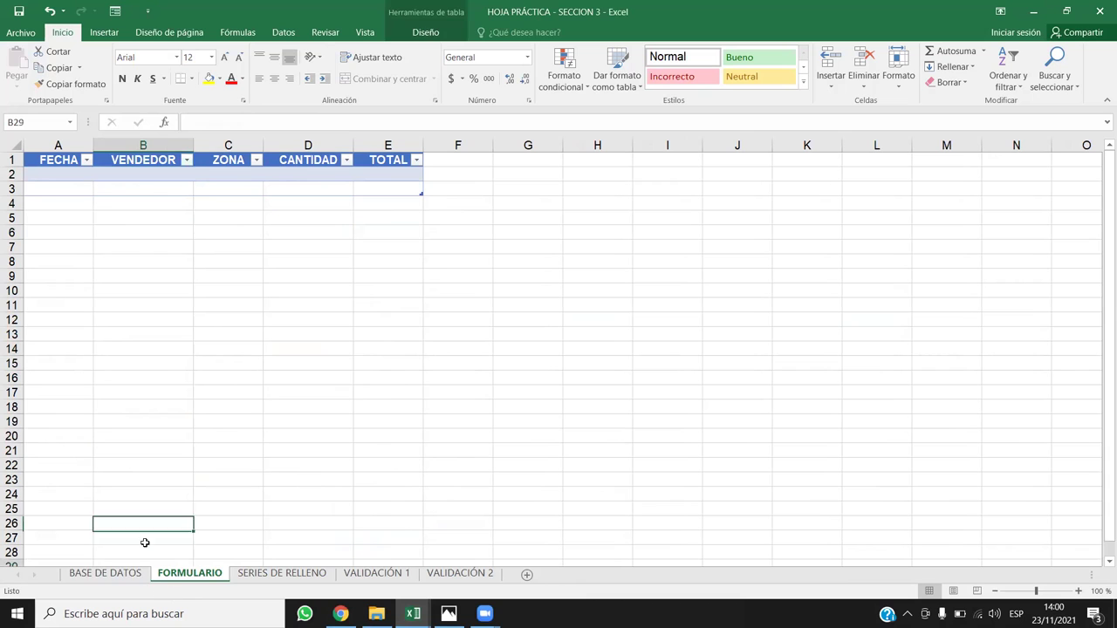
# Look over the records on the BASE DE DATOS sheet and switch back to the Libro1 workbook.
pyautogui.click(104, 574)
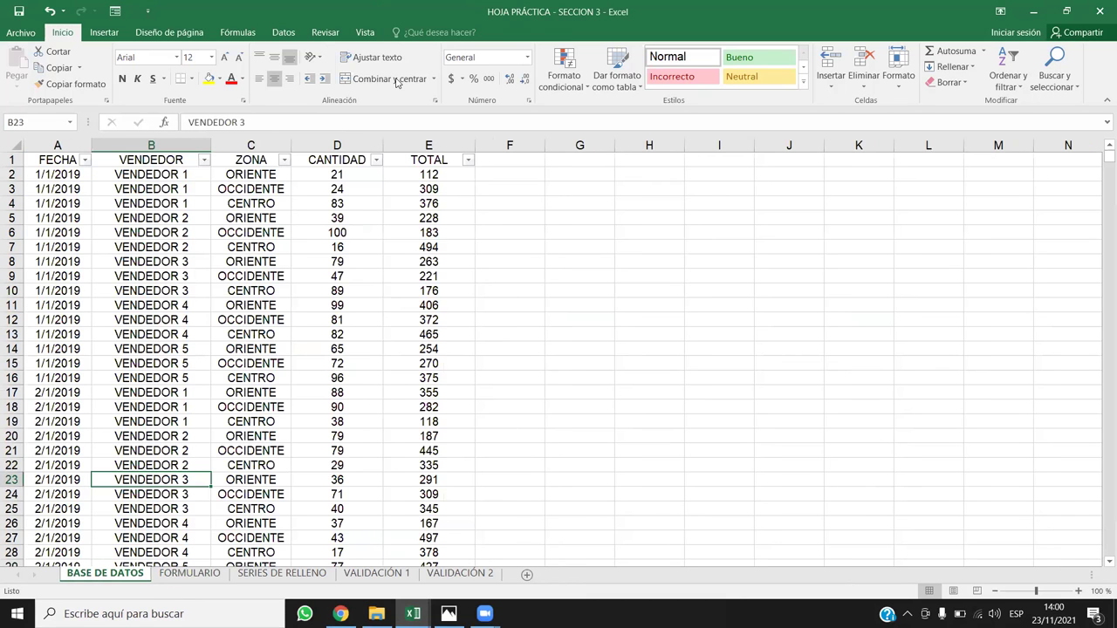
pyautogui.click(336, 422)
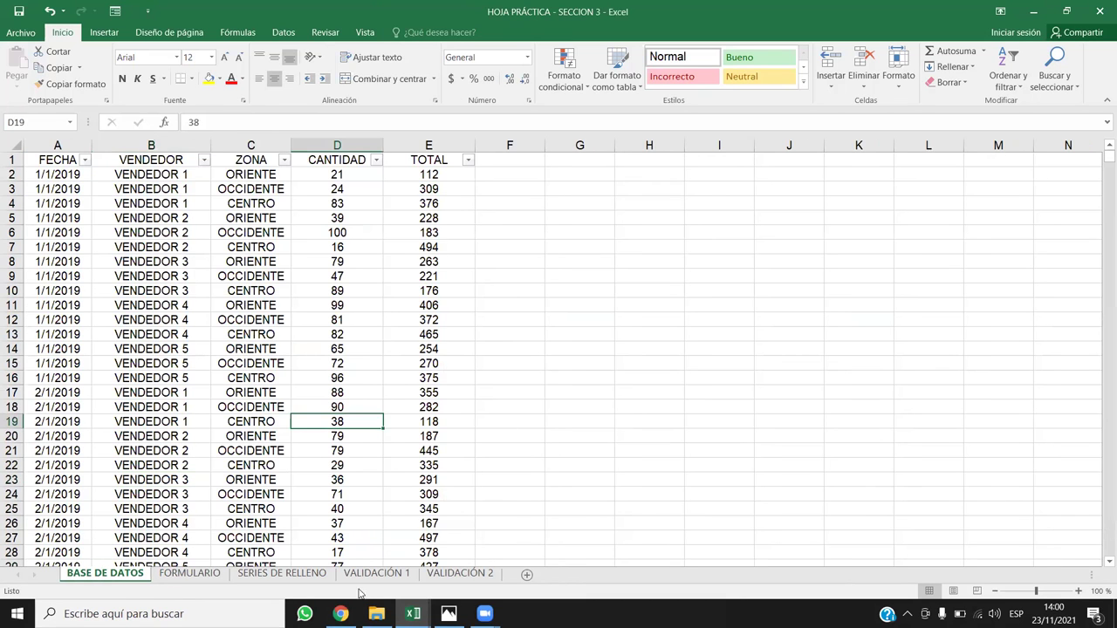
pyautogui.click(413, 613)
pyautogui.click(460, 554)
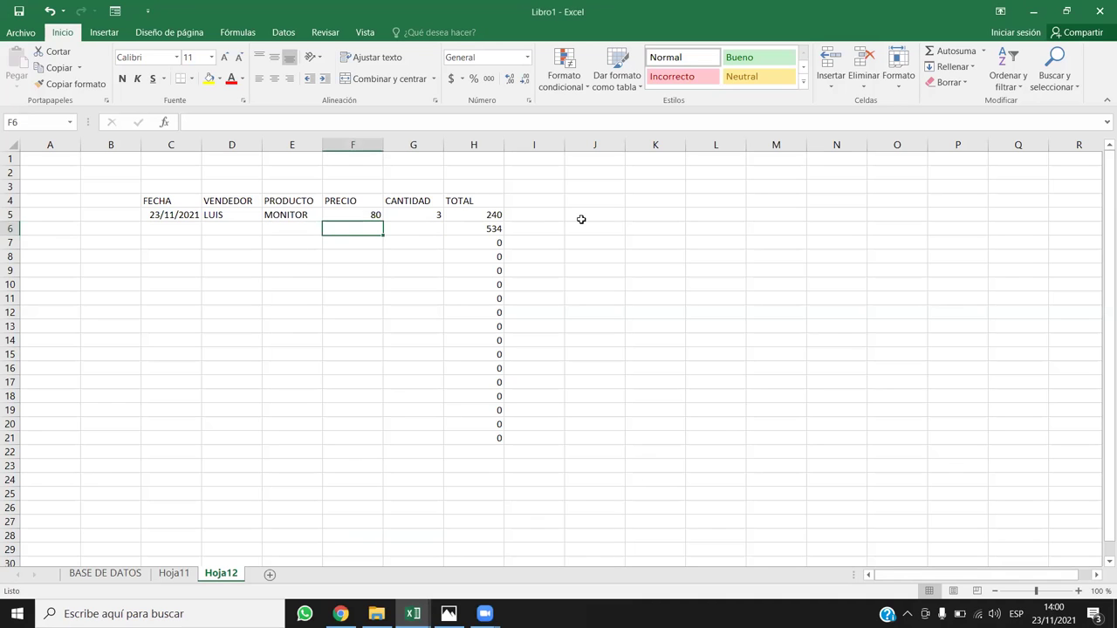
# Select the table C4:H21 and look for Formulario among the most used commands in the Quick Access Toolbar customization.
pyautogui.moveTo(222, 201); pyautogui.dragTo(487, 439)
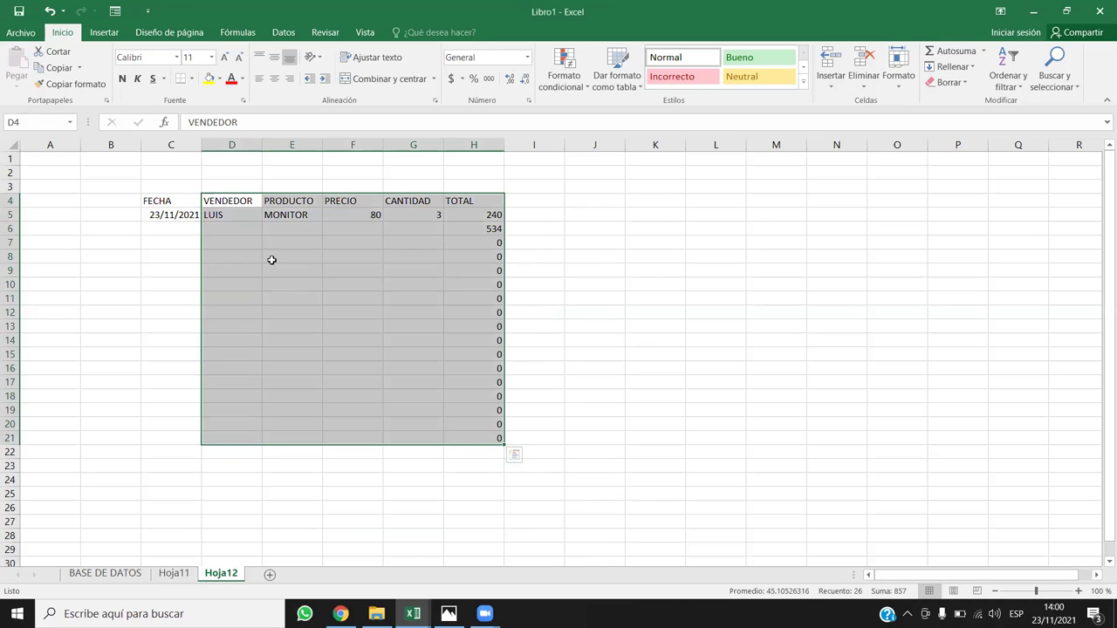
pyautogui.moveTo(166, 201); pyautogui.dragTo(496, 439)
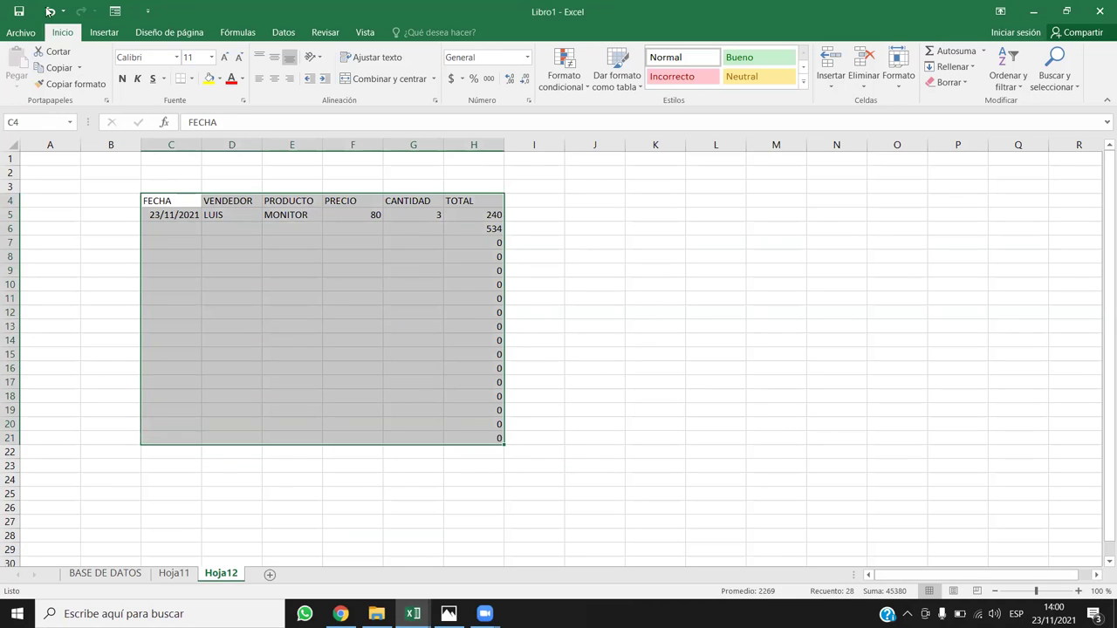
pyautogui.click(146, 11)
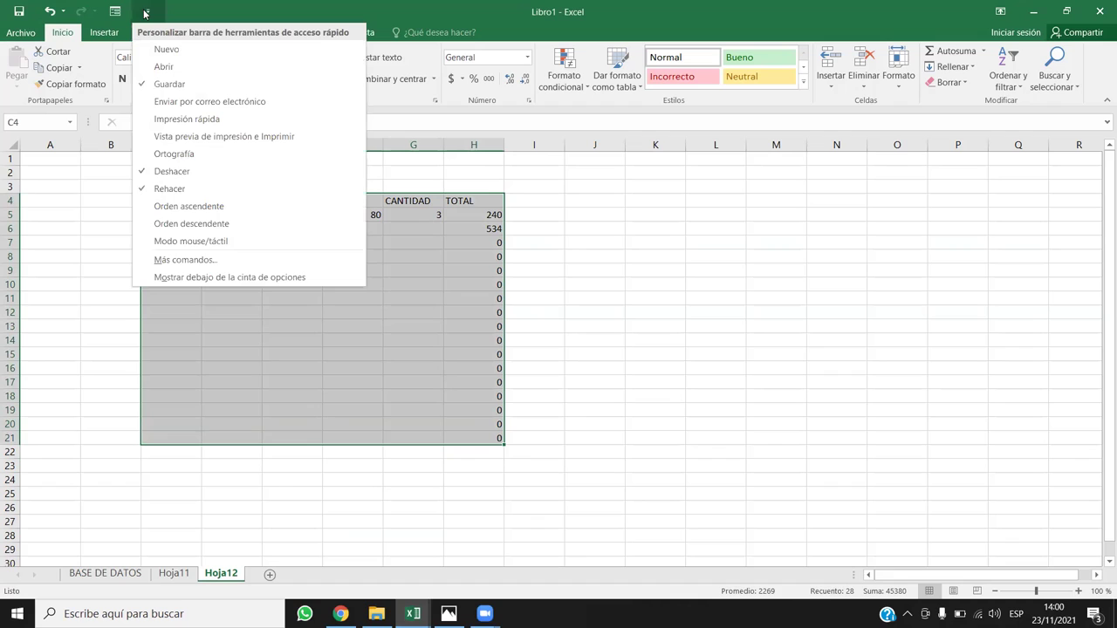
pyautogui.click(169, 261)
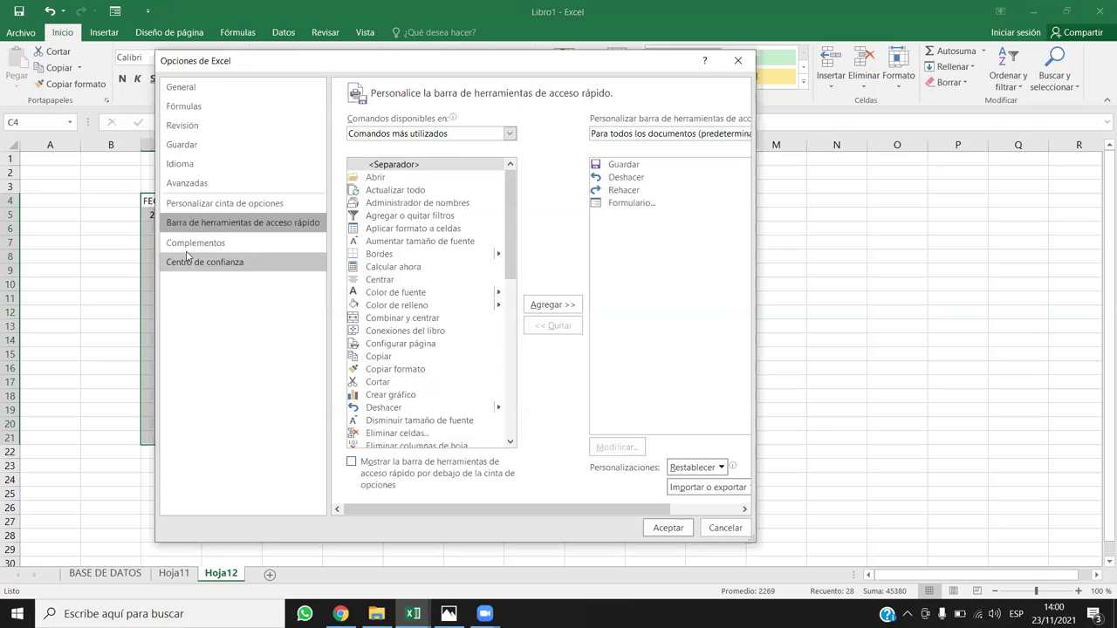
pyautogui.click(415, 258)
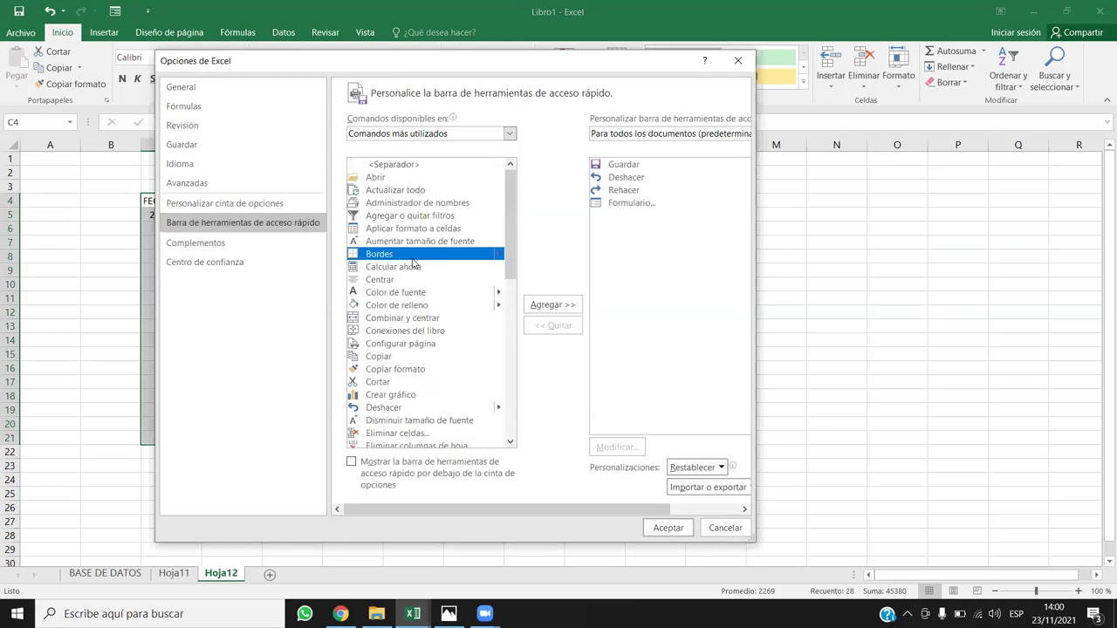
pyautogui.press('f')
pyautogui.scroll(-3, 413, 266)
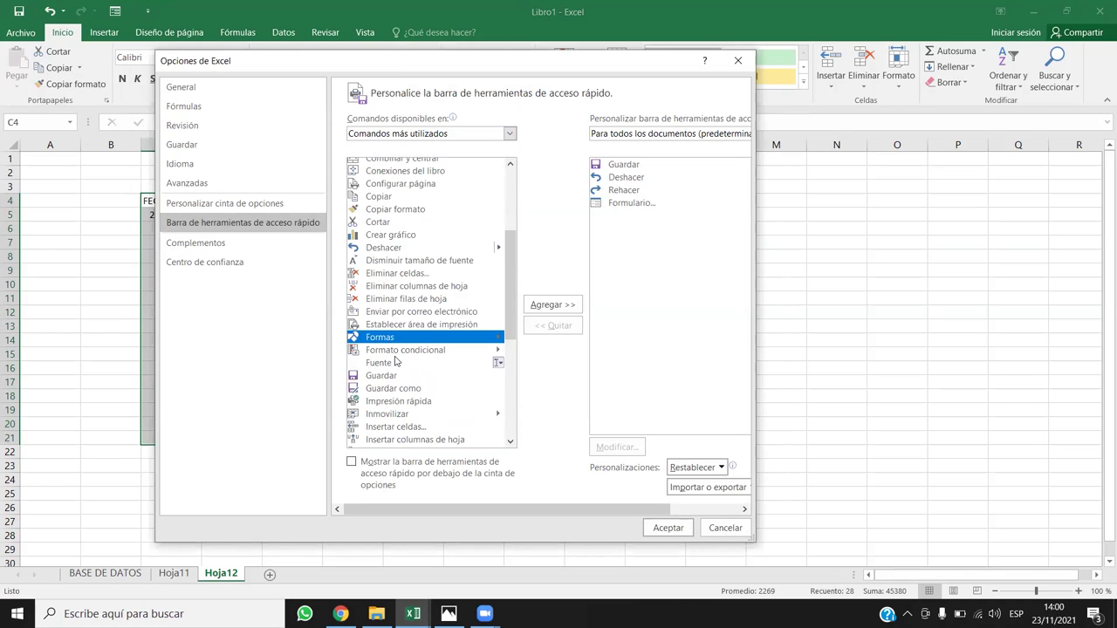
# Show Todos los comandos as the source of available commands for the Quick Access Toolbar.
pyautogui.click(384, 137)
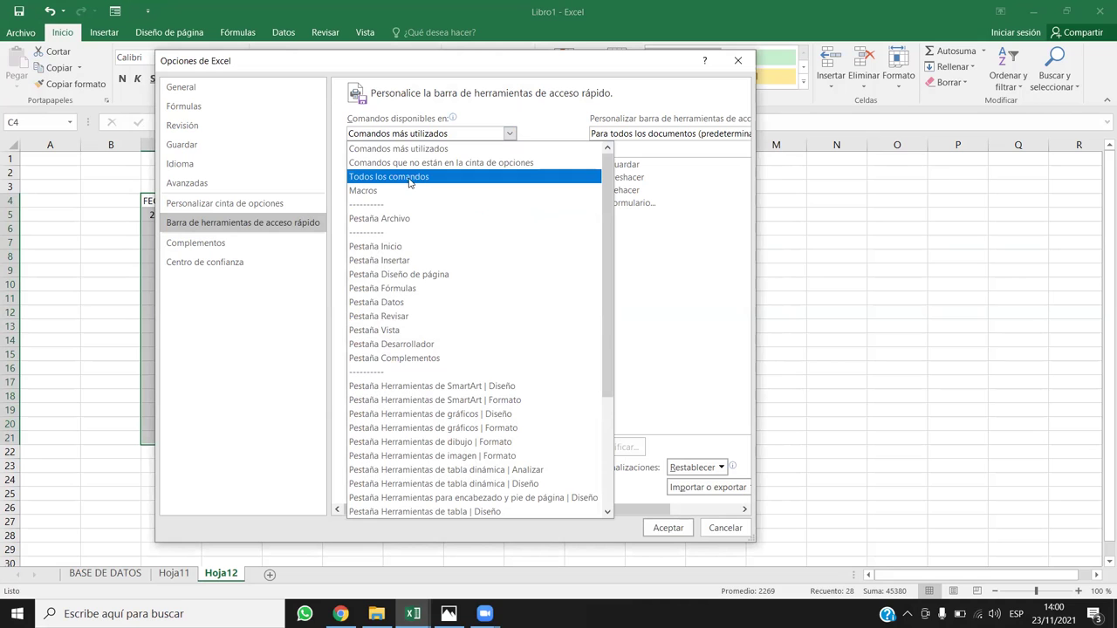
pyautogui.click(418, 136)
pyautogui.click(419, 135)
pyautogui.click(377, 178)
pyautogui.click(406, 307)
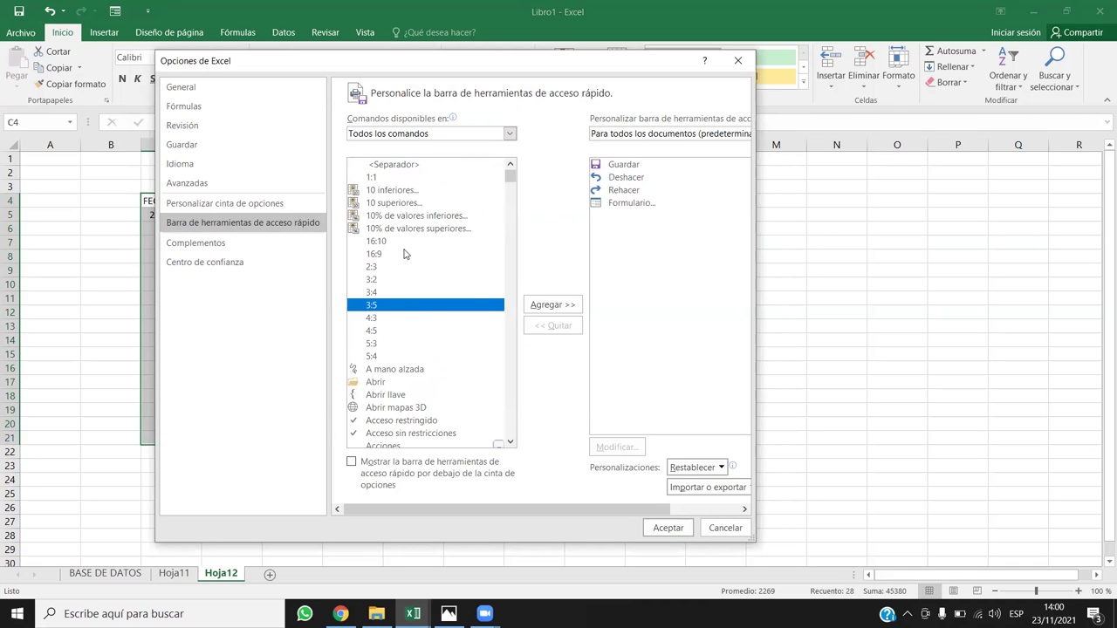
# Find Formulario in the full command list, compare it with the commands already on the toolbar, and close the options without changes.
pyautogui.press('f')
pyautogui.press('Down')
pyautogui.press('Down')
pyautogui.press('Down')
pyautogui.press('Down')
pyautogui.press('Down')
pyautogui.press('Down')
pyautogui.press('Down')
pyautogui.press('Down')
pyautogui.press('Down')
pyautogui.press('Down')
pyautogui.press('Down')
pyautogui.press('Down')
pyautogui.press('Down')
pyautogui.press('Down')
pyautogui.press('Down')
pyautogui.press('Down')
pyautogui.press('Down')
pyautogui.press('Down')
pyautogui.press('Down')
pyautogui.press('Down')
pyautogui.press('Down')
pyautogui.press('Down')
pyautogui.press('Down')
pyautogui.press('Down')
pyautogui.press('Down')
pyautogui.press('Down')
pyautogui.press('Down')
pyautogui.press('Down')
pyautogui.press('Down')
pyautogui.press('Down')
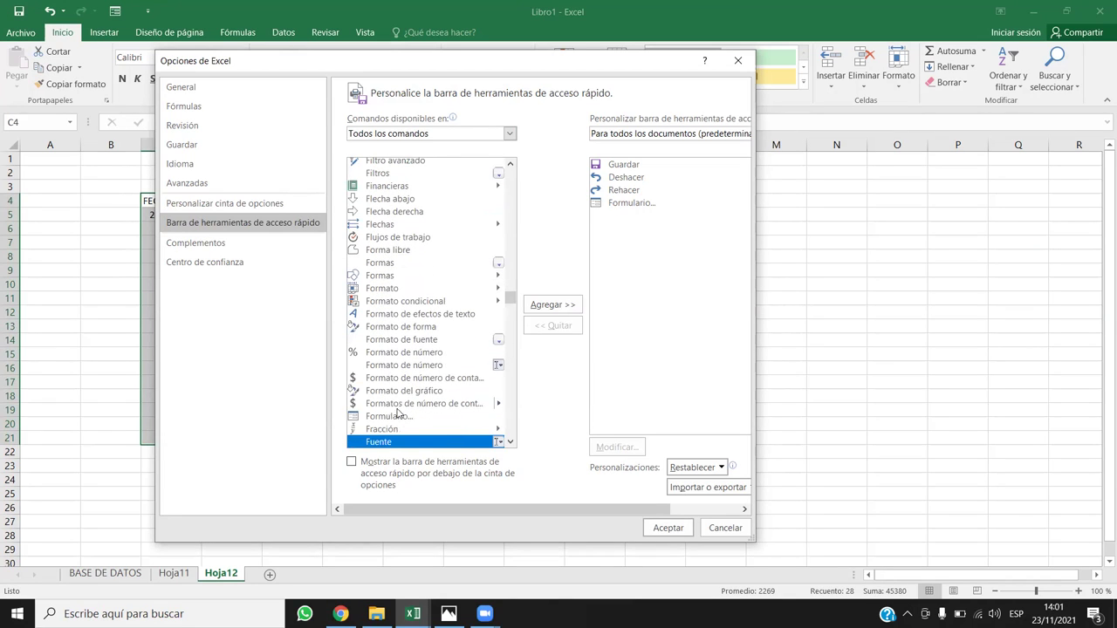
pyautogui.click(401, 416)
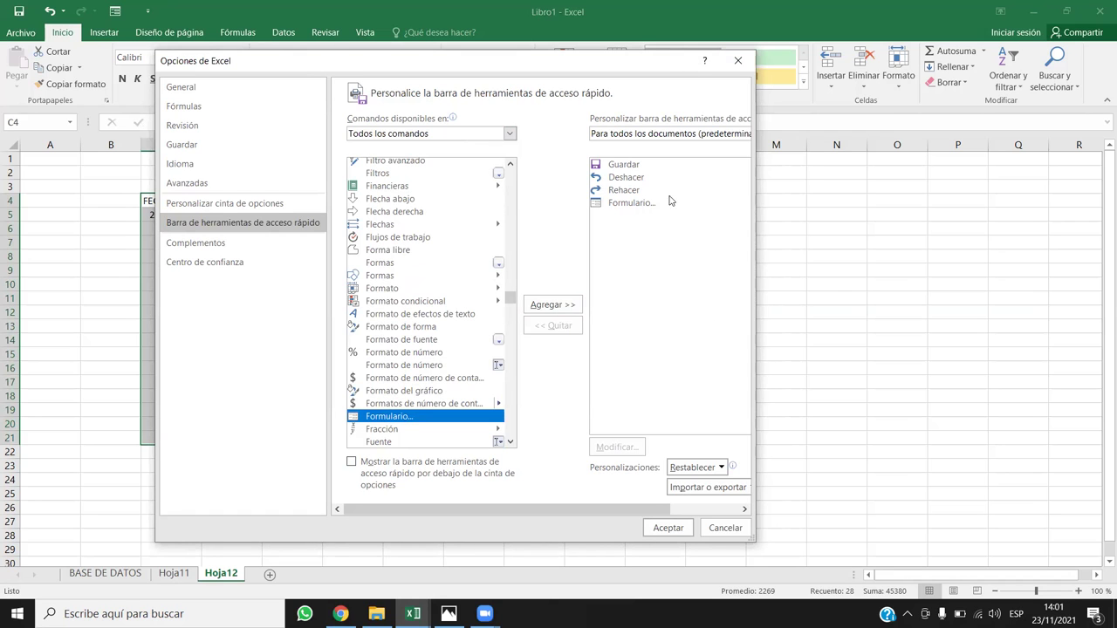
pyautogui.click(737, 60)
pyautogui.click(580, 230)
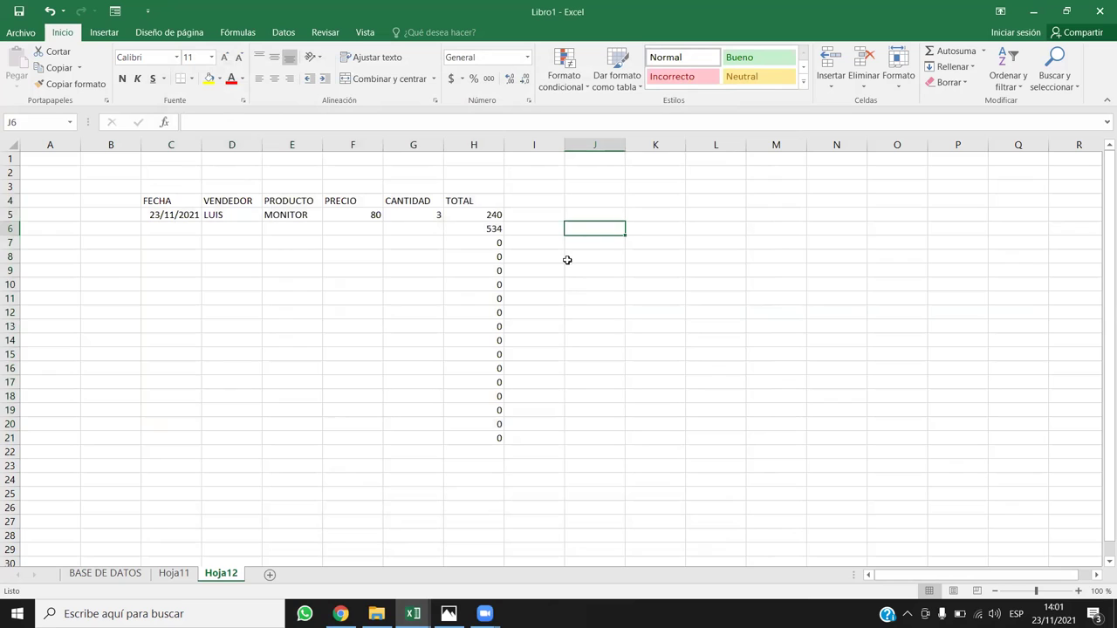